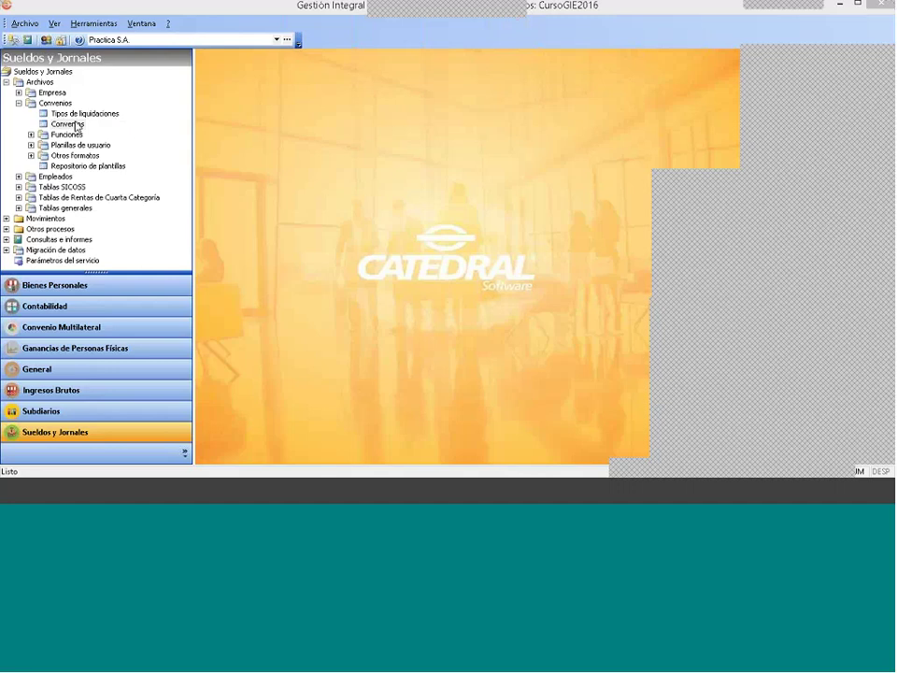
Step: Check whether concept 4310 is enabled in the Modelo Directores agreement, then close the agreements window
key(Left)
key(Left)
key(Right)
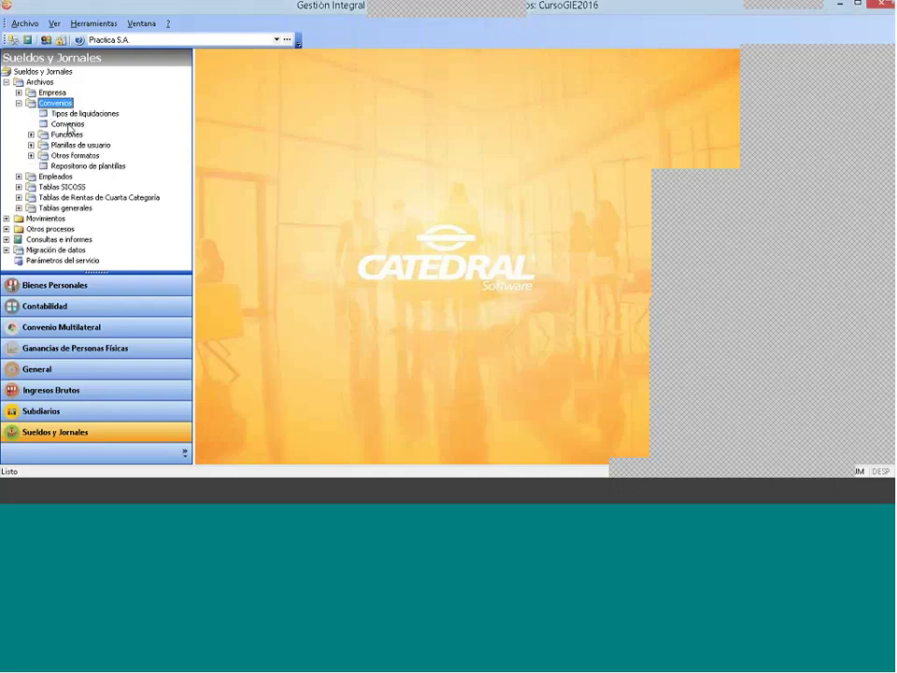
click(67, 124)
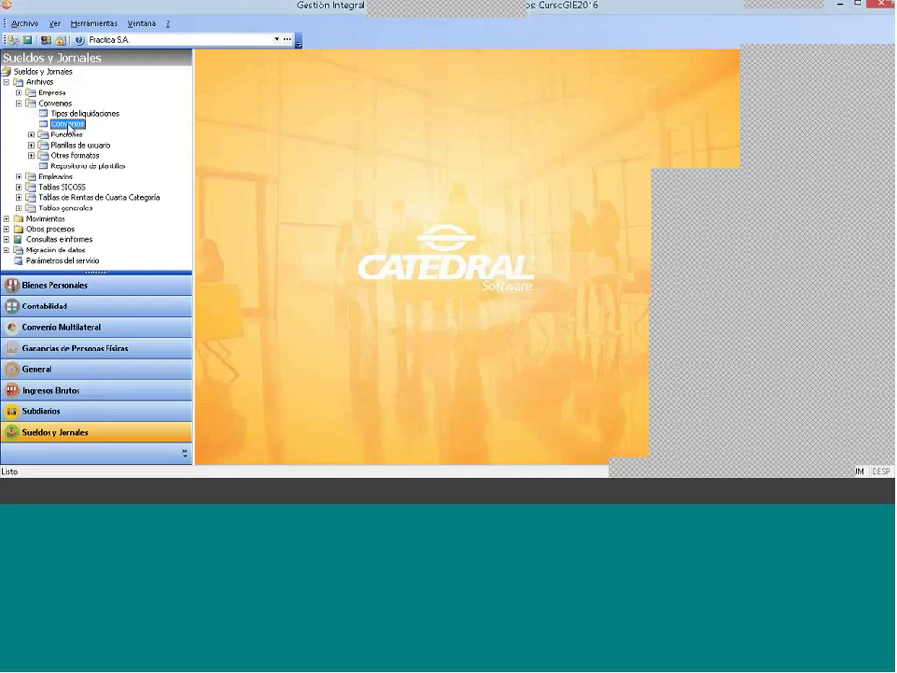
double_click(67, 124)
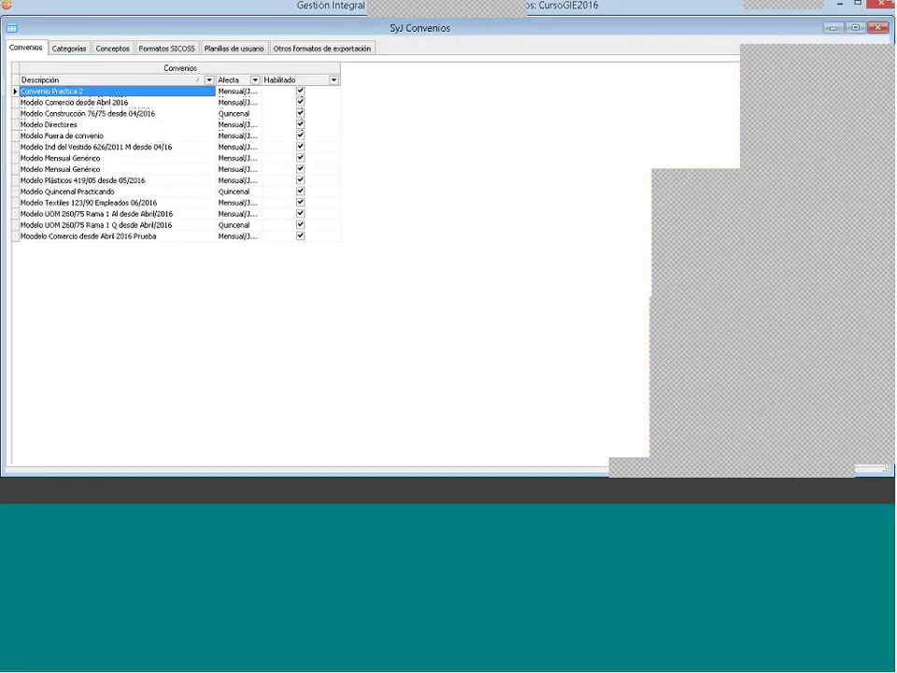
click(68, 124)
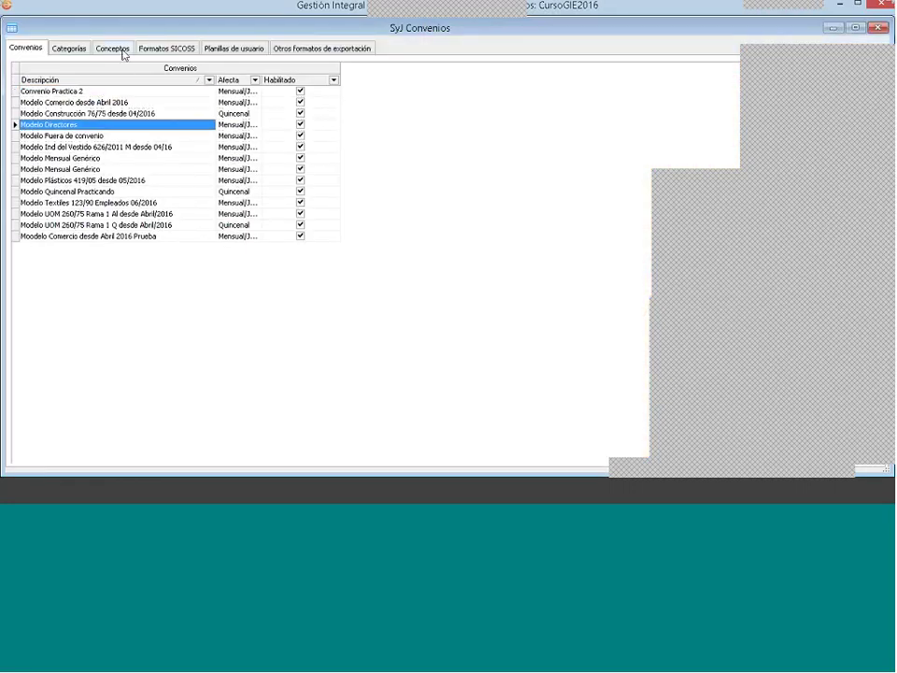
click(121, 49)
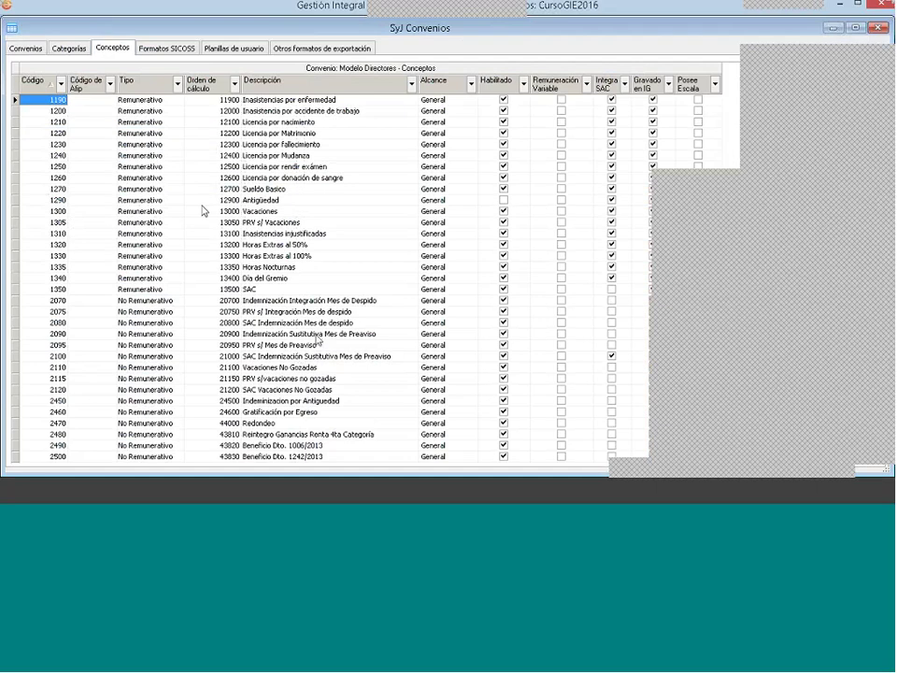
click(524, 458)
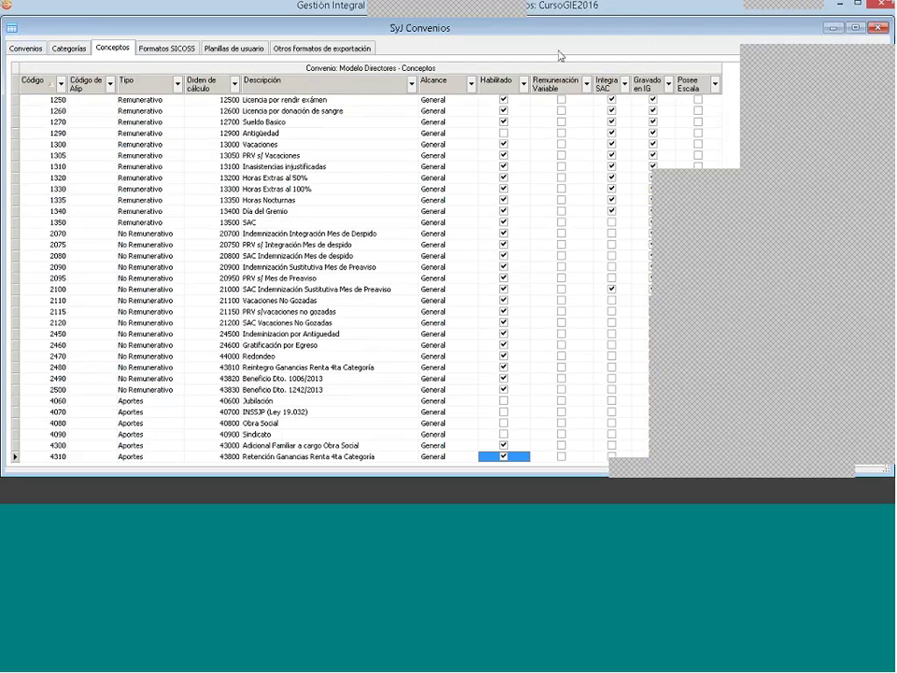
click(878, 28)
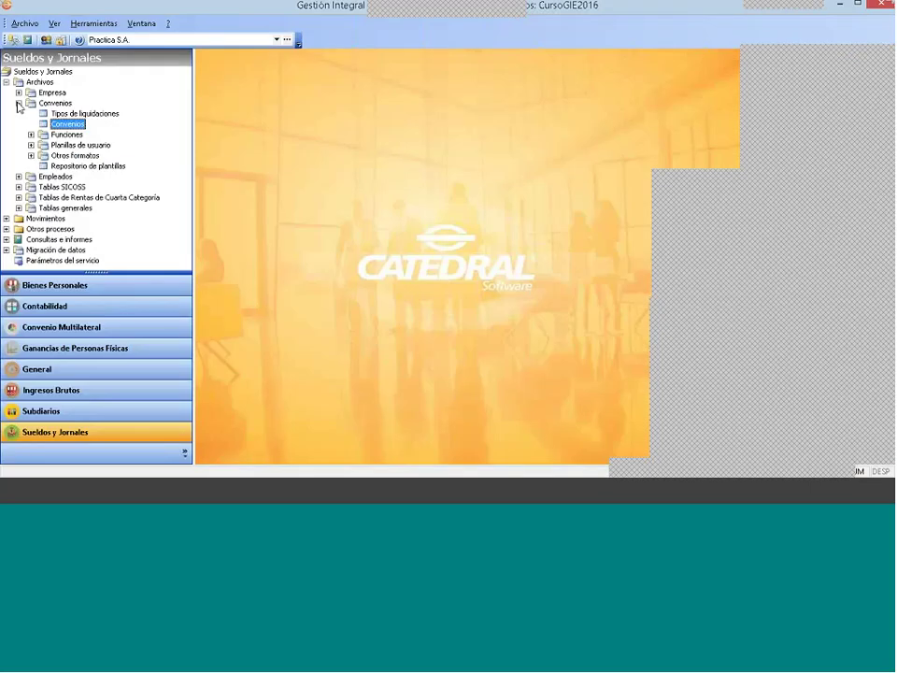
double_click(54, 102)
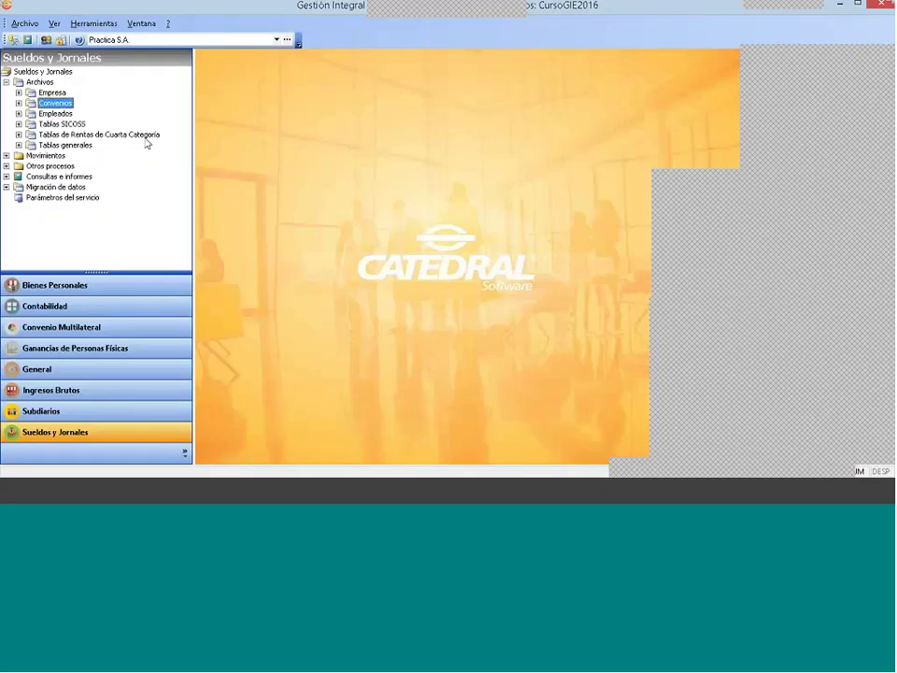
Step: Set the Configuración liquidation interface to 2 - Ley 27346 and accept it
click(18, 93)
click(73, 102)
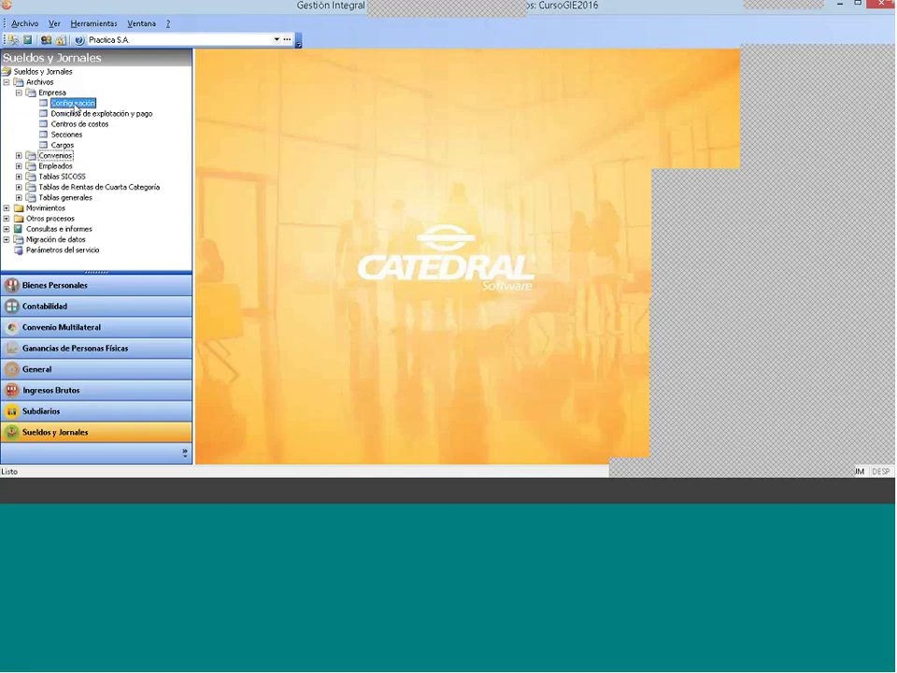
double_click(86, 106)
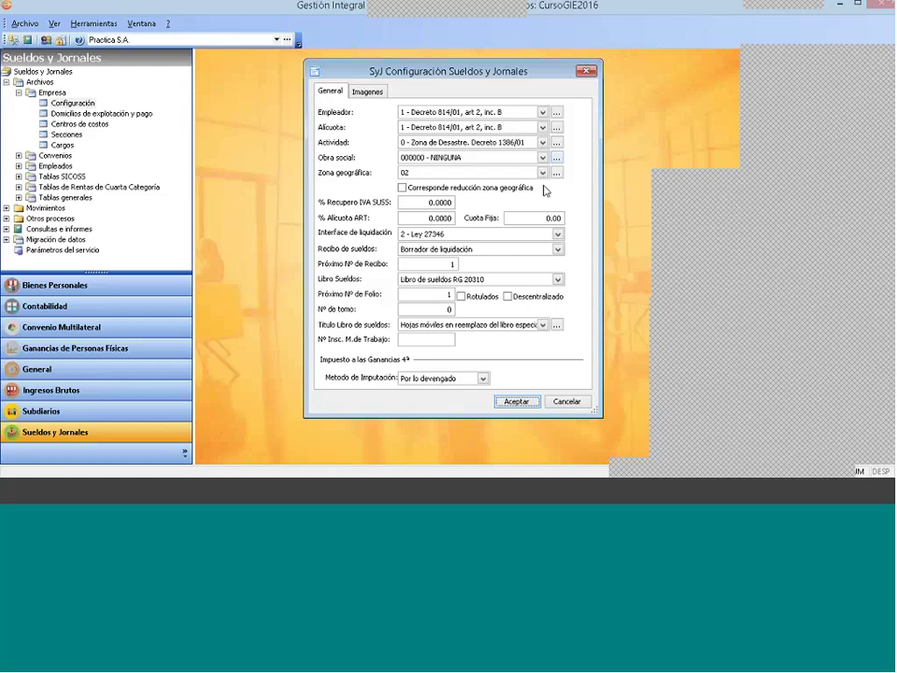
click(435, 238)
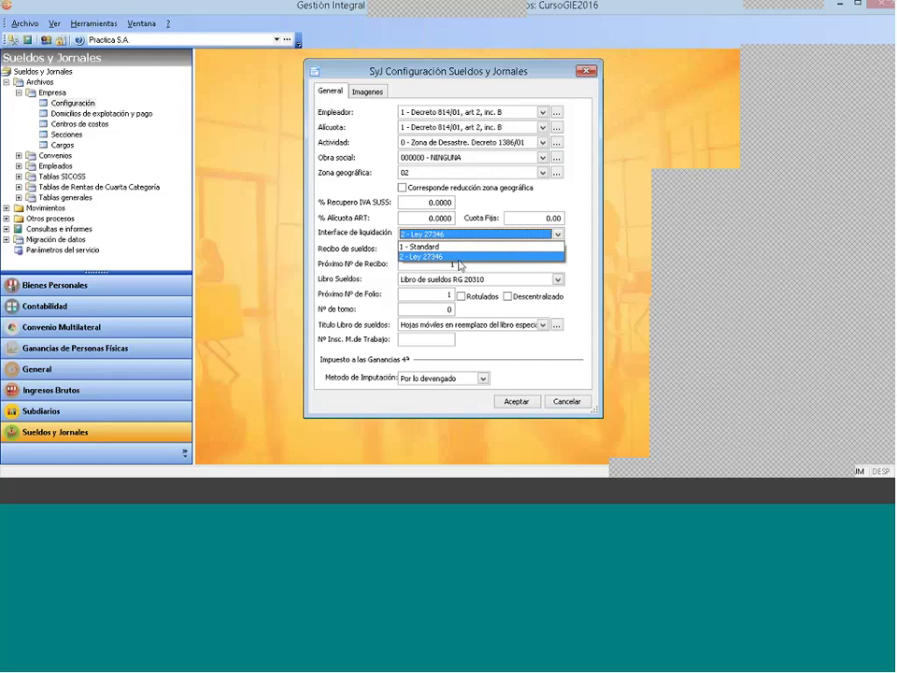
click(458, 259)
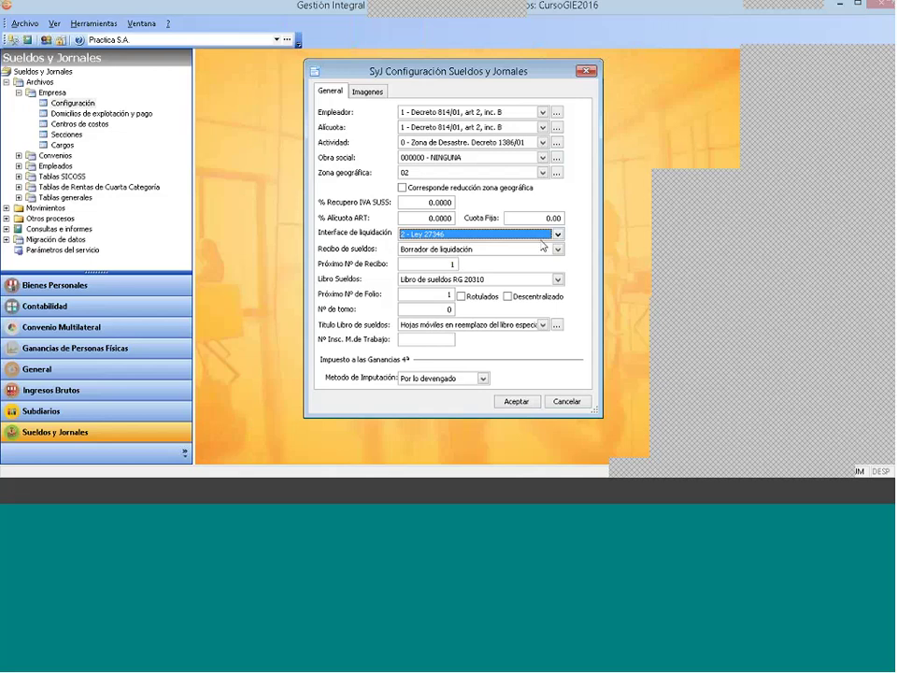
click(557, 235)
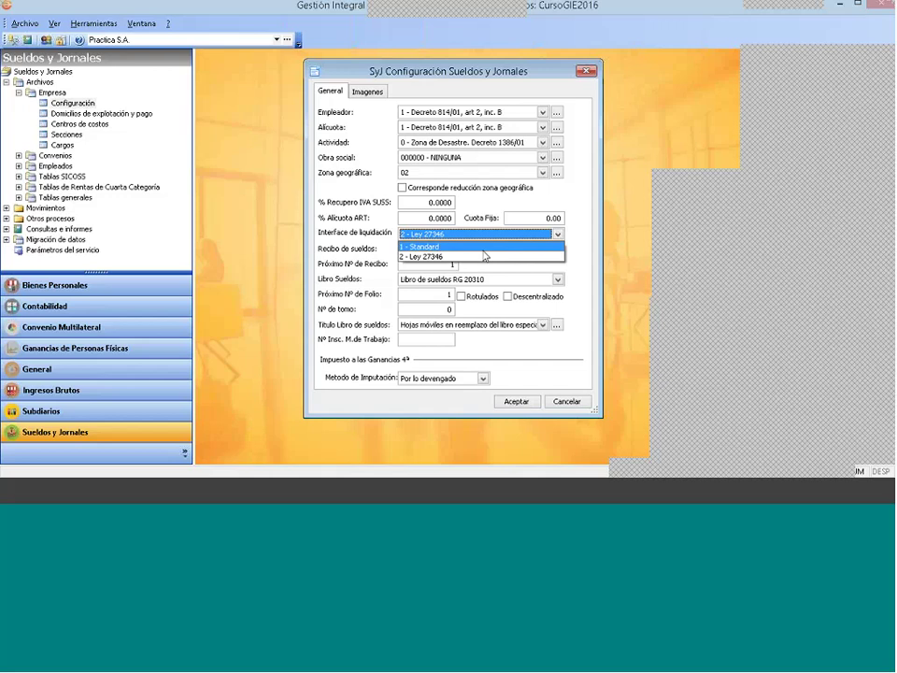
click(446, 256)
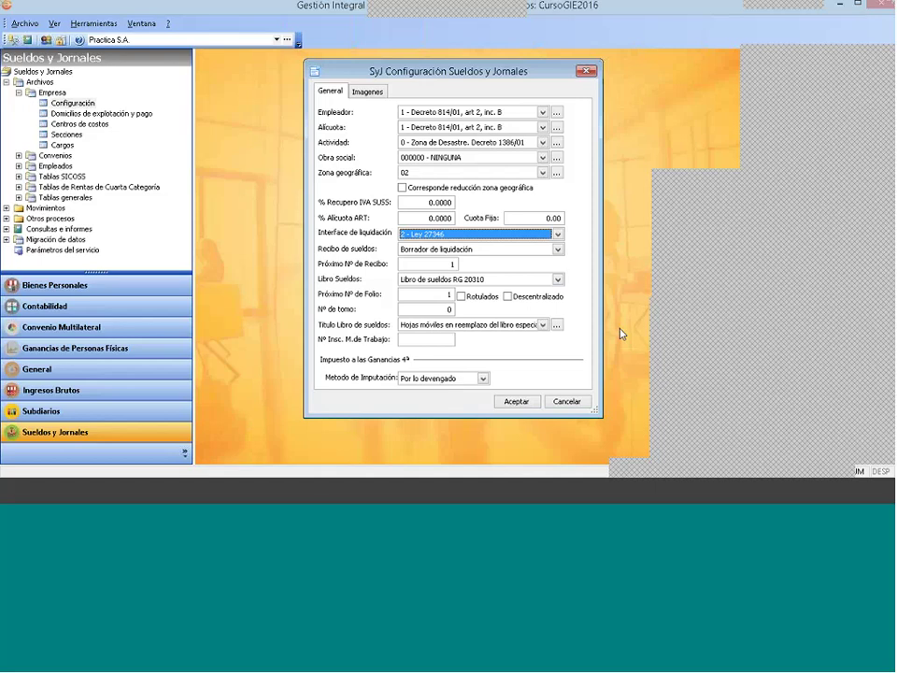
click(534, 403)
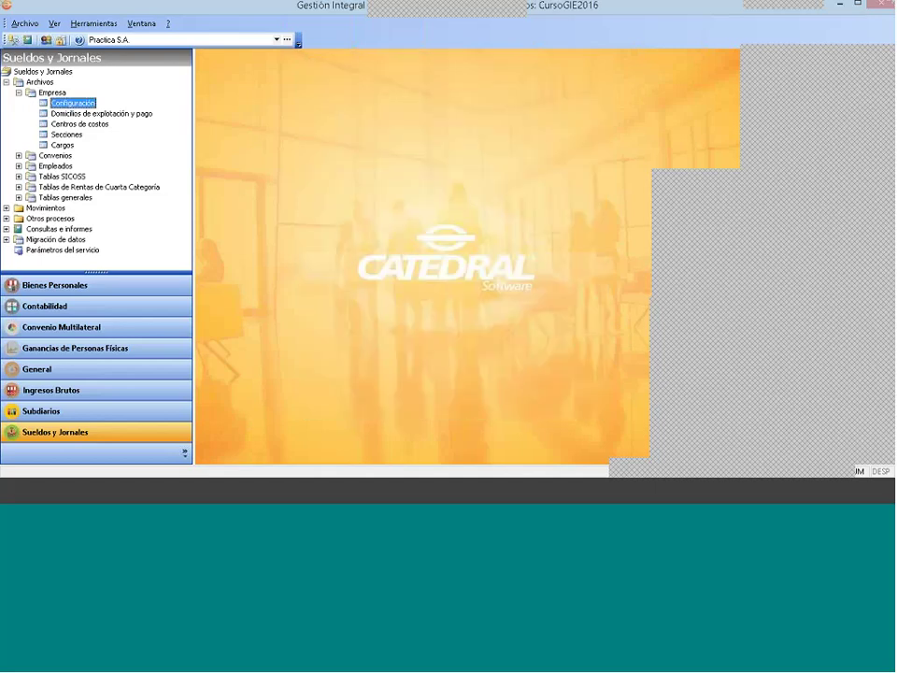
Step: Collapse Empresa and expand Movimientos > Impuesto a las Ganancias to select its Liquidaciones item
click(18, 93)
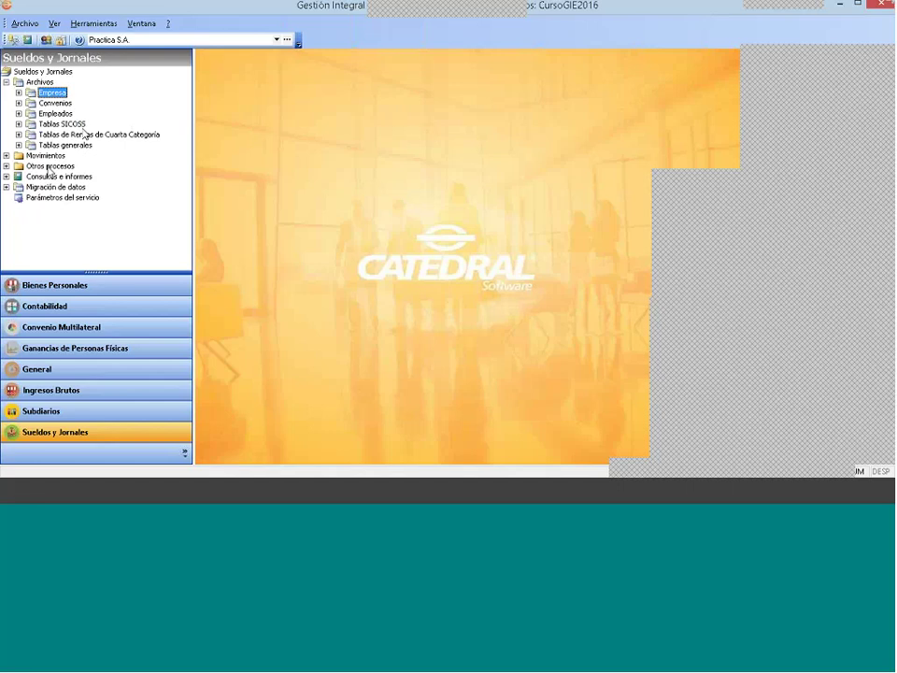
click(6, 155)
click(18, 187)
click(18, 176)
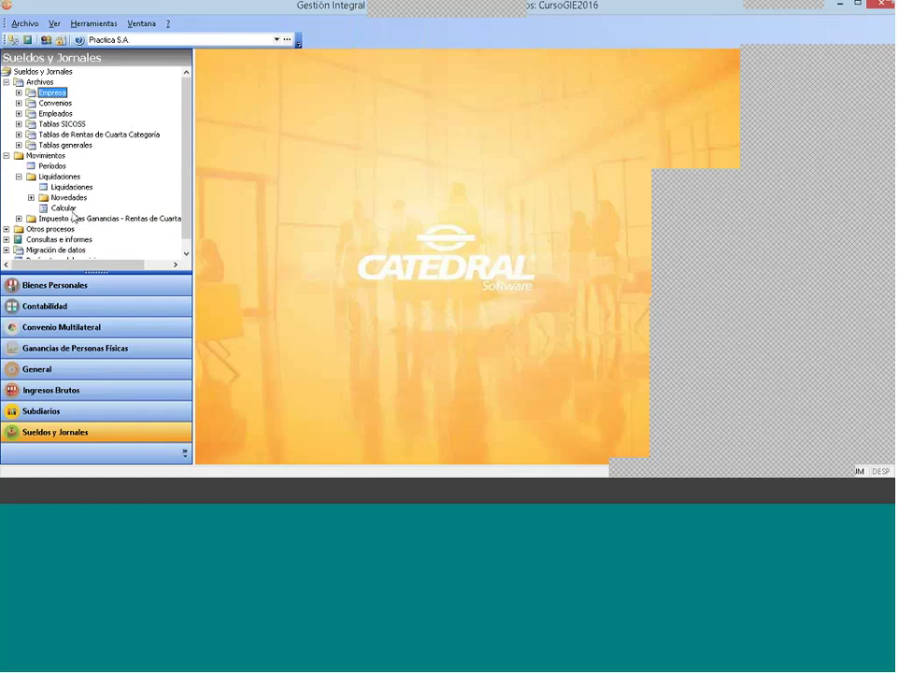
click(19, 218)
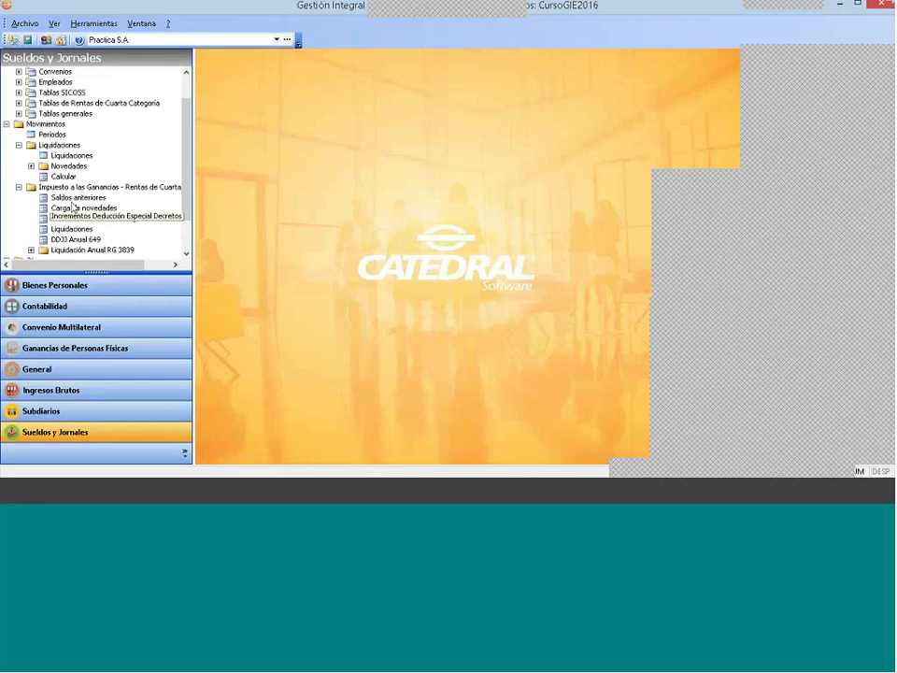
click(72, 187)
click(72, 229)
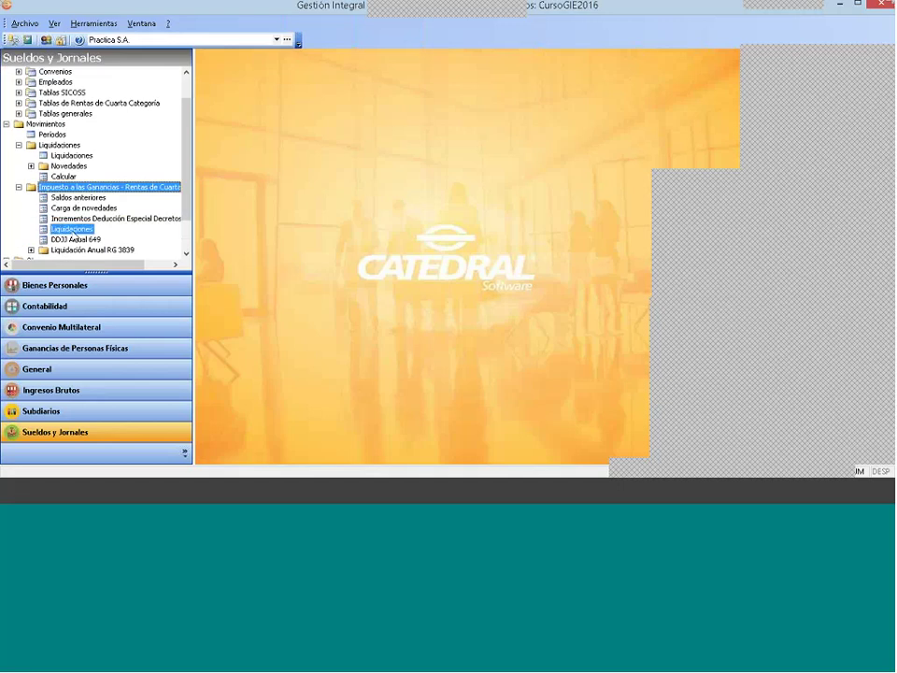
Step: Open the income-tax Liquidaciones listing with the month range starting from Enero
double_click(72, 230)
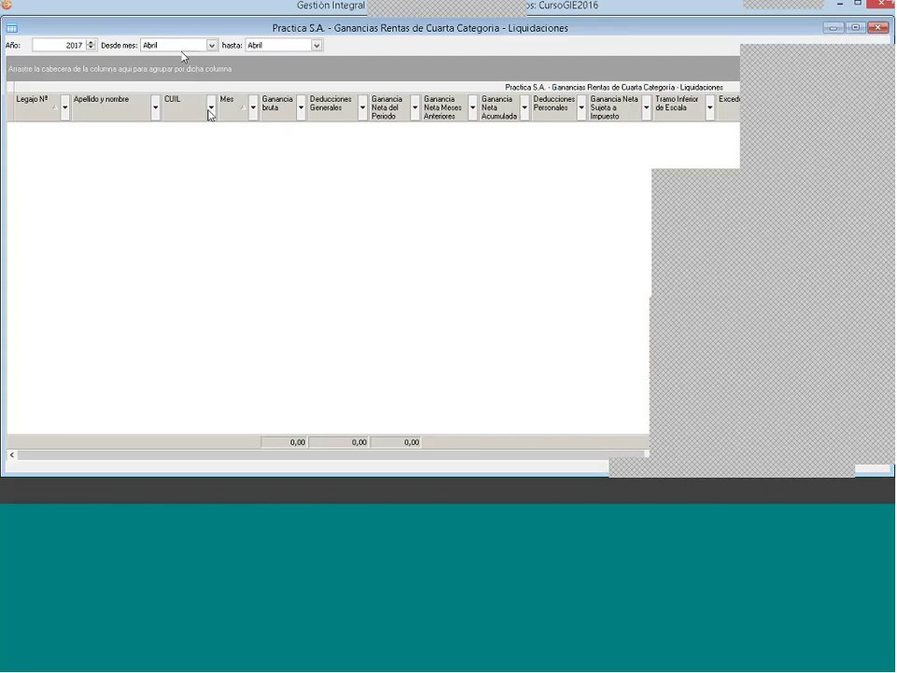
click(184, 45)
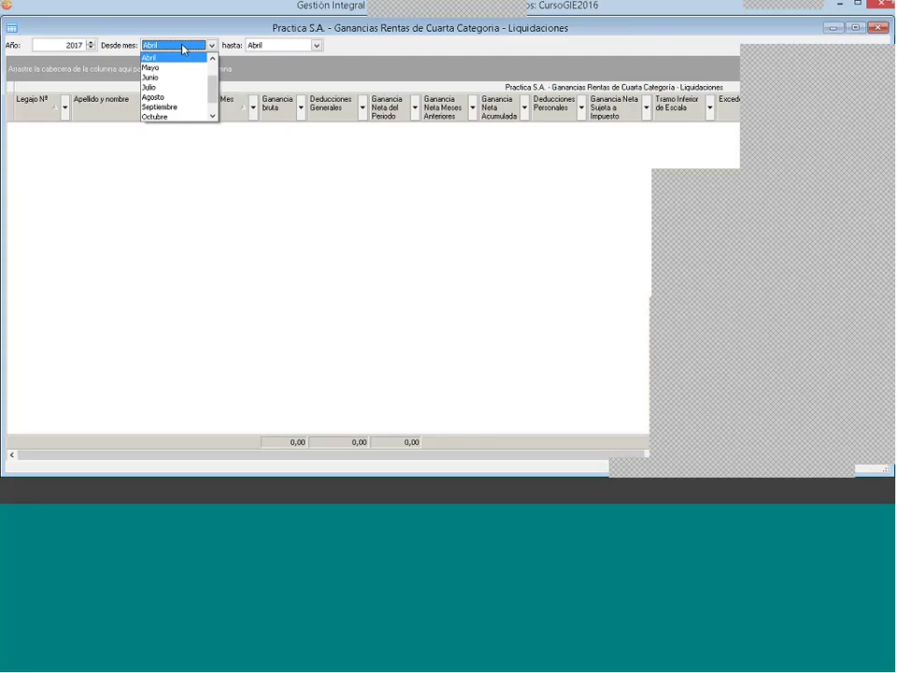
click(212, 59)
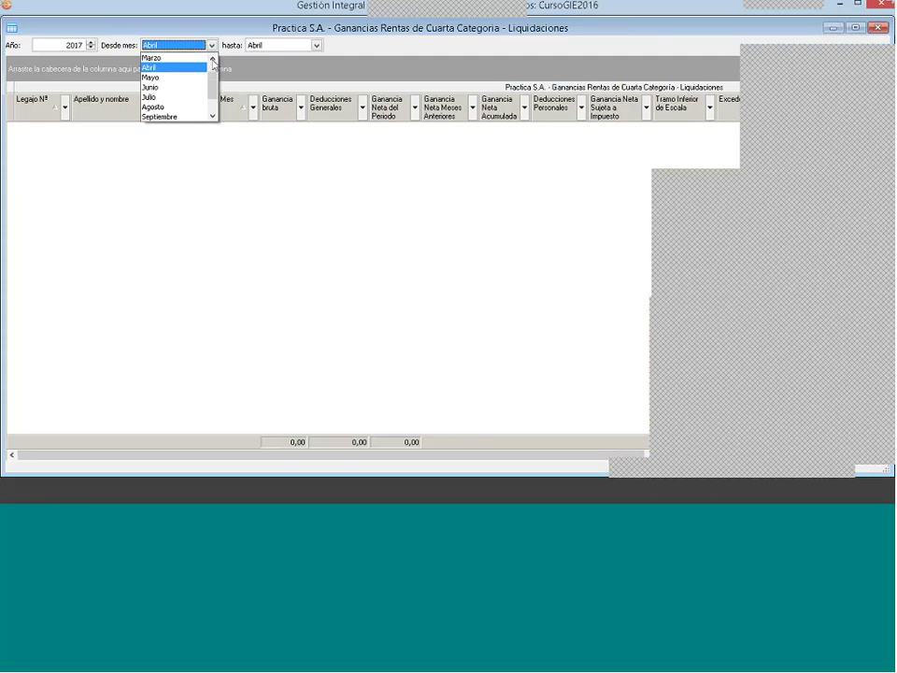
click(212, 59)
click(212, 59)
click(178, 58)
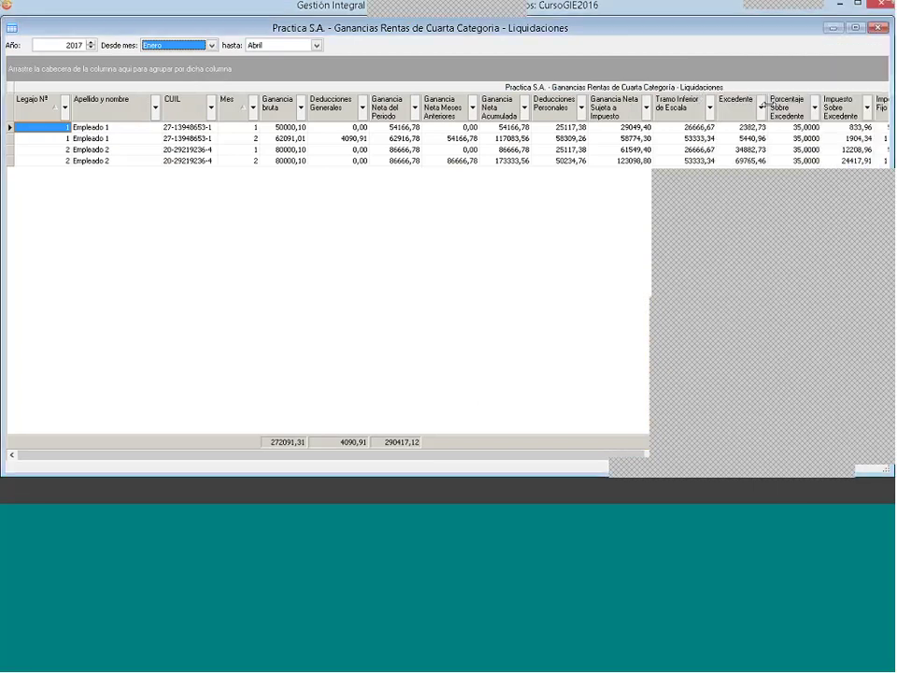
Step: Step across the first row's excedente, Deducciones Generales and Retención columns
drag(445, 459, 713, 479)
key(Left)
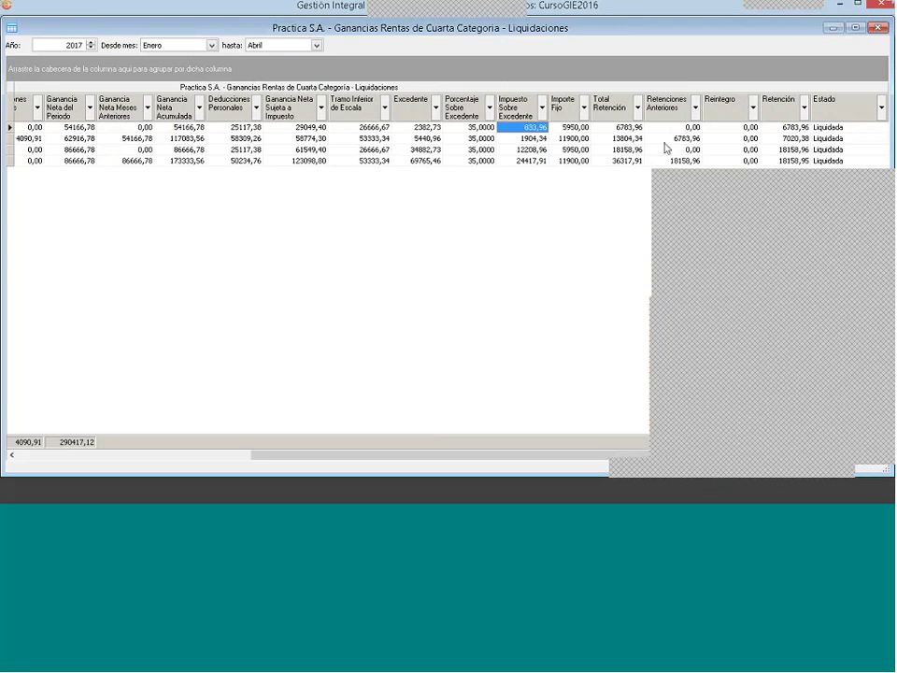
key(Left)
key(Left)
key(Left)
key(Left)
key(Left)
key(Left)
key(Left)
key(Left)
key(Left)
key(Left)
key(Left)
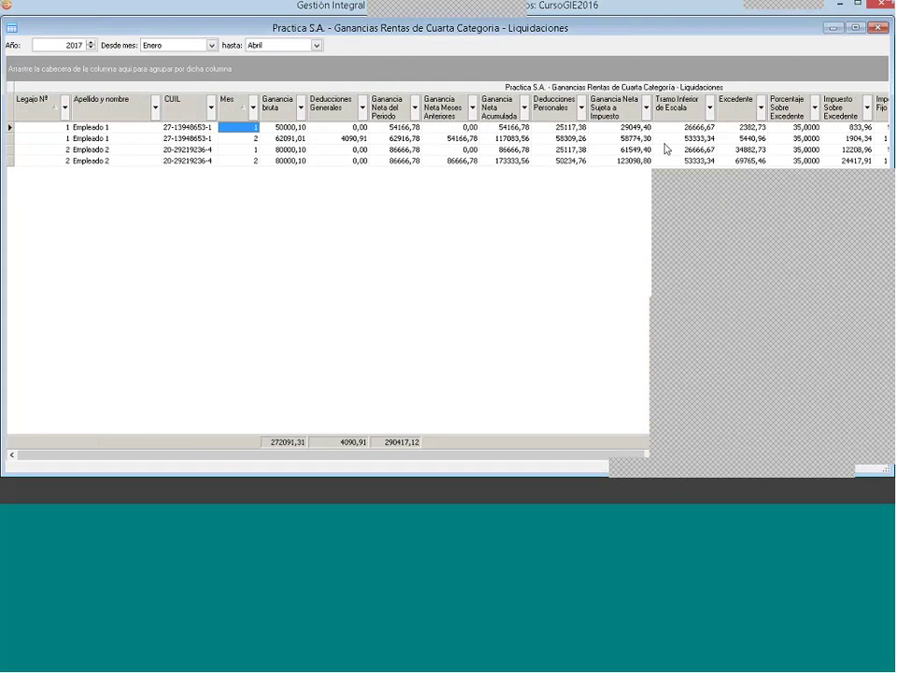
key(Down)
key(Down)
key(Up)
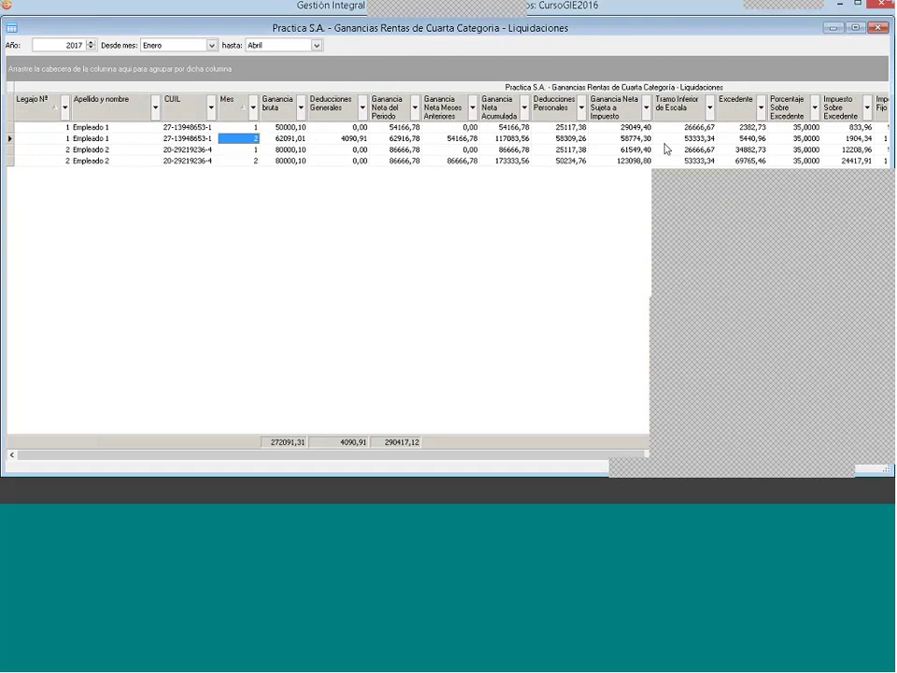
key(Up)
key(Right)
key(Right)
key(Right)
key(Right)
key(Right)
key(Right)
key(Right)
key(Right)
key(Right)
key(Right)
key(Right)
key(Right)
key(Right)
key(Right)
key(Right)
key(Right)
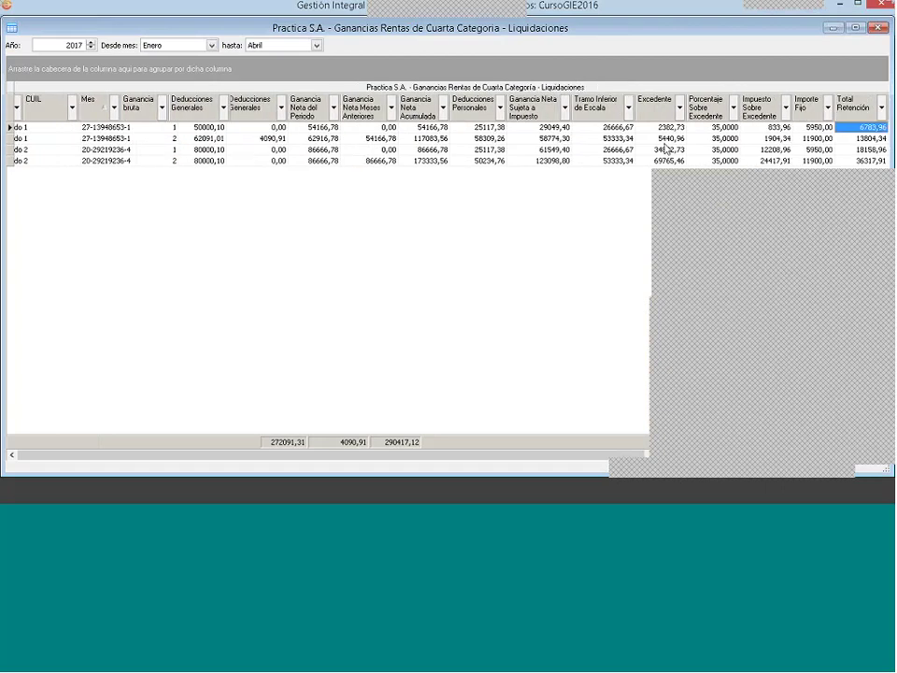
key(Left)
key(Left)
key(Left)
key(Left)
key(Left)
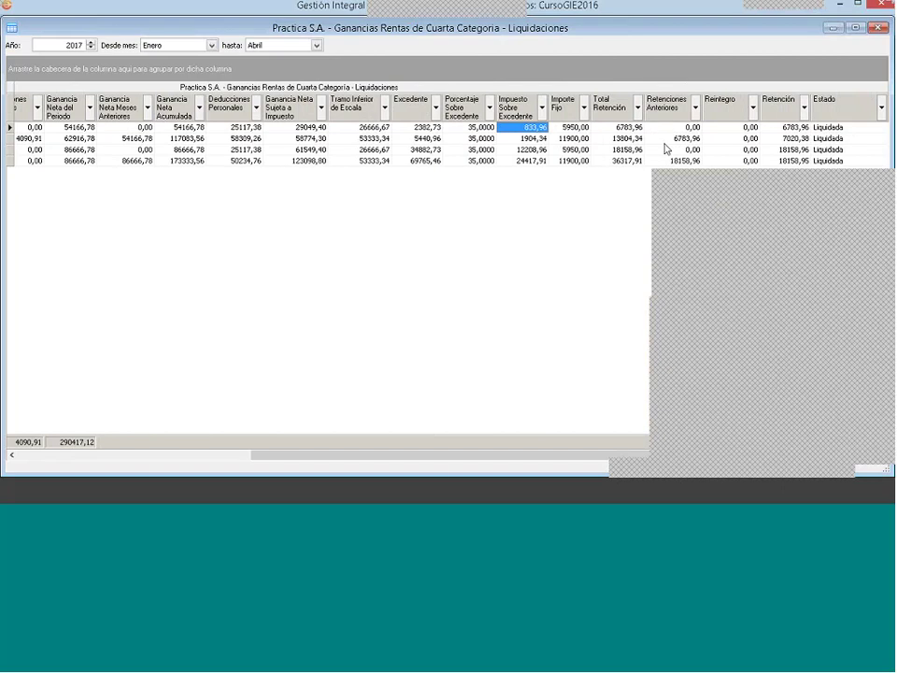
key(Right)
key(Right)
key(Right)
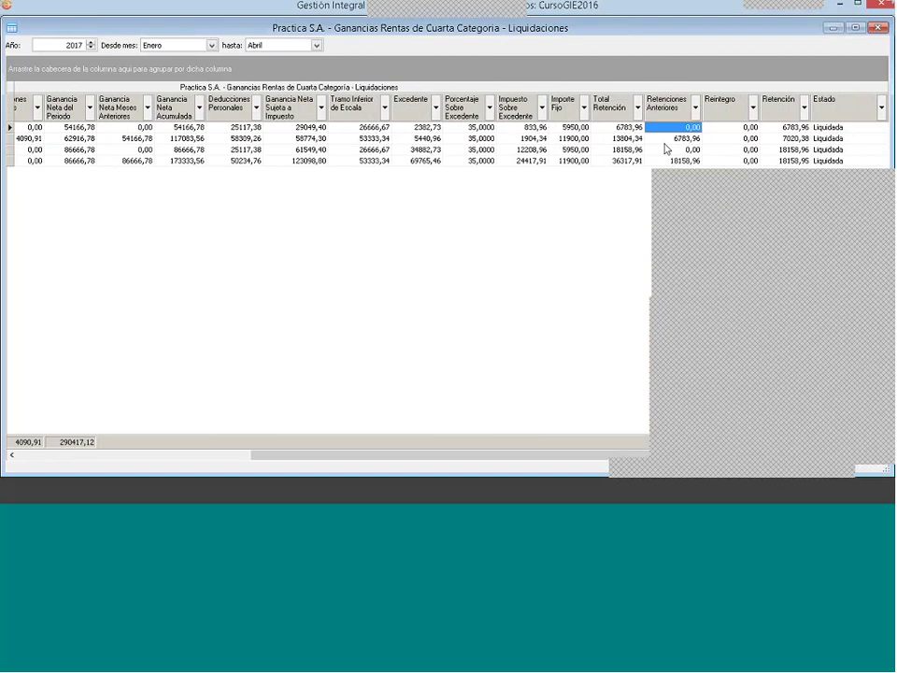
key(Right)
key(Right)
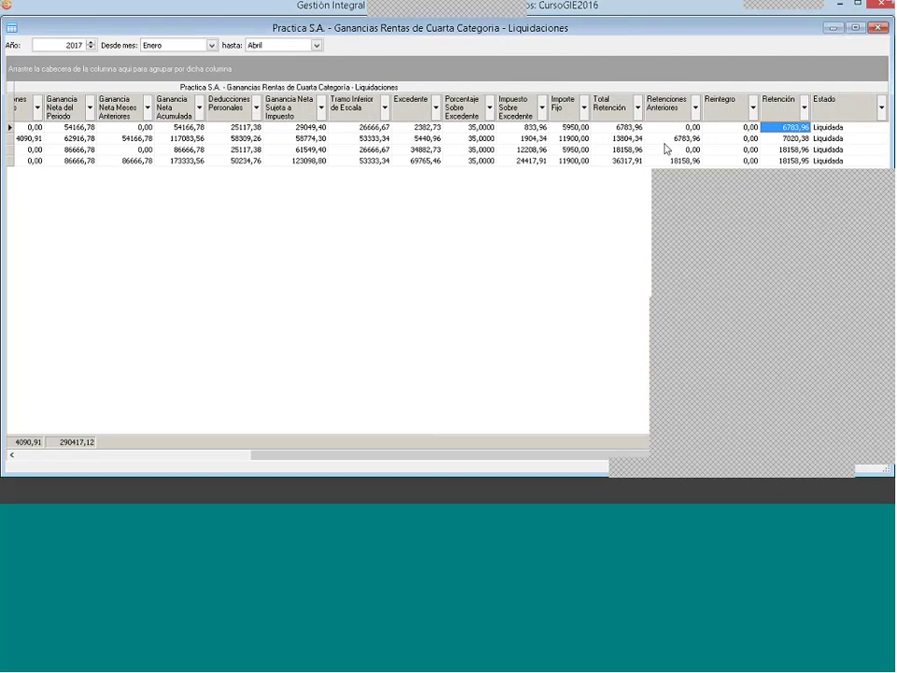
Step: Review the Retención and Reintegro amounts in the other rows and the first row
key(Down)
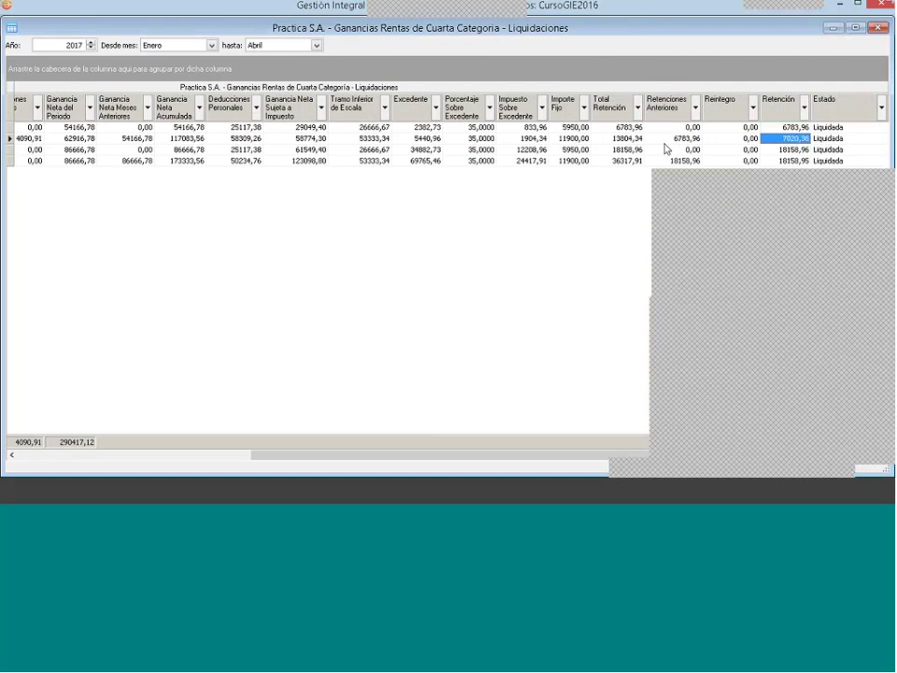
key(Down)
key(Down)
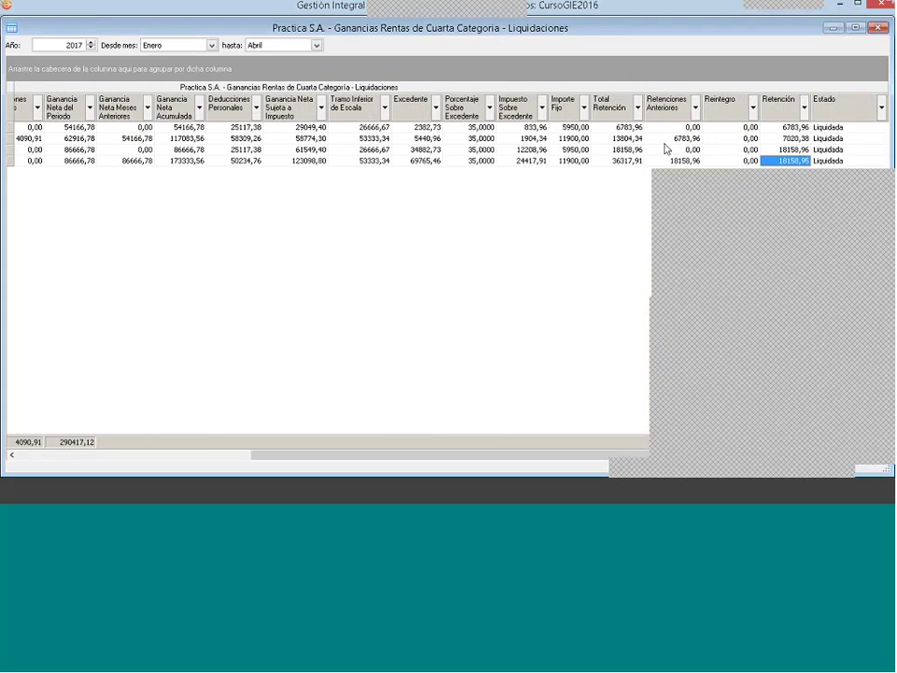
key(Up)
key(Up)
key(Up)
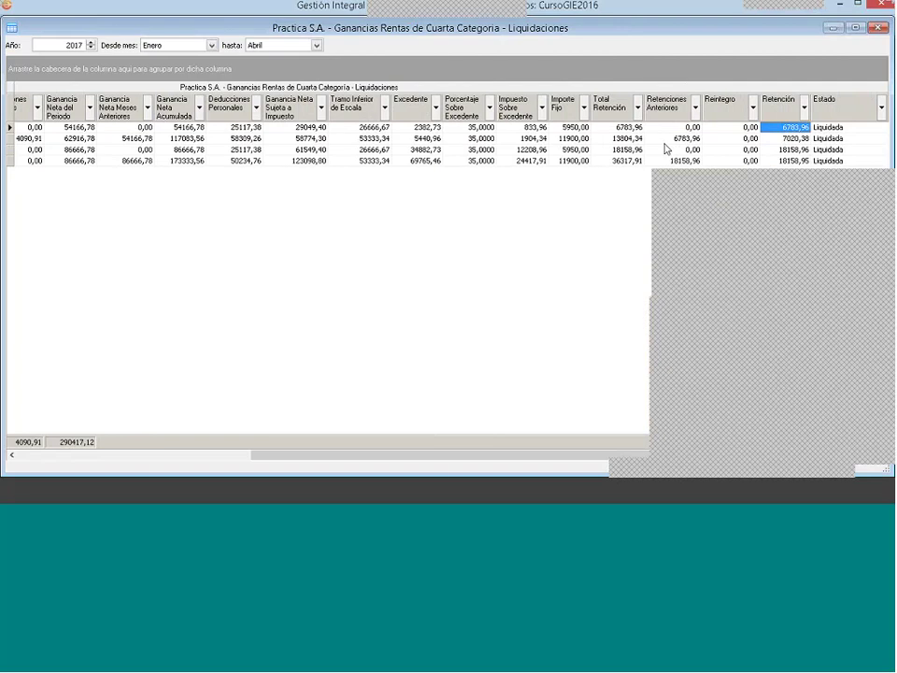
key(Down)
key(Down)
key(Down)
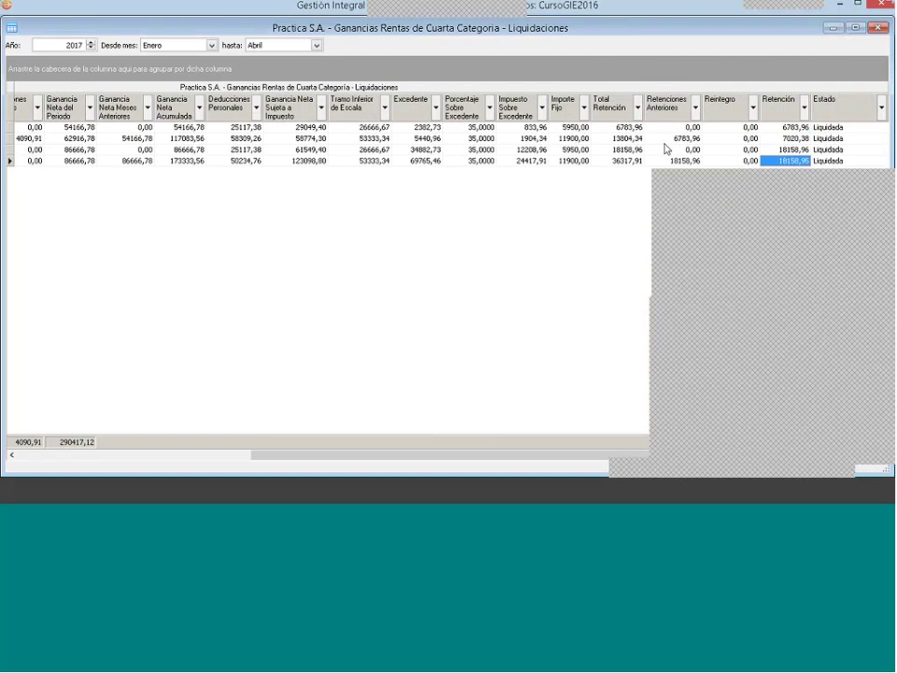
key(Left)
key(Up)
key(Up)
key(Up)
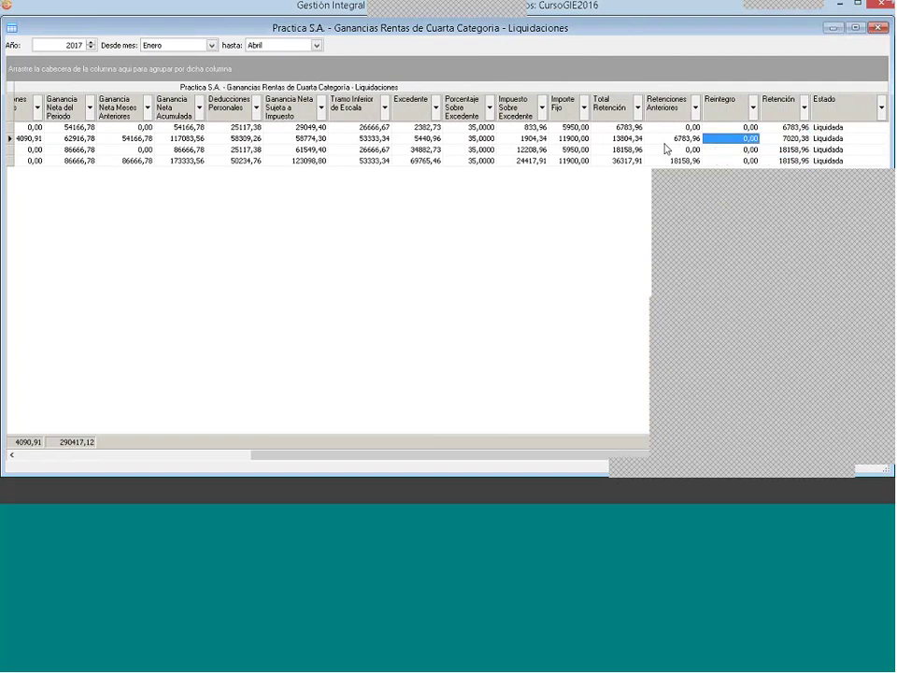
key(Right)
key(Left)
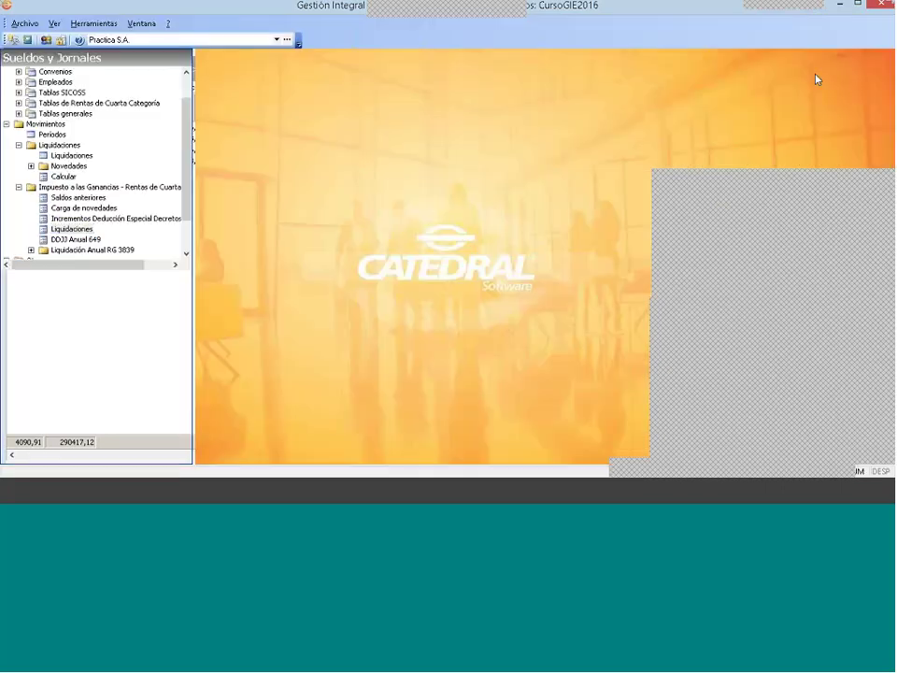
Step: Close the income-tax results and open Movimientos > Liquidaciones > Calcular
click(879, 27)
click(19, 187)
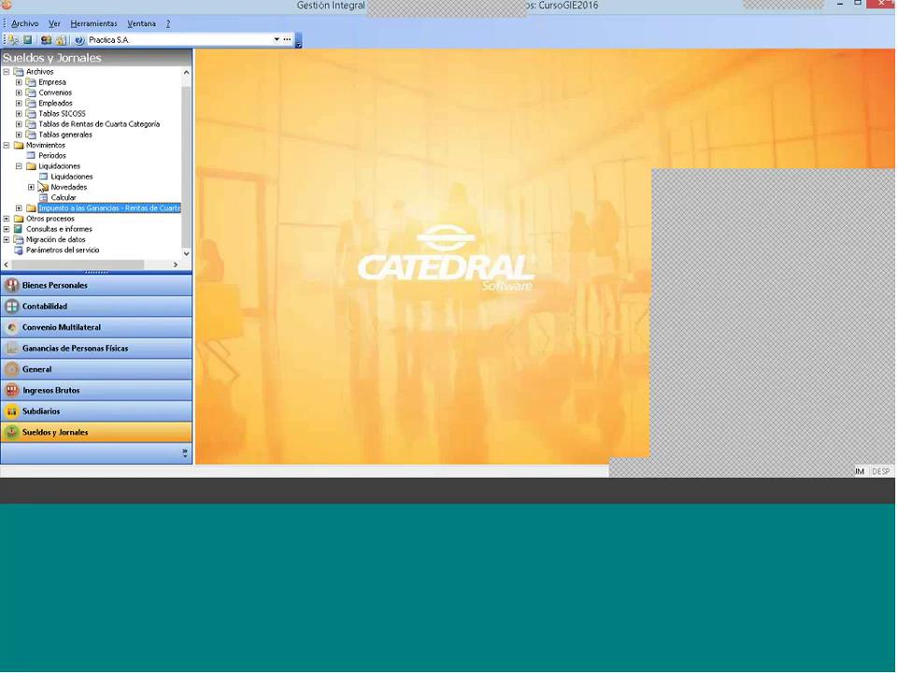
click(45, 145)
click(59, 166)
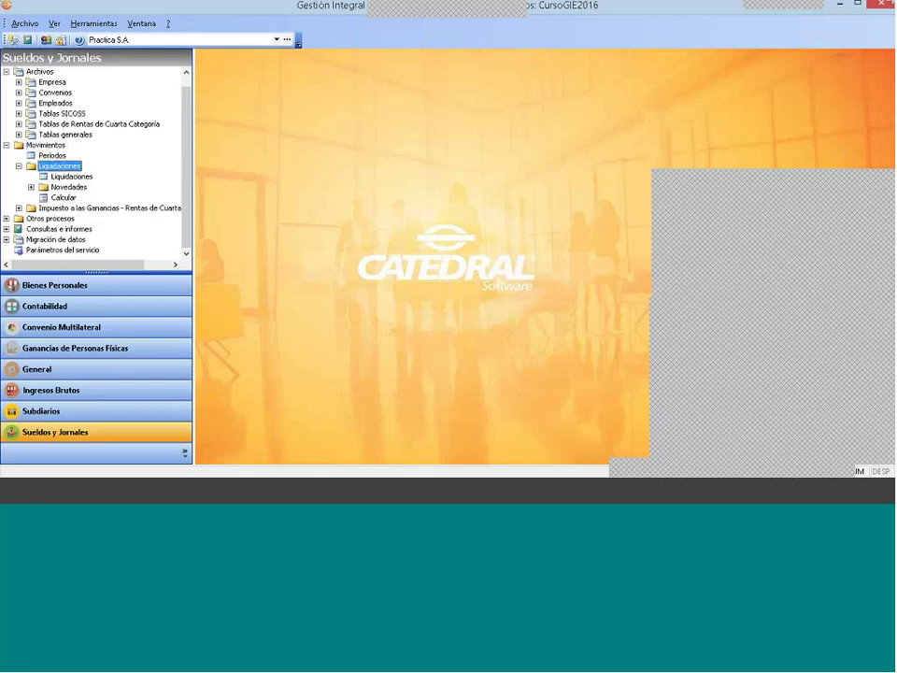
click(64, 198)
double_click(65, 199)
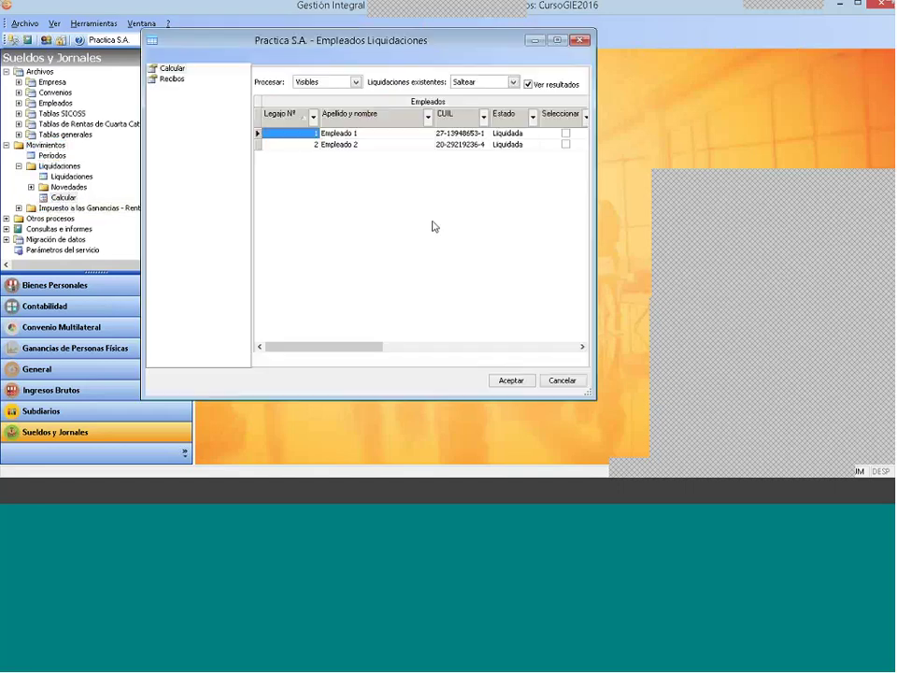
Step: Choose 3 - 2017 Vacaciones in the Liquidación combo
click(402, 58)
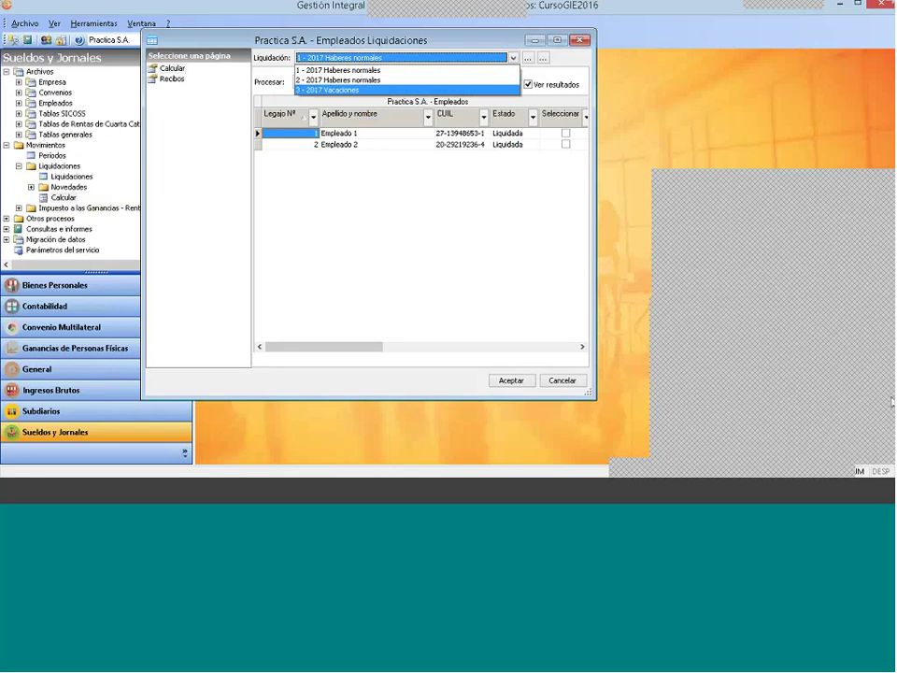
click(795, 334)
click(309, 58)
click(402, 58)
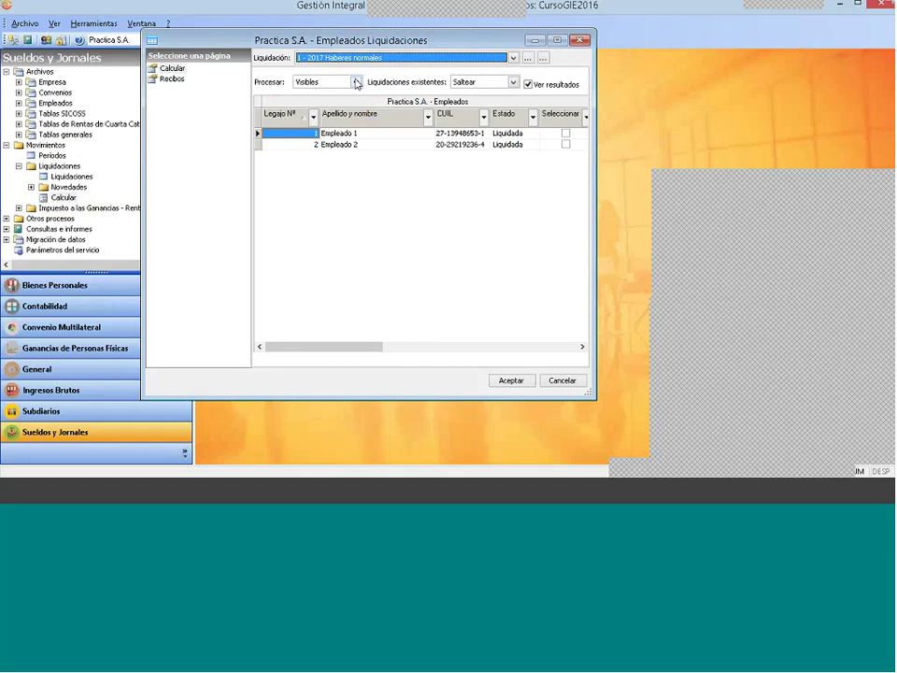
click(402, 58)
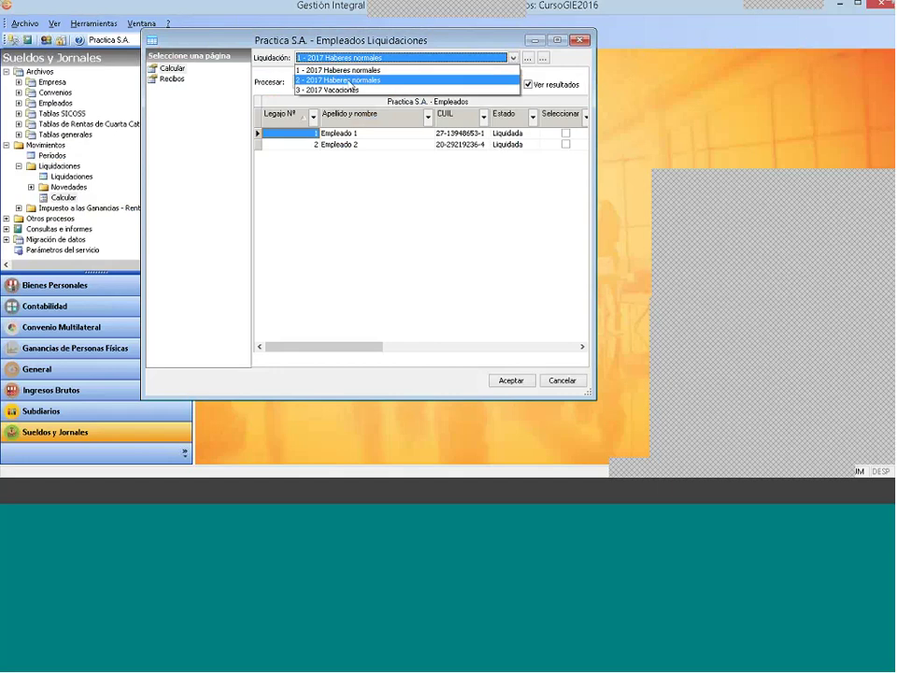
click(344, 90)
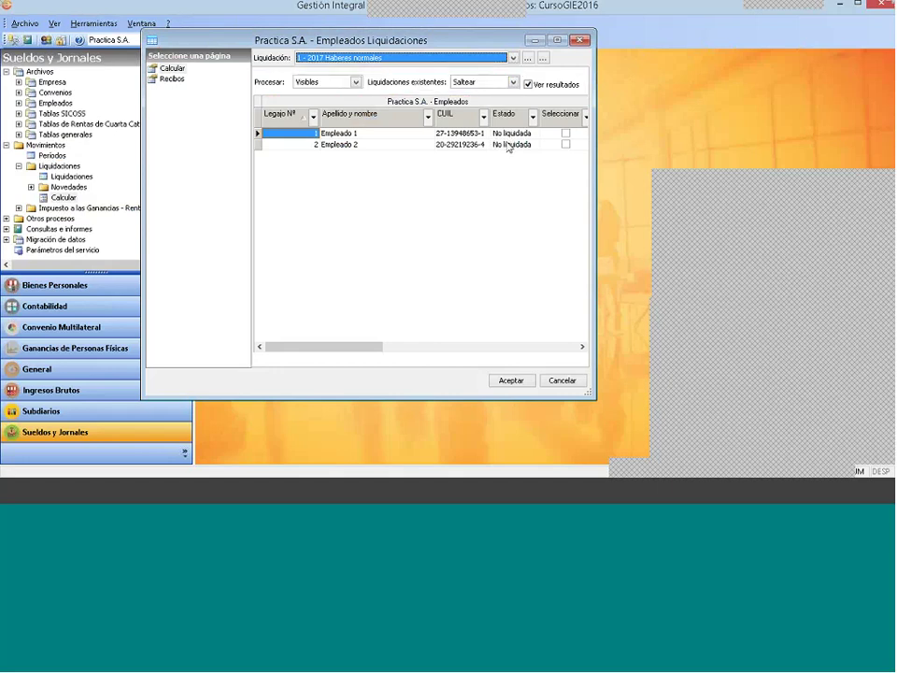
scroll(480, 60, down, 2)
Step: Start a new record from the open liquidations list
click(527, 59)
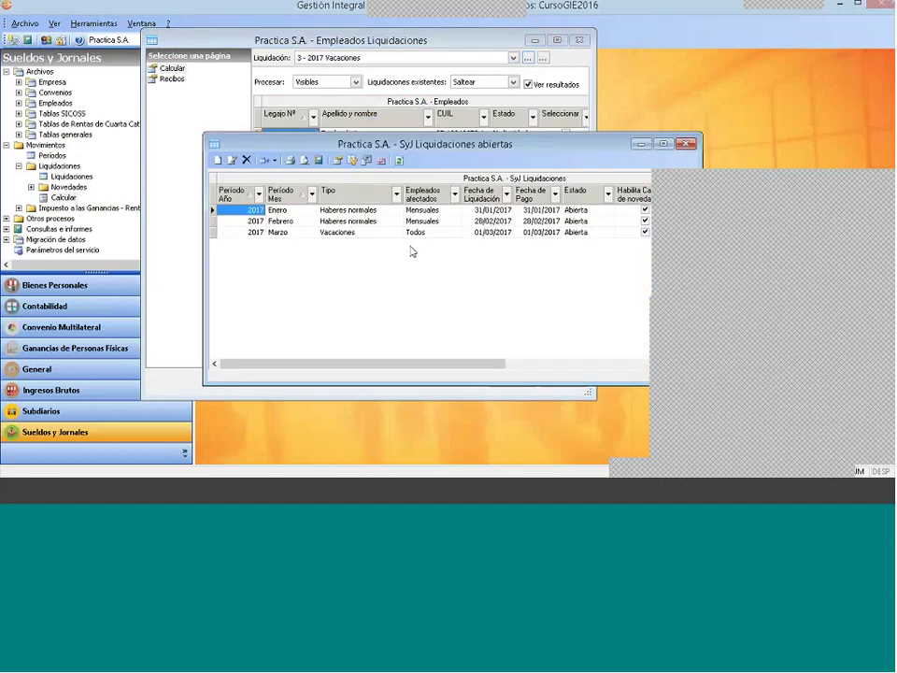
right_click(400, 242)
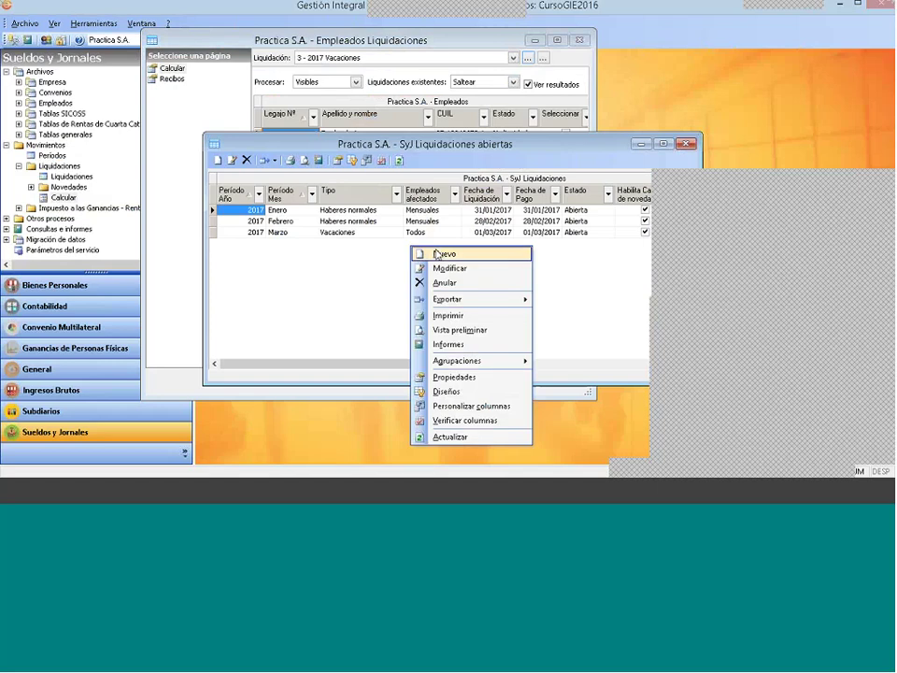
click(439, 254)
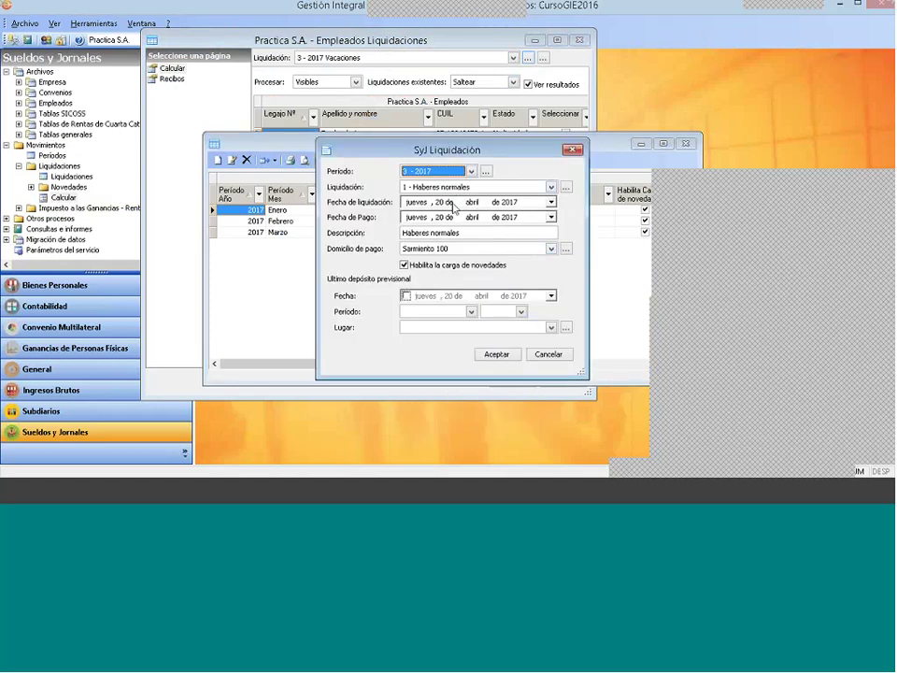
Step: Set liquidation and payment dates to 31/03/2017 and save the March Haberes normales liquidation
click(415, 201)
click(440, 202)
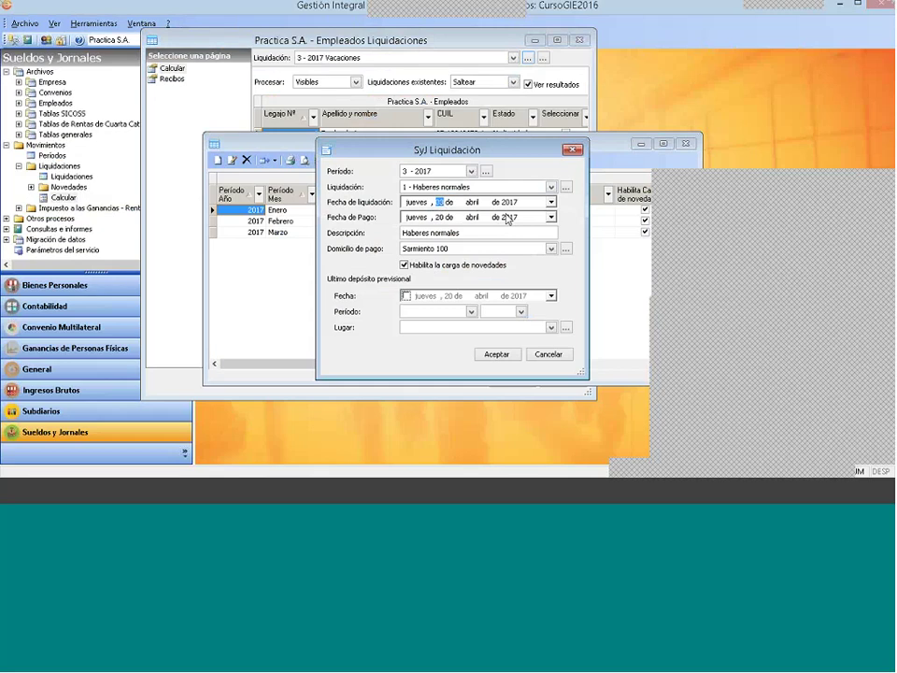
text(3)
click(475, 204)
text(3)
click(444, 203)
text(1)
click(474, 216)
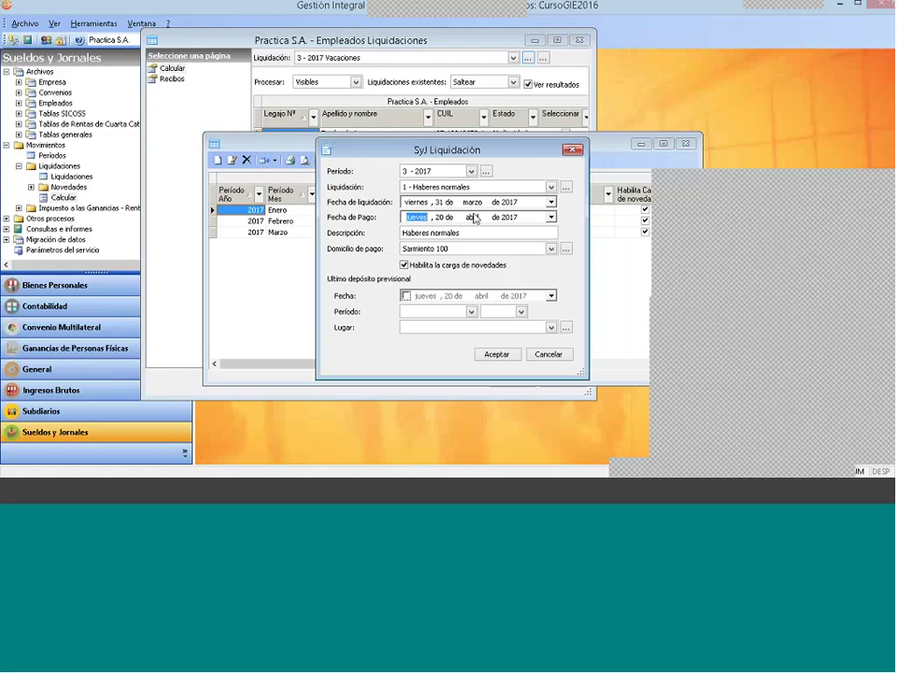
text(3)
click(442, 217)
text(31)
click(496, 354)
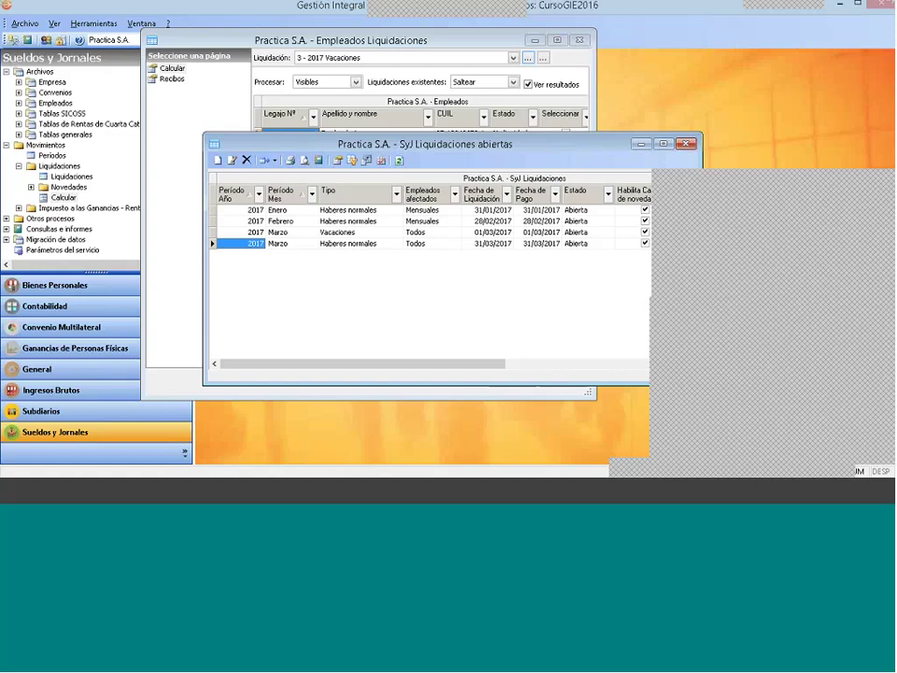
Step: Close the payroll calculation window and expand the income-tax section to select Saldos anteriores
click(687, 145)
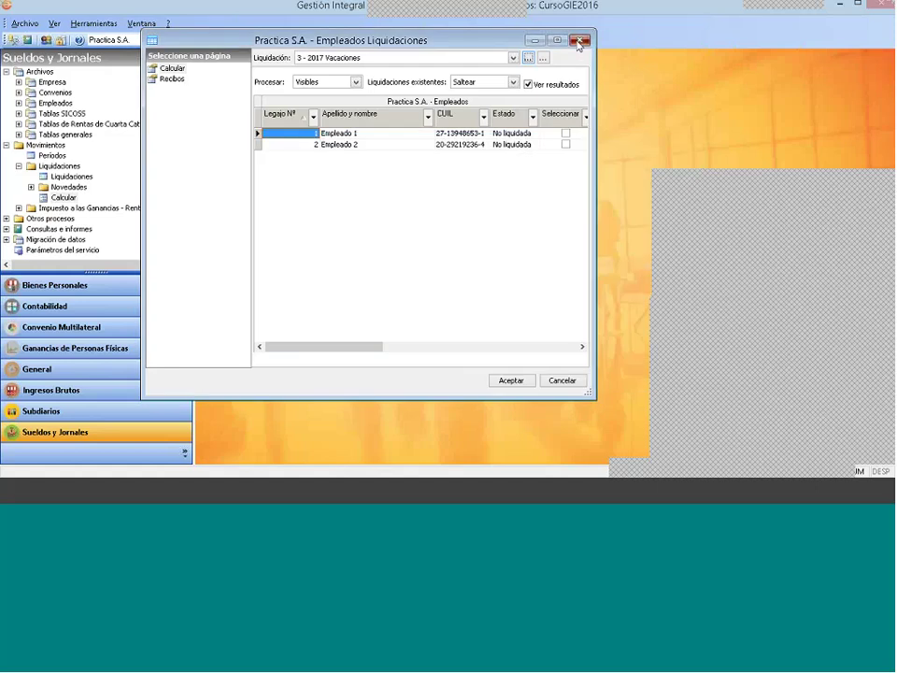
click(579, 40)
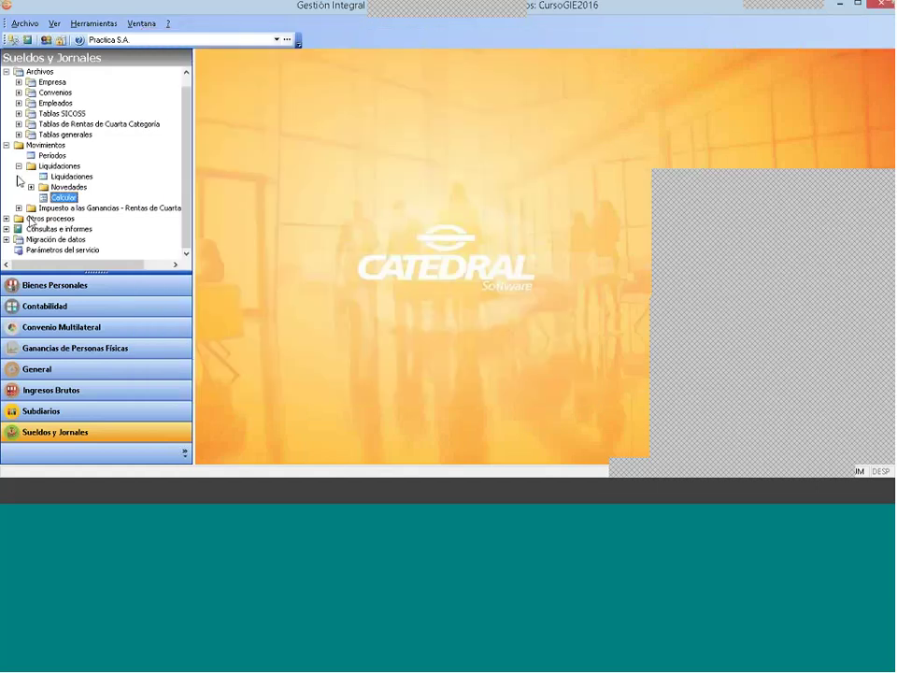
click(7, 146)
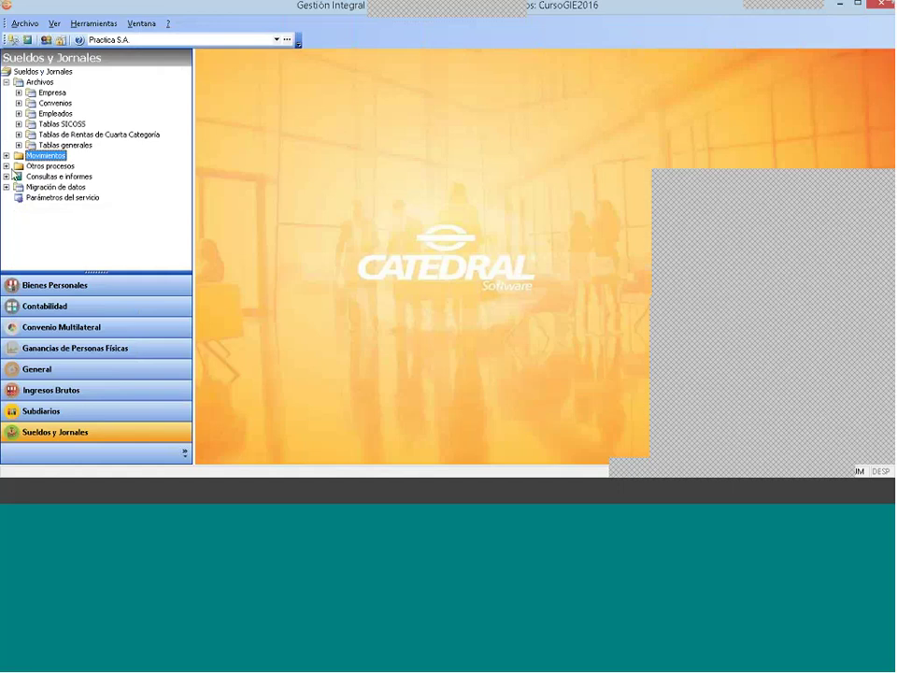
click(6, 156)
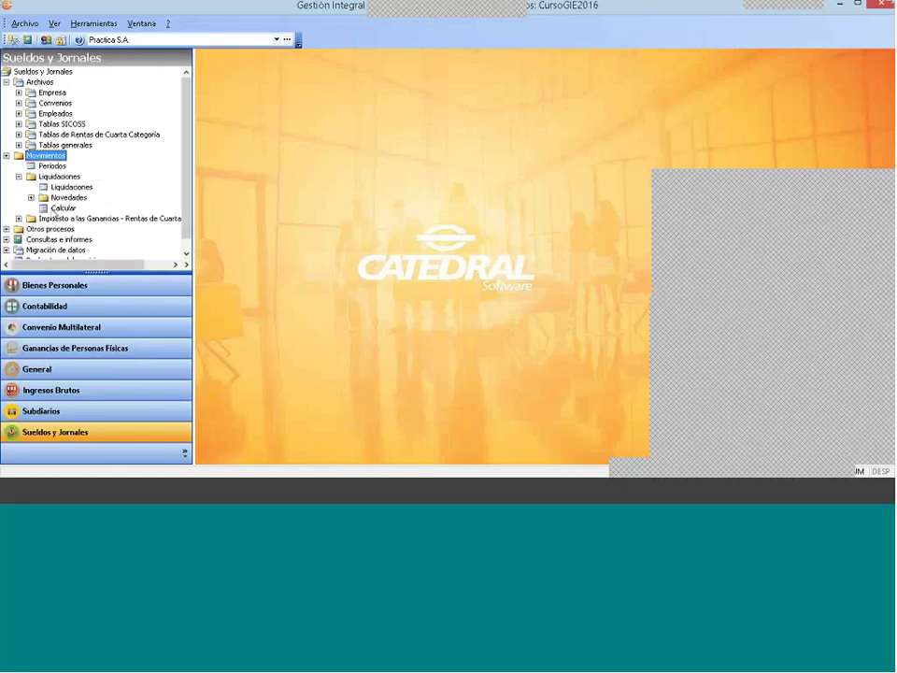
click(18, 219)
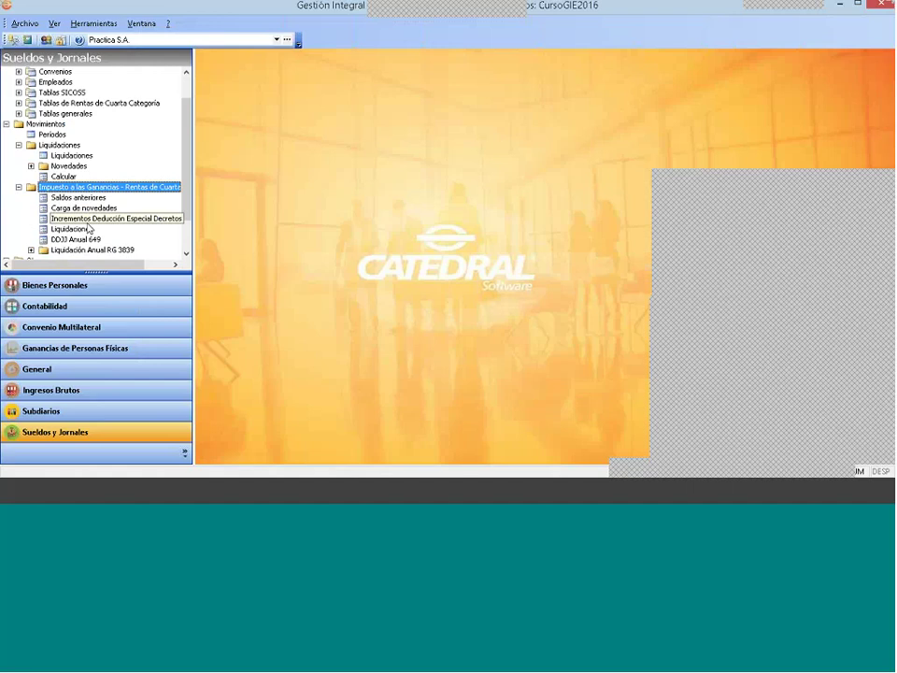
click(89, 198)
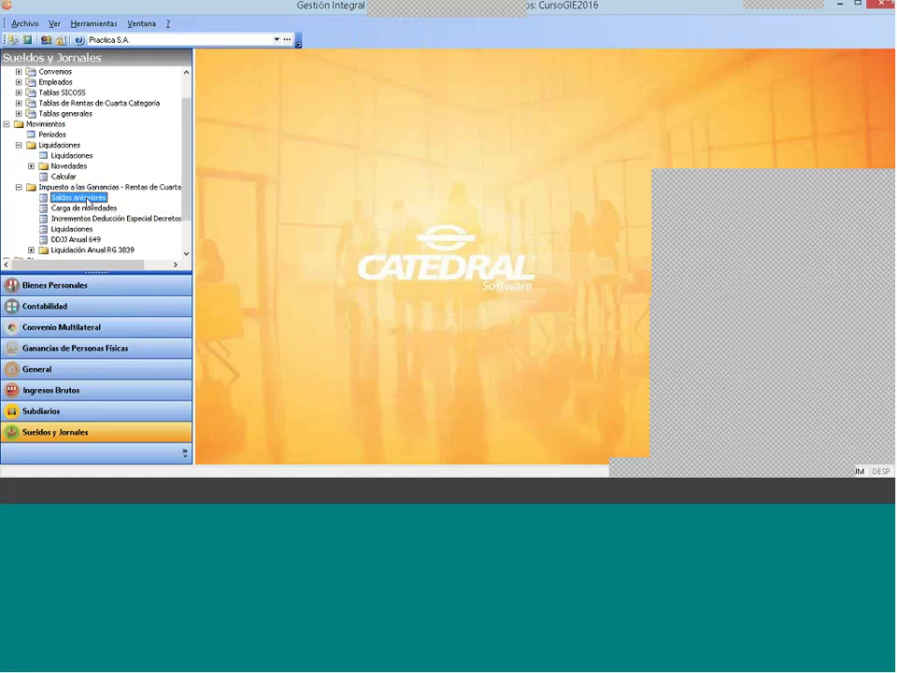
Step: Open the 2017 Saldos anteriores acumulados list and start a new prior-balance entry
double_click(87, 200)
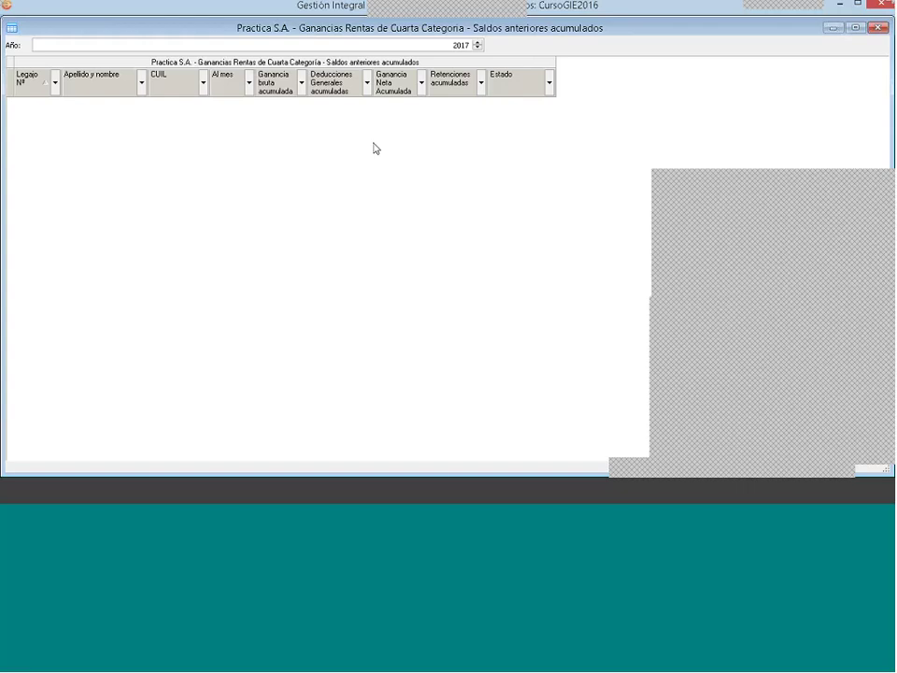
right_click(315, 132)
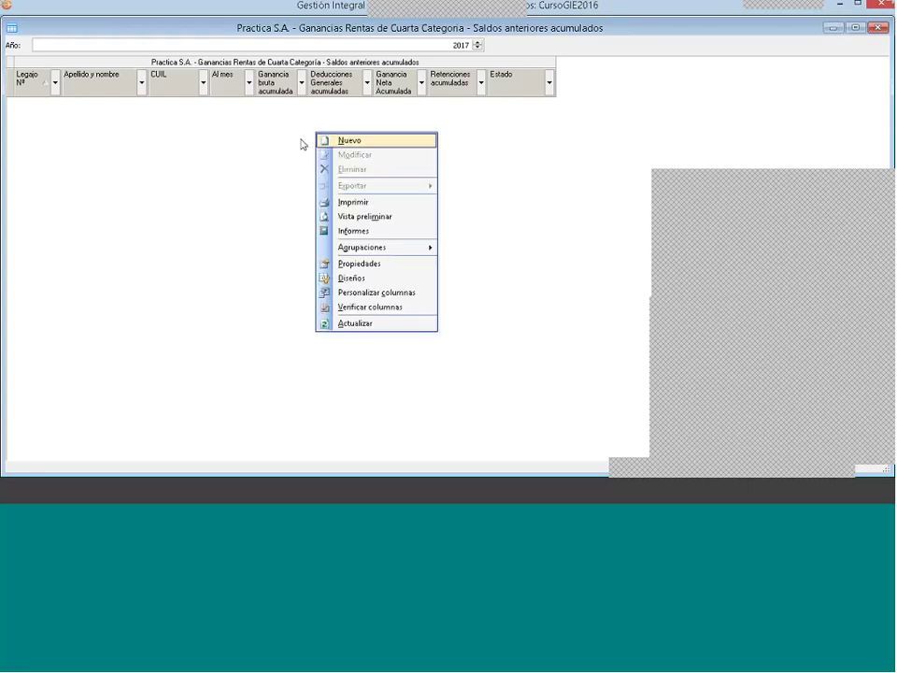
click(345, 144)
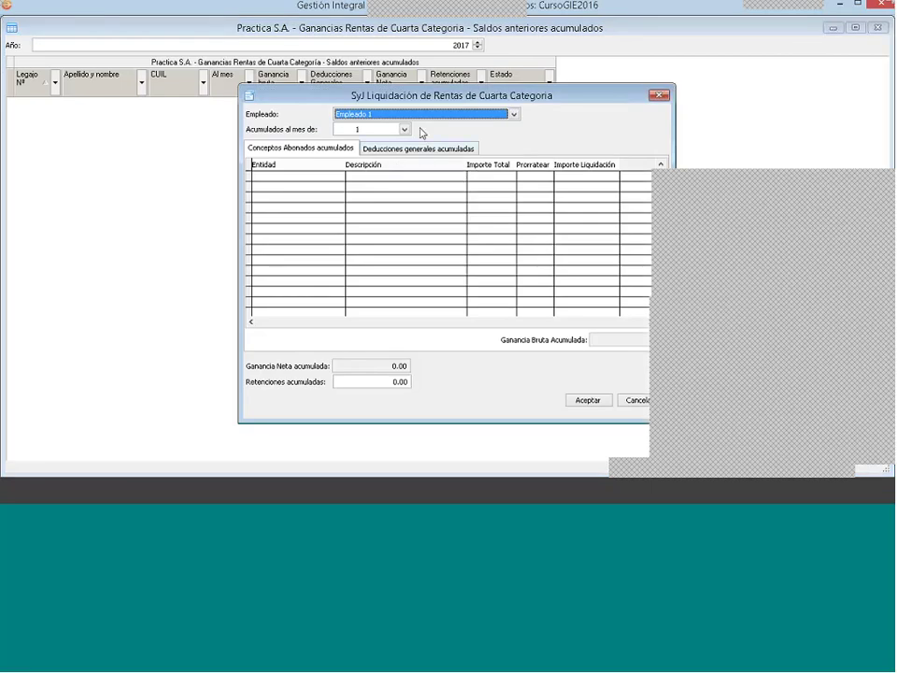
Step: Choose Empleado 2 and settle Acumulados al mes de on month 2
click(425, 114)
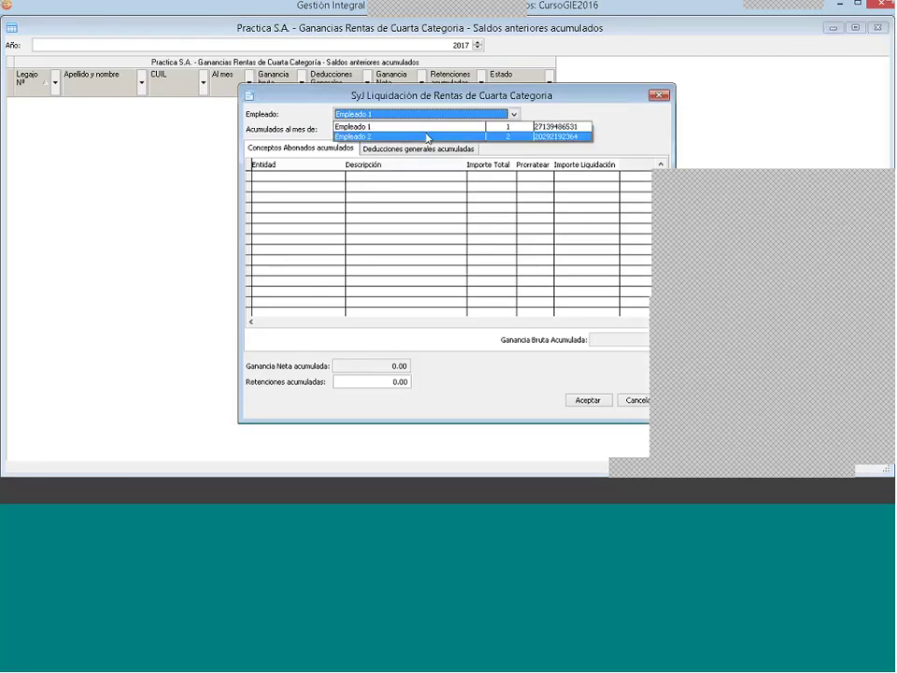
click(425, 137)
click(404, 129)
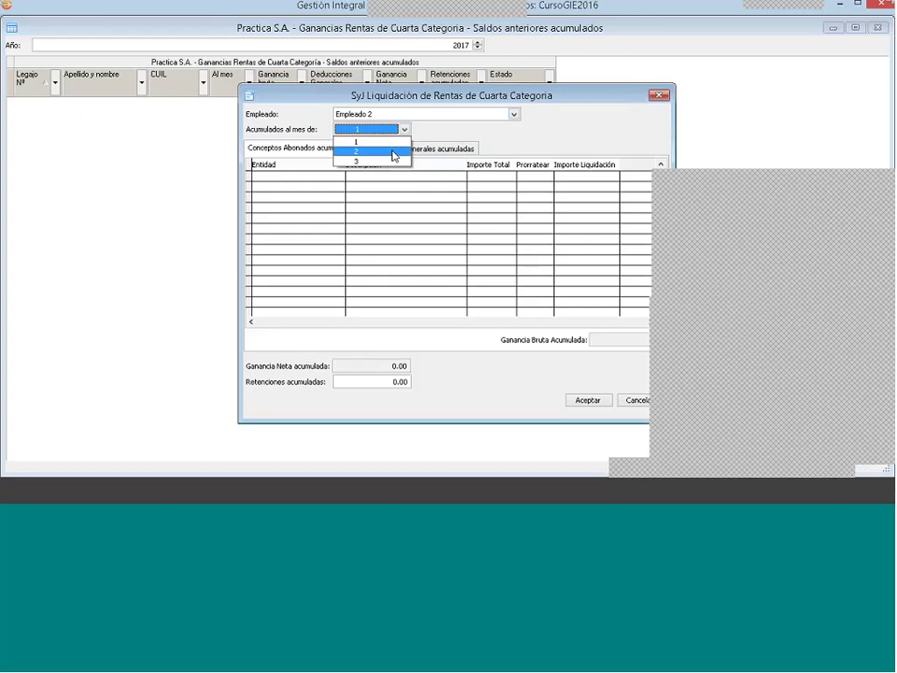
click(393, 152)
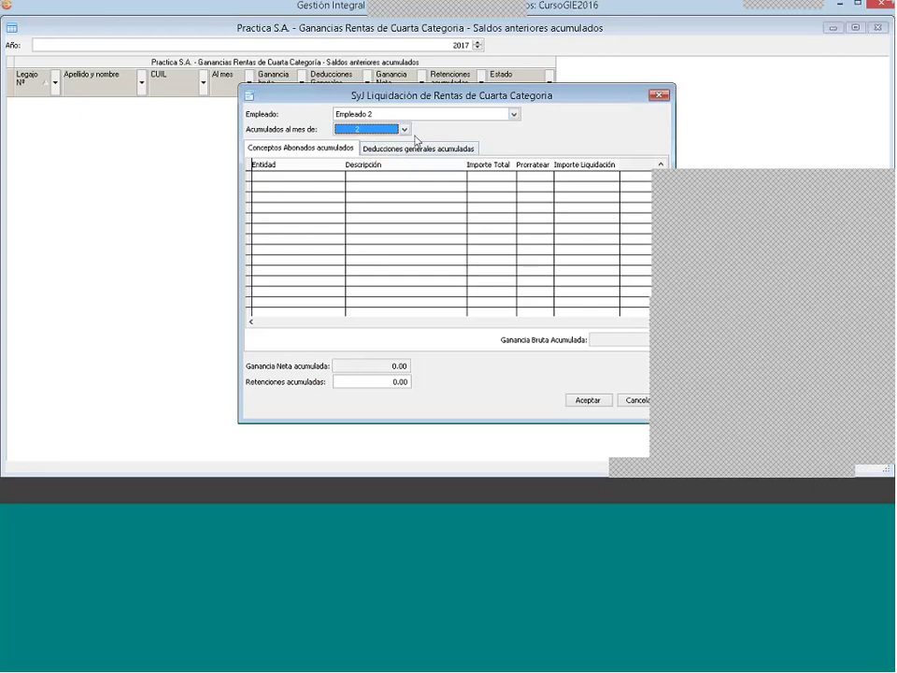
click(383, 131)
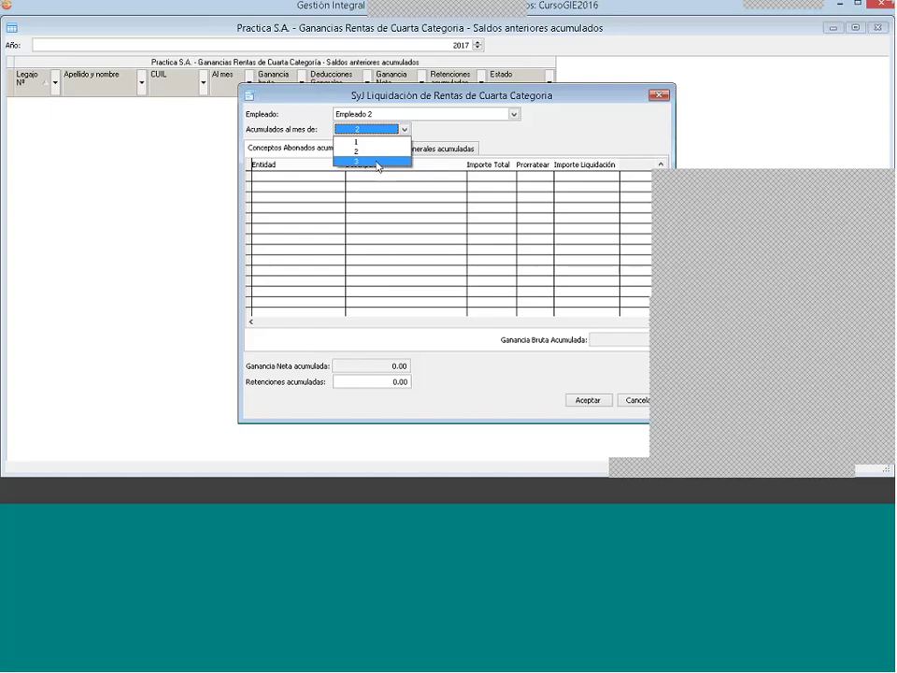
click(378, 162)
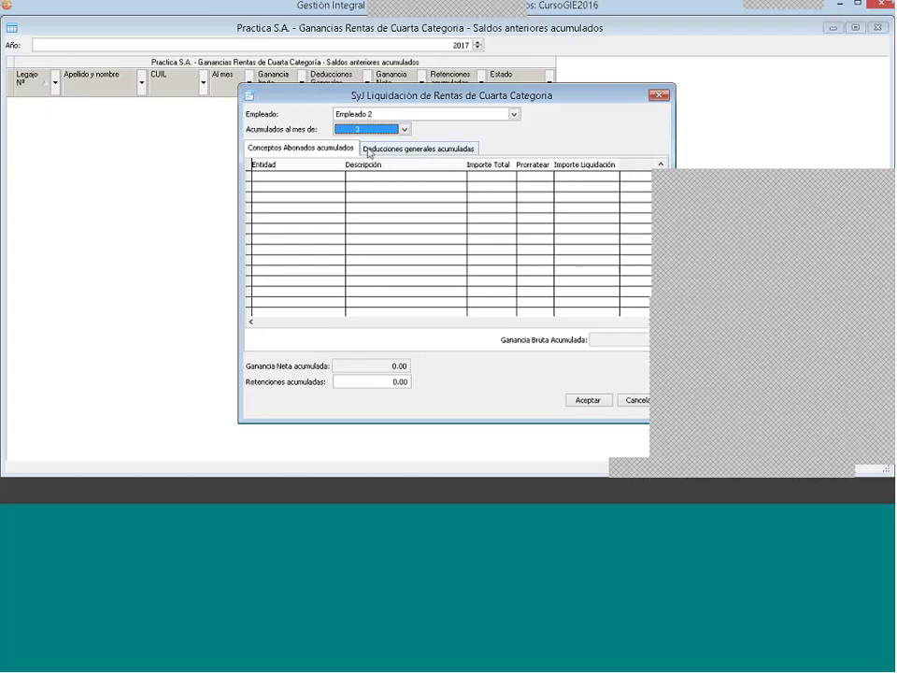
click(403, 129)
click(361, 142)
click(401, 132)
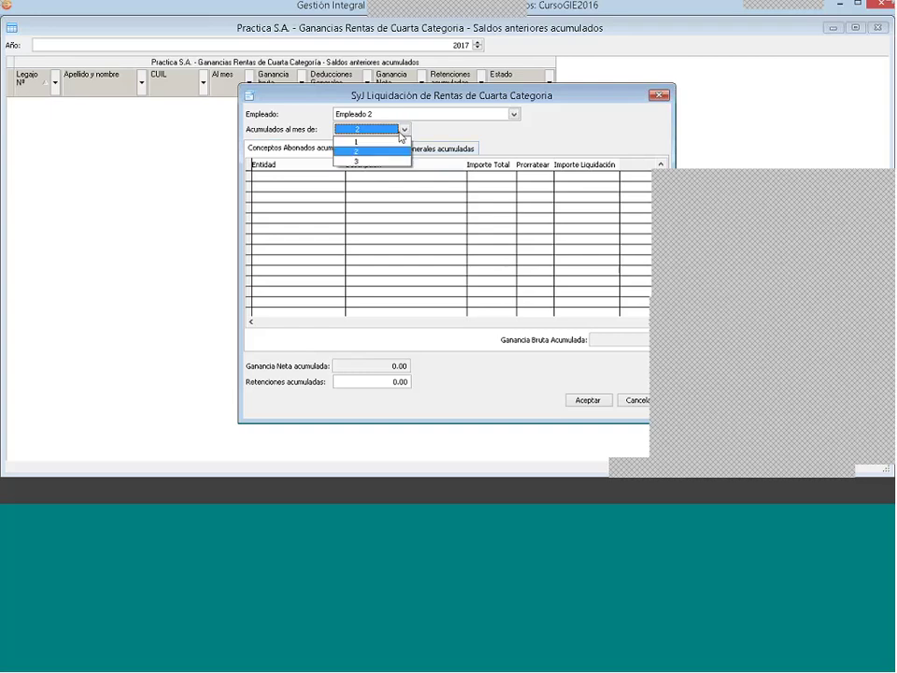
click(401, 136)
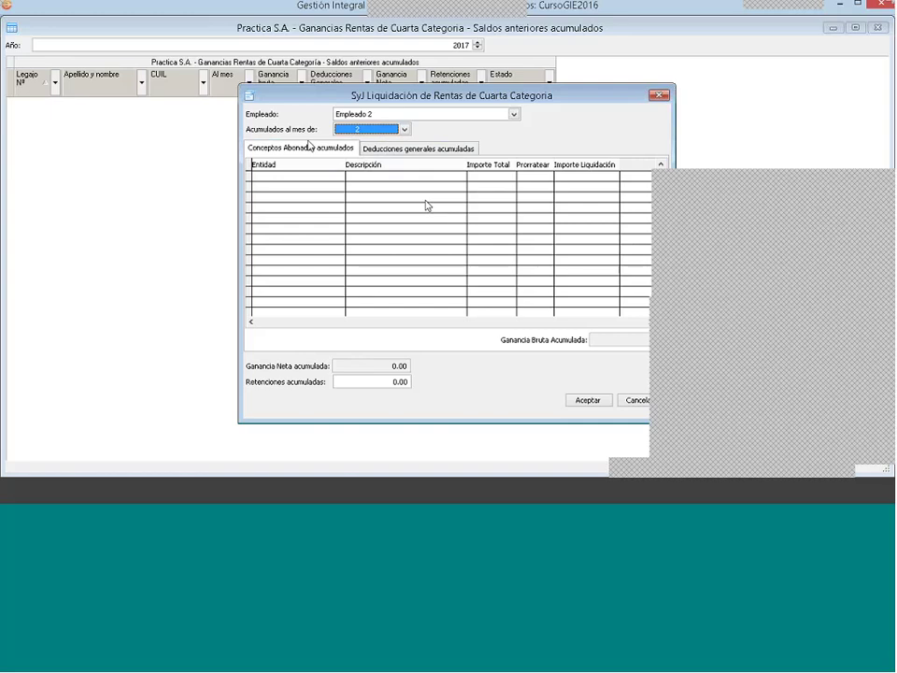
Step: Glance at the Deducciones tab, return to Conceptos Abonados and select the withholdings amount
click(309, 145)
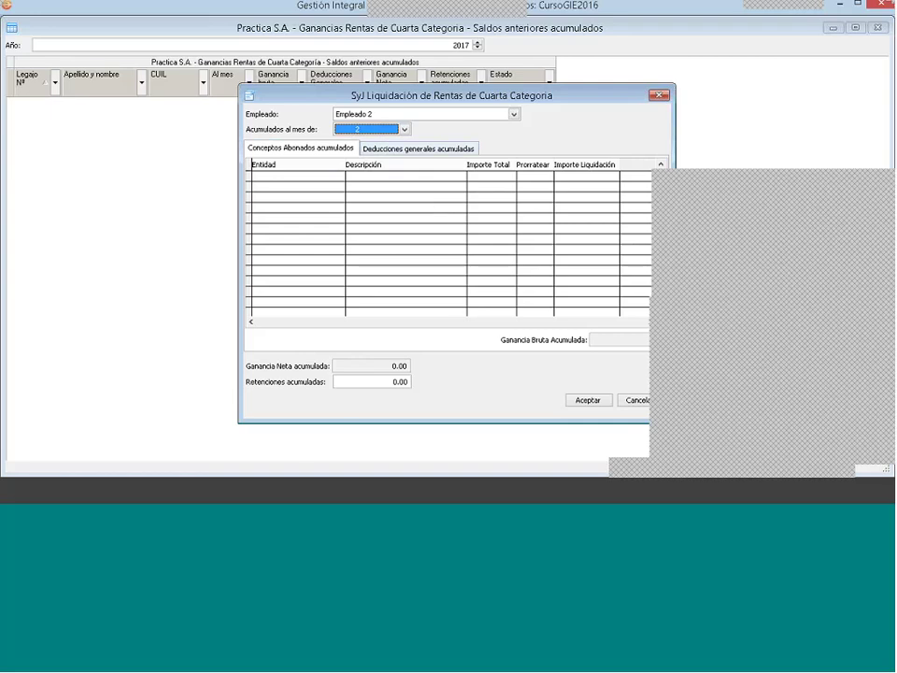
click(424, 152)
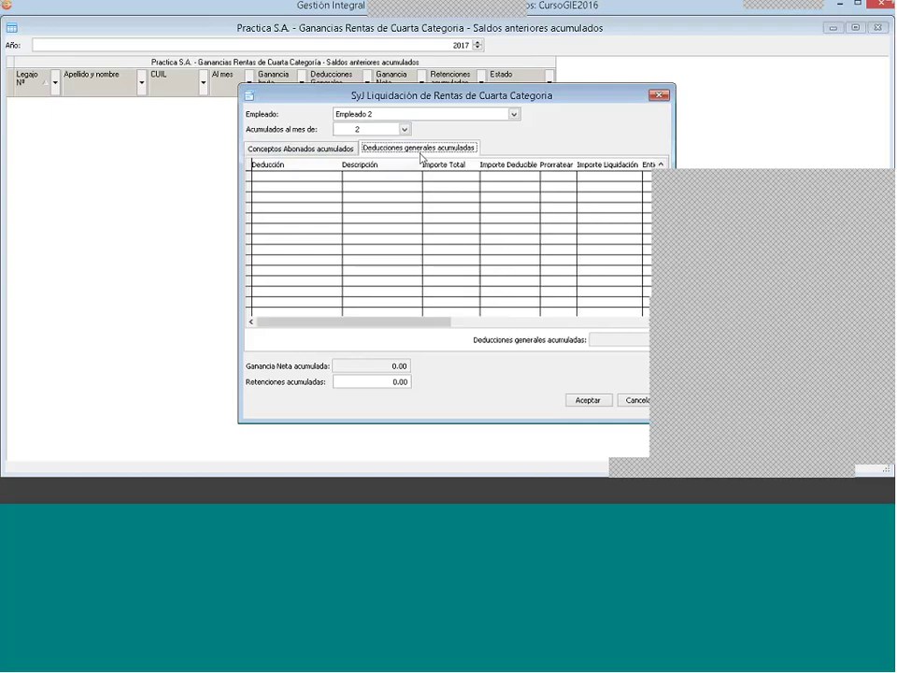
click(312, 151)
drag(351, 381, 426, 387)
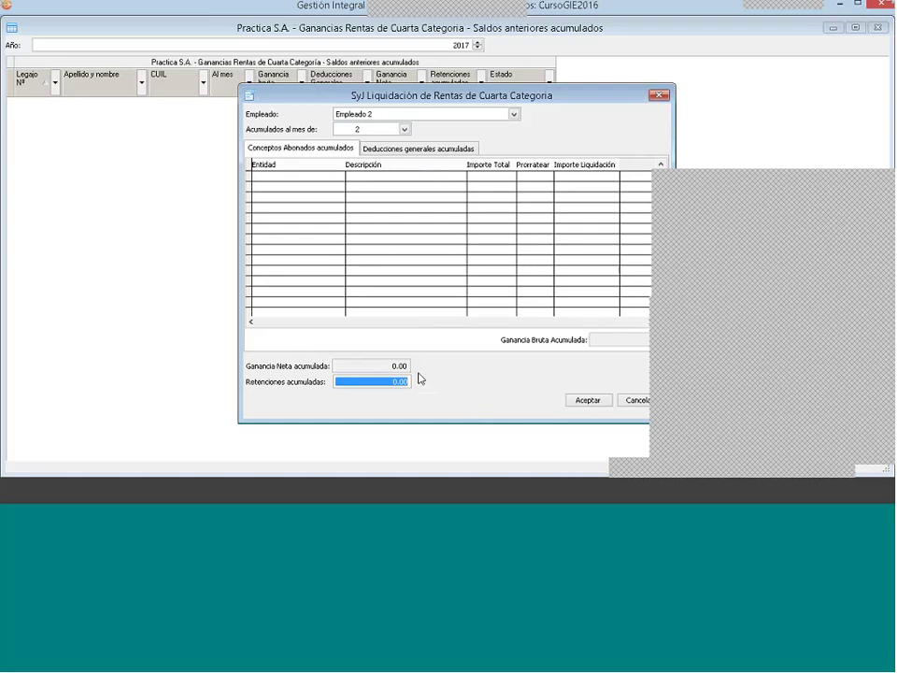
Step: Add a new accumulated paid concept with Empleador 2 as the paying entity
right_click(345, 185)
click(360, 198)
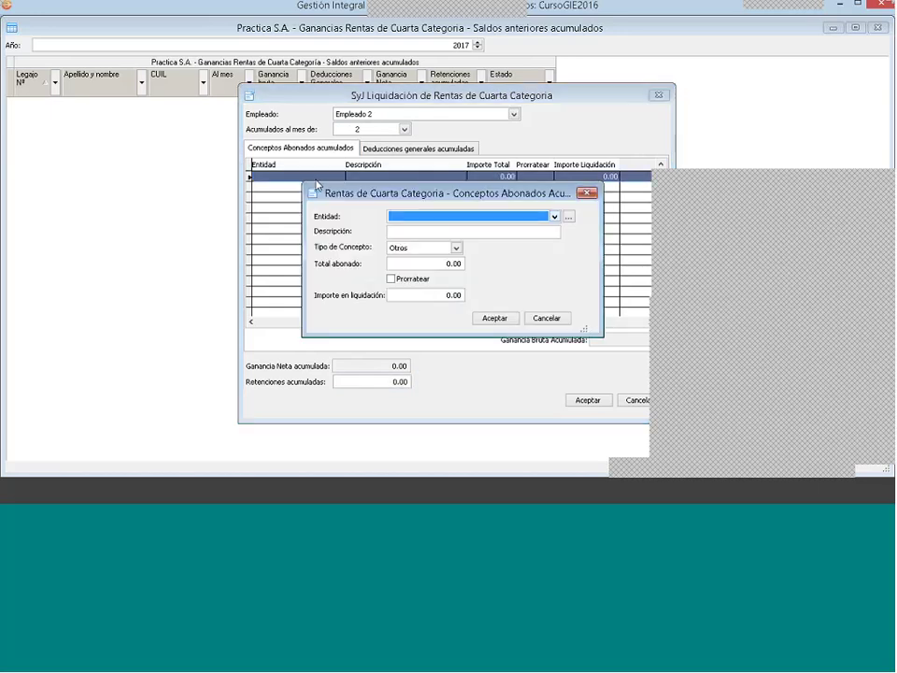
click(555, 217)
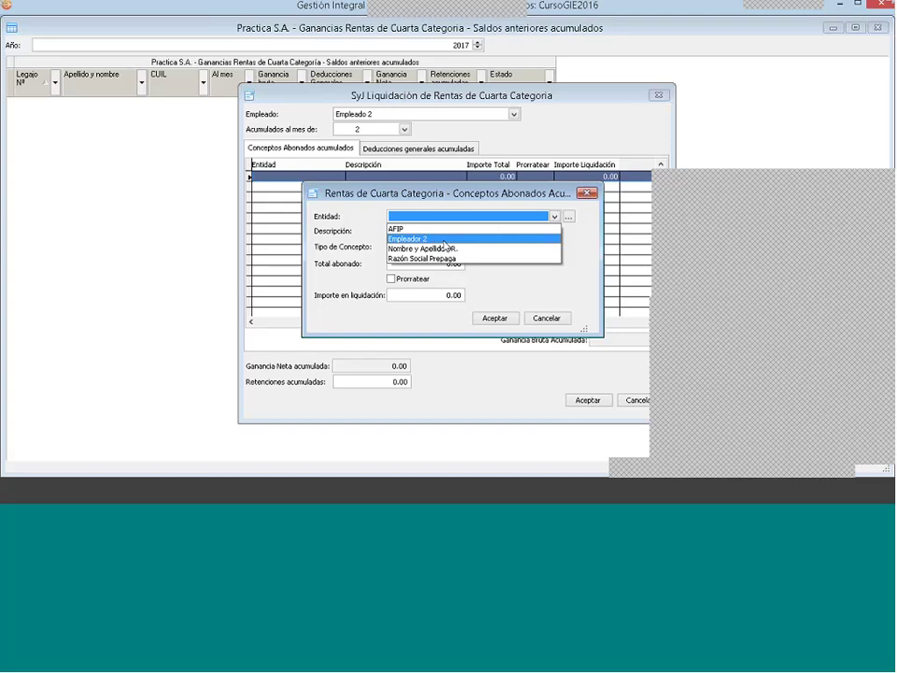
click(444, 239)
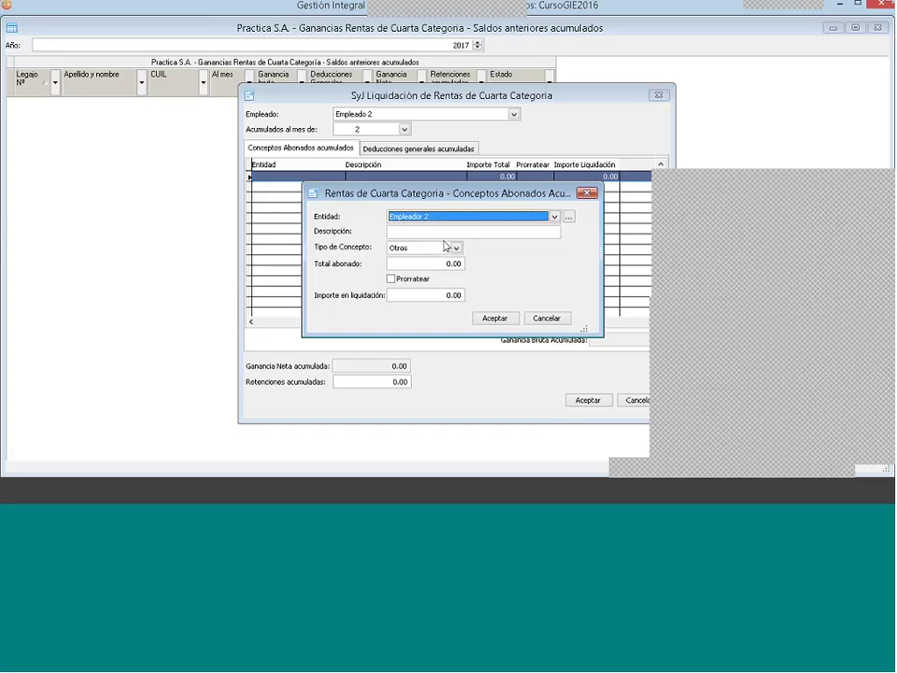
click(401, 232)
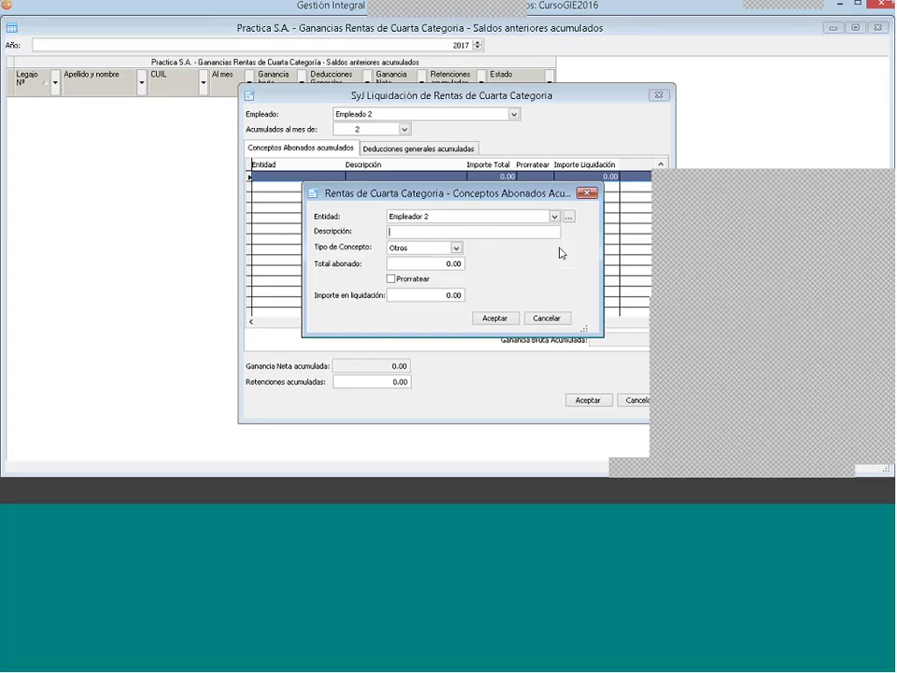
Step: Describe the concept as 'Remuneración enero - febrero' and enter 20000 as liquidation amount
text(Remuneración)
key(BackSpace)
key(BackSpace)
key(BackSpace)
key(BackSpace)
text(ión enero - febrero)
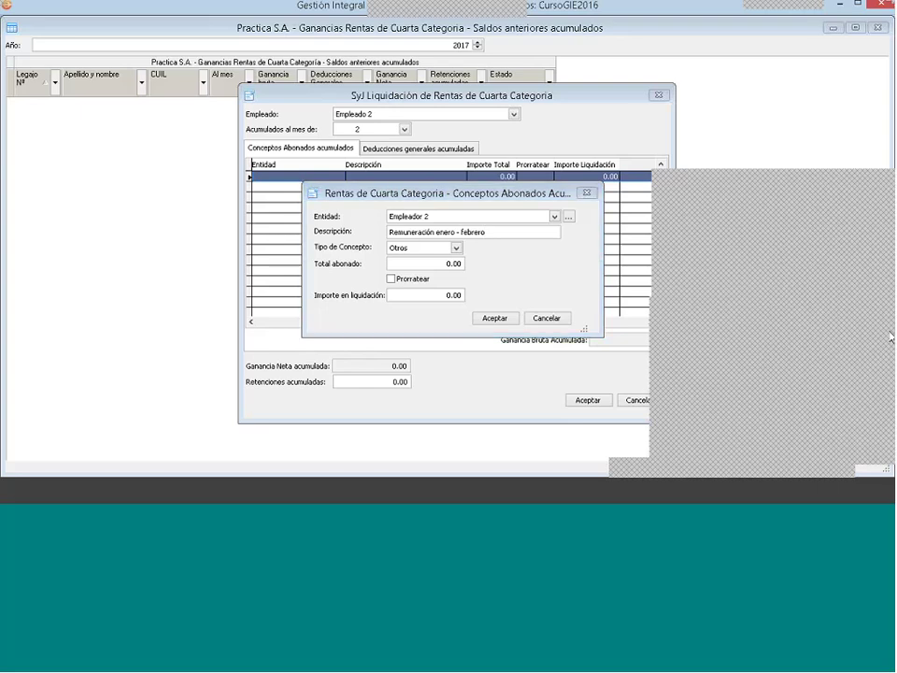
click(890, 336)
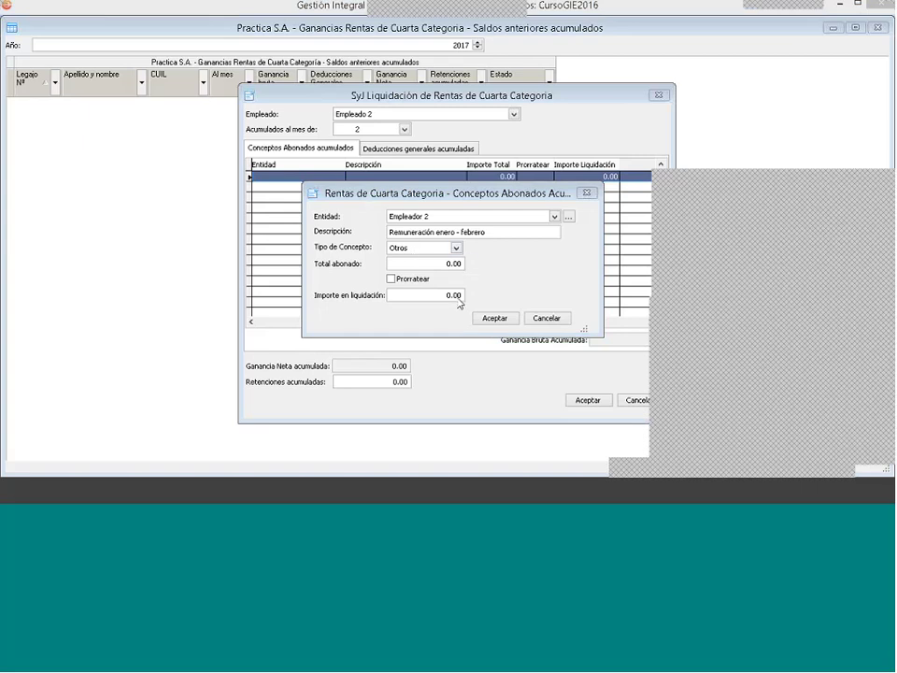
click(422, 295)
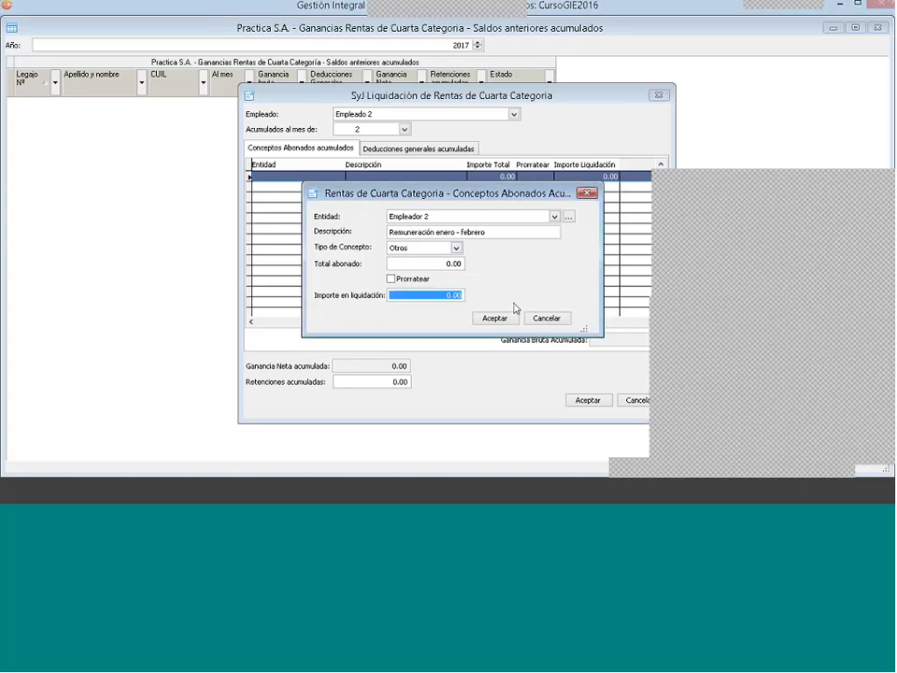
text(200)
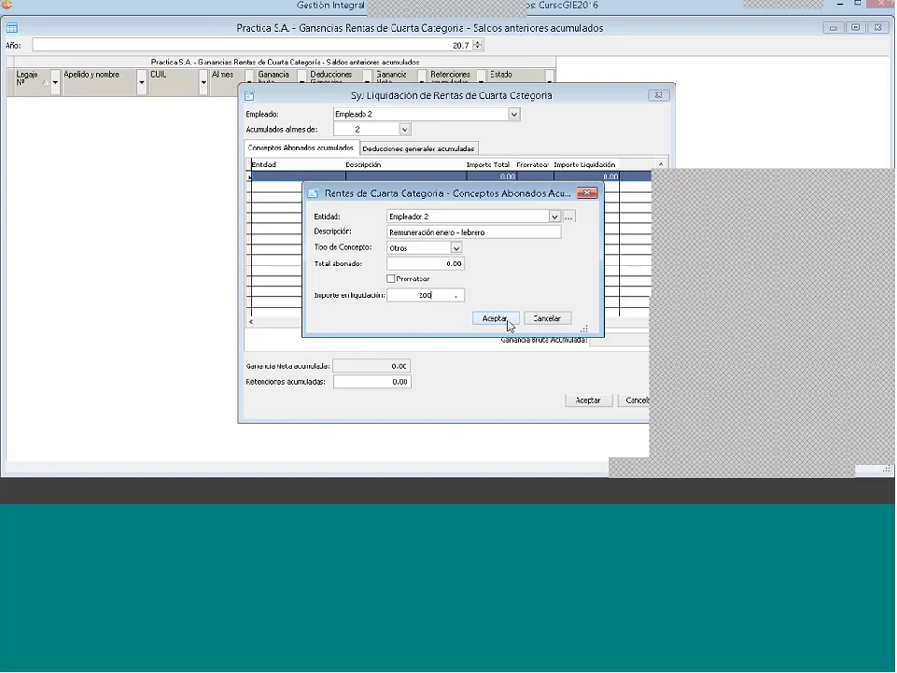
text(00)
Step: Enter 20000 as the required total paid, matching the 20000.00 liquidation amount
click(504, 322)
click(536, 294)
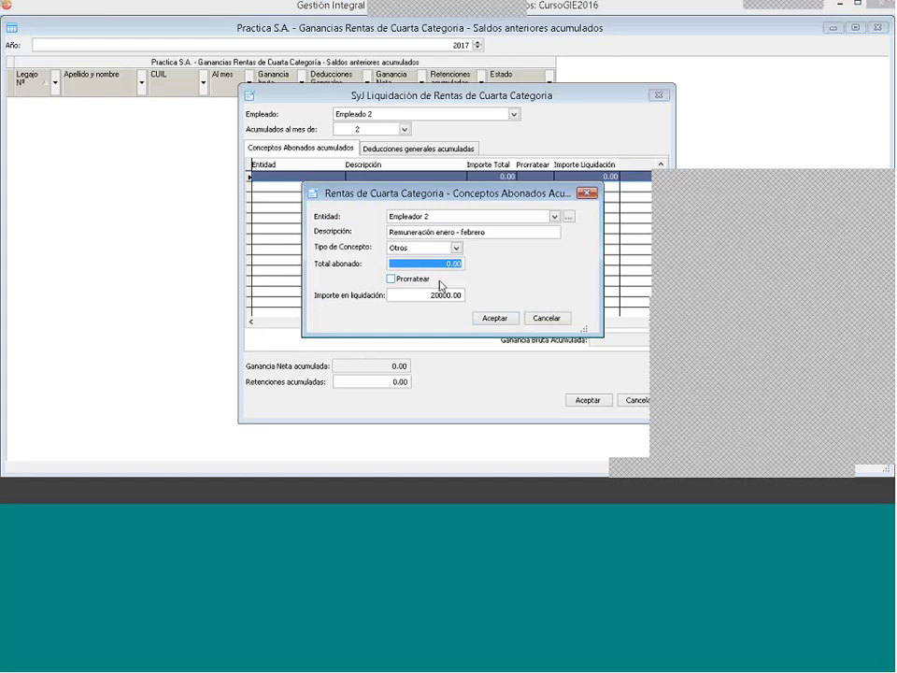
text(20 )
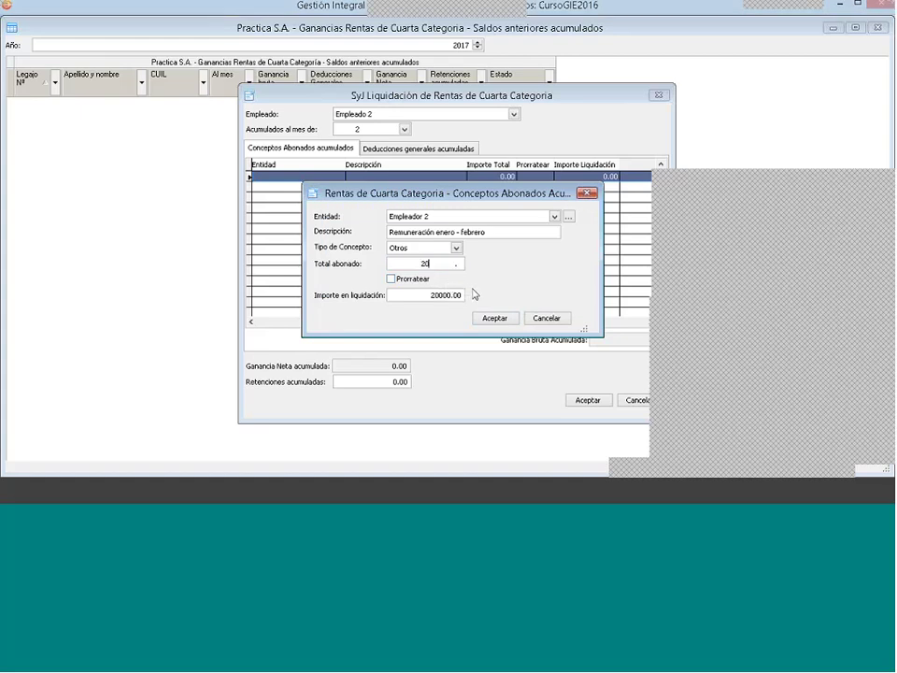
text(000)
click(412, 263)
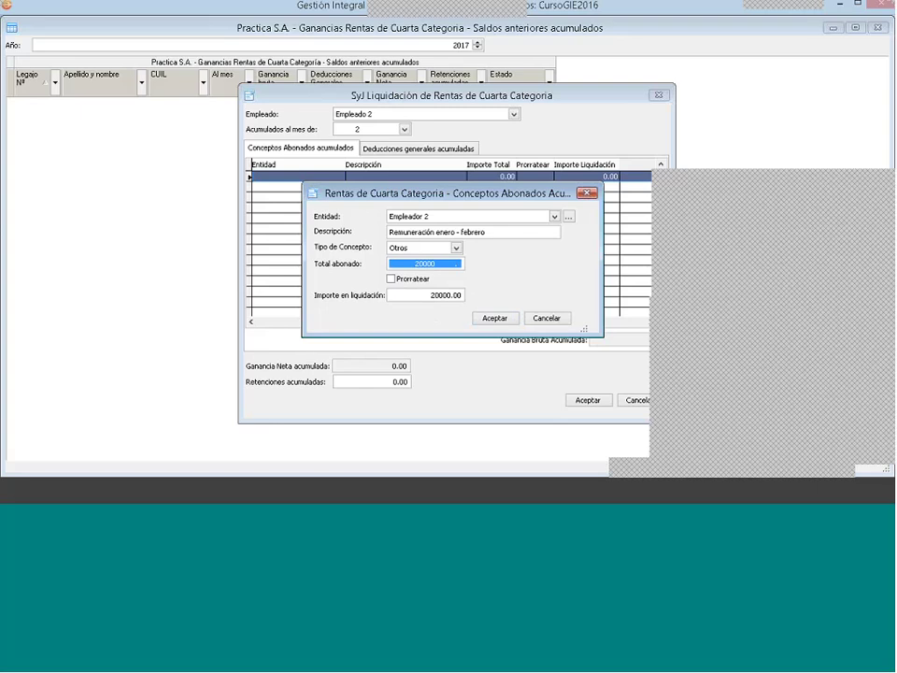
click(401, 260)
drag(415, 261, 480, 270)
click(411, 294)
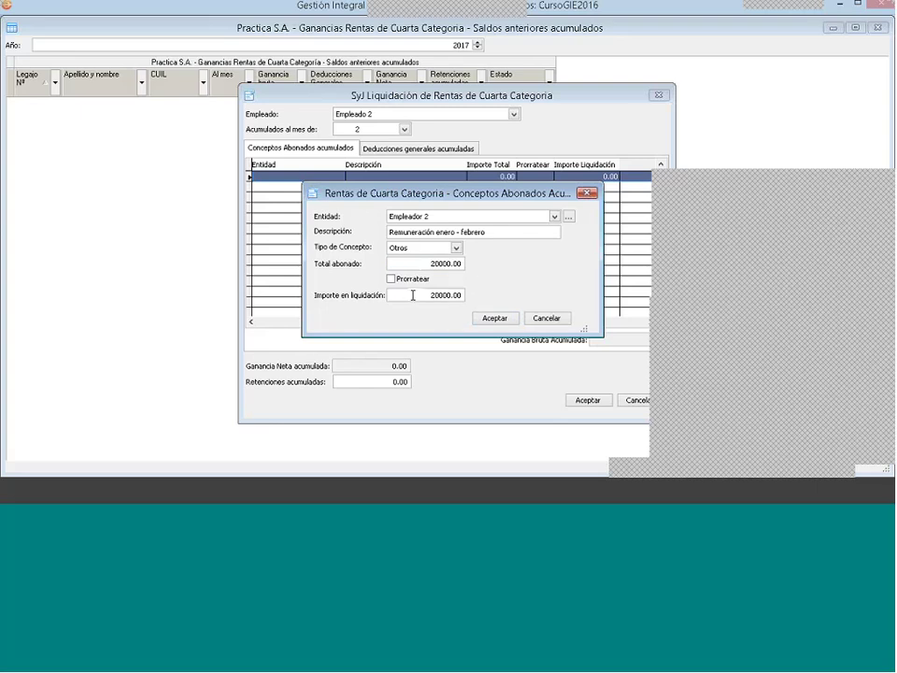
drag(412, 294, 475, 300)
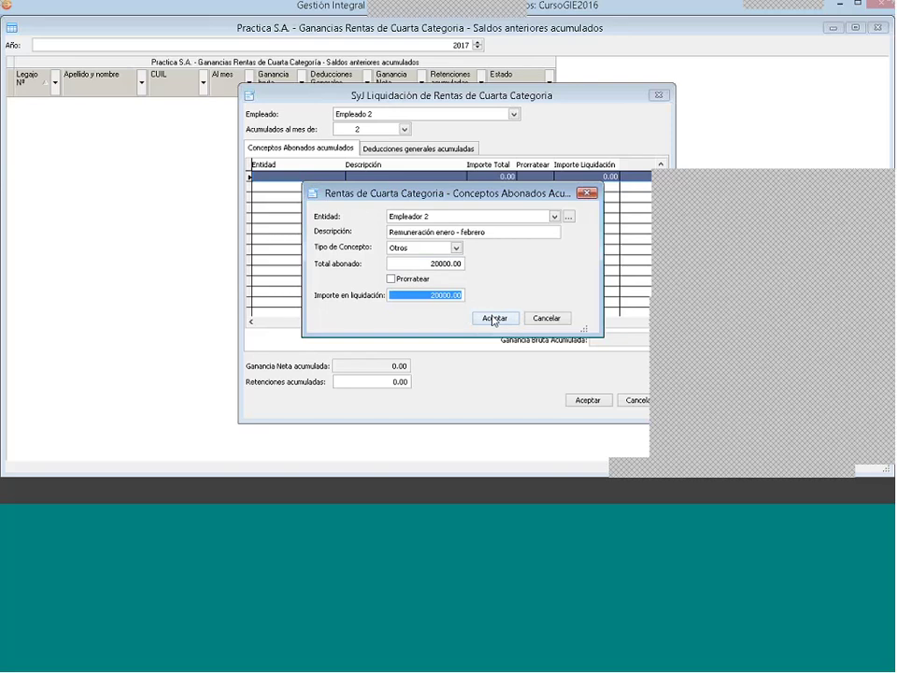
Step: Save the 20000 concept and start a second paid concept from Empleador 2 described 'SAC'
click(493, 318)
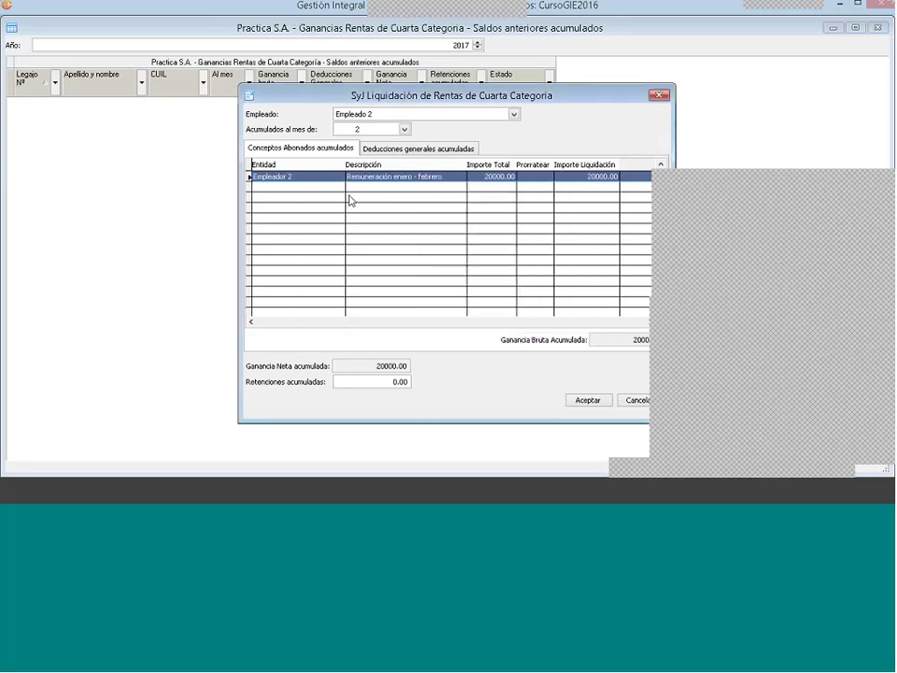
right_click(351, 198)
click(370, 200)
click(456, 215)
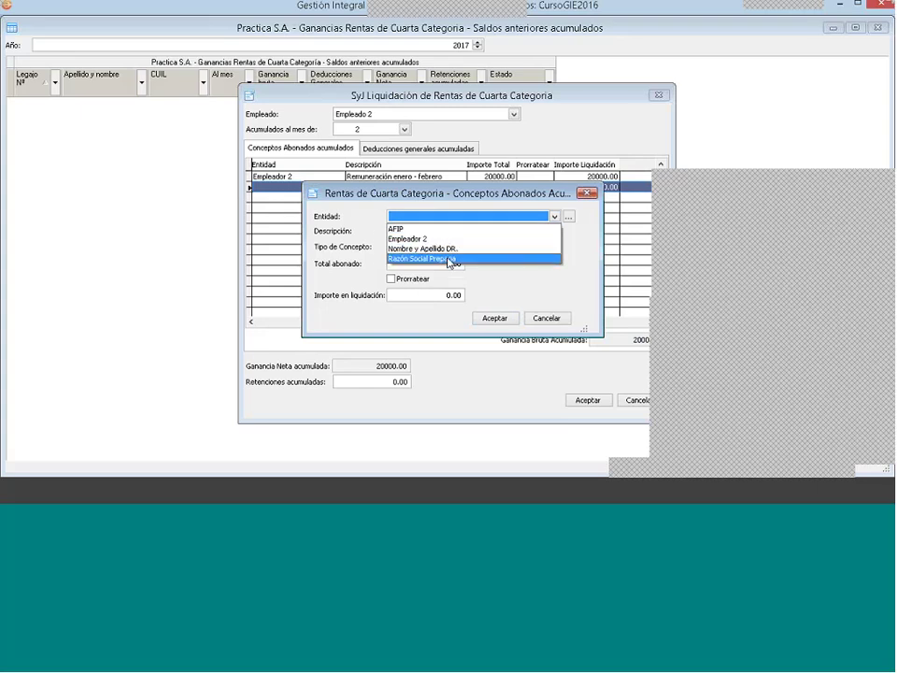
click(430, 237)
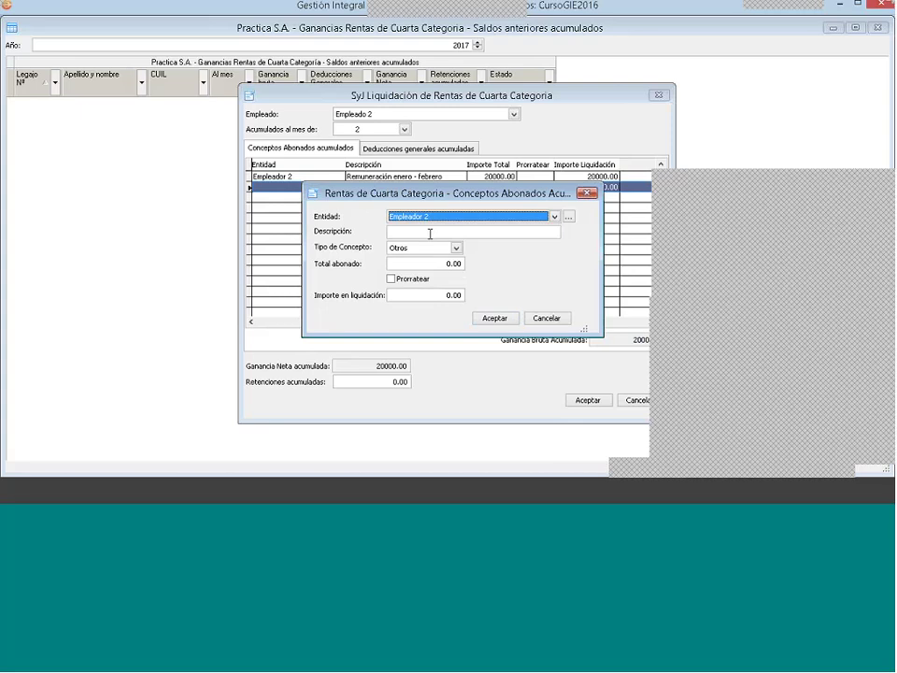
click(430, 233)
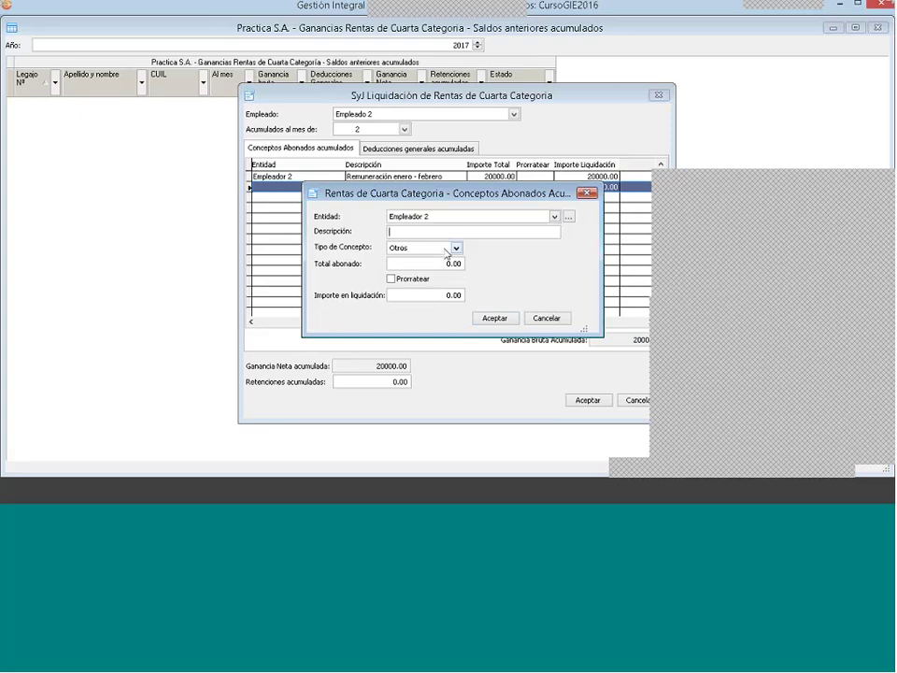
text(SAC)
Step: Keep concept type Otros, set total paid to 6000.00 and mark it prorated
click(407, 264)
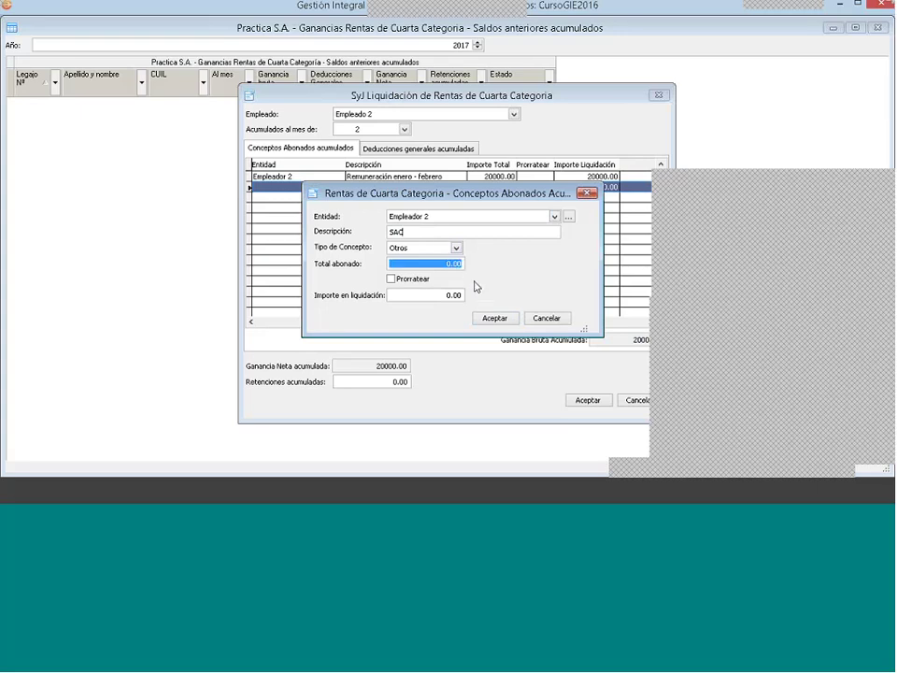
click(455, 248)
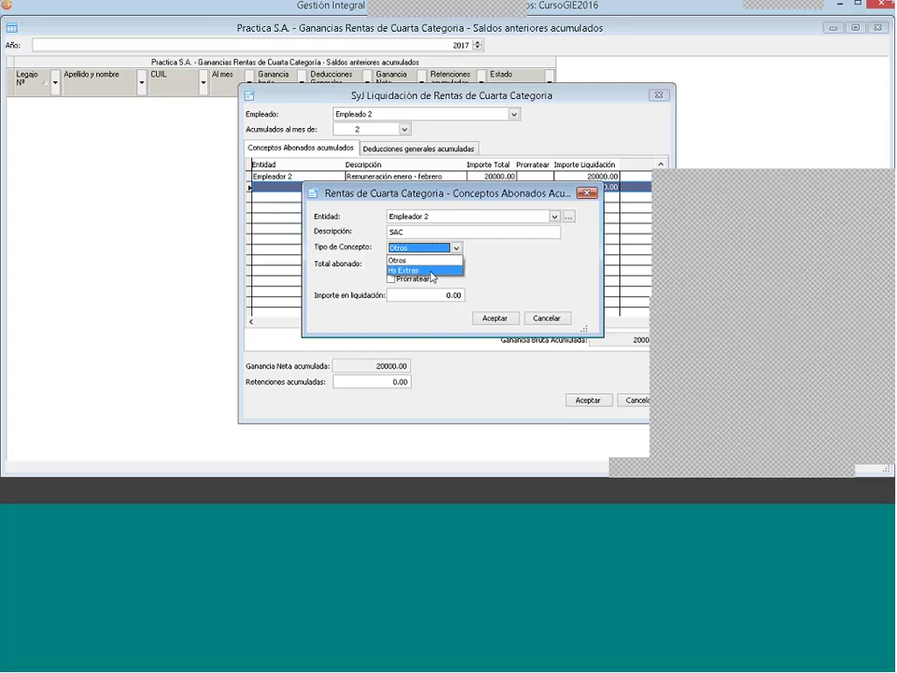
click(407, 262)
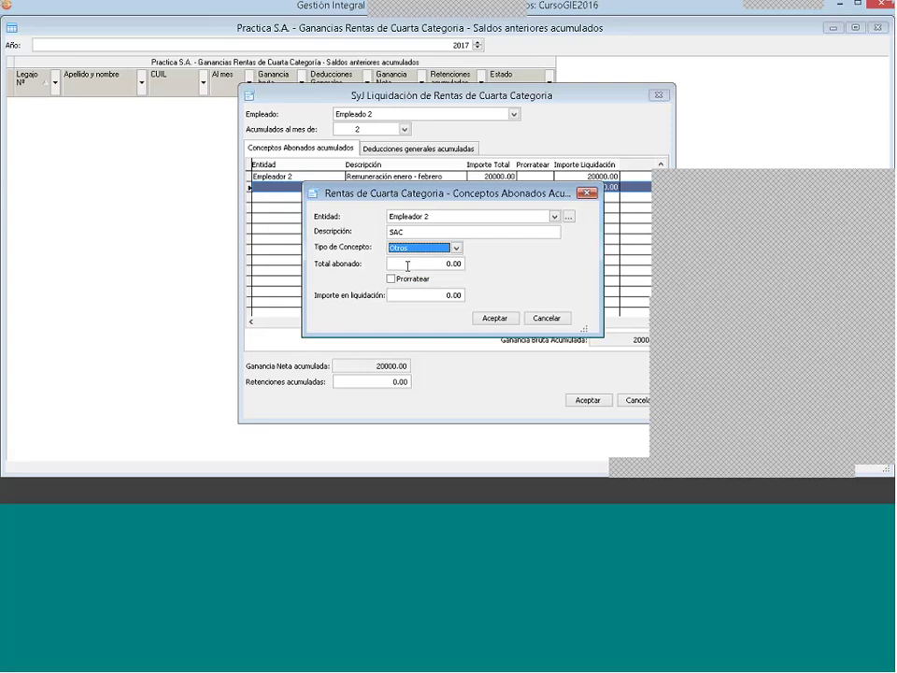
click(408, 265)
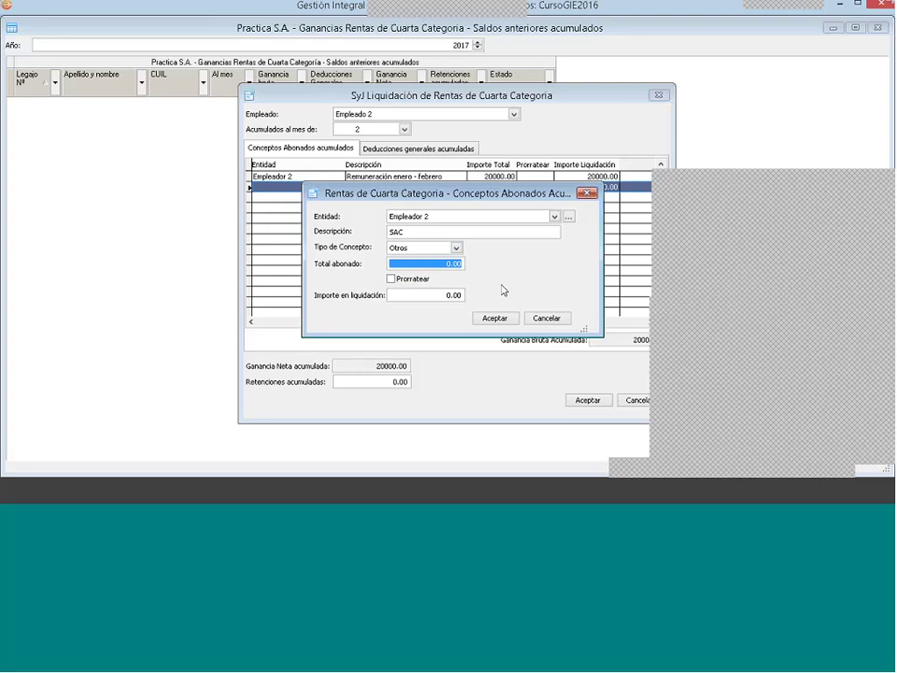
text(5 .)
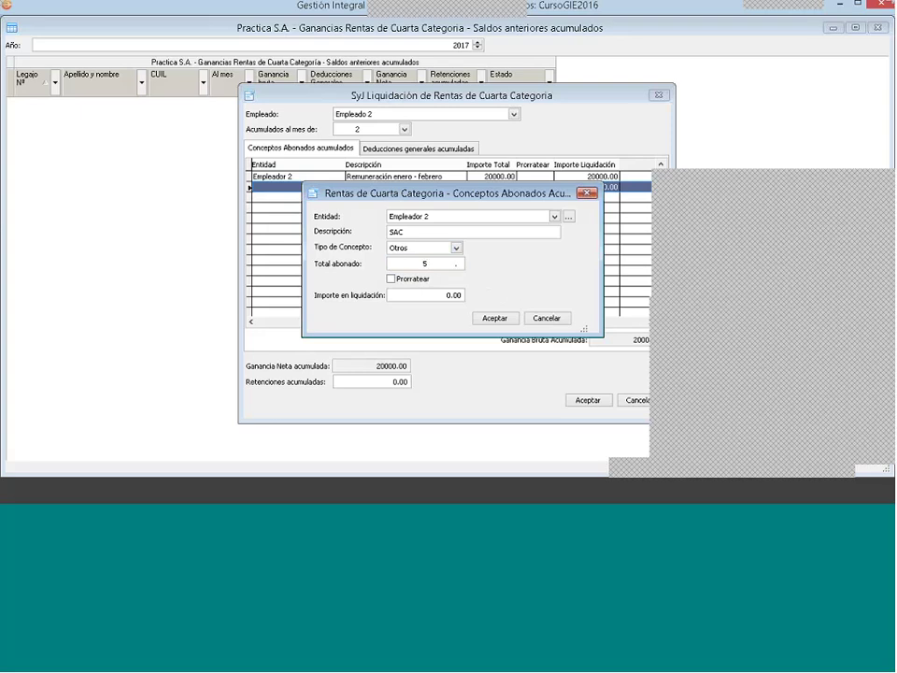
key(BackSpace)
text(6000)
key(Tab)
click(391, 280)
Step: Save the SAC concept to the grid and set accumulated withholdings to 2000
click(494, 318)
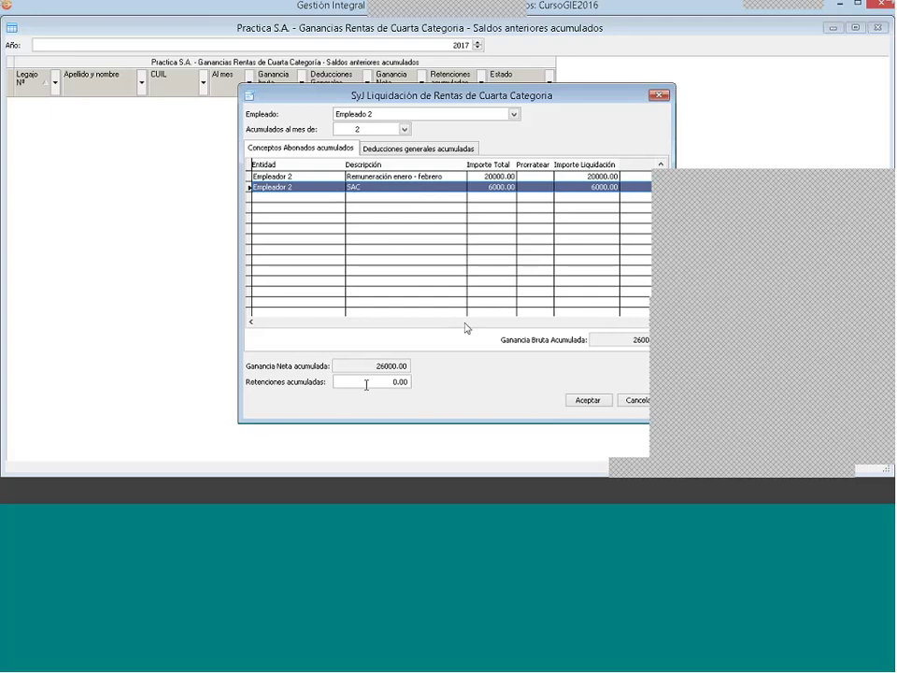
double_click(366, 382)
drag(460, 393, 461, 400)
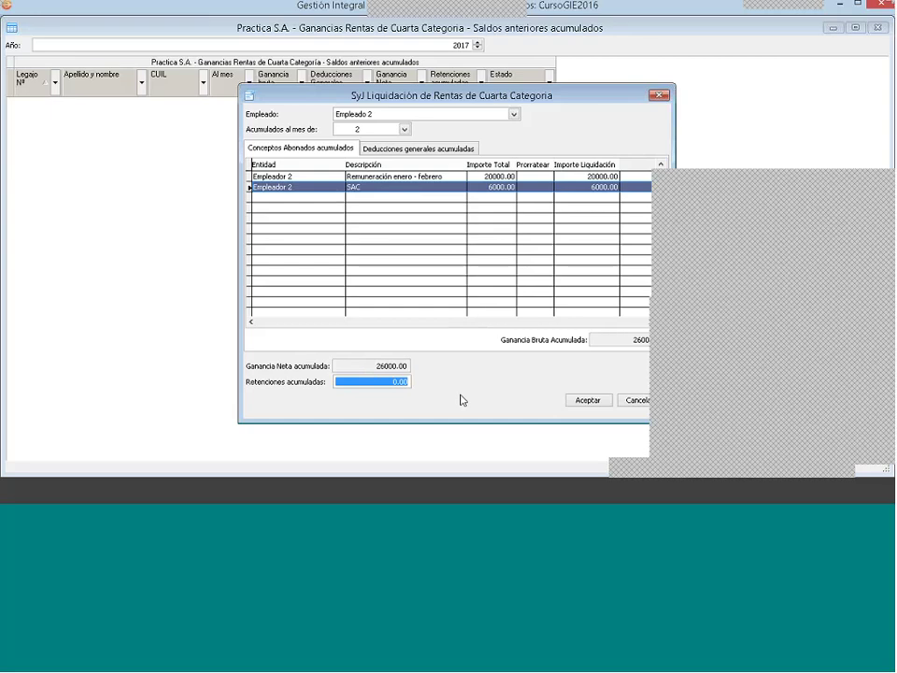
text(2000 .)
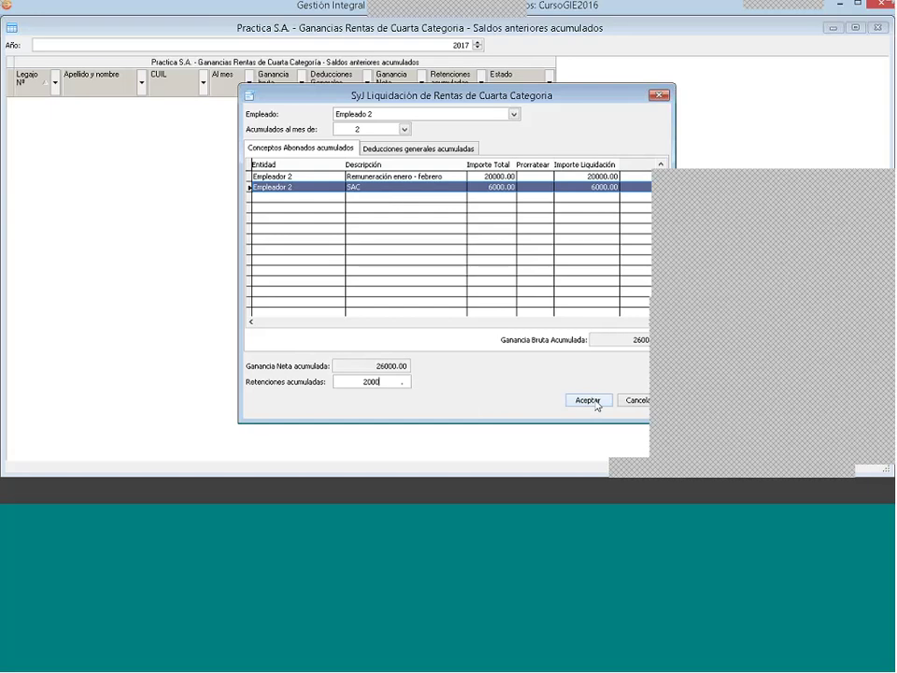
Step: Start a new general deduction of type Deducciones por recibo from Empleador 2
click(411, 148)
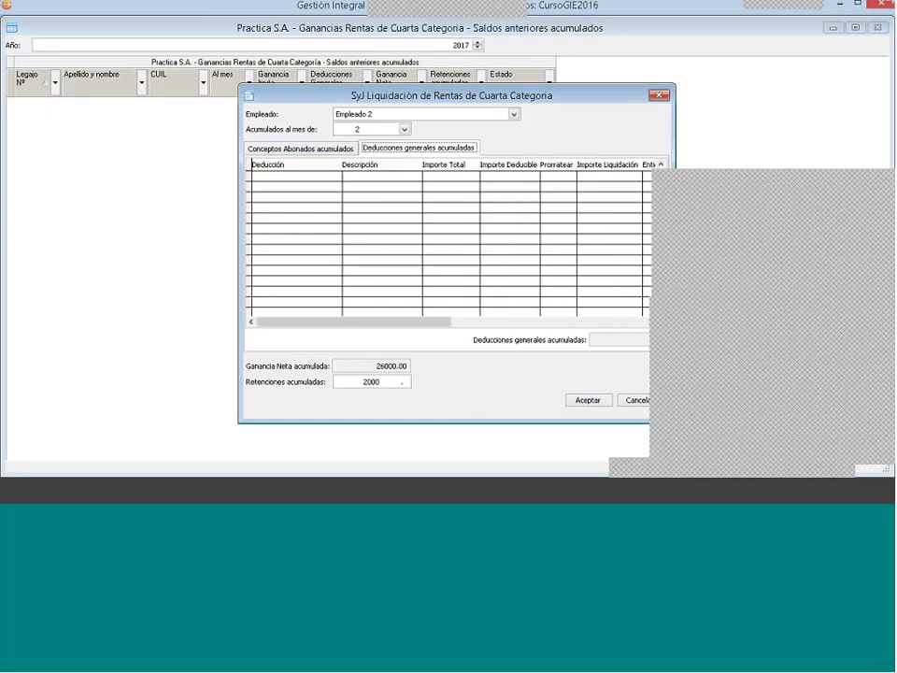
right_click(334, 188)
key(Escape)
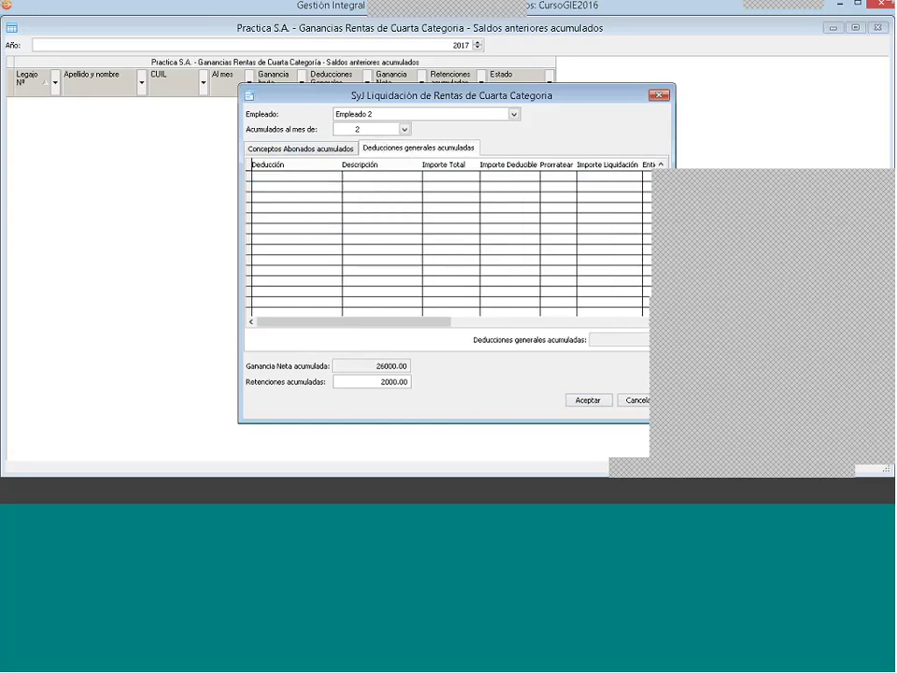
double_click(425, 239)
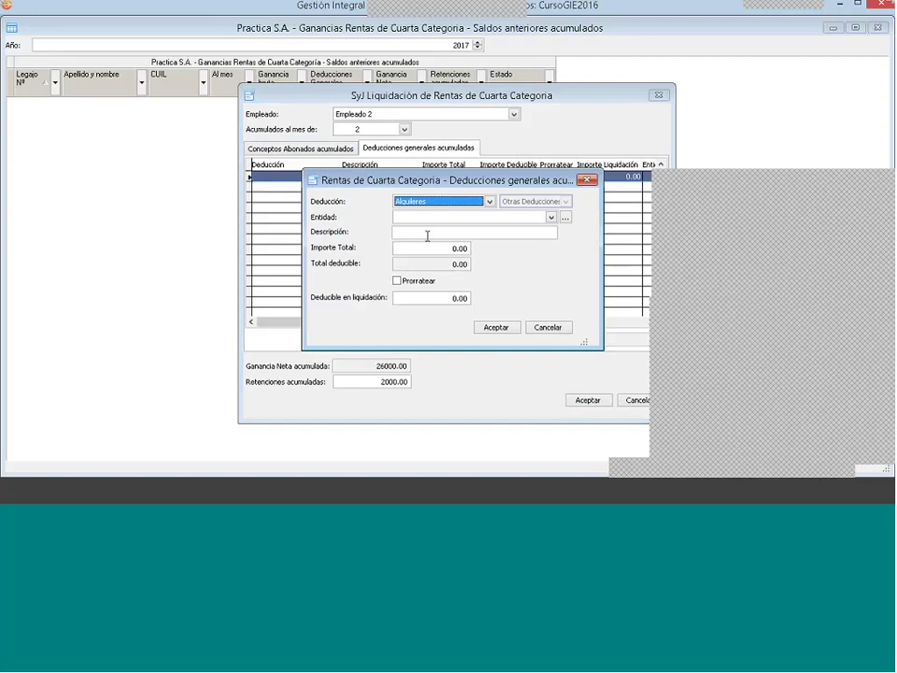
click(489, 202)
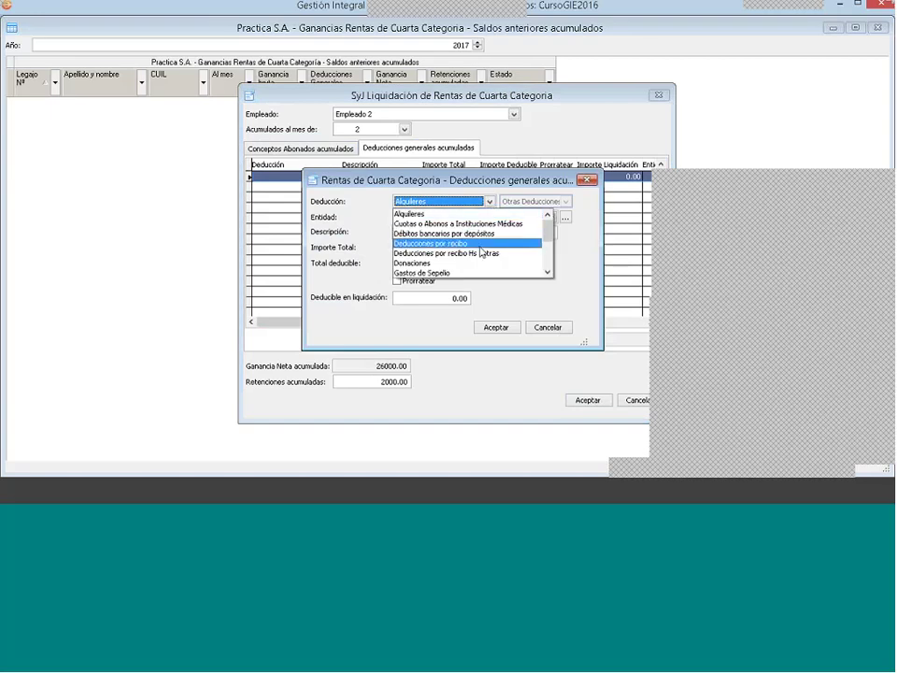
click(480, 245)
click(421, 220)
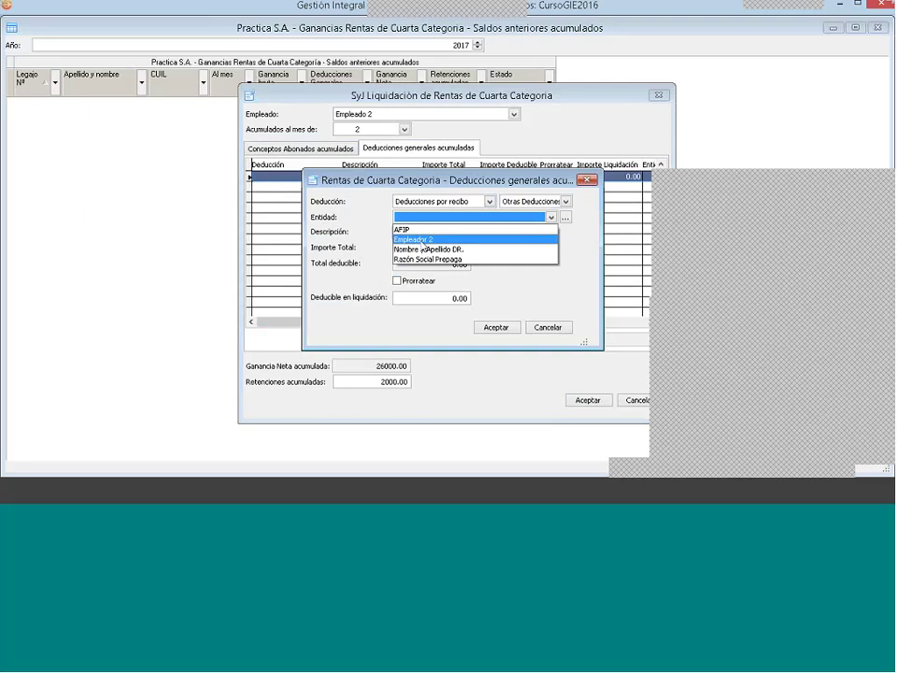
click(421, 243)
click(416, 233)
Step: Describe it as 'deducciones recibo enero febrero' with 500 total and 500 deductible amounts
text(ded)
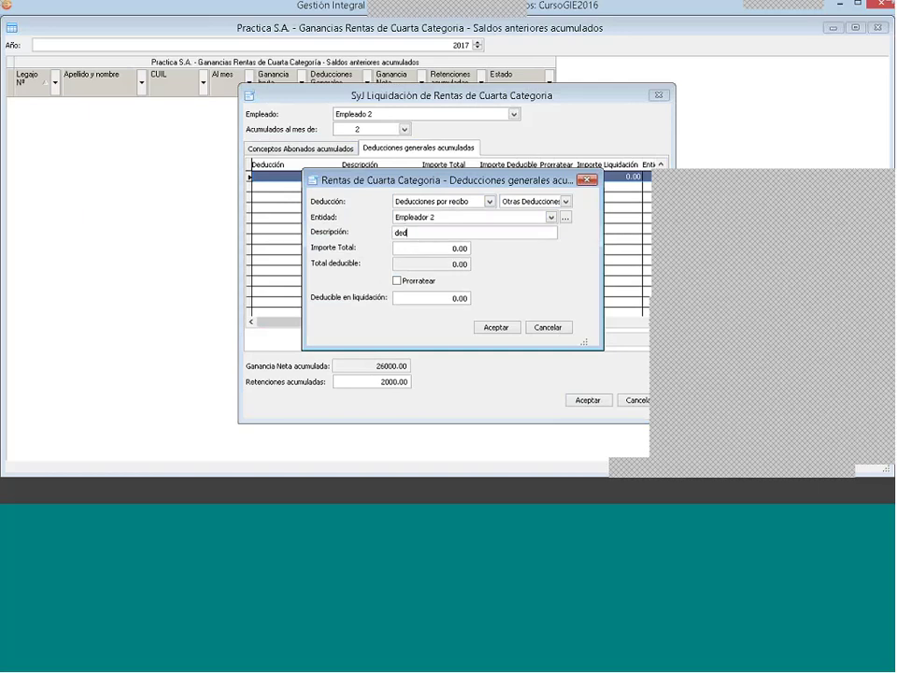
text(ucciones recibo enero febrero)
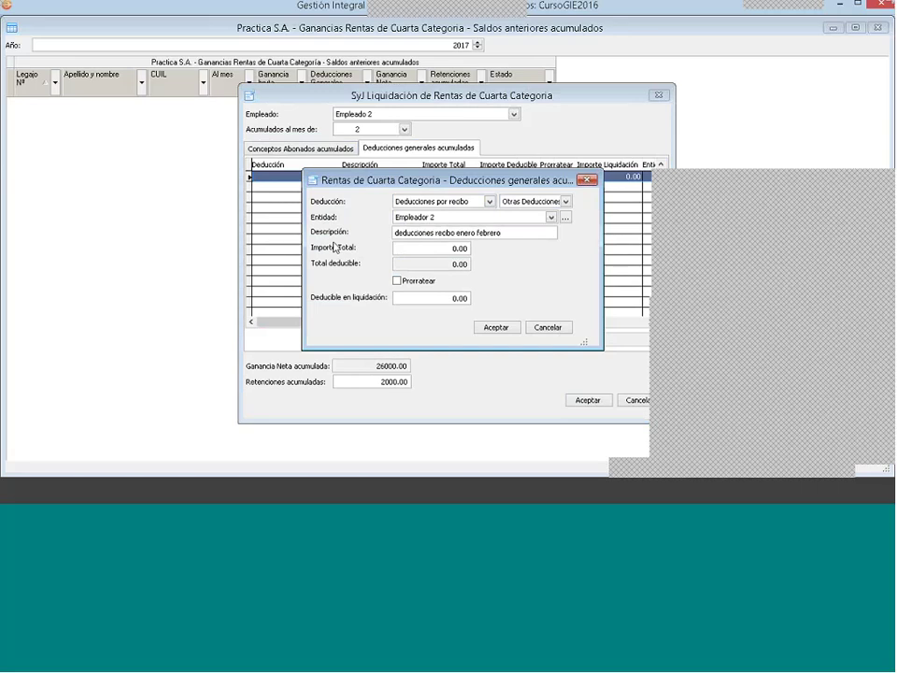
click(458, 249)
drag(458, 250, 524, 254)
text(500 .)
drag(433, 299, 491, 306)
text(500)
Step: Keep Deducciones por recibo as the type and save the 500.00 deduction to the grid
click(479, 203)
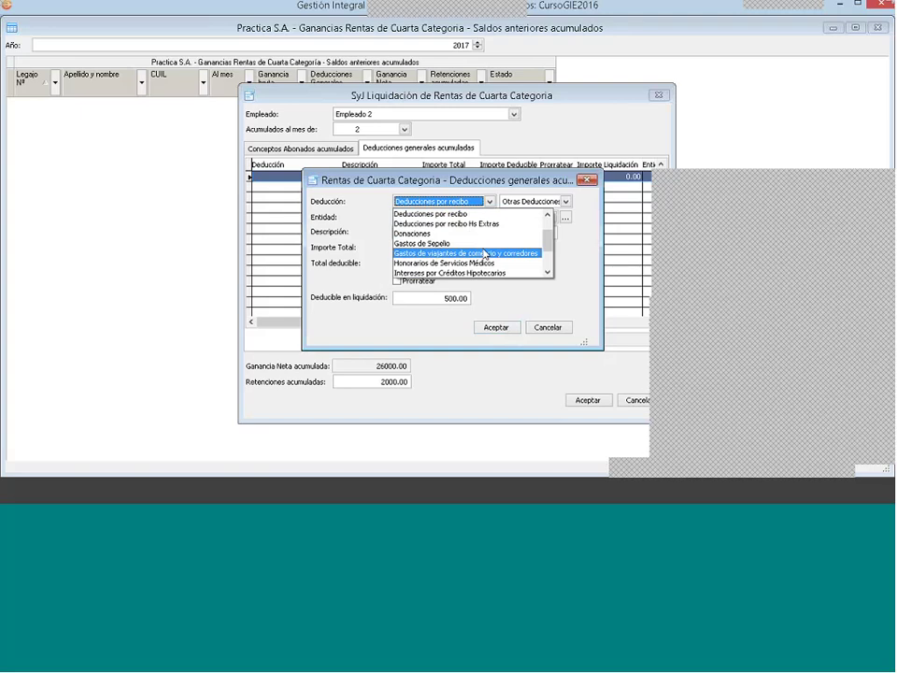
click(549, 274)
click(548, 273)
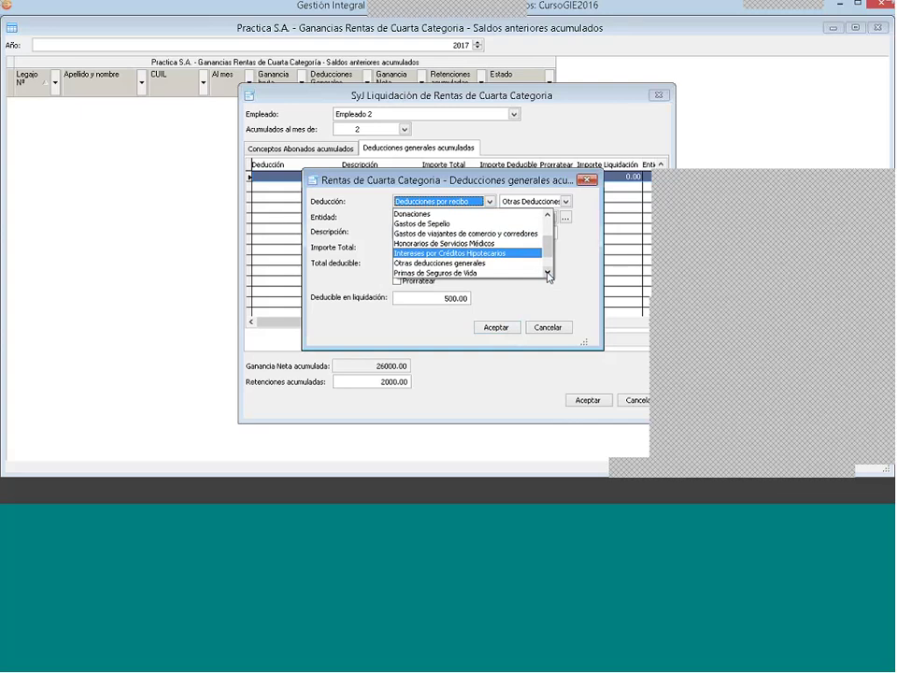
click(548, 272)
click(548, 272)
click(548, 272)
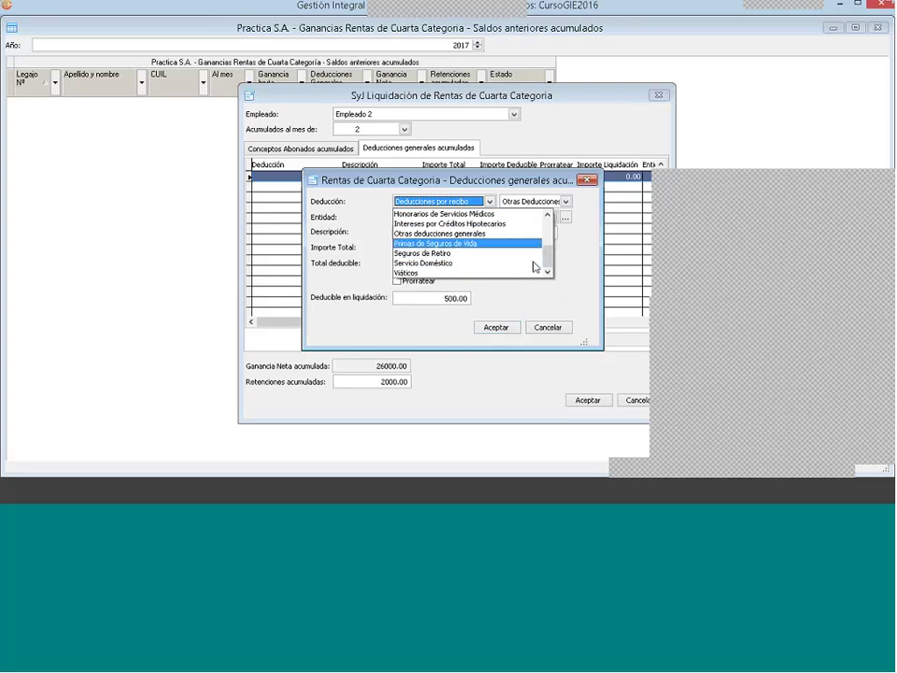
click(563, 264)
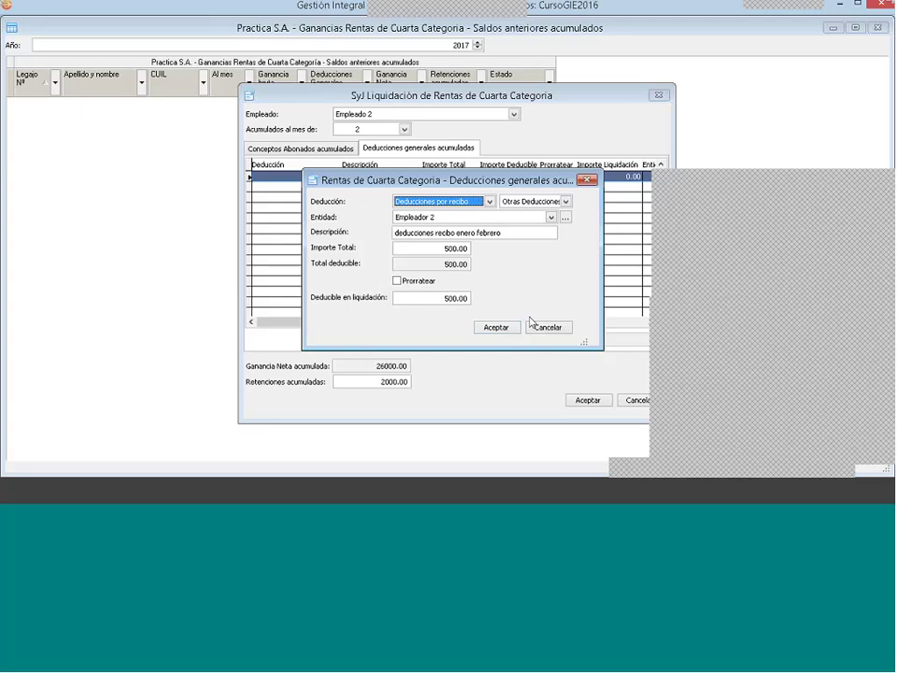
click(497, 327)
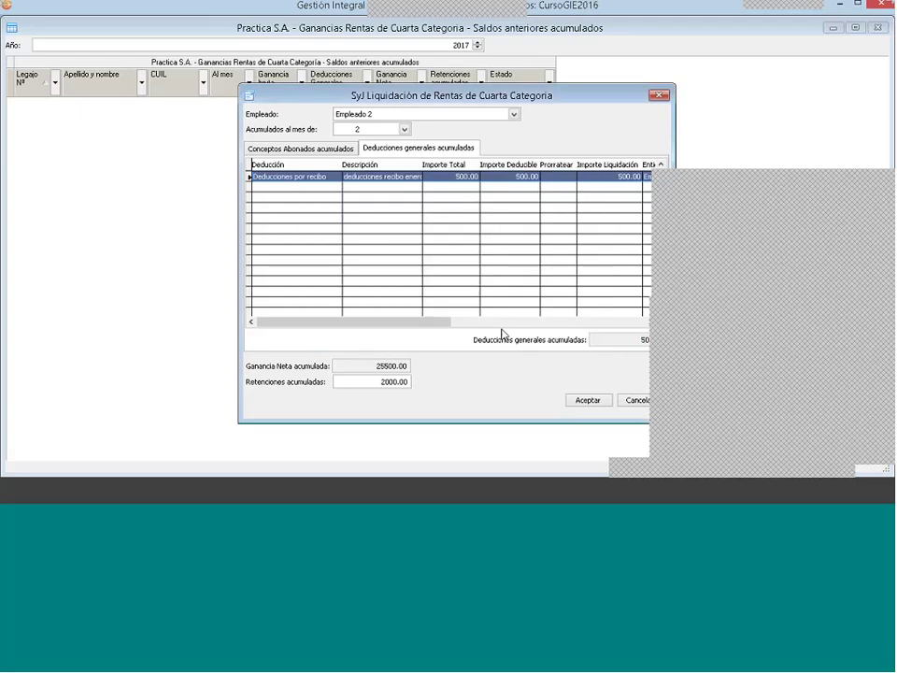
click(588, 401)
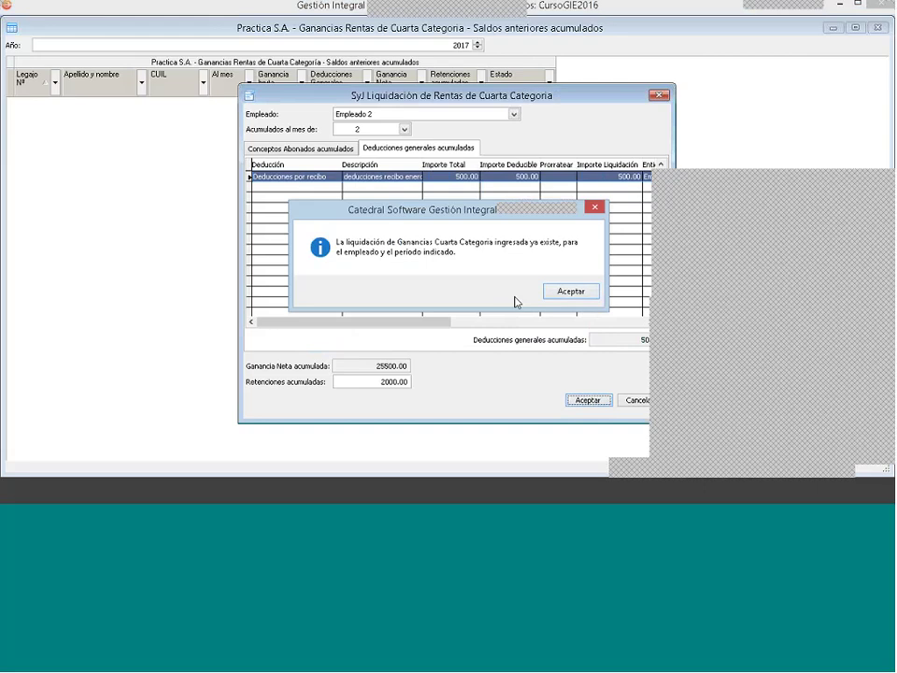
click(578, 297)
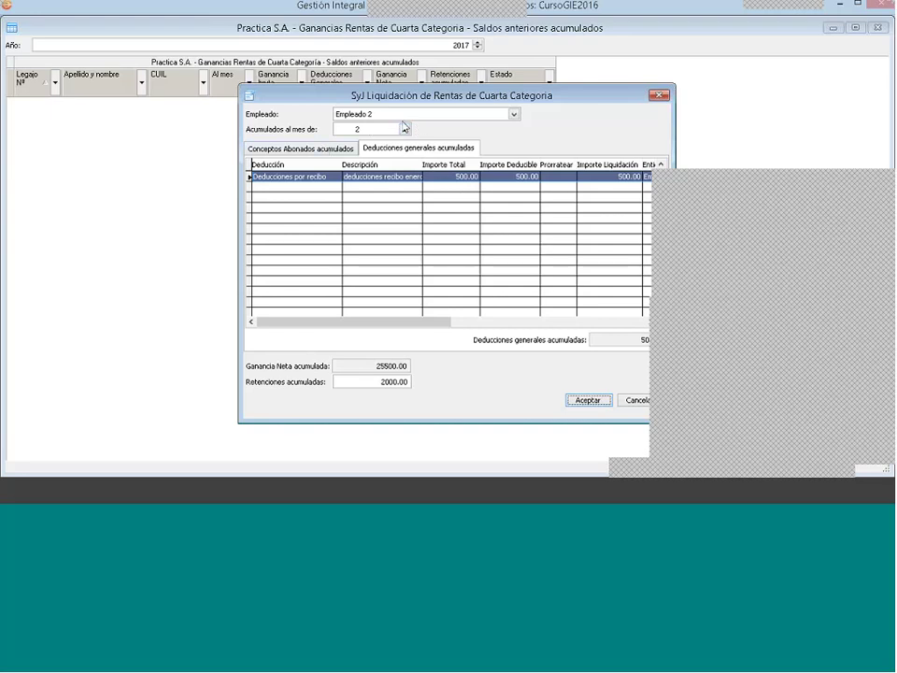
click(406, 115)
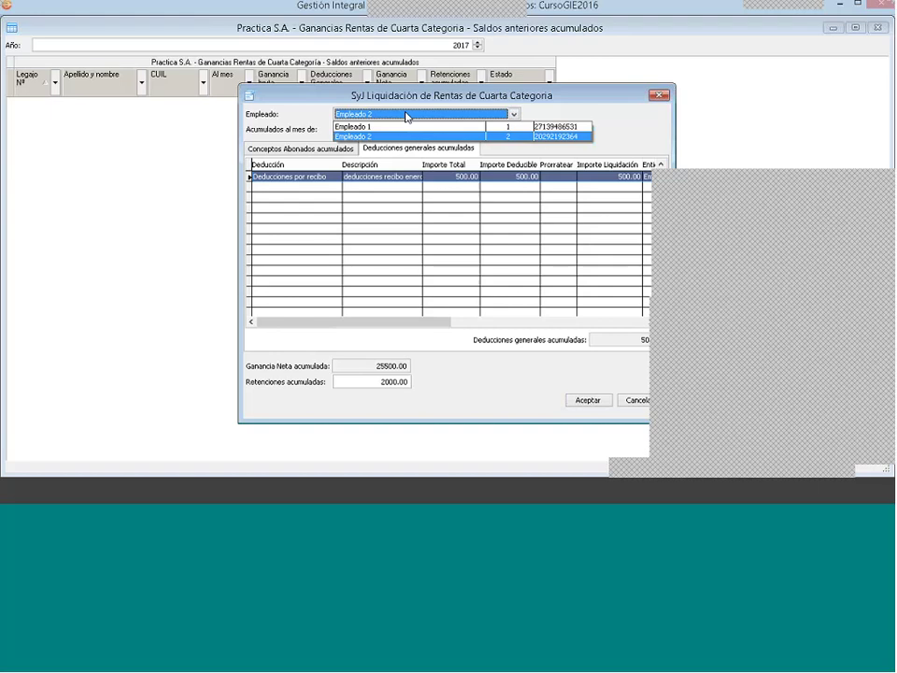
click(407, 137)
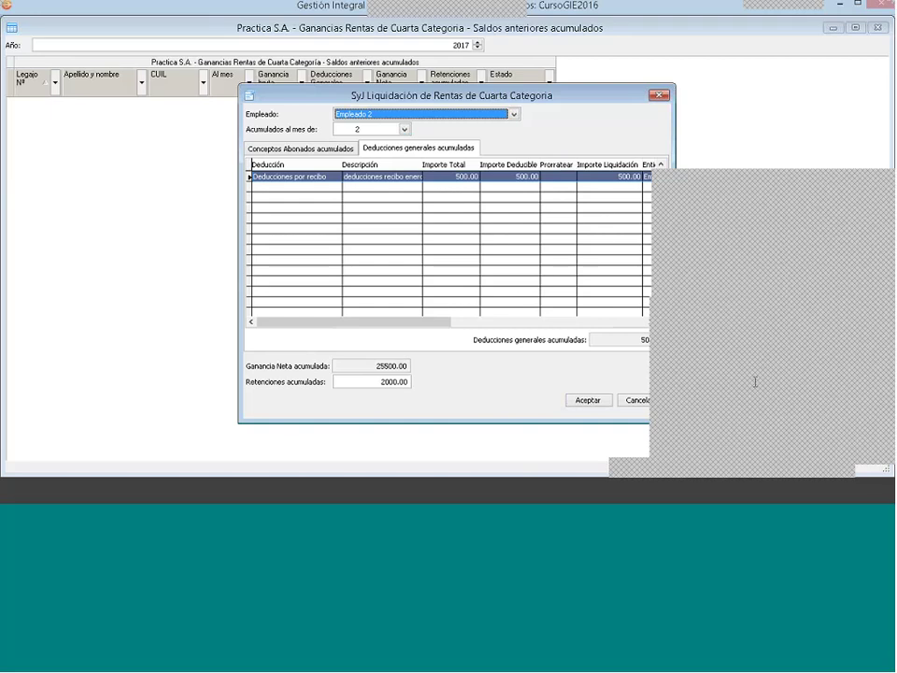
click(334, 150)
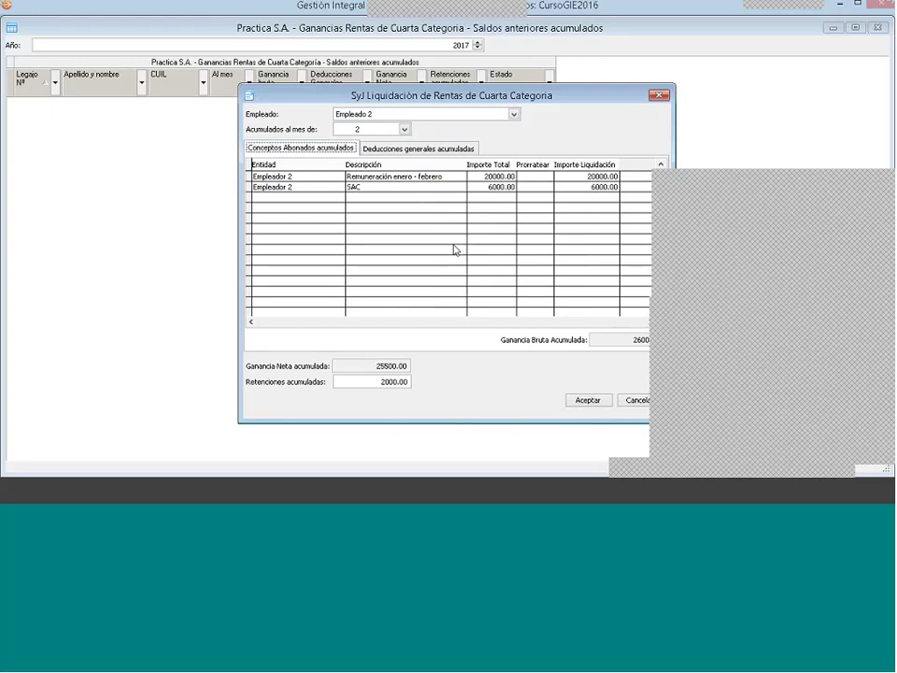
click(411, 150)
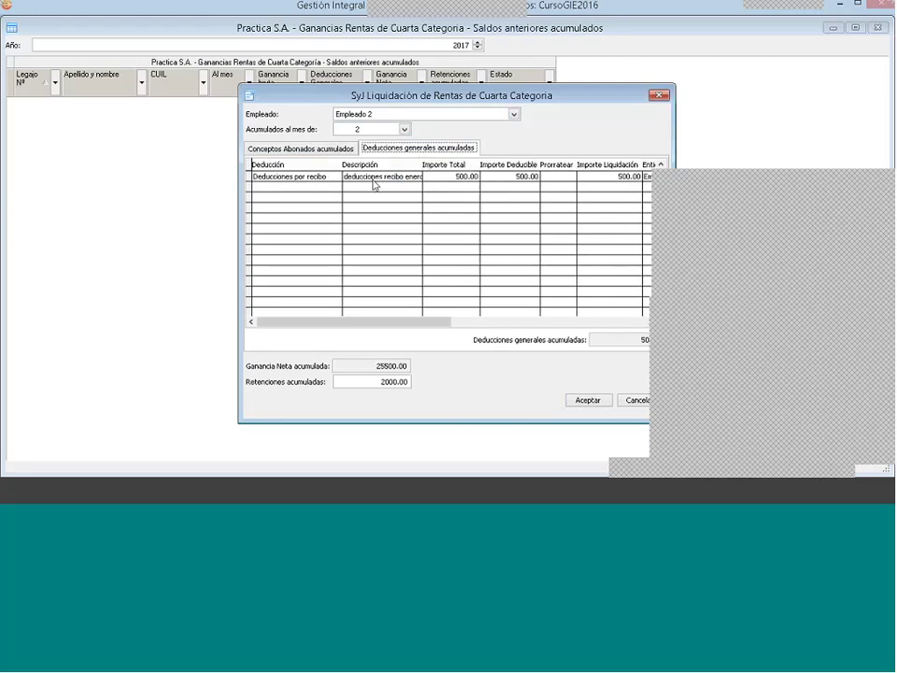
click(373, 179)
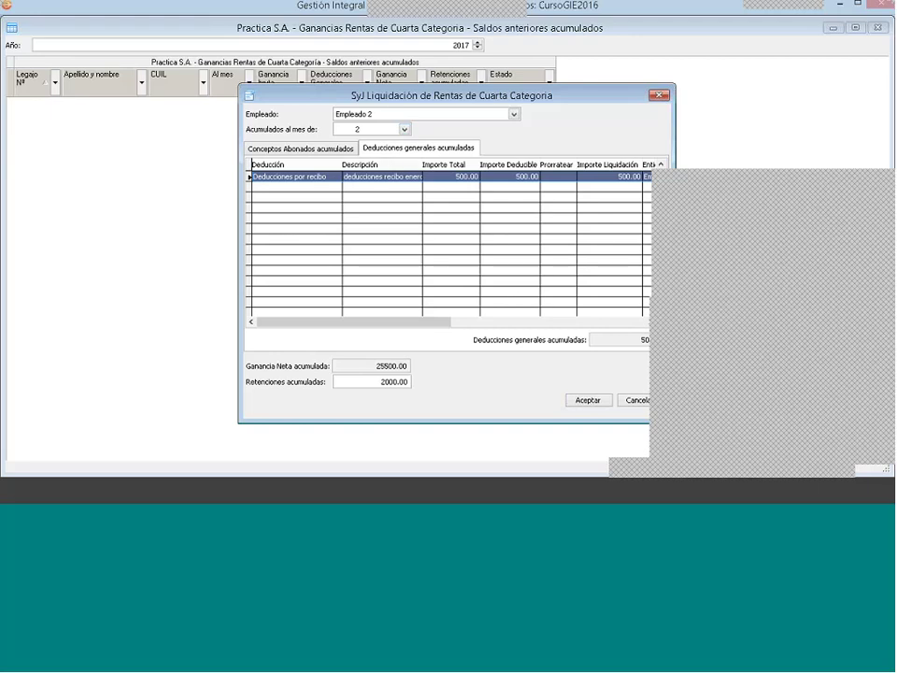
click(330, 149)
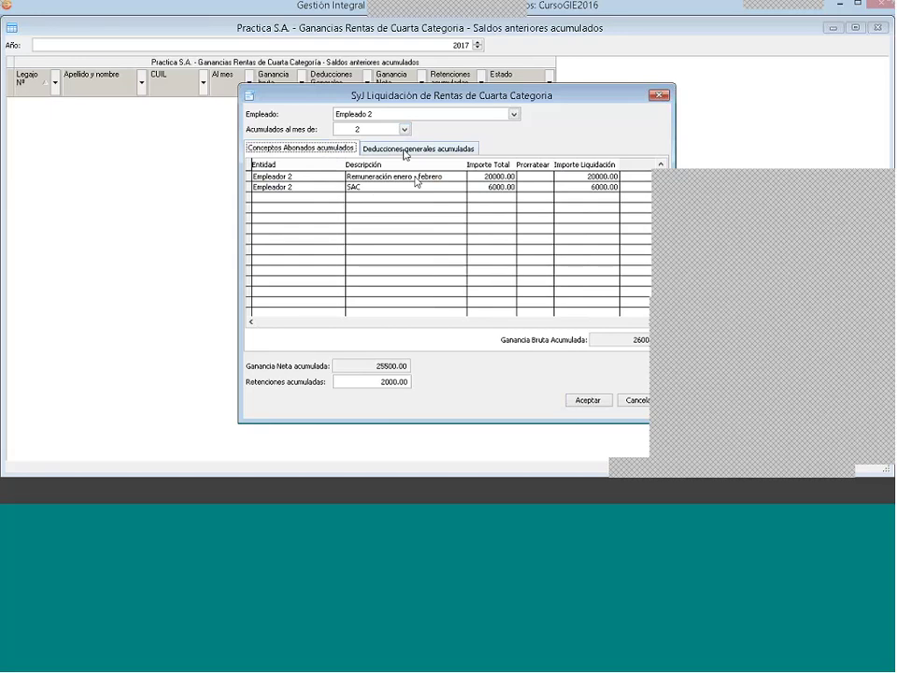
click(405, 152)
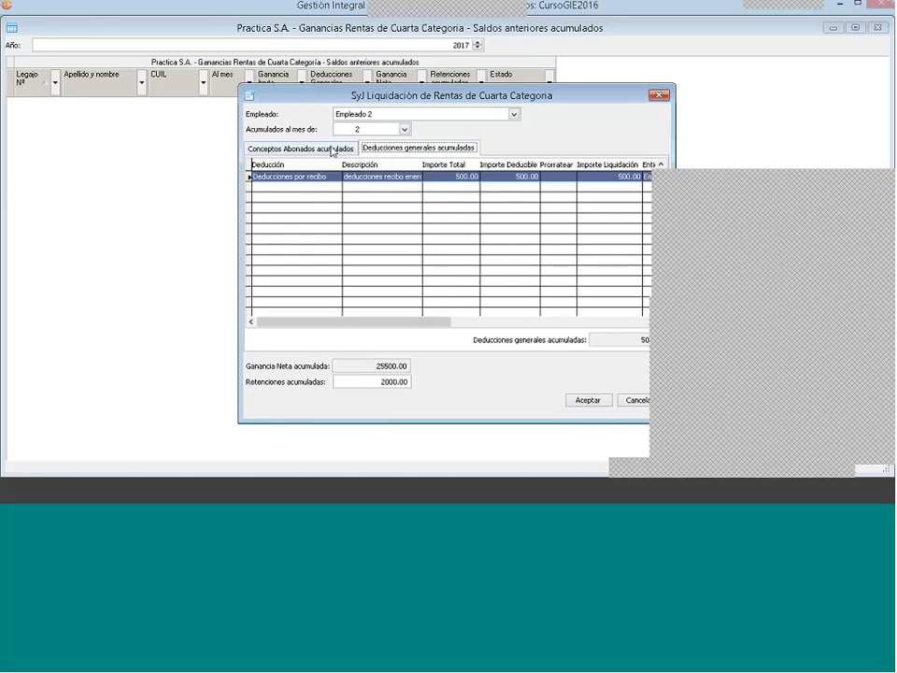
click(333, 150)
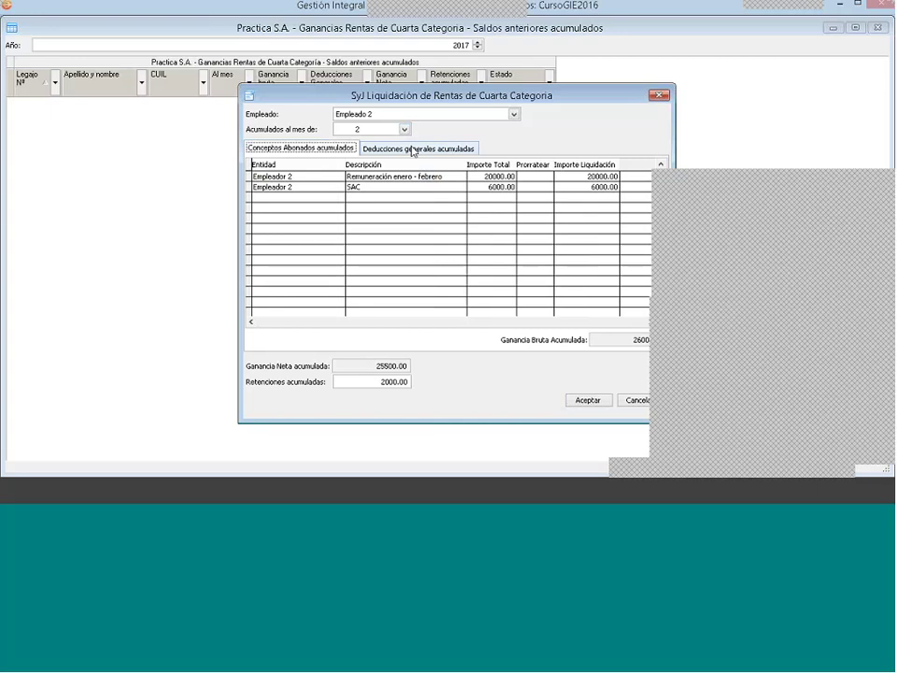
click(410, 150)
click(345, 149)
click(392, 150)
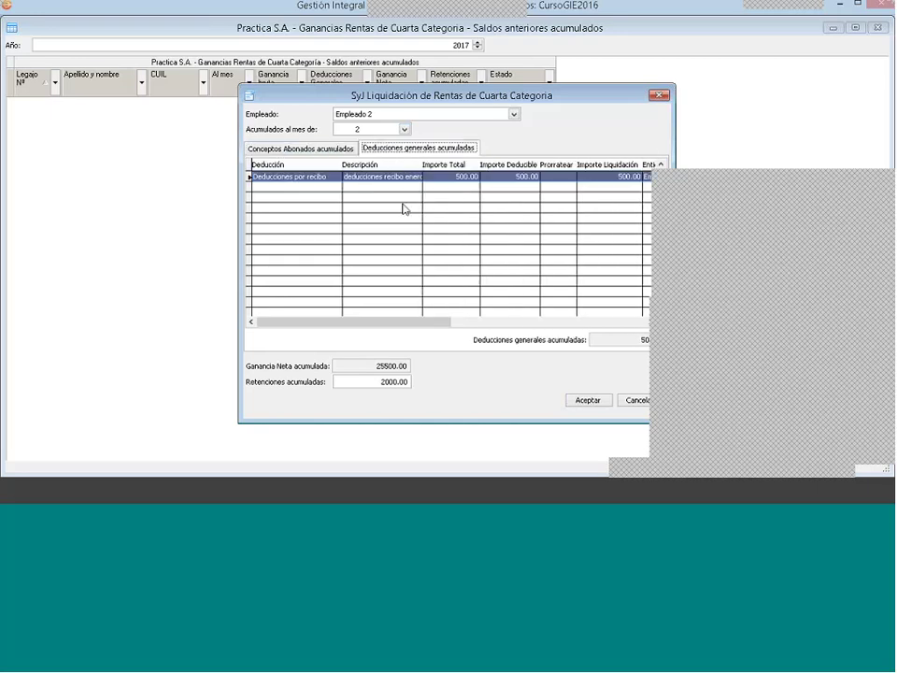
click(886, 401)
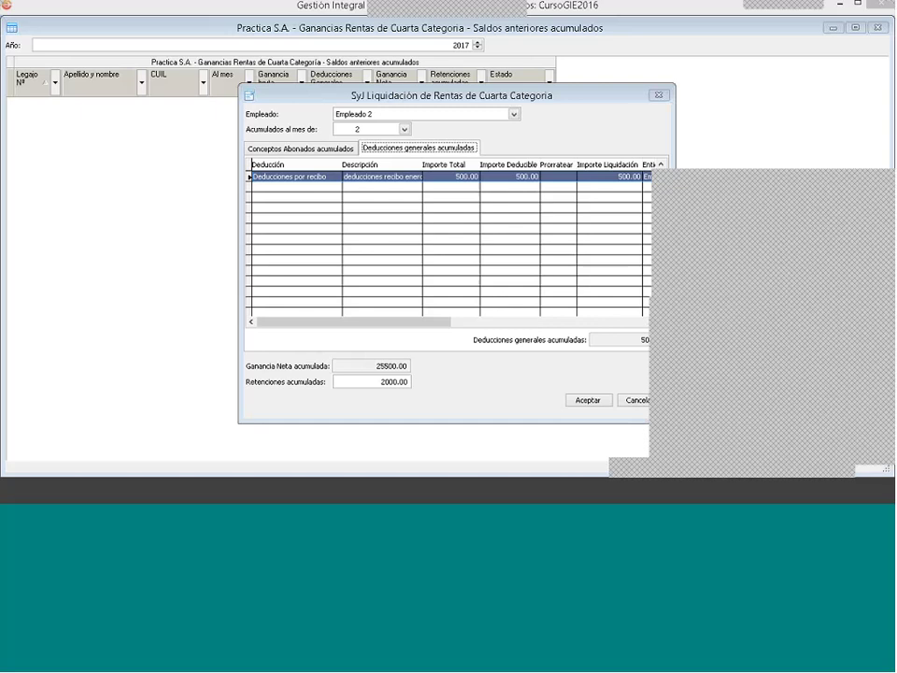
right_click(364, 182)
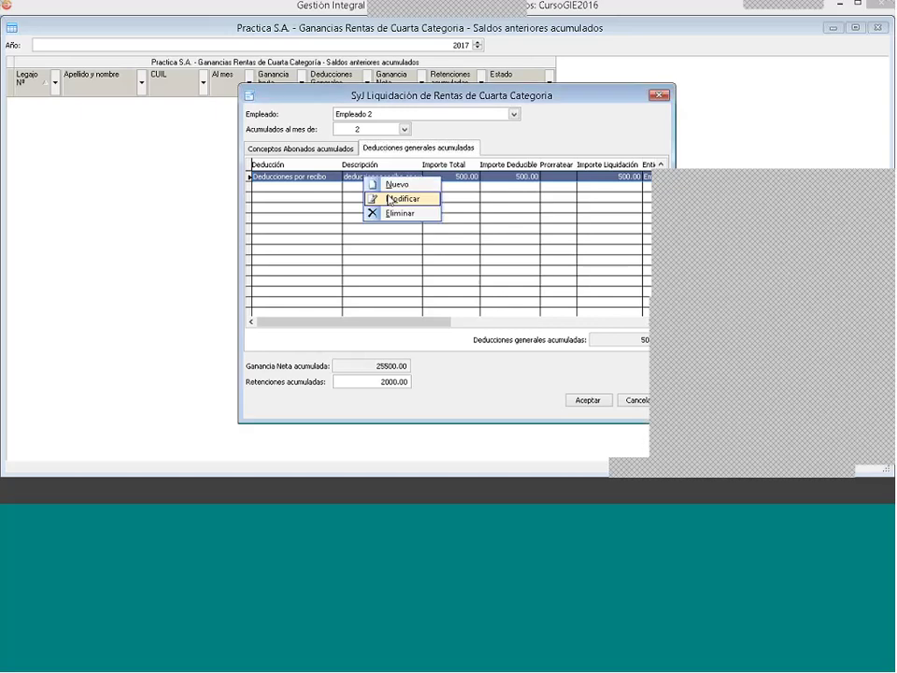
click(376, 197)
click(396, 281)
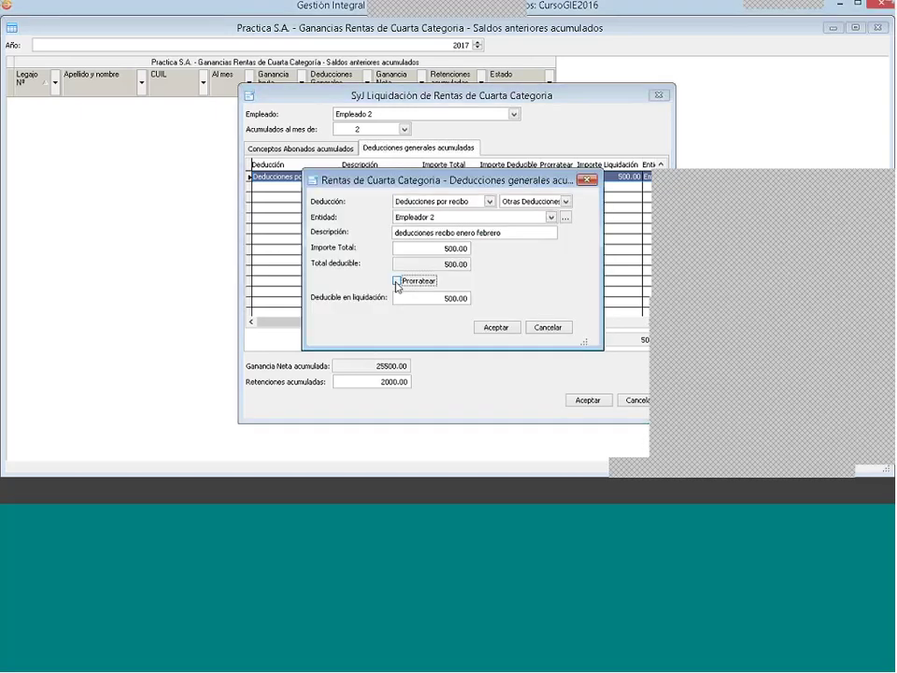
click(397, 281)
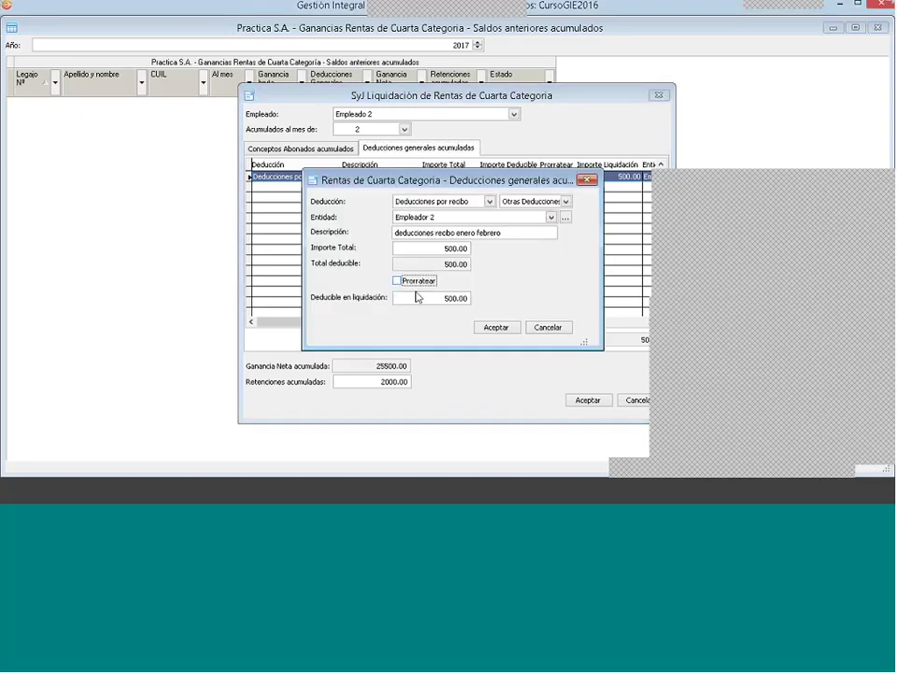
click(549, 329)
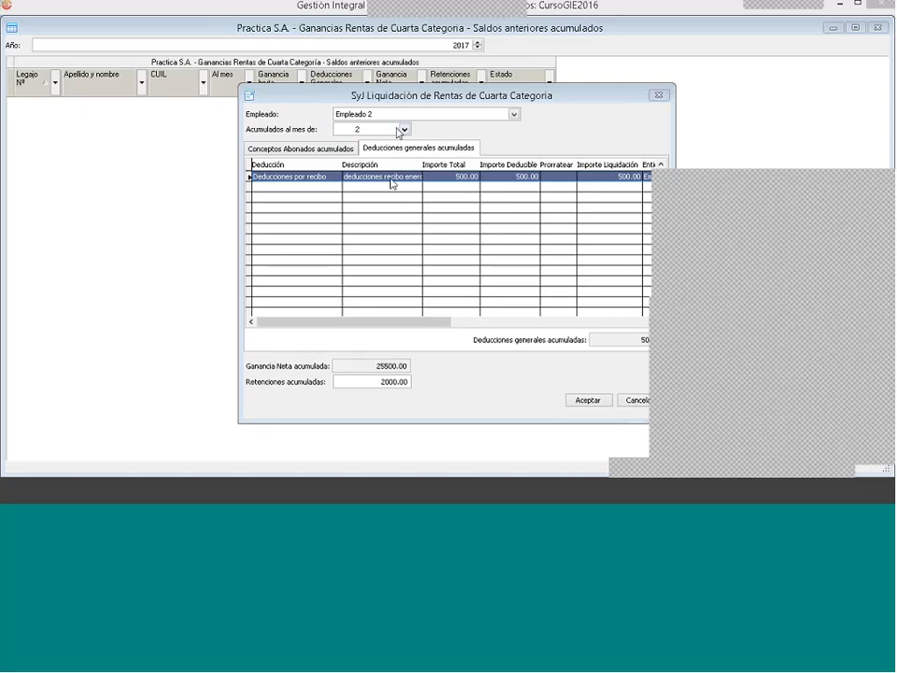
click(403, 130)
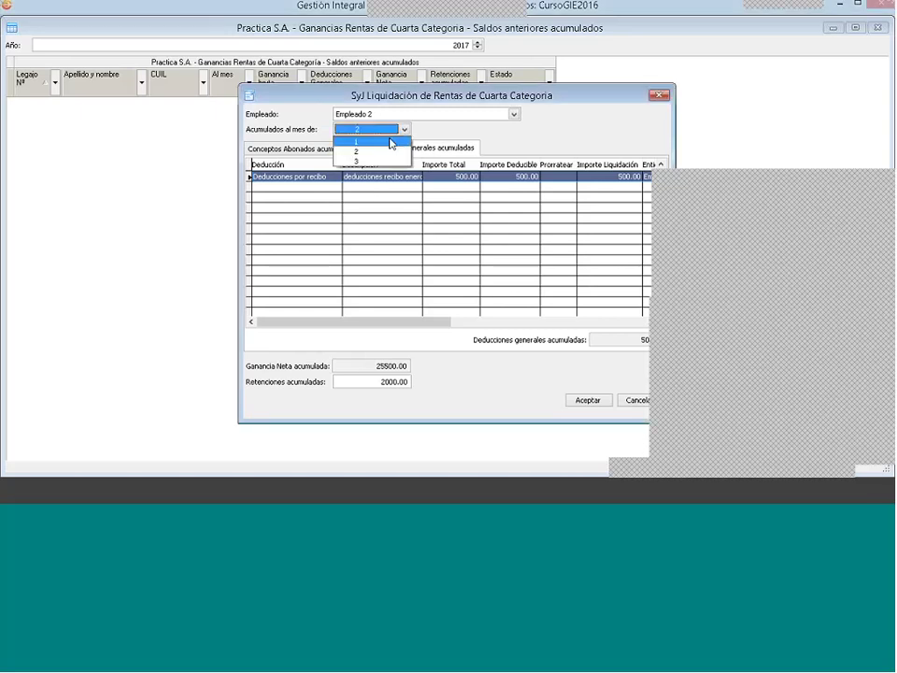
click(408, 150)
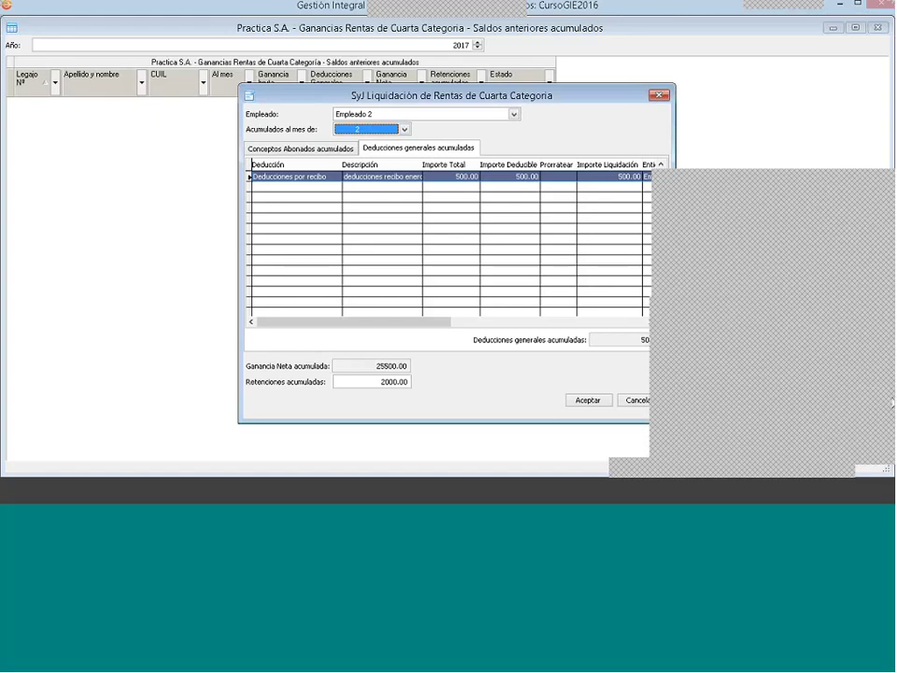
click(890, 399)
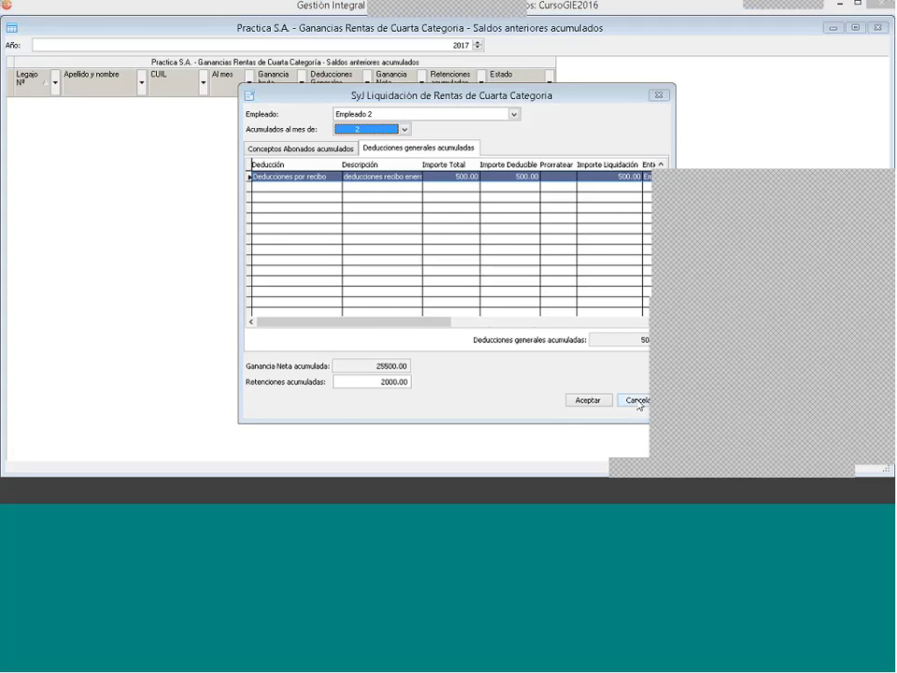
click(639, 402)
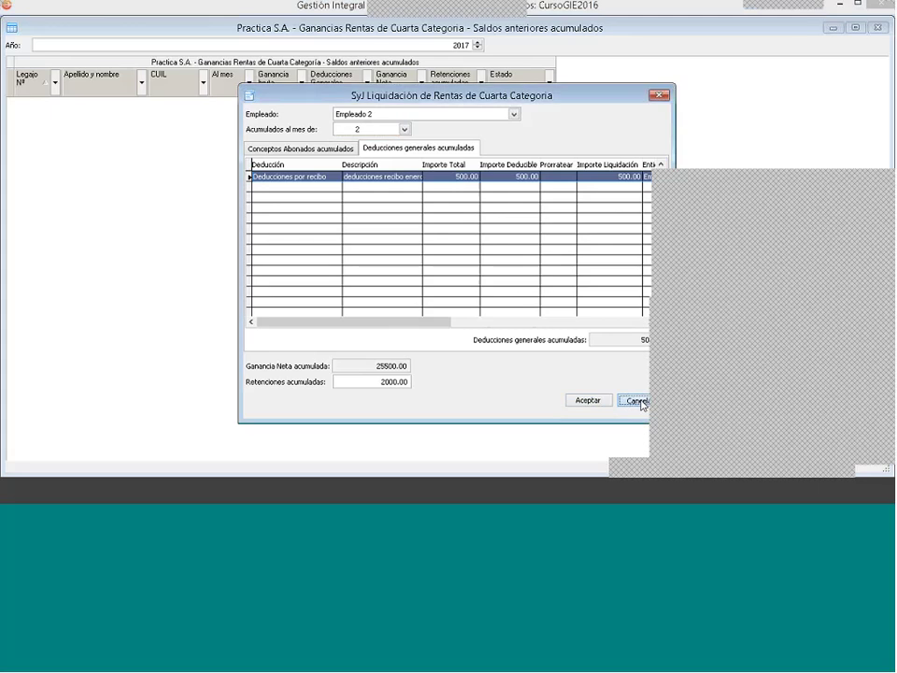
Step: Discard the Empleado 2 balances, close Saldos anteriores, and open Archivos > Empleados
click(641, 402)
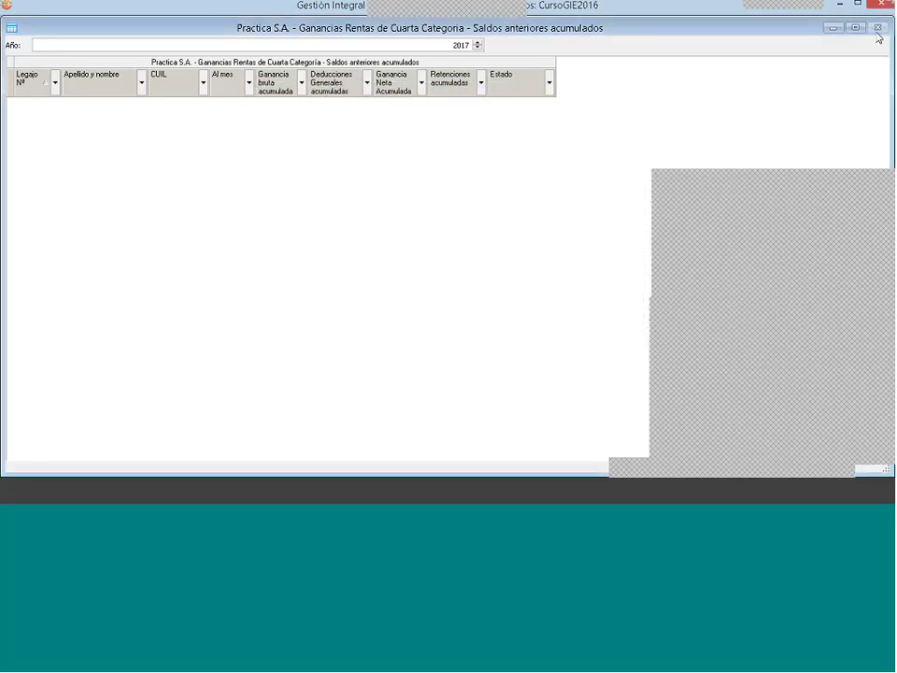
click(877, 28)
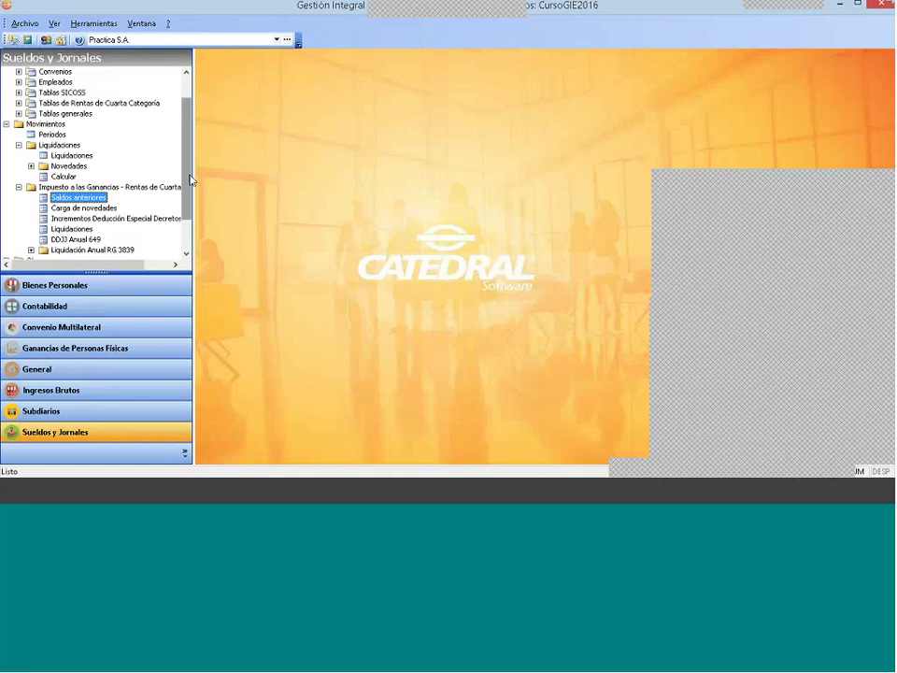
scroll(190, 173, up, 3)
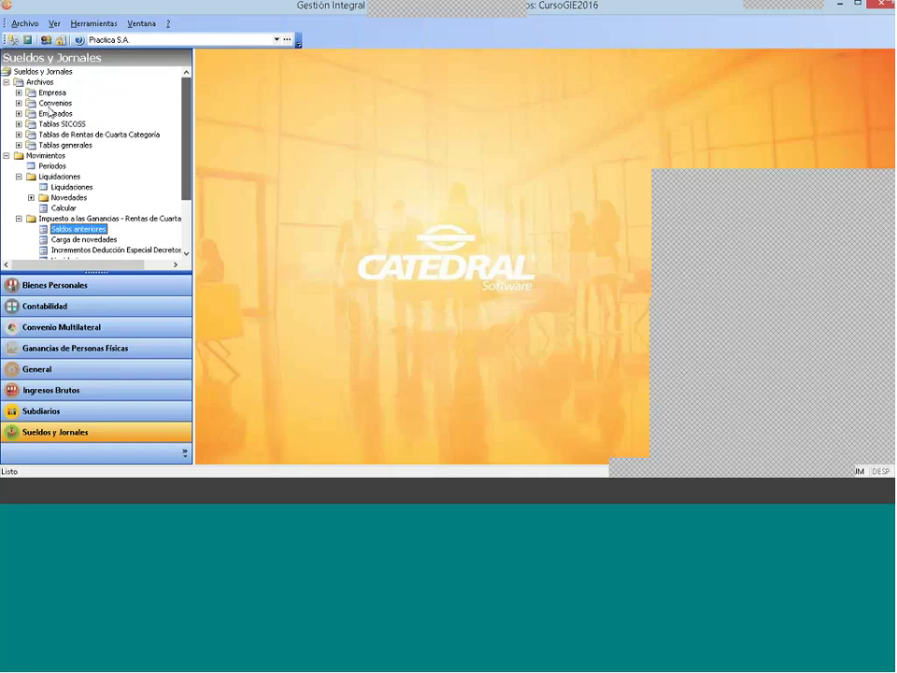
double_click(52, 112)
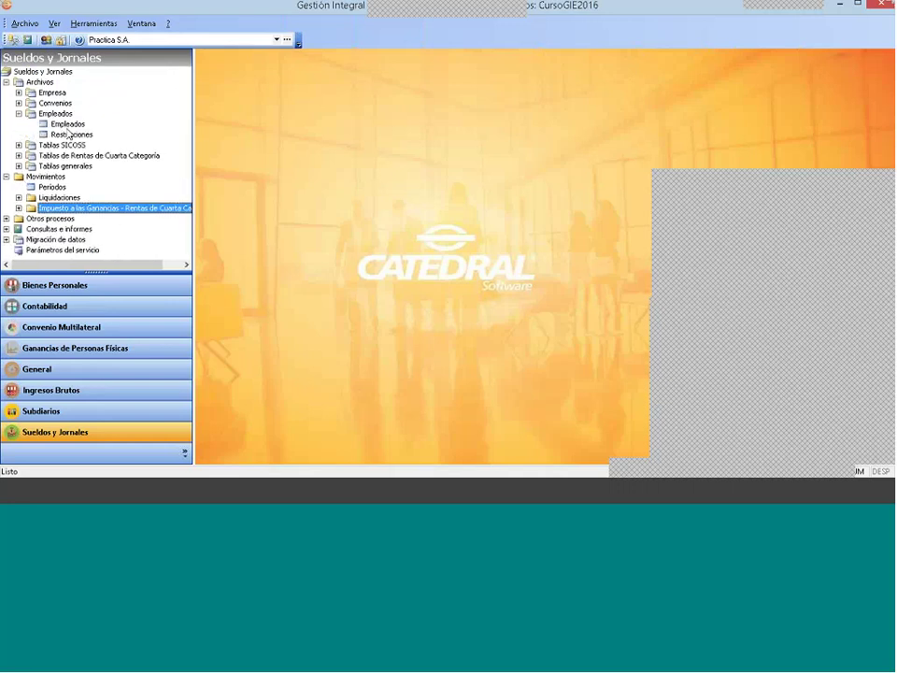
double_click(69, 125)
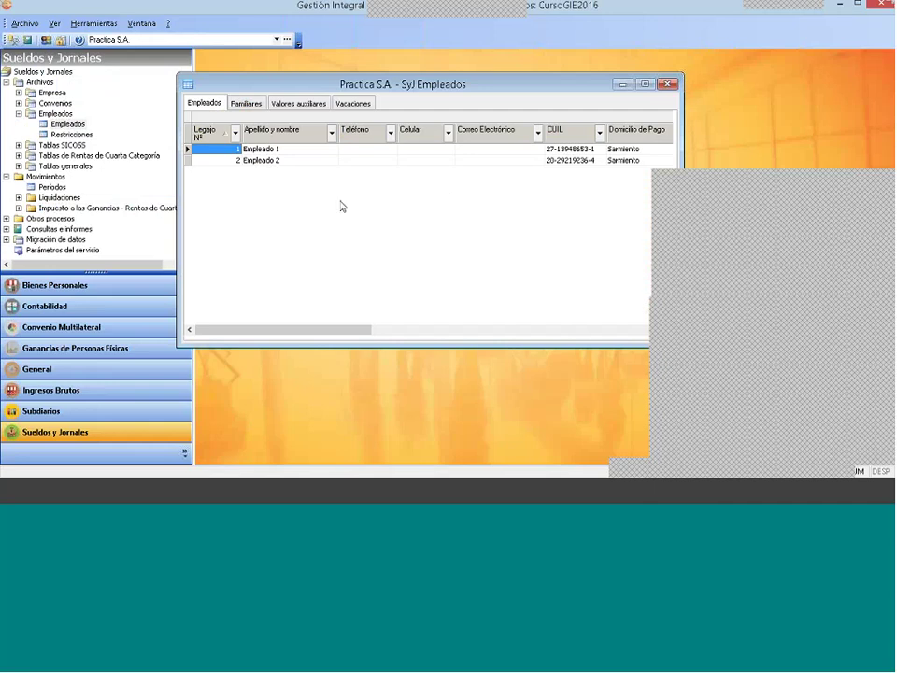
Step: Create a new employee named 'Empleado 3', set the birth year, and choose locality Lobos
right_click(267, 176)
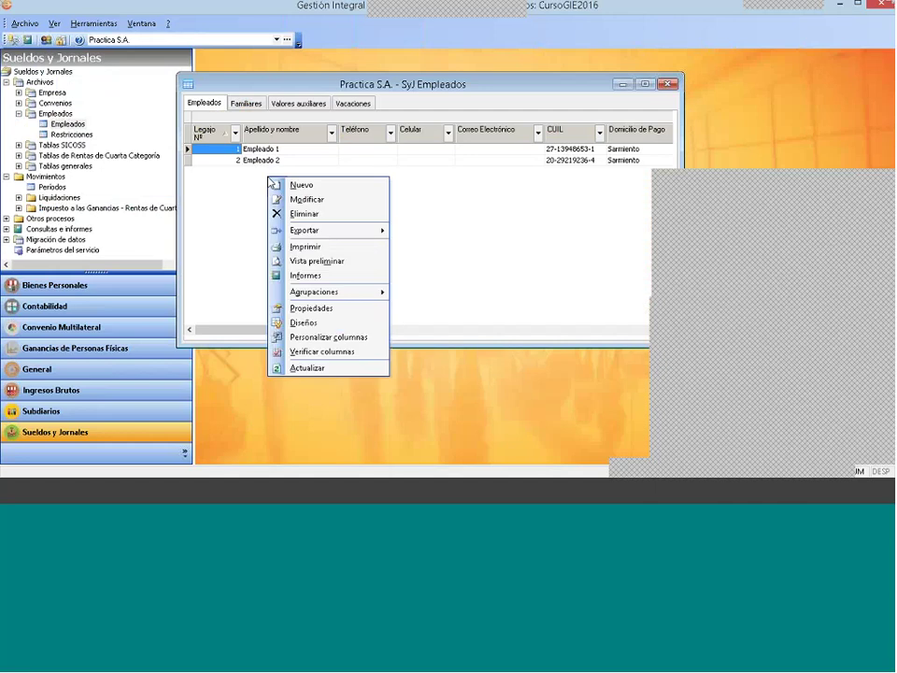
click(300, 185)
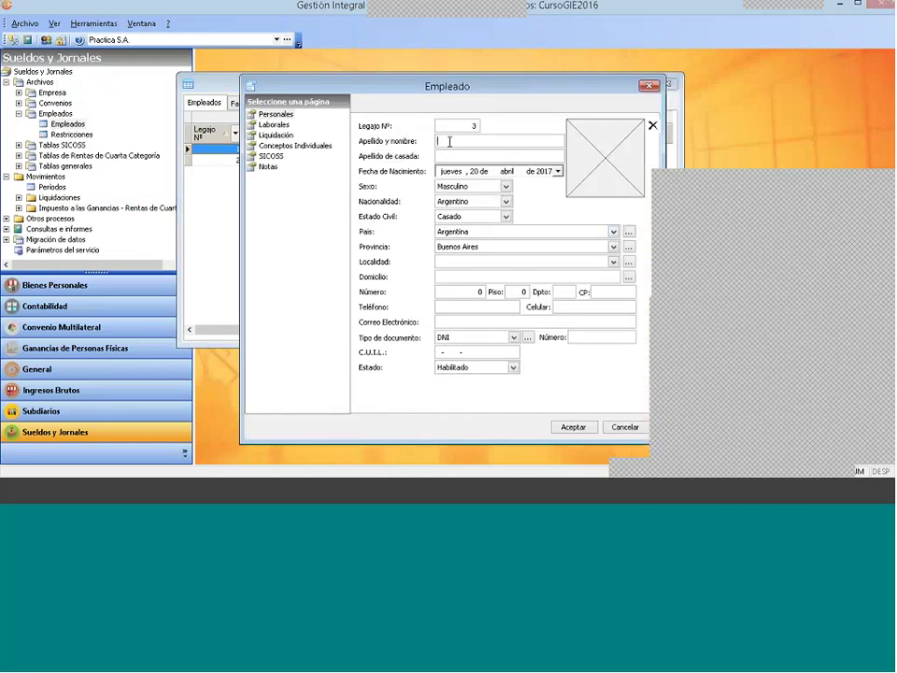
text(Empleado 3)
click(547, 172)
text(1983)
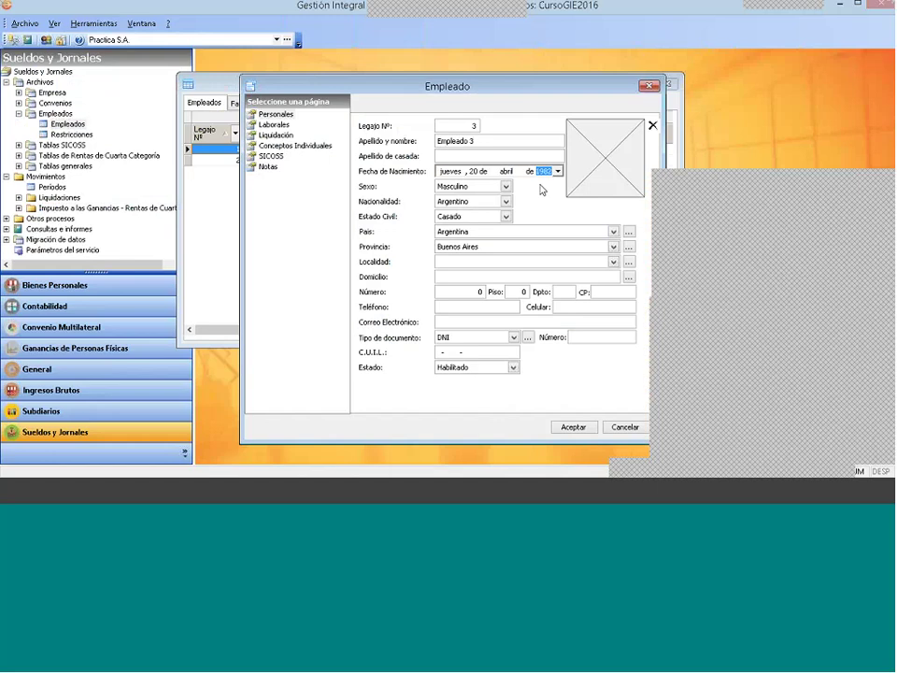
click(510, 263)
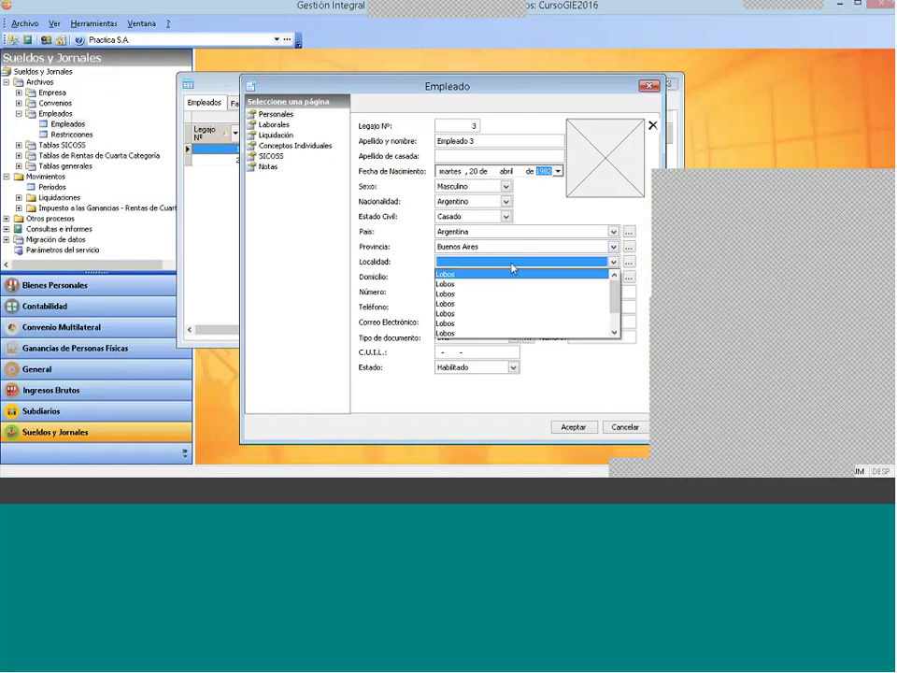
click(513, 275)
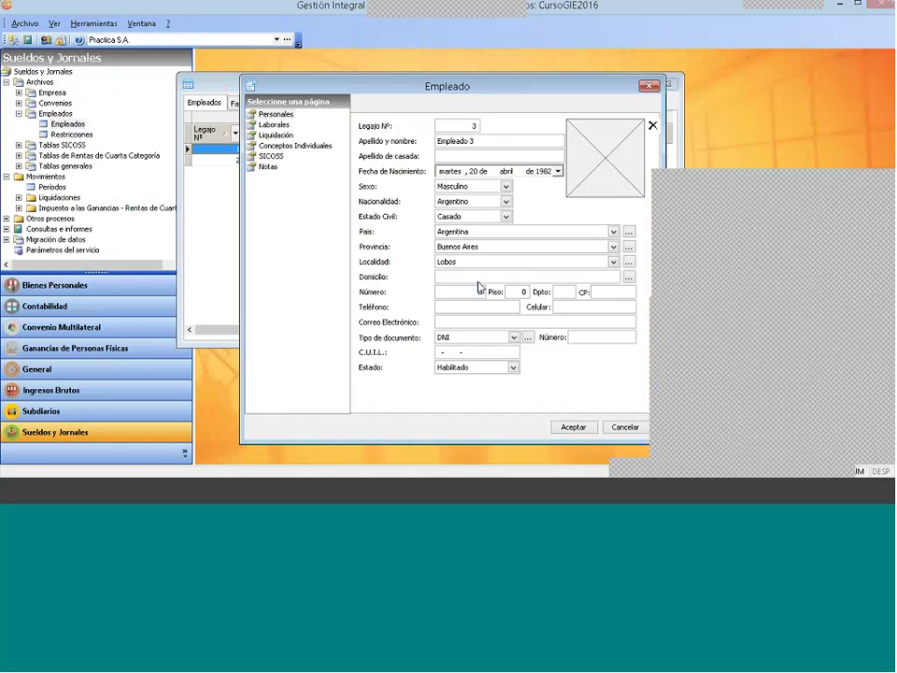
click(478, 280)
text(Mi)
key(BackSpace)
key(BackSpace)
click(460, 292)
click(594, 291)
text(7240)
Step: Set document type to CUIL, enter the employee's CUIL number, and copy it into C.U.I.L
click(476, 336)
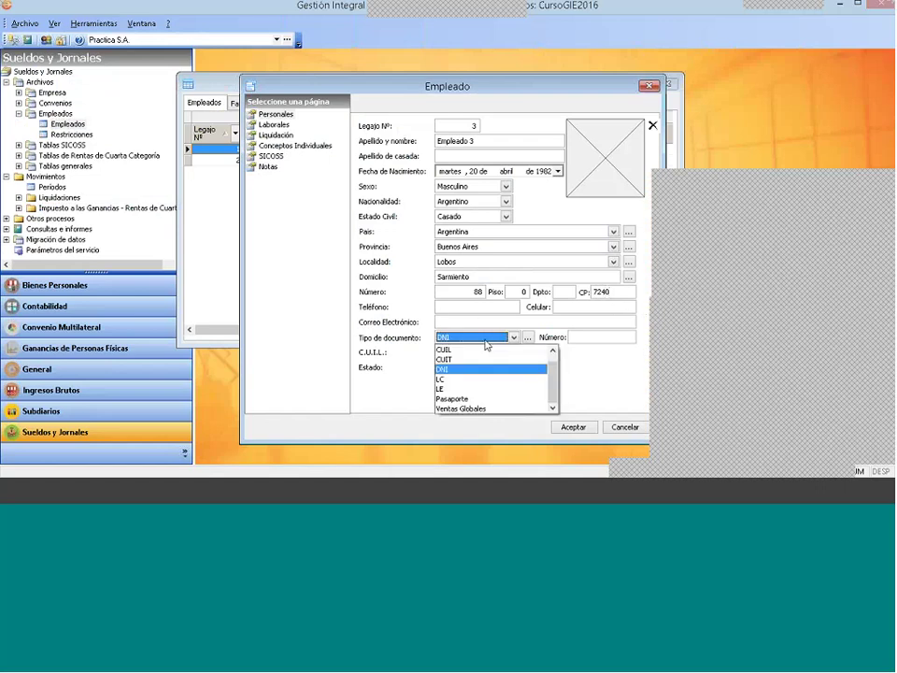
click(458, 355)
click(572, 336)
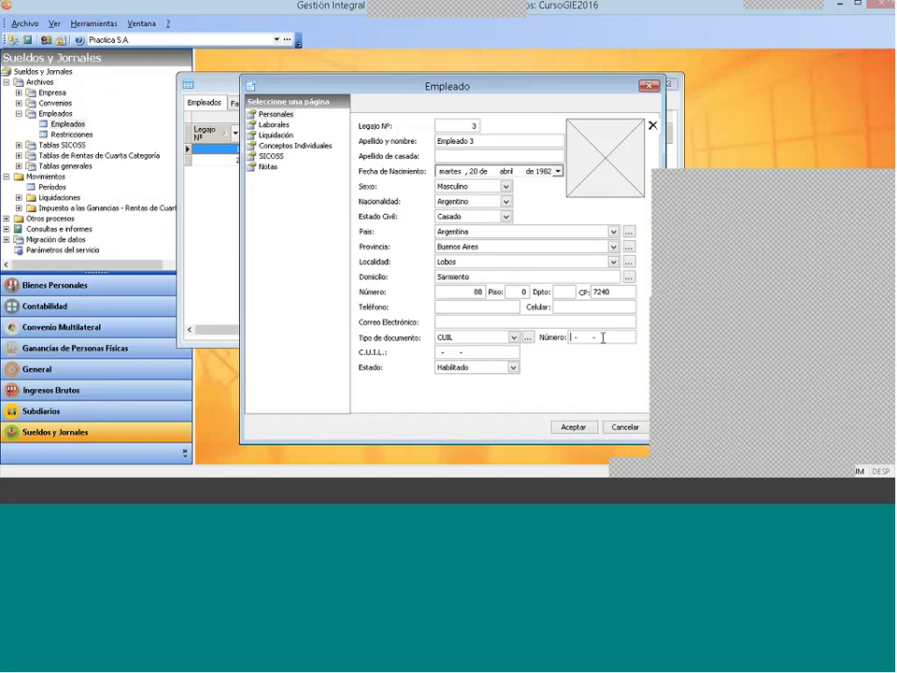
drag(620, 337, 559, 339)
key(ctrl+c)
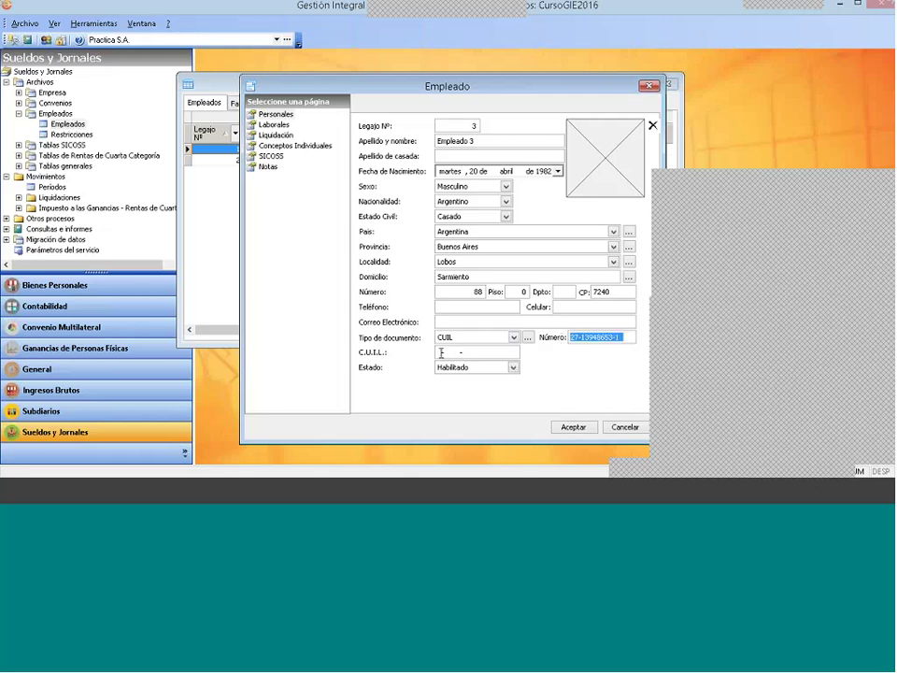
click(507, 353)
key(ctrl+v)
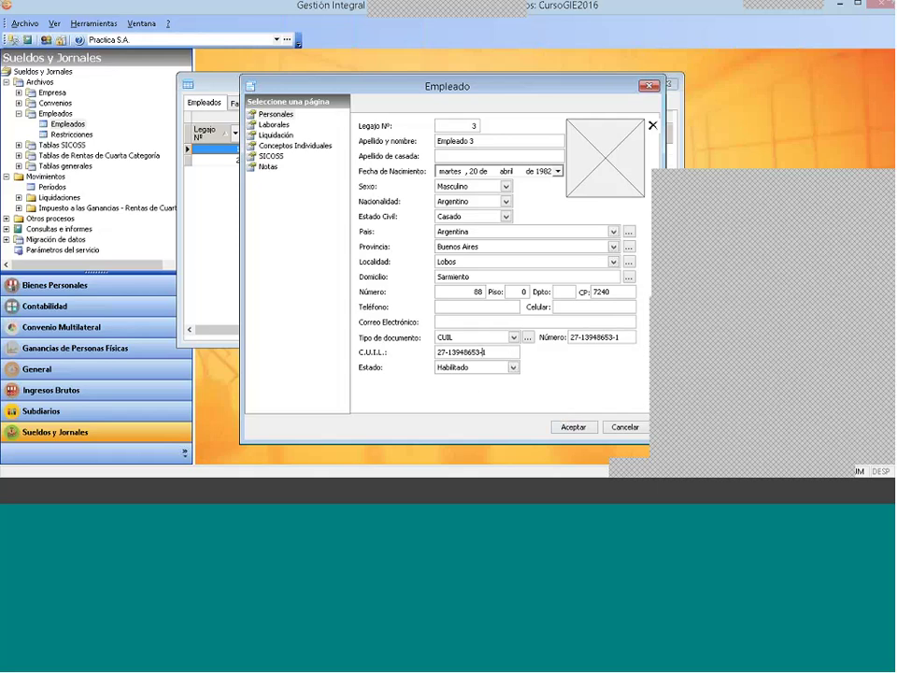
click(277, 126)
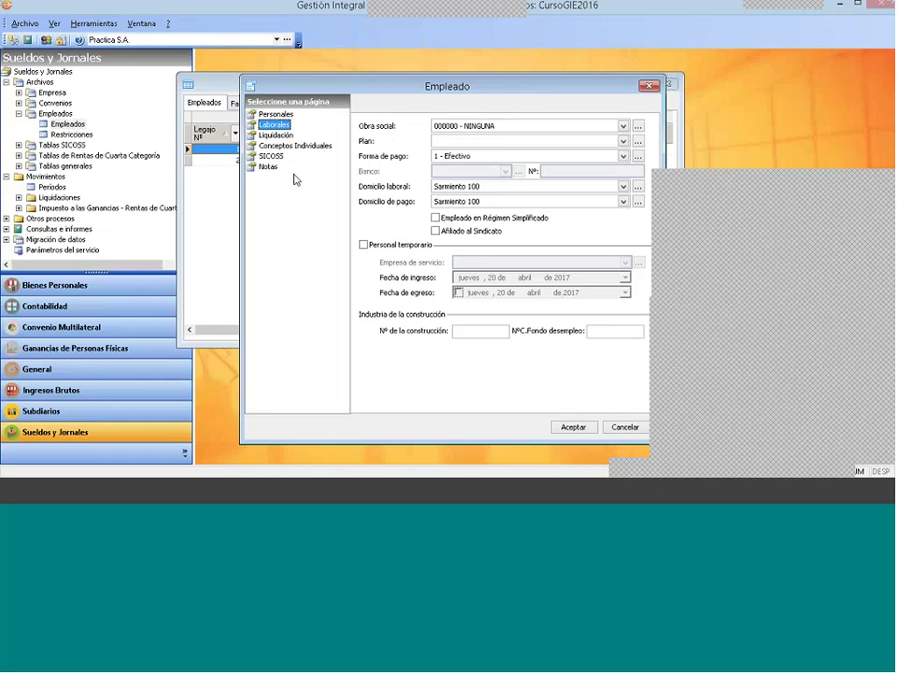
Step: Assign convenio Modelo Directores, category Subgerente, and a custom basic salary of 70000.00
click(276, 136)
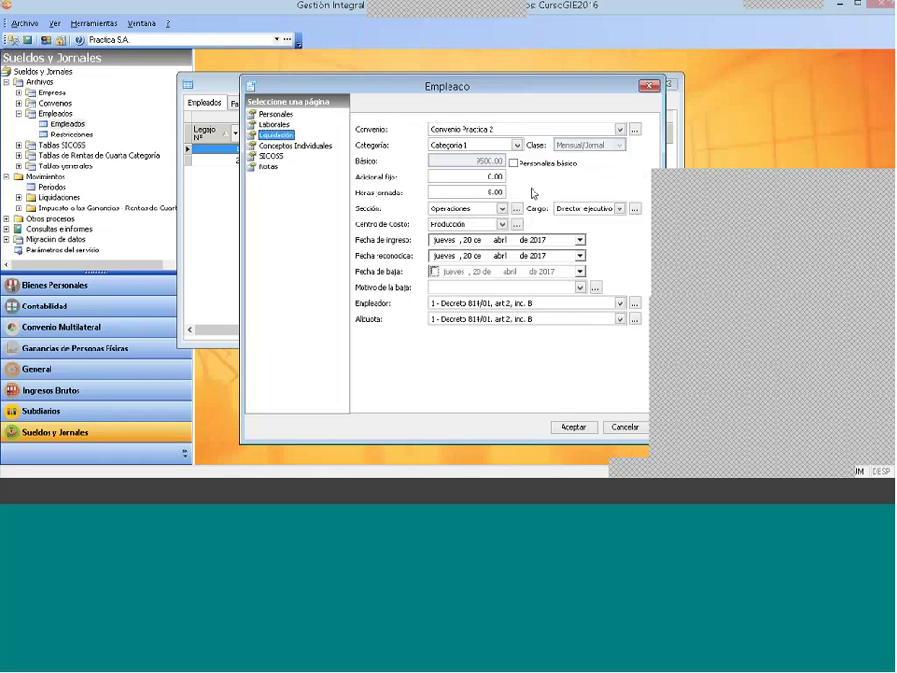
click(620, 129)
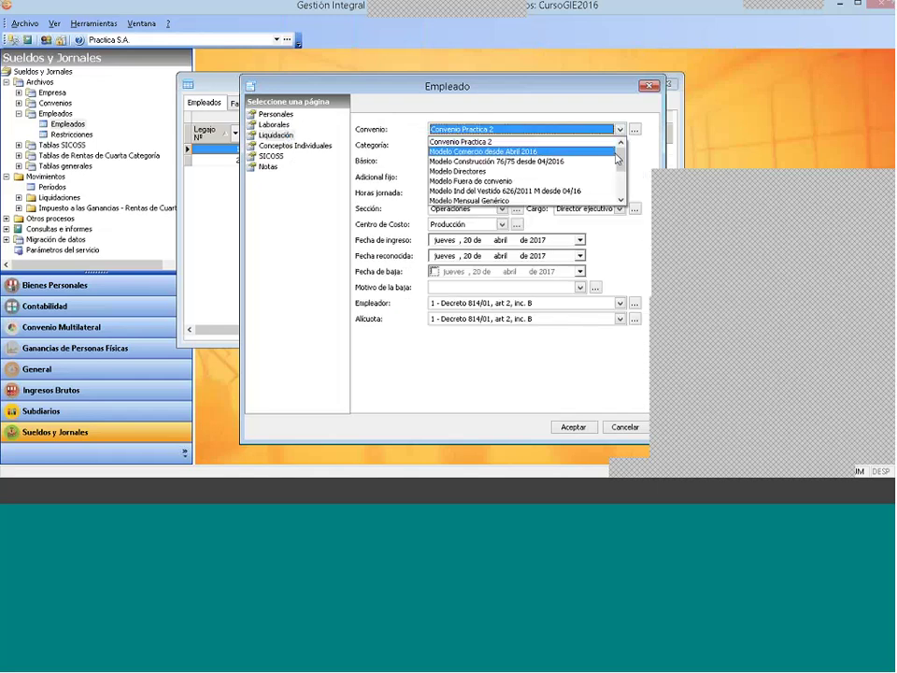
click(588, 171)
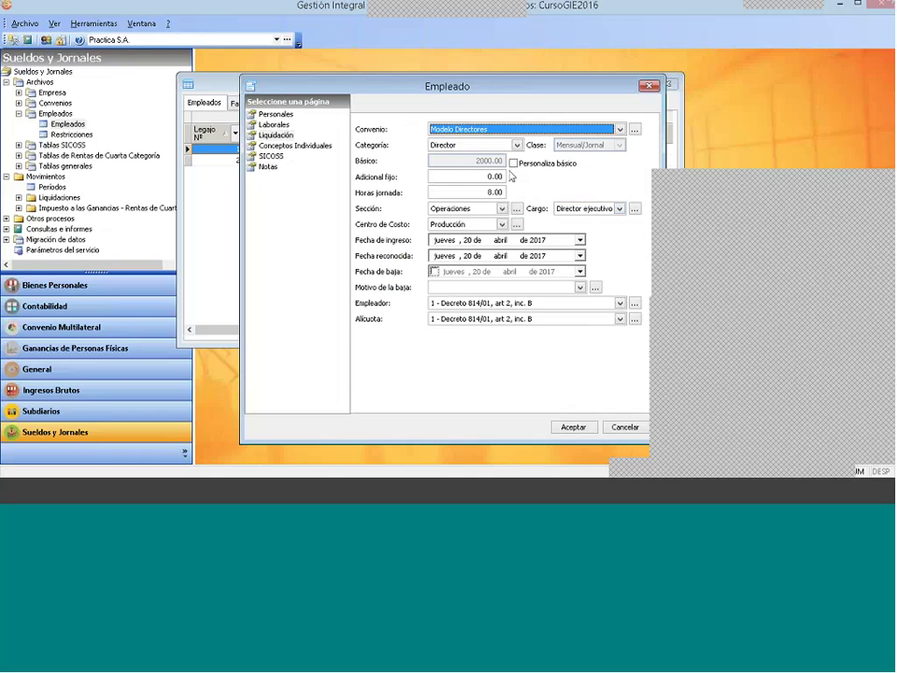
click(473, 144)
click(474, 176)
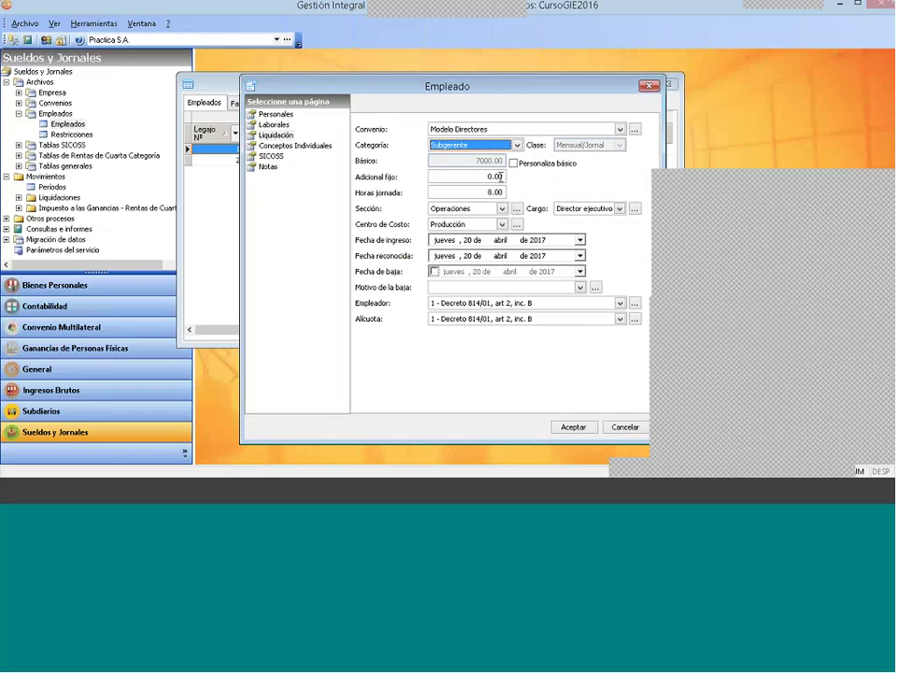
click(513, 163)
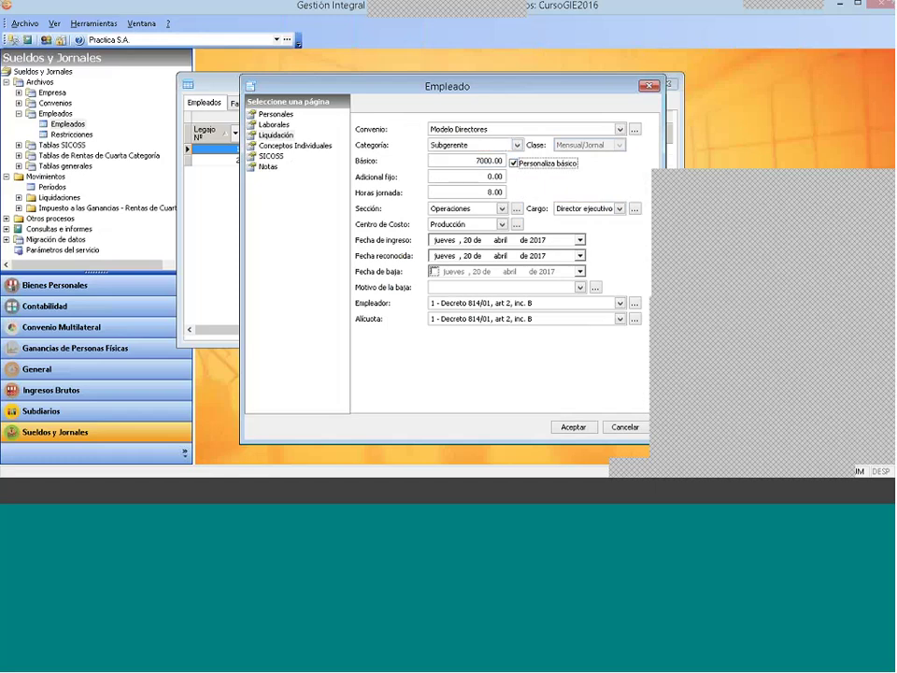
double_click(481, 160)
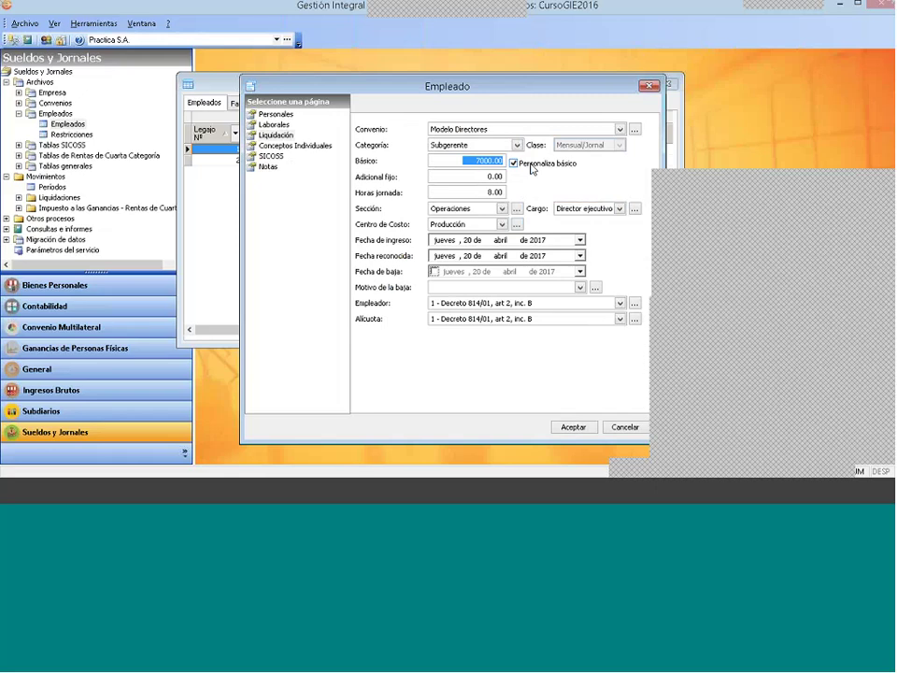
text(70000)
click(574, 427)
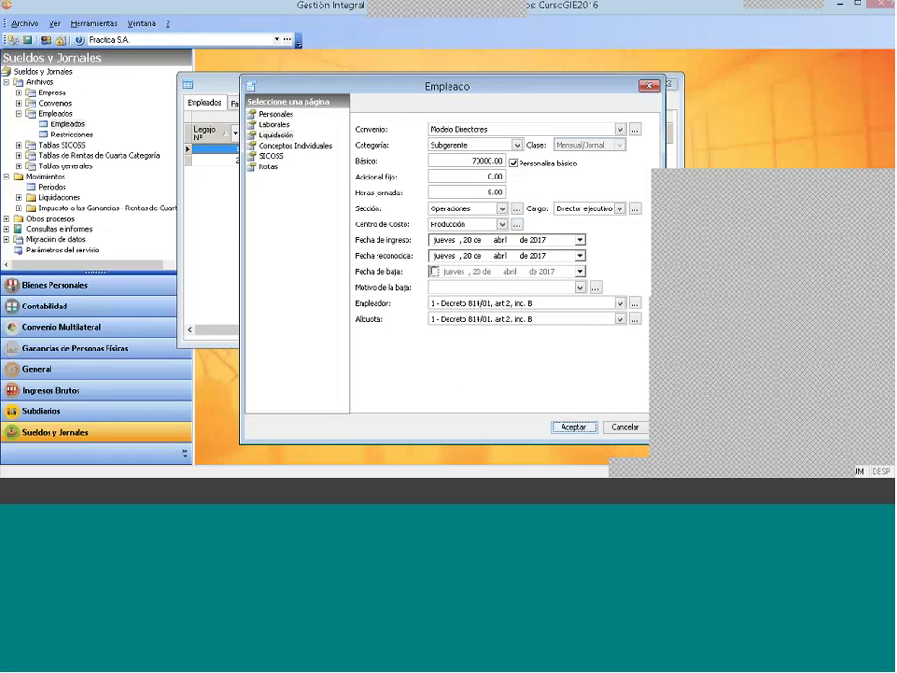
Step: Set the hire date to 1 March 2017
click(511, 240)
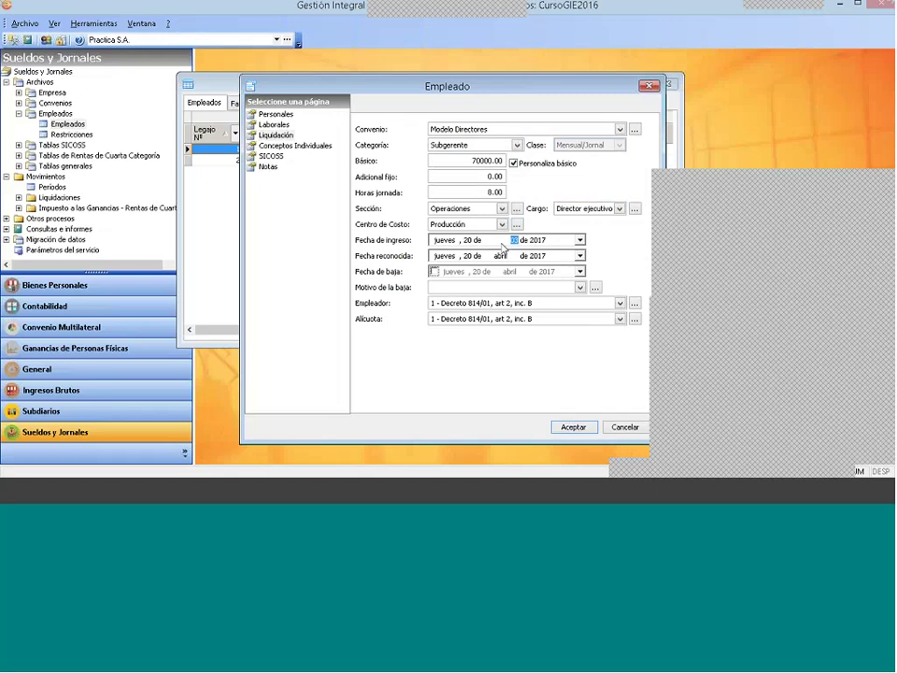
click(469, 241)
text(13)
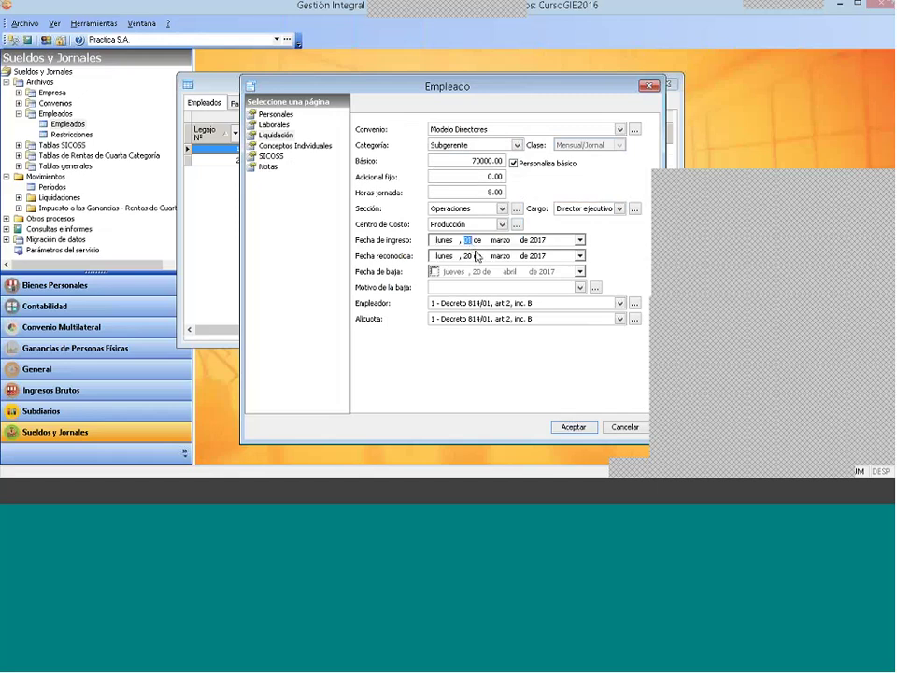
click(474, 256)
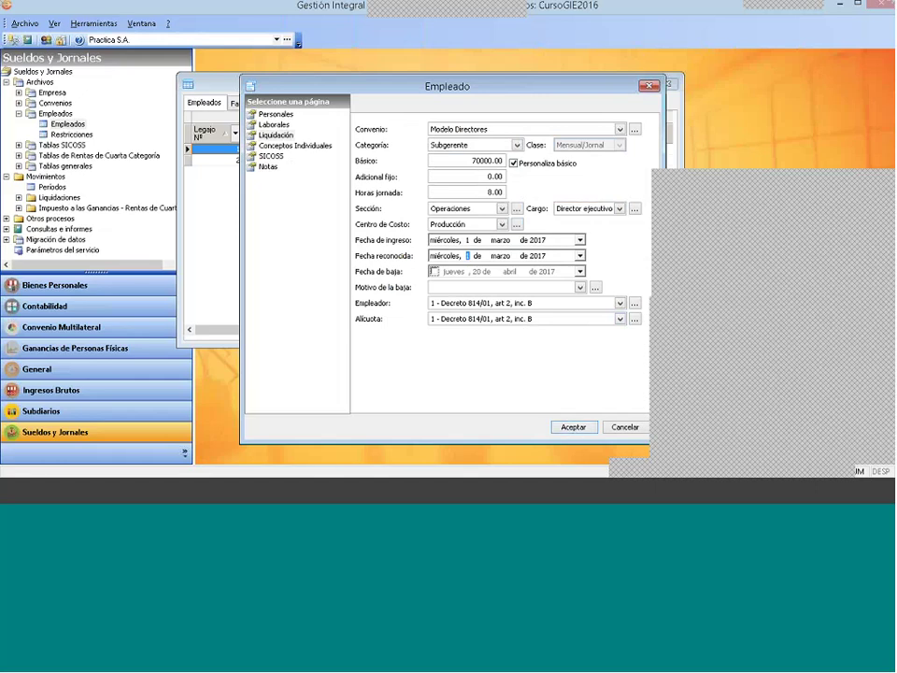
click(271, 156)
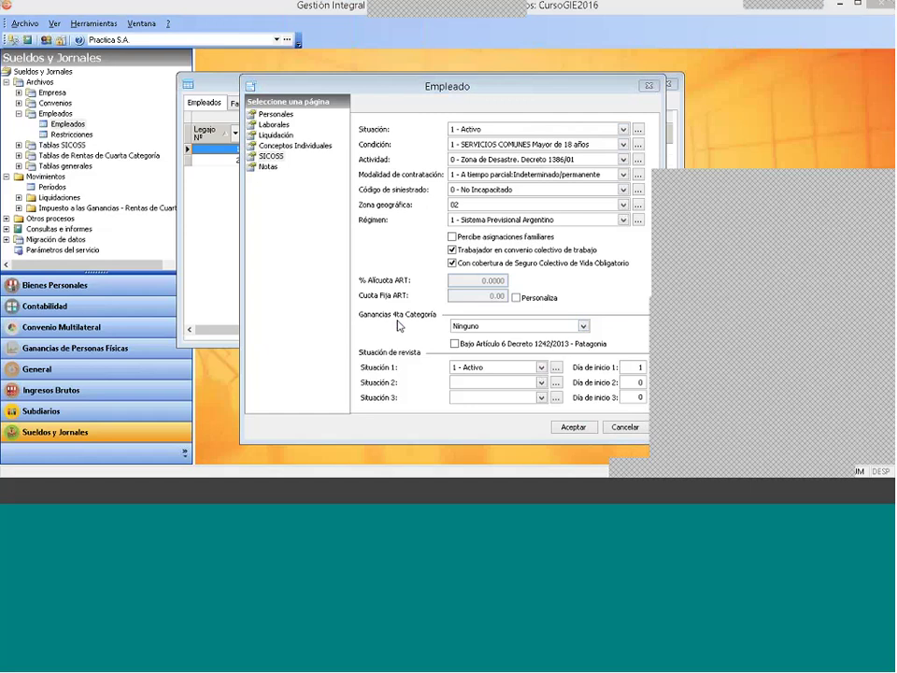
Step: Leave the Ganancias 4ta Categoría bracket at Ninguno
click(493, 327)
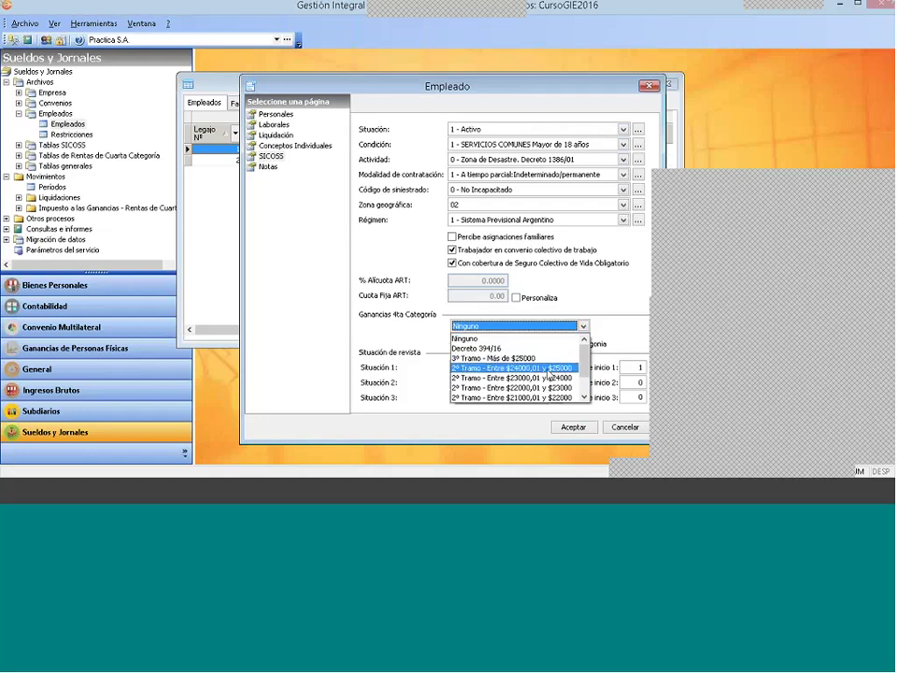
click(584, 397)
click(584, 397)
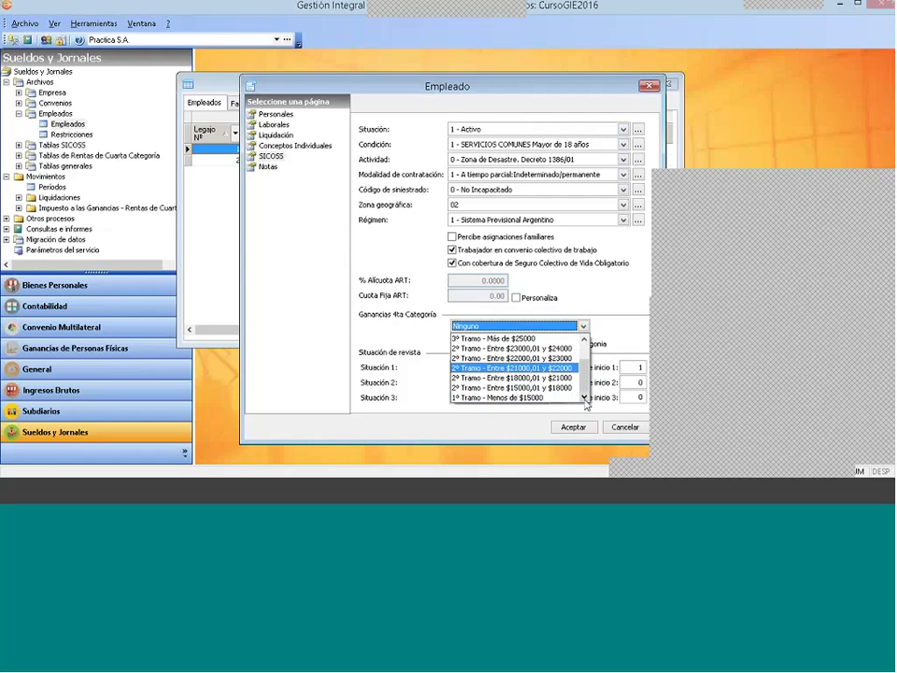
key(Down)
key(Down)
mouse_move(586, 385)
mouse_down()
mouse_move(587, 358)
mouse_move(585, 384)
mouse_up()
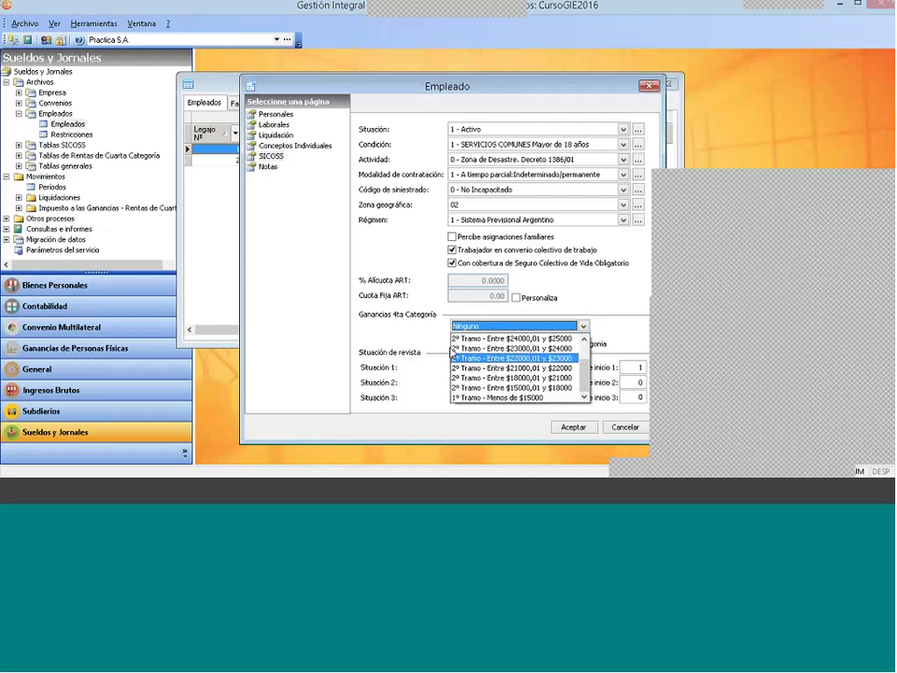
scroll(586, 349, up, 1)
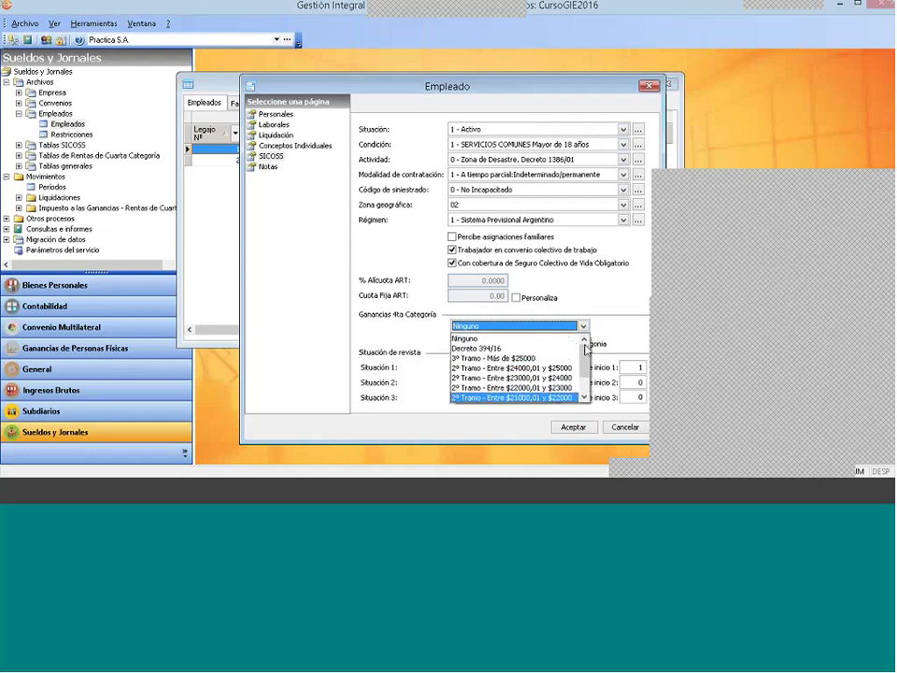
click(514, 339)
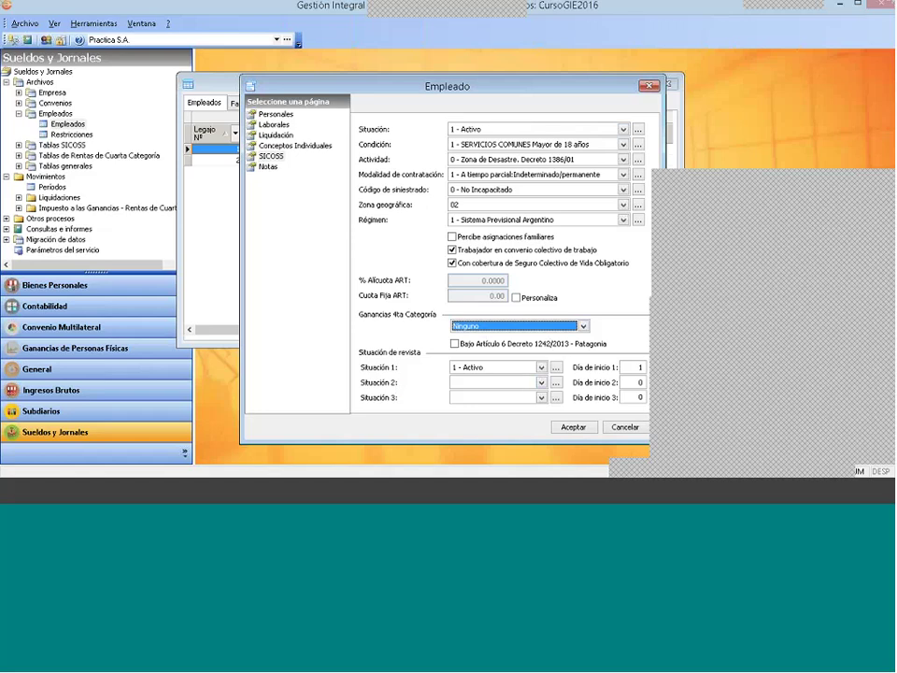
Step: Leave the Patagonia decree option unticked and save the Empleado 3 record
drag(447, 94, 430, 72)
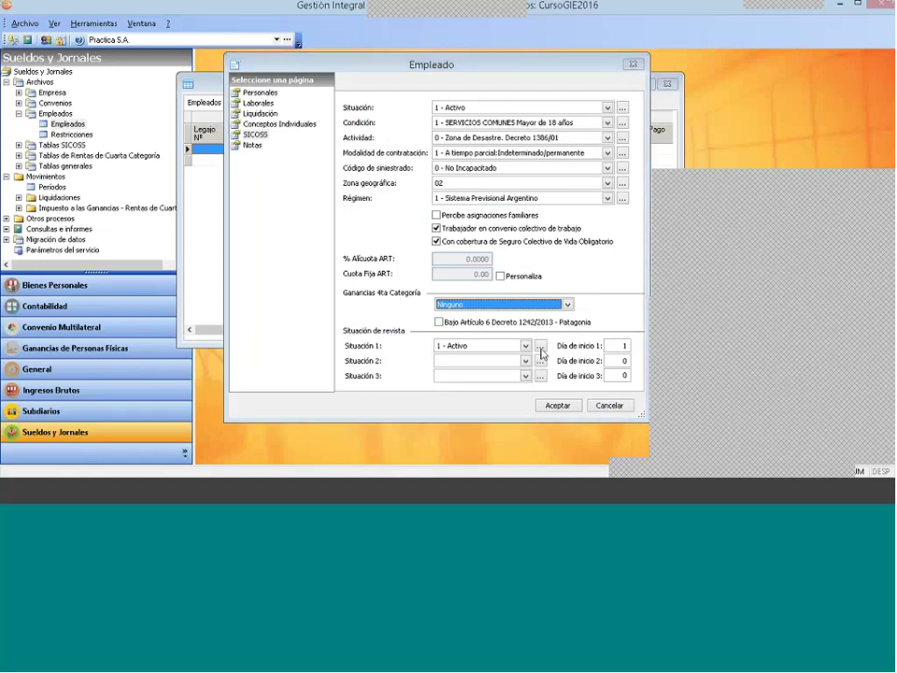
click(438, 321)
click(438, 321)
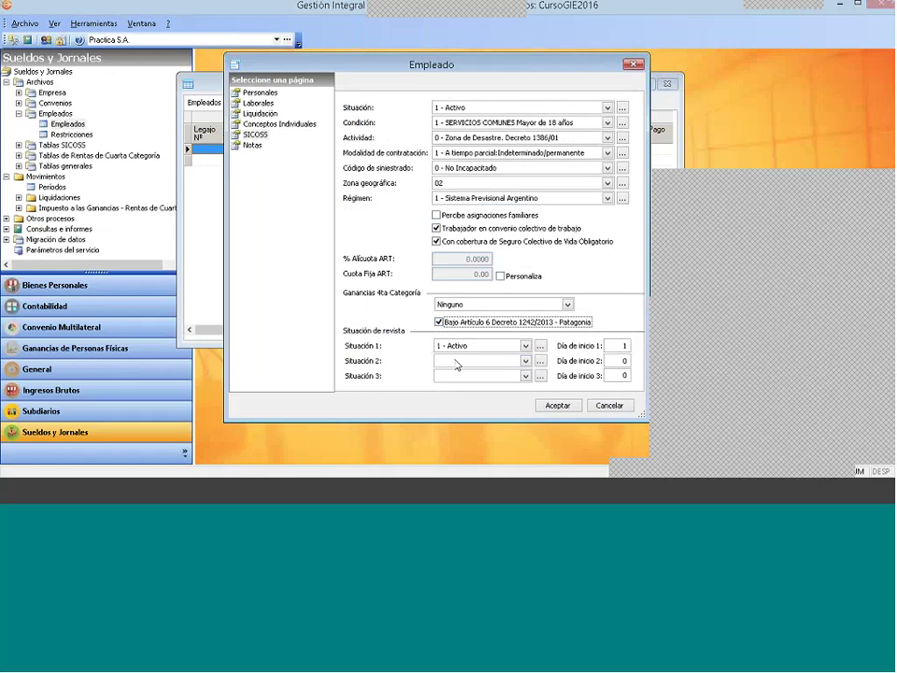
key(space)
click(558, 405)
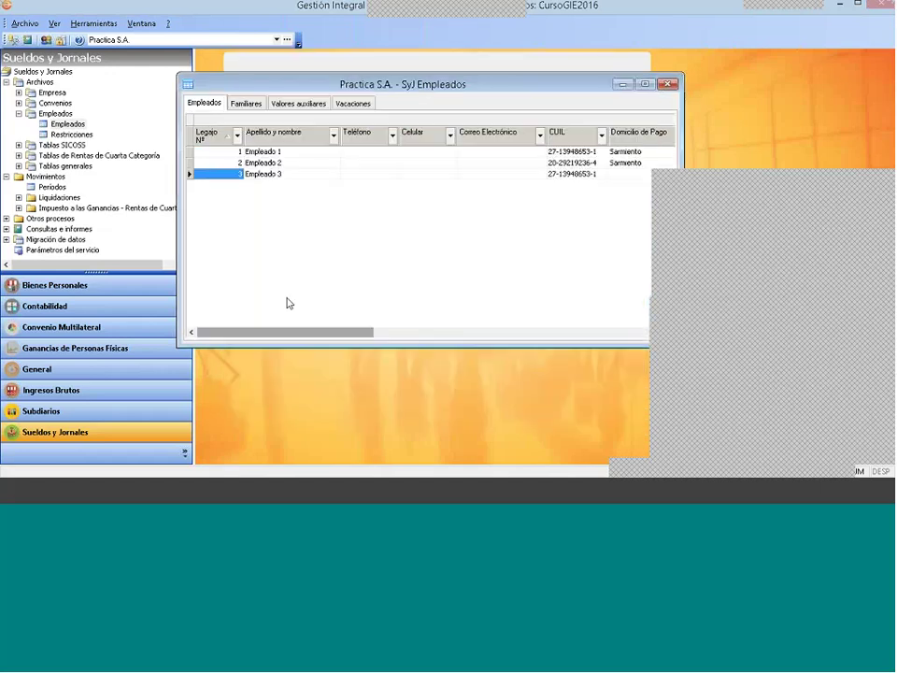
Step: Close the employee list and expand Impuesto a las Ganancias - Rentas de Cuarta Categoría under Movimientos
click(669, 85)
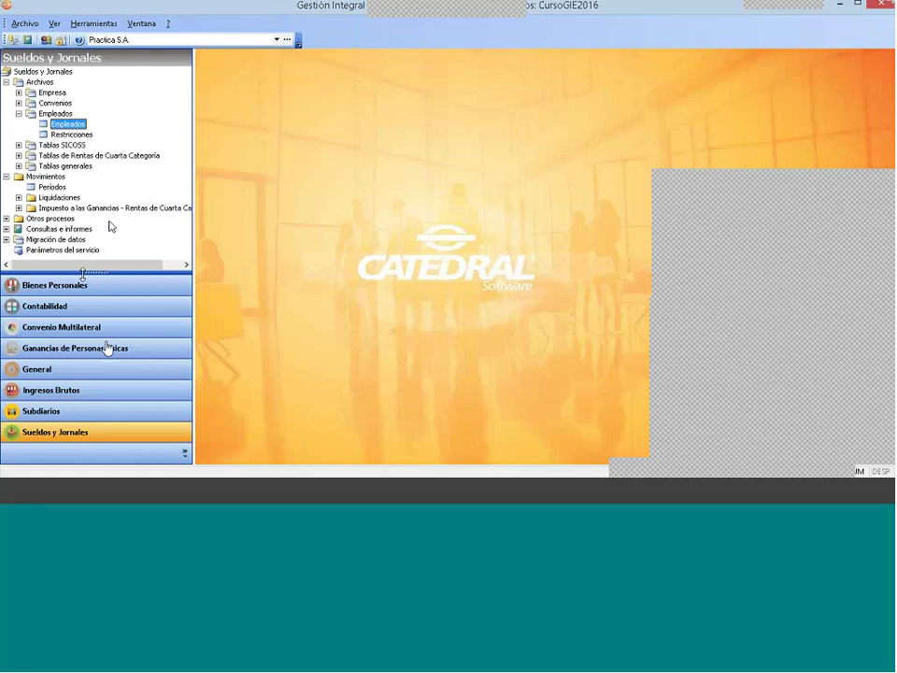
click(7, 83)
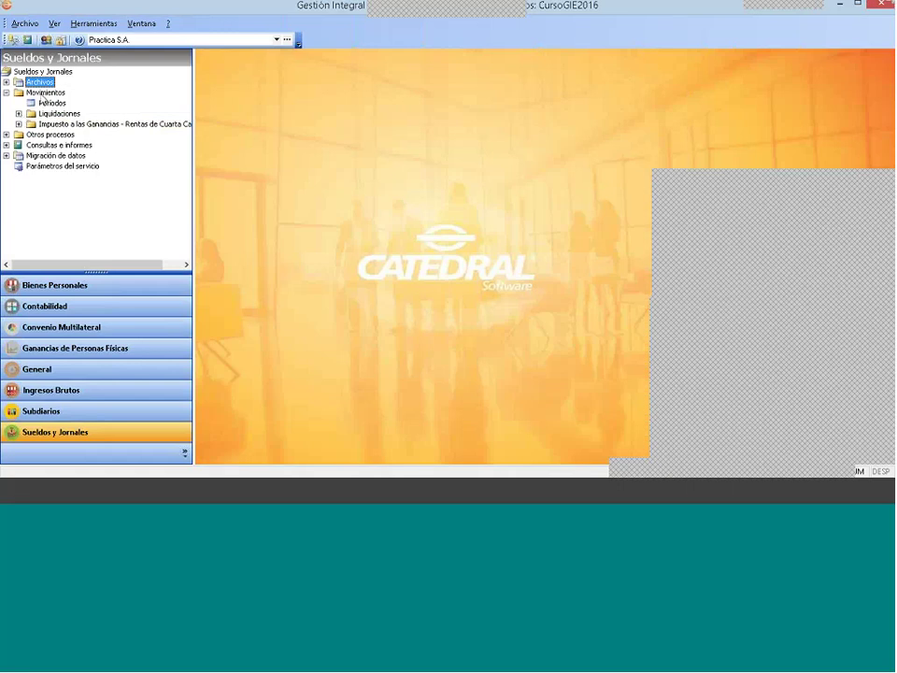
key(Down)
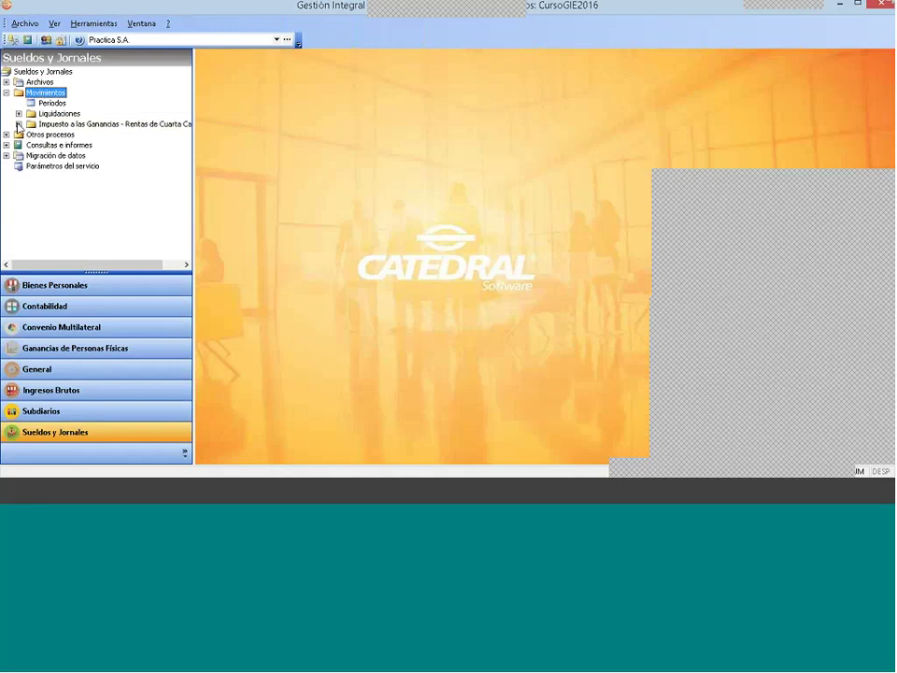
double_click(41, 125)
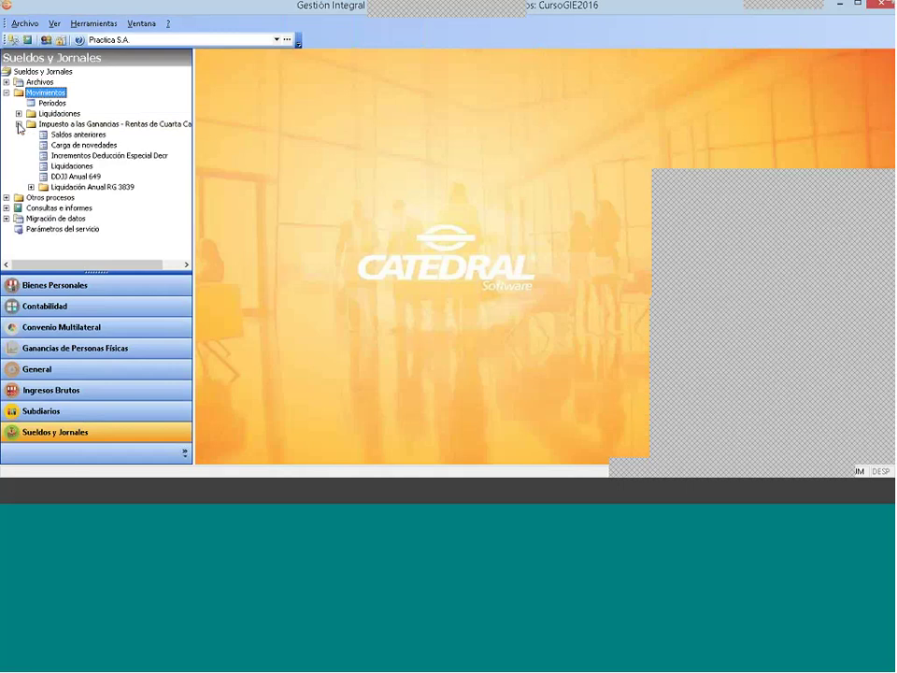
Step: Create a new Saldos anteriores record for Empleado 3 accumulated to month 2
double_click(87, 136)
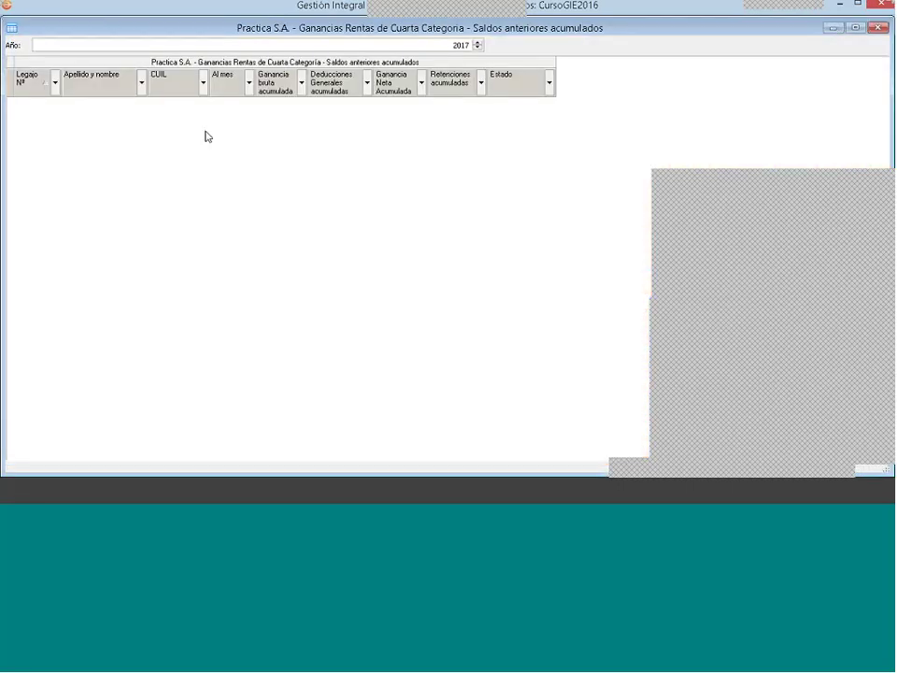
right_click(207, 137)
click(239, 137)
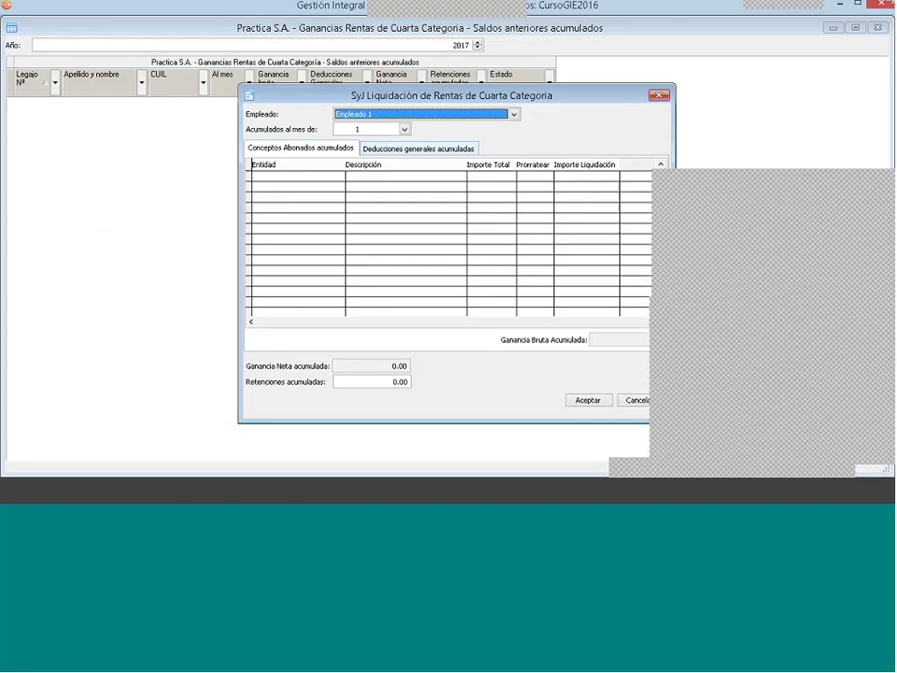
click(355, 130)
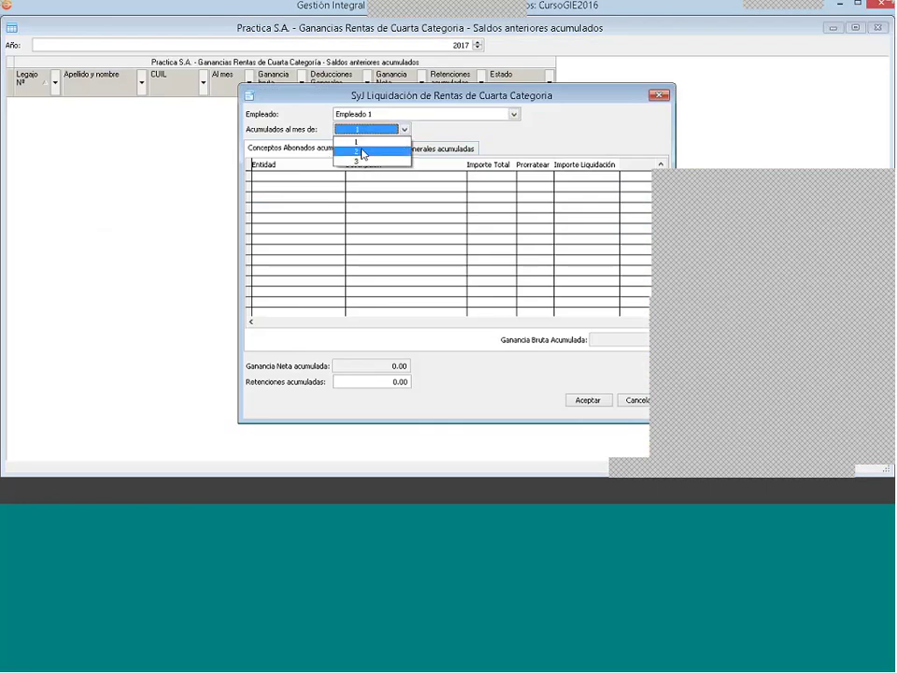
click(373, 145)
click(392, 114)
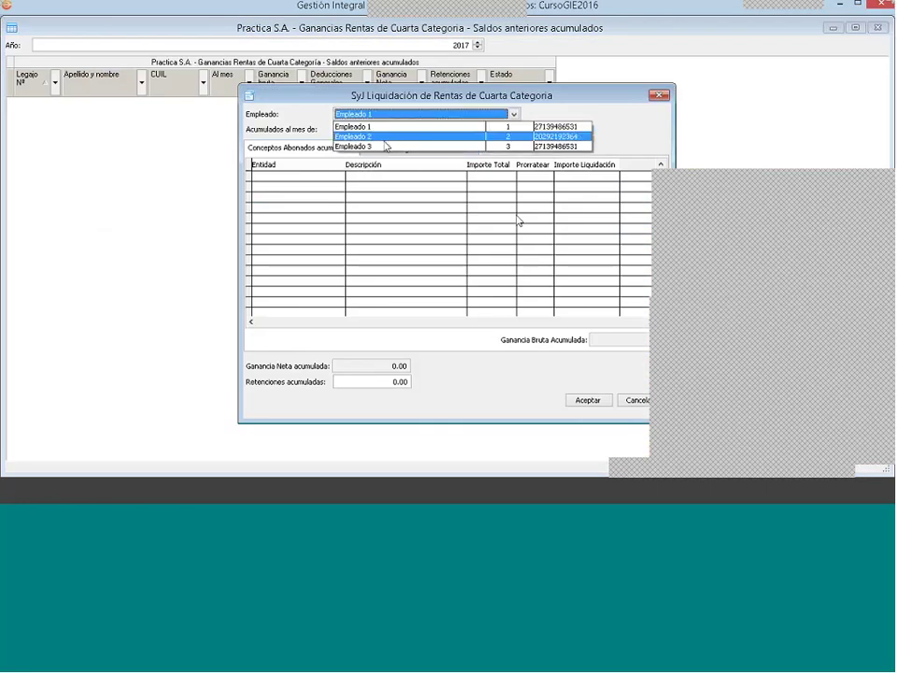
click(386, 146)
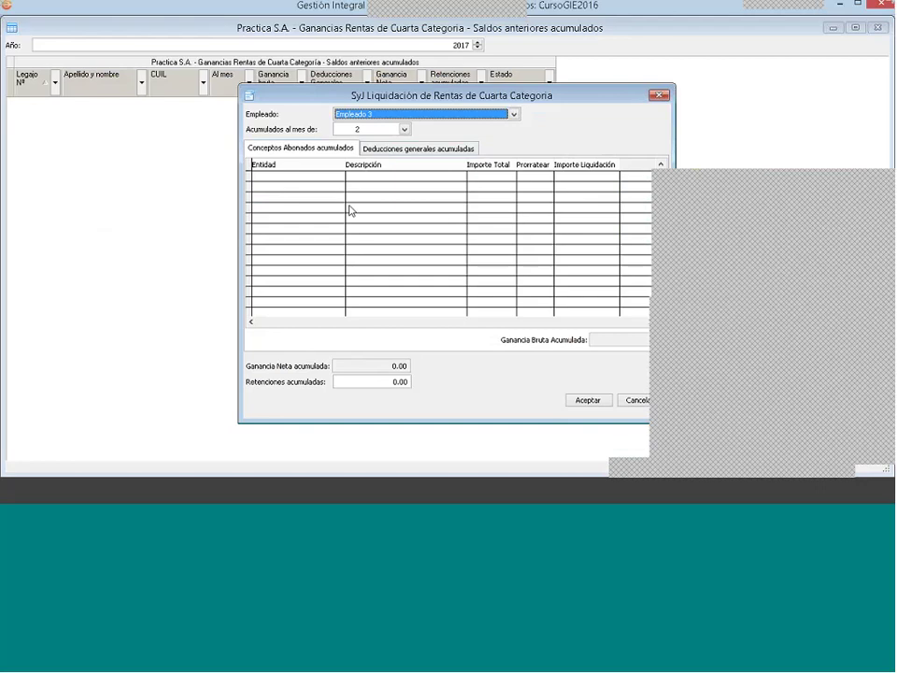
Step: Open a new paid-concept entry in the accumulated concepts grid
click(314, 182)
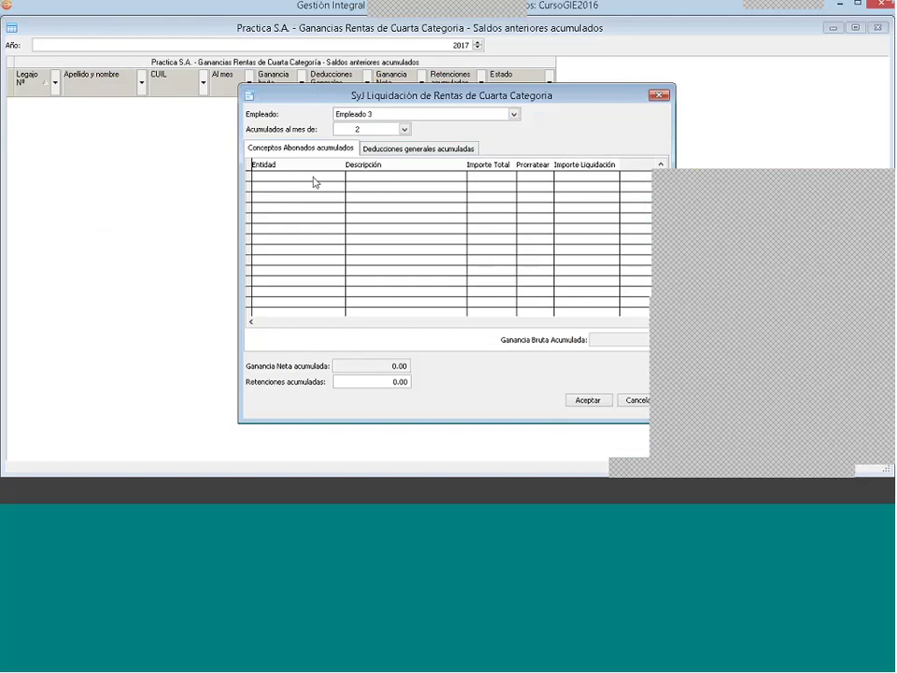
double_click(341, 192)
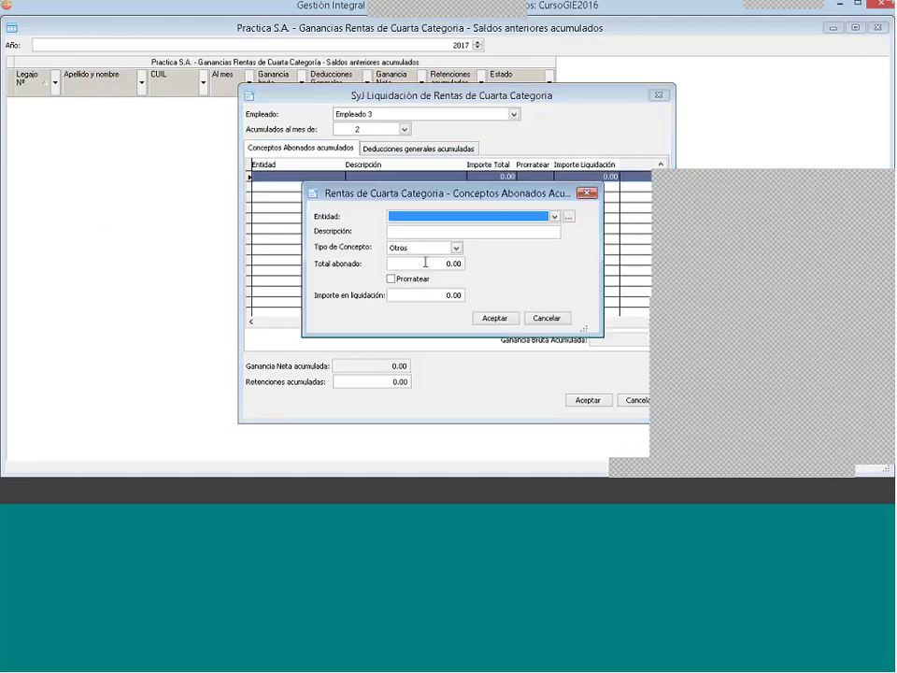
click(513, 217)
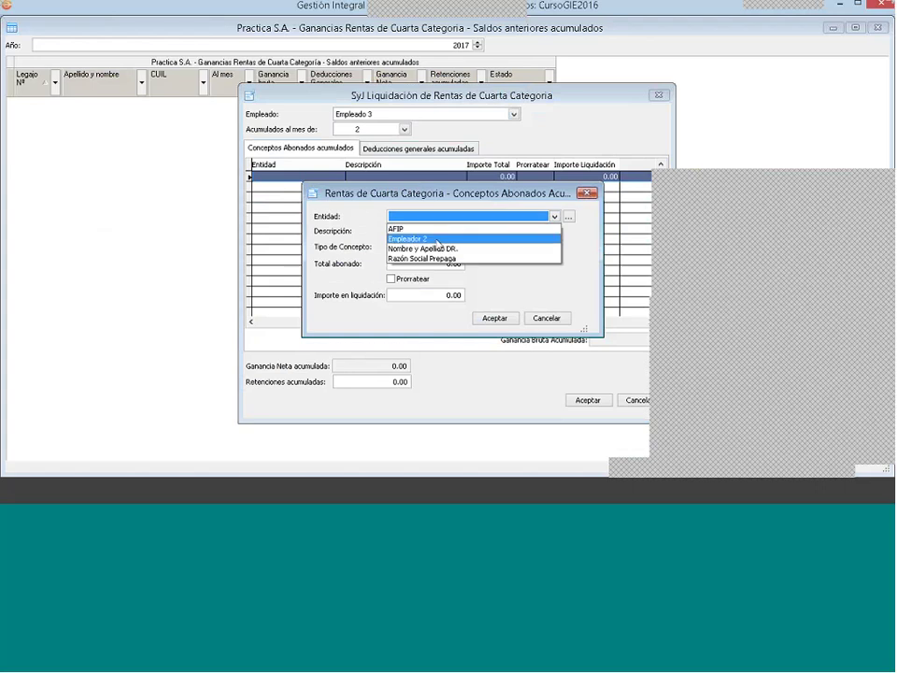
click(568, 221)
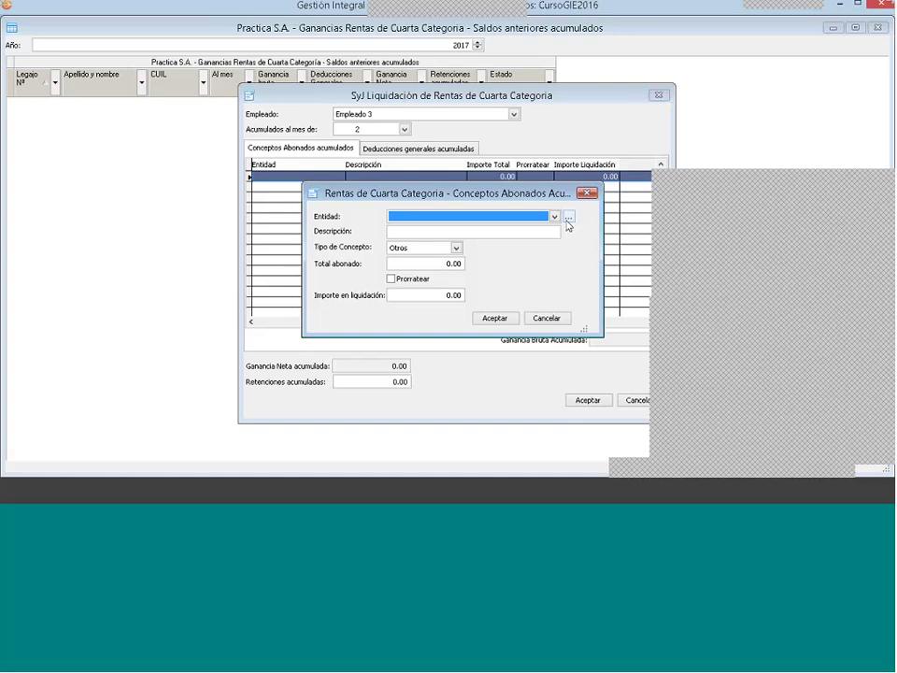
Step: Set Empleador 2 as the concept's entity, abandoning the attempted new entity 'Práctica S.A.'
click(567, 219)
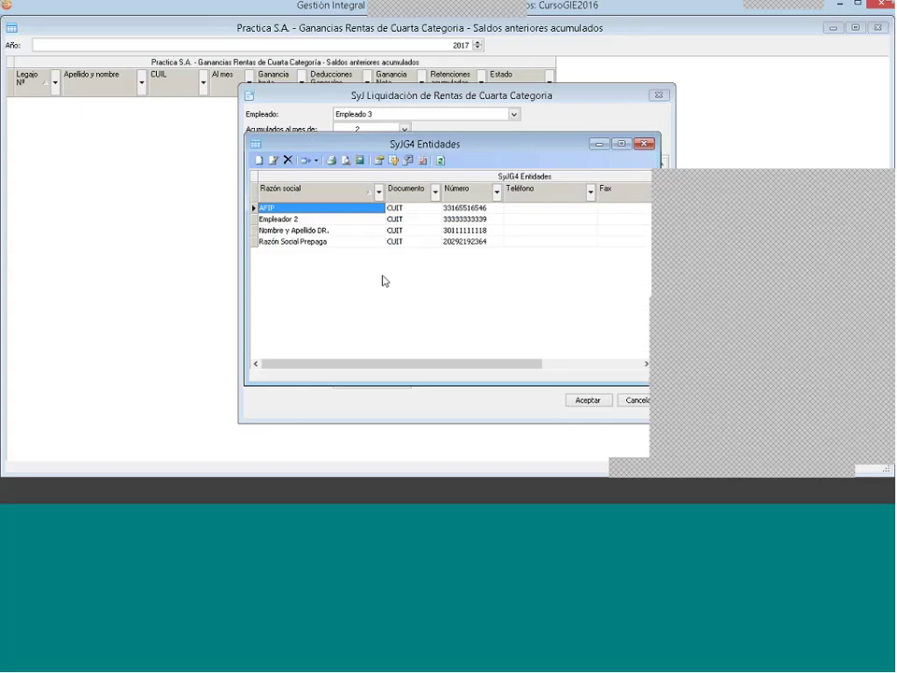
right_click(382, 280)
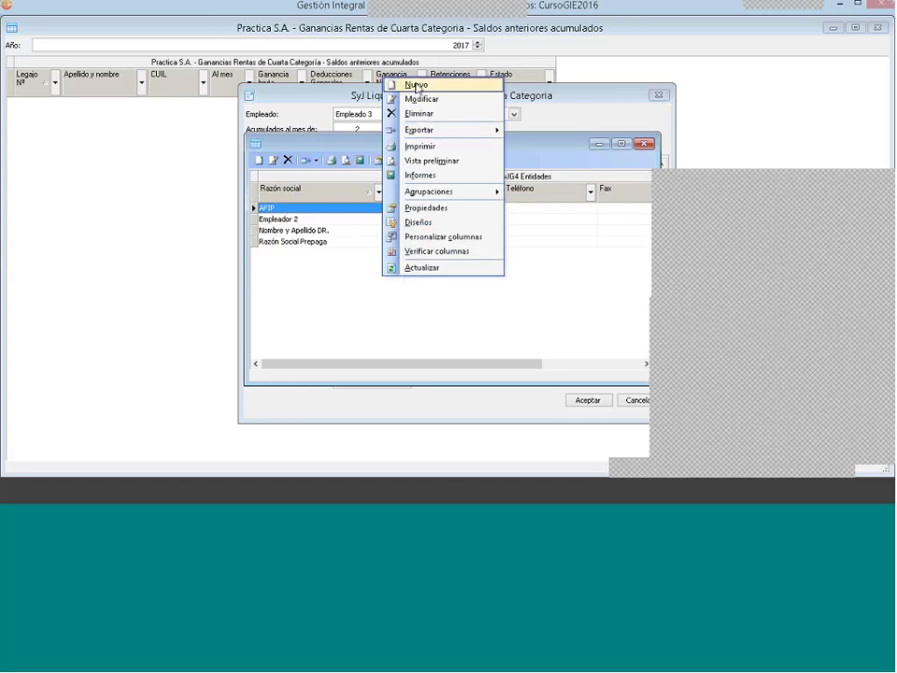
click(416, 87)
text(Prác)
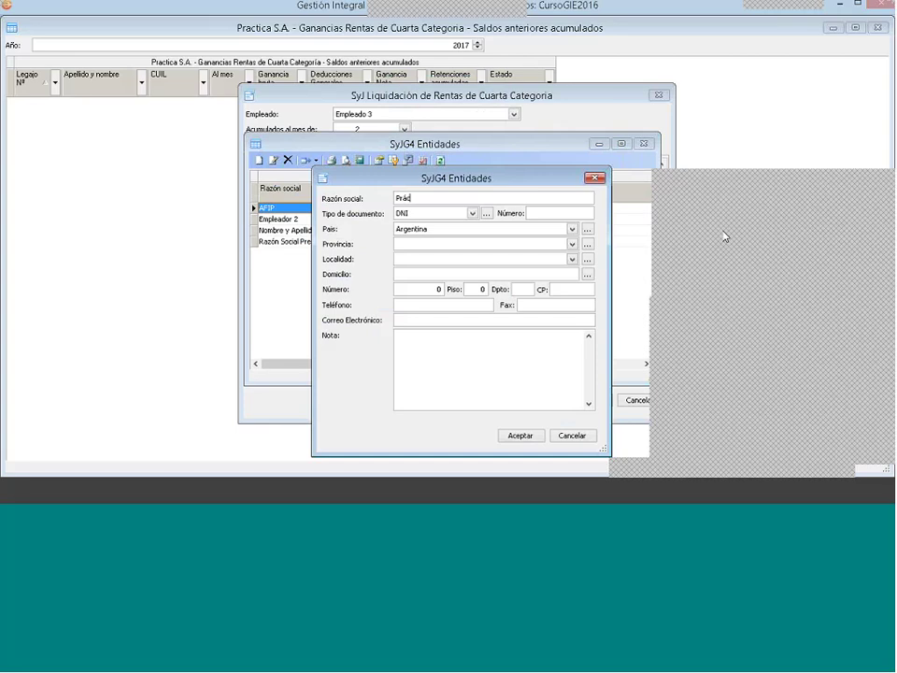
text(tica S.A.)
click(521, 436)
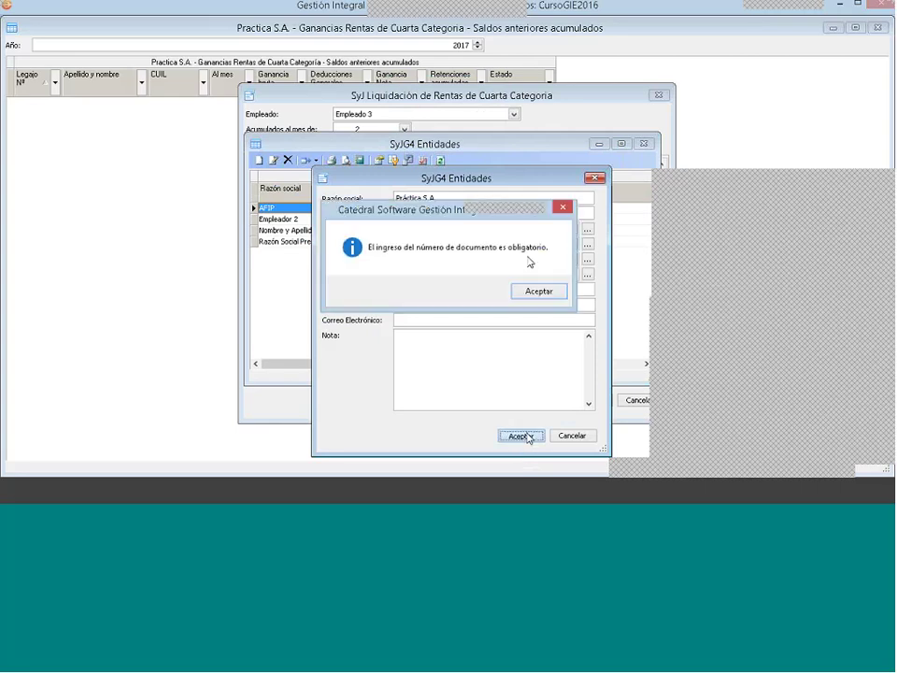
key(Return)
key(Escape)
key(Escape)
key(Tab)
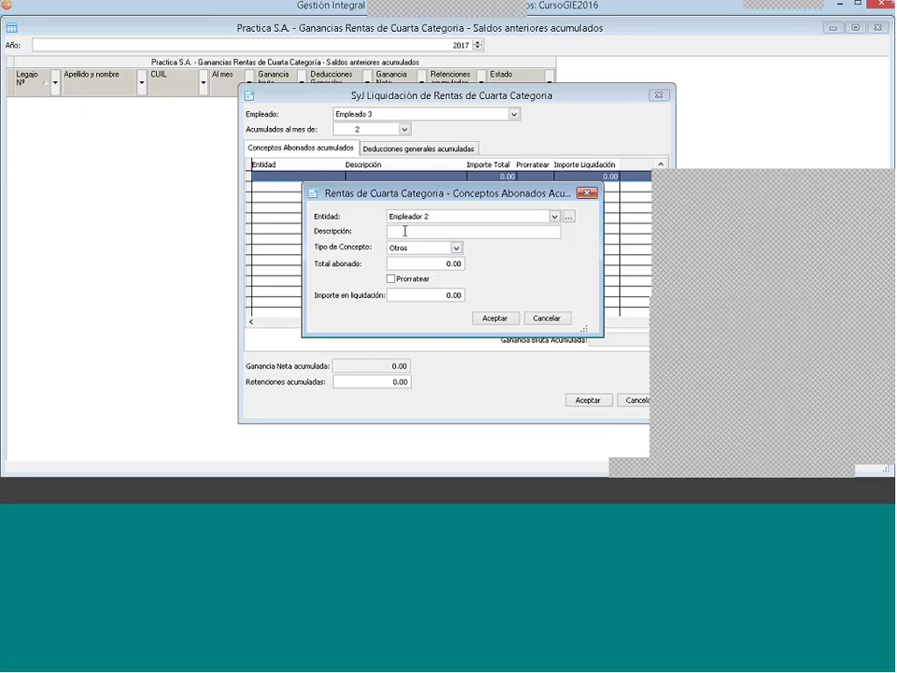
Step: Enter the description 'Ingresos acumulados' with a total paid of 140000.00 and save the concept
text(Ingresos acumulados)
click(417, 264)
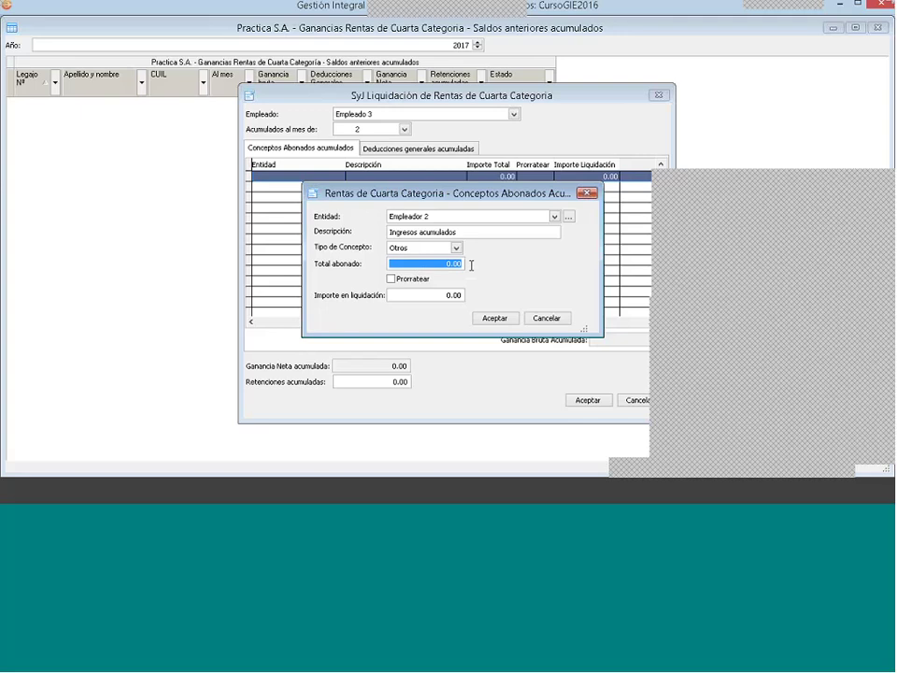
text(10)
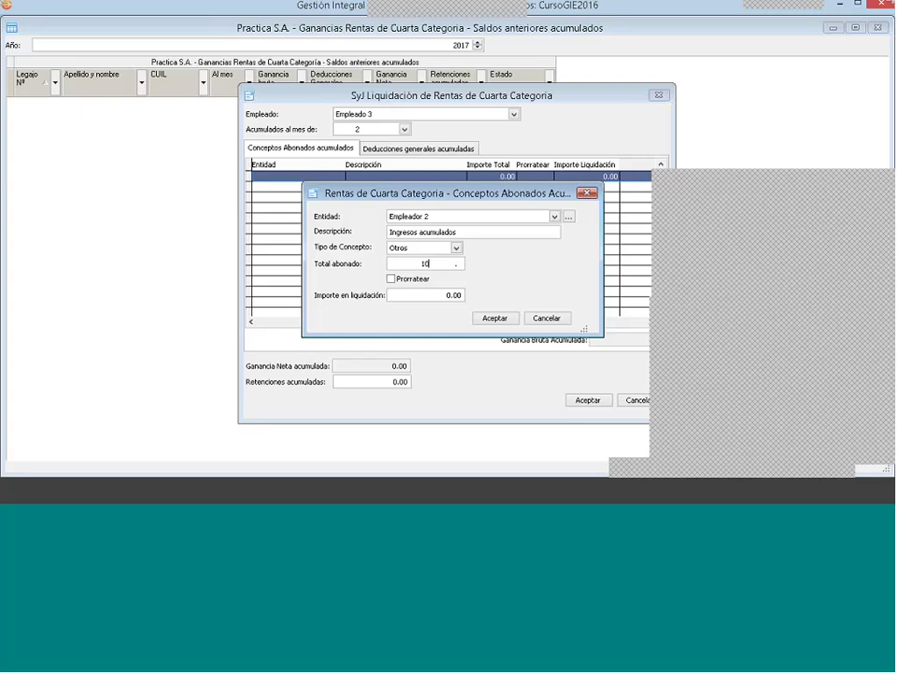
text(0)
key(Return)
text(210000)
key(Return)
text(240000)
key(Return)
click(496, 319)
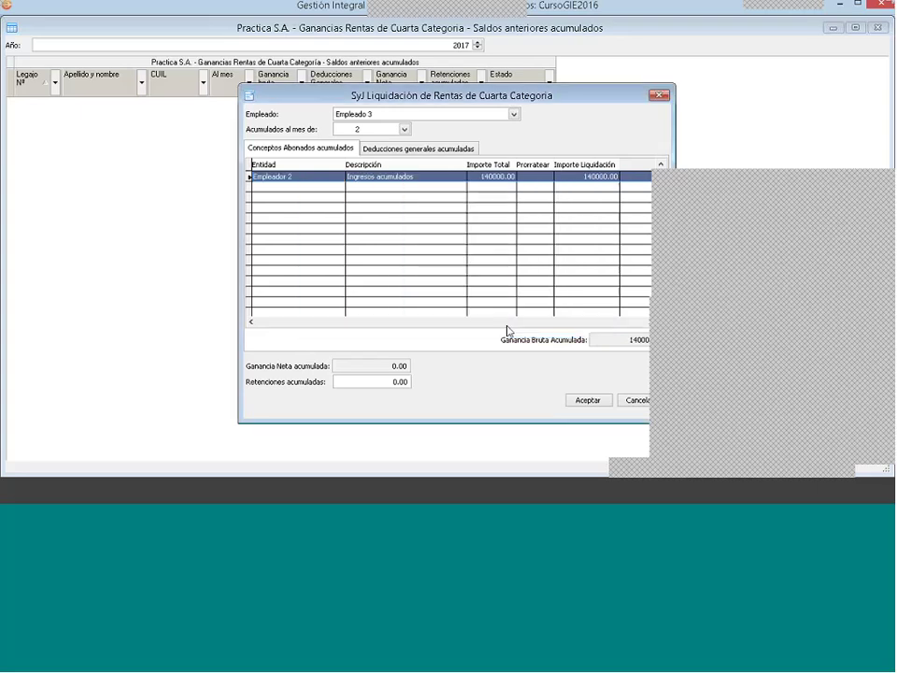
Step: Add a 10000.00 'Vacaciones' concept from Empleador 2, then show the accumulated general deductions
right_click(370, 200)
click(385, 199)
click(468, 216)
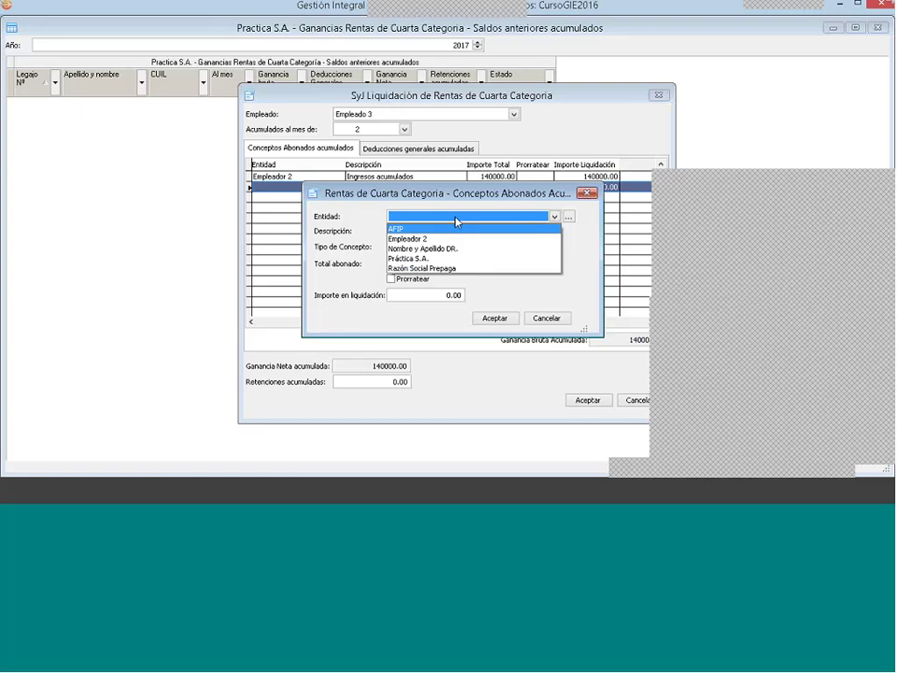
click(414, 236)
click(415, 232)
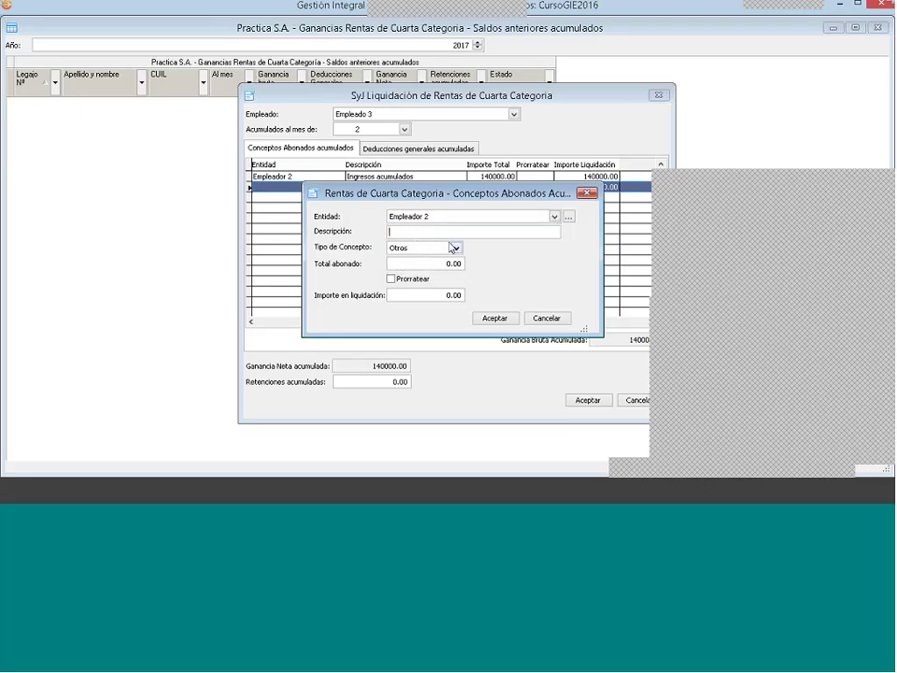
text(Vacaciones)
click(408, 262)
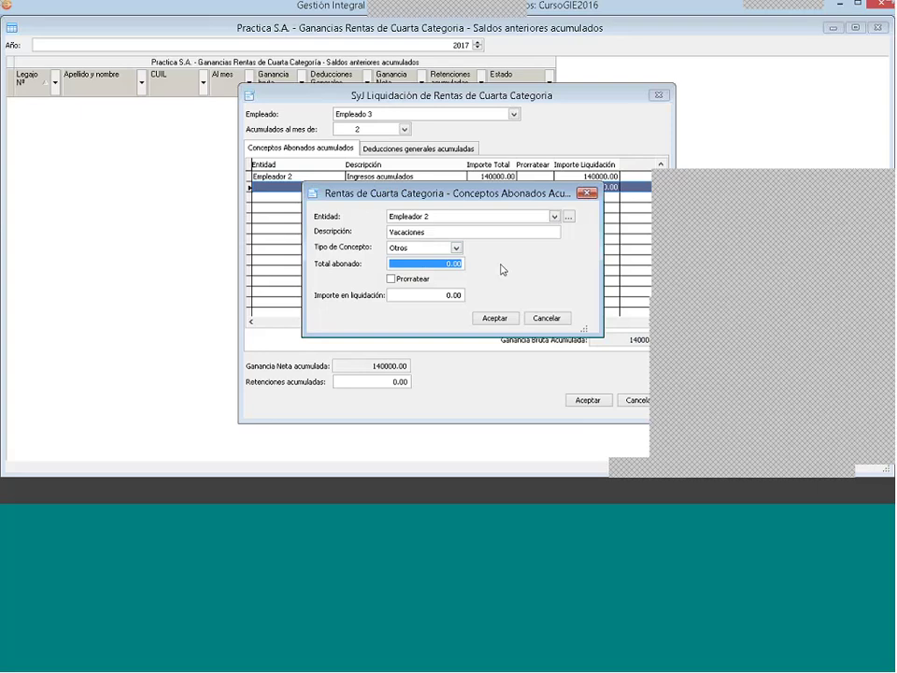
text(10000 .)
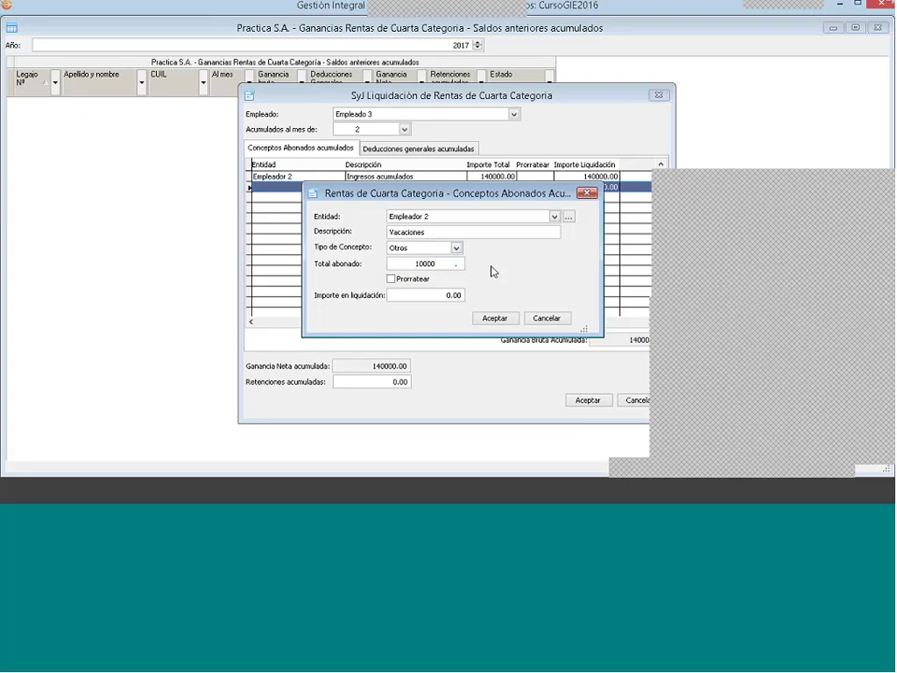
click(392, 279)
click(487, 321)
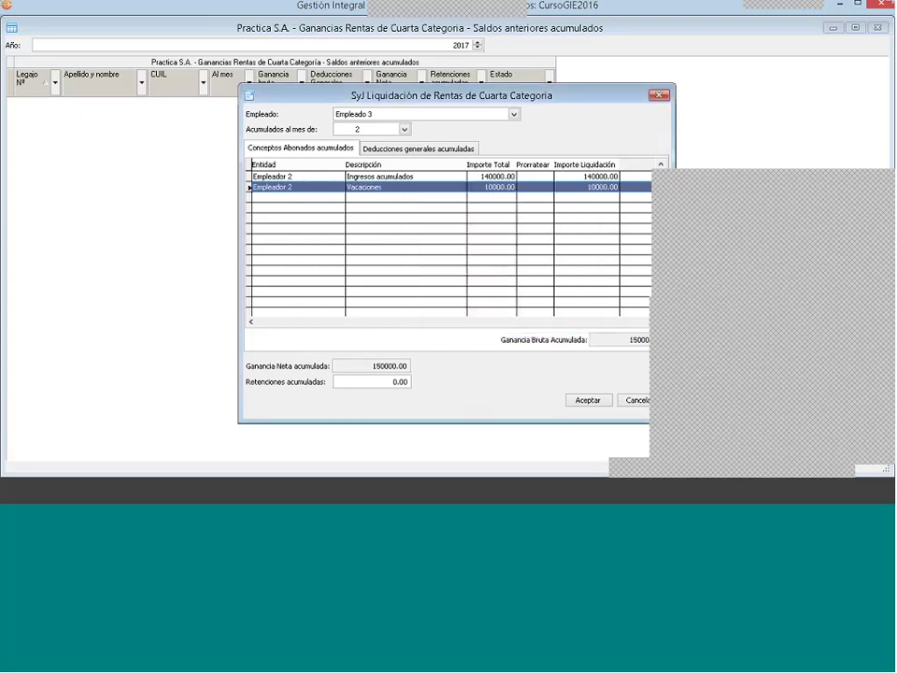
click(370, 189)
click(419, 148)
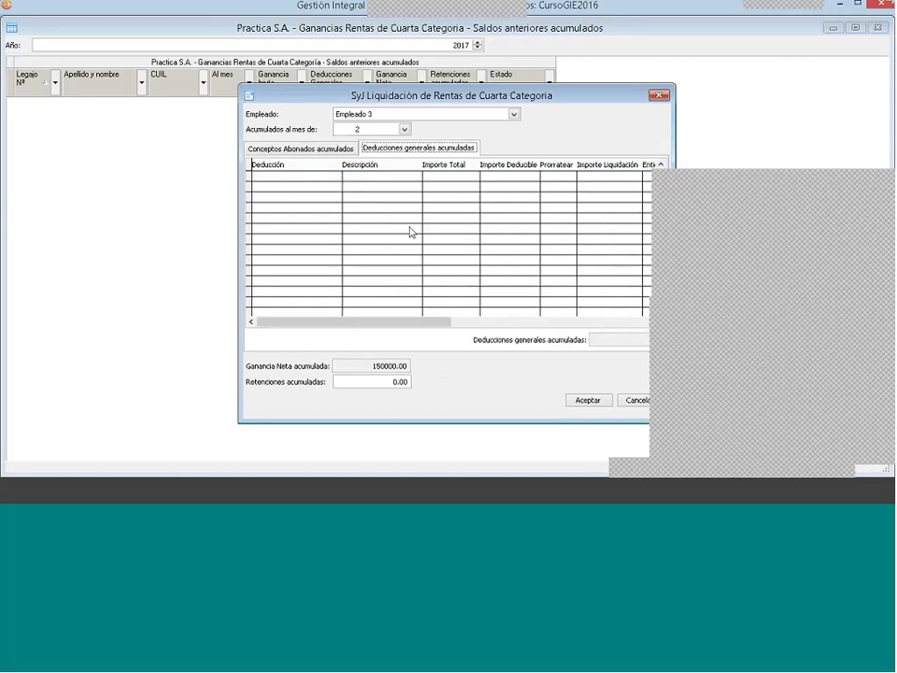
Step: Start a new general deduction of type Deducciones por recibo with entity Empleador 2
right_click(374, 187)
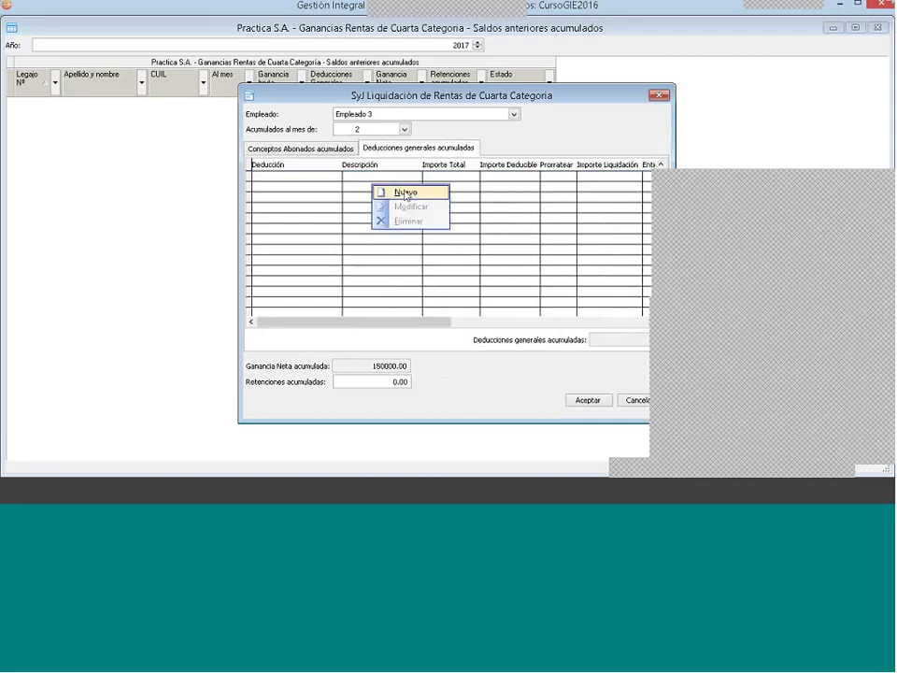
click(406, 194)
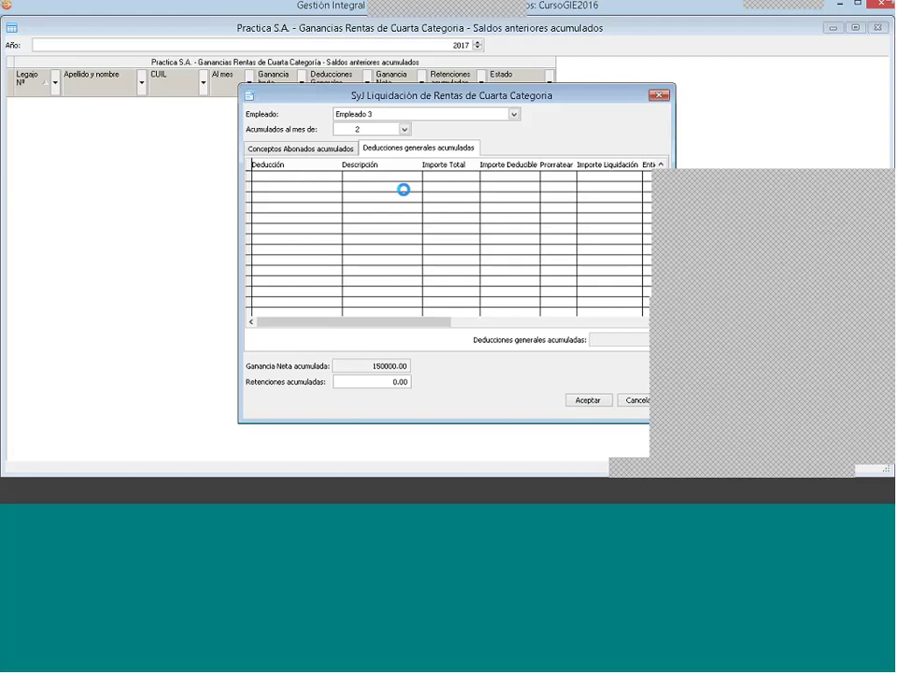
click(468, 201)
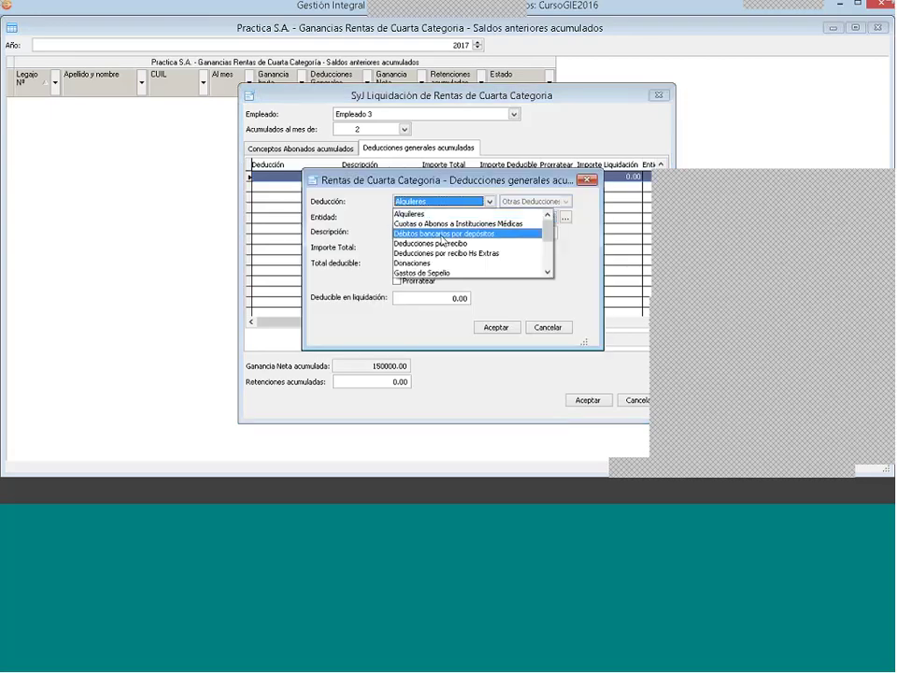
click(447, 244)
click(433, 219)
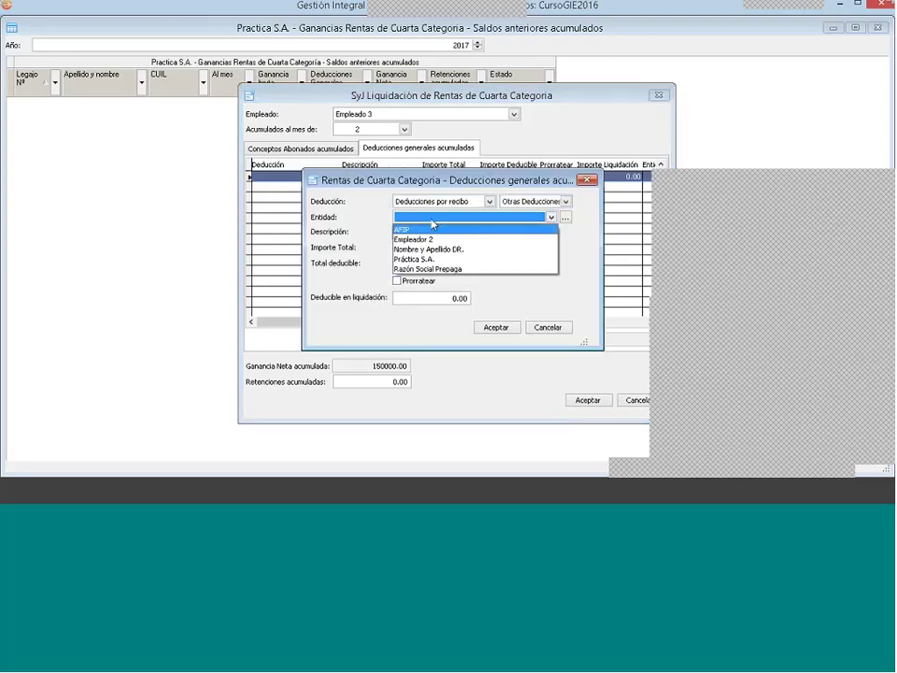
click(425, 239)
click(425, 233)
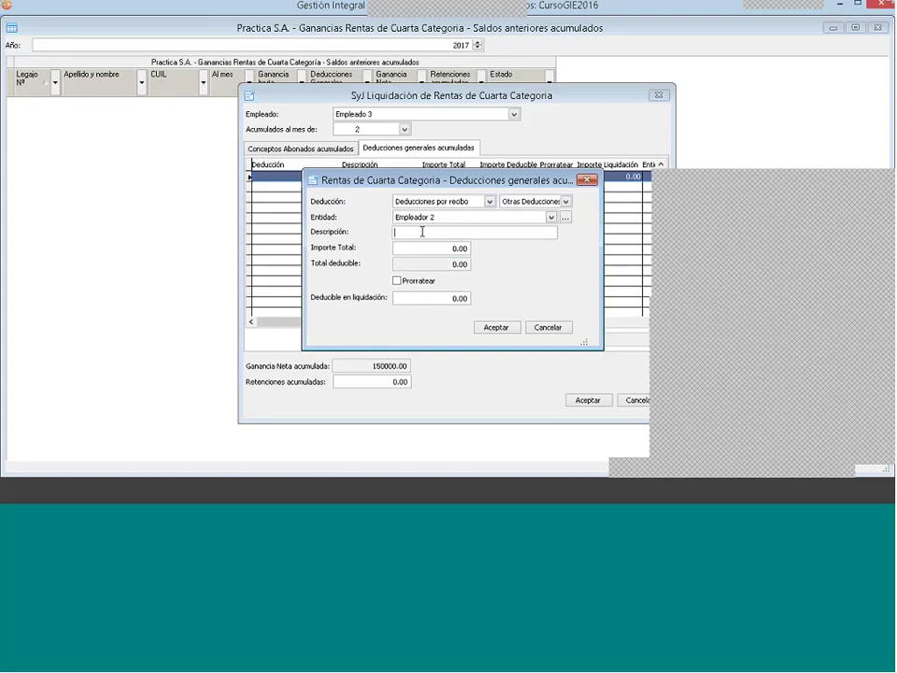
Step: Describe it as 'deducciones enero febrero' with 5000 total and deductible amounts, and save
text(deducciones enero febrero)
key(Tab)
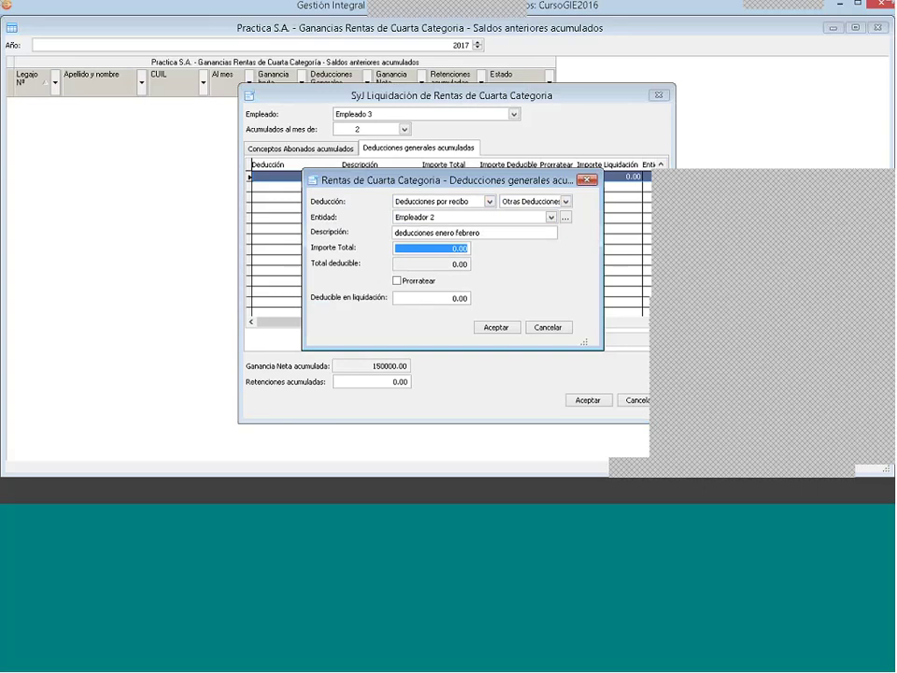
text(1000 .)
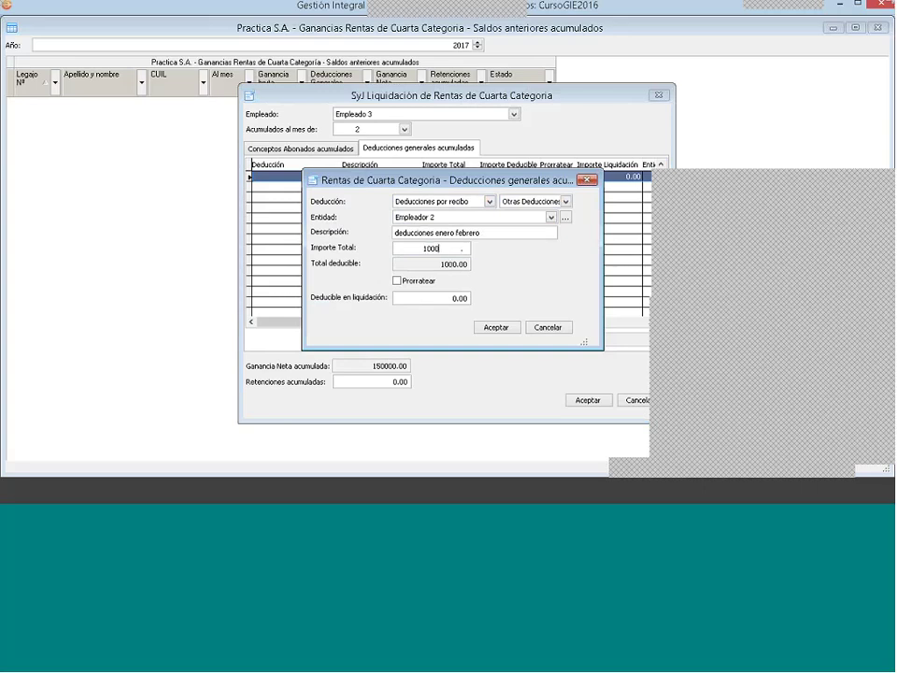
text(0)
key(BackSpace)
key(BackSpace)
key(BackSpace)
key(BackSpace)
key(BackSpace)
text(5000)
click(421, 299)
drag(421, 301, 500, 308)
text(5000)
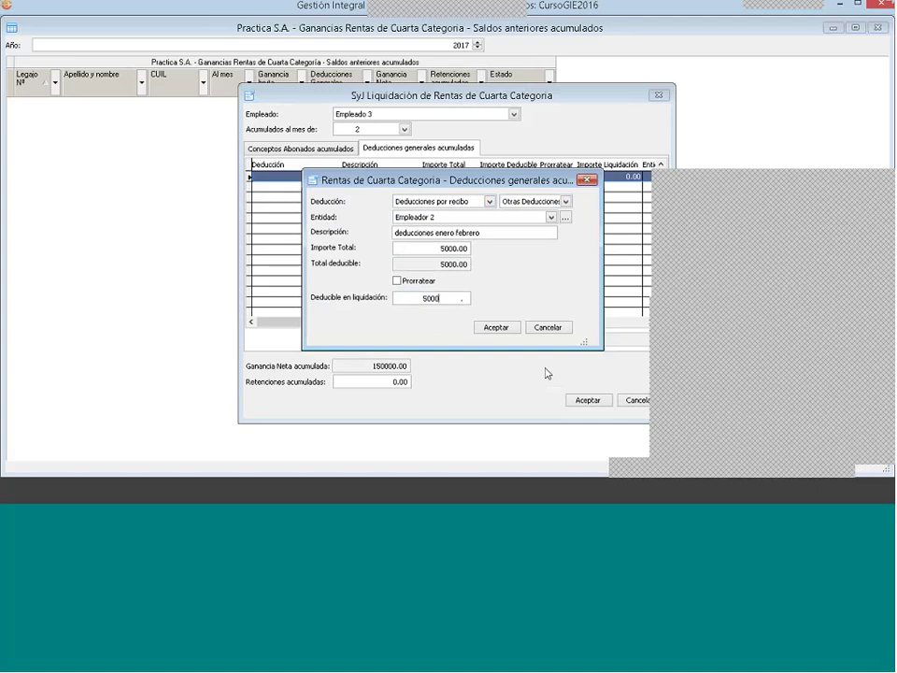
click(496, 327)
Step: Start another Deducciones por recibo deduction with entity Empleador 2
right_click(365, 193)
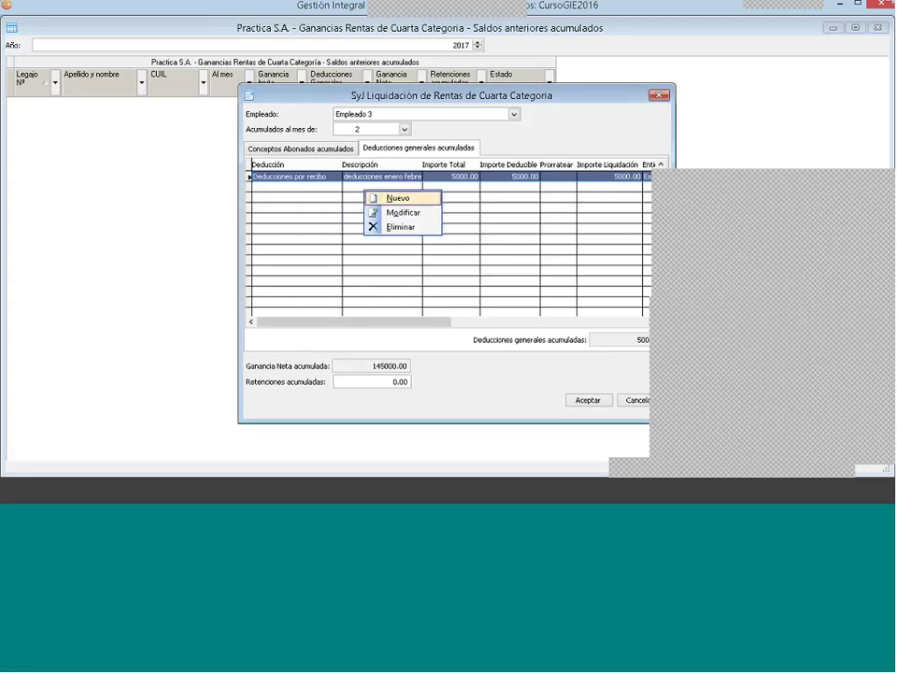
click(411, 198)
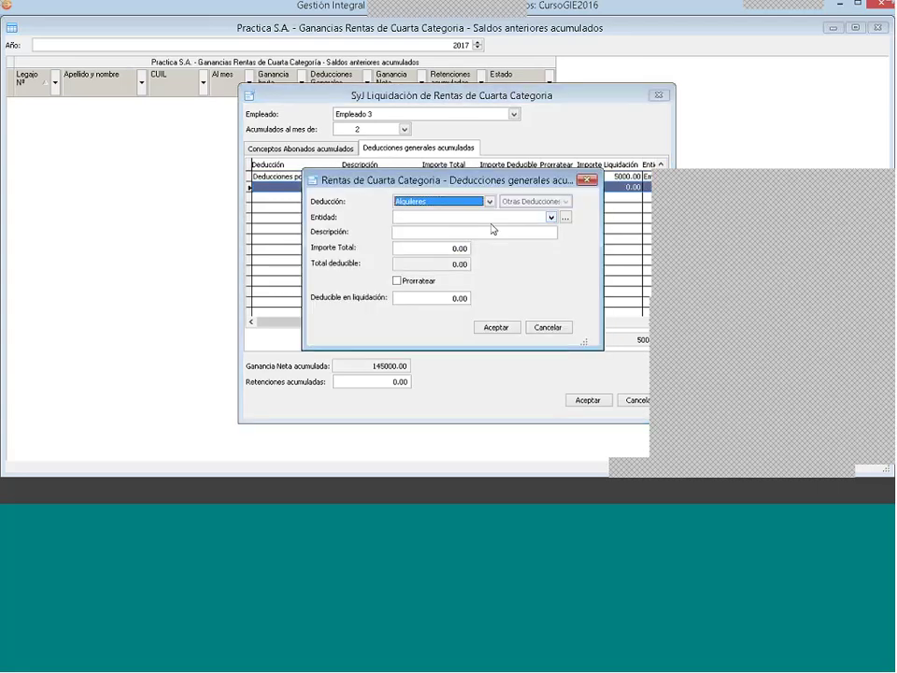
click(427, 200)
click(439, 243)
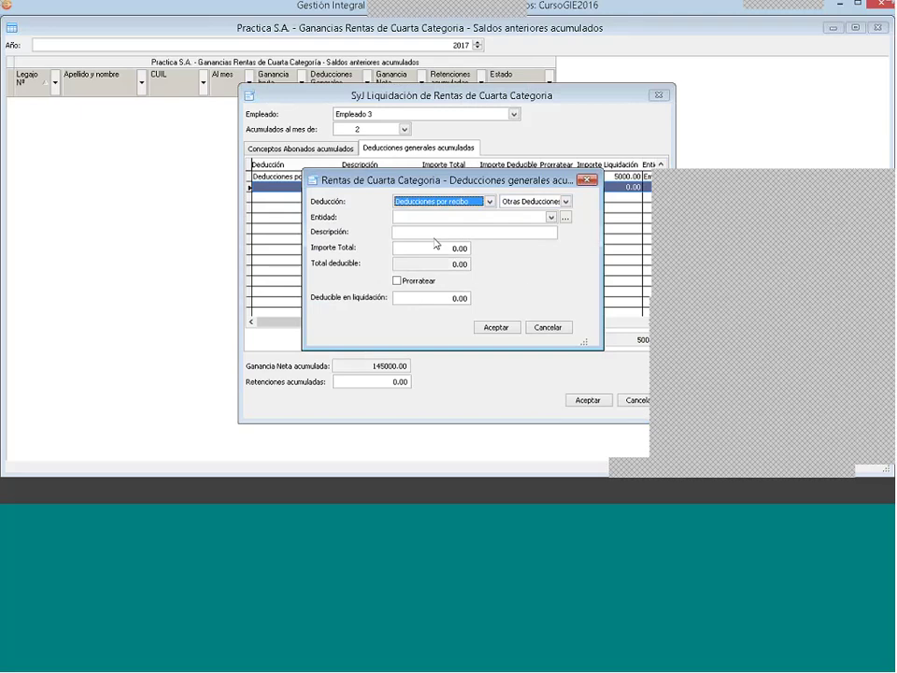
click(435, 216)
click(427, 241)
click(419, 233)
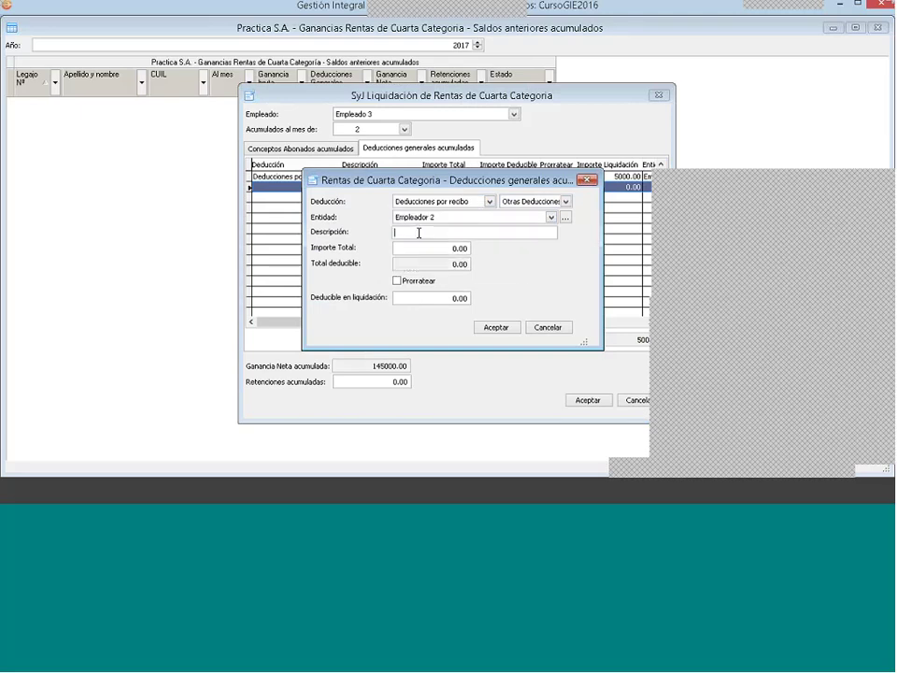
Step: Describe it as 'Deducciones vac feb' with 1000 total and deductible amounts, and save
double_click(418, 233)
text(Ded)
text(u)
text(cciones)
text( va)
text(c enero)
key(BackSpace)
key(BackSpace)
key(BackSpace)
key(BackSpace)
key(BackSpace)
text(feb)
key(Tab)
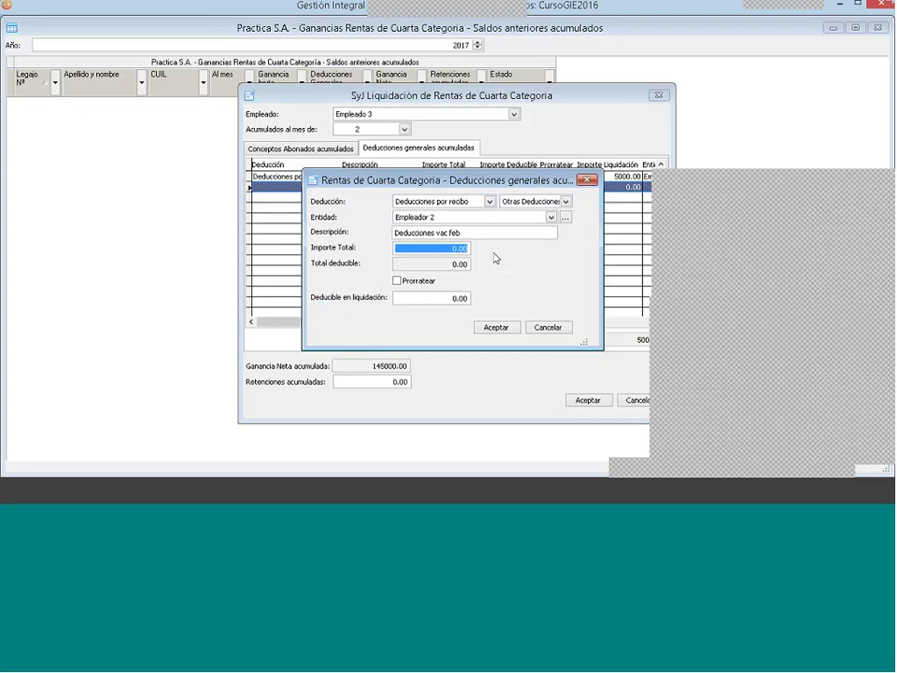
text(1000 .)
key(Tab)
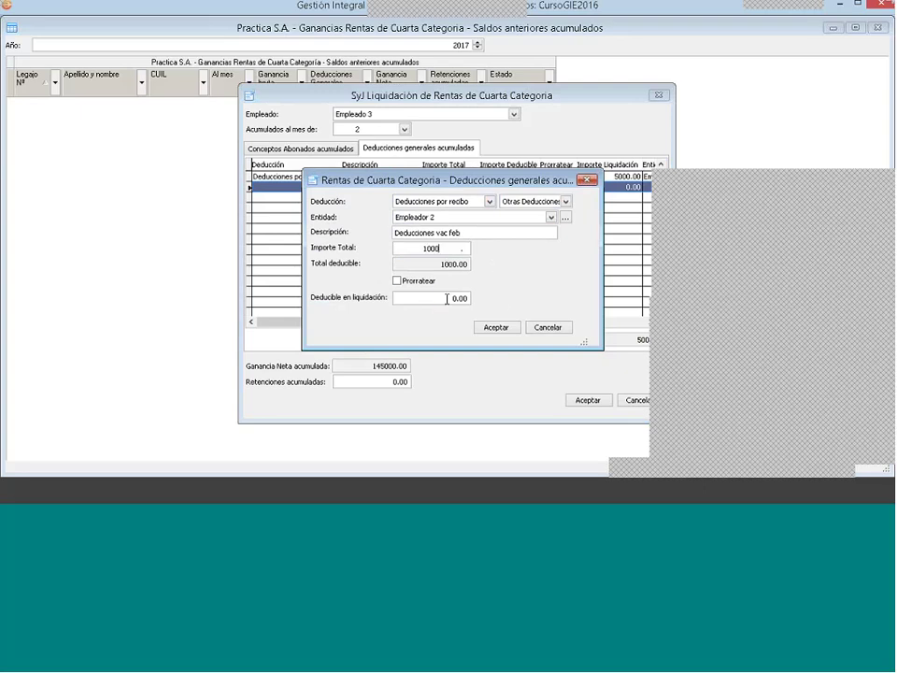
text(1000)
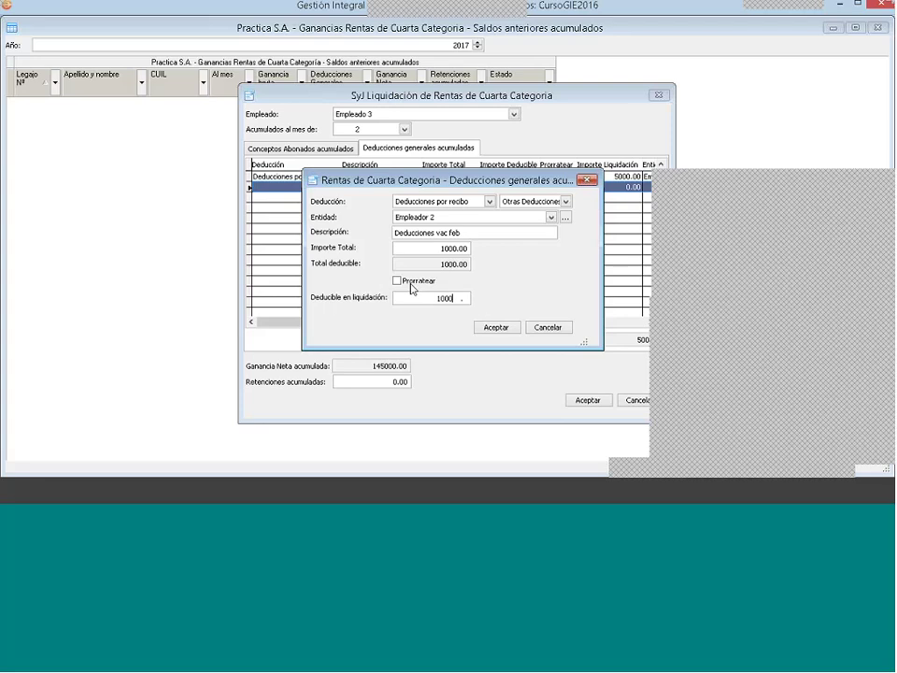
click(412, 282)
click(495, 328)
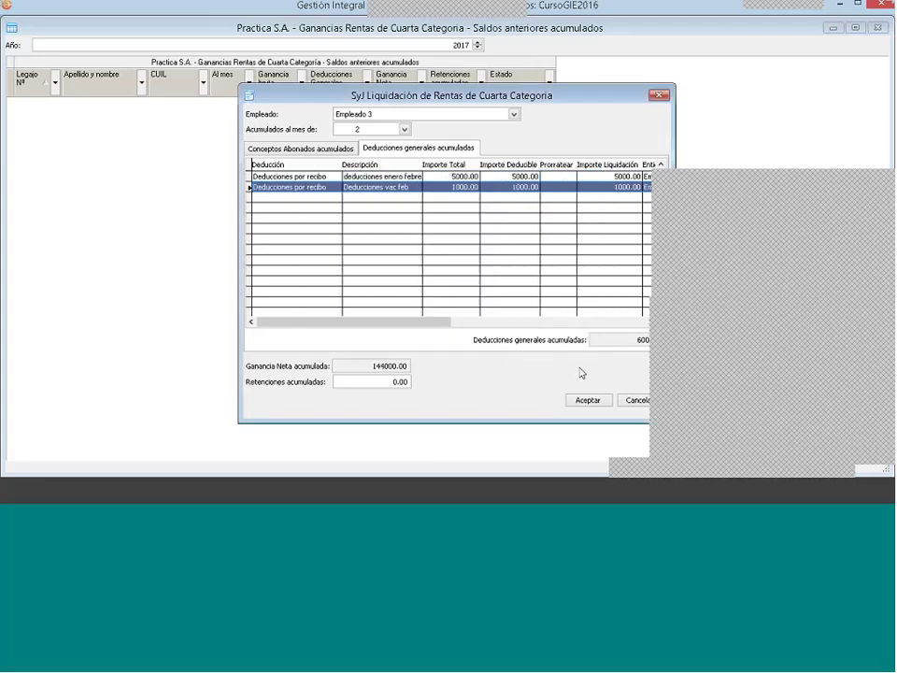
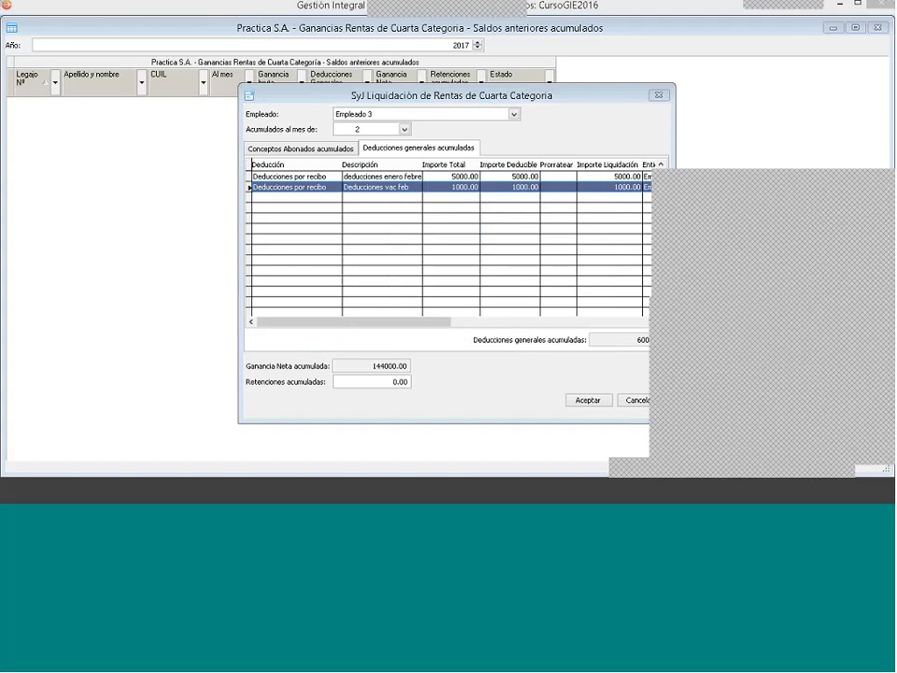
Step: Look over the accumulated paid concepts and general deductions, then enter 2000 as accumulated withholdings
click(321, 155)
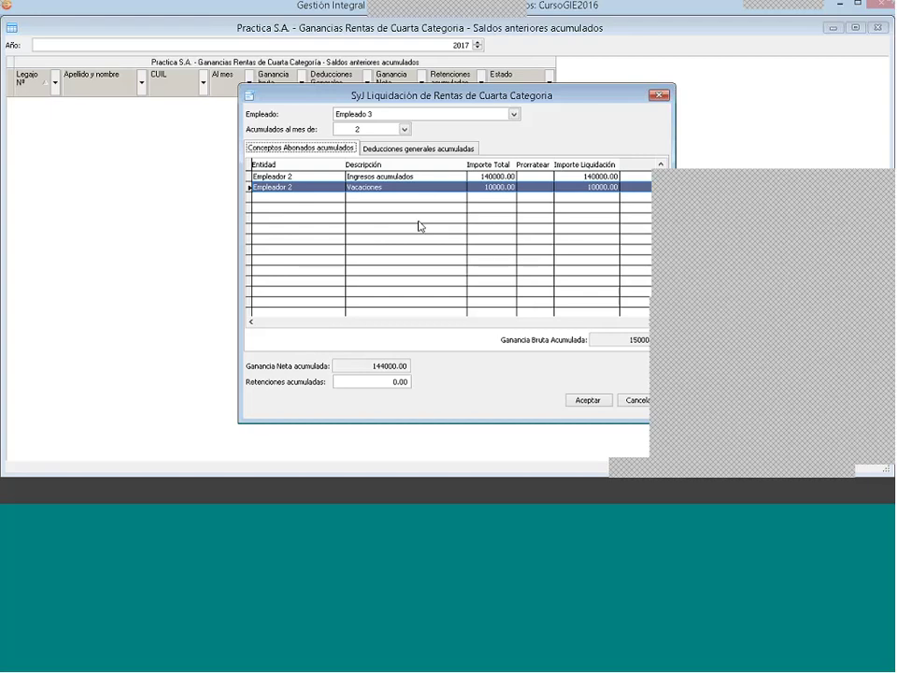
click(388, 152)
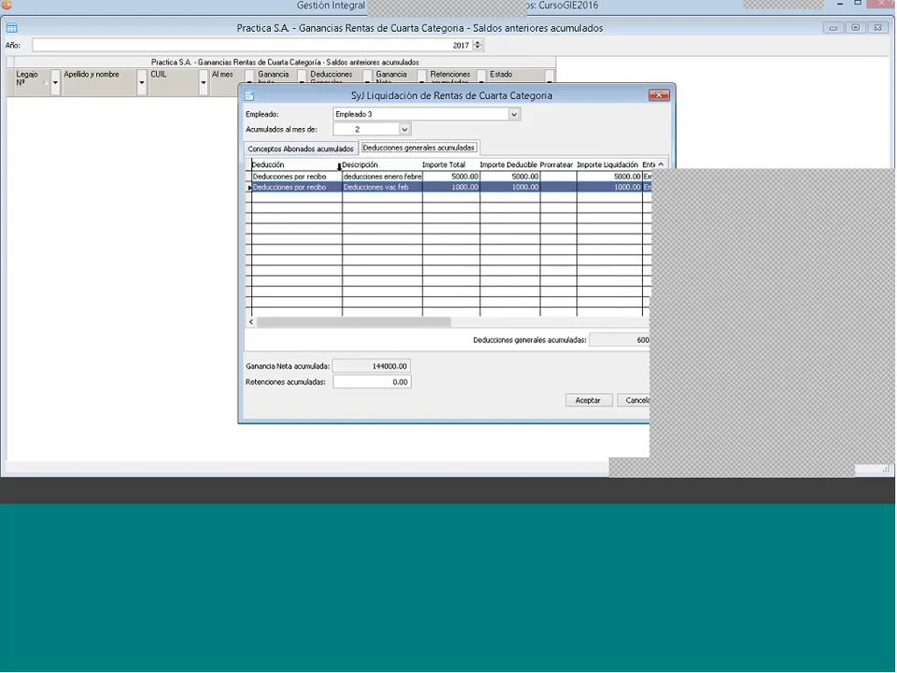
click(275, 149)
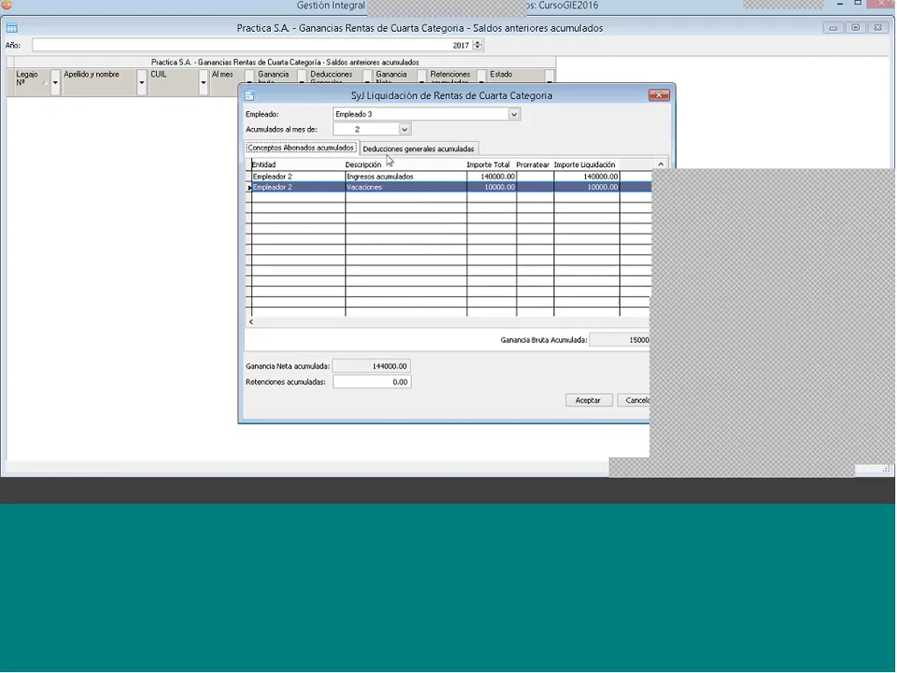
click(387, 381)
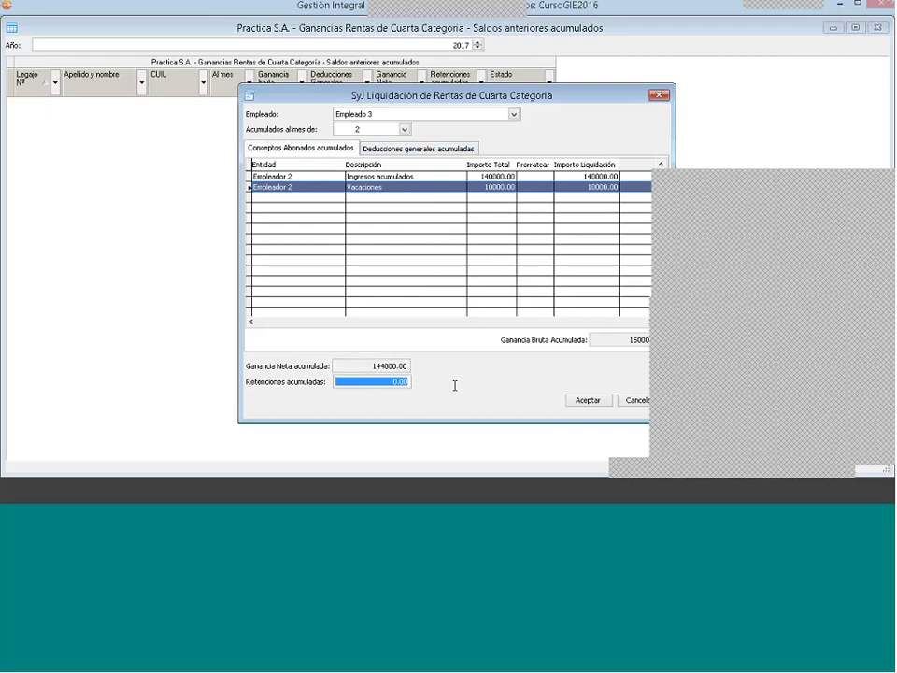
text(2000 .)
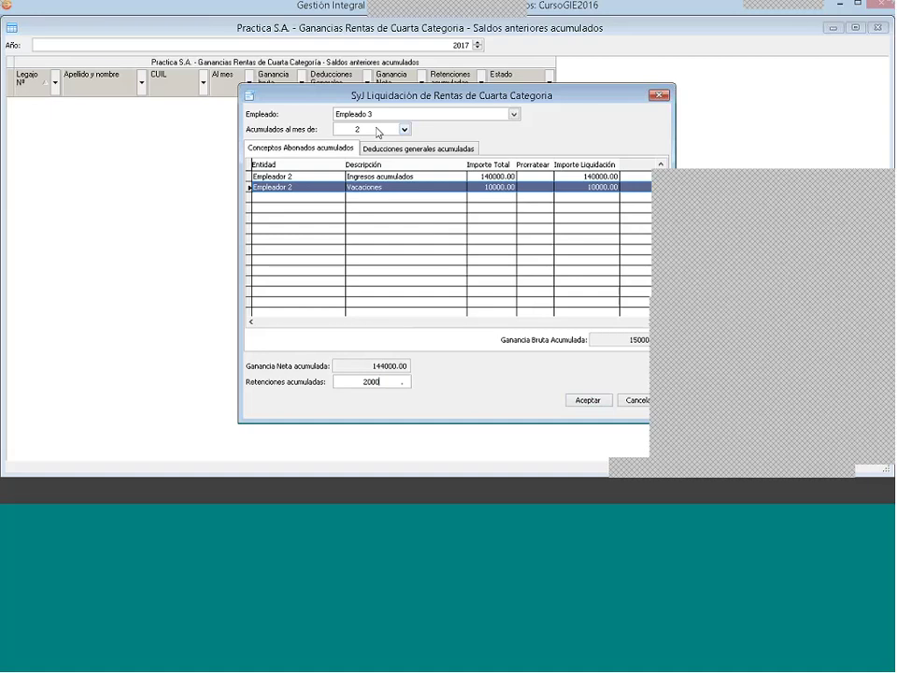
Step: Save Empleado 3's February prior balances, check its liquidation status, and close the Saldos anteriores acumulados window
click(585, 399)
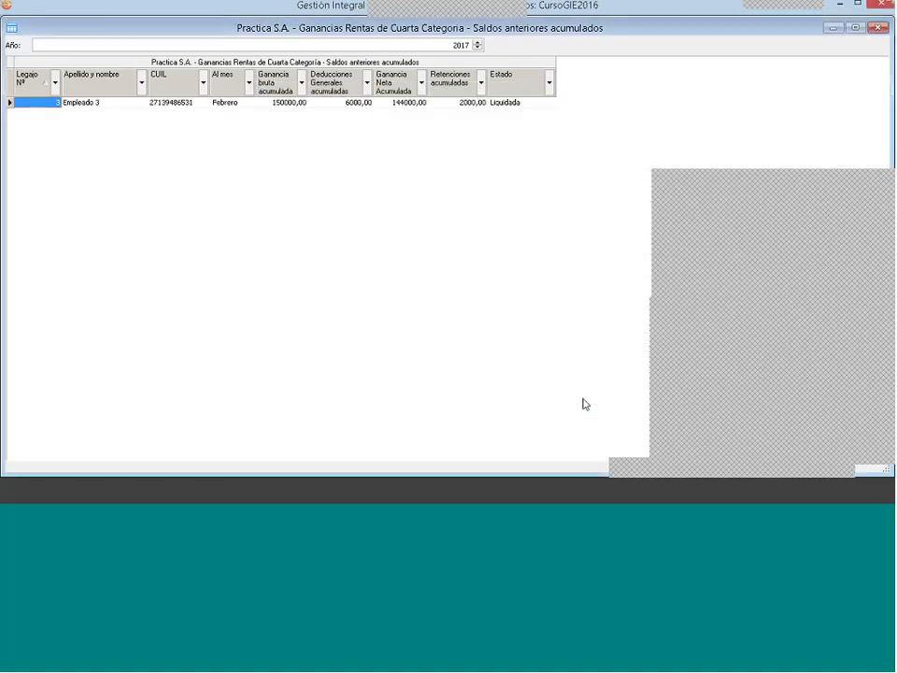
click(510, 103)
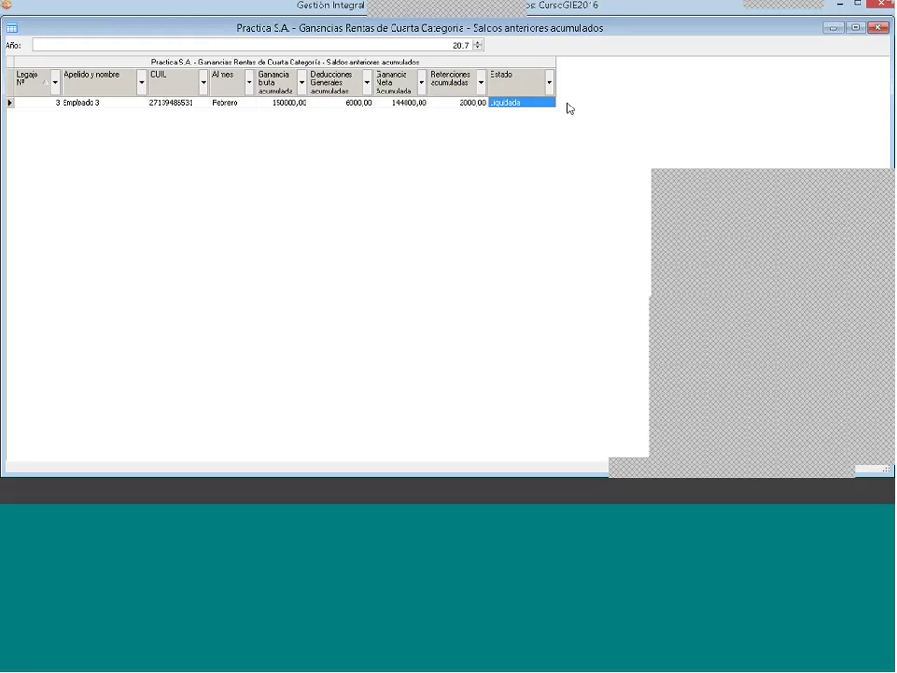
click(876, 27)
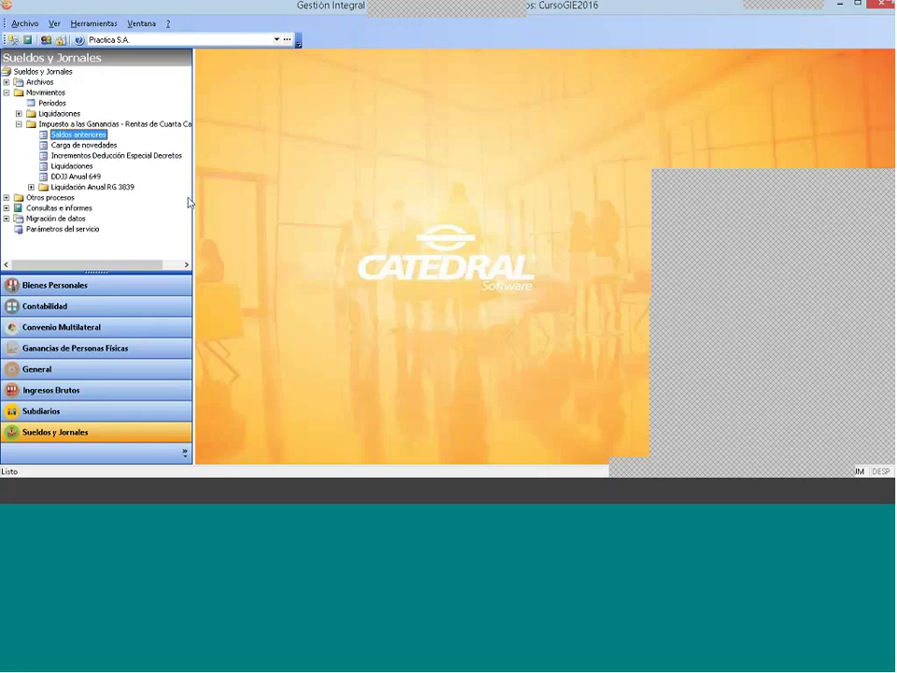
Step: In Carga de novedades, mark only Empleado 3 for processing in period 3-2017
click(80, 146)
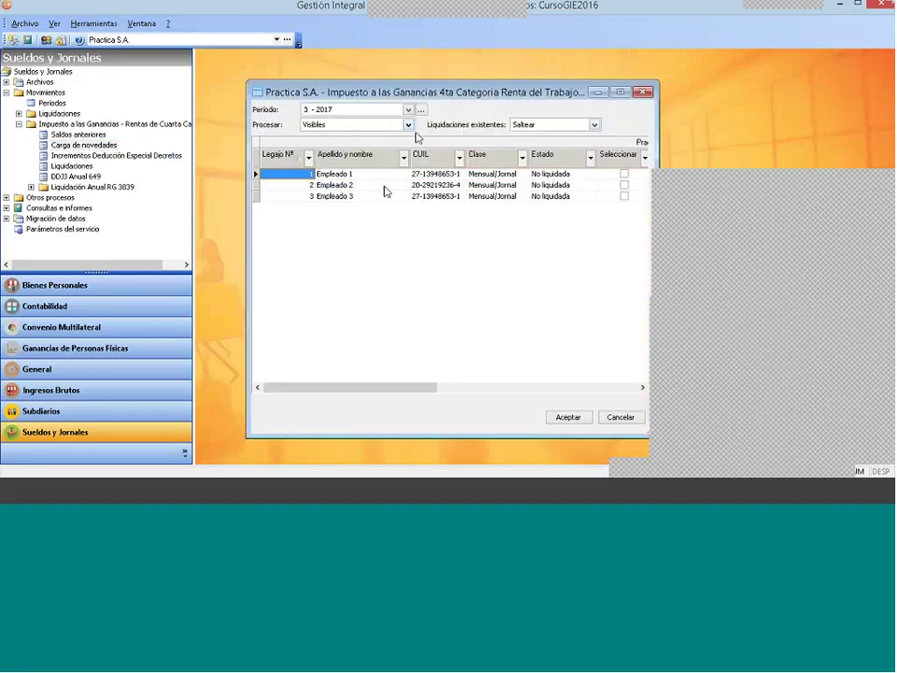
click(624, 196)
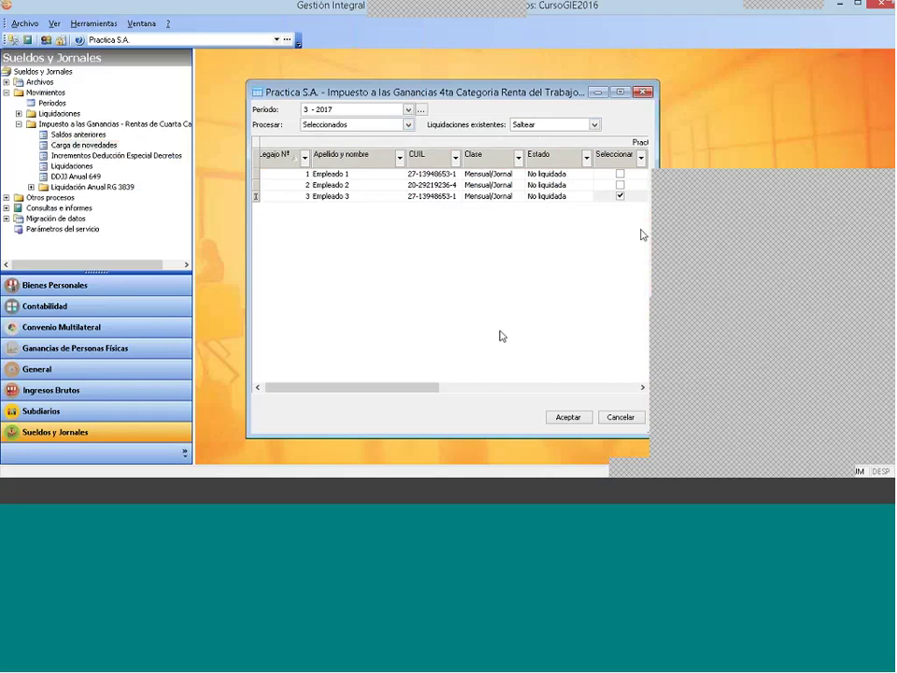
key(space)
click(360, 125)
click(322, 146)
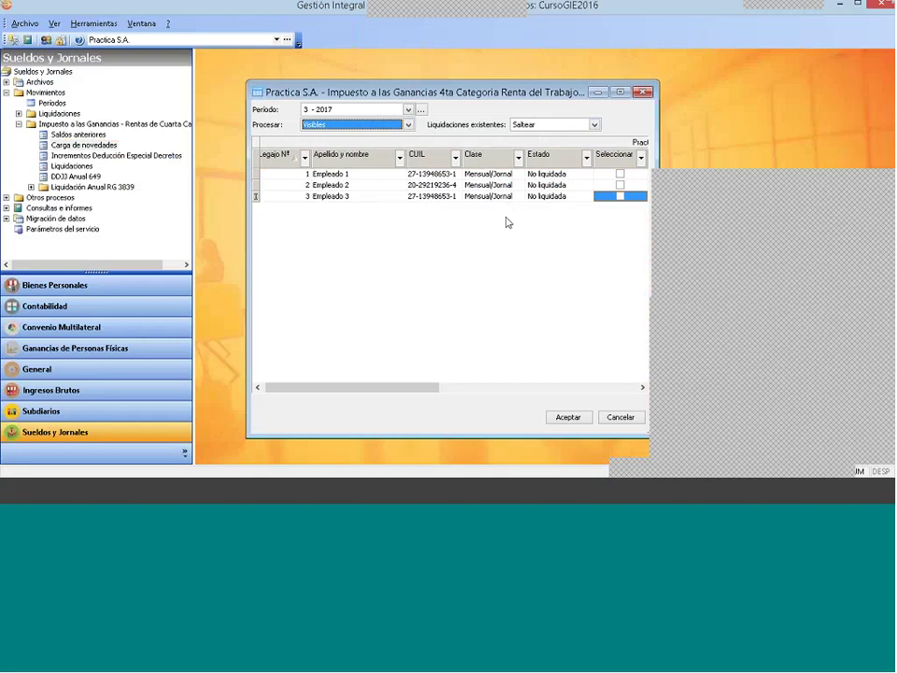
click(621, 196)
Step: Add paid concept OS Prepaga for 4000 from Razón Social Prepaga to Empleado 3's novedades
click(568, 417)
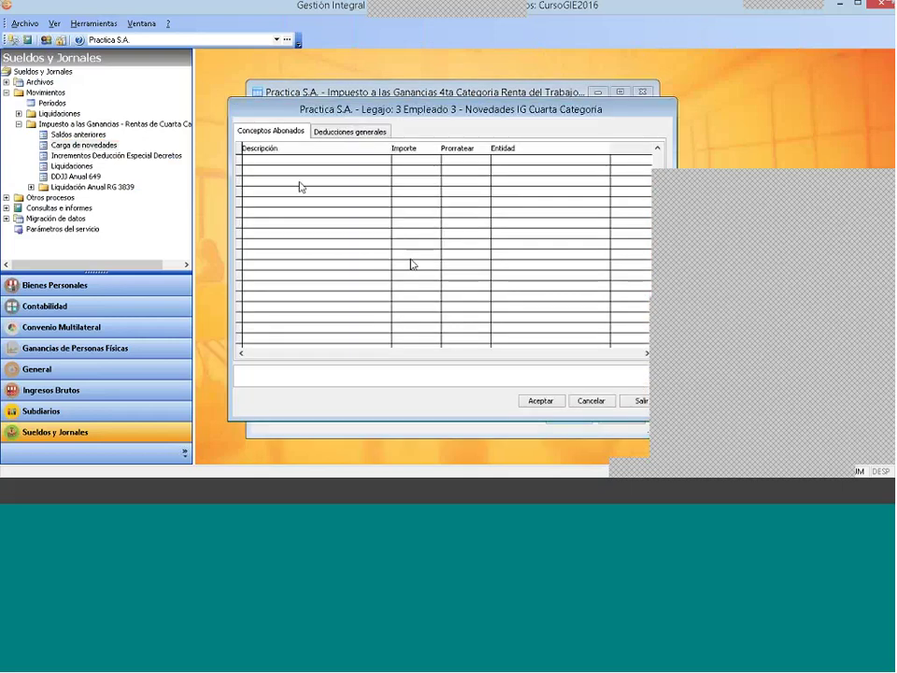
right_click(298, 178)
click(327, 178)
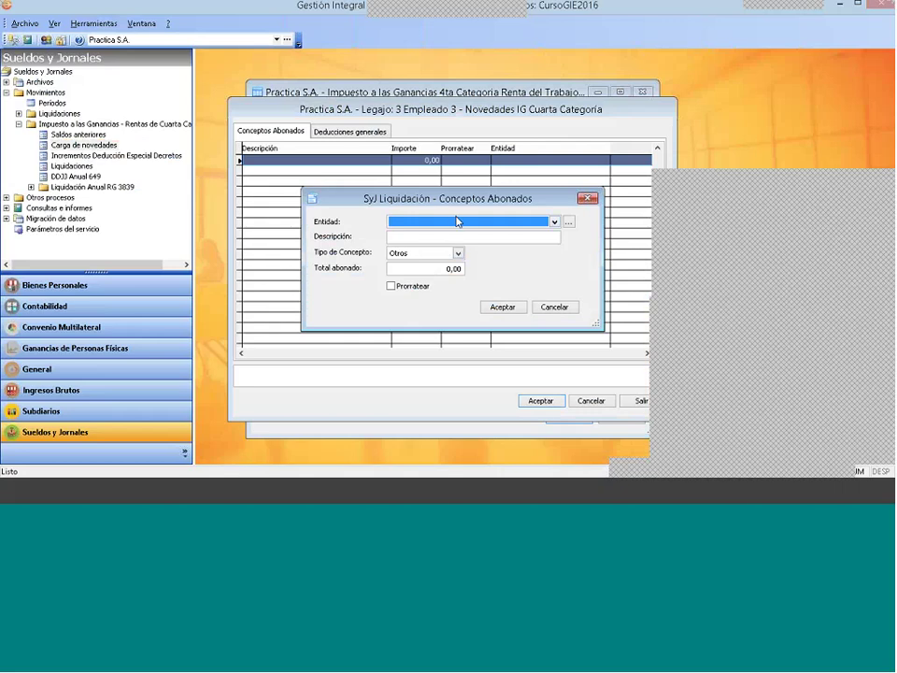
click(434, 221)
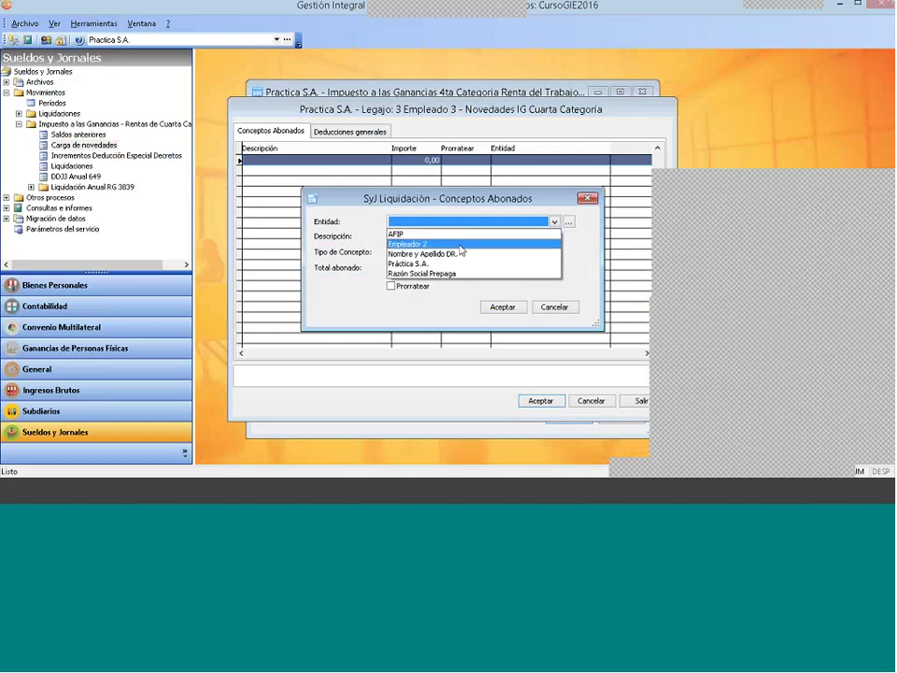
click(436, 273)
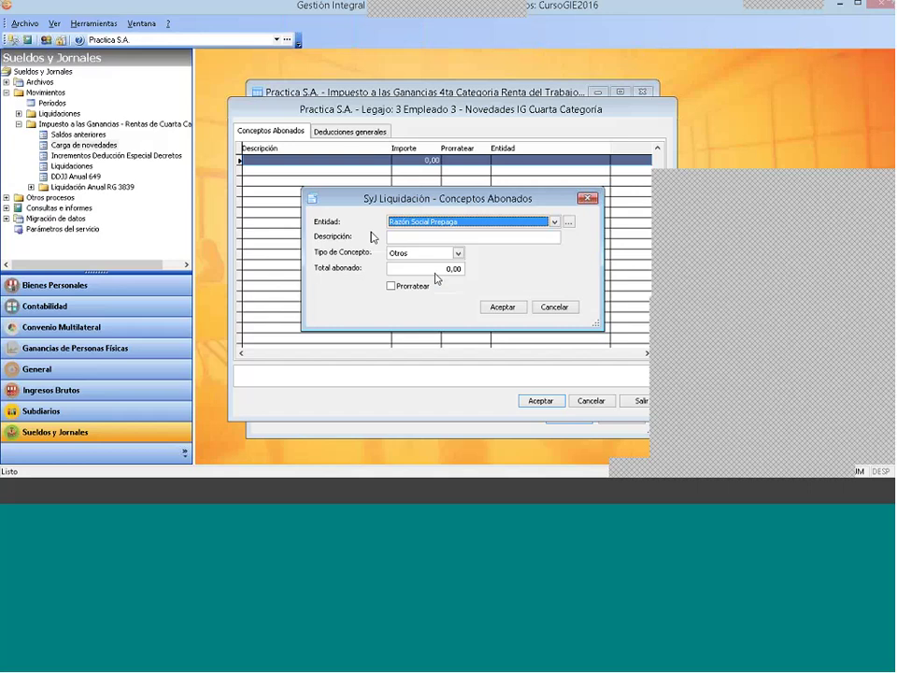
click(404, 238)
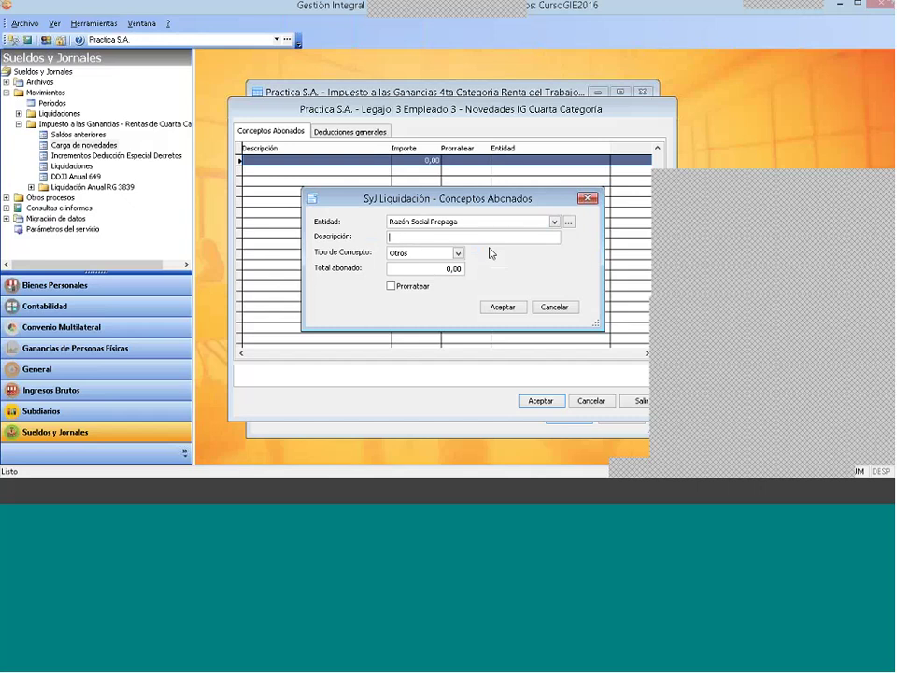
text(O)
key(shift+End)
key(End)
text(S Prepaga)
click(404, 268)
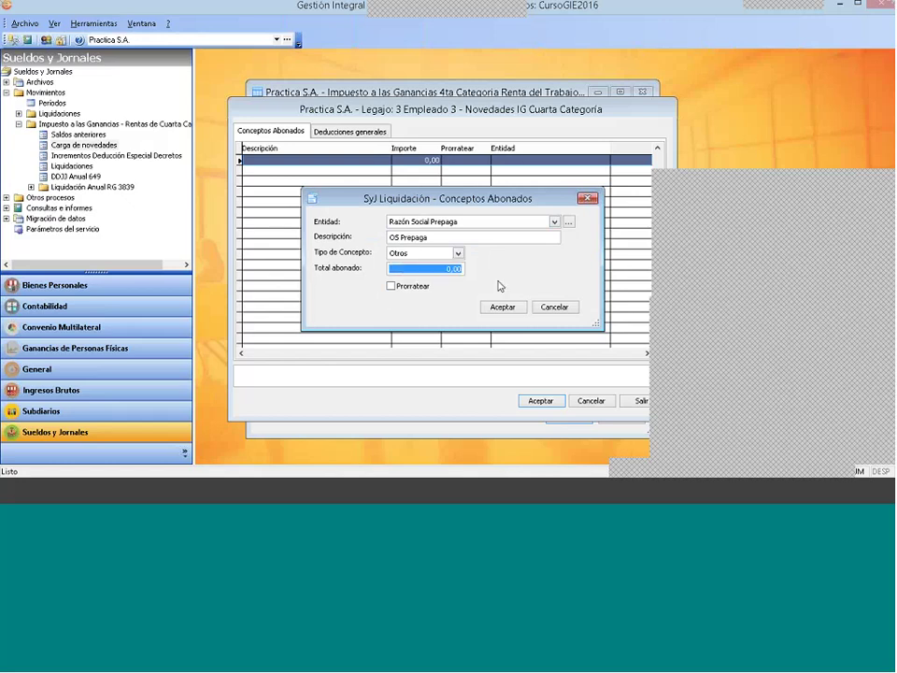
text(4000 ,)
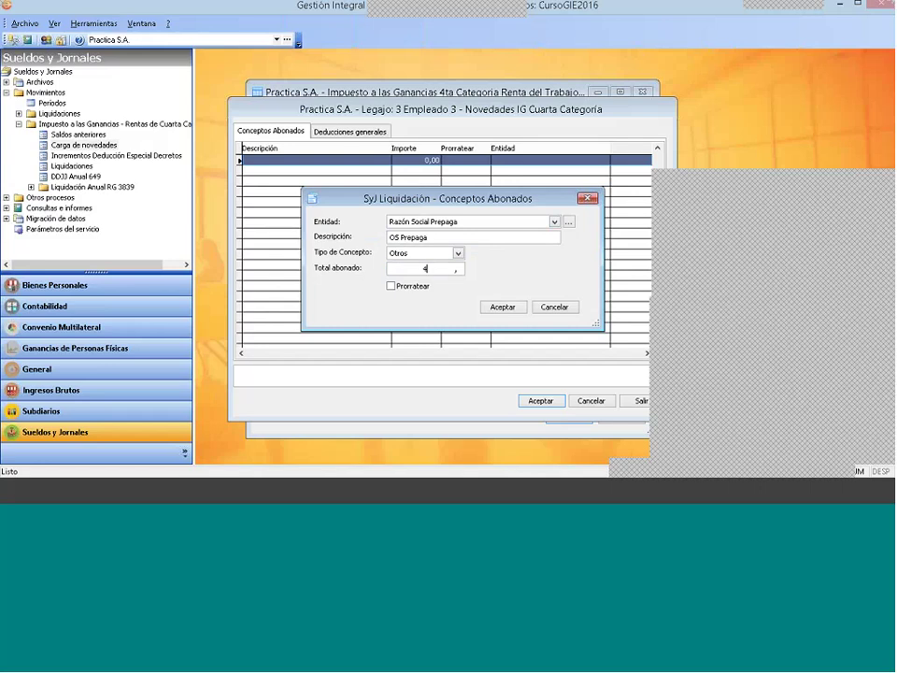
click(502, 305)
Step: Delete the OS Prepaga row and switch to the general deductions page
right_click(306, 159)
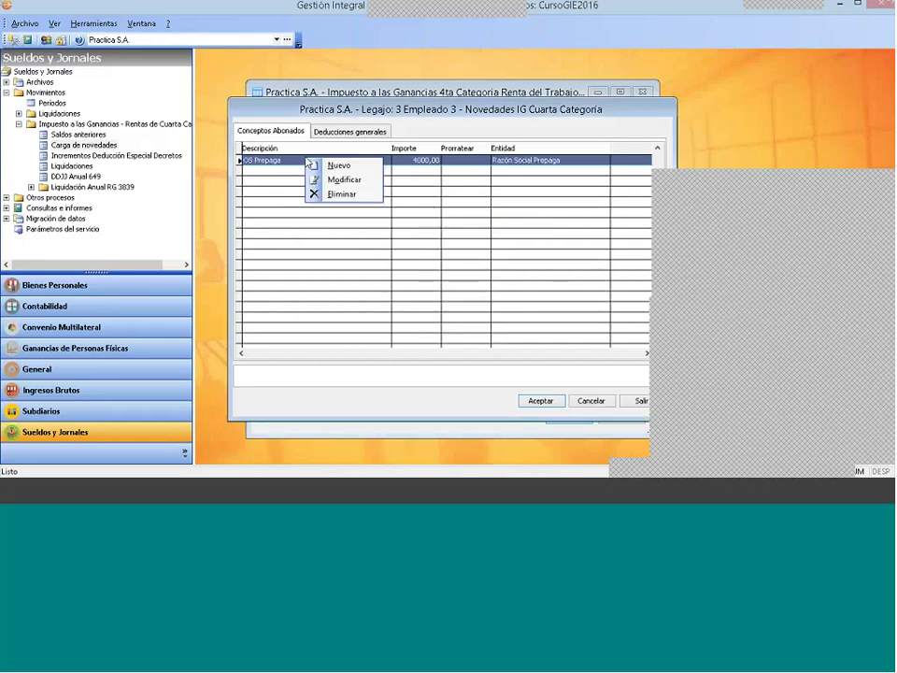
click(338, 194)
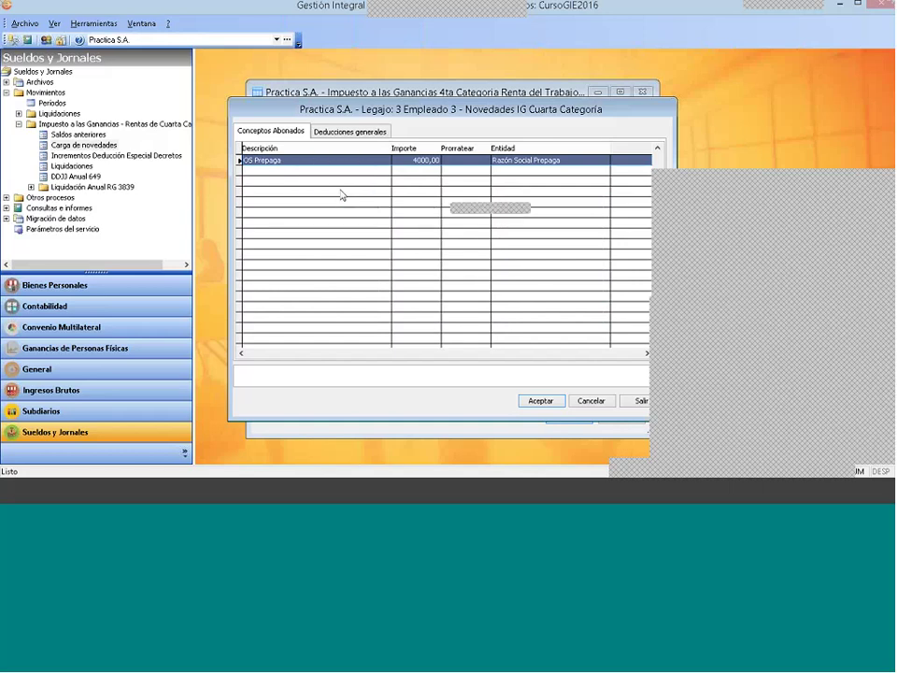
click(449, 293)
click(362, 133)
Step: Start a Cuotas o Abonos a Instituciones Médicas deduction with entity Razón Social Prepaga
right_click(341, 176)
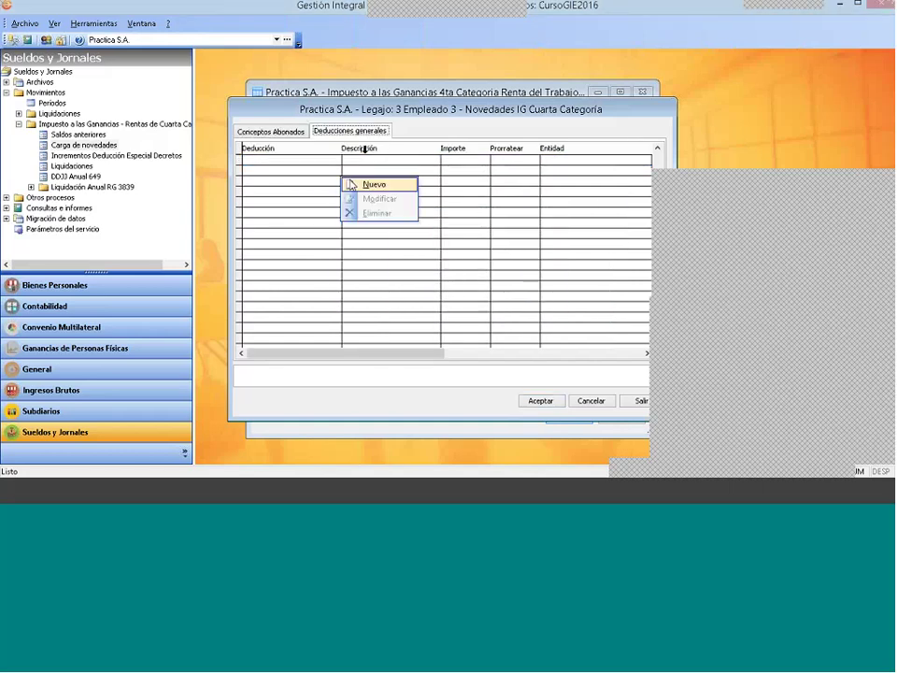
click(366, 184)
click(494, 219)
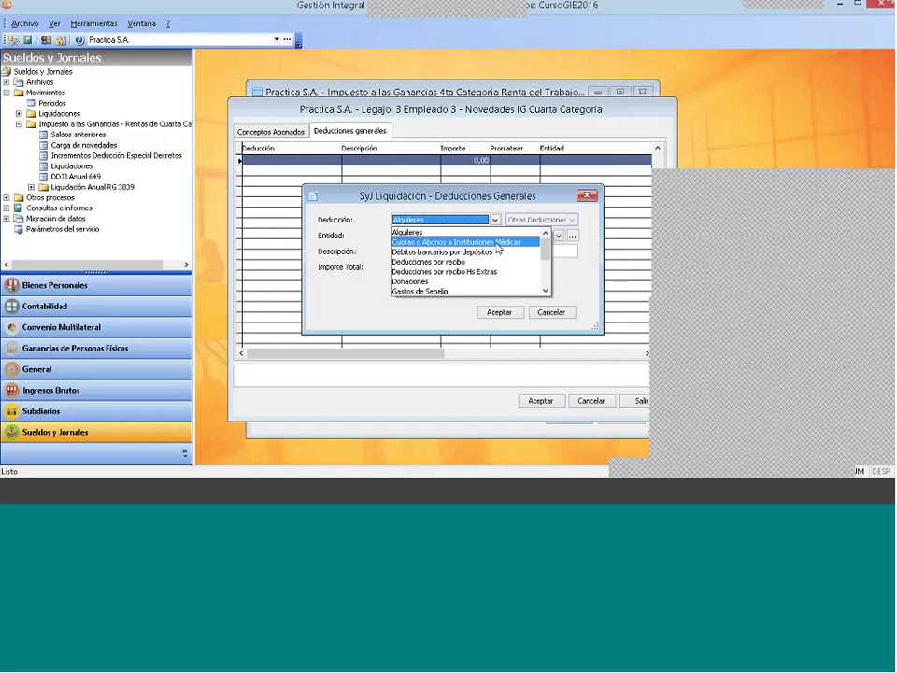
click(548, 291)
click(547, 291)
click(547, 290)
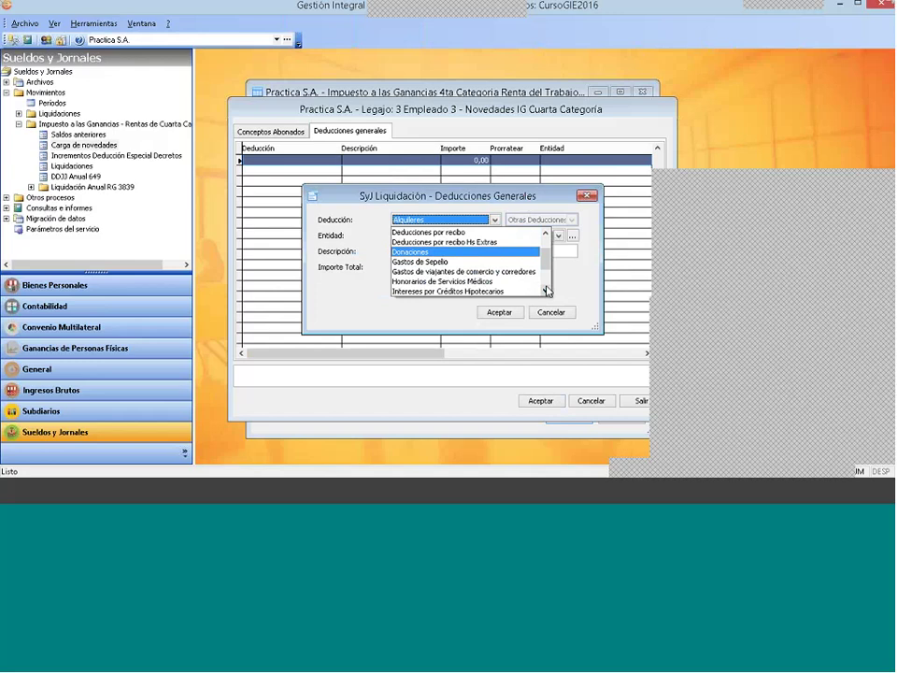
click(547, 290)
click(547, 291)
click(548, 291)
click(548, 291)
click(548, 290)
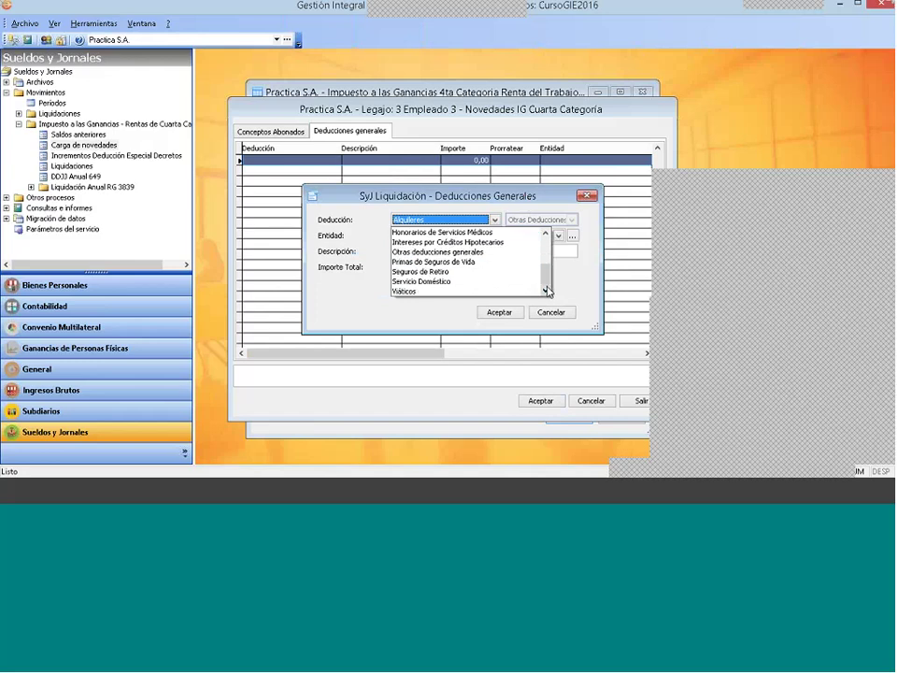
scroll(523, 271, up, 3)
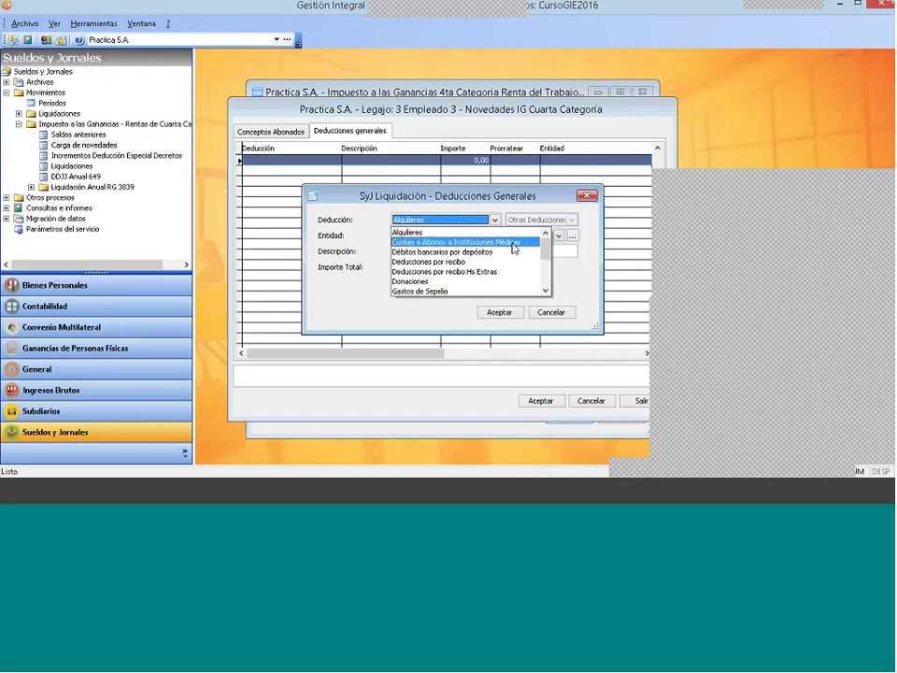
click(514, 245)
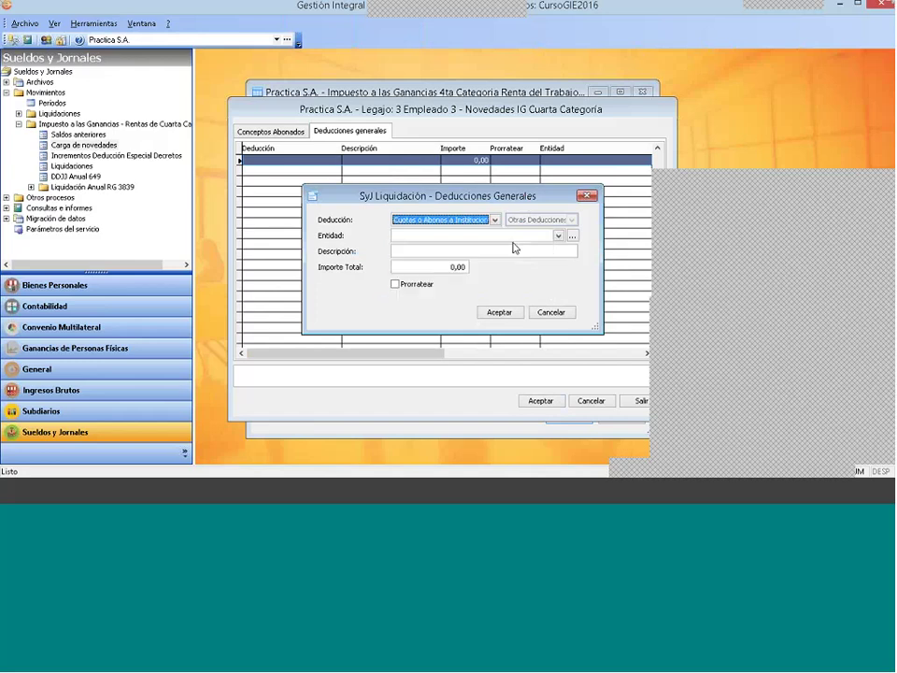
click(421, 238)
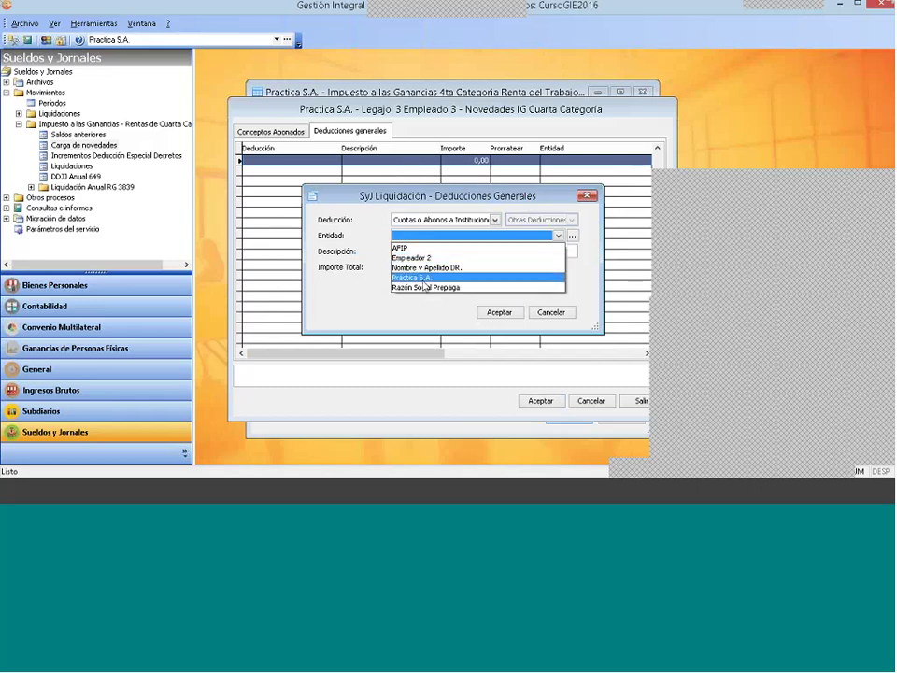
click(424, 288)
Step: Describe it as OS Prepaga Feb for 4000, save it, and return to paid concepts
click(417, 251)
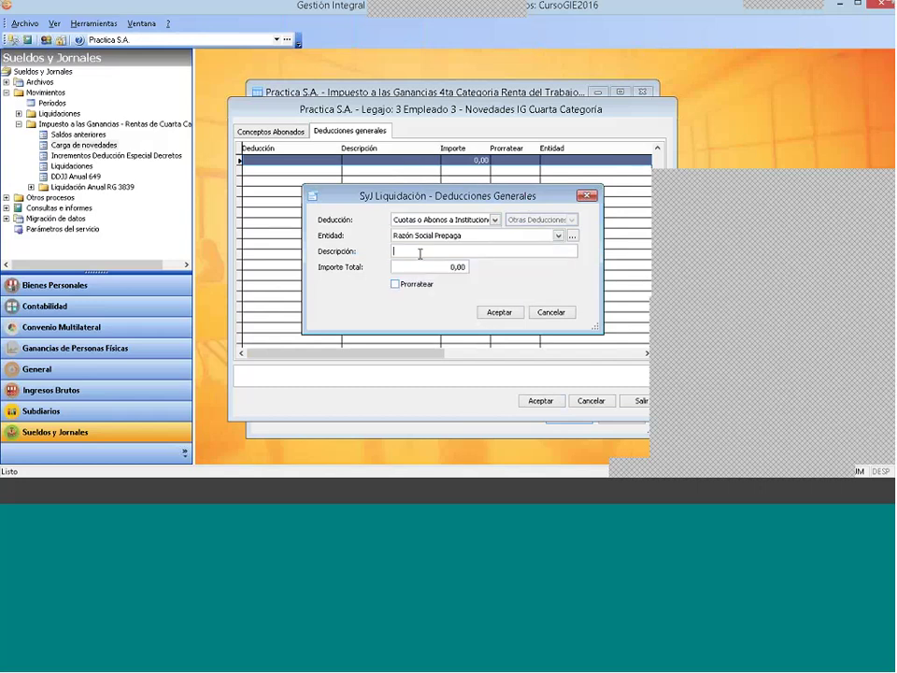
text(OS Prepaga Feb)
click(417, 266)
text(4000 ,)
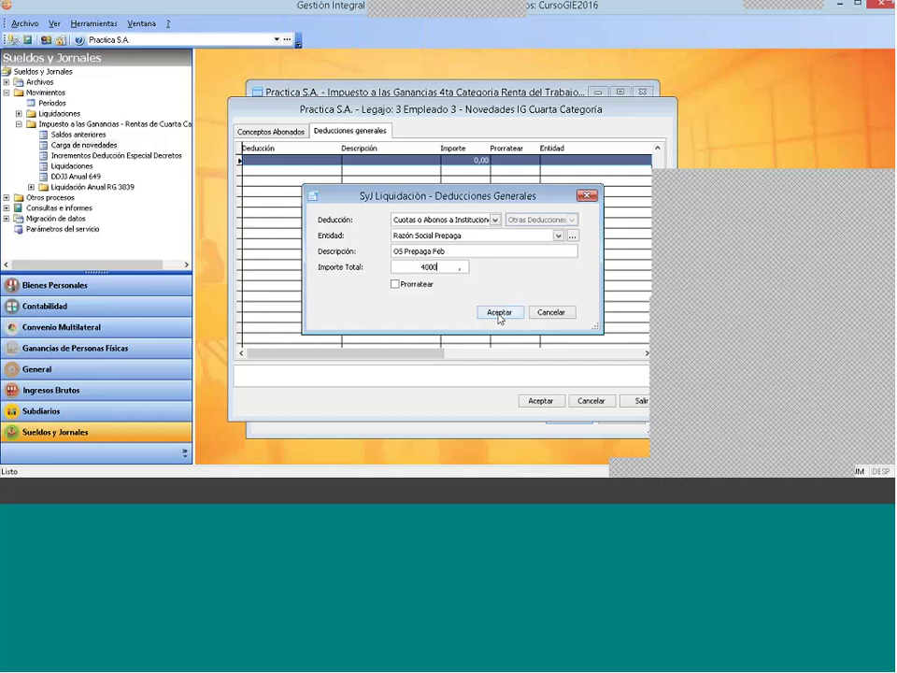
click(499, 314)
click(280, 136)
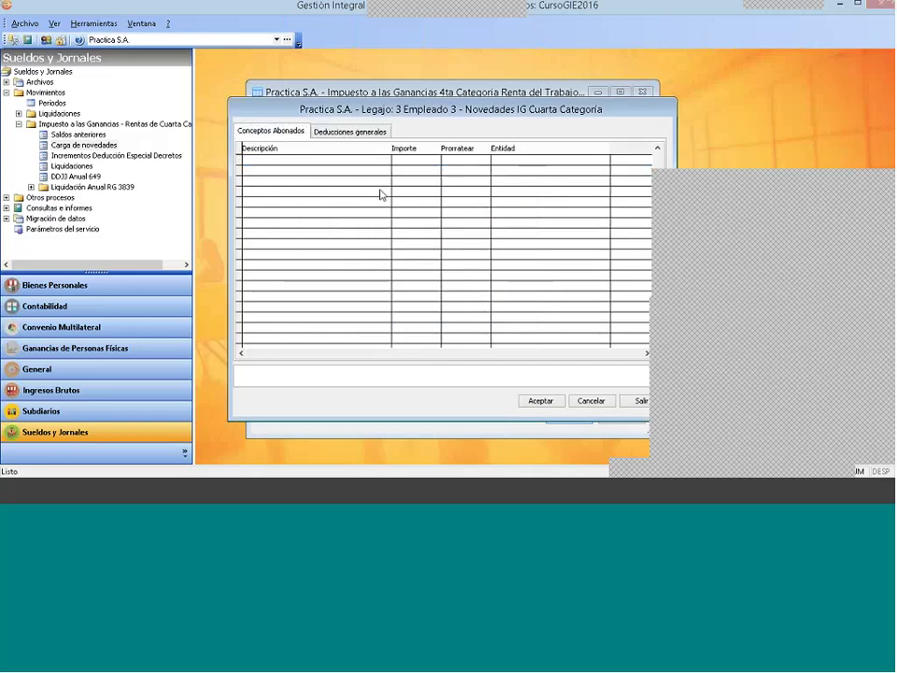
Step: Add paid concept Ingresos Marzo for 30000 with entity Empleador 2
double_click(394, 191)
click(482, 221)
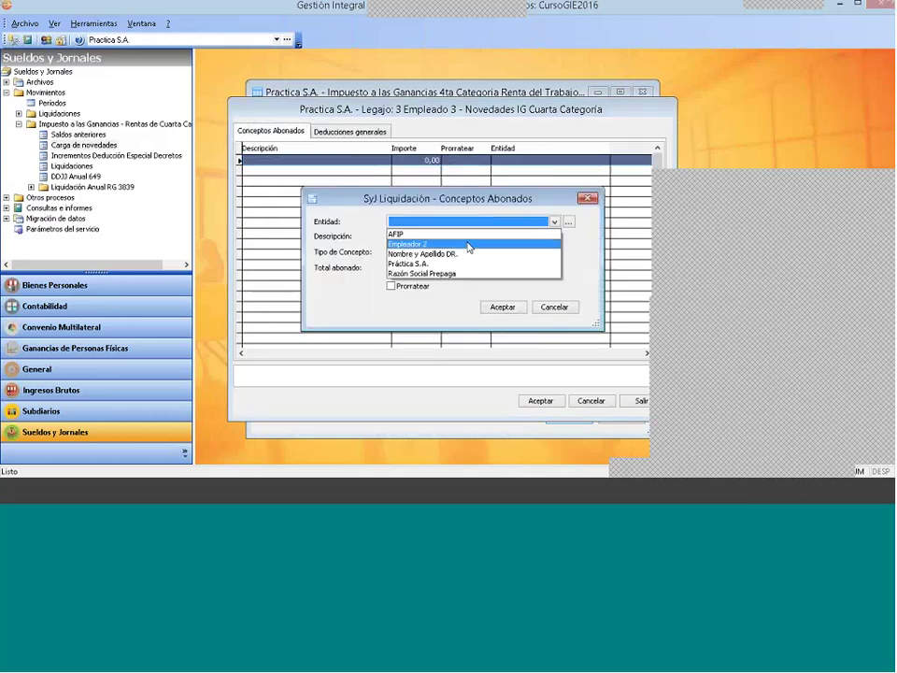
click(454, 268)
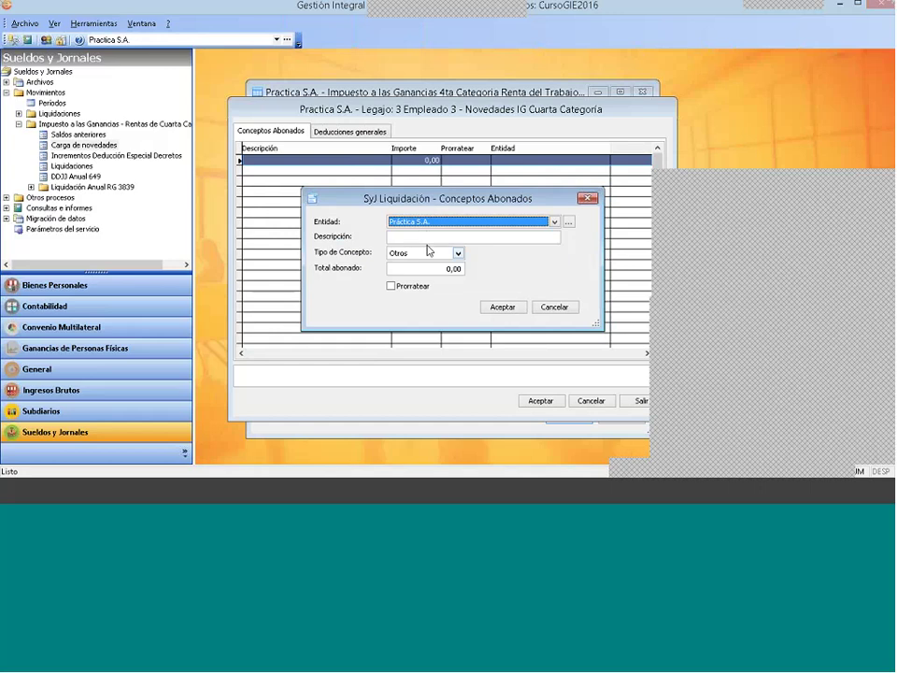
click(425, 236)
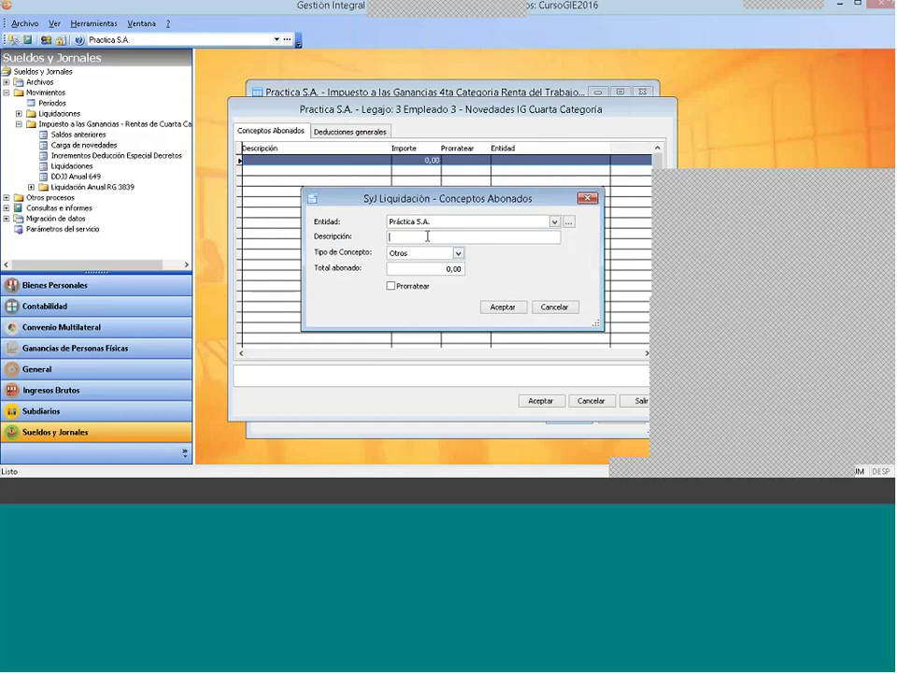
click(554, 221)
click(479, 244)
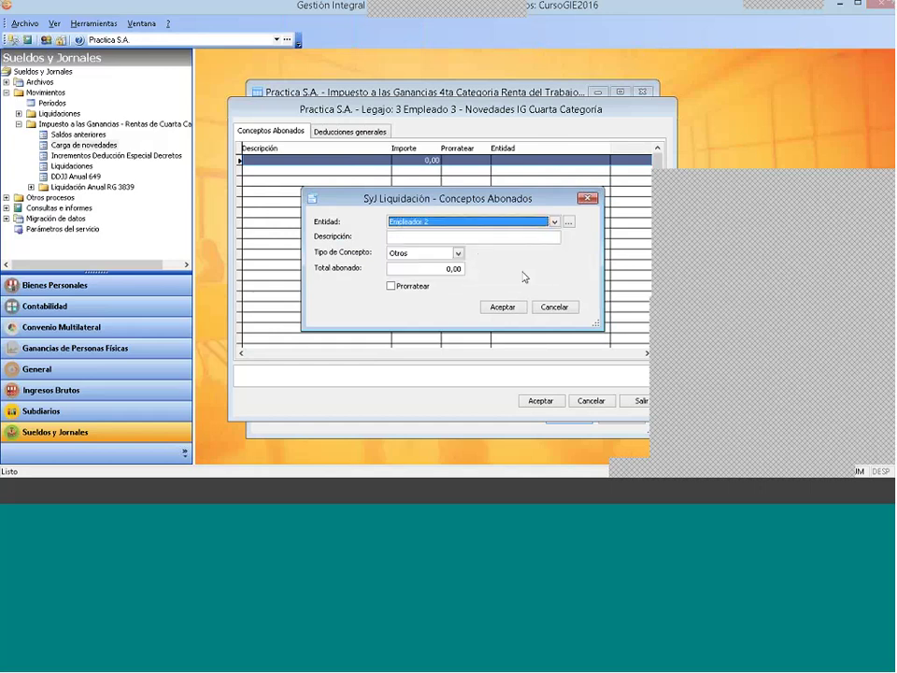
click(472, 237)
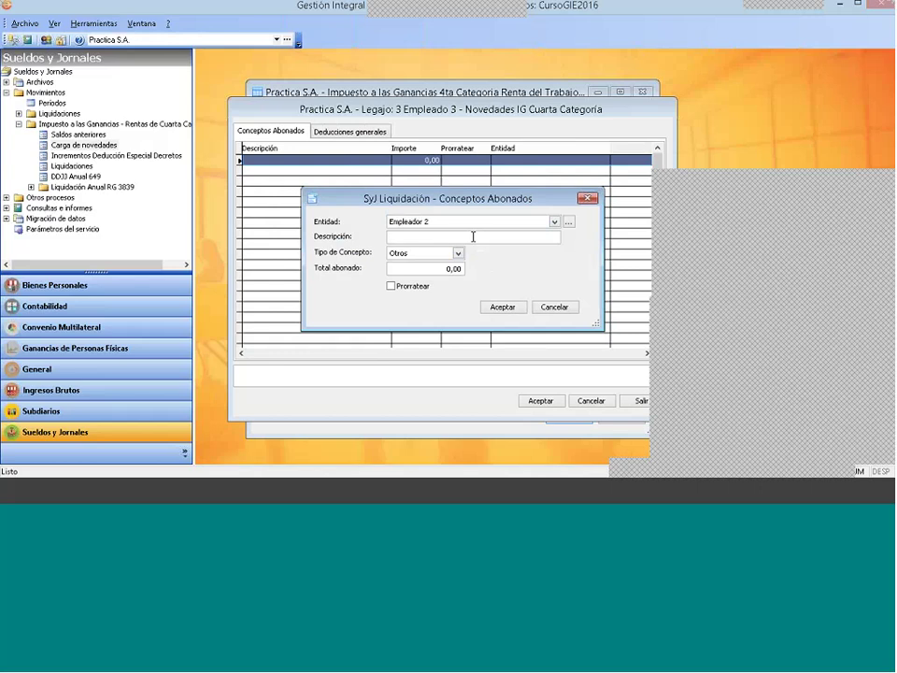
text(Ingresos Marzo)
key(Tab)
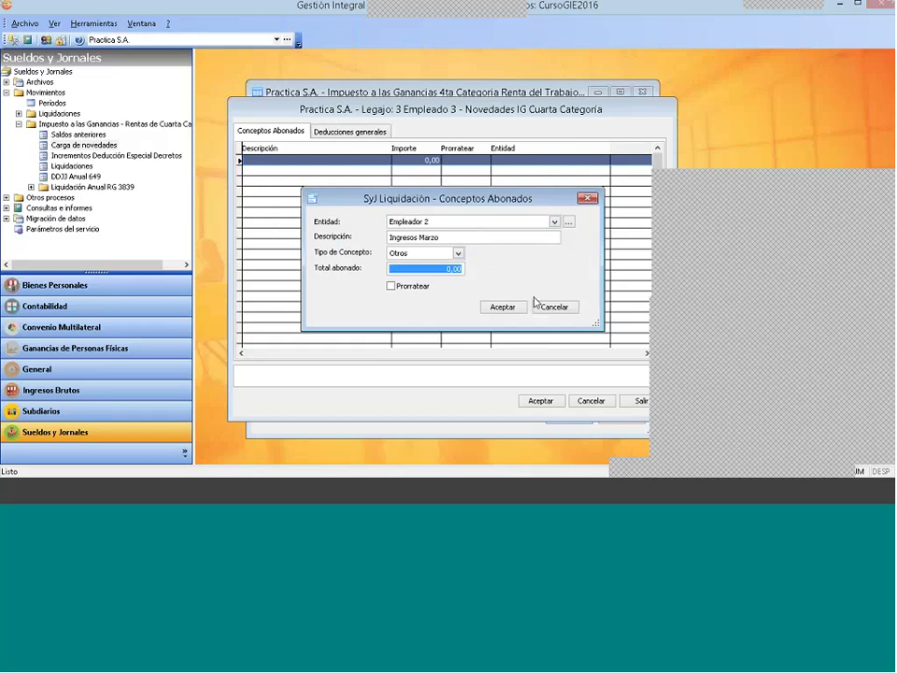
text(30000 ,)
click(502, 306)
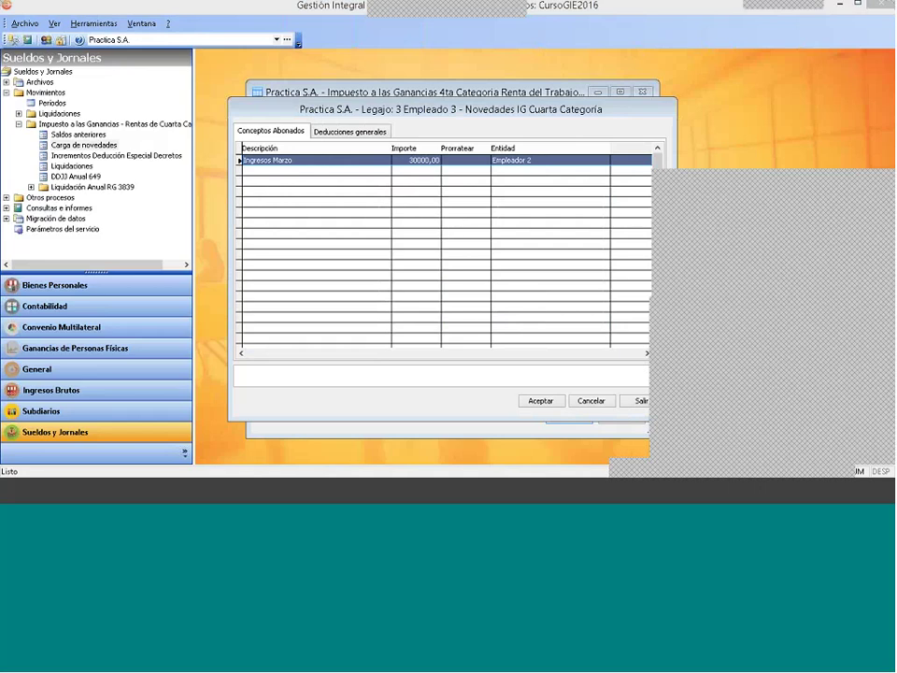
Step: Start a new general deduction of type Intereses por Créditos Hipotecarios
click(345, 132)
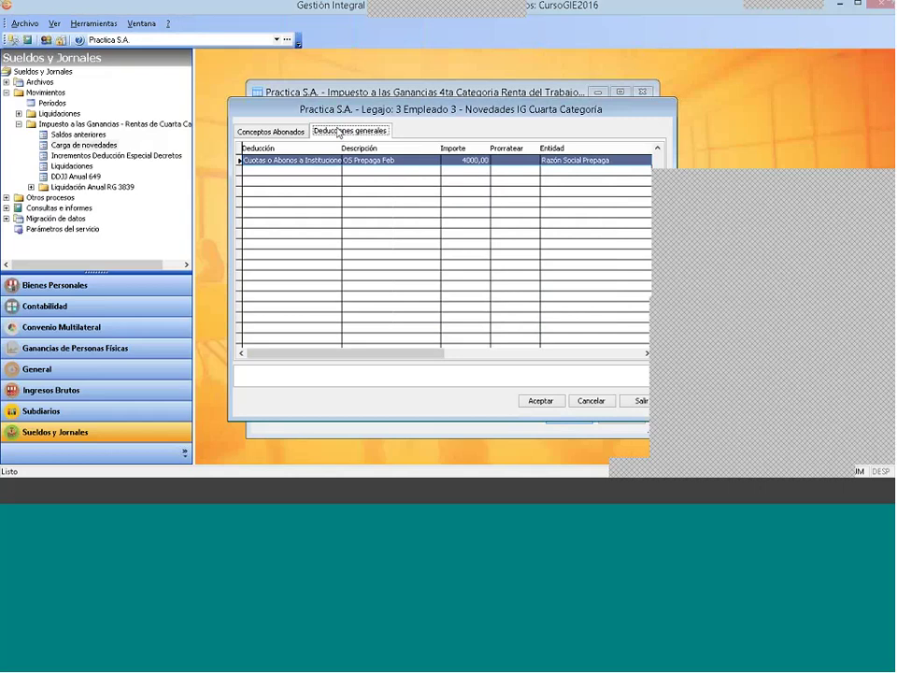
click(296, 131)
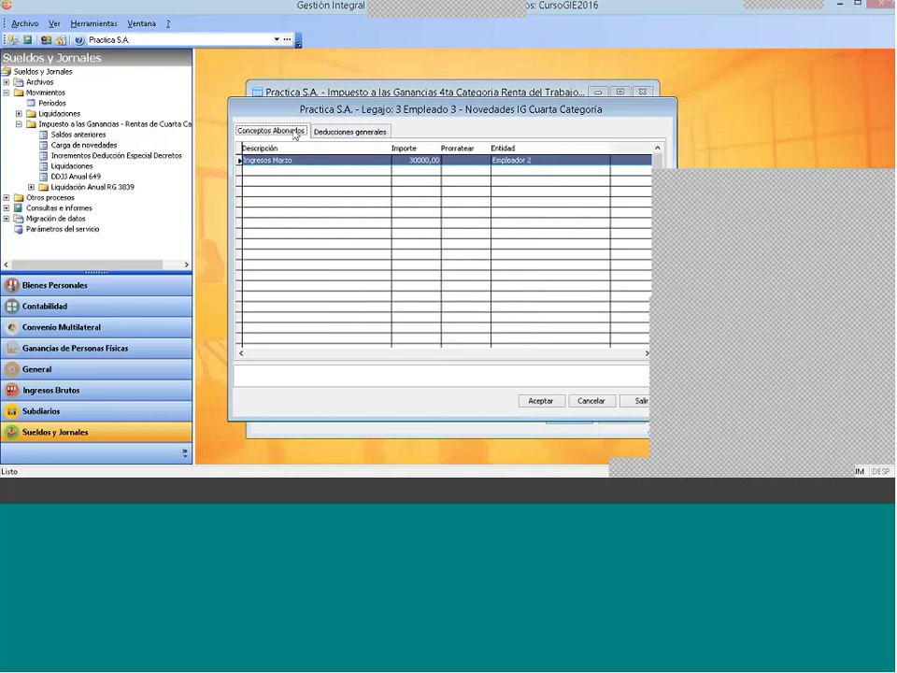
click(355, 131)
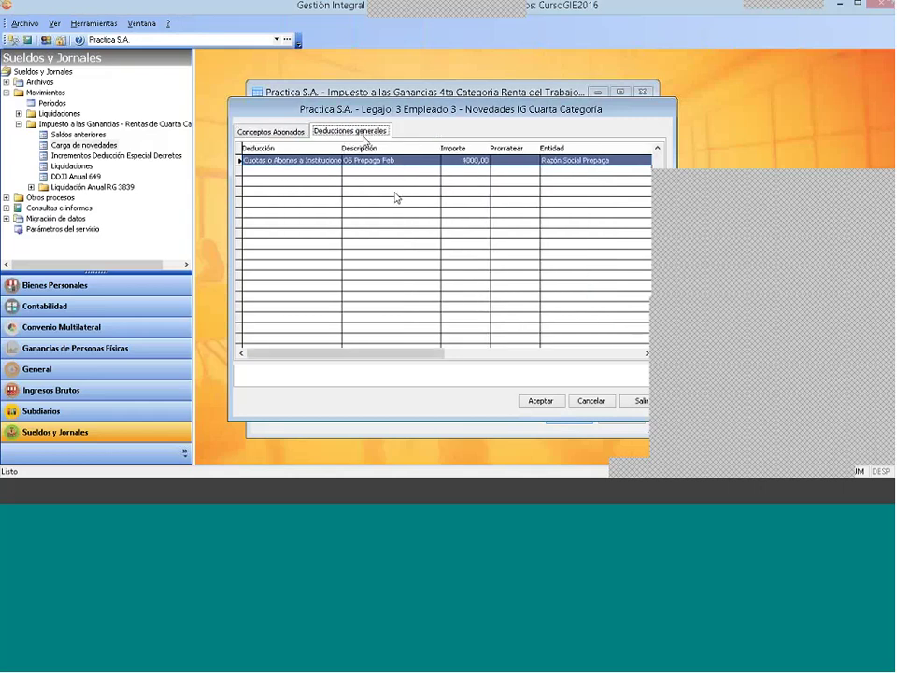
right_click(309, 184)
click(311, 185)
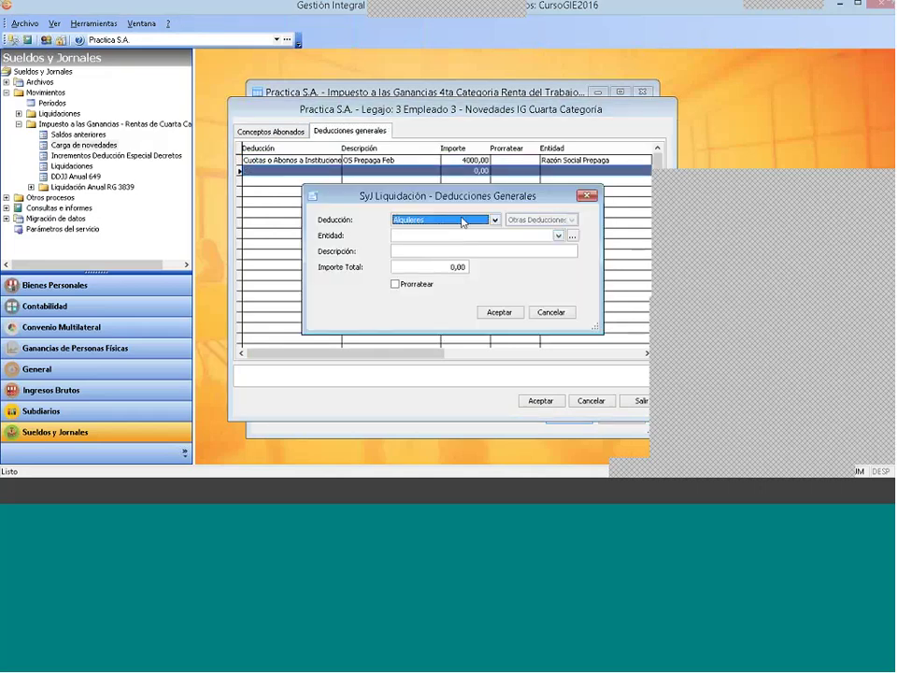
click(463, 222)
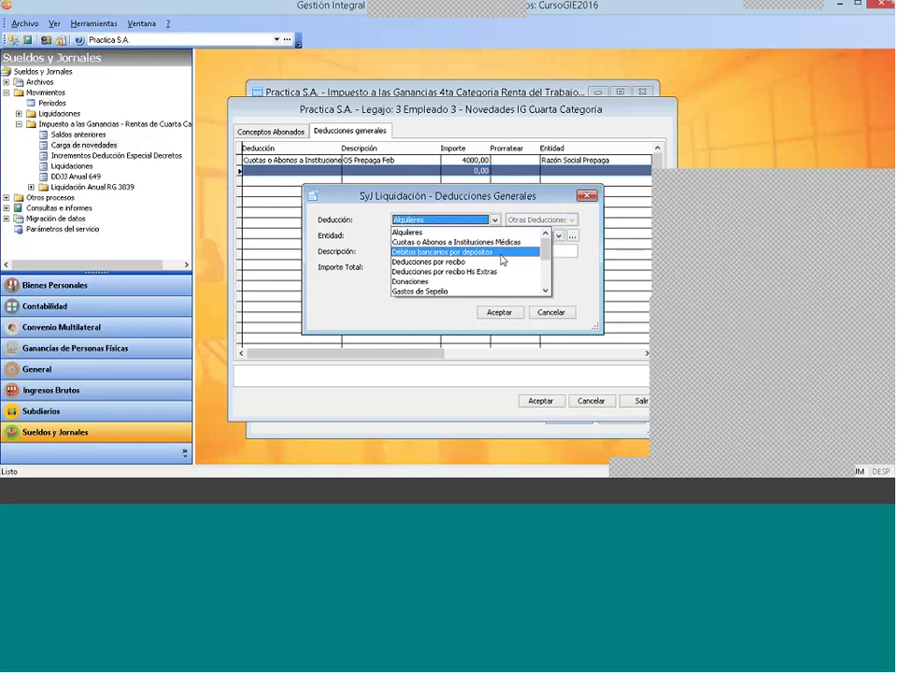
click(546, 292)
click(545, 293)
click(546, 293)
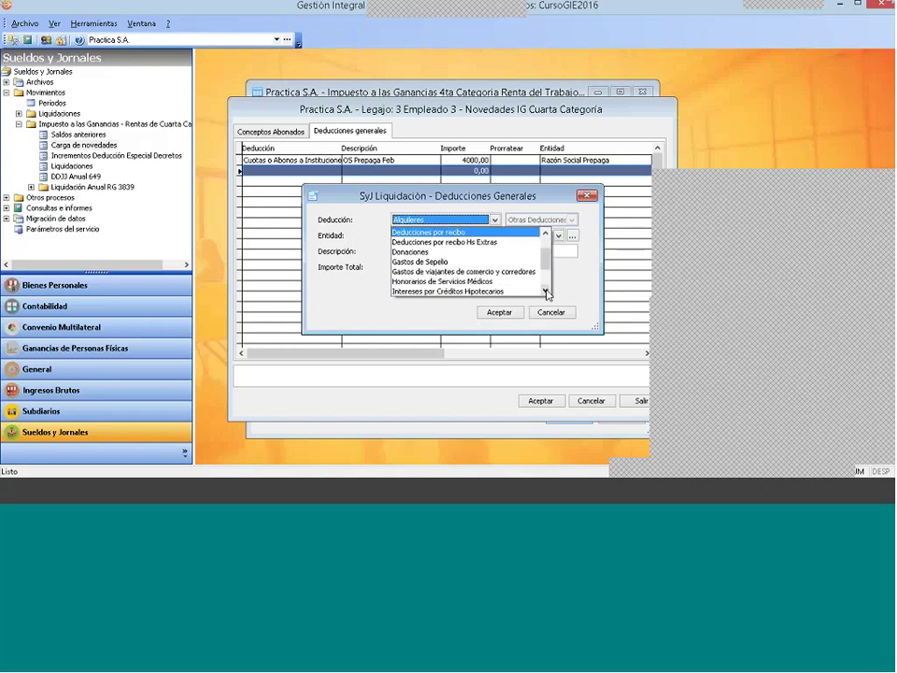
click(546, 292)
click(496, 287)
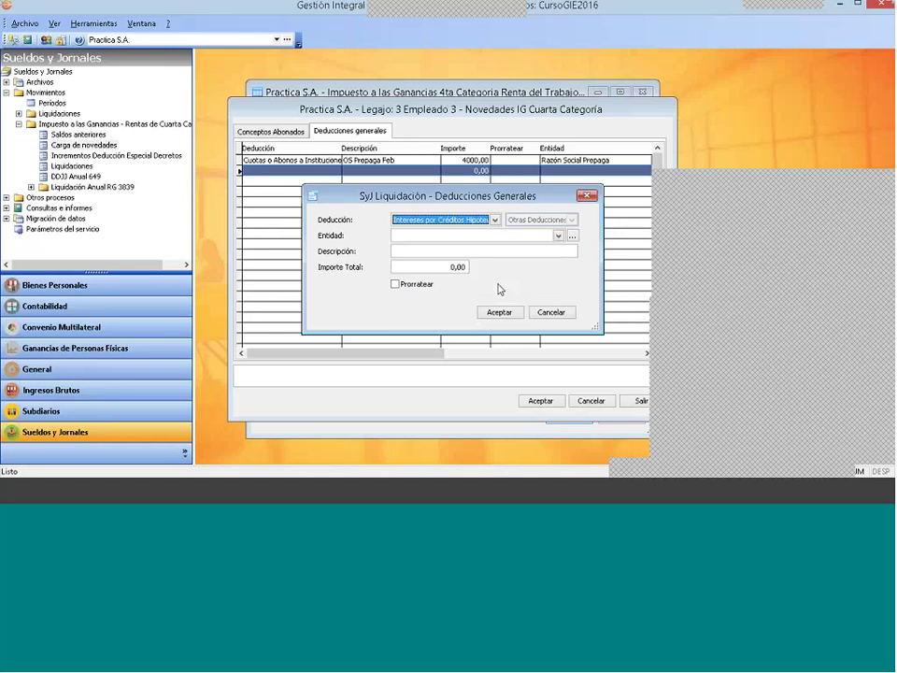
Step: Open the full SyJG4 Entidades catalogue from the deduction's Entidad field
click(419, 237)
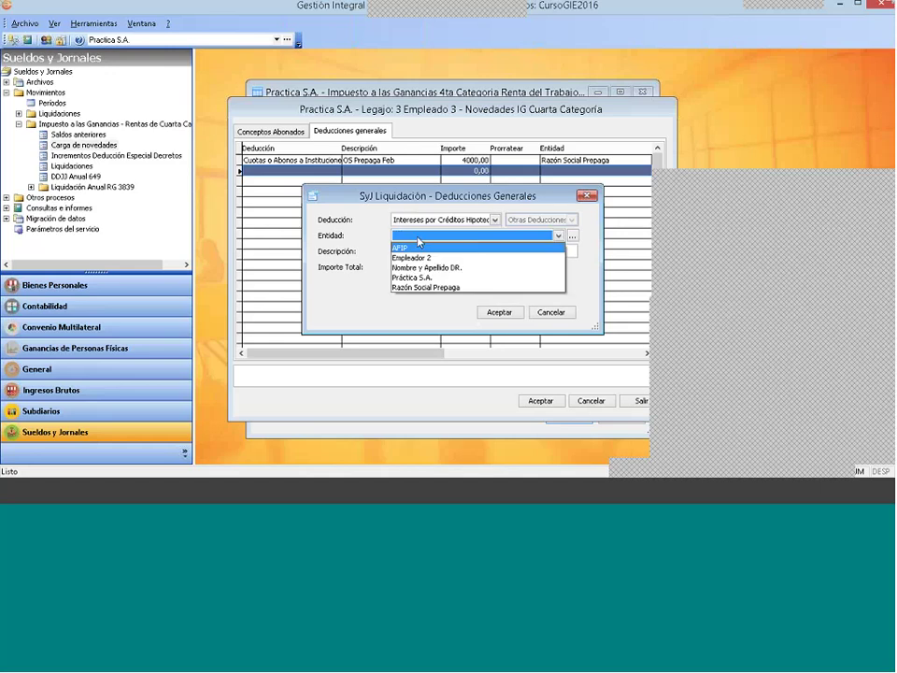
click(559, 235)
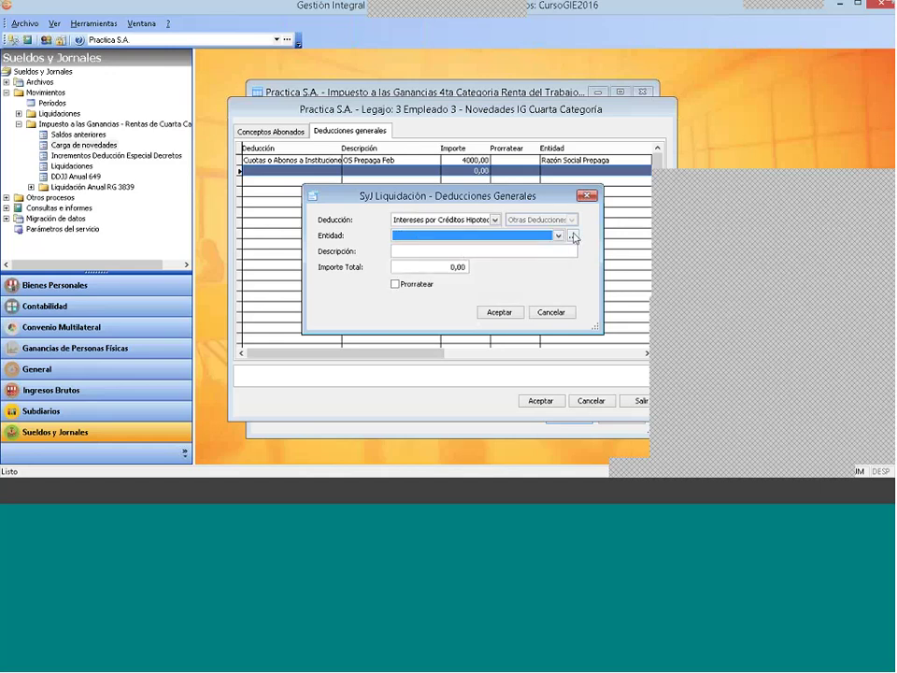
click(573, 237)
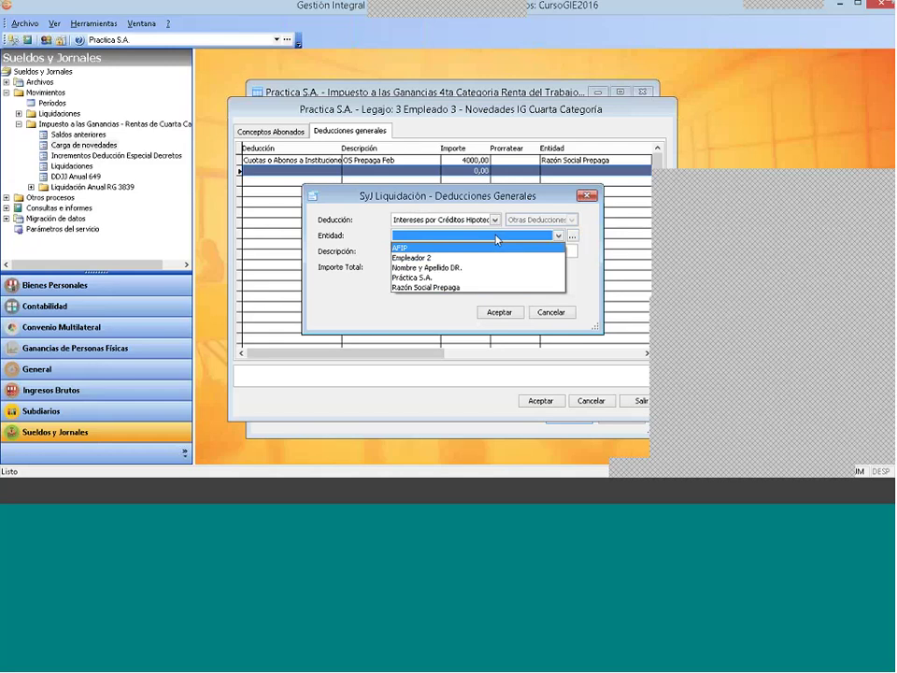
click(572, 237)
Step: Create a new entity with Razón social Banco Nación
right_click(406, 266)
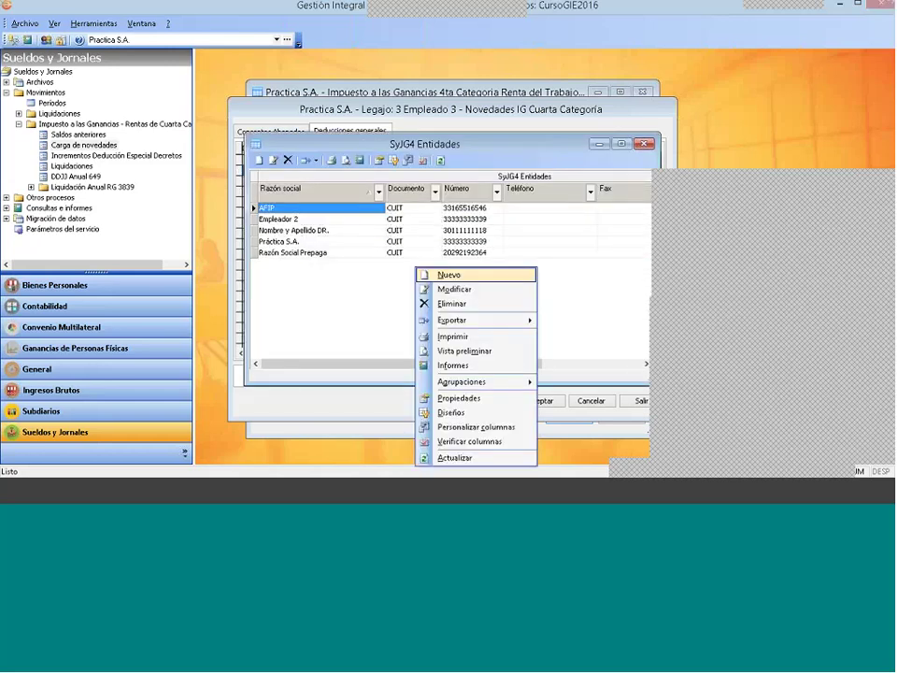
click(505, 272)
text(Banco)
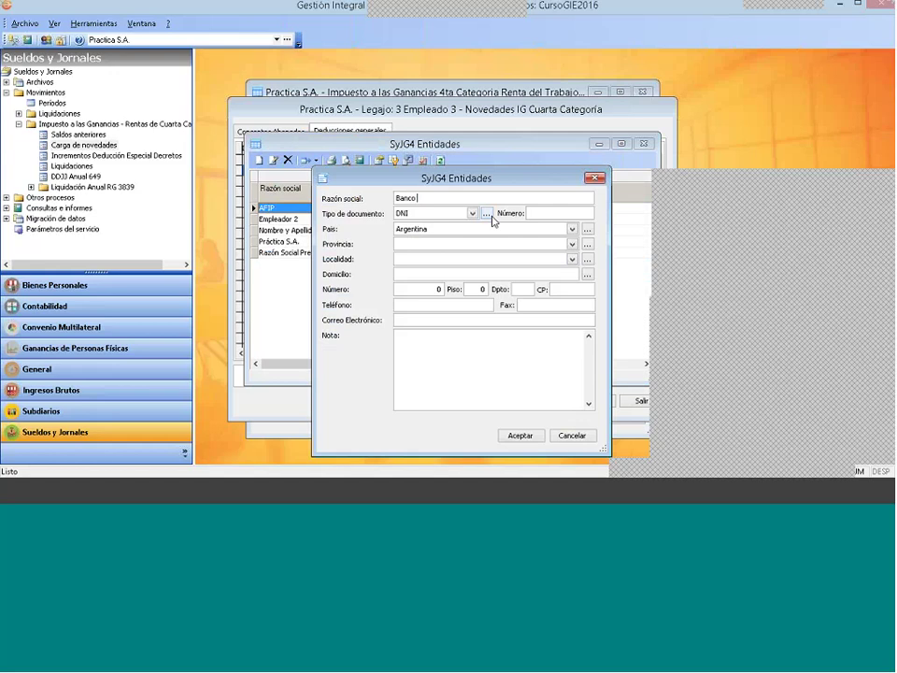
text( Naci{on)
key(BackSpace)
key(BackSpace)
key(BackSpace)
text(ón)
Step: Set its document type to CUIT, enter the entity's CUIT number, and save it
click(457, 213)
click(464, 234)
click(551, 213)
text(20)
key(BackSpace)
key(BackSpace)
click(530, 213)
text(30-00000000-0)
drag(540, 213, 582, 212)
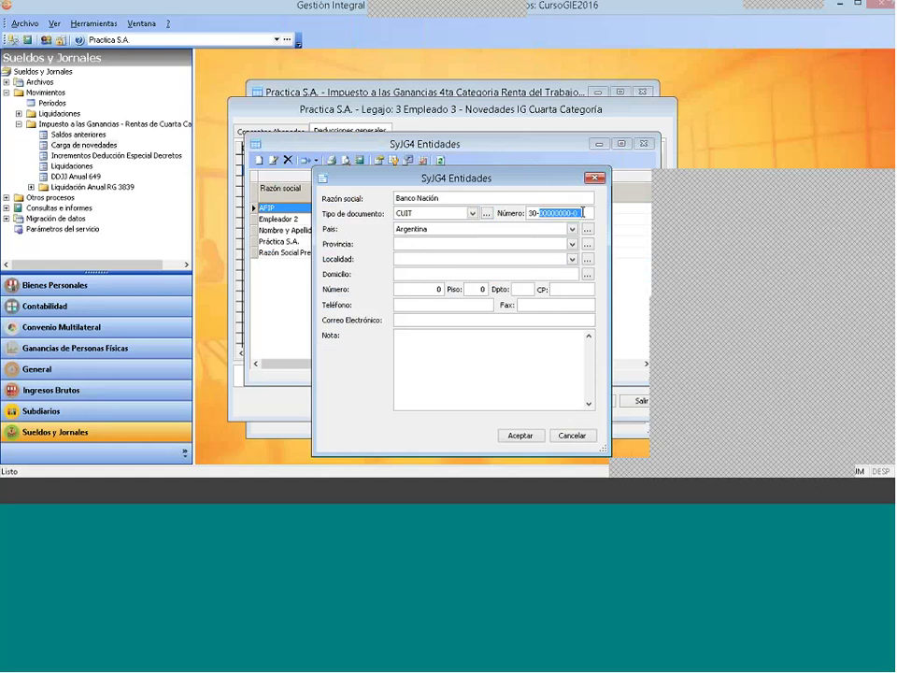
text(11111111-8)
click(518, 434)
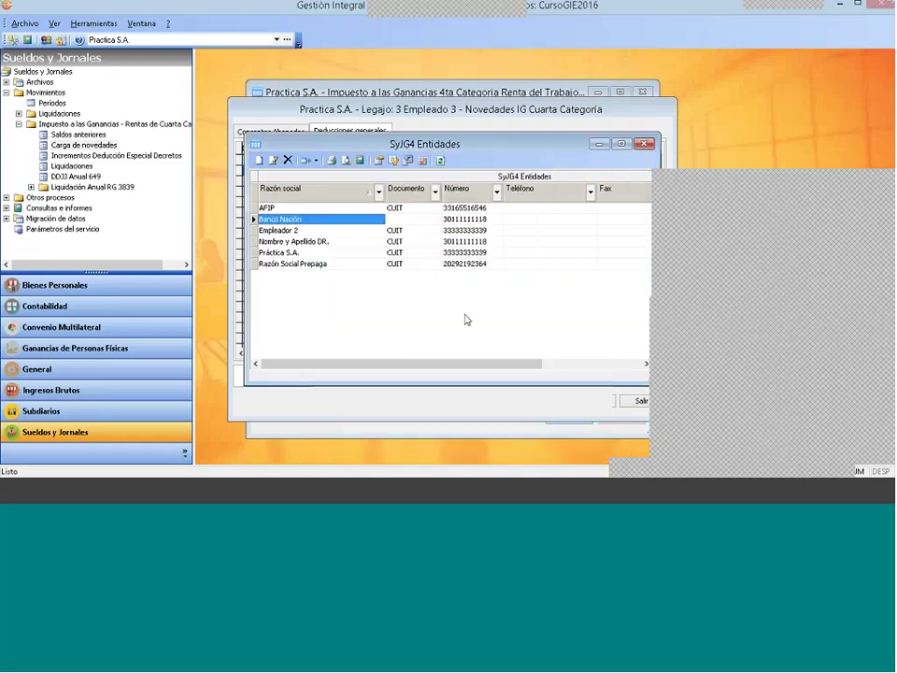
Step: Record deduction 'Intereses Hipot. marzo 2017' for 1000 with Banco Nación as entity
click(541, 400)
click(436, 234)
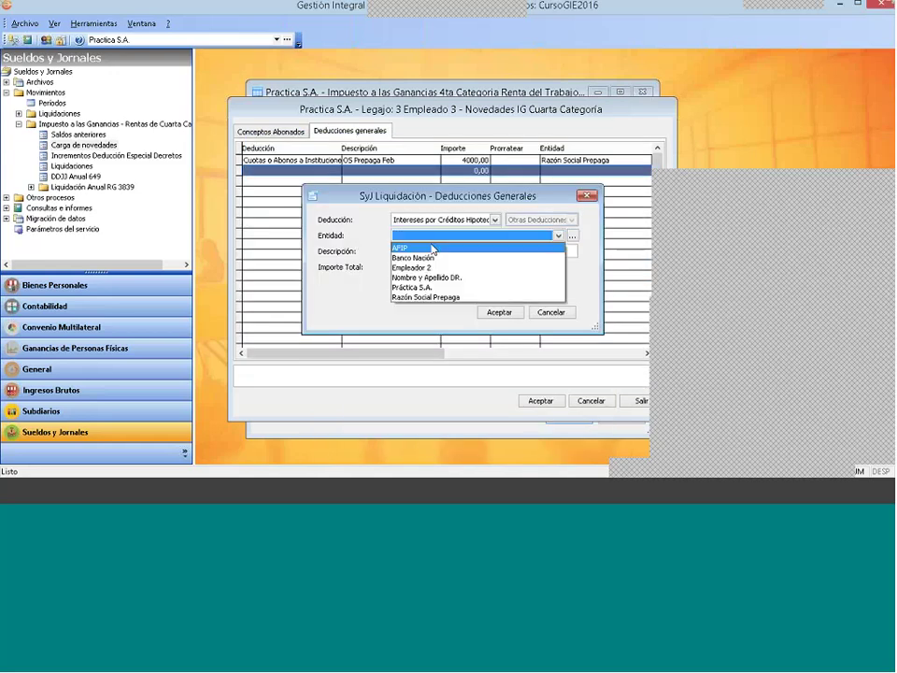
click(427, 256)
click(460, 248)
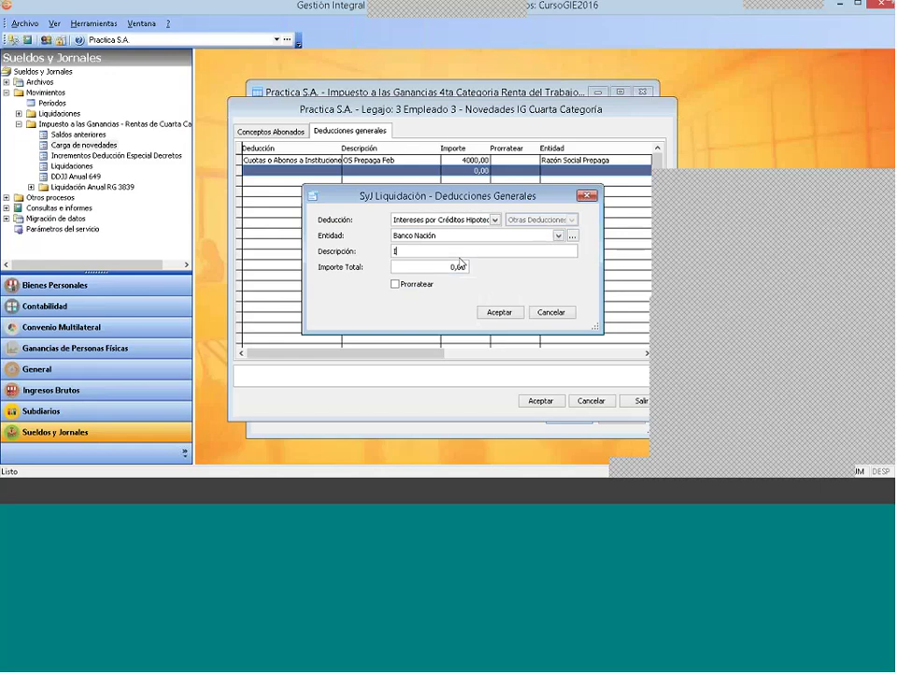
text(Intereses Hipot. marzo 2017)
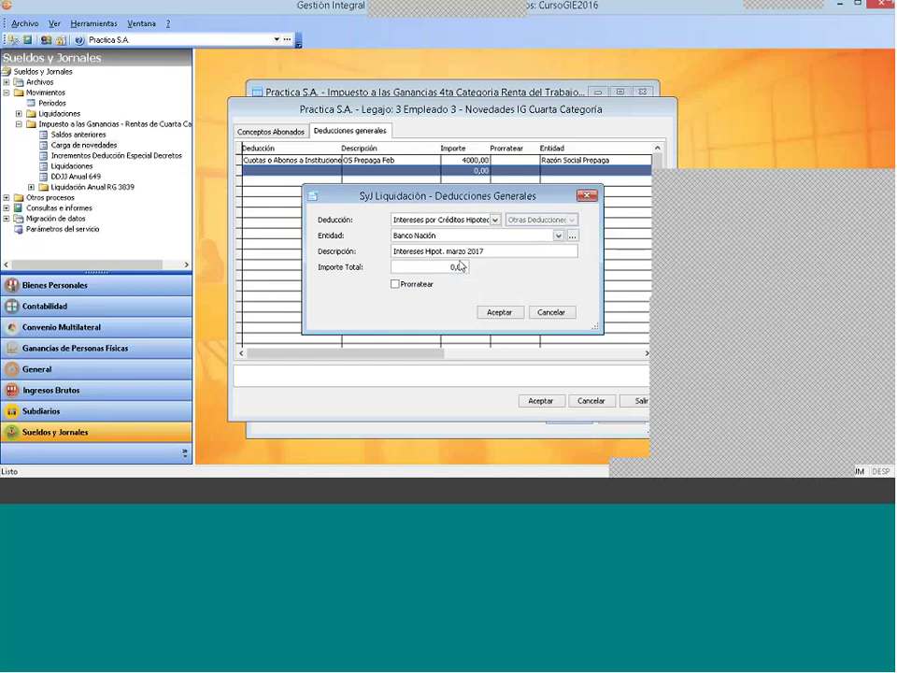
click(437, 266)
text(1000 ,)
click(501, 312)
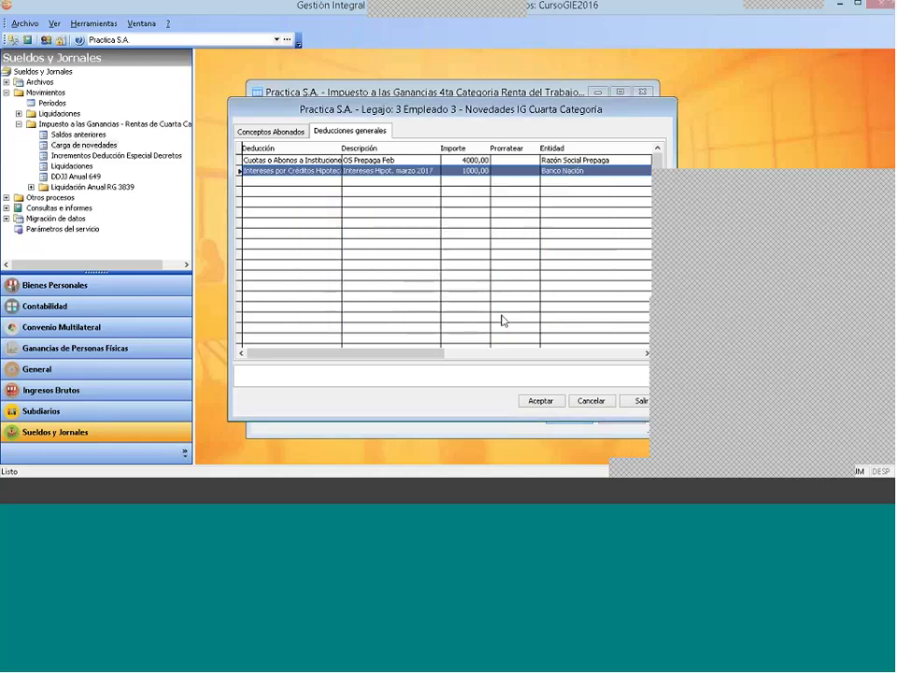
click(293, 136)
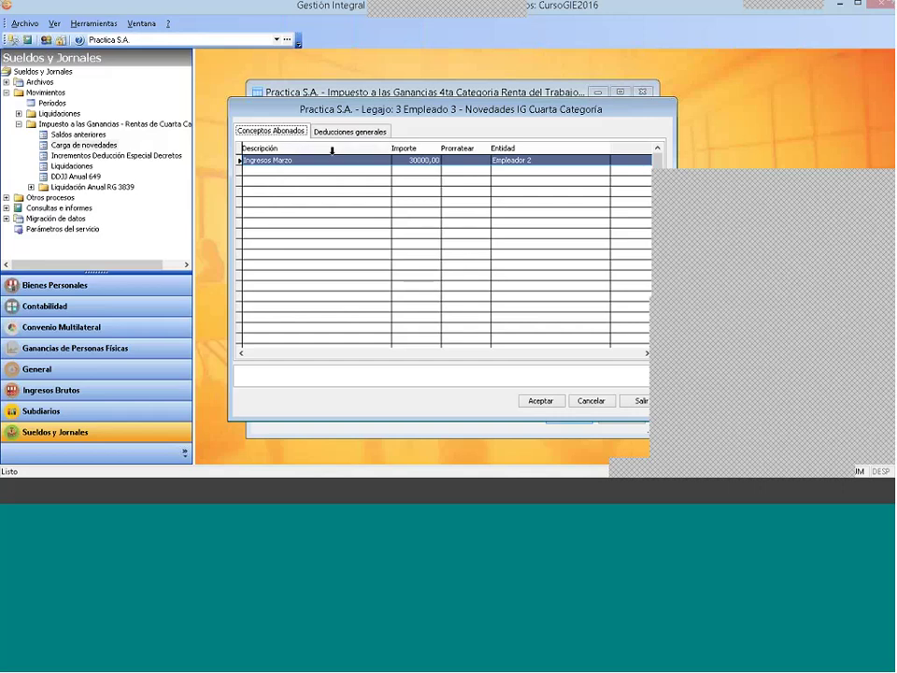
Step: Add a Deducciones por recibo entry 'deducciones recibo marzo' for 3000 from Empleador 2
click(358, 132)
right_click(332, 194)
click(346, 201)
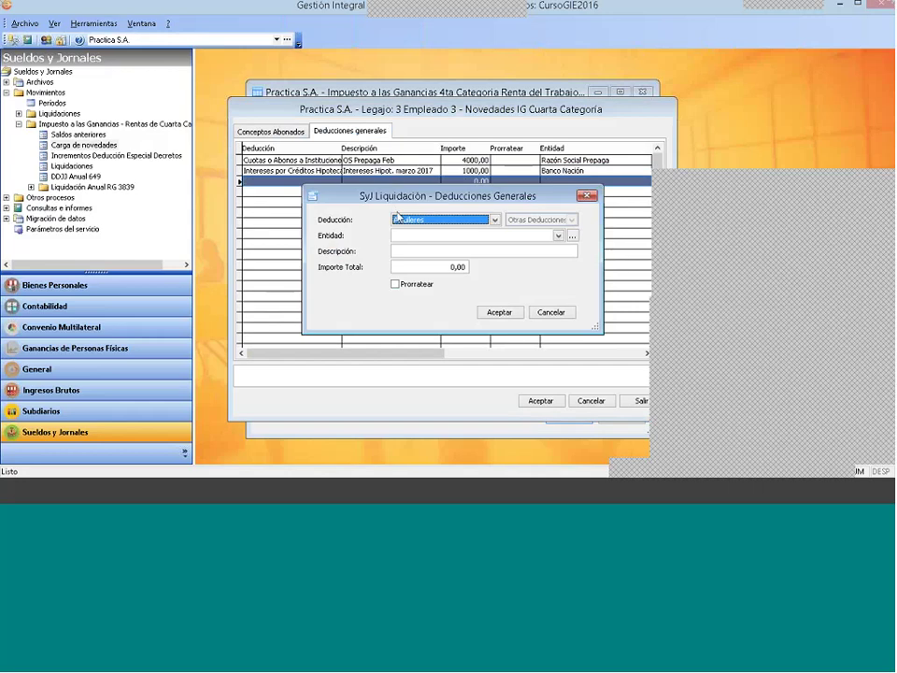
click(416, 220)
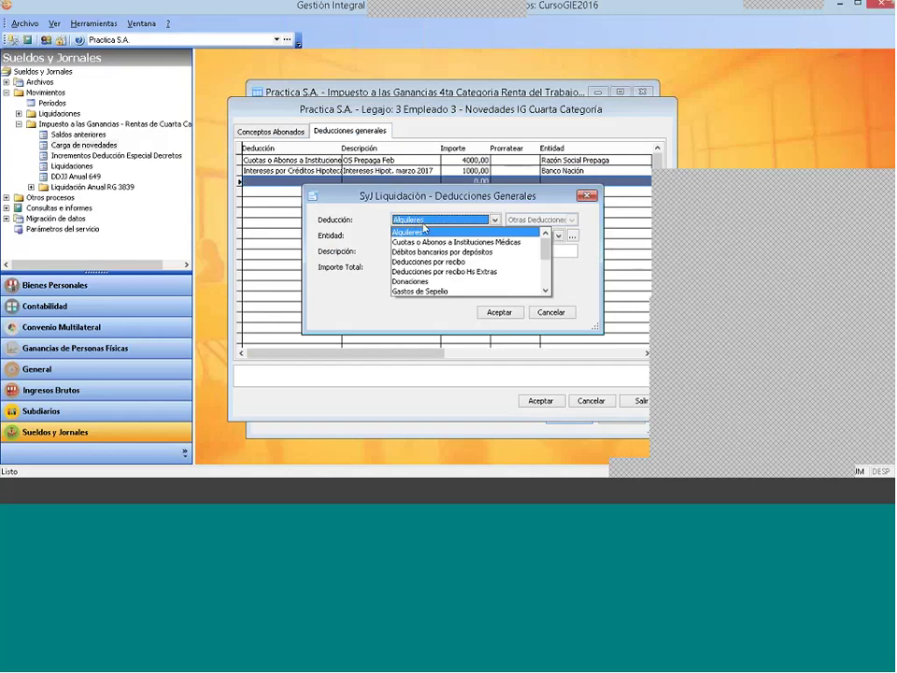
click(482, 262)
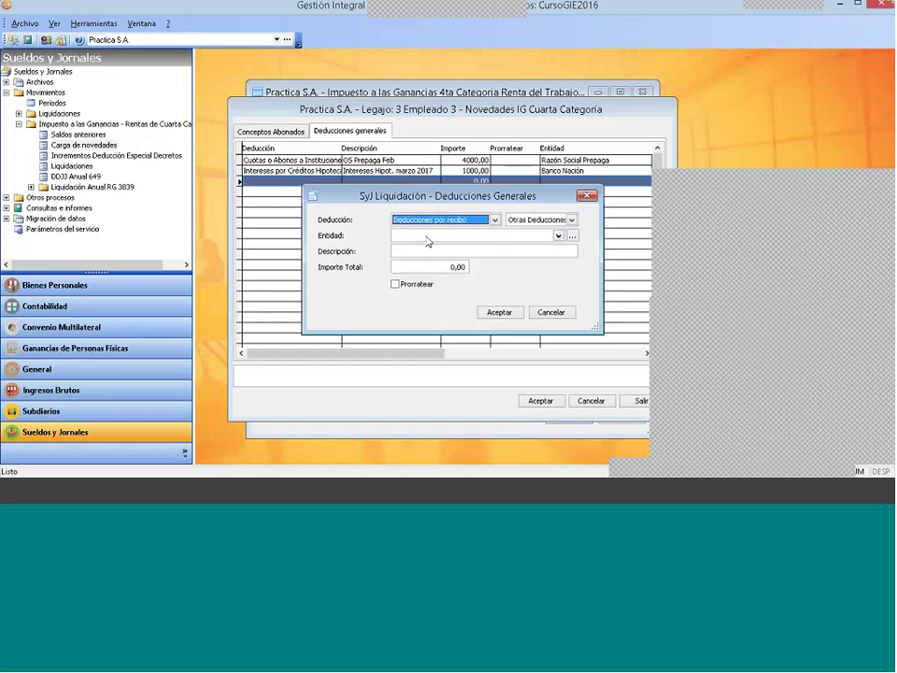
click(439, 236)
click(423, 266)
key(Tab)
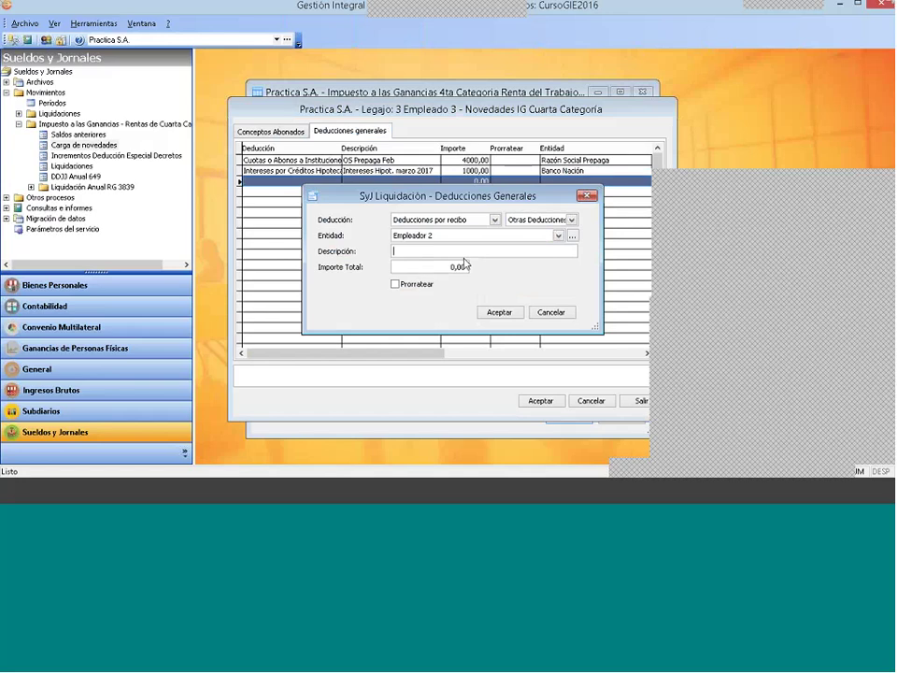
text(deducciones recibo marzo)
click(423, 266)
text(3000 ,)
click(493, 309)
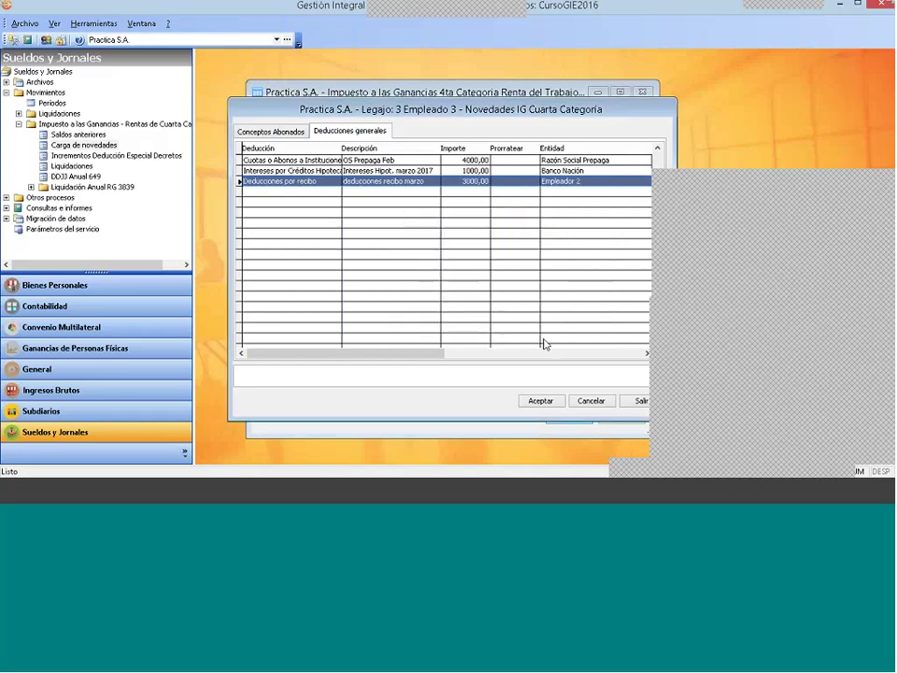
Step: Save Empleado 3's Ganancias novelties and check each employee's liquidation status in the grid
click(540, 400)
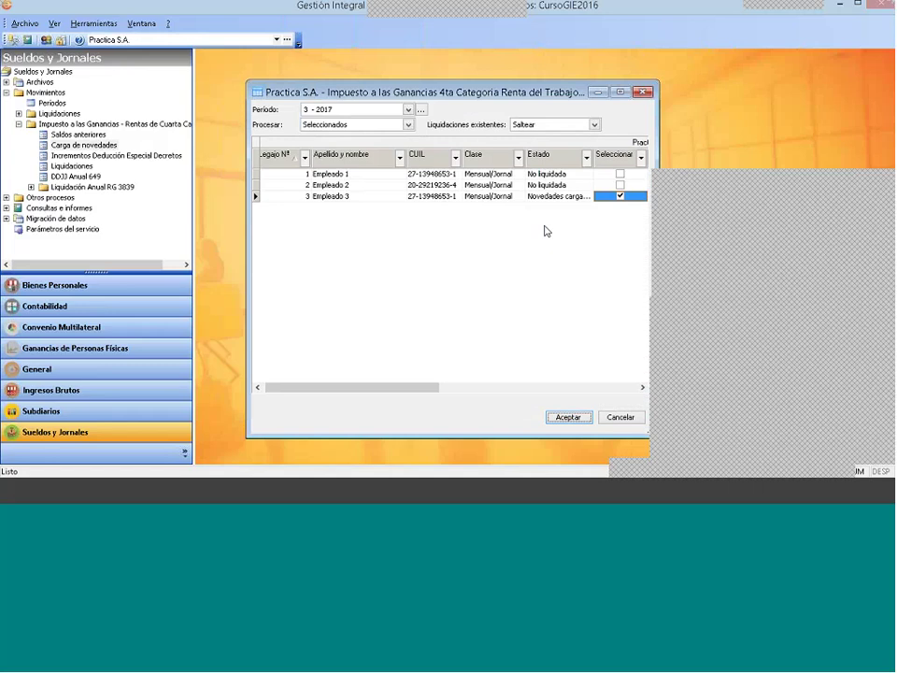
click(553, 185)
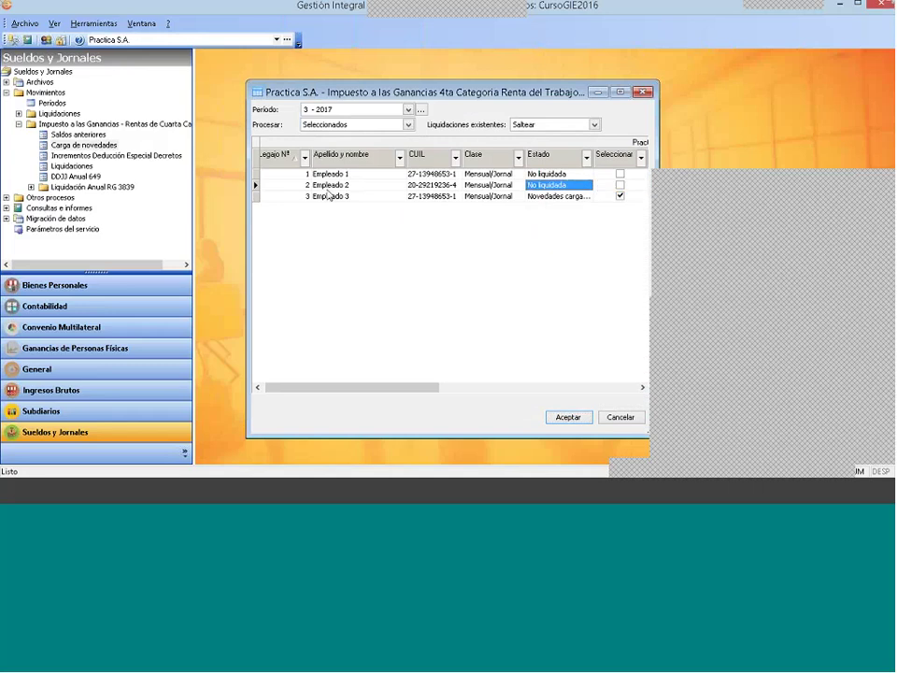
click(329, 195)
click(539, 184)
click(619, 174)
click(619, 185)
click(619, 196)
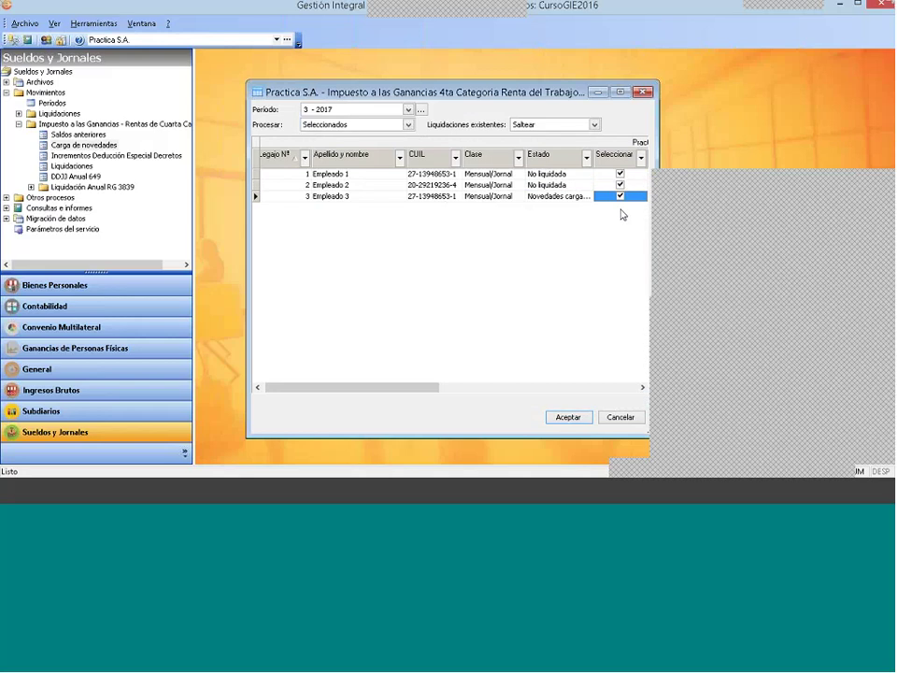
Step: Widen the Estado column to confirm Empleado 3 reads 'Novedades cargadas', then close the liquidation window
click(551, 196)
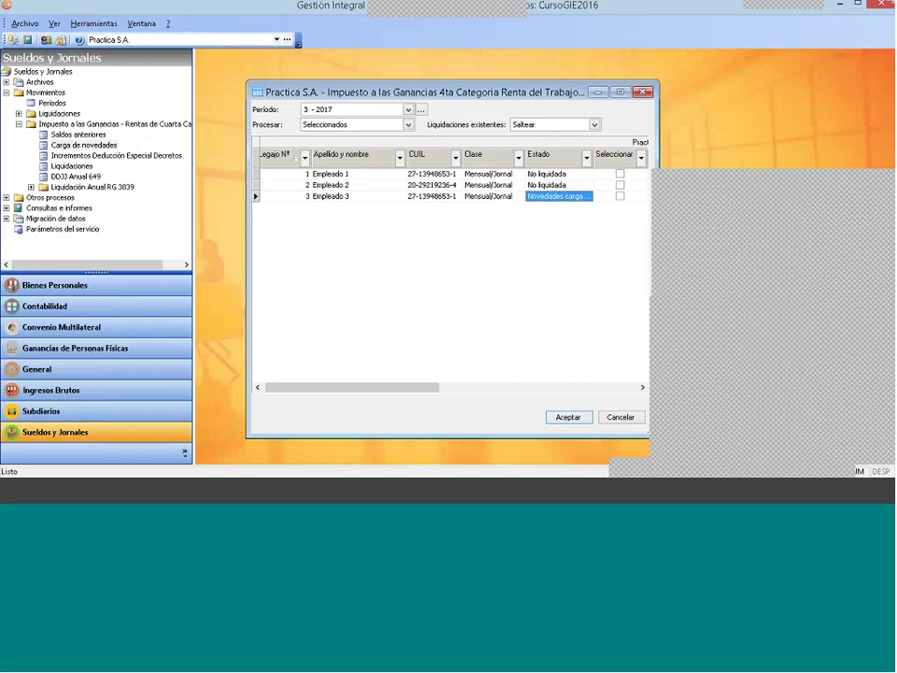
drag(592, 167, 603, 167)
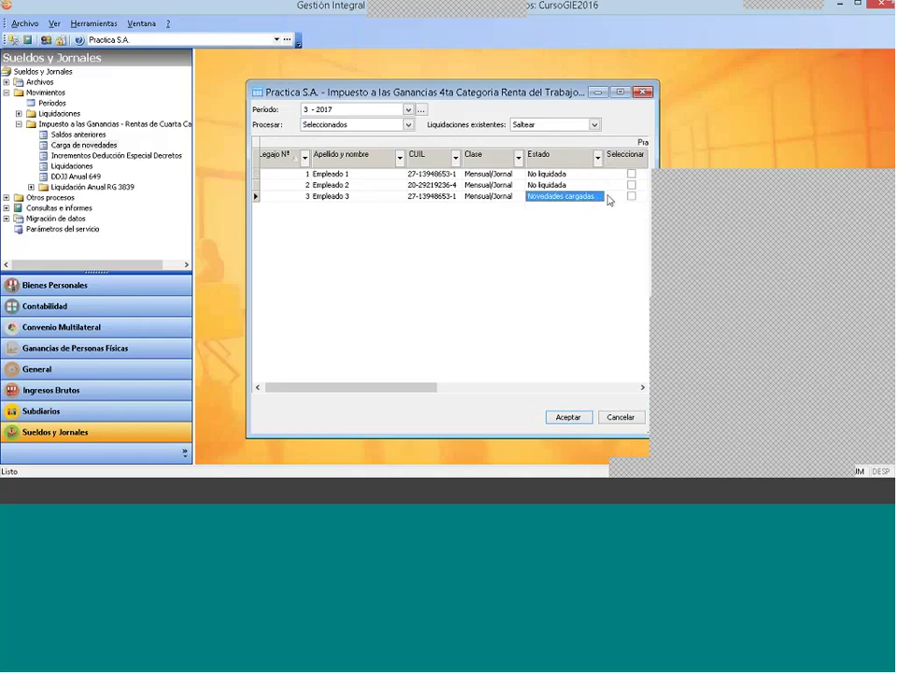
click(644, 94)
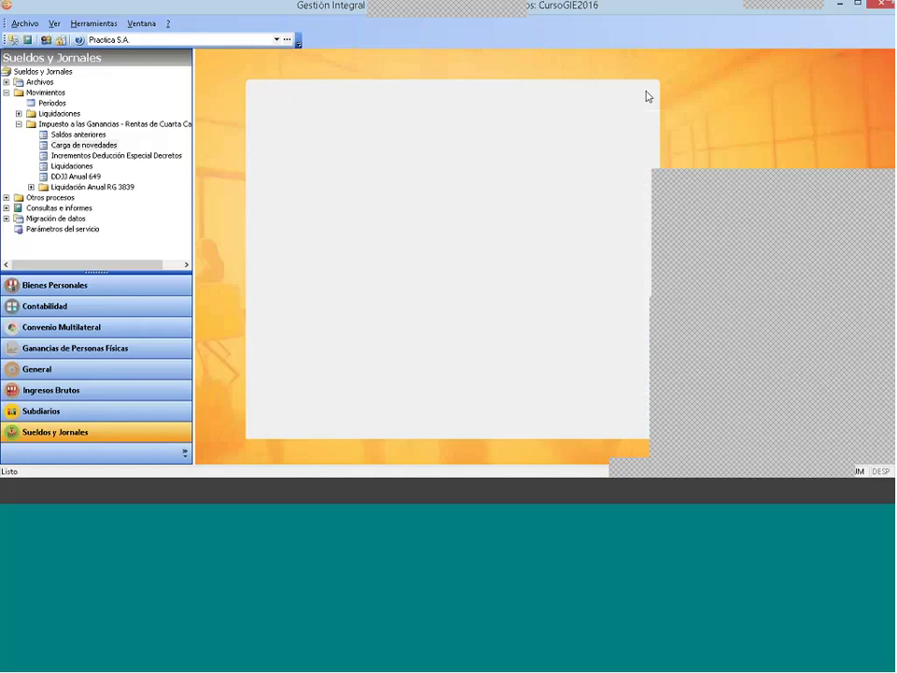
key(Up)
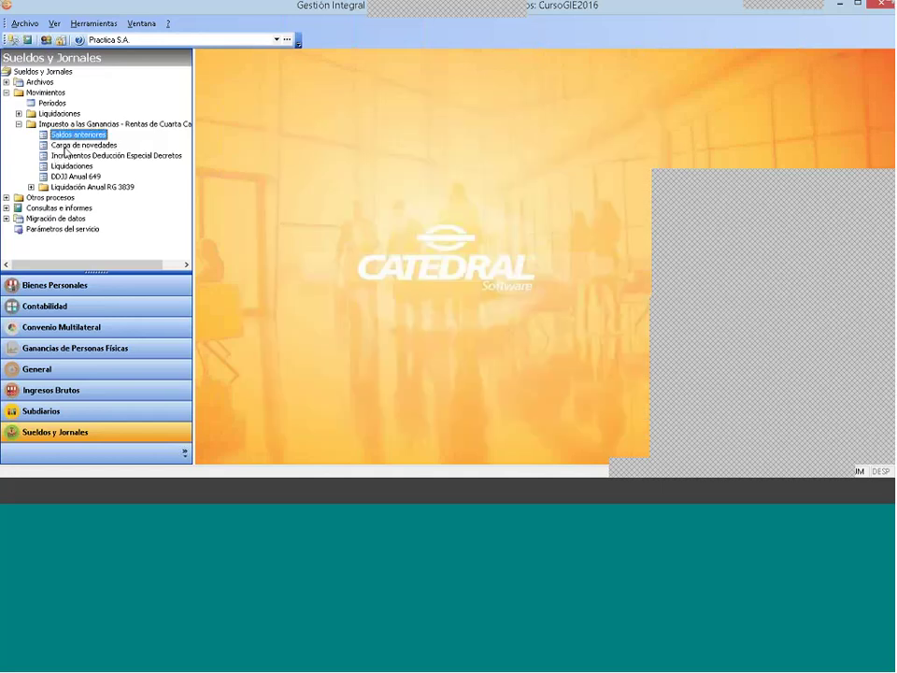
Step: Expand Archivos > Empleados in the tree, open the employee records and select Empleado 3
key(Down)
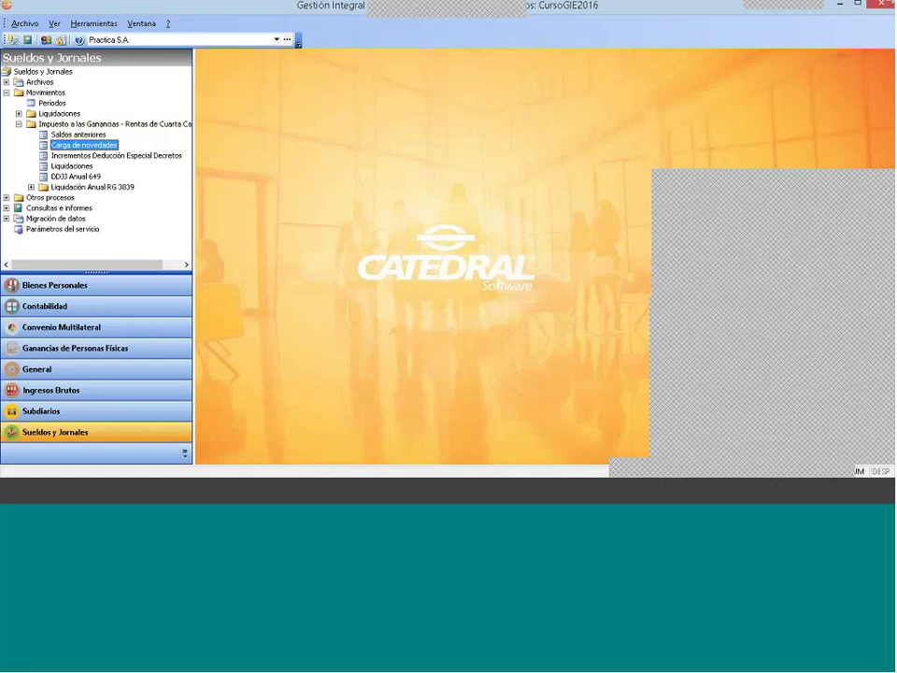
click(6, 92)
click(6, 82)
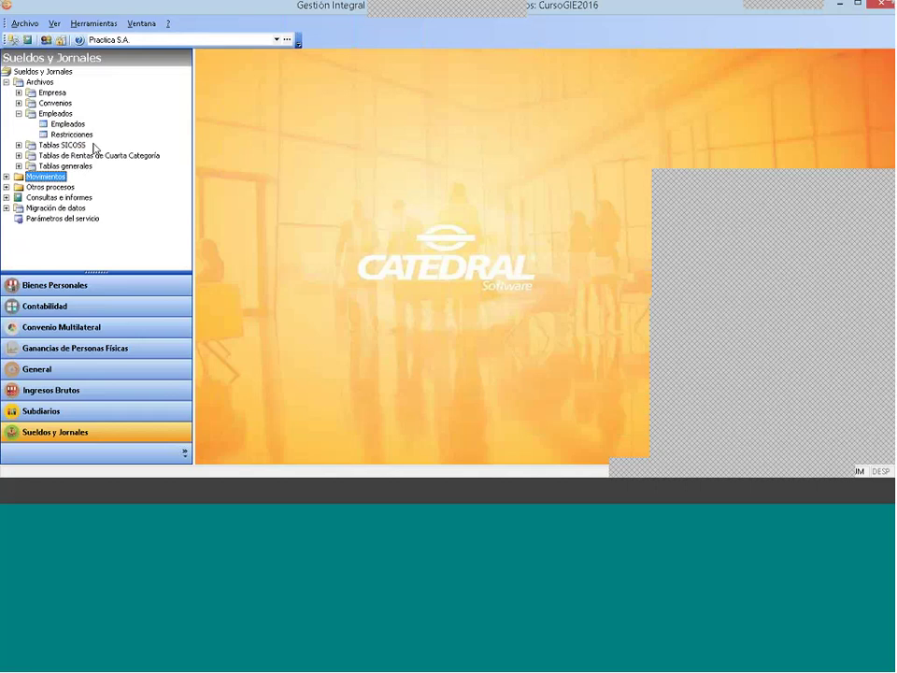
click(19, 113)
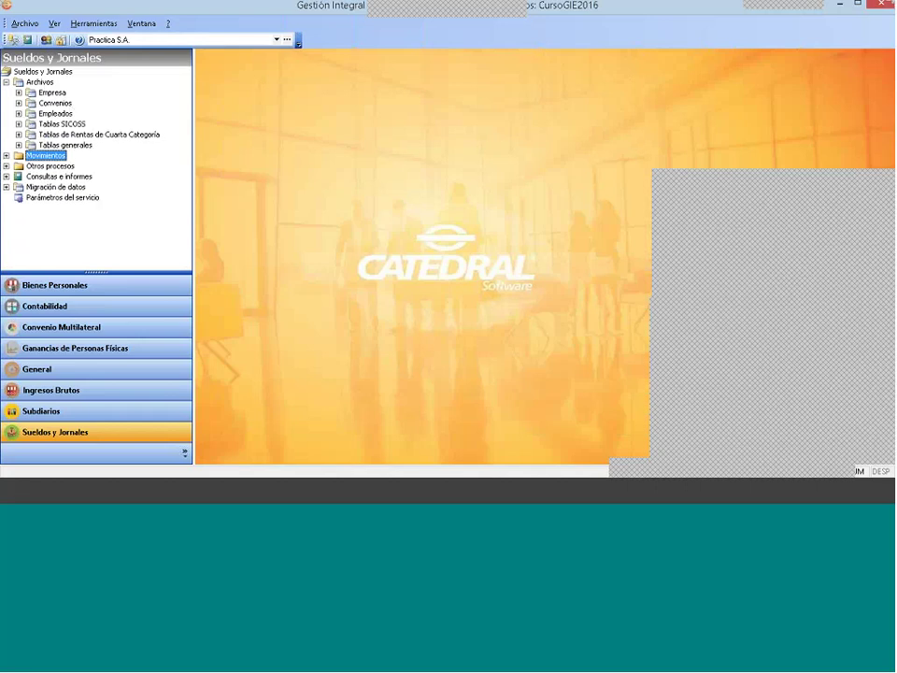
click(42, 82)
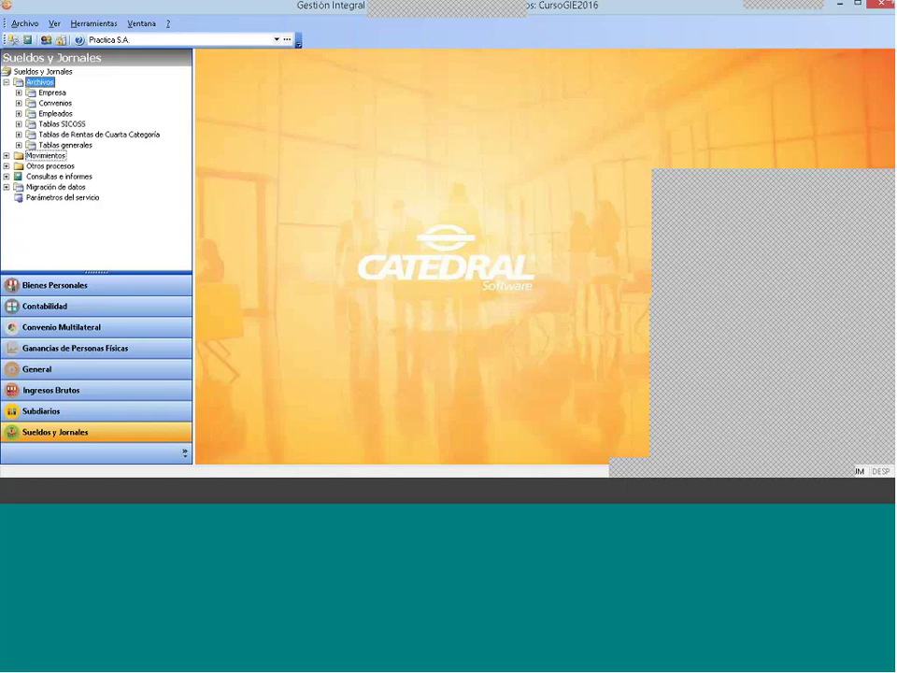
double_click(34, 115)
click(67, 123)
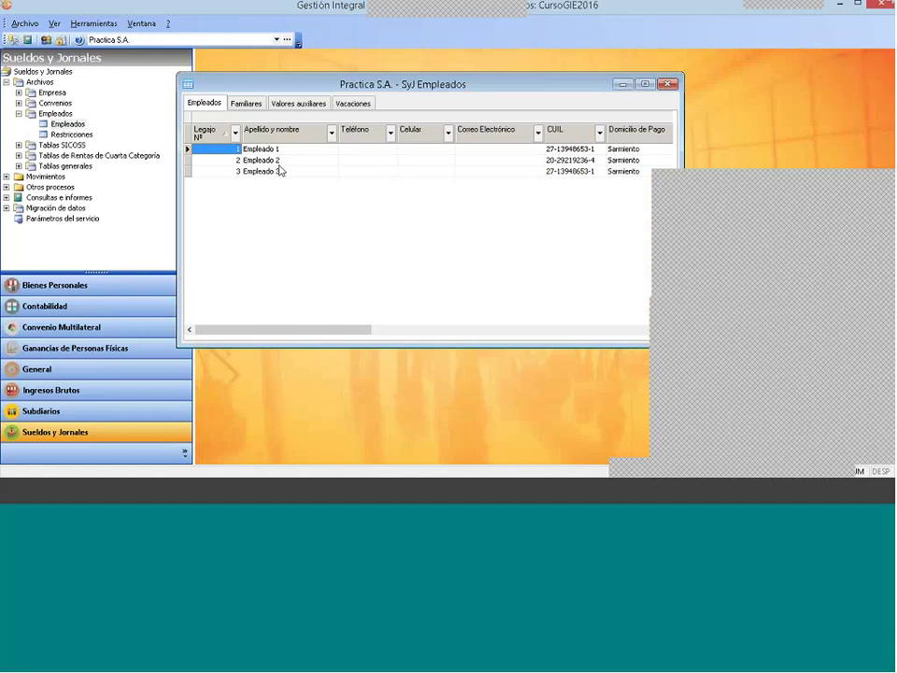
click(280, 173)
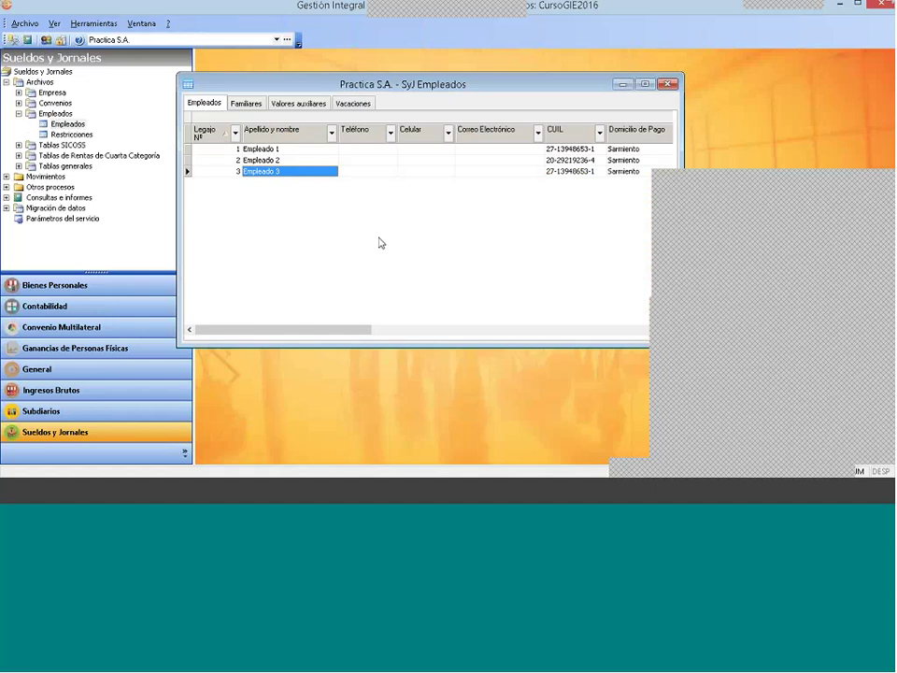
Step: On the Familiares page, add a new 1 - Cónyuge family member named 'Nombre Conduge'
click(246, 104)
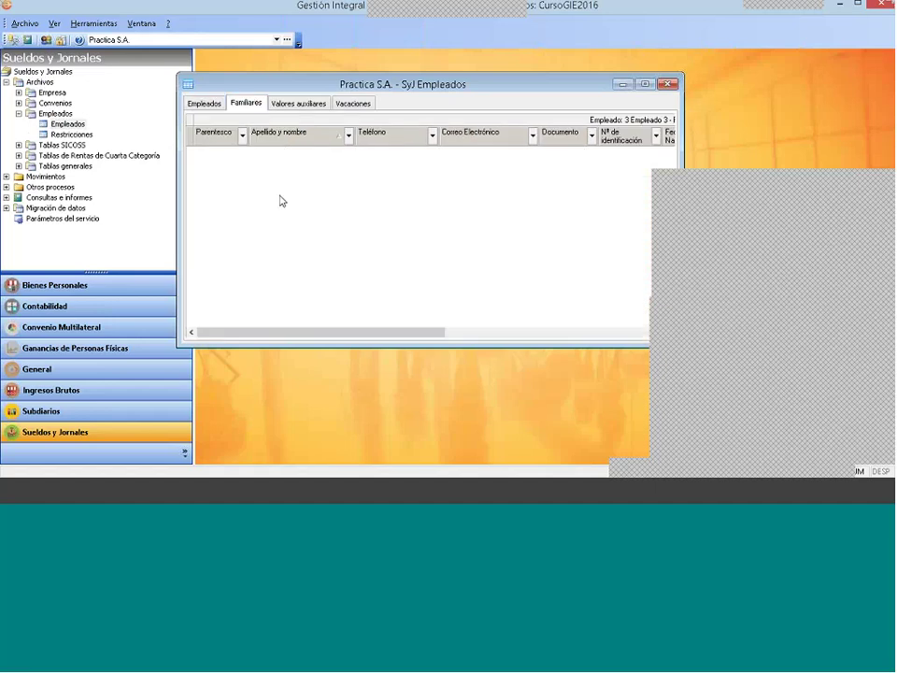
right_click(341, 167)
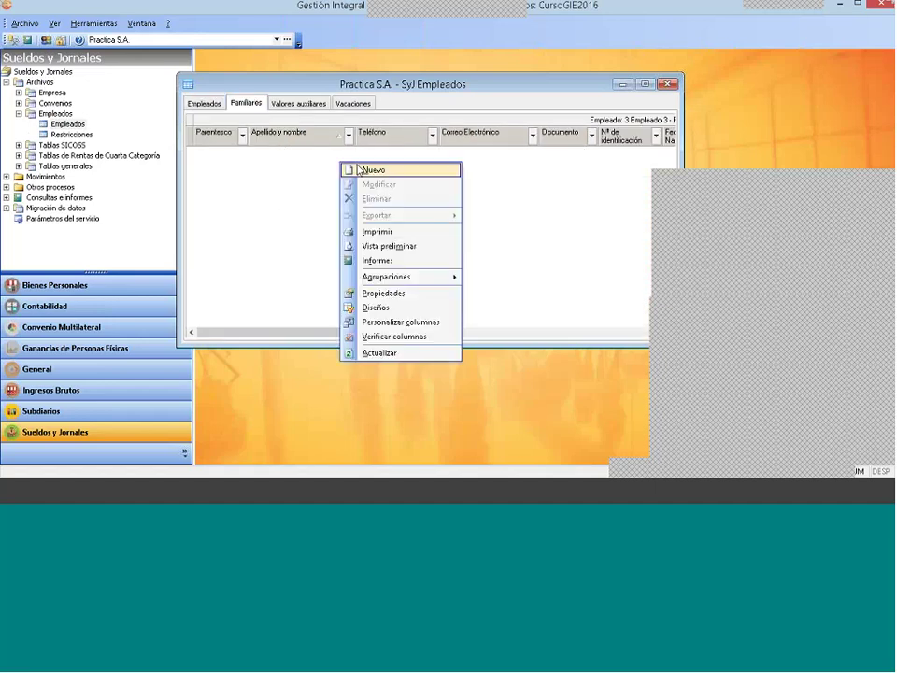
click(372, 170)
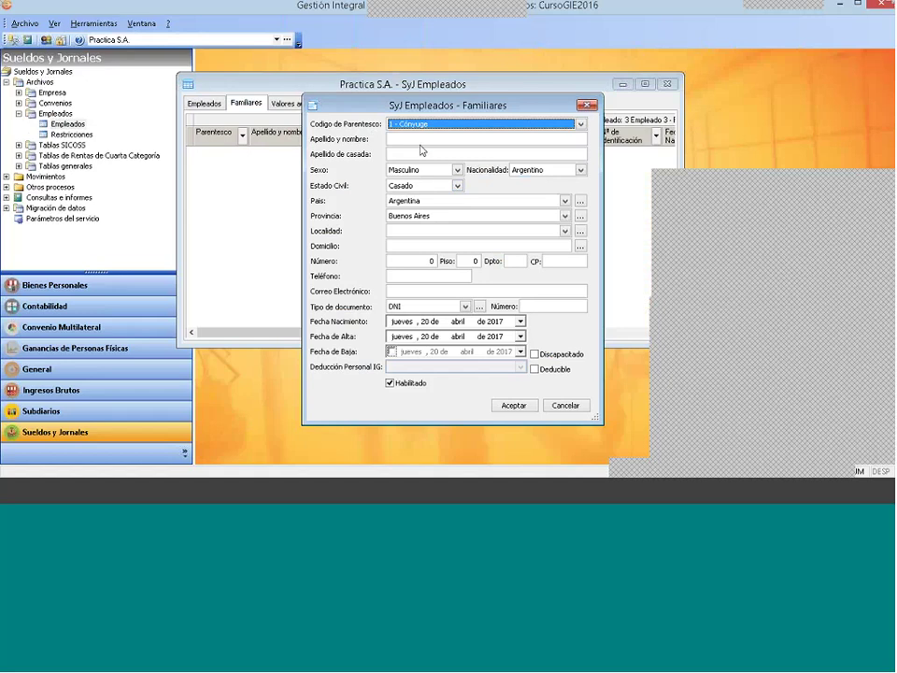
click(425, 124)
click(428, 133)
click(430, 138)
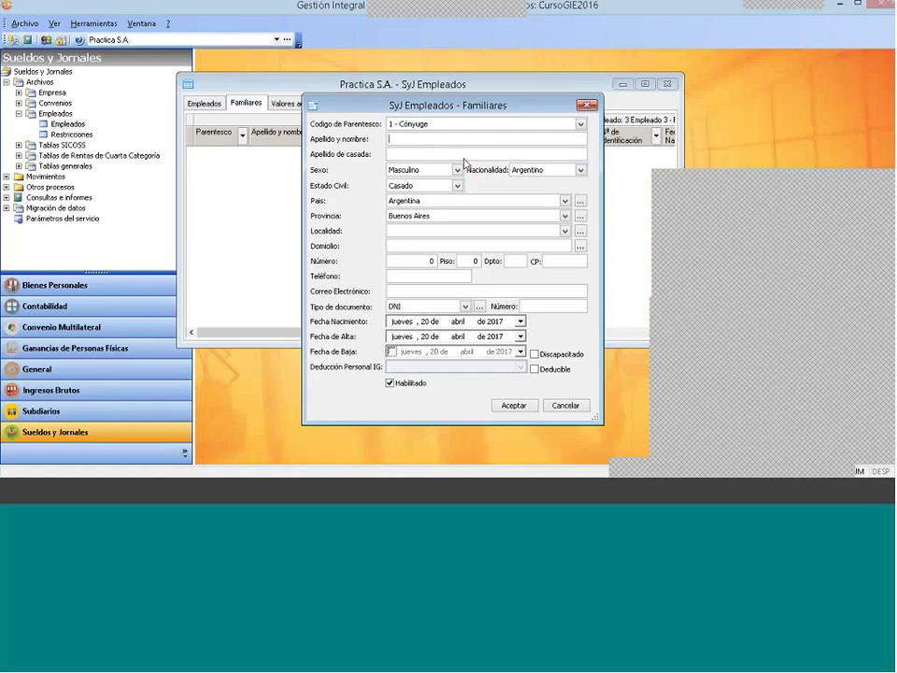
text(N)
text(ombr)
text(e)
text( Cond)
text(uge)
Step: Set the spouse's sex to Femenino and locality to Lobos
click(424, 171)
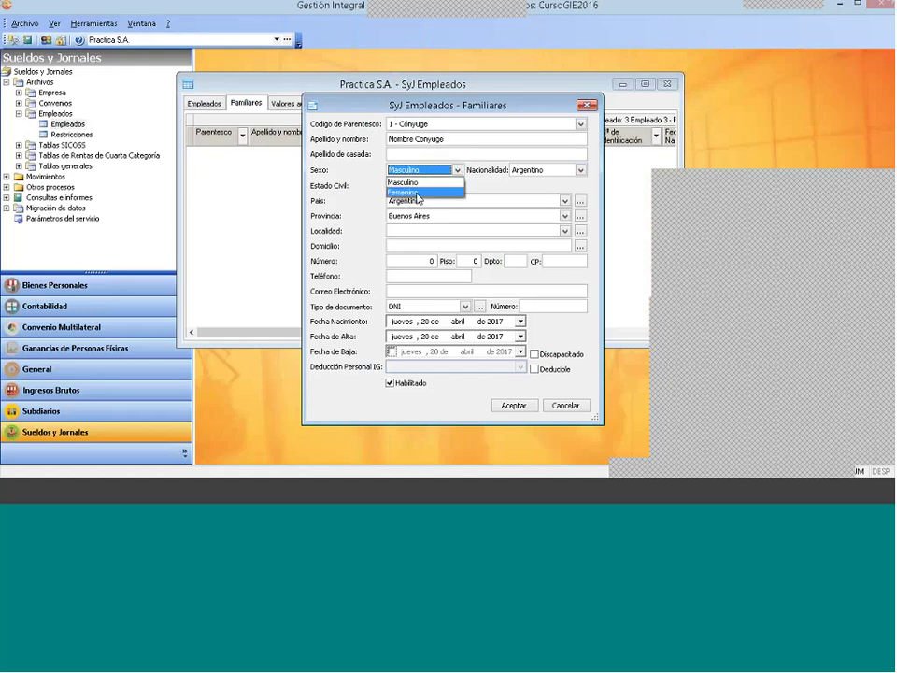
click(425, 190)
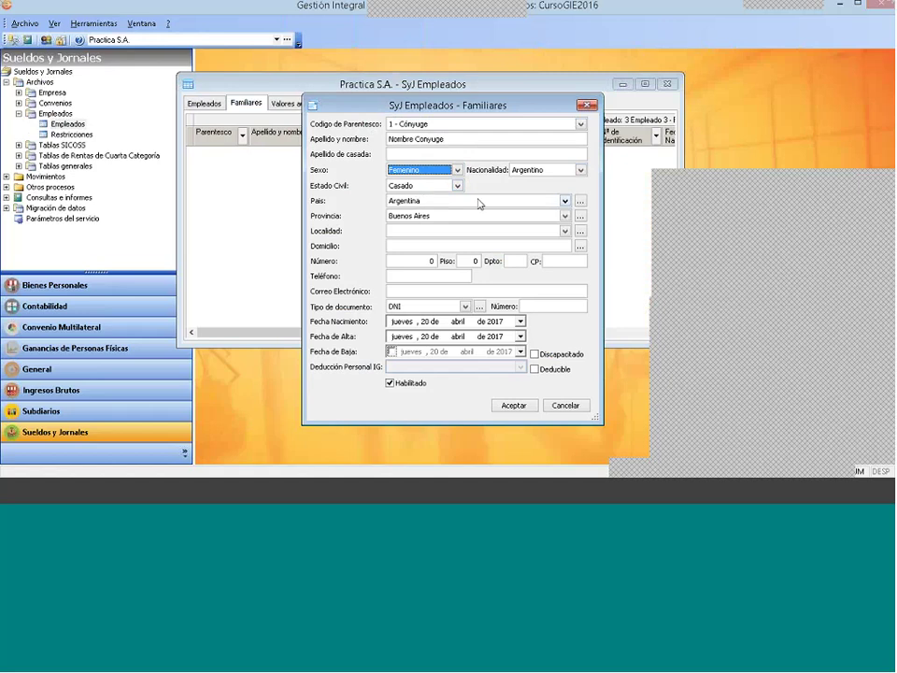
click(429, 231)
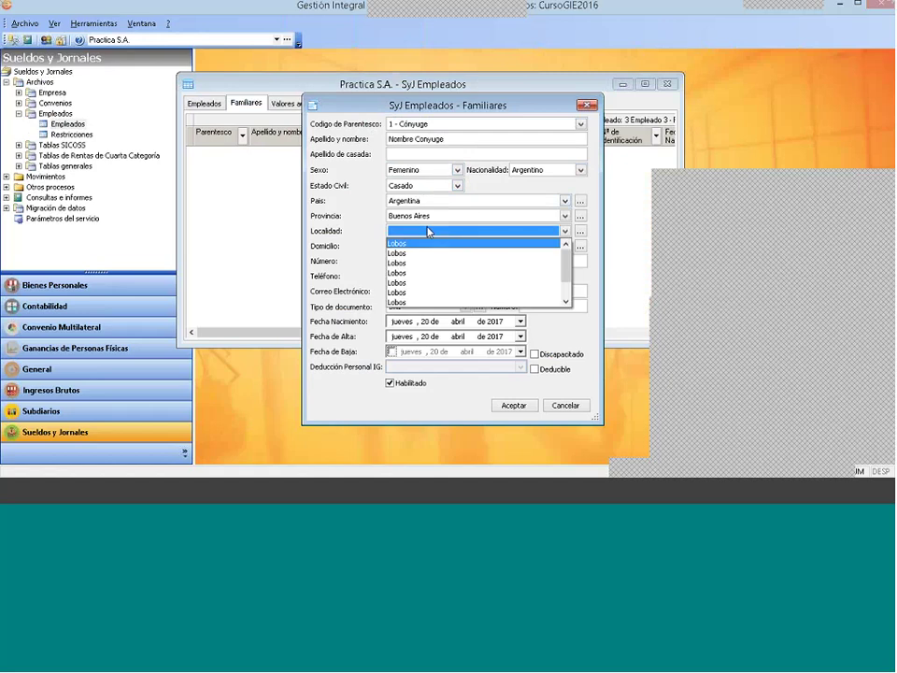
click(426, 241)
click(407, 245)
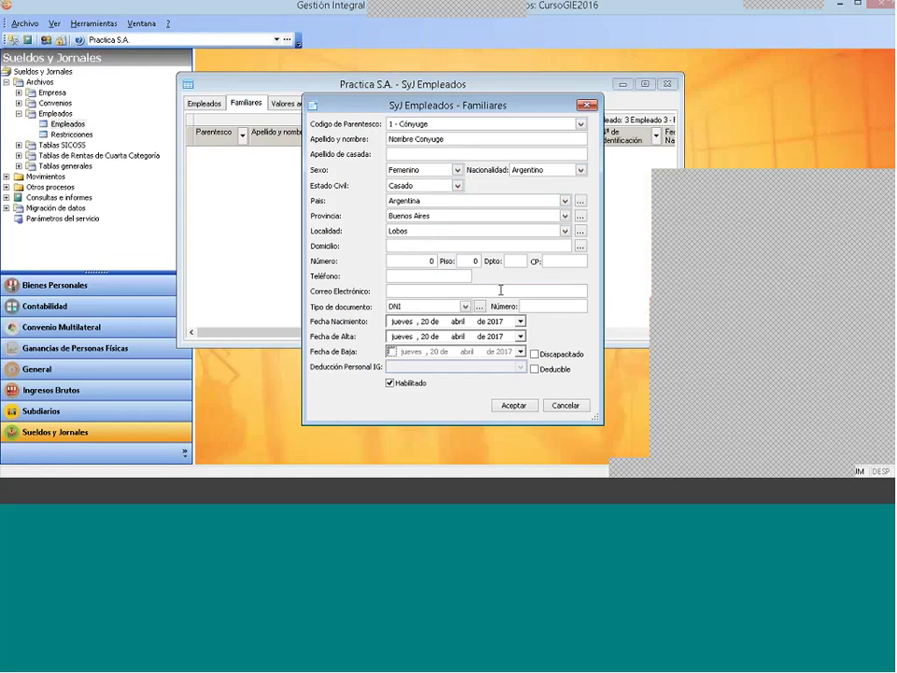
click(424, 321)
key(Right)
key(Right)
Step: Mark the spouse as Deducible under Cargas de Familia Cónyuge
click(536, 370)
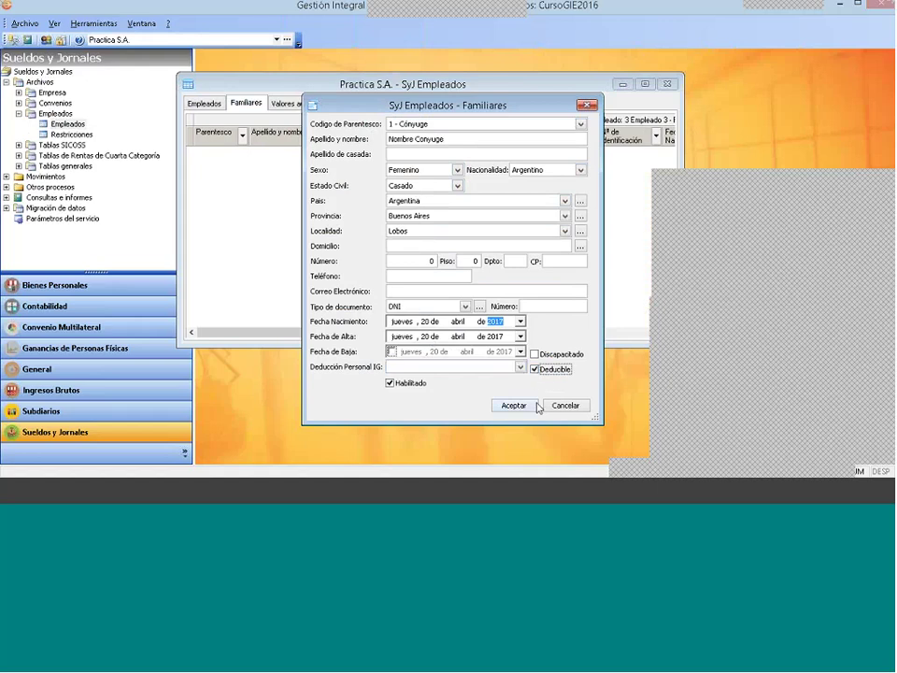
click(483, 369)
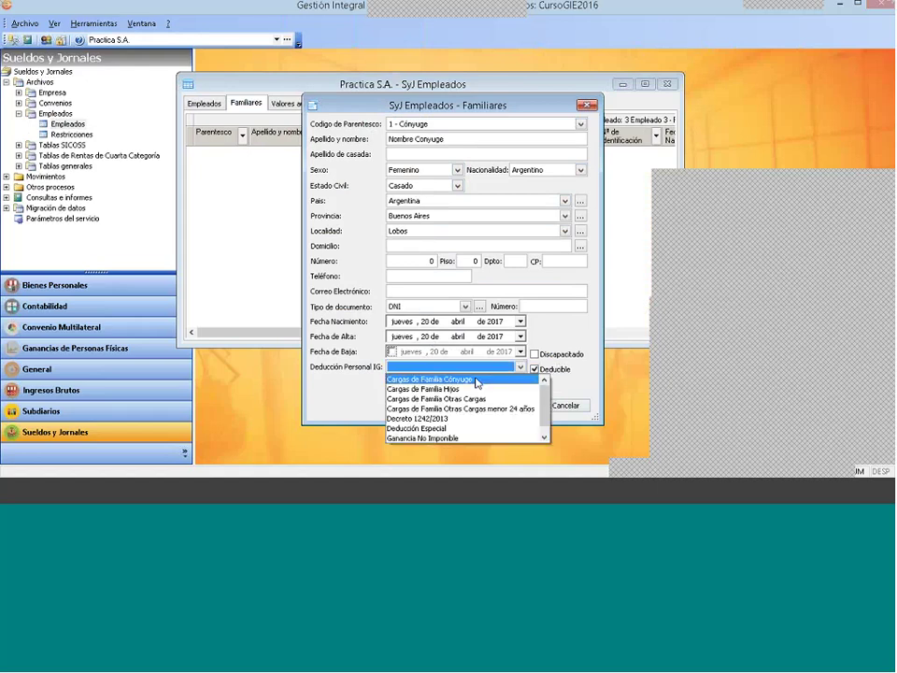
click(477, 380)
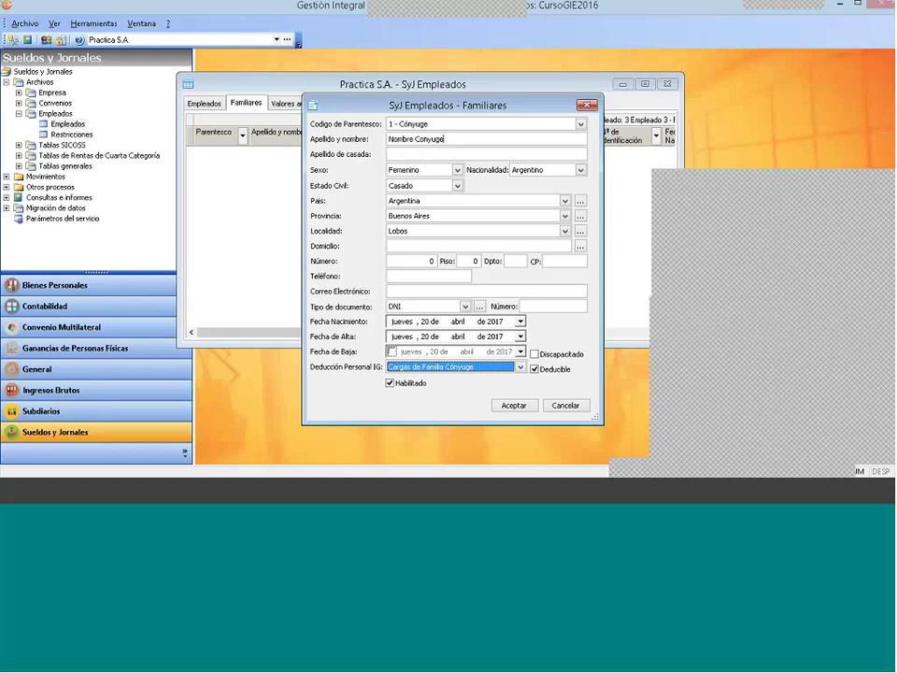
click(443, 139)
click(494, 124)
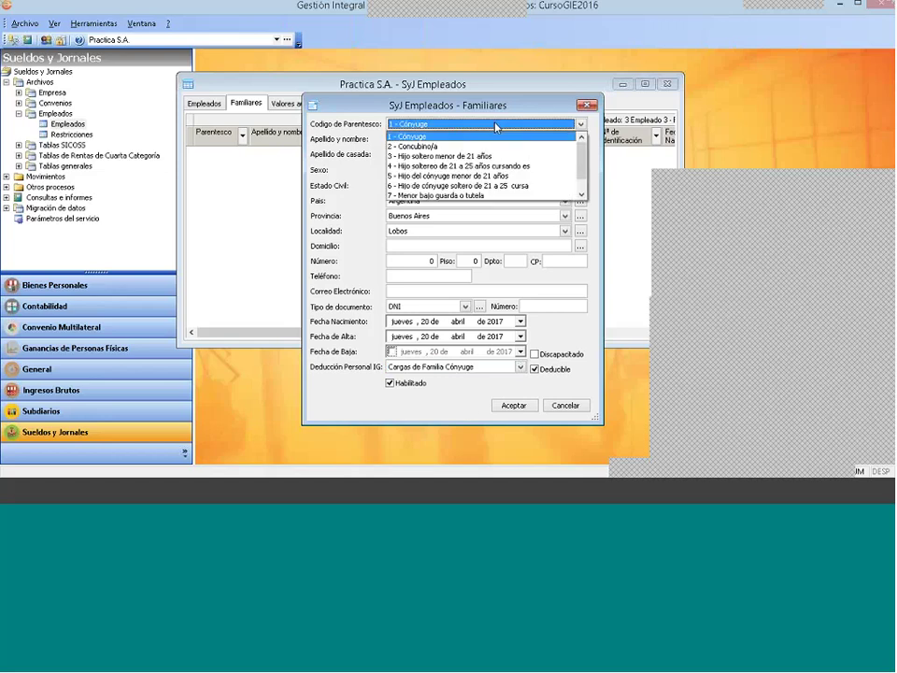
scroll(542, 194, down, 1)
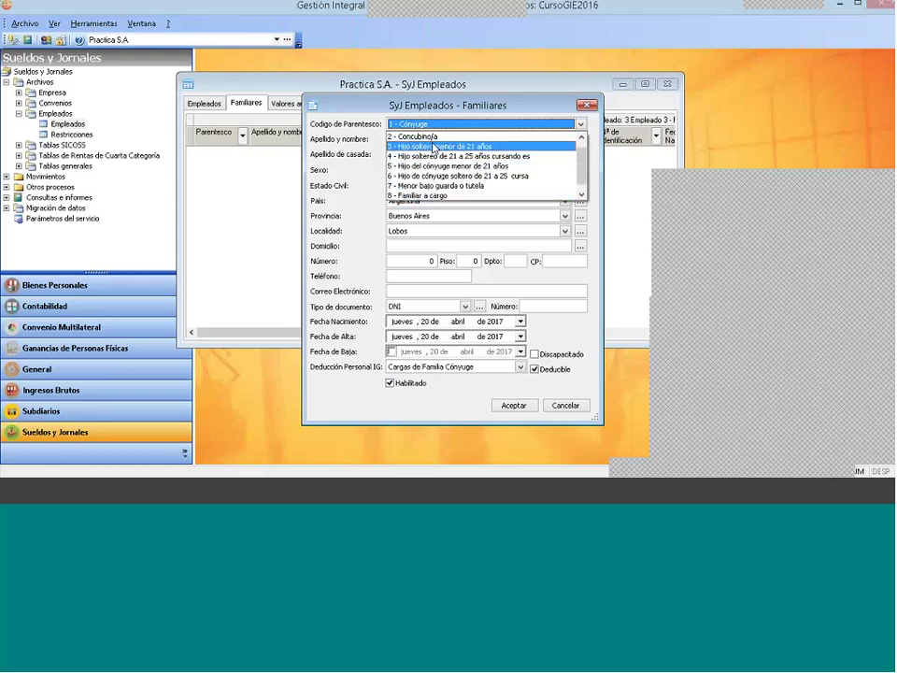
scroll(549, 157, up, 1)
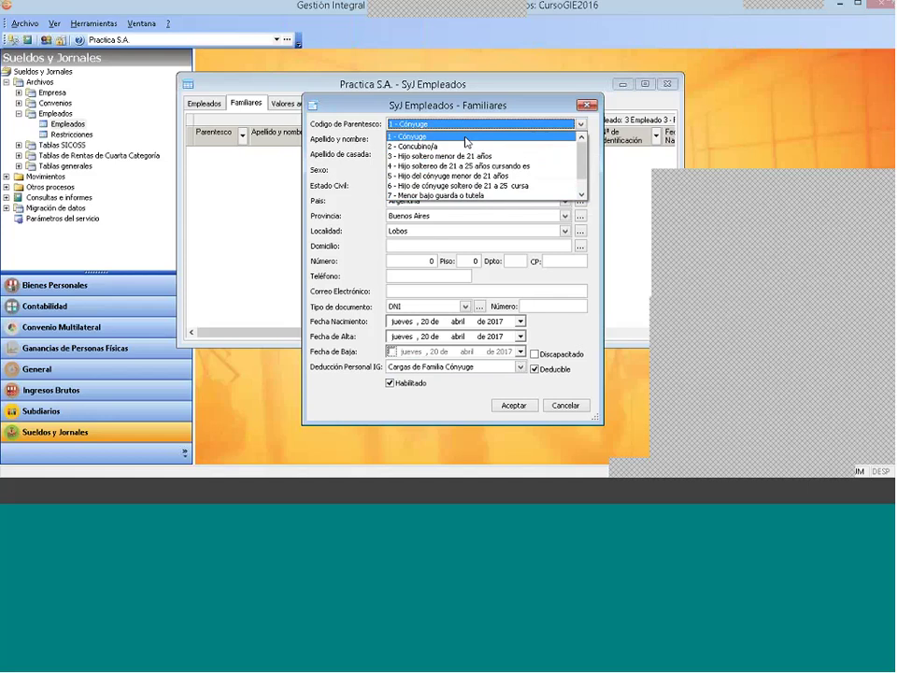
click(459, 138)
click(478, 368)
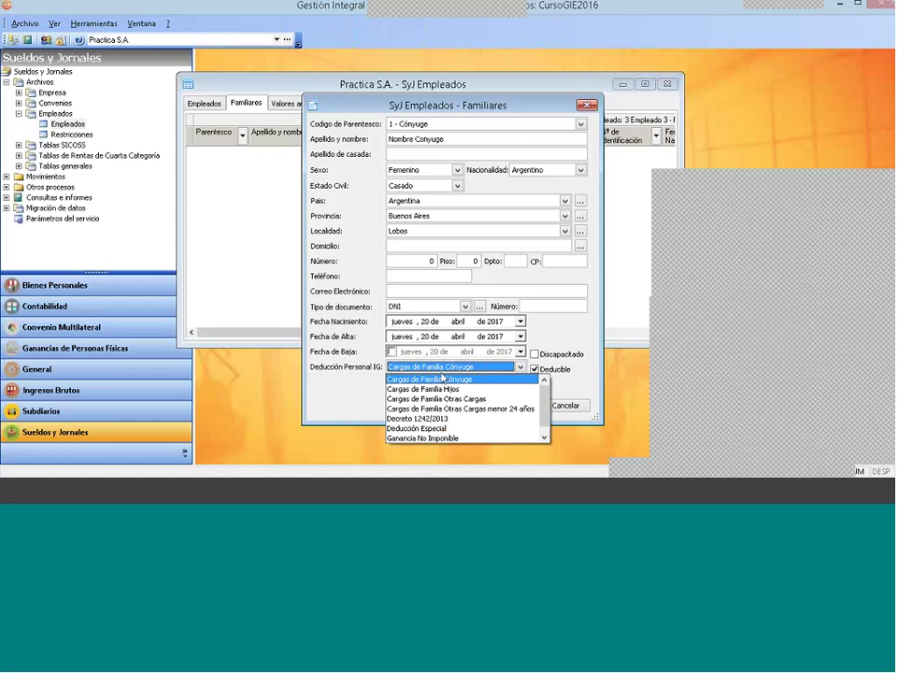
click(464, 378)
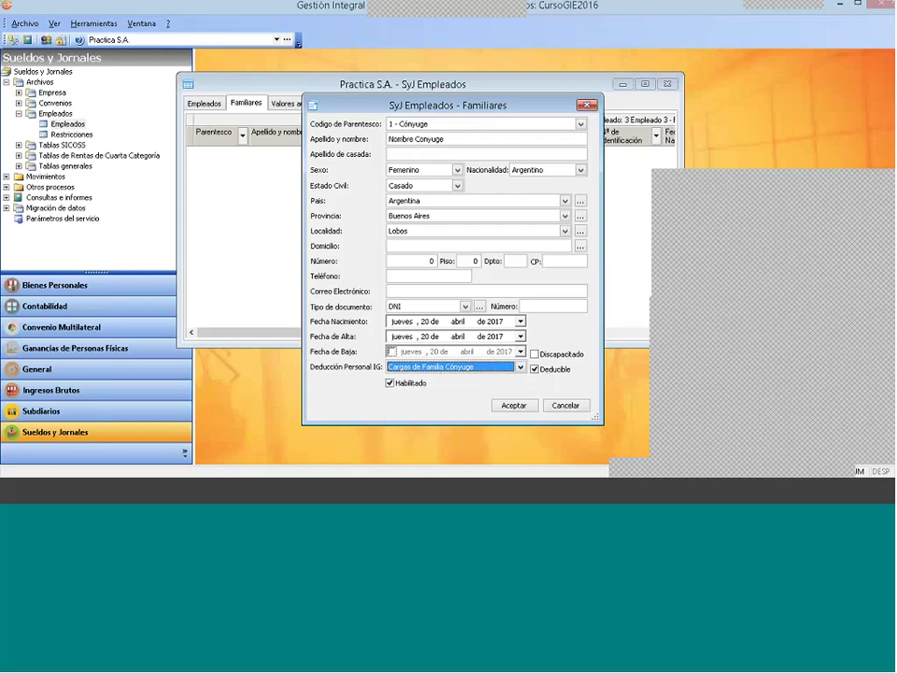
click(457, 336)
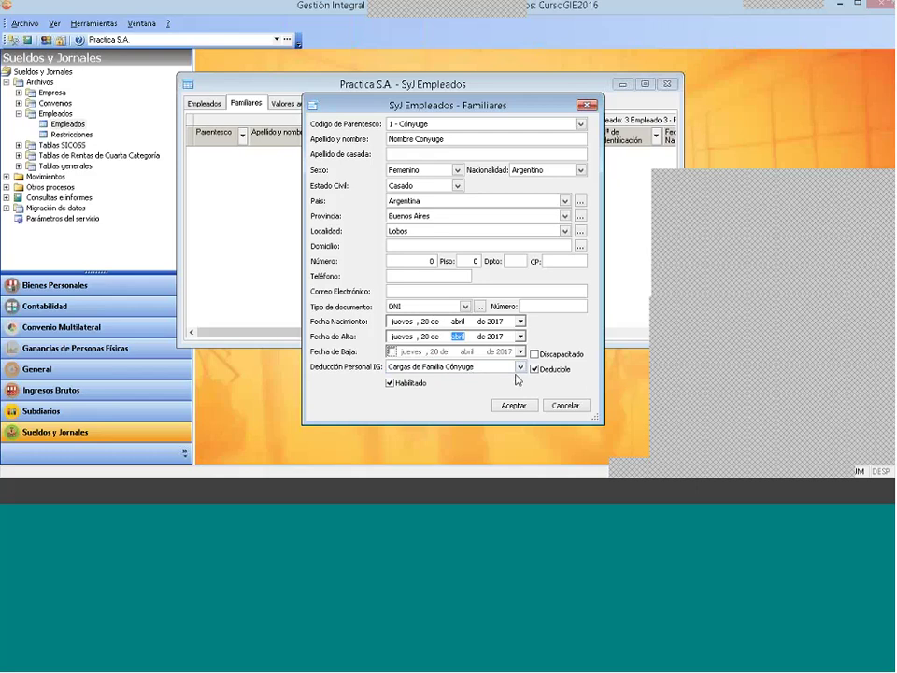
Step: Set the spouse's start date to 1 March and the birth-date month to March
key(Down)
click(426, 337)
text(1)
click(432, 324)
text(3)
text(1)
click(457, 322)
text(3)
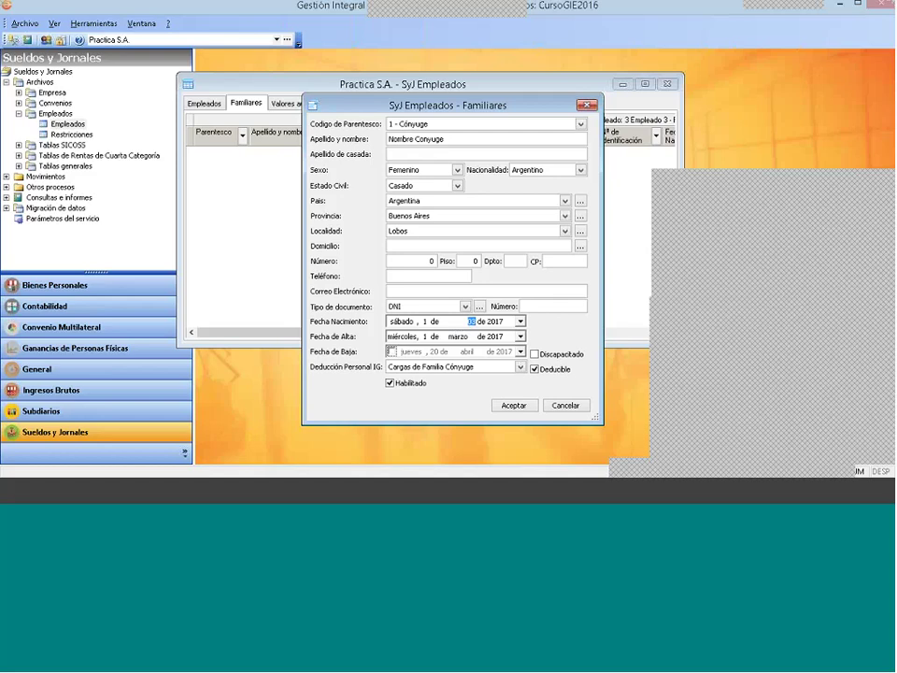
Step: Fill the missing address with '.' and the postcode with 7240
click(514, 405)
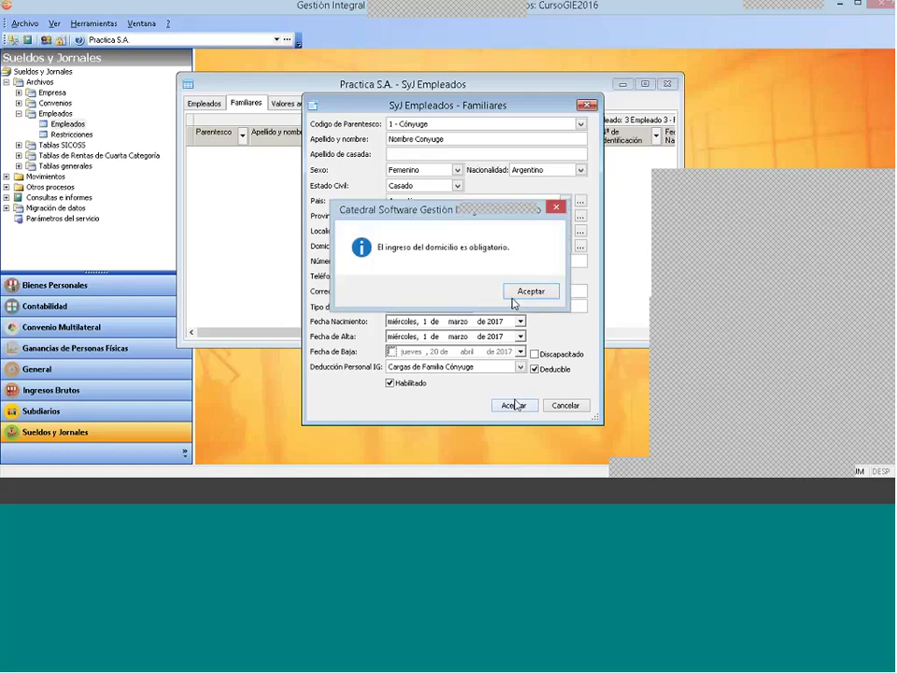
click(521, 291)
text(.)
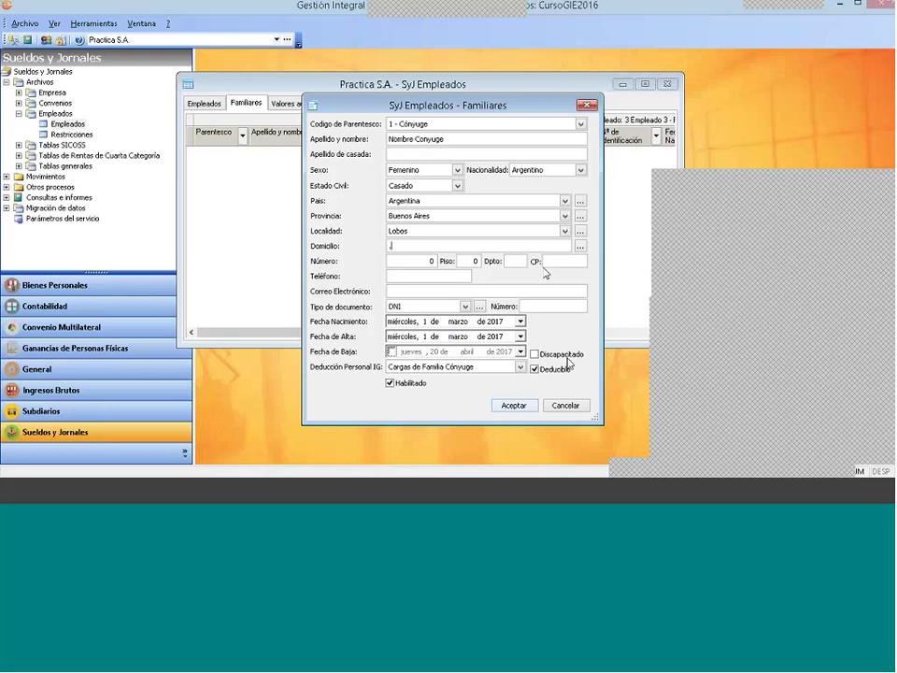
click(552, 261)
text(7240)
Step: Enter the spouse's DNI number and save her to the family list
click(515, 405)
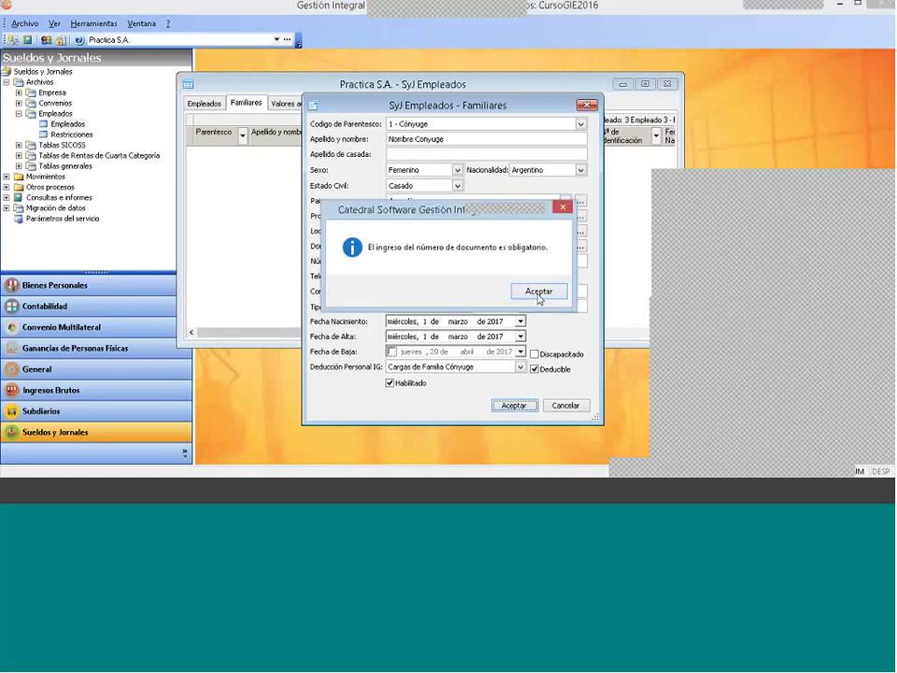
click(536, 294)
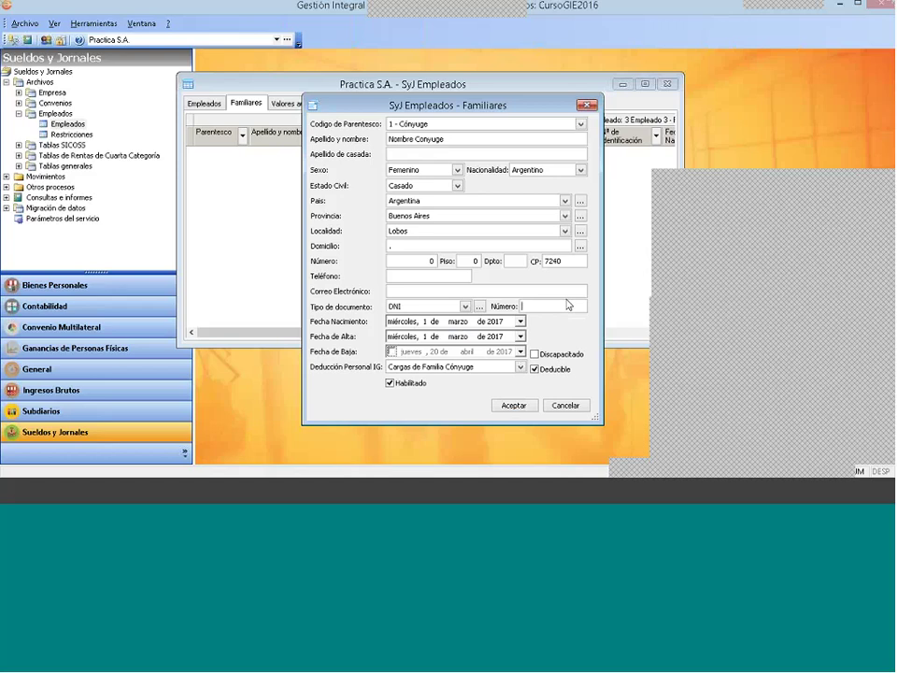
click(513, 404)
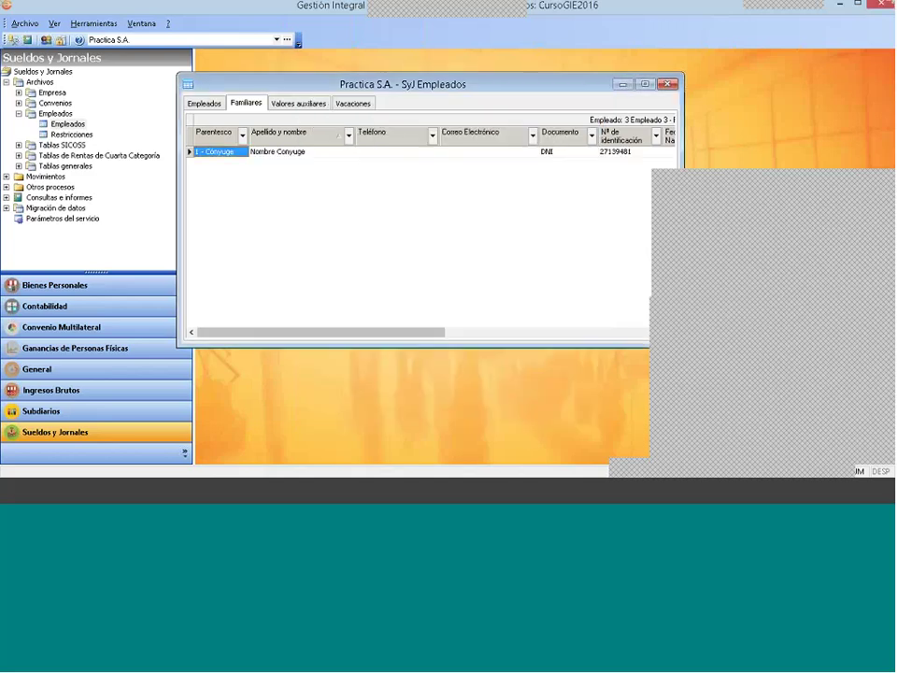
Step: Add a new family member with relationship 3 - Hijo soltero menor de 21 años
right_click(312, 198)
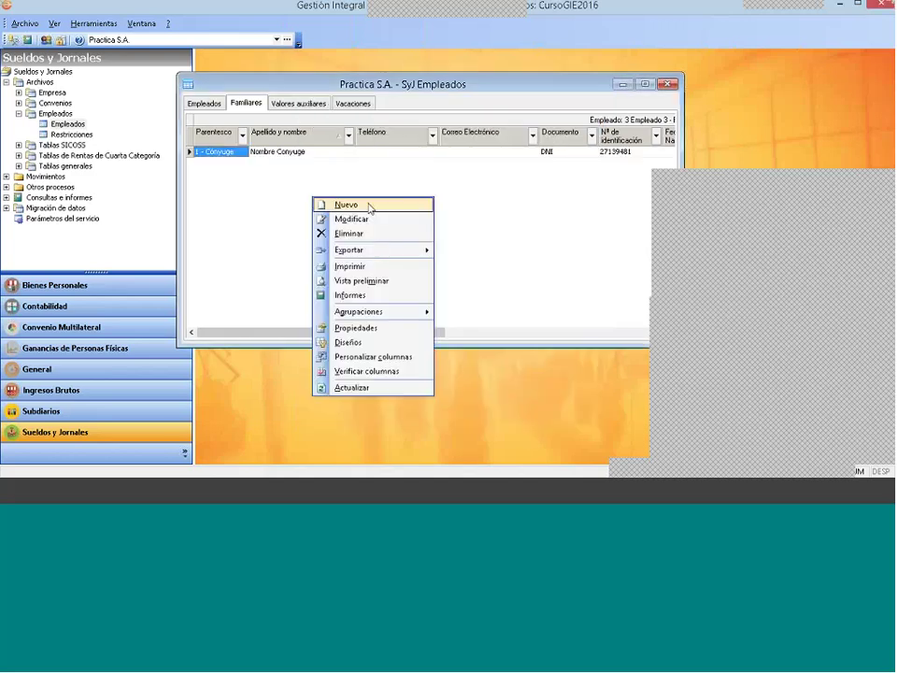
click(371, 205)
click(425, 123)
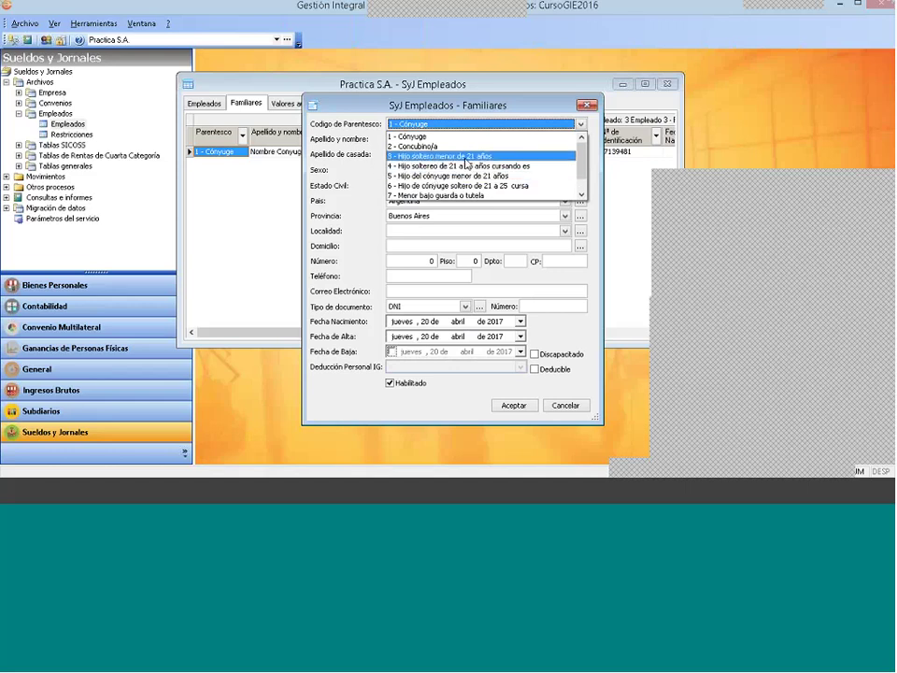
click(495, 156)
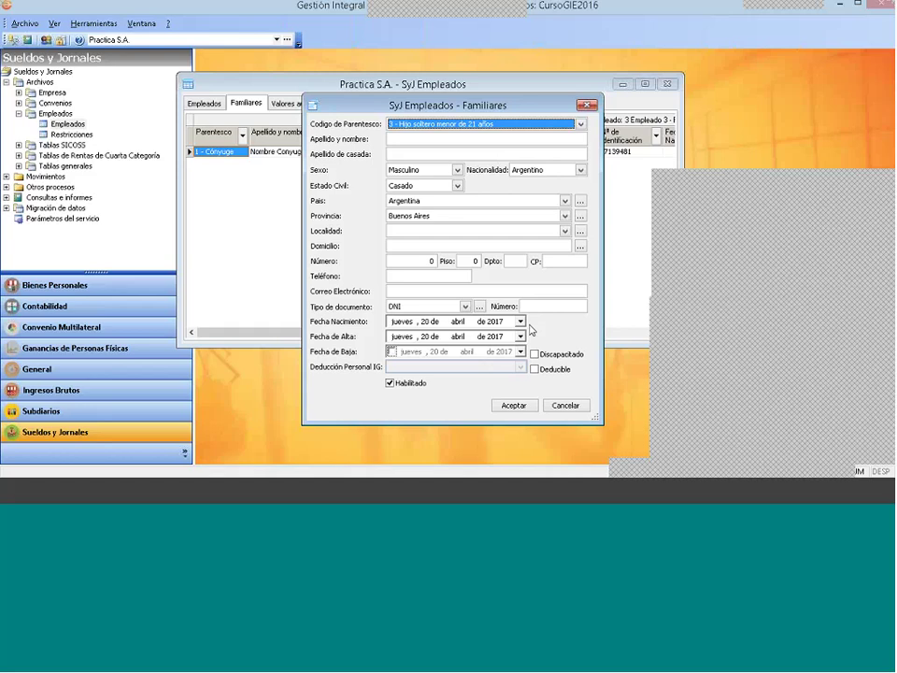
Step: Enter the son's name and make him Deducible under Cargas de Familia Hijos
click(401, 140)
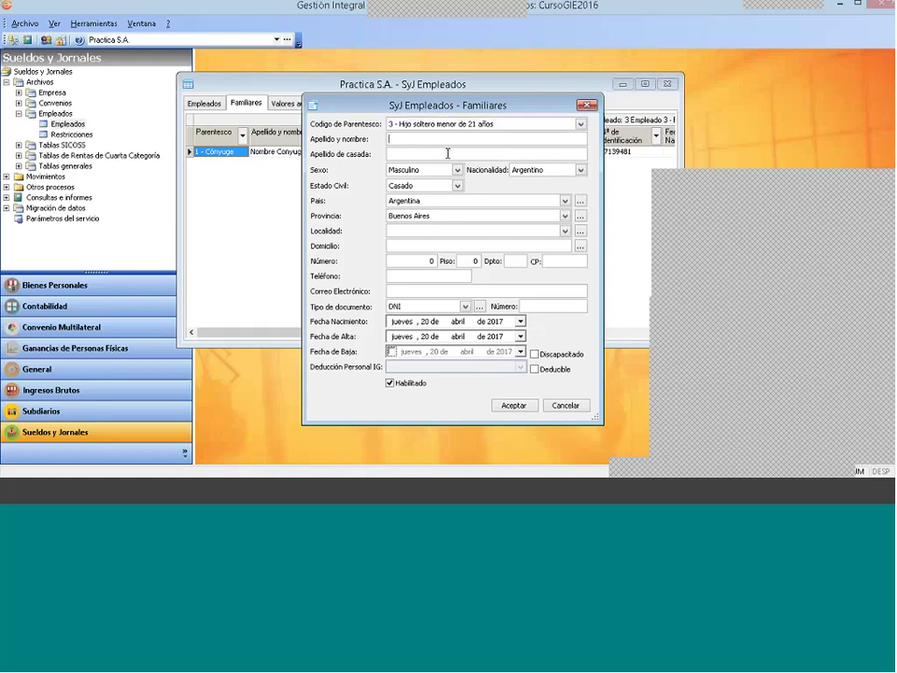
text(Ramiro)
click(534, 369)
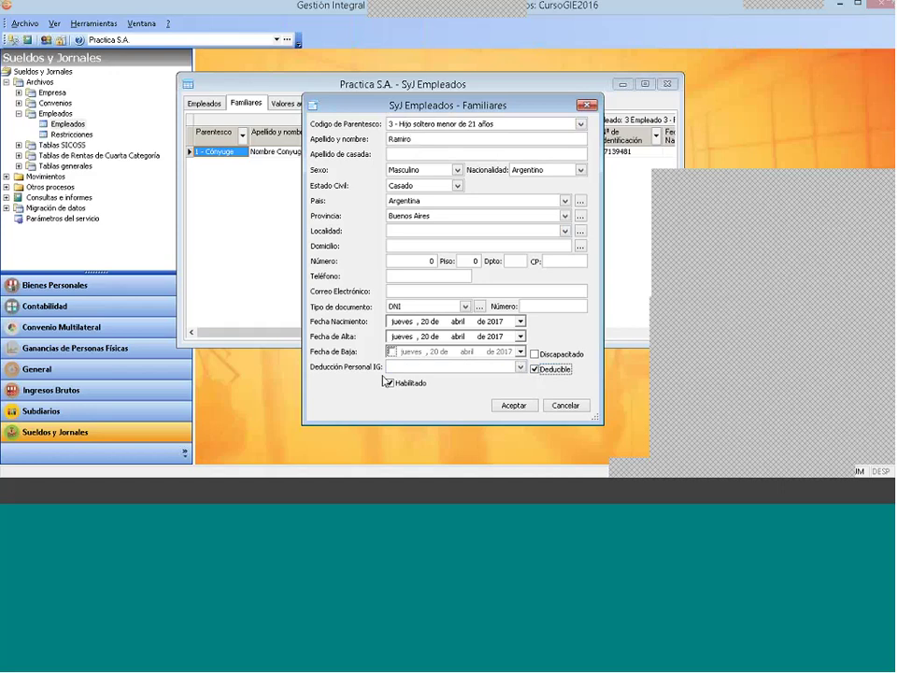
click(512, 368)
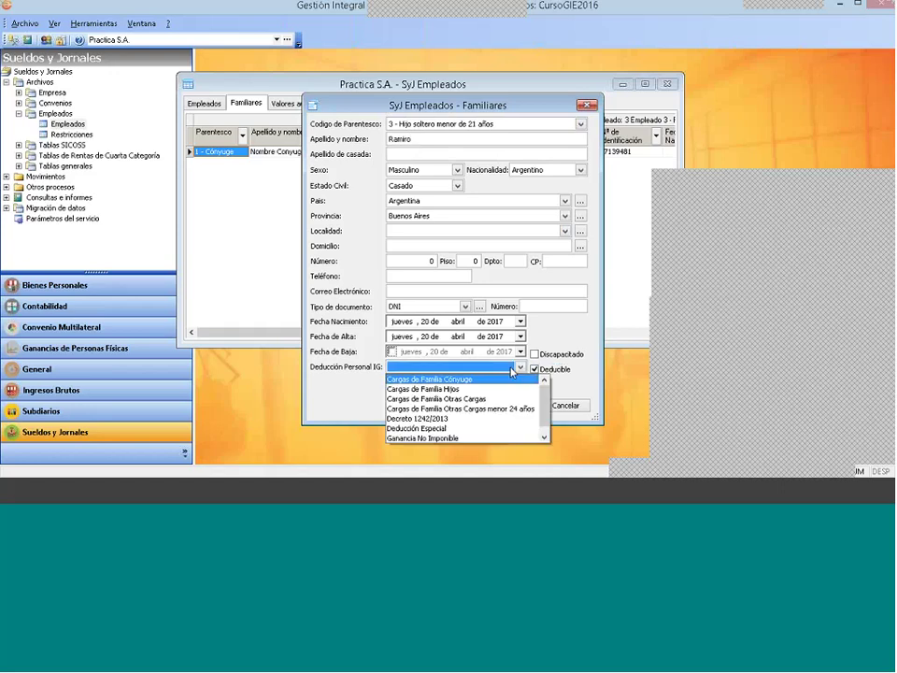
click(469, 397)
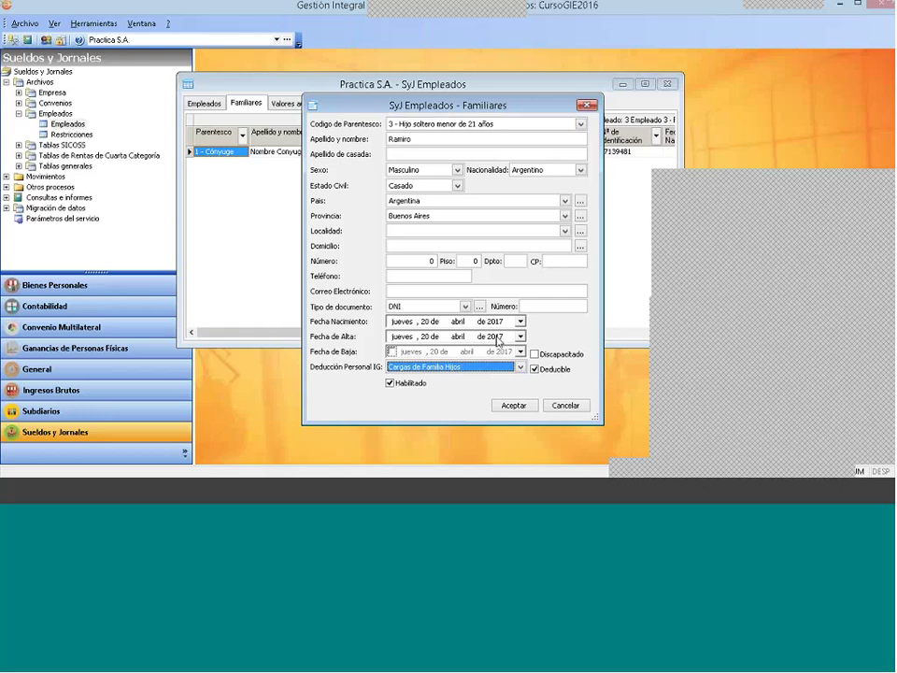
Step: Set the years of both the start date and birth date to 2000
click(495, 336)
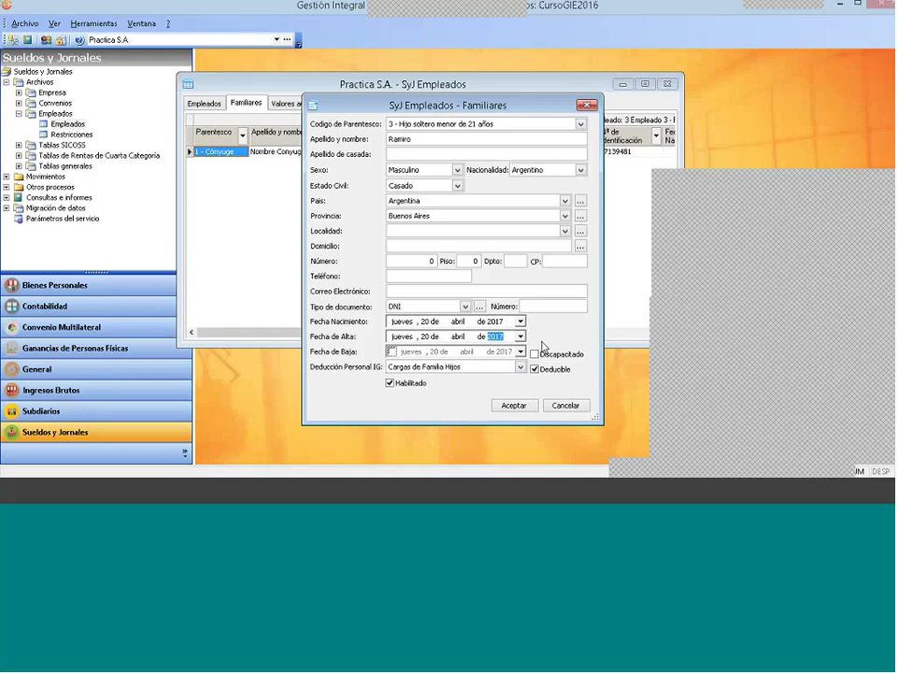
text(2000)
click(495, 321)
text(2000)
Step: Set both the son's start date and birth date to 1 March 2000
click(458, 336)
text(03)
click(429, 342)
text(1)
click(459, 343)
click(456, 323)
text(03)
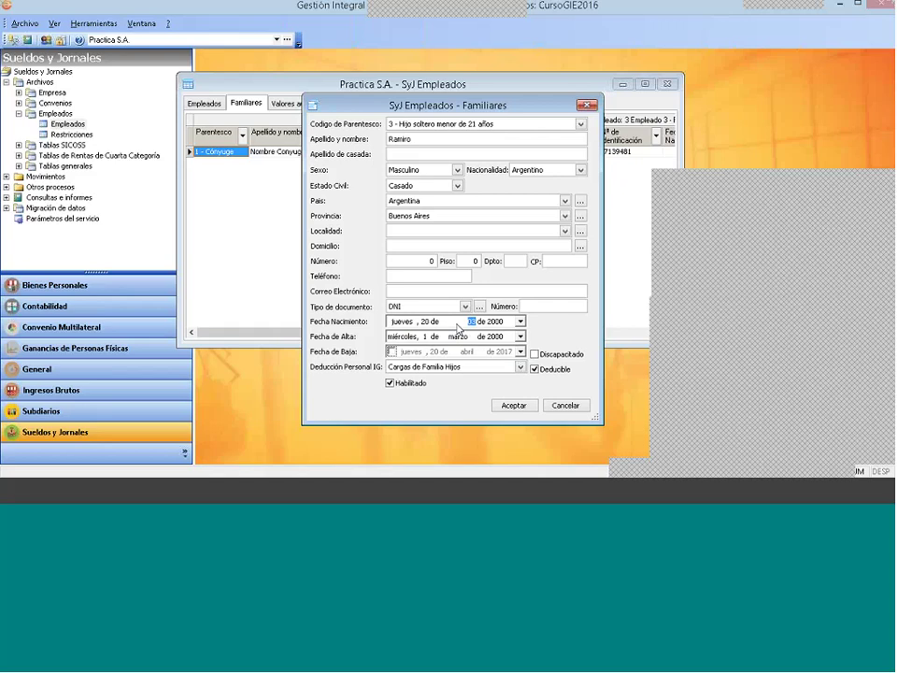
click(428, 322)
text(1)
click(457, 337)
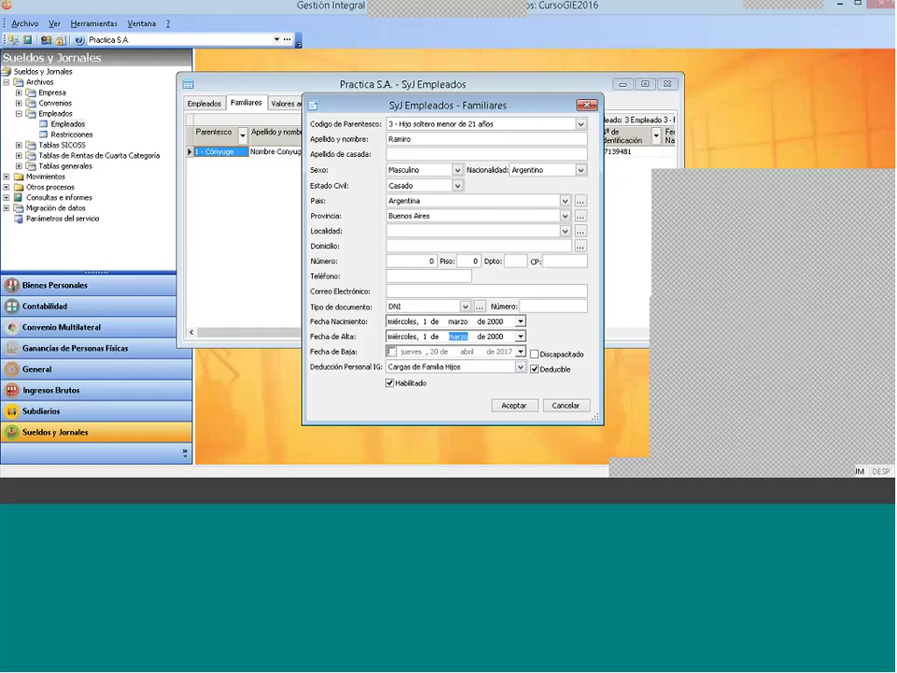
Step: Change the son's start date to 1 January 2017
drag(509, 112, 537, 88)
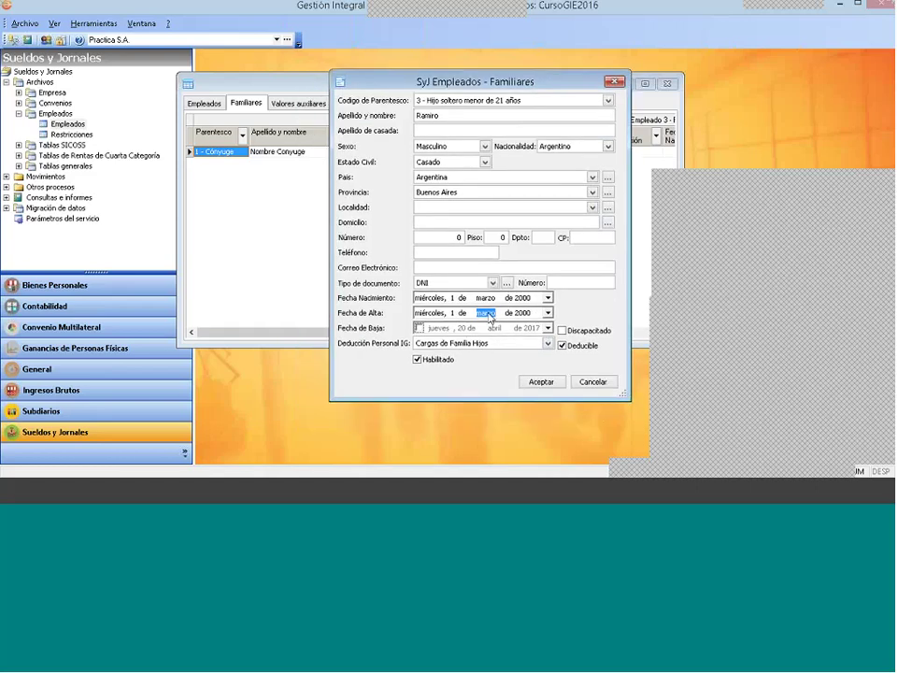
text(05)
text(1)
text(12)
text(2)
text(0)
text(8)
key(Left)
key(Right)
text(0)
text(2)
text(1)
click(523, 313)
text(2017)
Step: Set the son's locality to Lobos, address to '.' and postal code to 7240
click(545, 384)
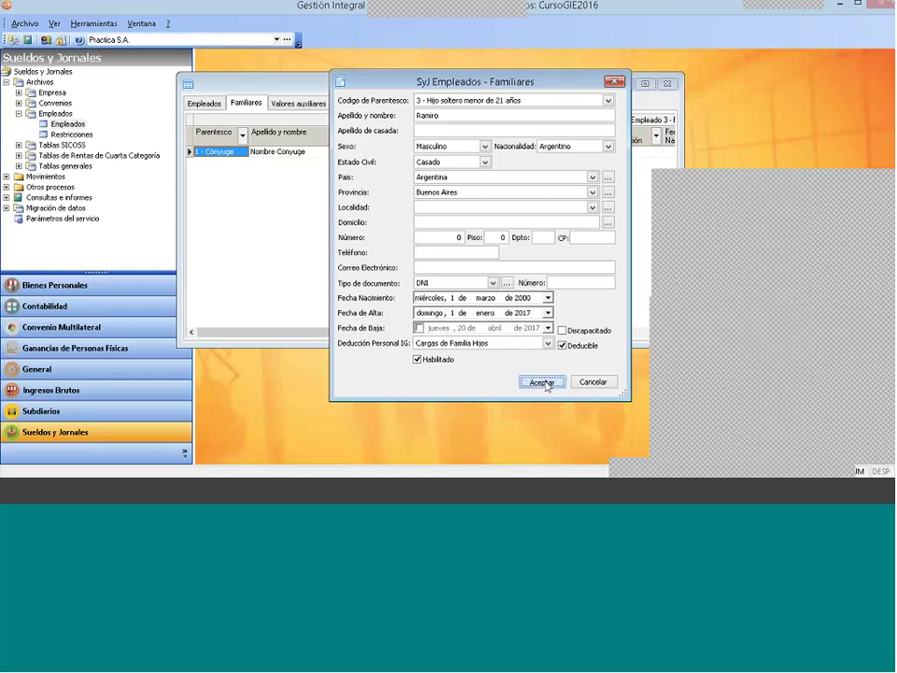
click(526, 296)
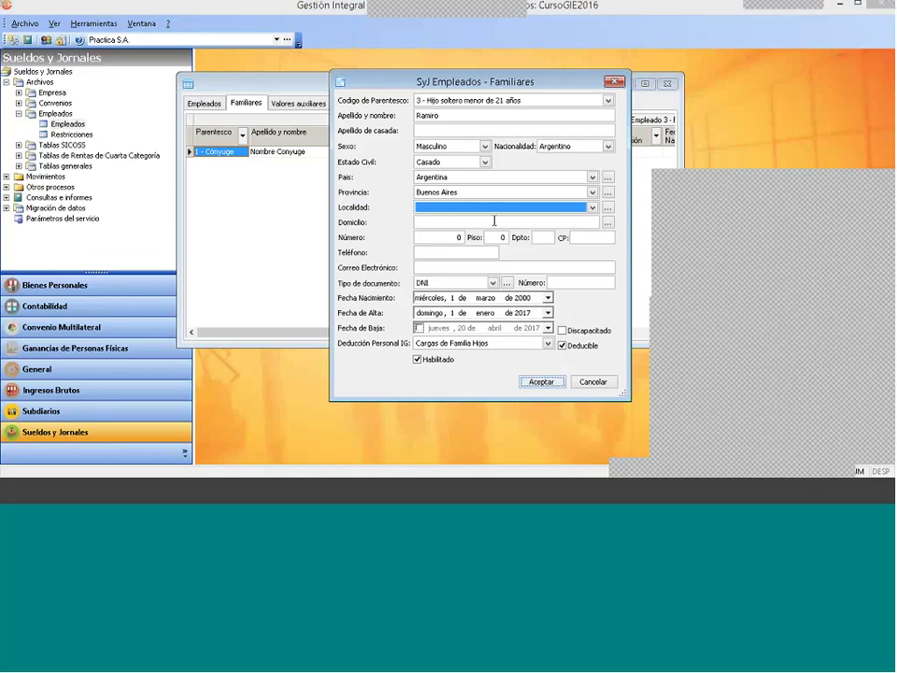
click(487, 208)
click(474, 219)
click(429, 221)
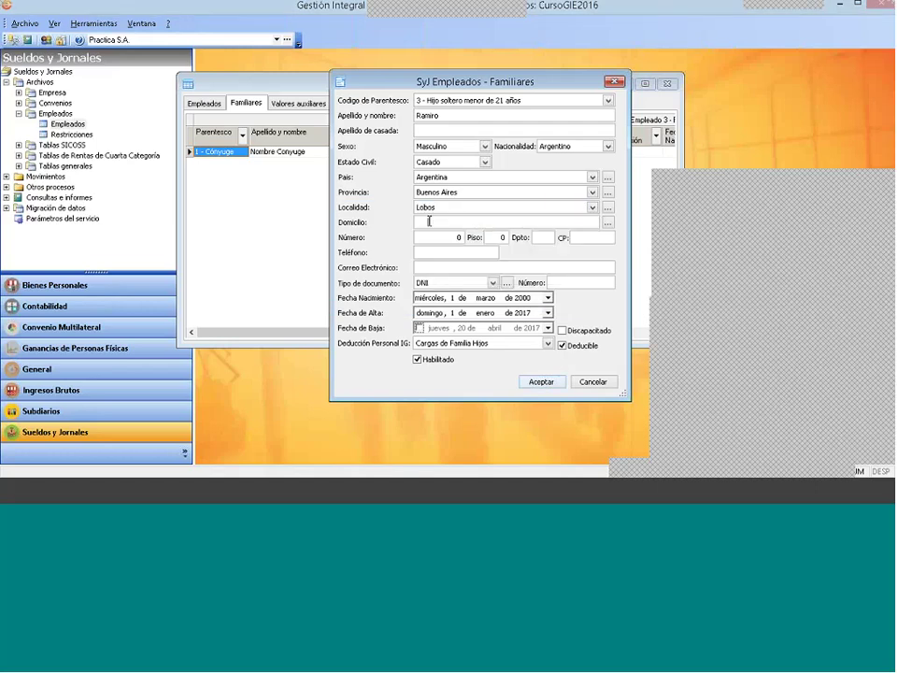
text(.)
click(579, 238)
text(7240)
click(592, 283)
Step: Enter the son's DNI, save and verify his record, then close the employees window
text(12345678)
key(Return)
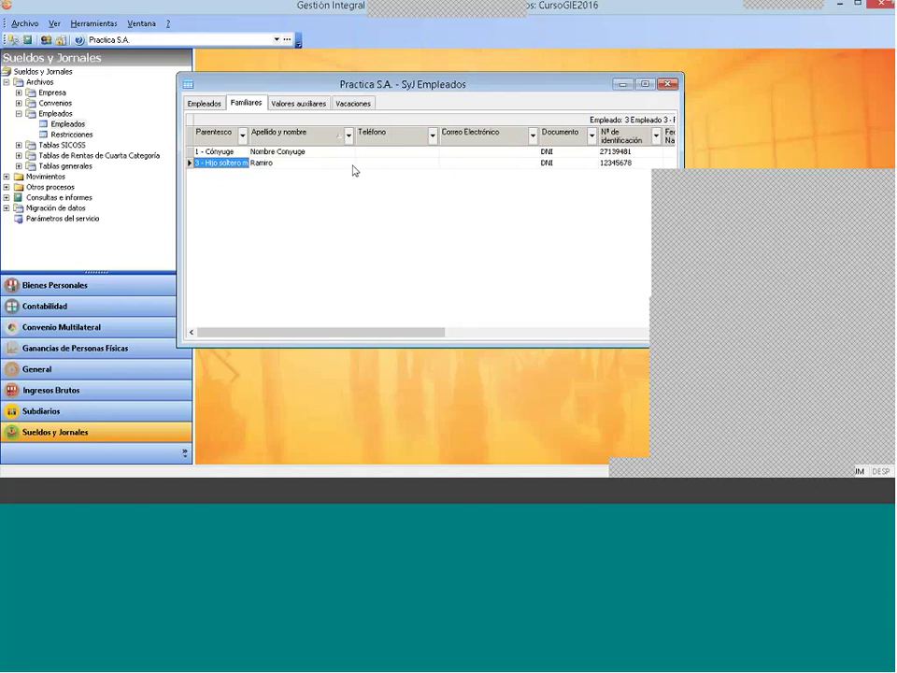
double_click(354, 163)
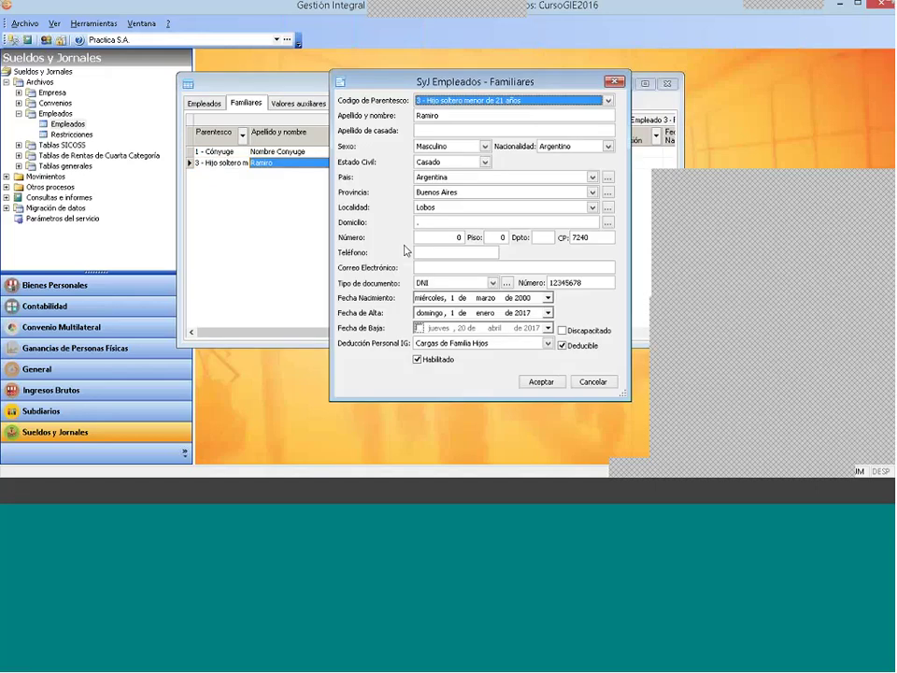
click(558, 378)
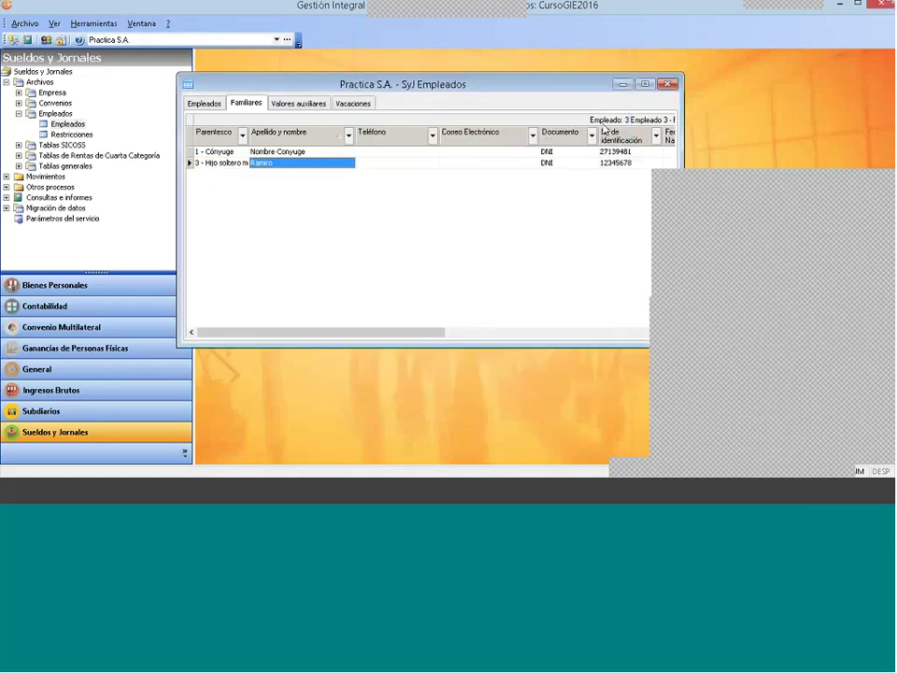
click(667, 84)
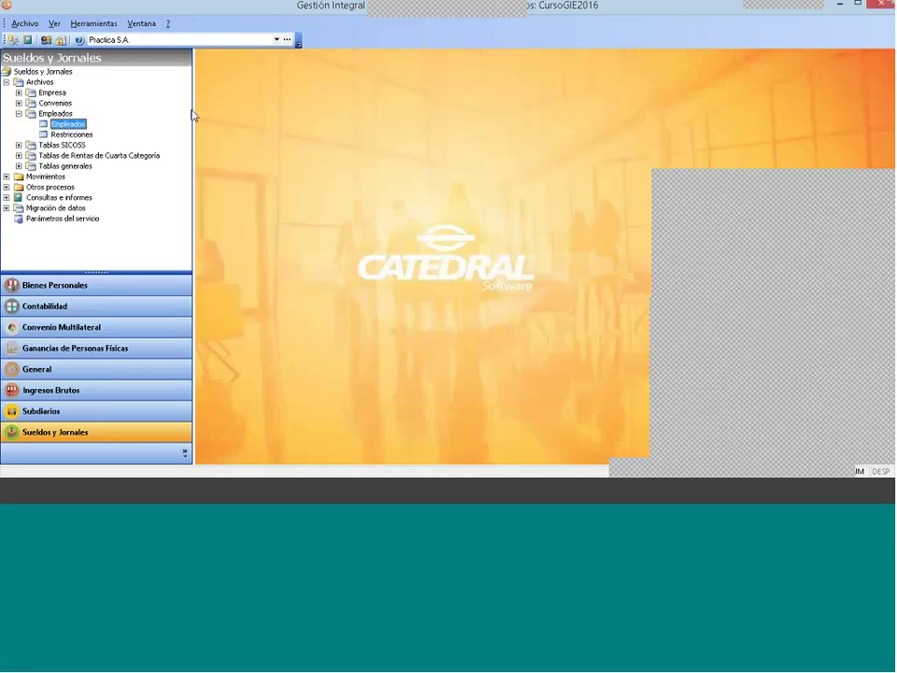
Step: Collapse Empleados, expand Movimientos > Liquidaciones and open Calcular
click(19, 113)
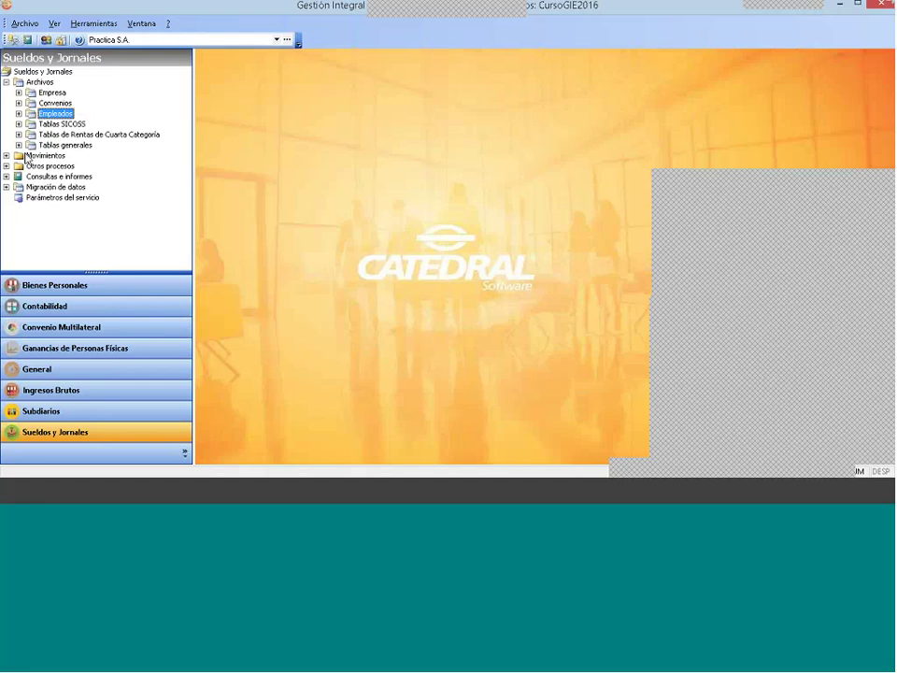
double_click(28, 156)
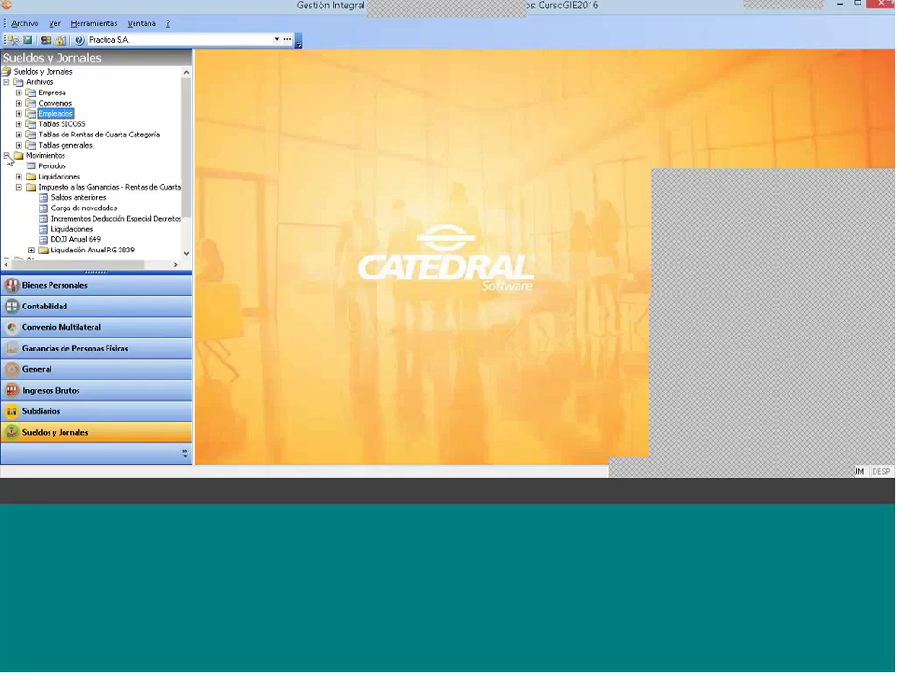
click(19, 187)
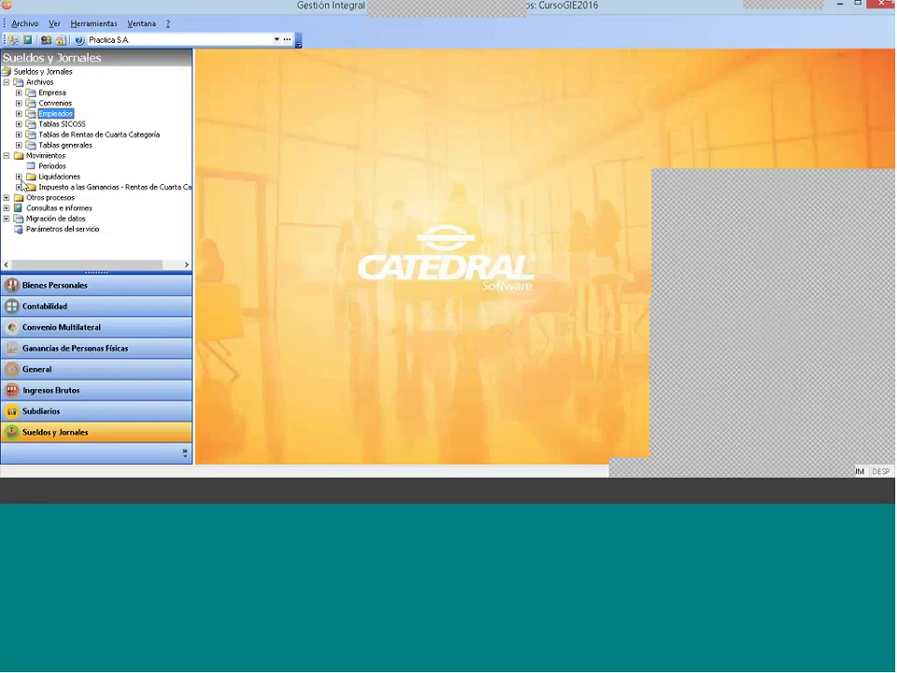
click(19, 176)
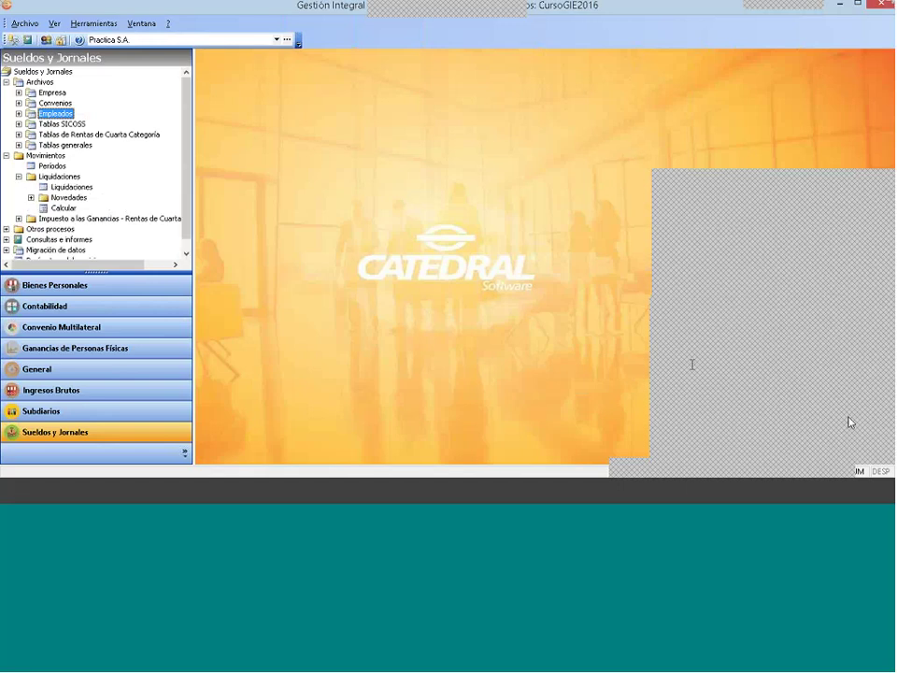
click(781, 410)
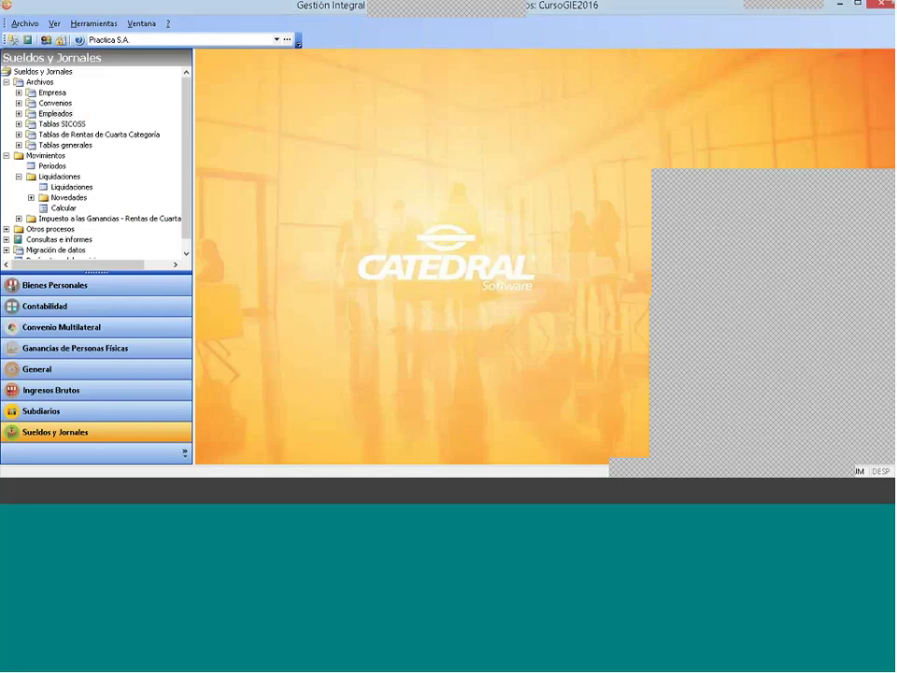
click(64, 208)
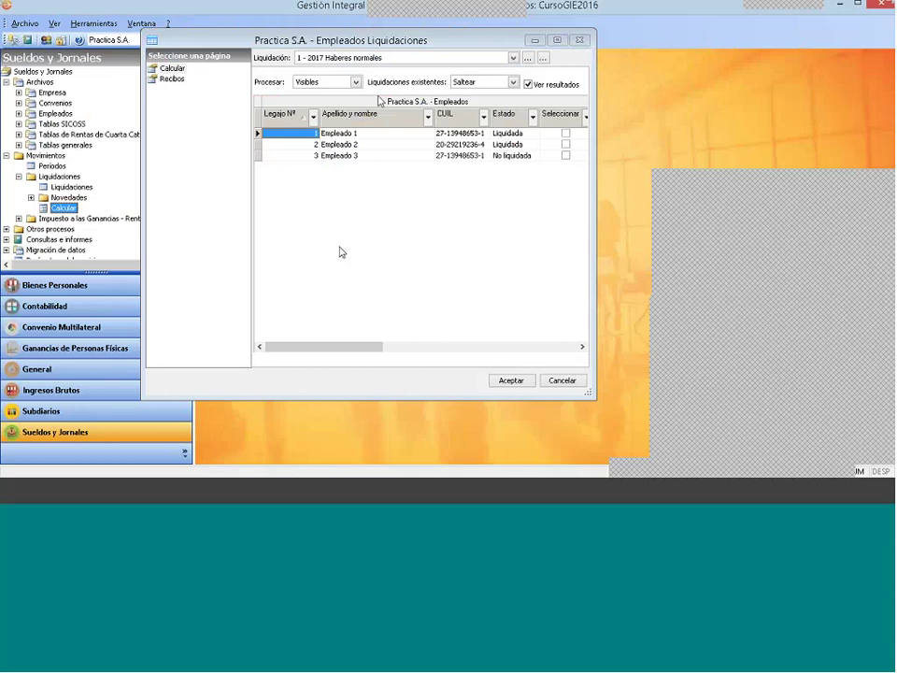
Step: Select payroll 3 - 2017 Haberes normales and accept to load Empleado 1's novedades
click(370, 58)
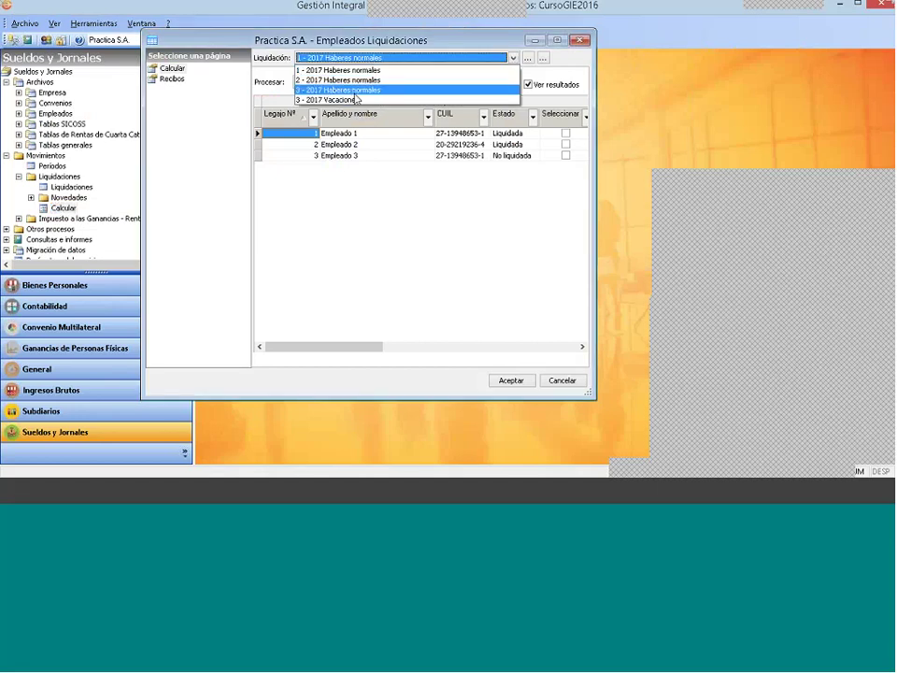
click(369, 90)
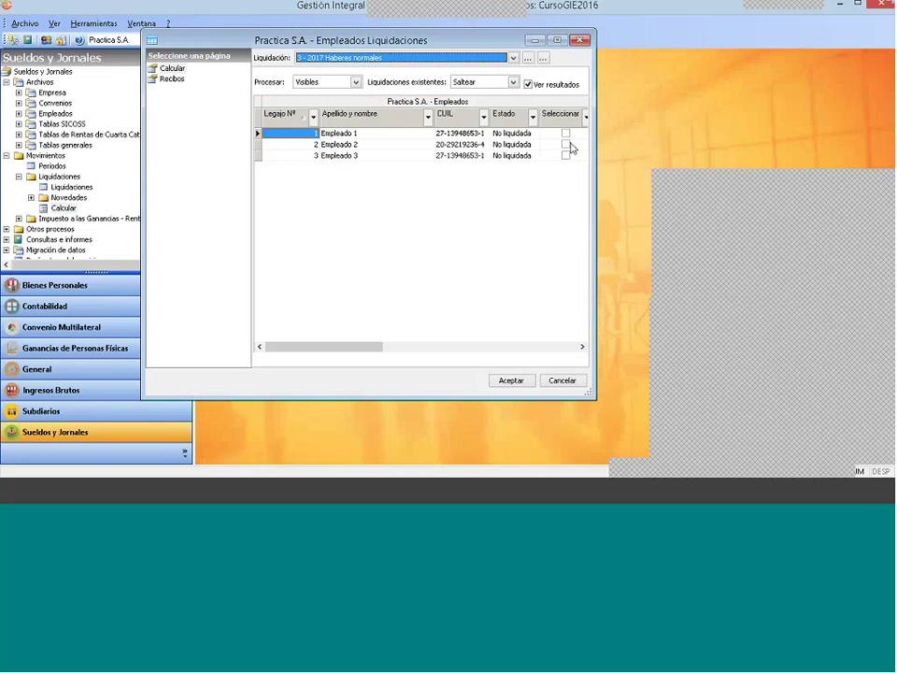
click(526, 383)
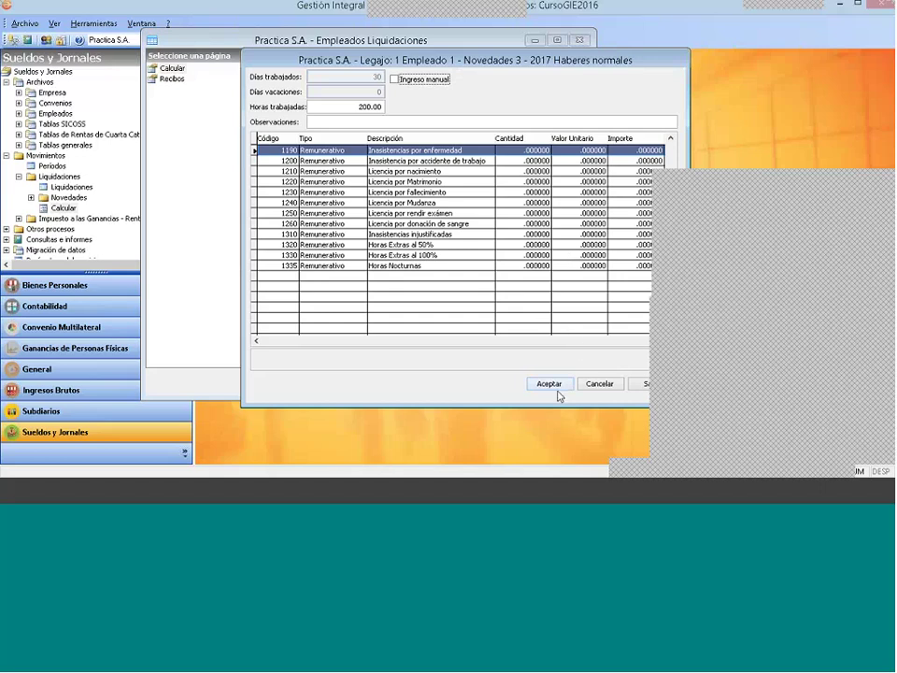
Step: Enter 10 hours for 50% overtime (1320) and 10 hours for 100% overtime (1330)
click(529, 244)
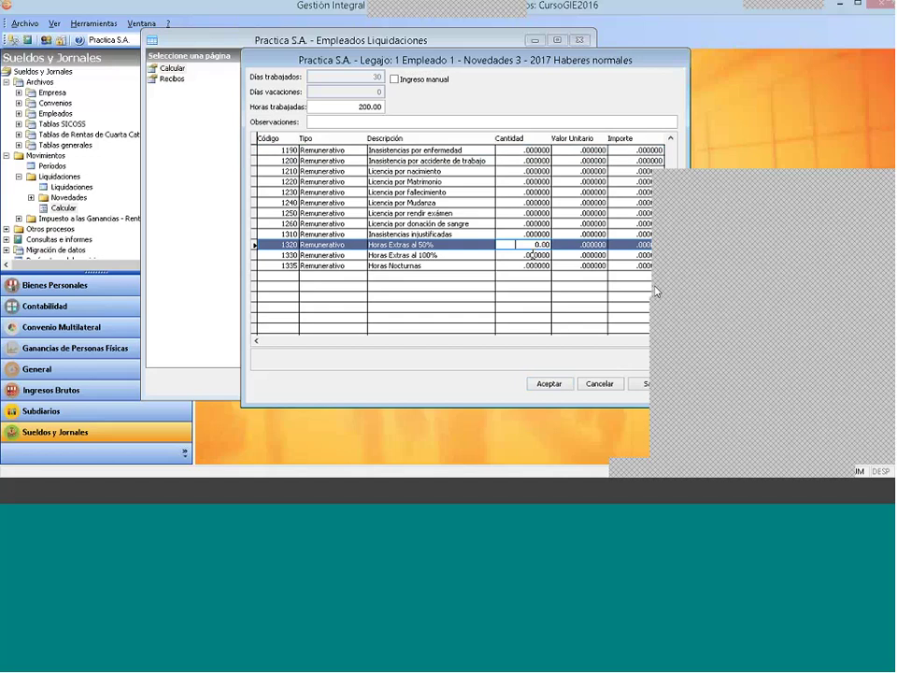
text(10)
key(Down)
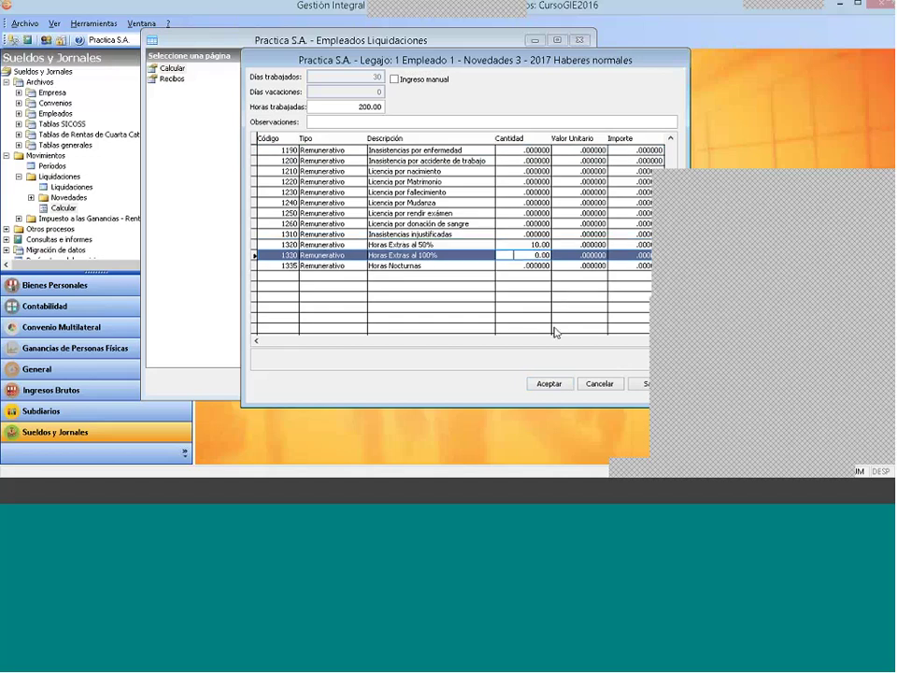
text(10)
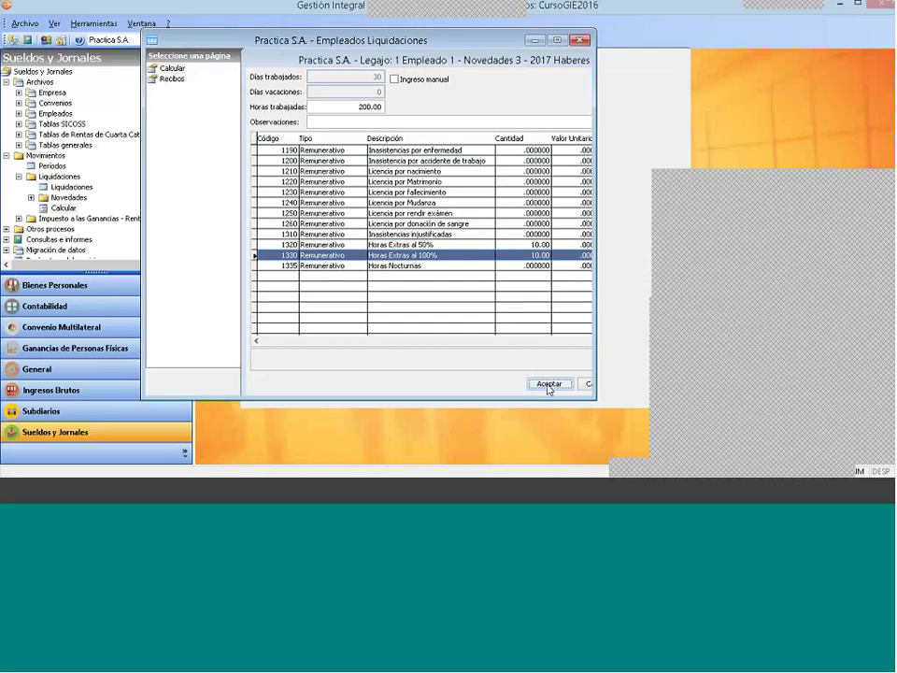
click(549, 383)
Step: Confirm the calculation, check the Ganancias retention and save Empleado 1's payslip
click(511, 379)
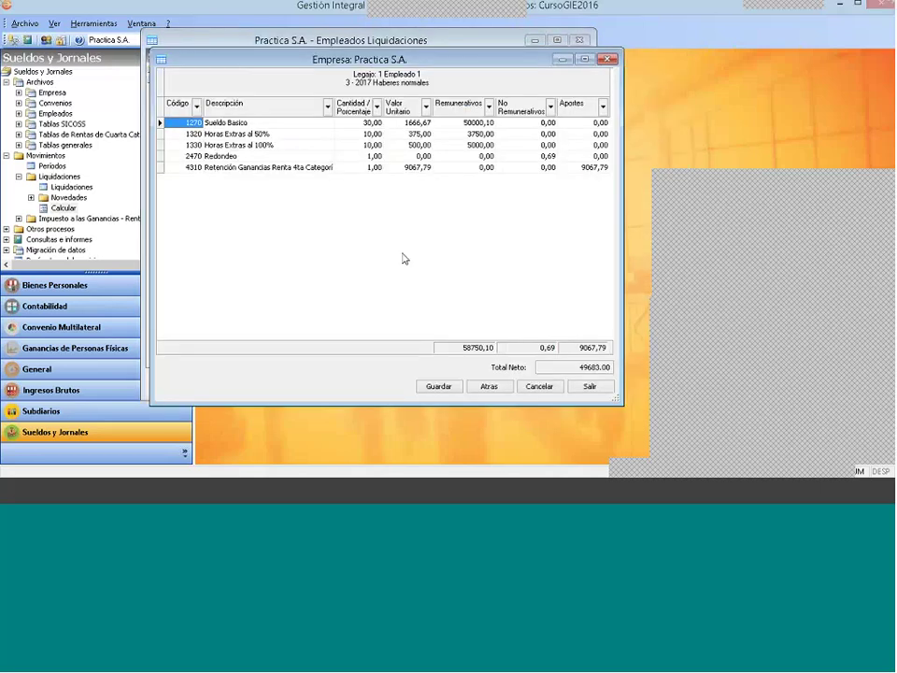
click(591, 167)
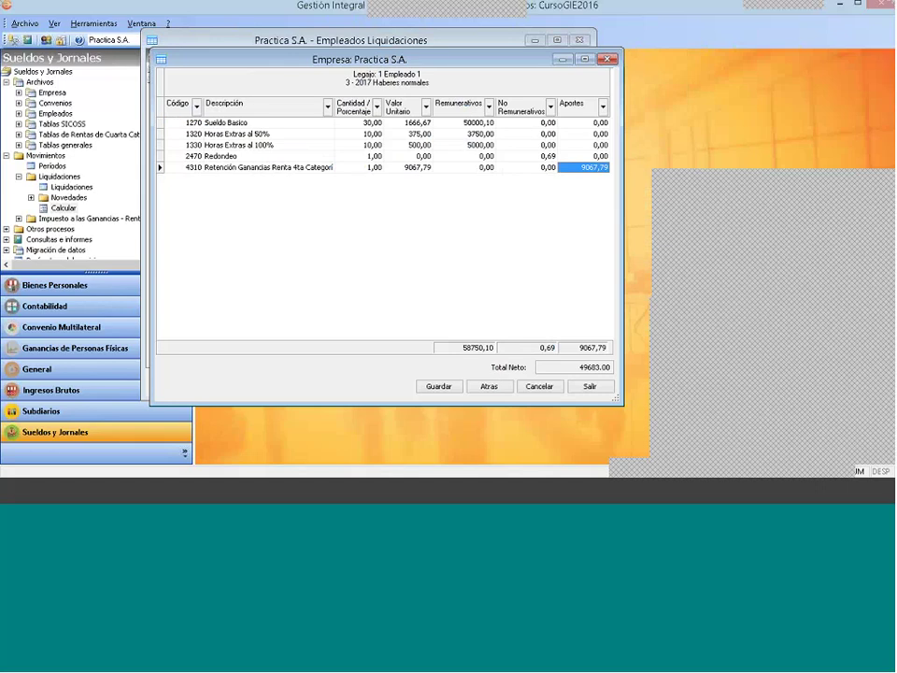
click(439, 387)
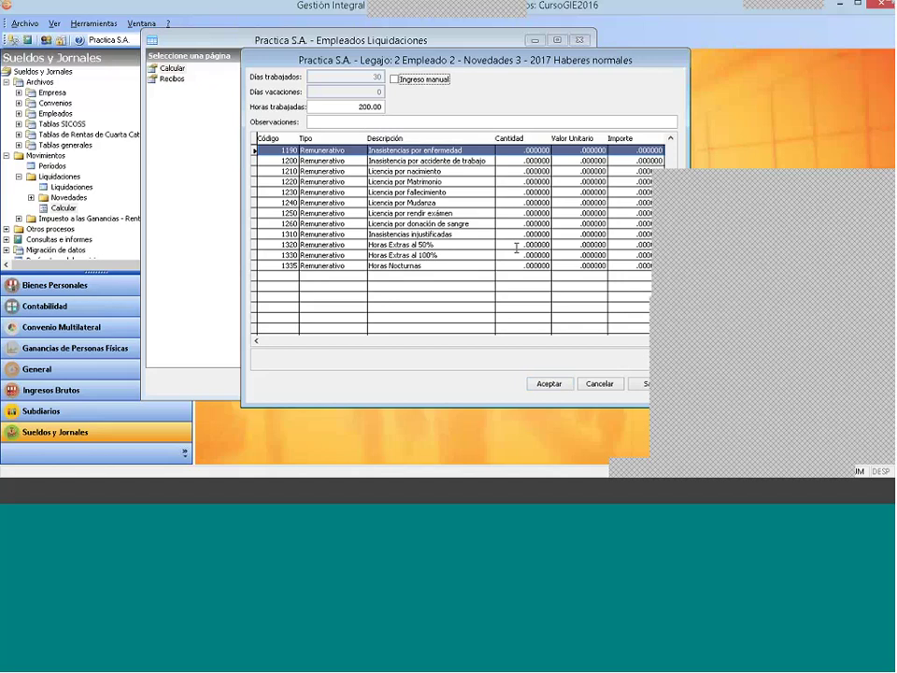
Step: Accept Empleado 2's and Empleado 3's items unchanged and save both payslips
click(516, 244)
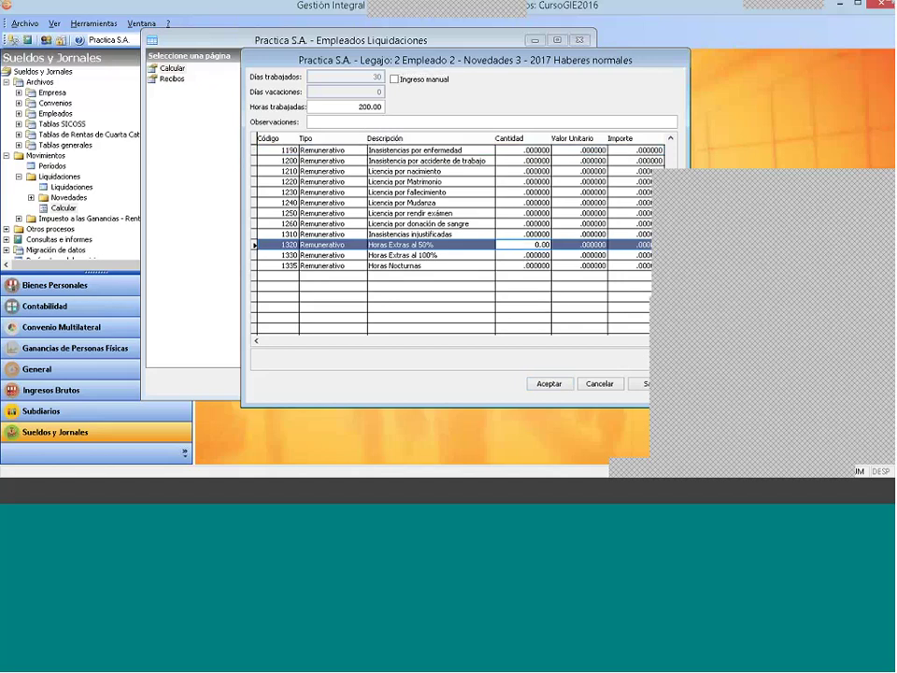
click(542, 386)
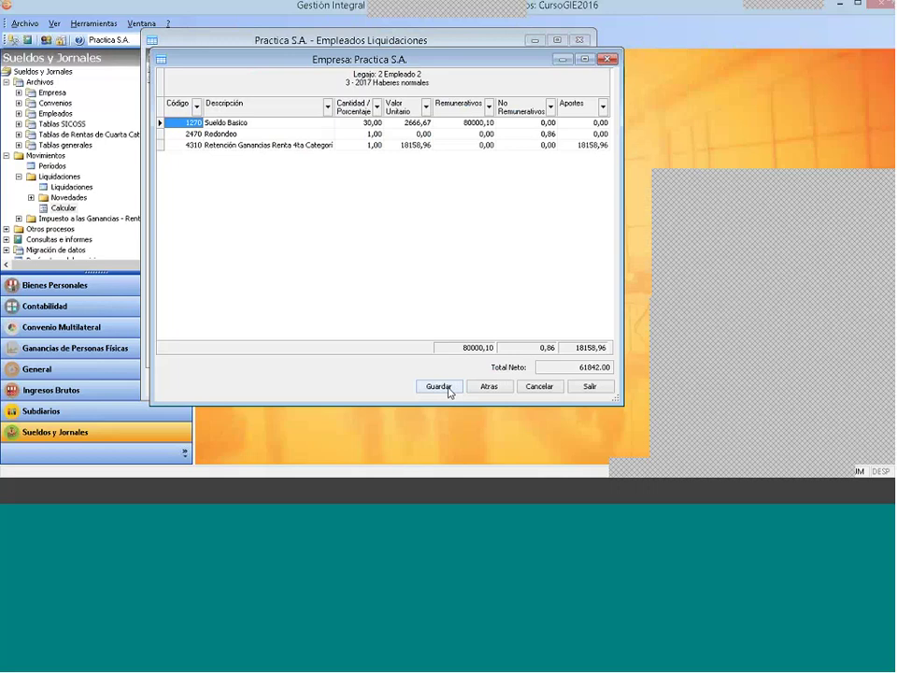
click(439, 387)
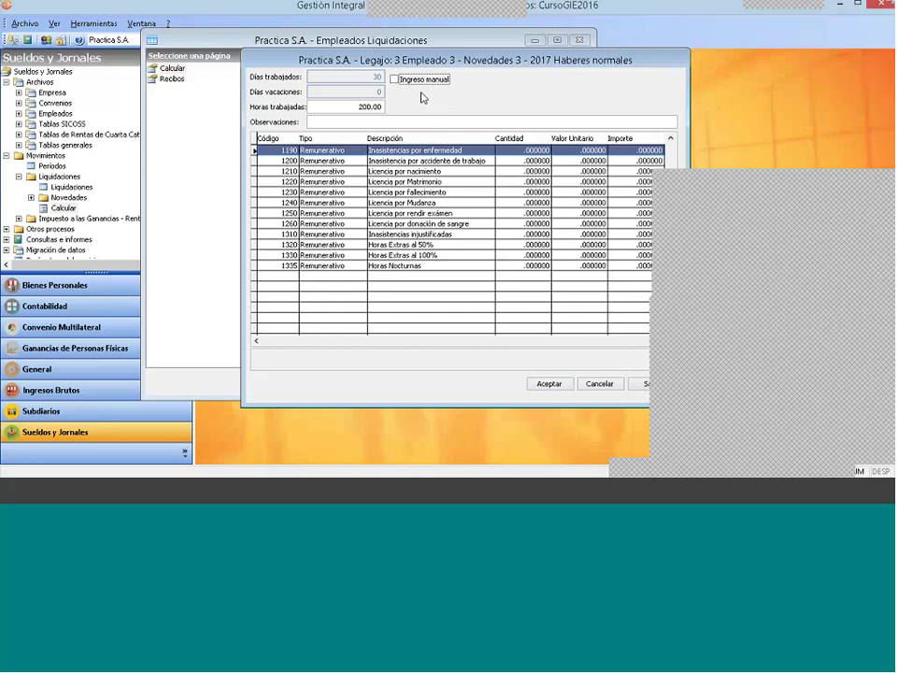
click(543, 384)
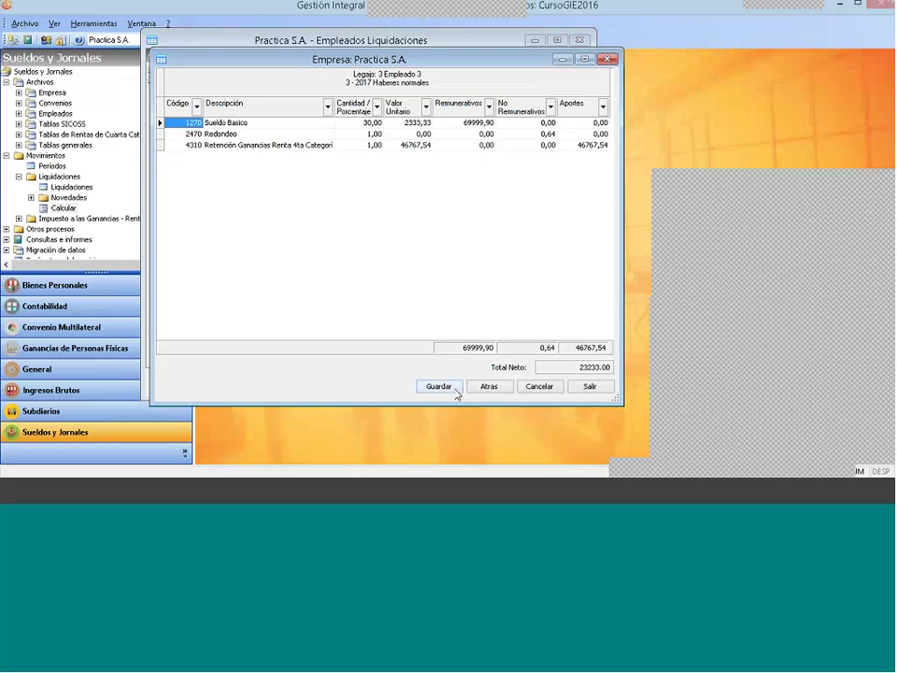
click(452, 389)
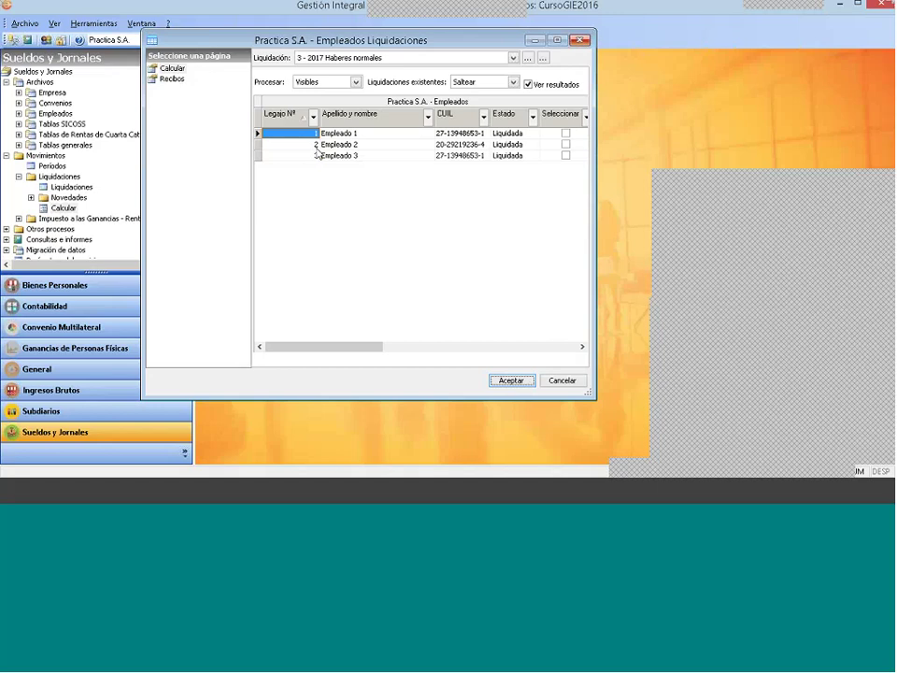
Step: Confirm Empleados 2 and 3 are Liquidada, close the list, and expand Impuesto a las Ganancias instead of Liquidaciones
click(511, 145)
click(513, 156)
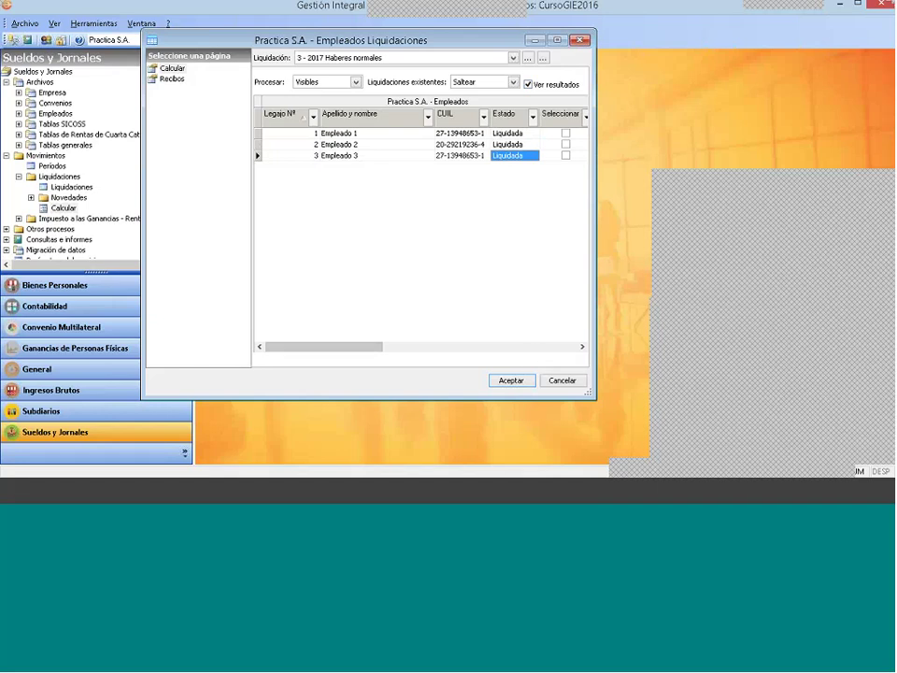
click(559, 383)
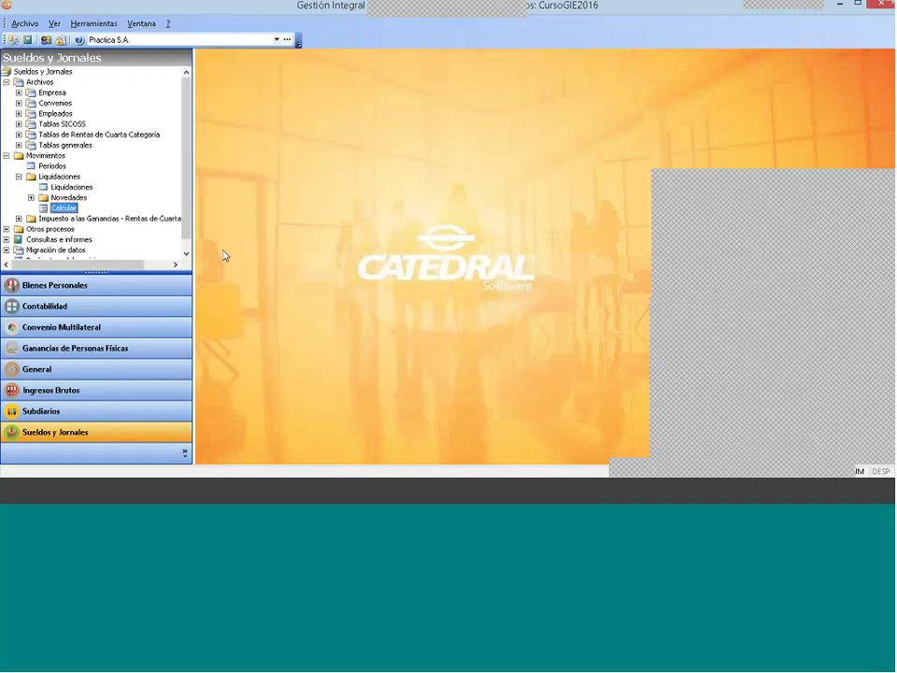
click(19, 176)
click(19, 187)
Step: Open the Cuarta Categoría Ganancias liquidations list with Desde mes set to Enero 2017
double_click(71, 229)
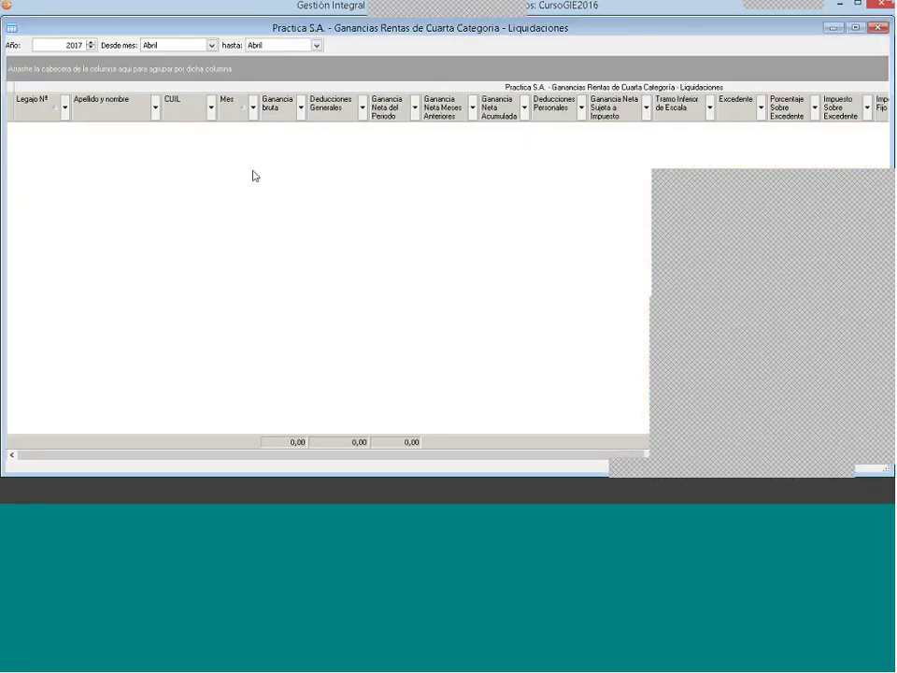
click(212, 45)
click(214, 62)
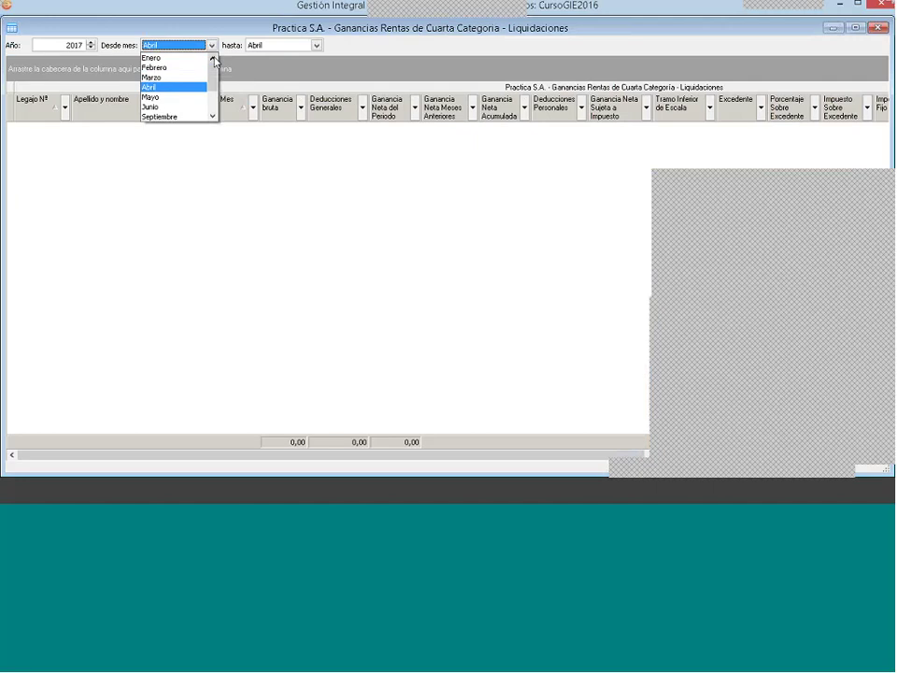
click(191, 58)
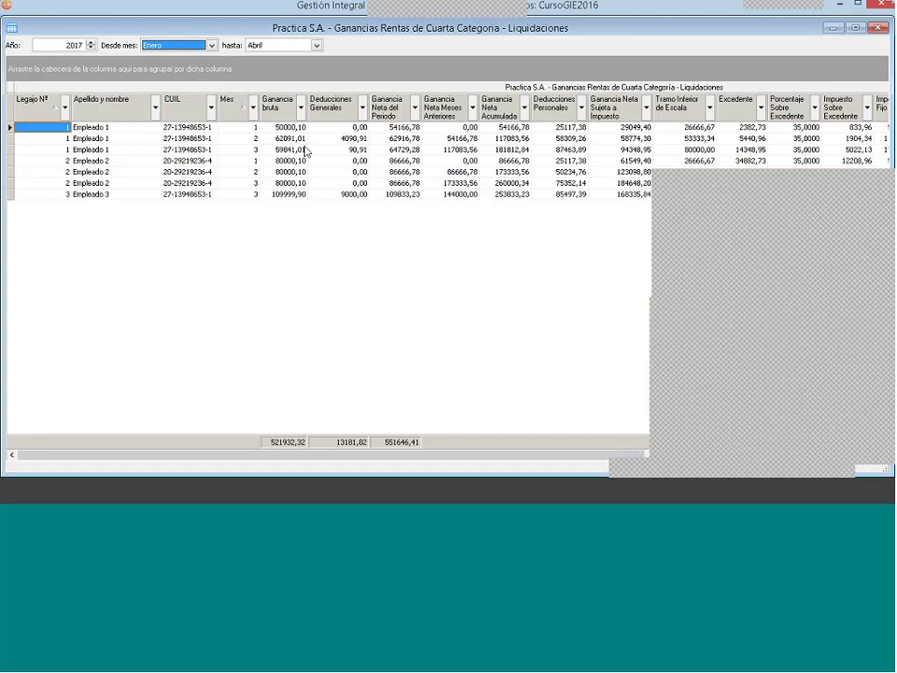
click(254, 115)
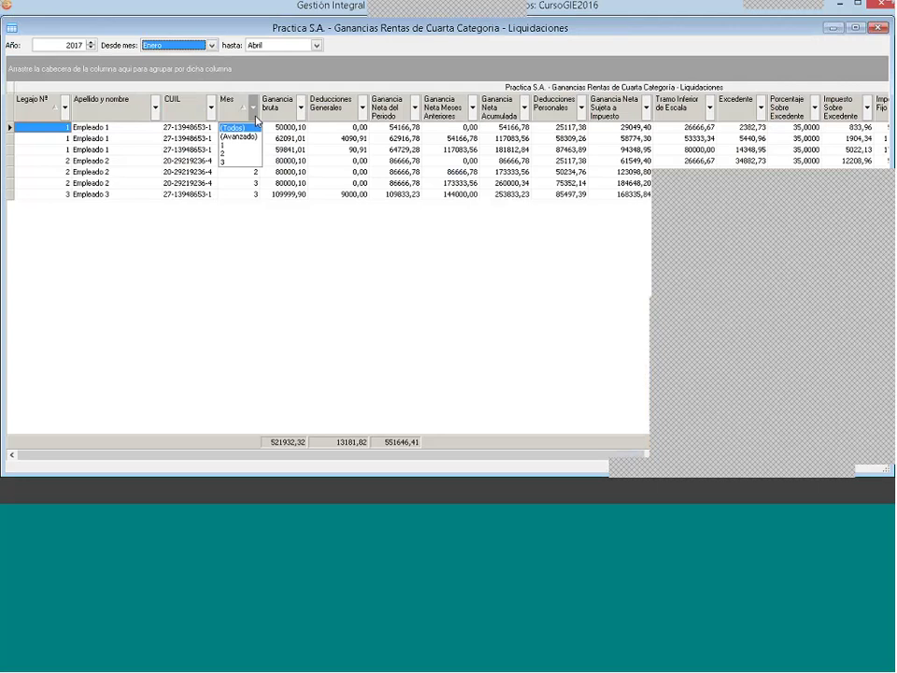
Step: Filter to month 3, then clear it to (Todos) and filter Legajo Nº to 3
click(241, 162)
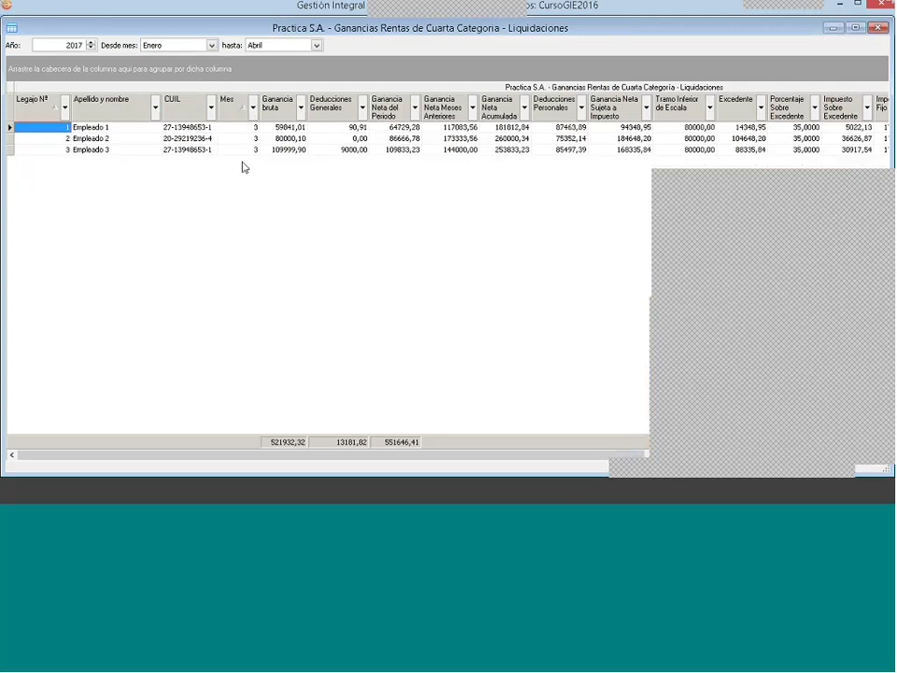
click(254, 113)
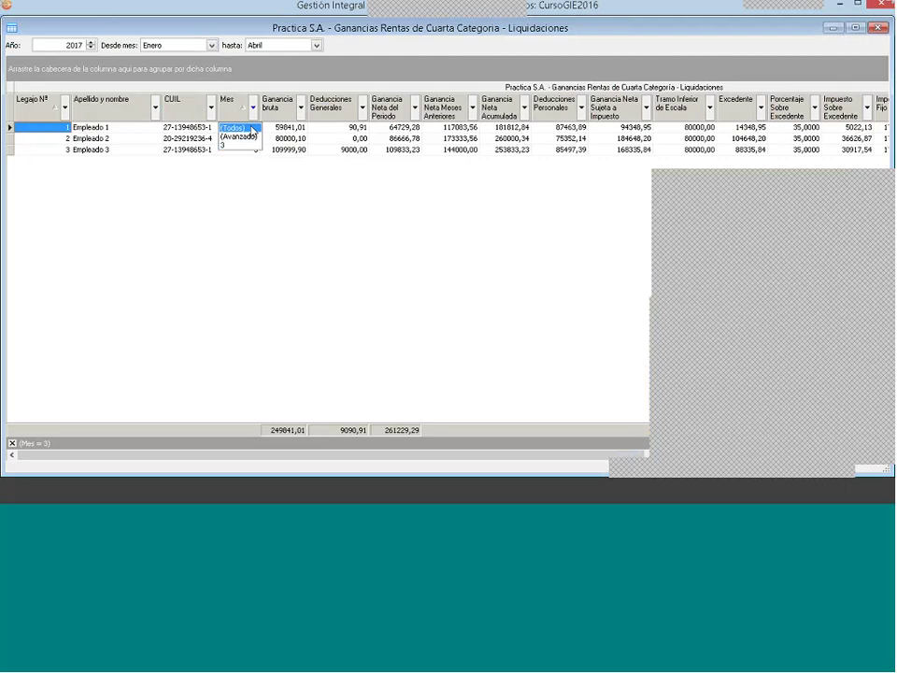
click(233, 127)
click(65, 111)
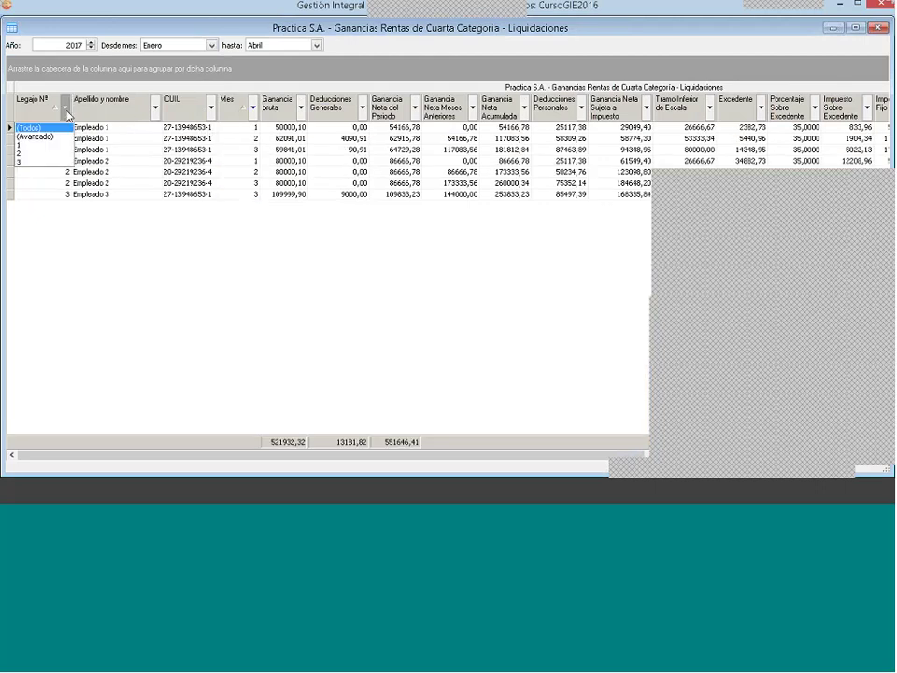
click(37, 162)
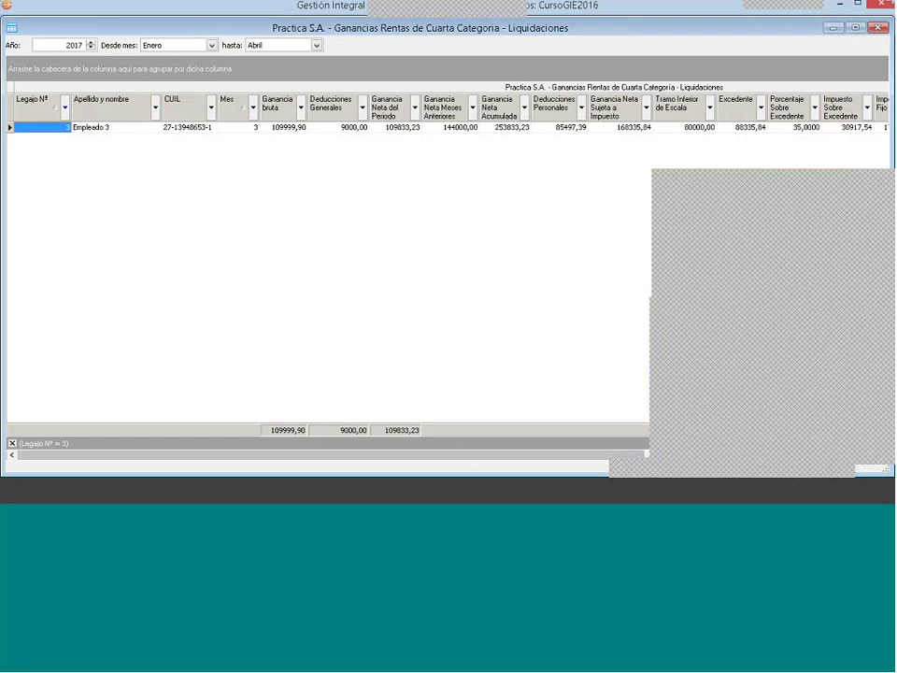
Step: Step through Empleado 3's columns from Ganancia bruta 109999,90 and Deducciones Generales 9000,00 to Tramo Inferior
click(283, 127)
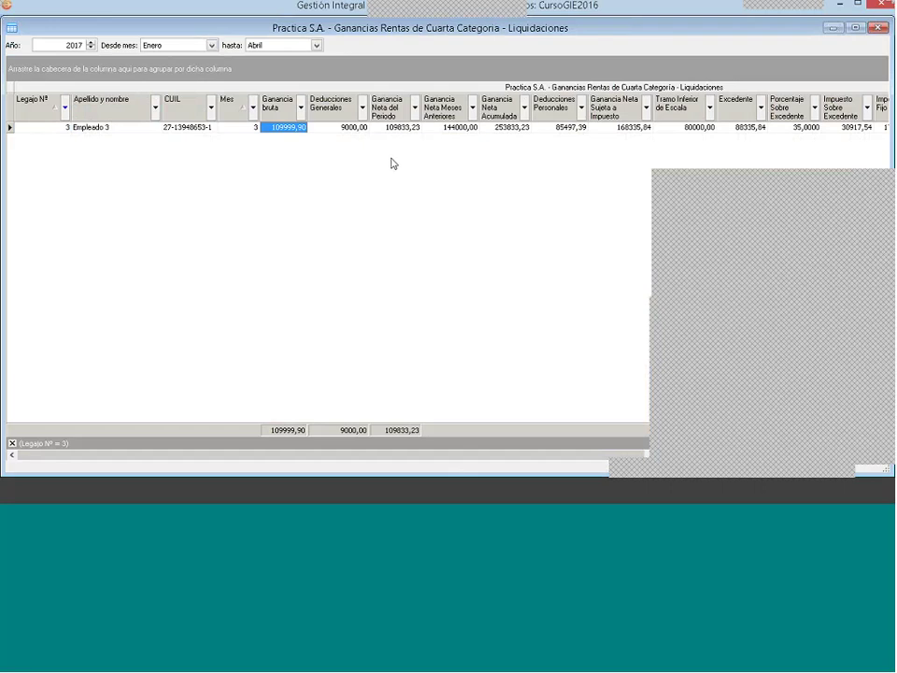
click(332, 128)
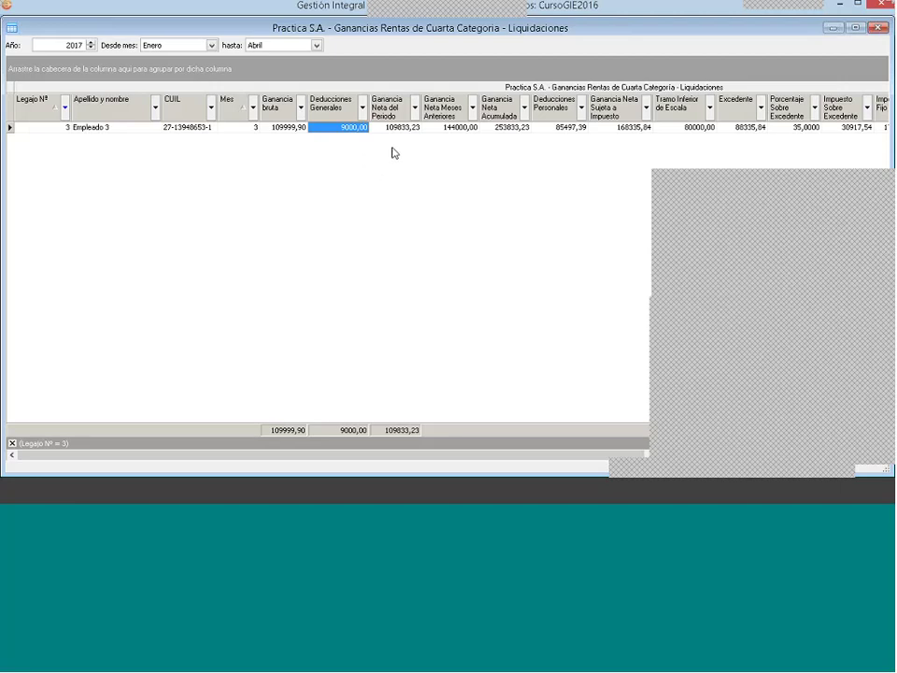
key(Tab)
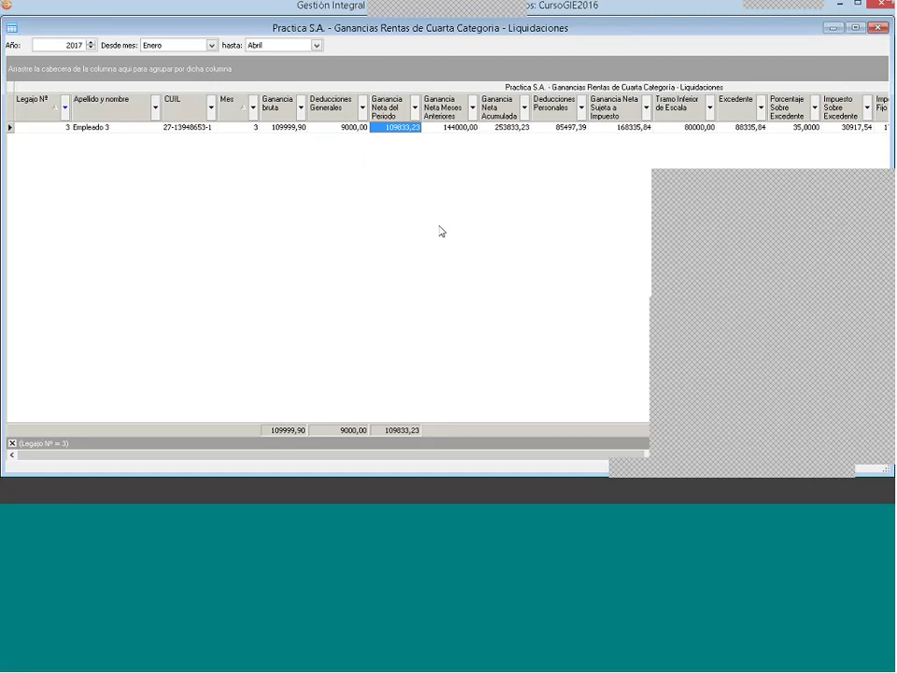
key(Right)
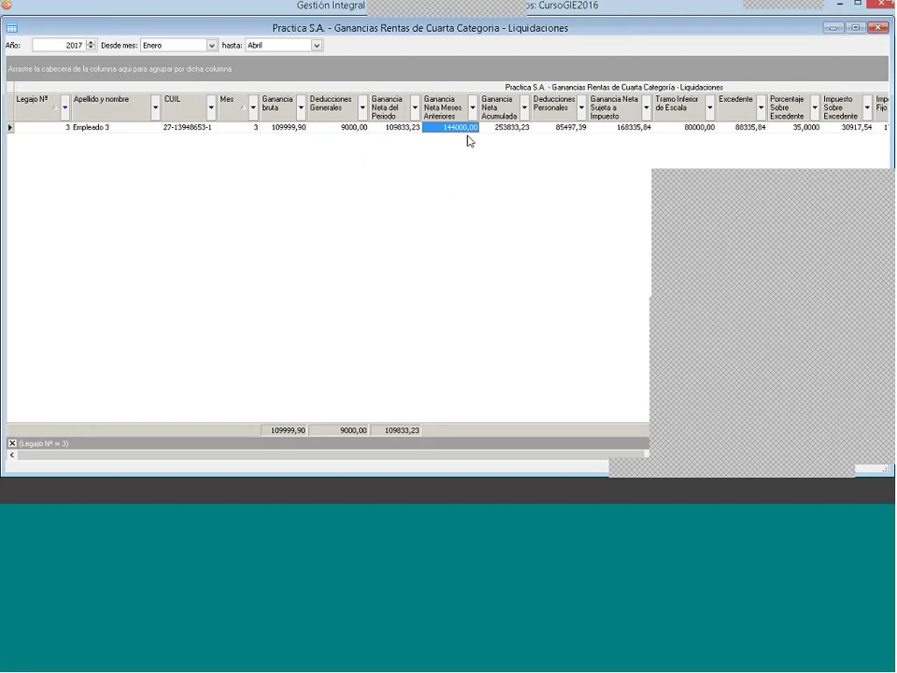
key(Right)
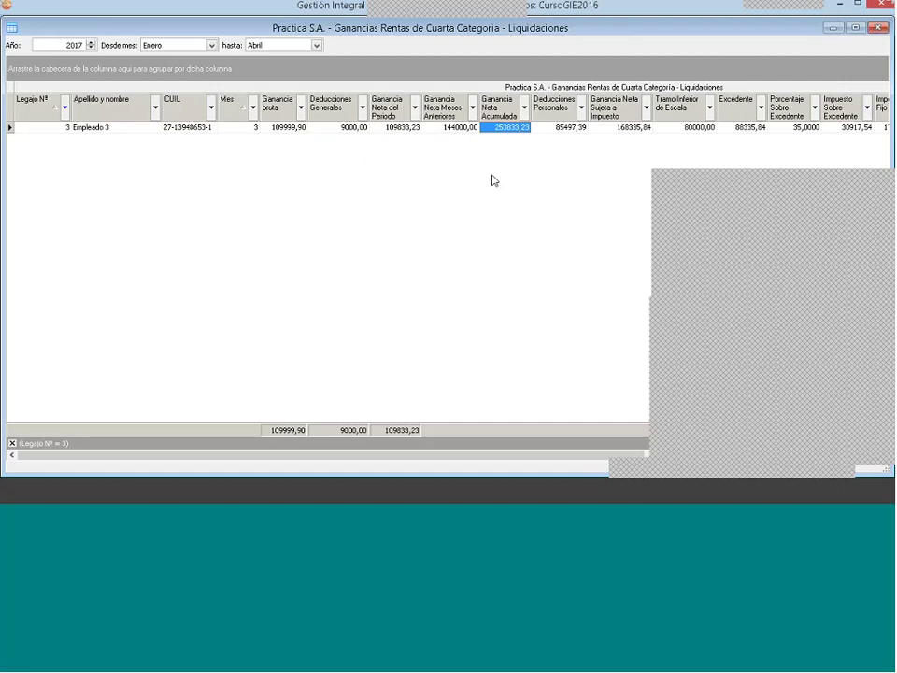
key(Right)
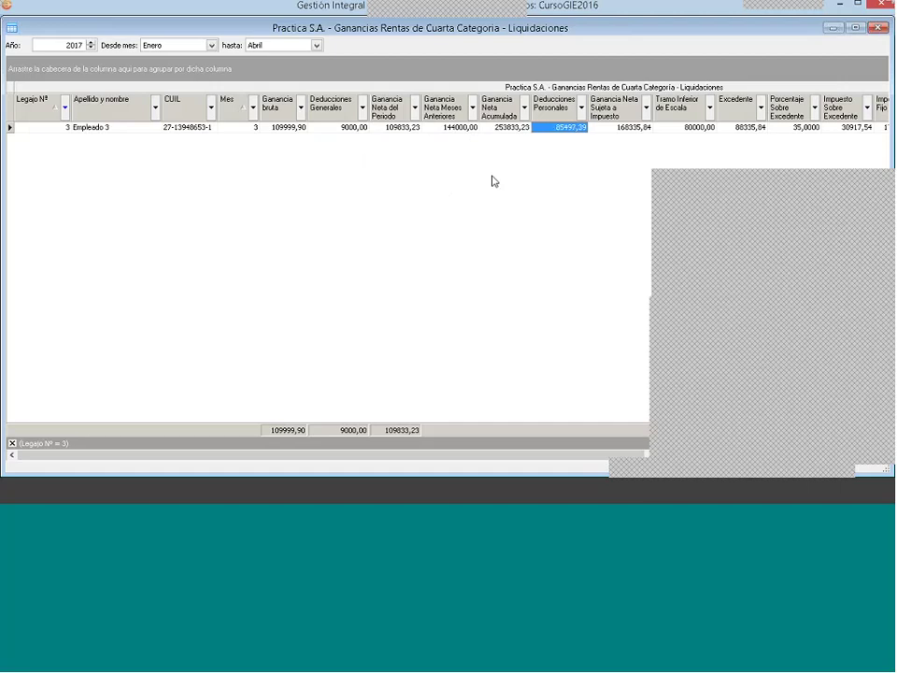
key(Right)
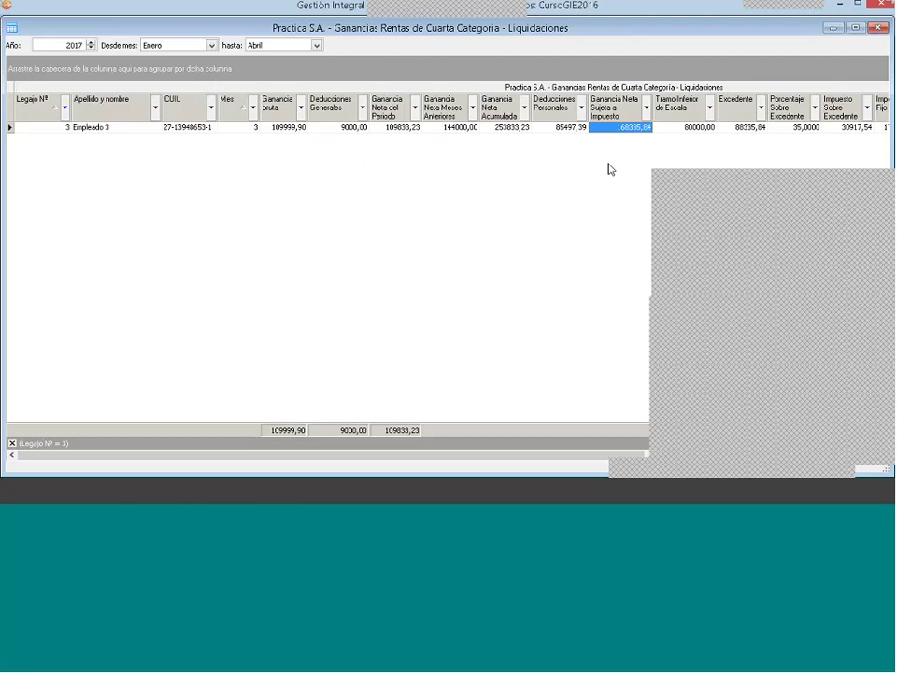
key(Right)
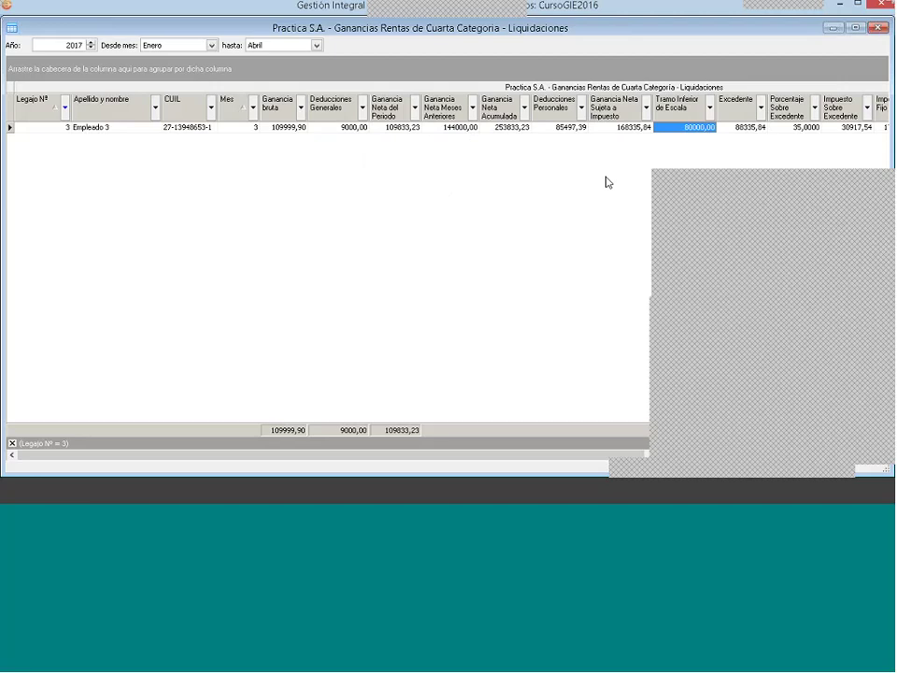
Step: Compare taxable gain 168335,84 with tramo 80000,00, then check Excedente 88335,84, 35%, 30917,54 and Importe Fijo 17850,00
key(Left)
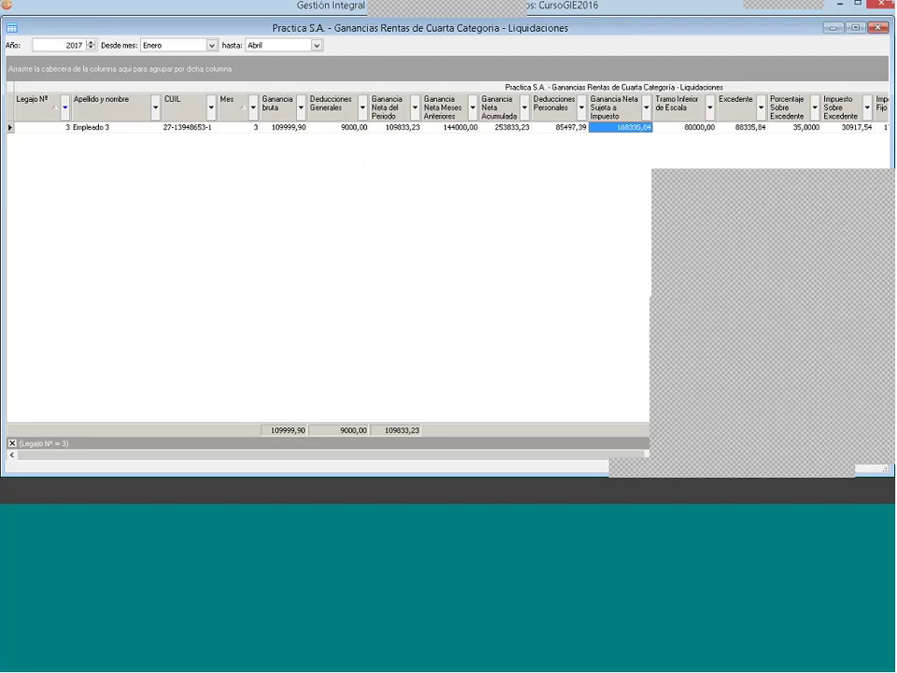
click(678, 129)
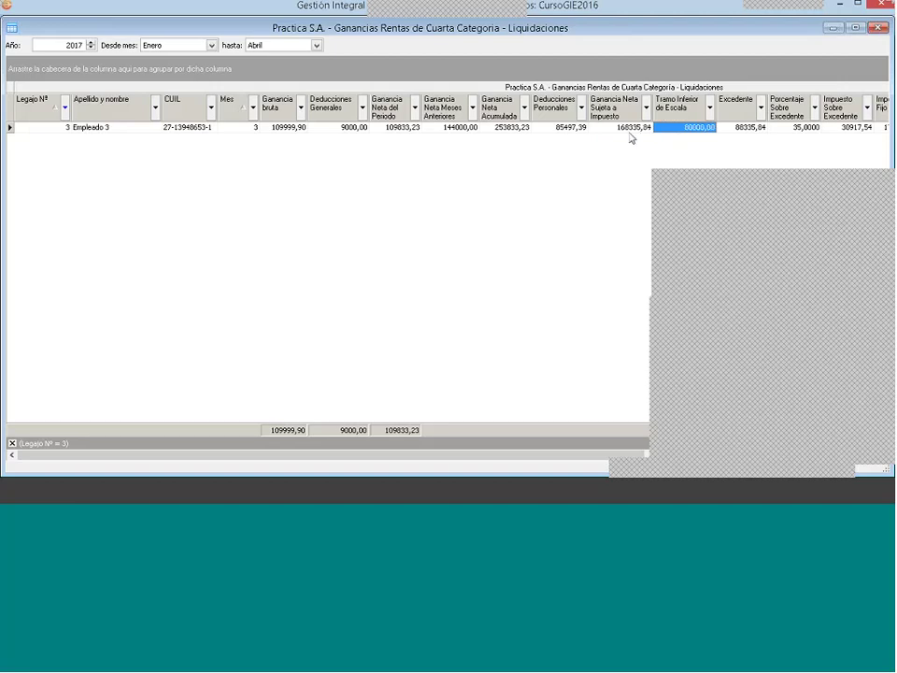
click(629, 130)
click(701, 130)
click(759, 132)
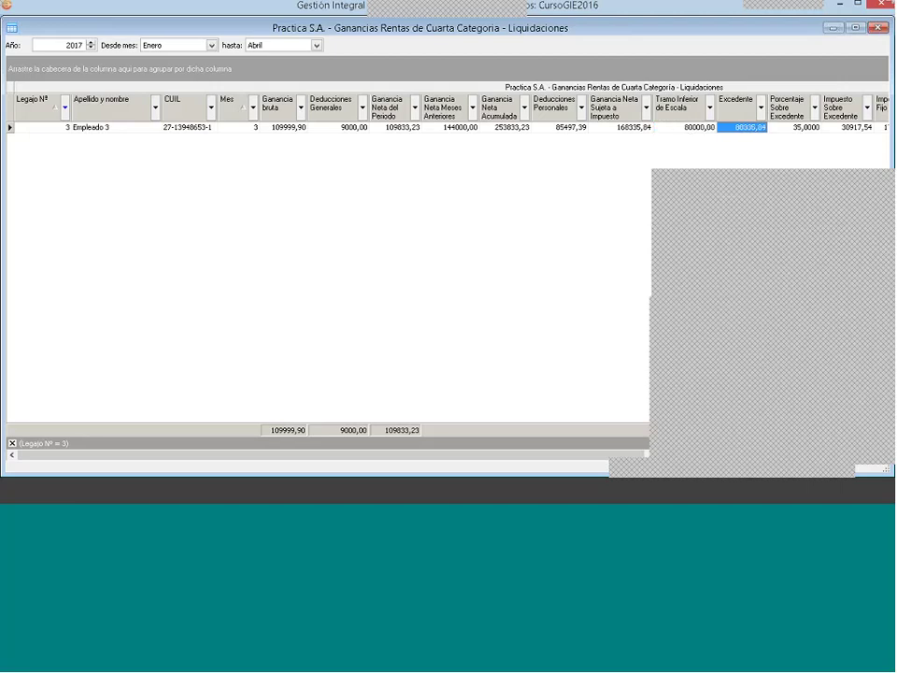
key(Tab)
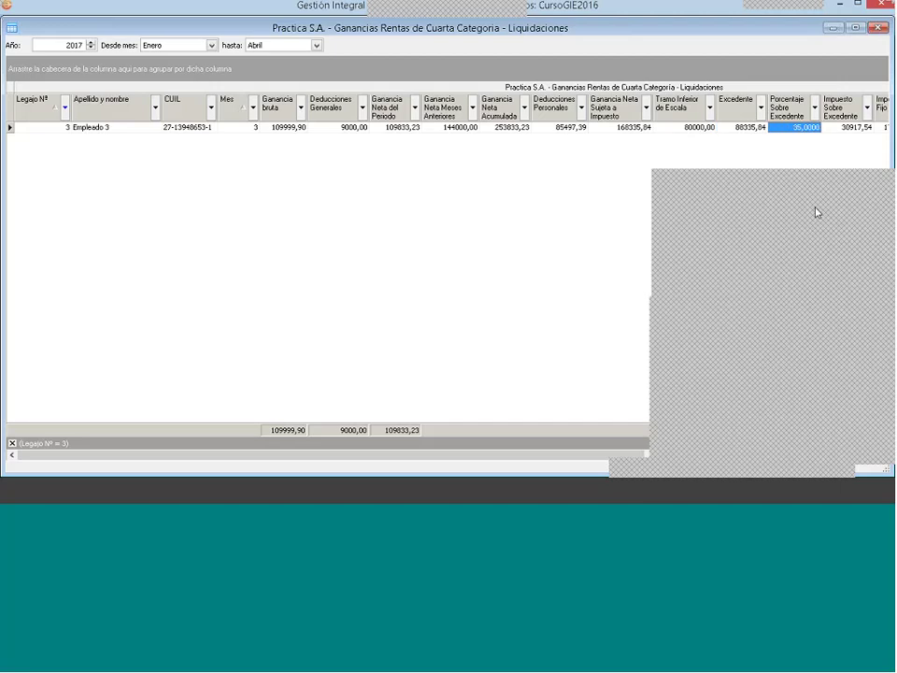
key(Tab)
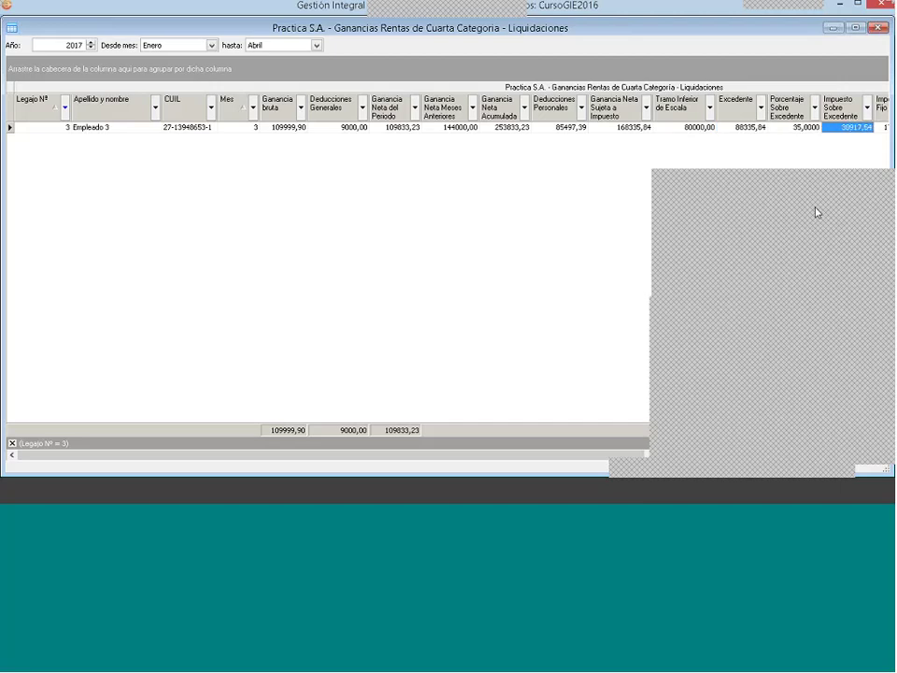
key(Tab)
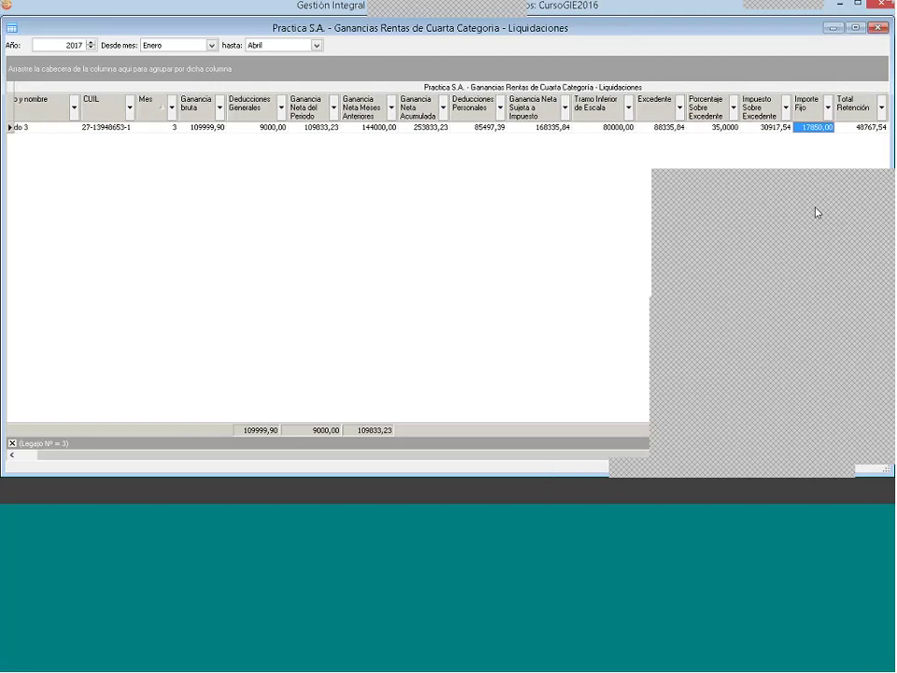
key(Tab)
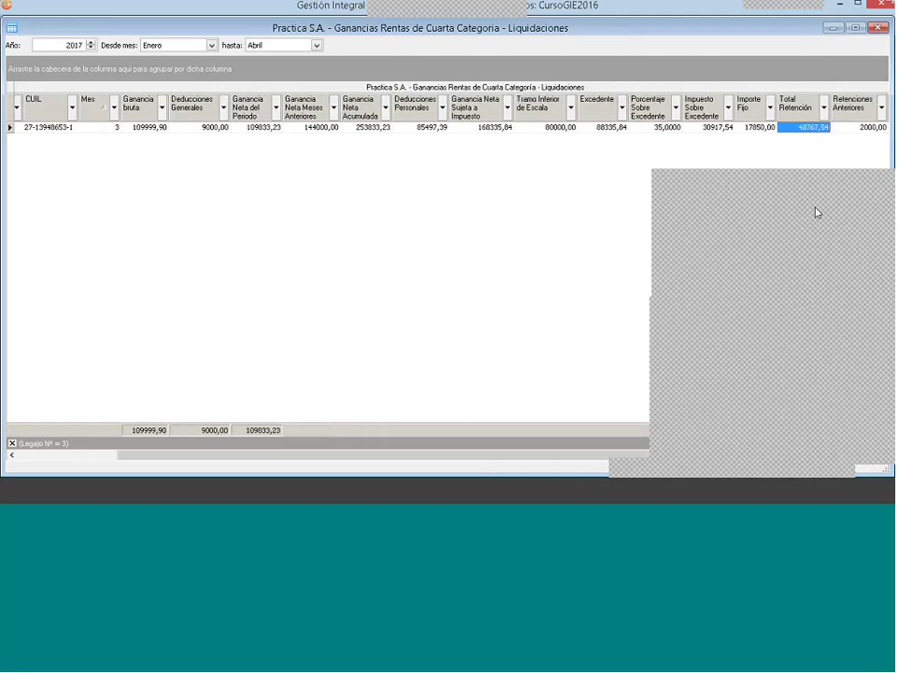
key(Tab)
key(Tab)
key(Tab)
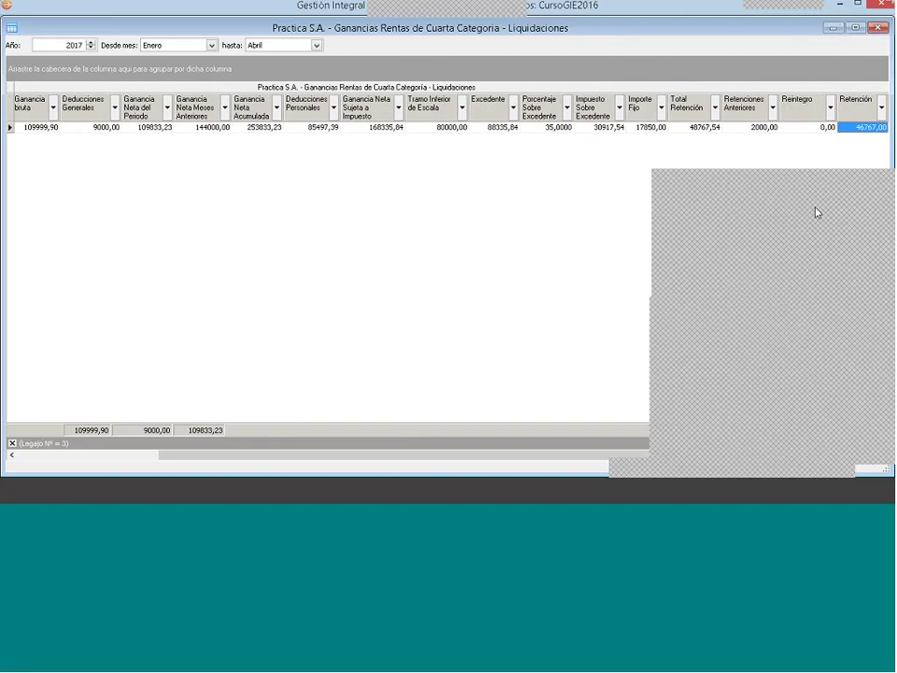
key(shift+Tab)
key(shift+Tab)
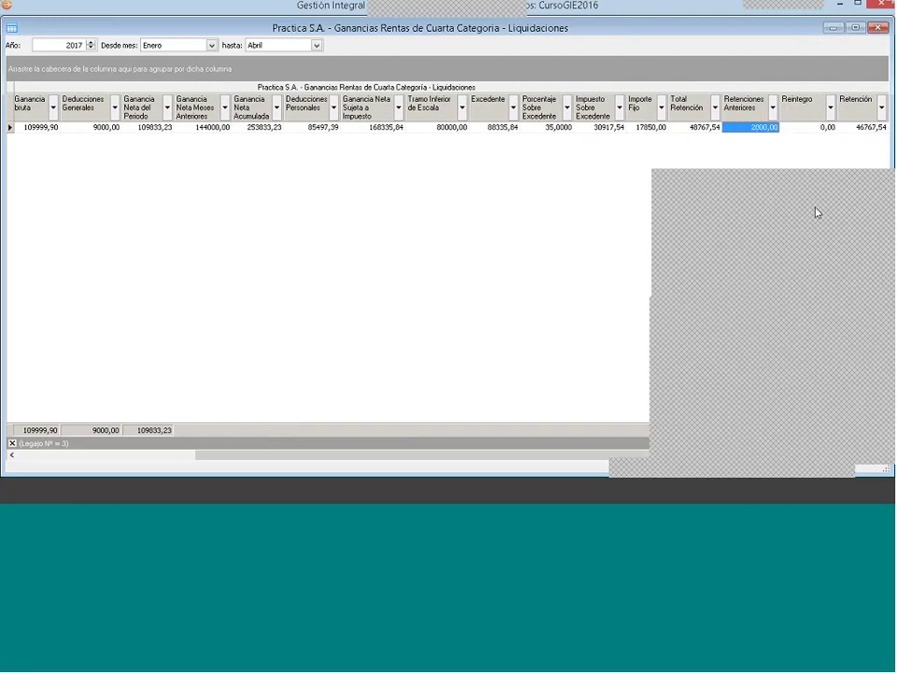
key(shift+Tab)
key(shift+Tab)
key(Tab)
key(Tab)
key(Tab)
key(Tab)
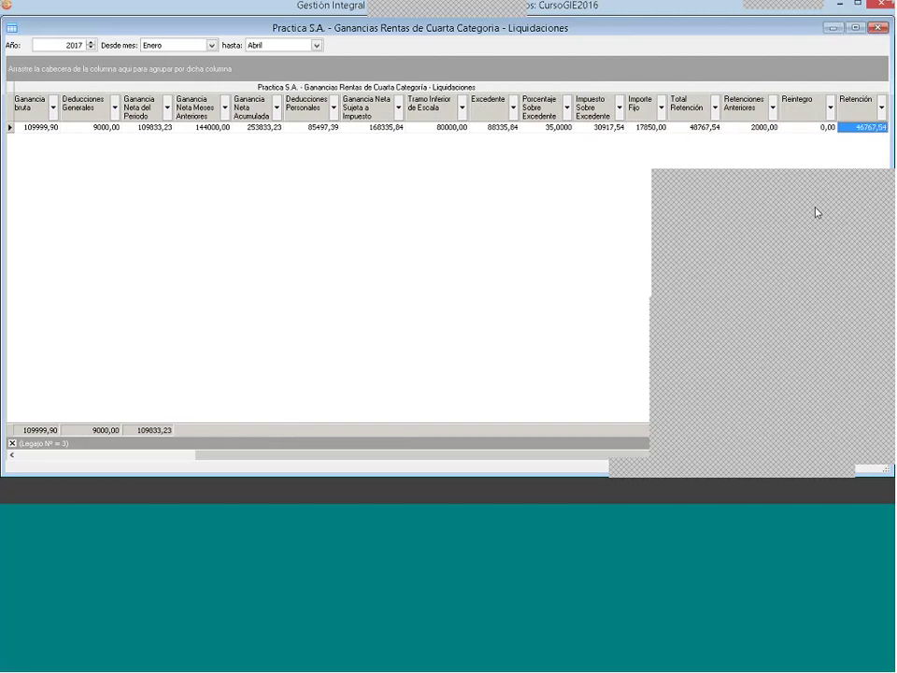
key(Tab)
key(shift+Tab)
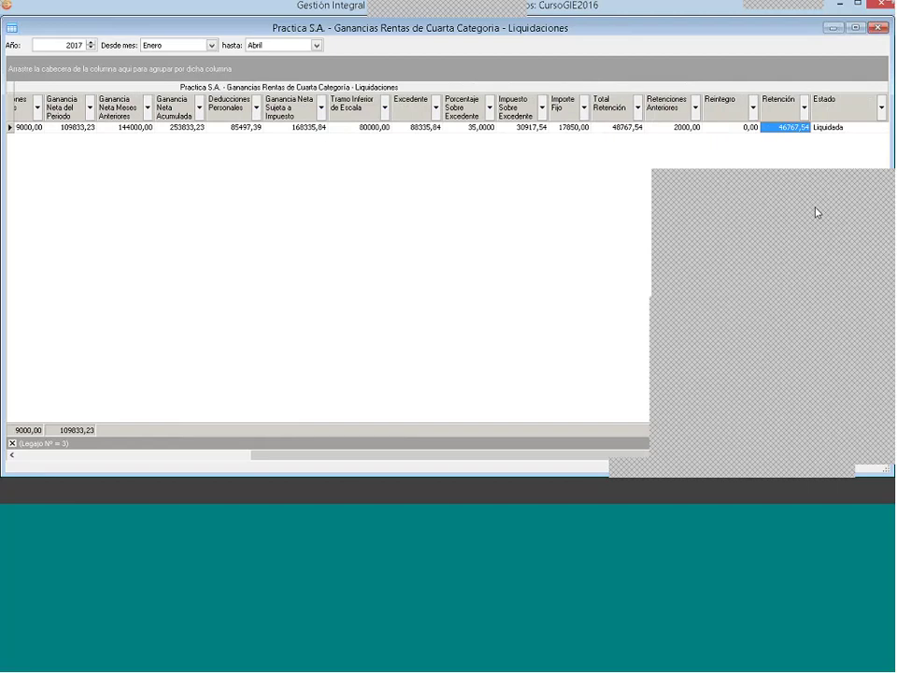
key(shift+Tab)
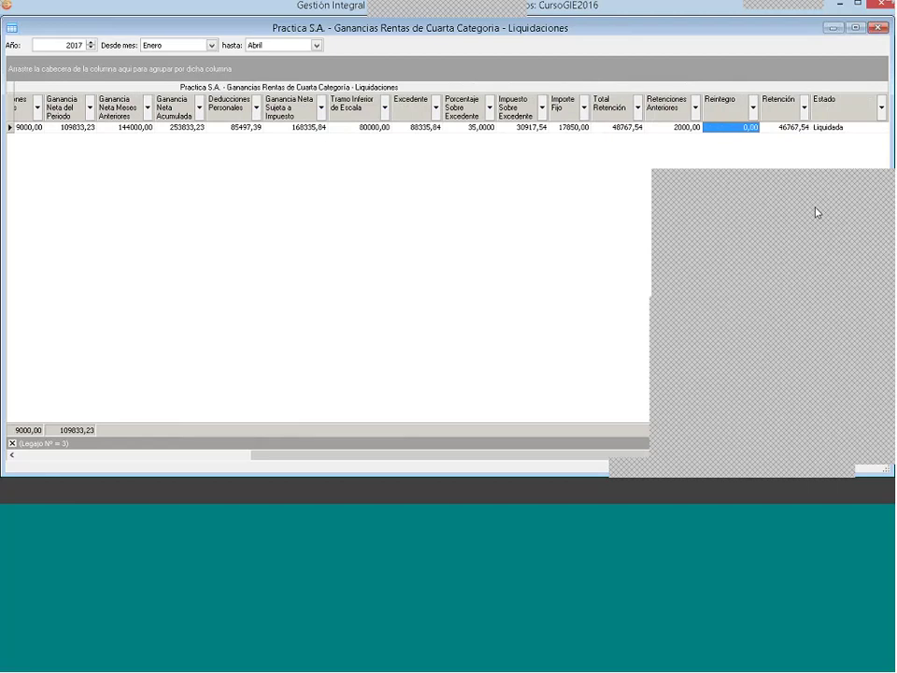
key(Tab)
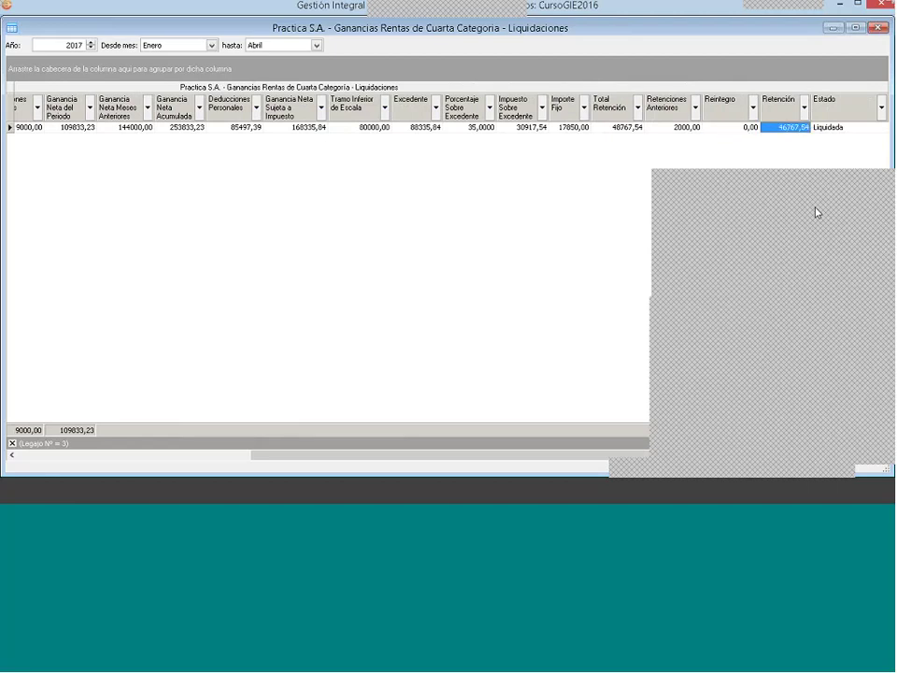
key(shift+Tab)
key(shift+Tab)
key(shift+Tab)
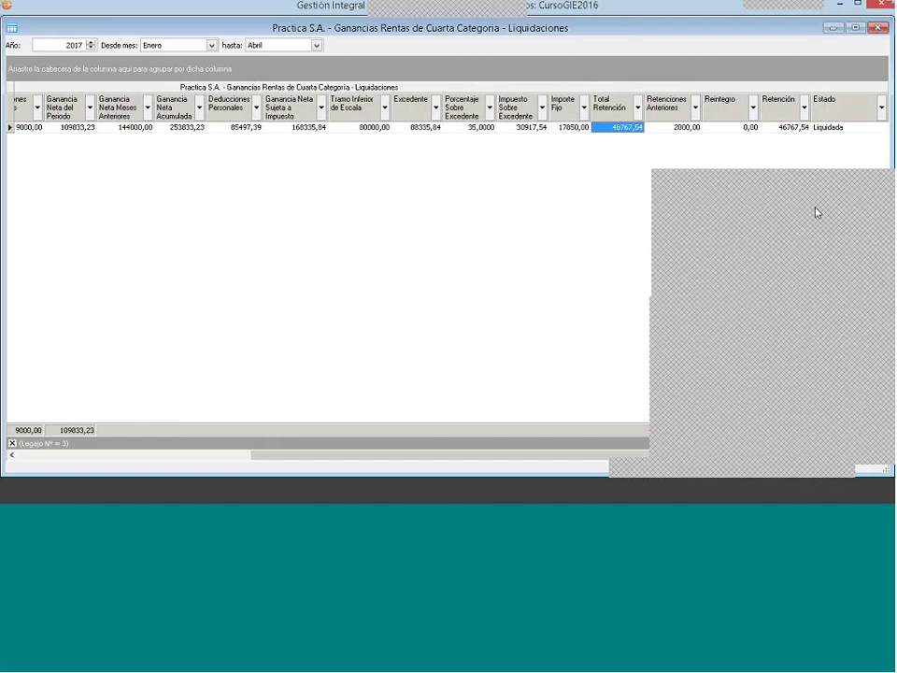
key(shift+Tab)
key(shift+Tab)
key(shift+Tab)
key(shift+Tab)
key(shift+Tab)
key(shift+Tab)
key(shift+Tab)
key(shift+Tab)
key(shift+Tab)
key(shift+Tab)
key(shift+Tab)
key(shift+Tab)
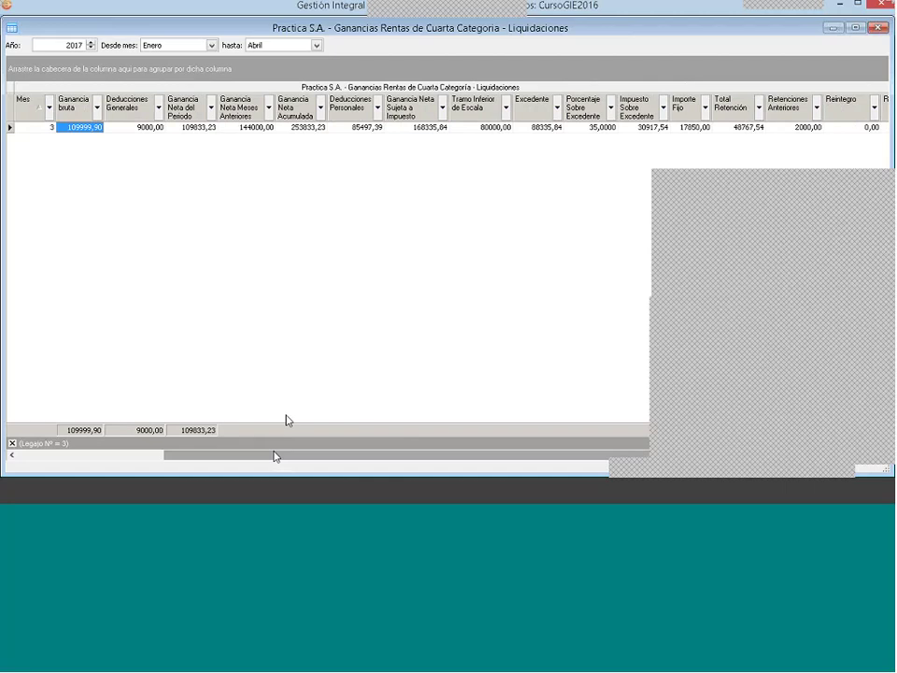
Step: View Empleado 3's 03-2017 liquidation detail on the Conceptos Abonados page
drag(277, 455, 211, 278)
right_click(297, 136)
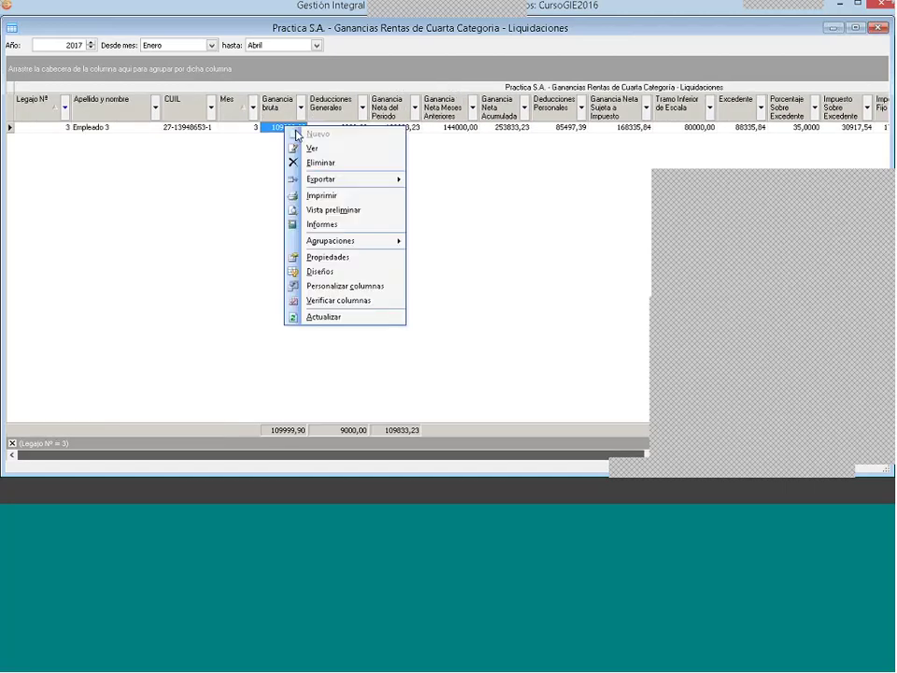
click(314, 148)
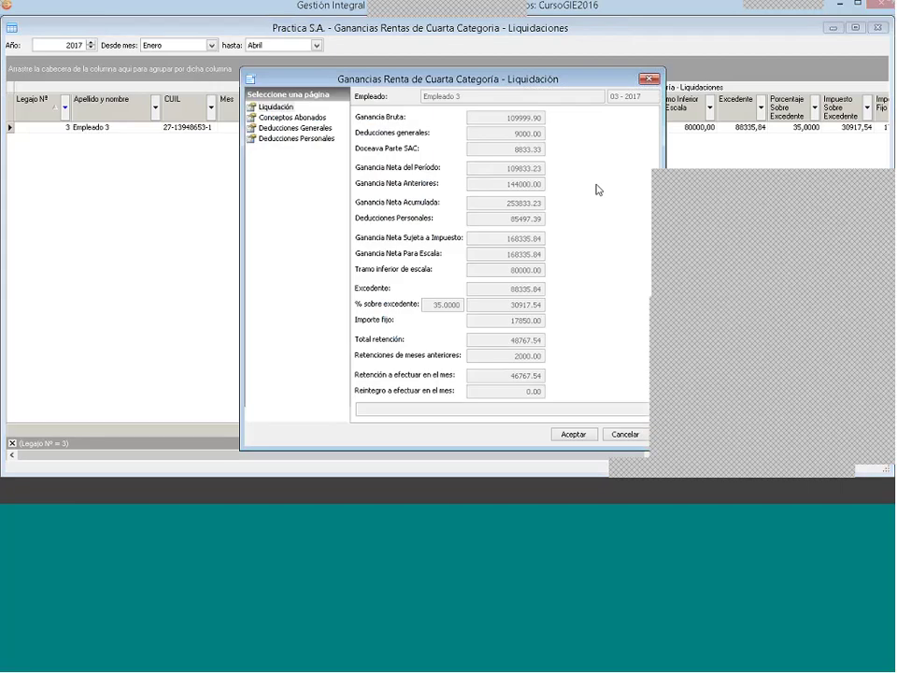
click(286, 118)
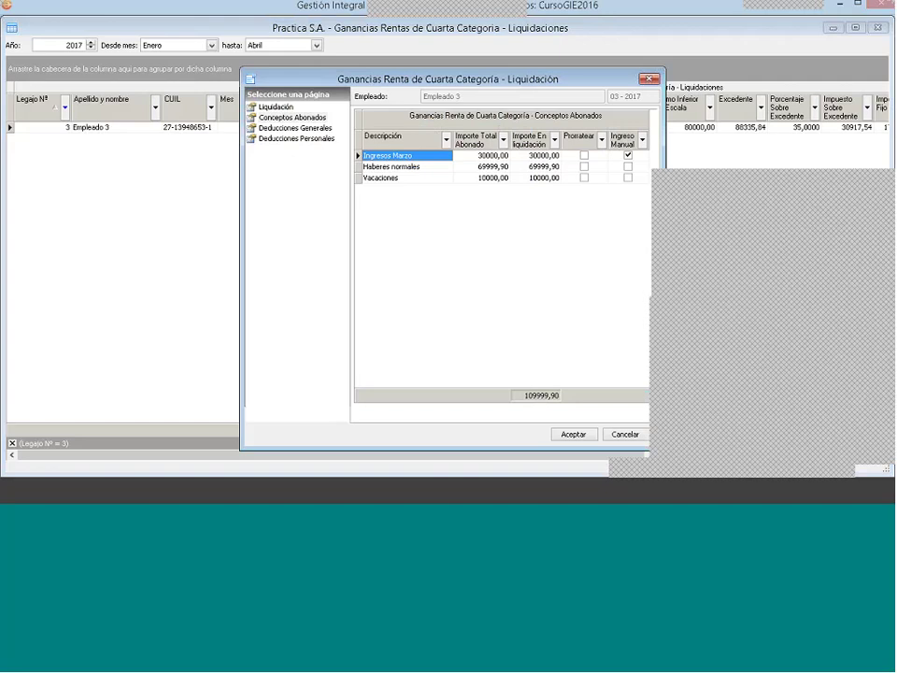
click(628, 155)
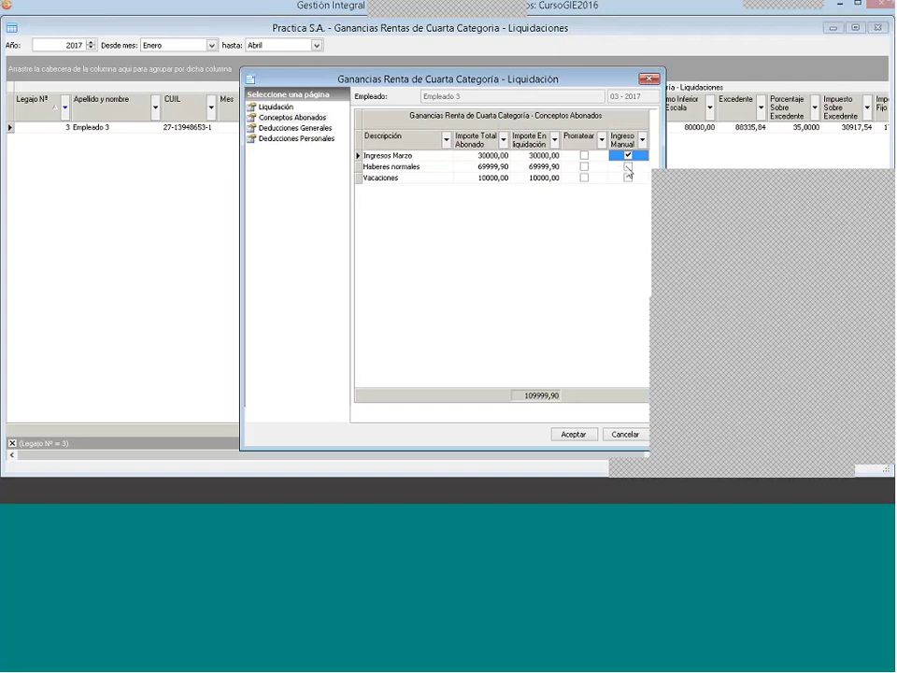
click(628, 167)
click(628, 178)
key(Up)
key(Up)
key(Home)
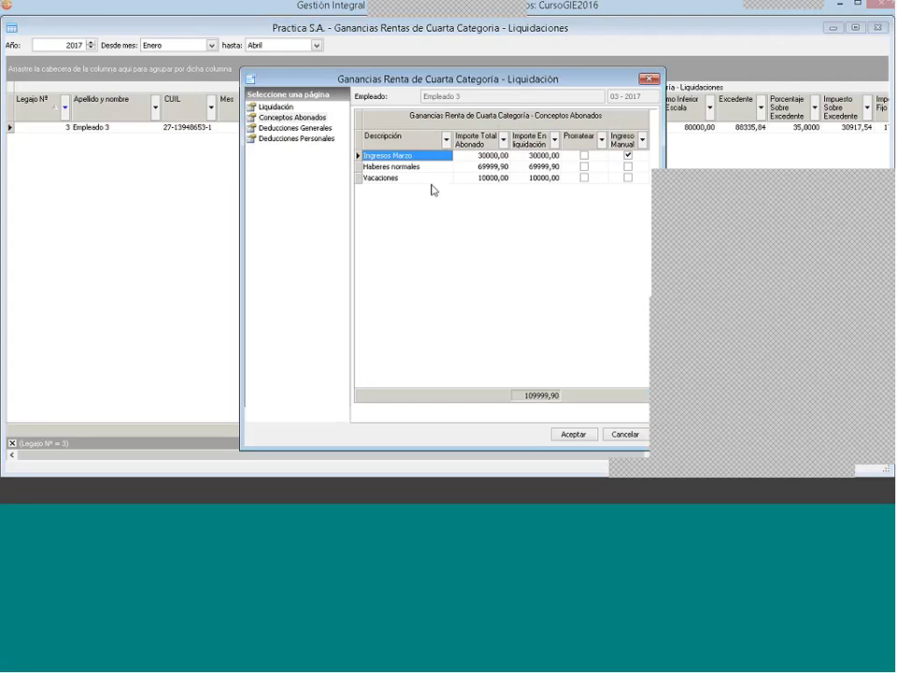
click(399, 168)
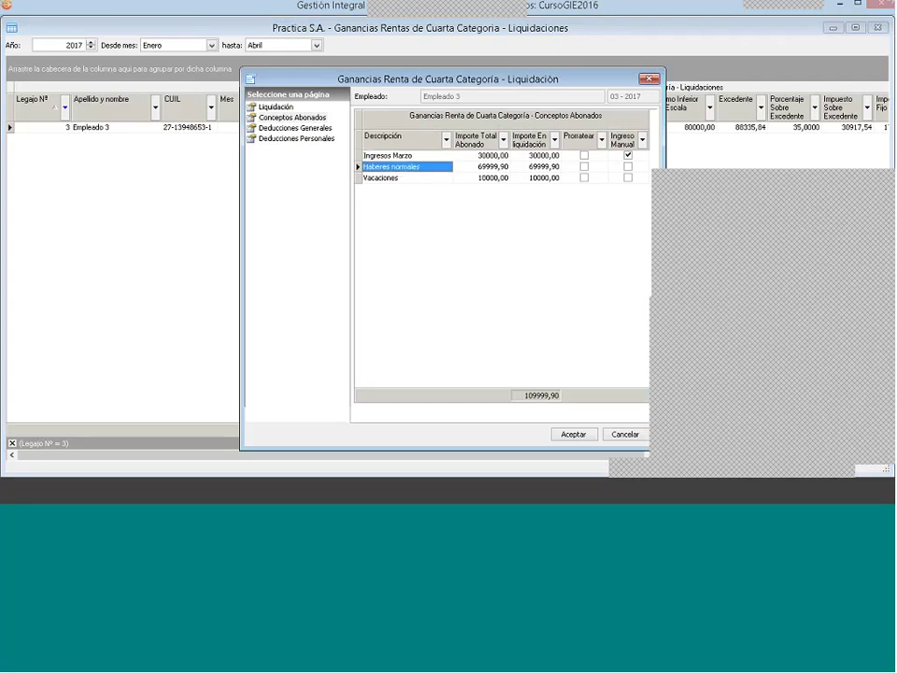
click(414, 176)
click(414, 169)
Step: Show the Deducciones Generales page and review its three Deducciones por recibo entries
click(283, 128)
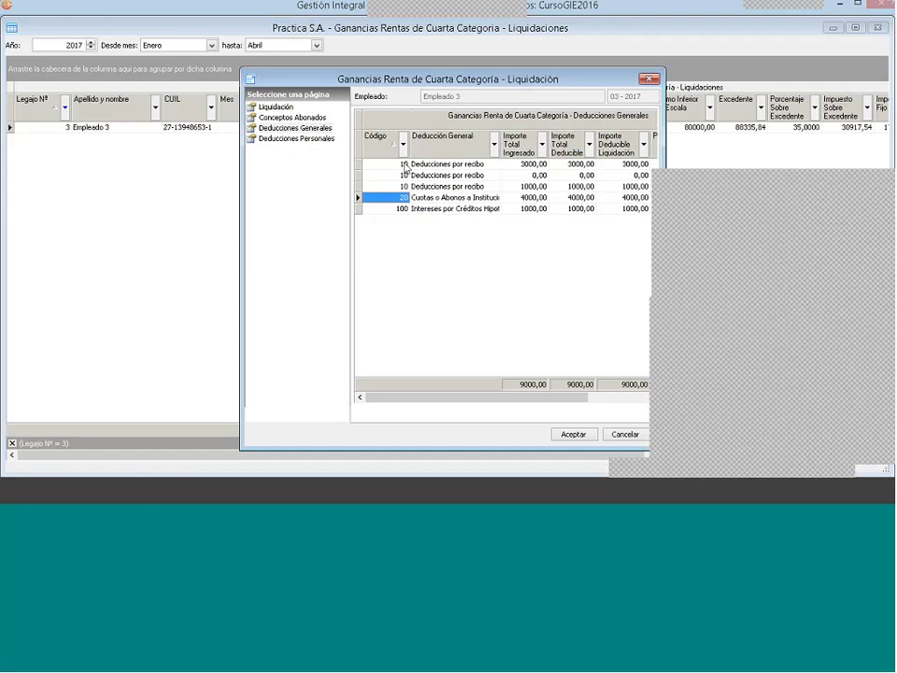
click(464, 168)
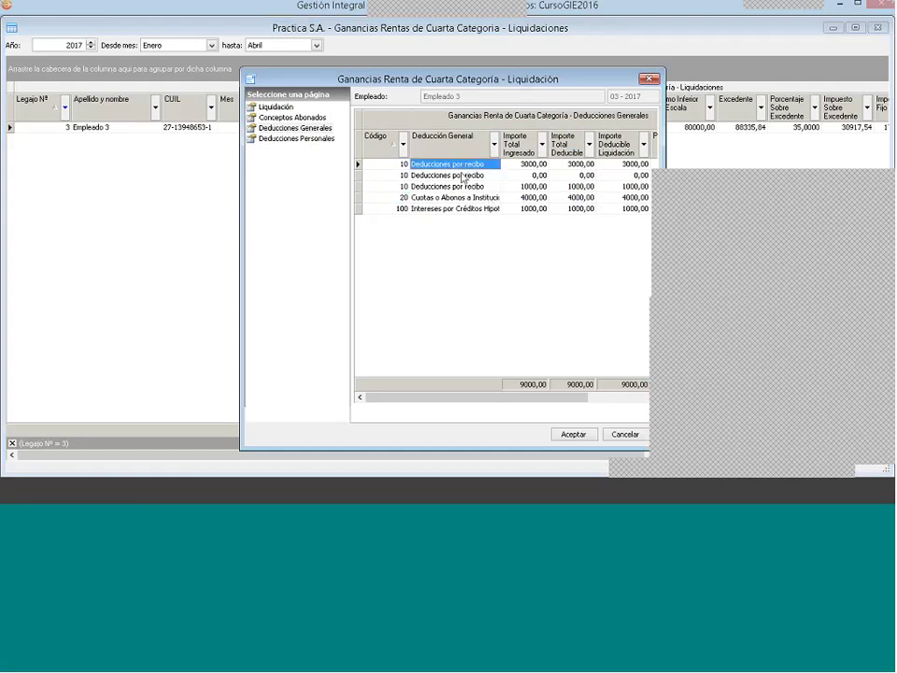
click(462, 175)
click(460, 187)
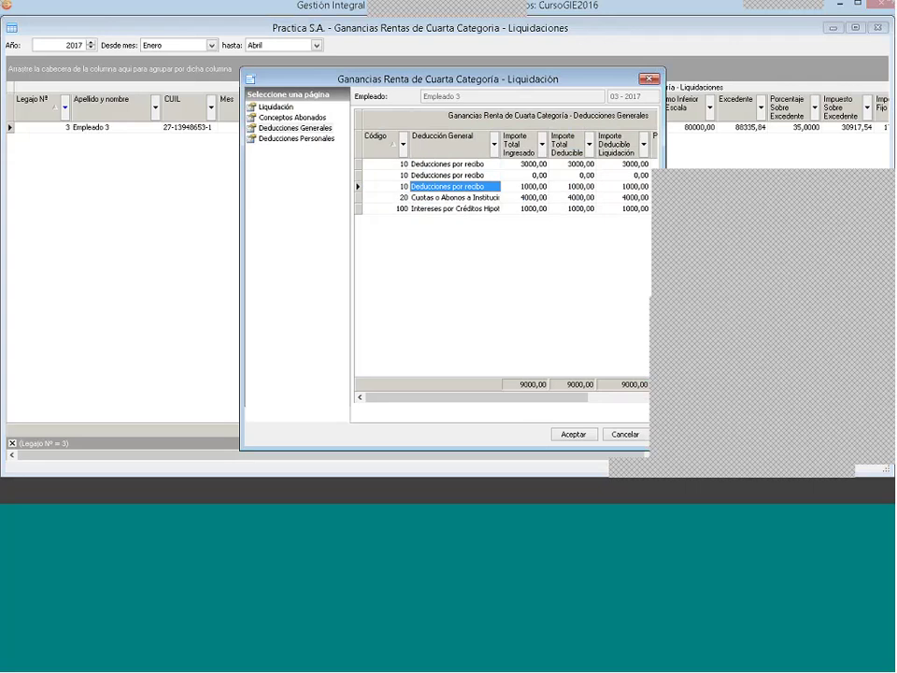
drag(548, 403, 488, 397)
drag(588, 396, 533, 397)
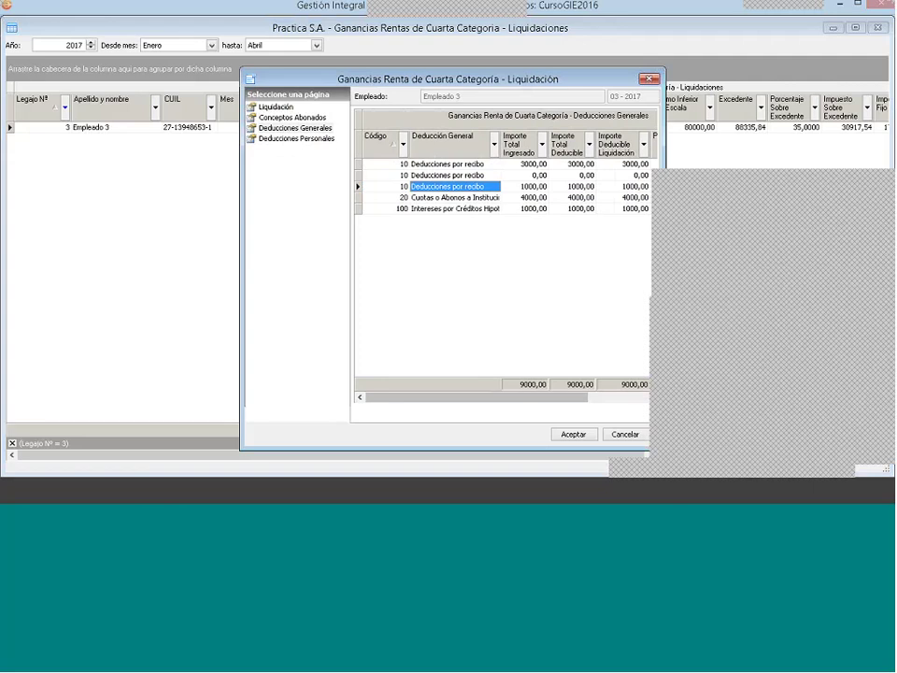
Step: Check the code 20 and code 100 deductions, then show the Deducciones Personales page
key(Down)
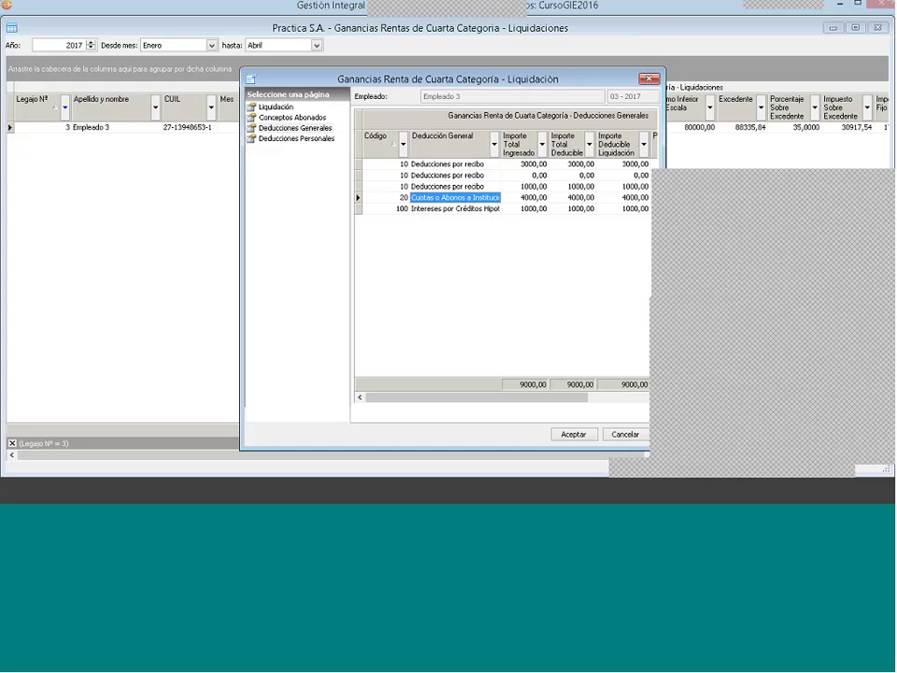
drag(486, 398, 546, 398)
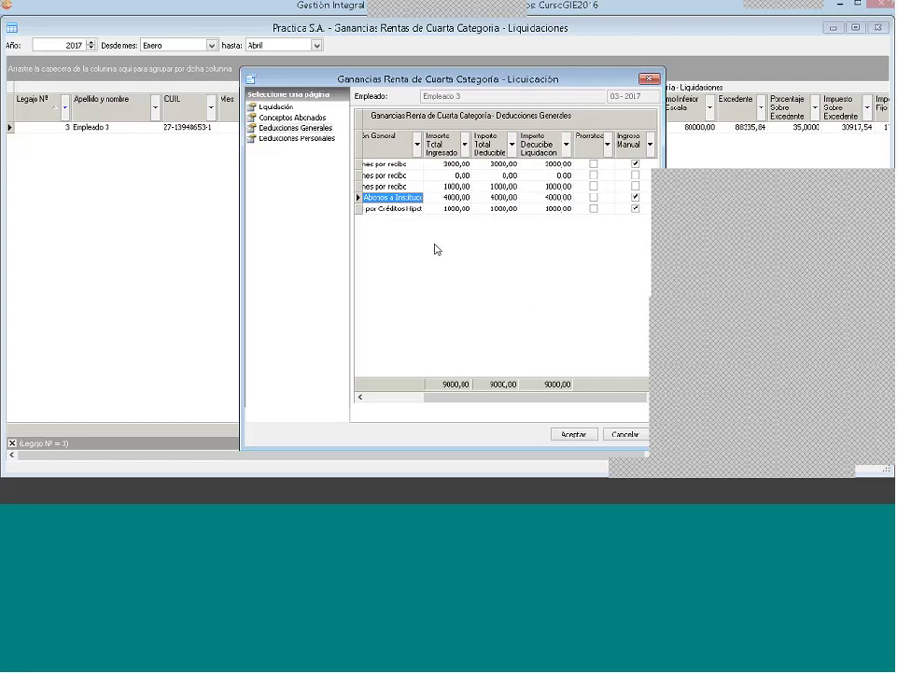
drag(502, 400, 445, 401)
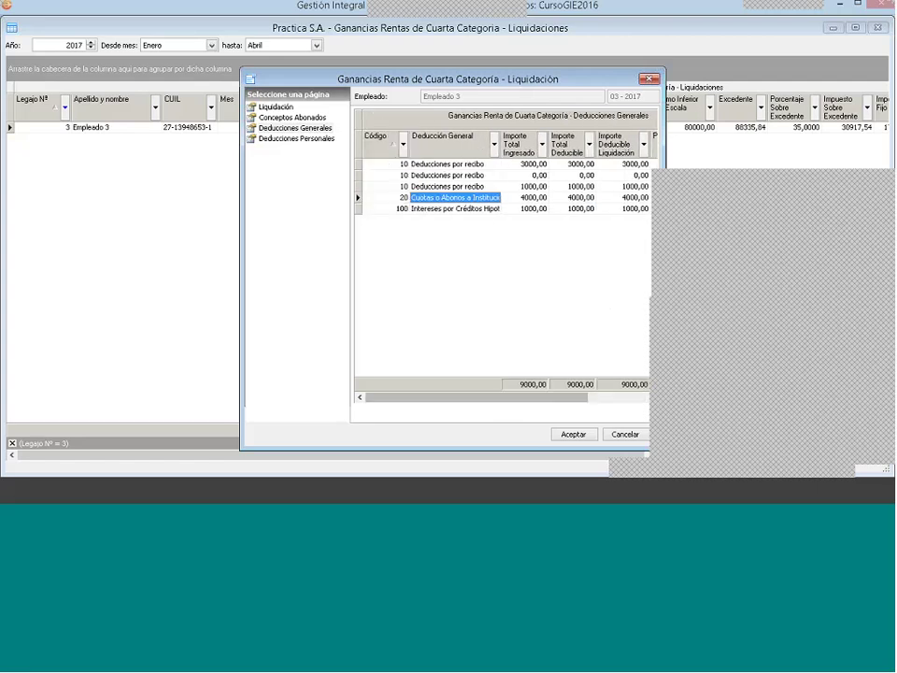
click(491, 209)
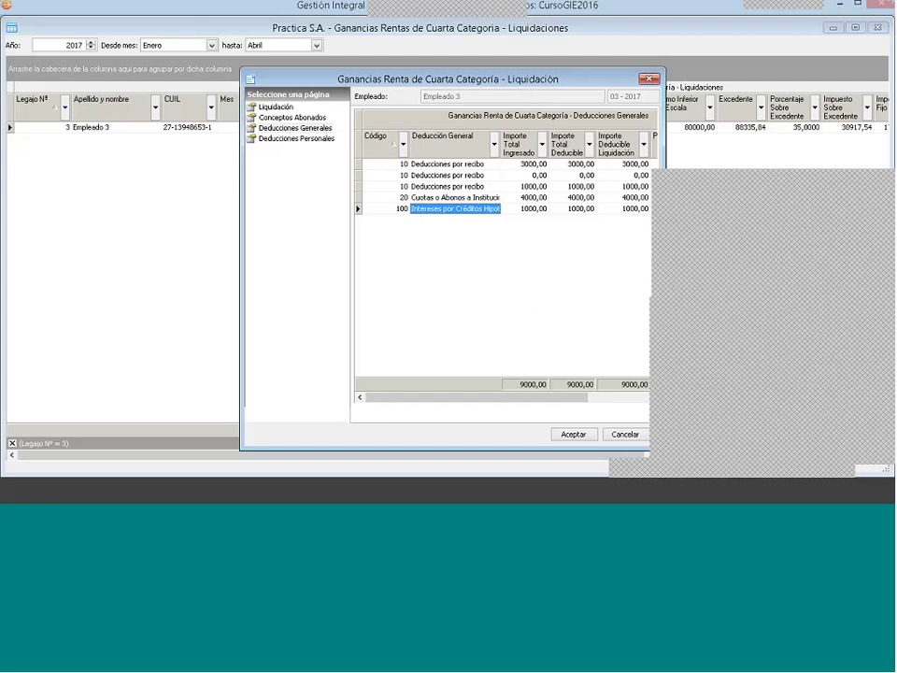
click(300, 139)
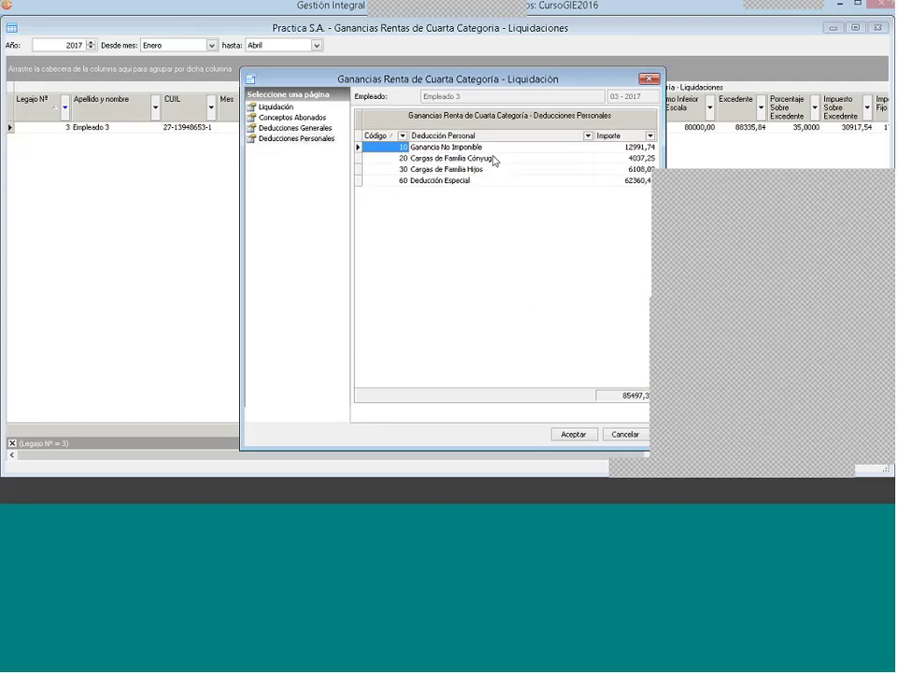
key(Right)
key(Down)
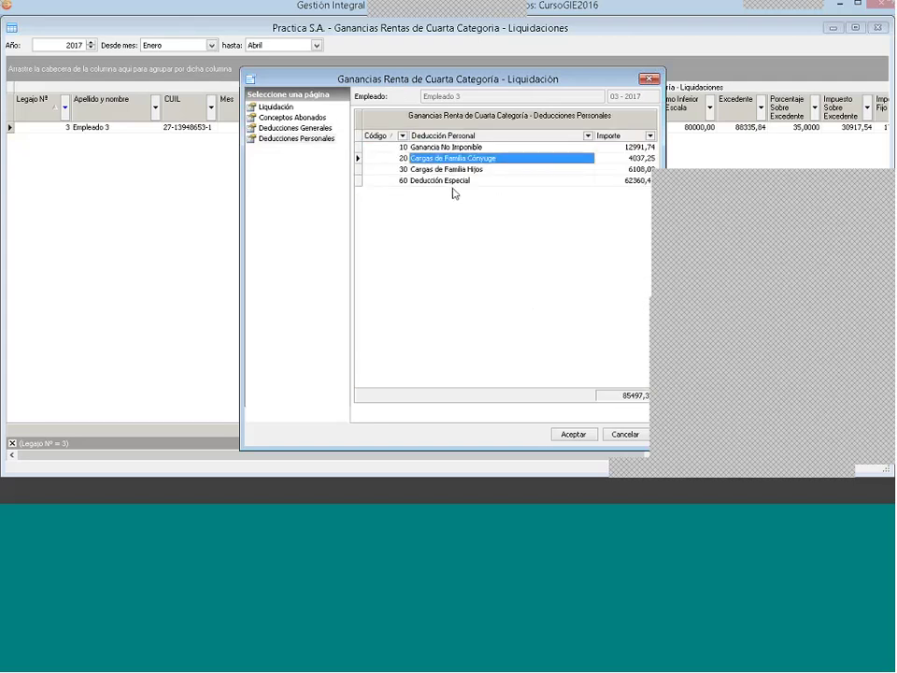
key(Down)
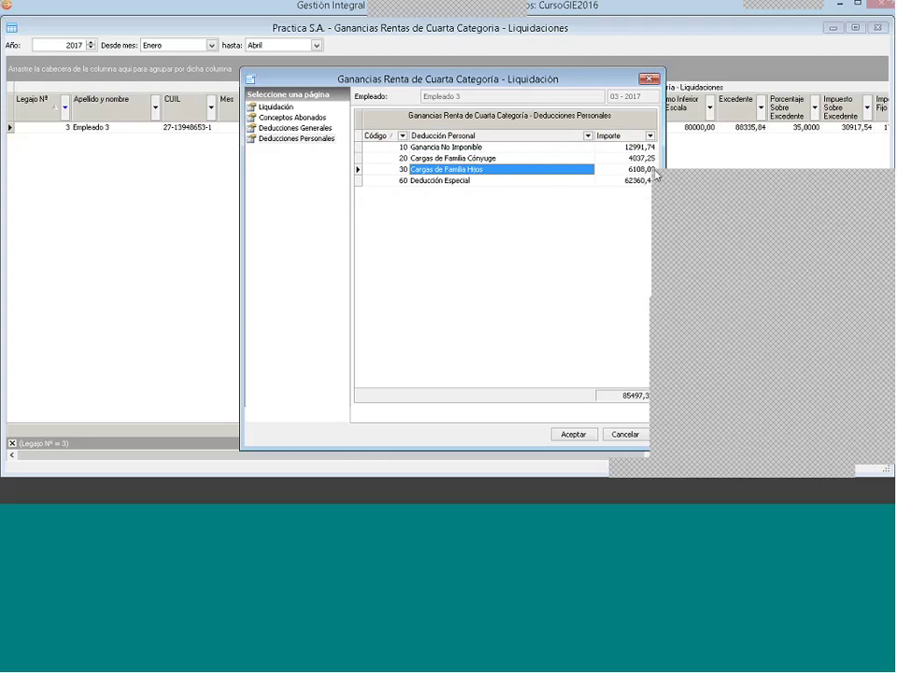
key(Right)
key(Up)
key(Down)
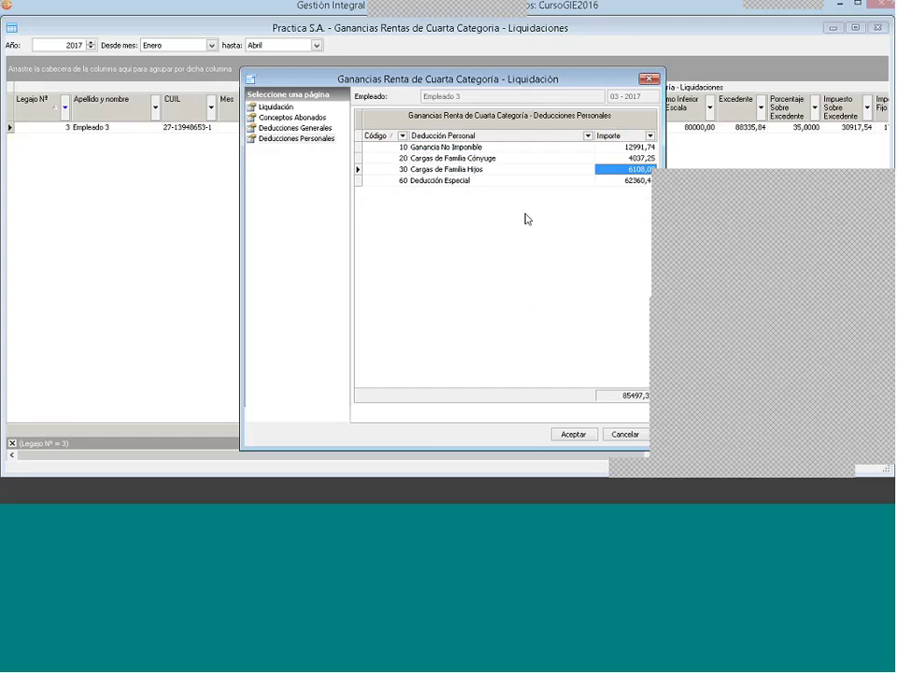
Step: Review the General and Personal Deductions pages, ending on Conceptos Abonados totalling 109999,90
click(278, 129)
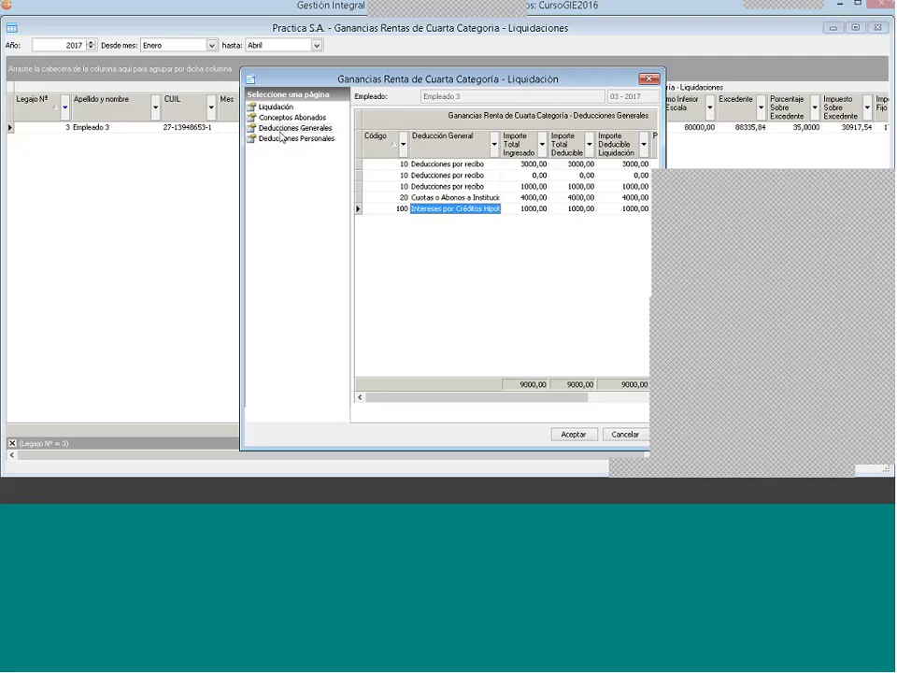
click(292, 119)
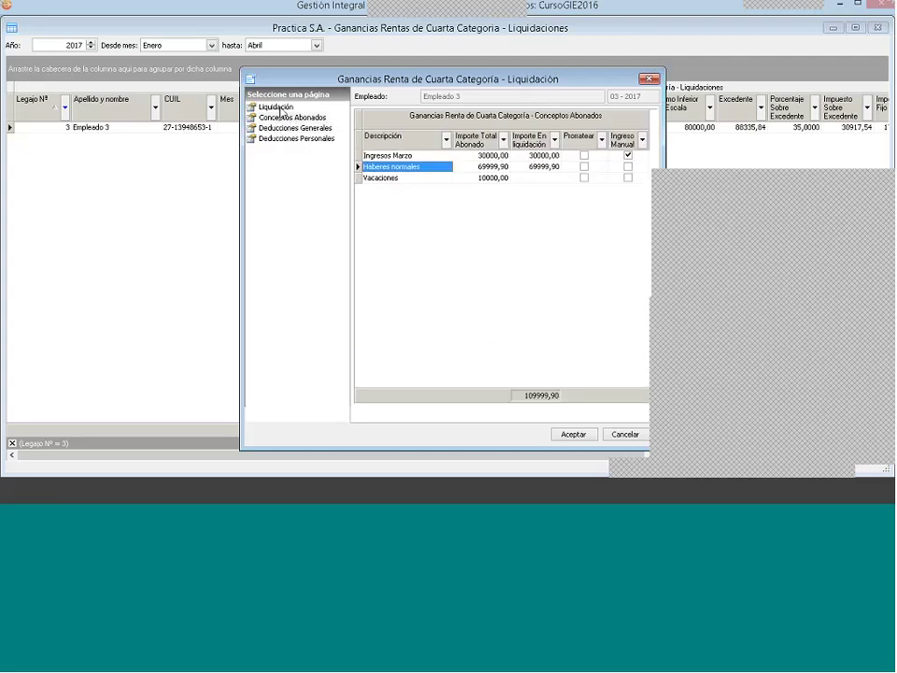
click(295, 139)
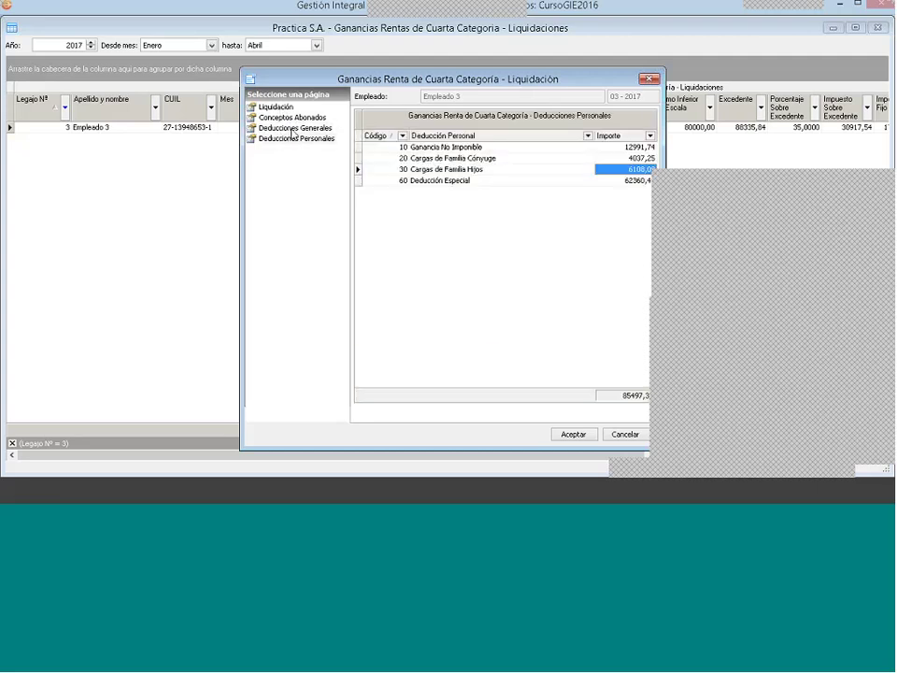
click(293, 118)
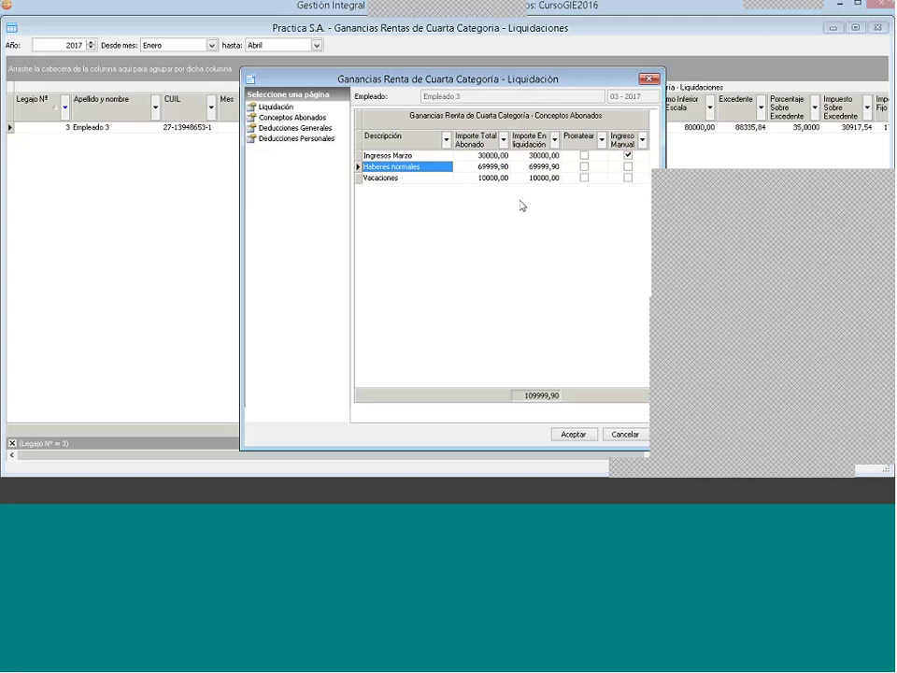
click(300, 128)
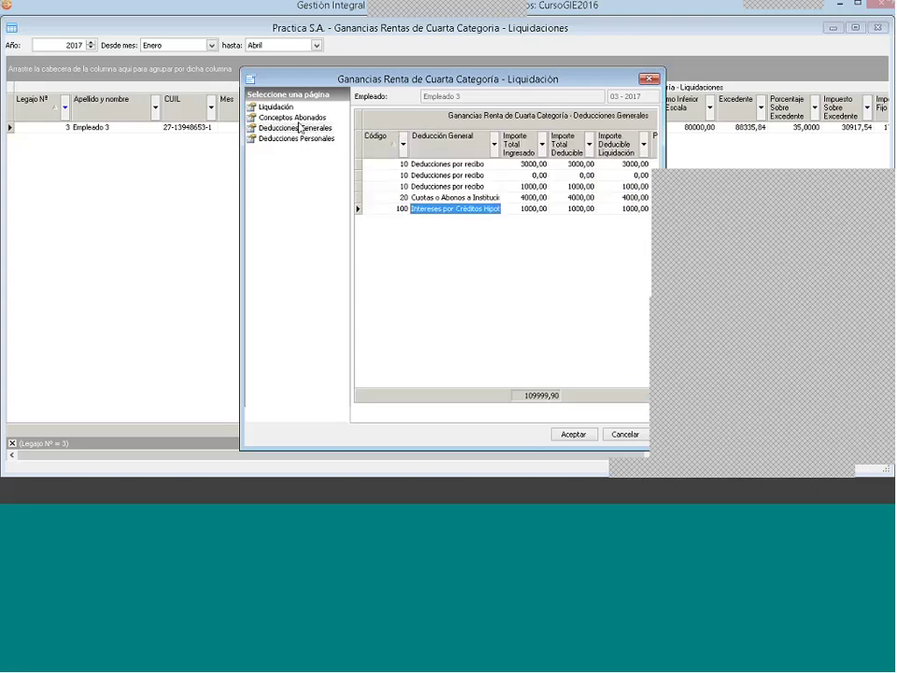
click(293, 118)
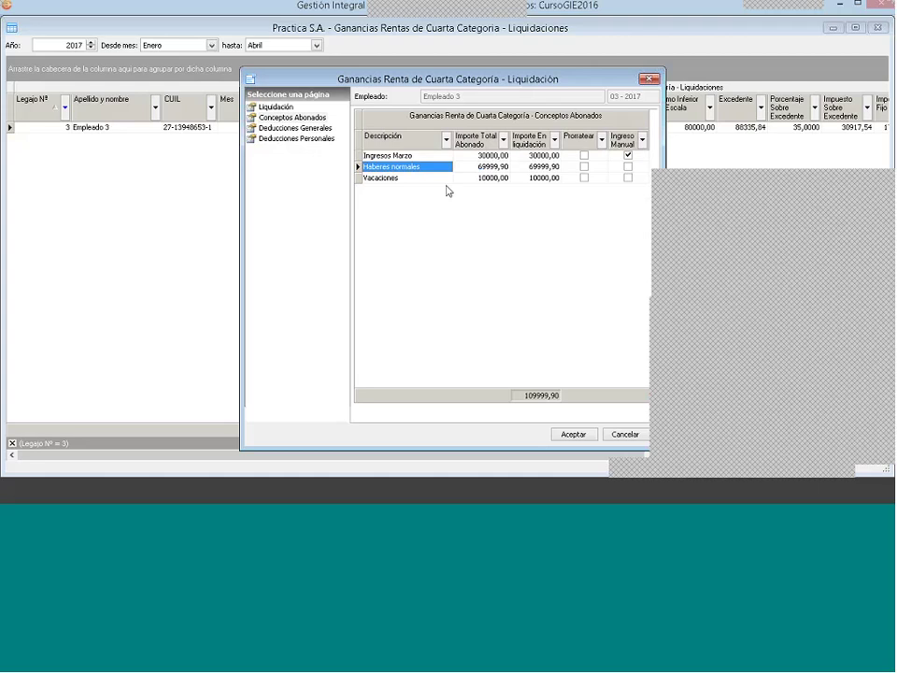
Step: Inspect the Vacaciones taxable-items detail and General Deductions (9000,00), then close Empleado 3's settlement
right_click(446, 180)
click(447, 190)
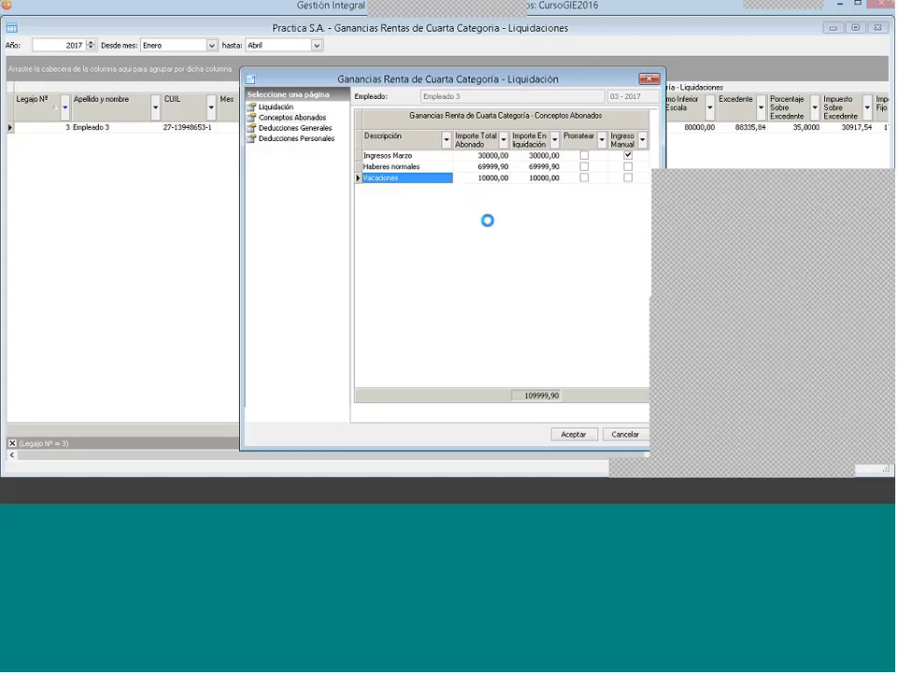
click(371, 199)
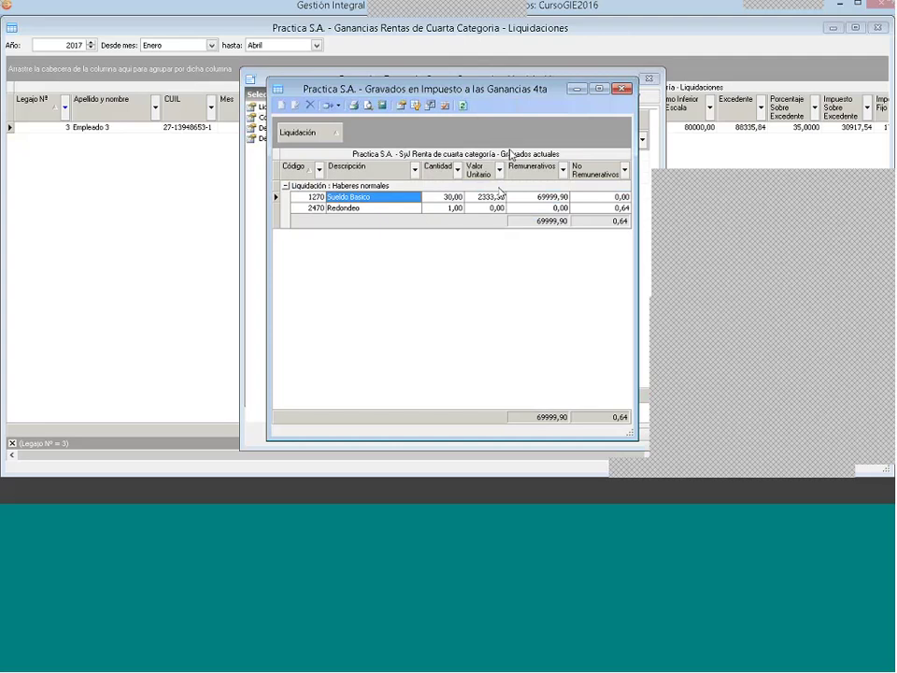
click(621, 89)
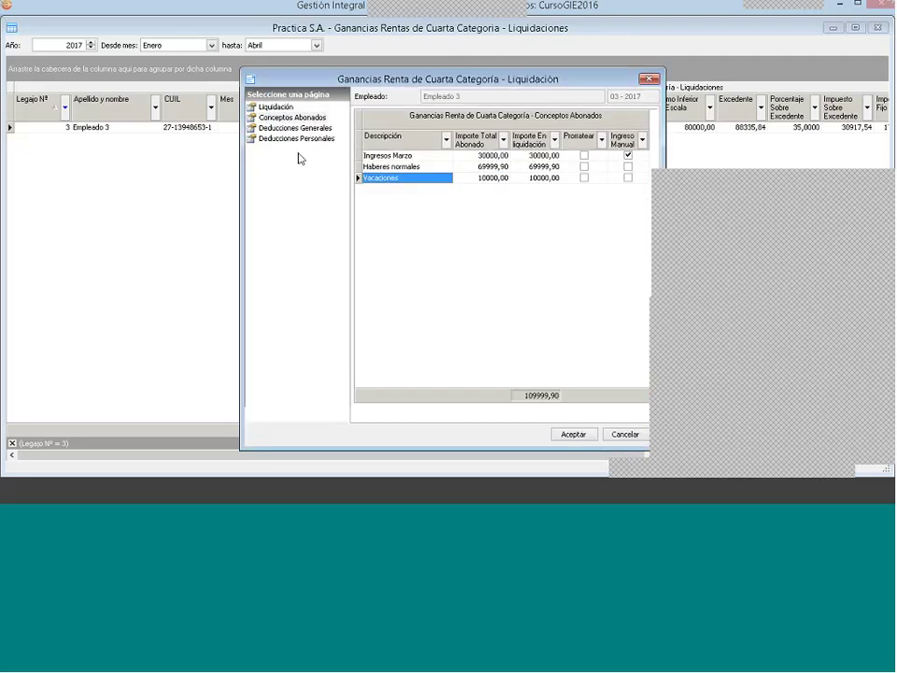
click(297, 128)
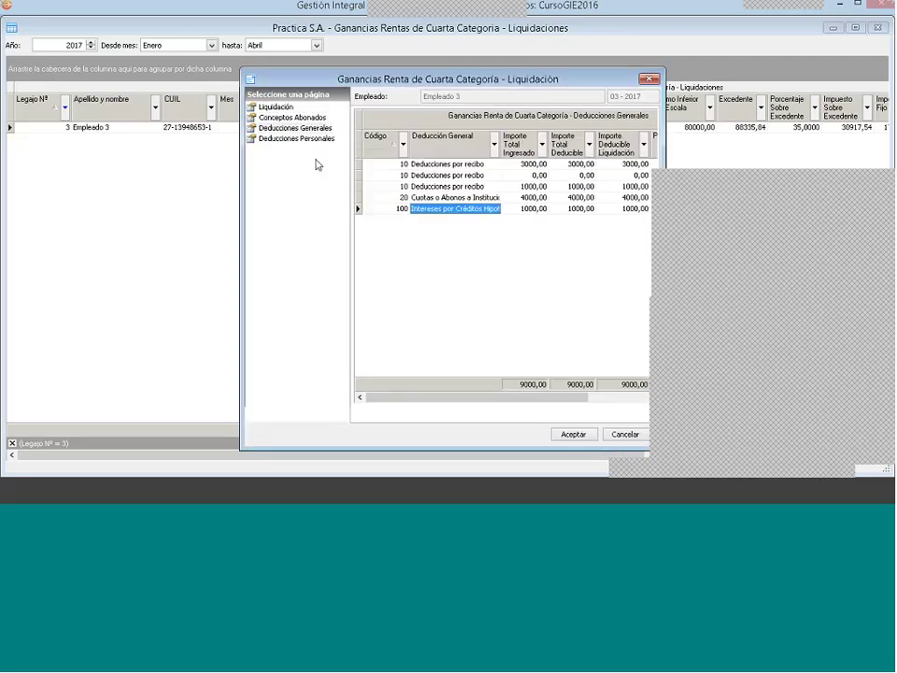
click(648, 80)
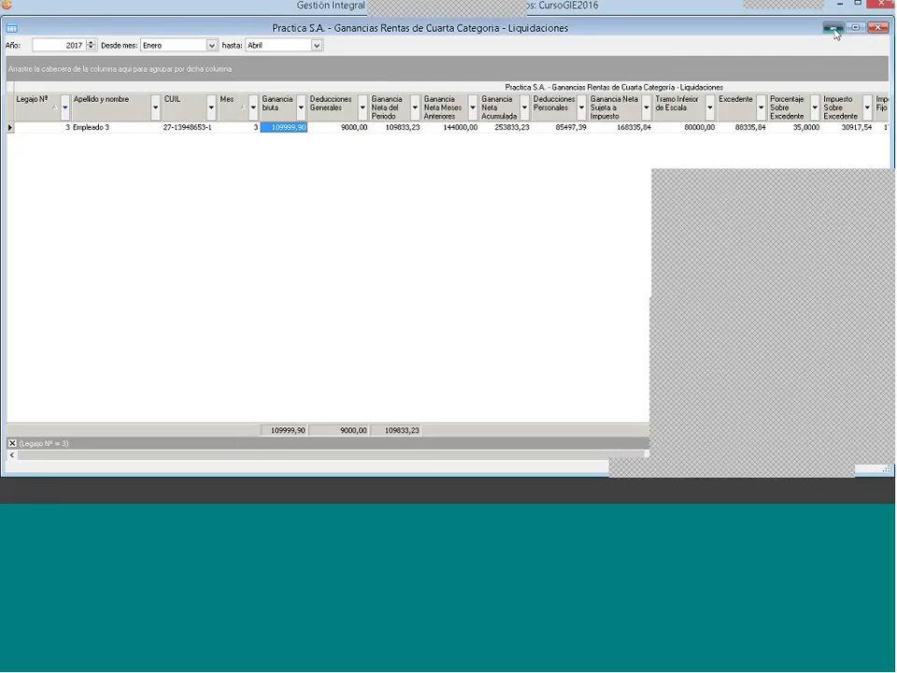
Step: Open the Modelo Directores agreement's Conceptos list from Archivos > Convenios
click(832, 29)
click(19, 103)
click(68, 124)
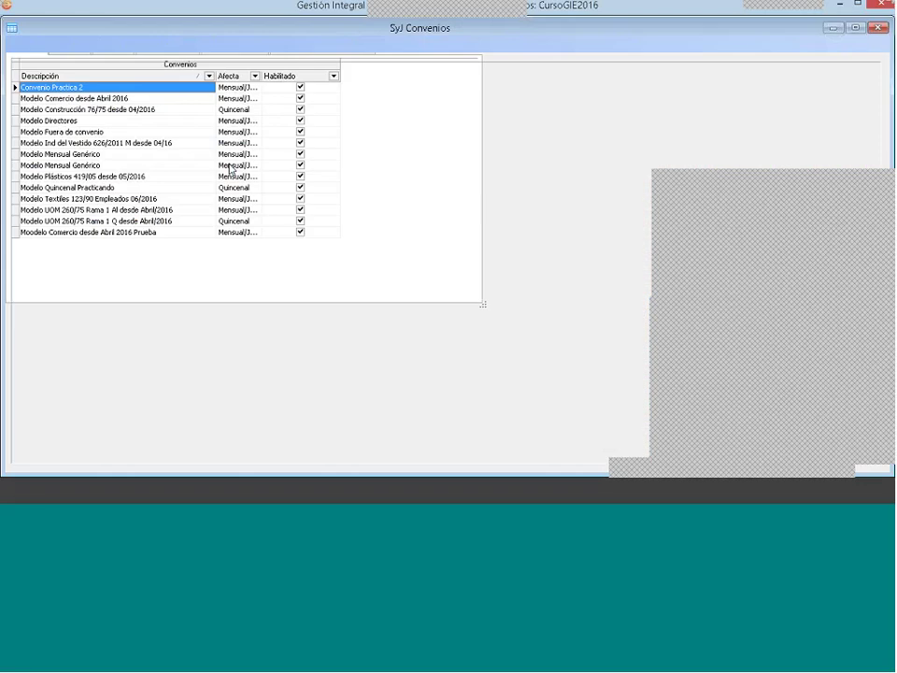
click(74, 125)
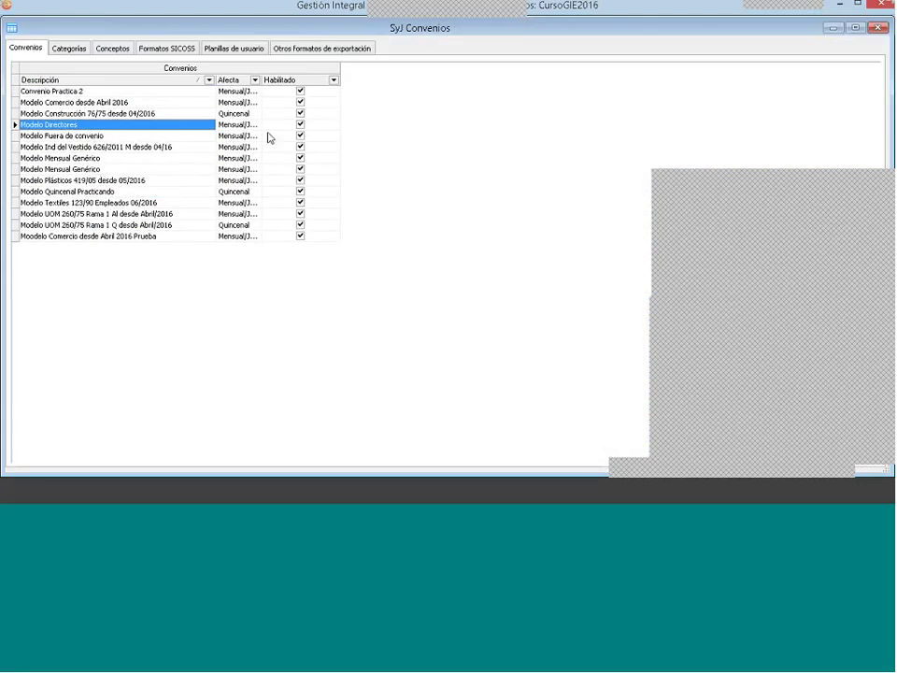
click(111, 48)
Step: Check Sueldo Basico's SAC and income-tax taxable flags, cancelling without changes
click(258, 190)
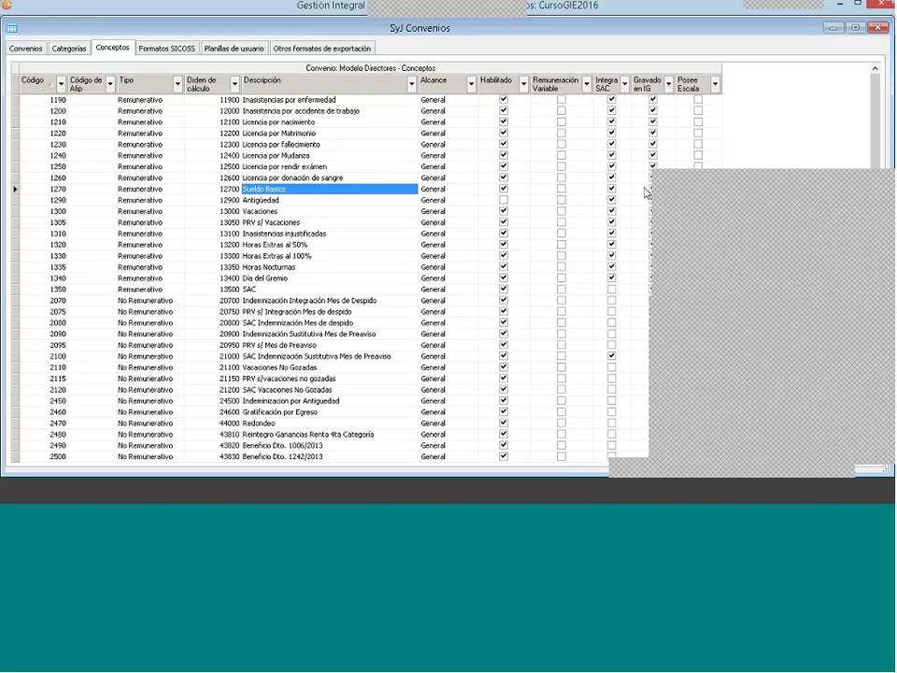
click(643, 190)
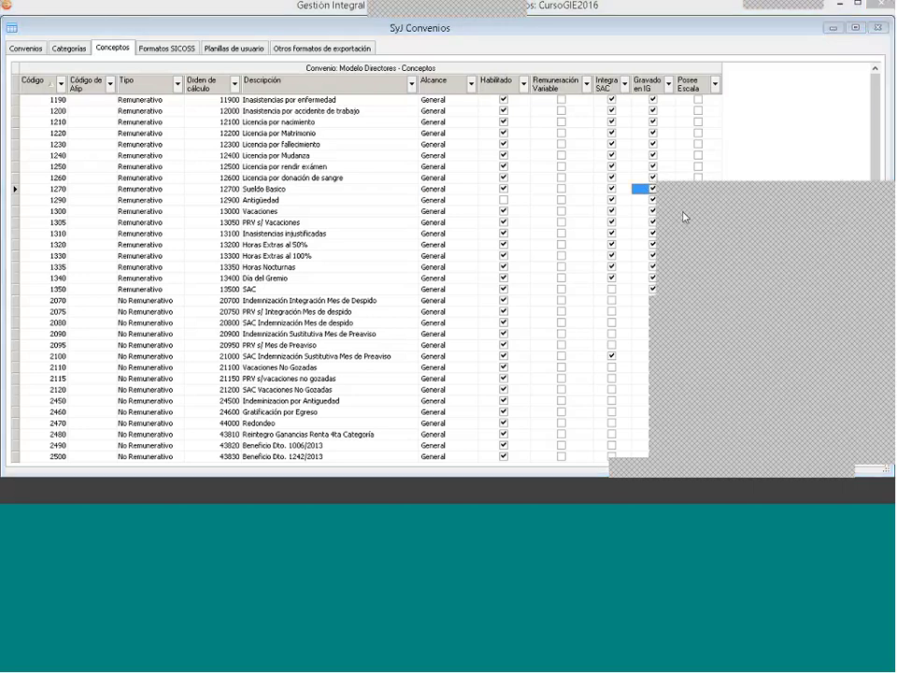
right_click(641, 190)
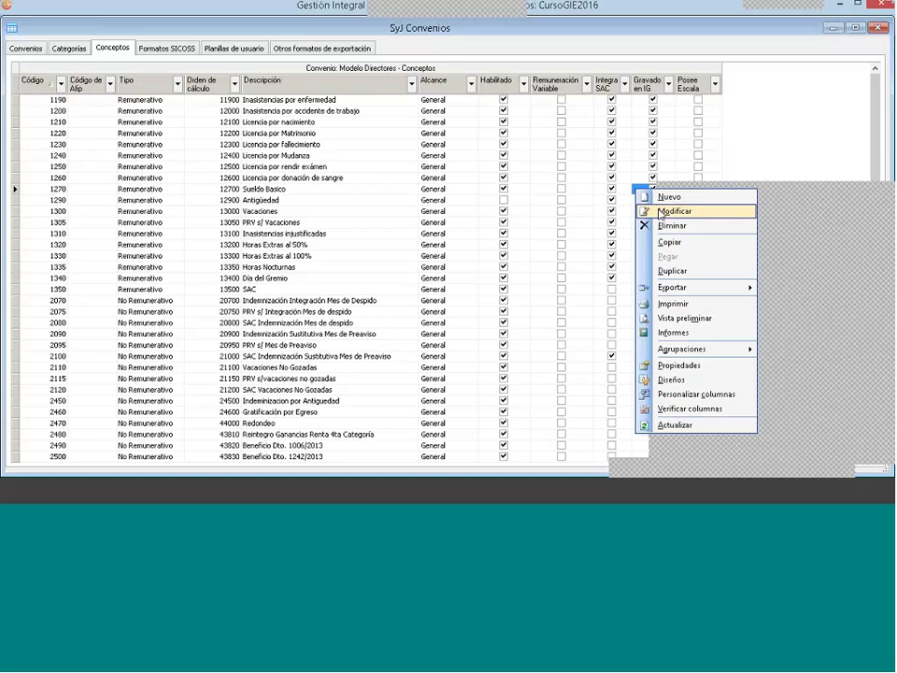
click(666, 212)
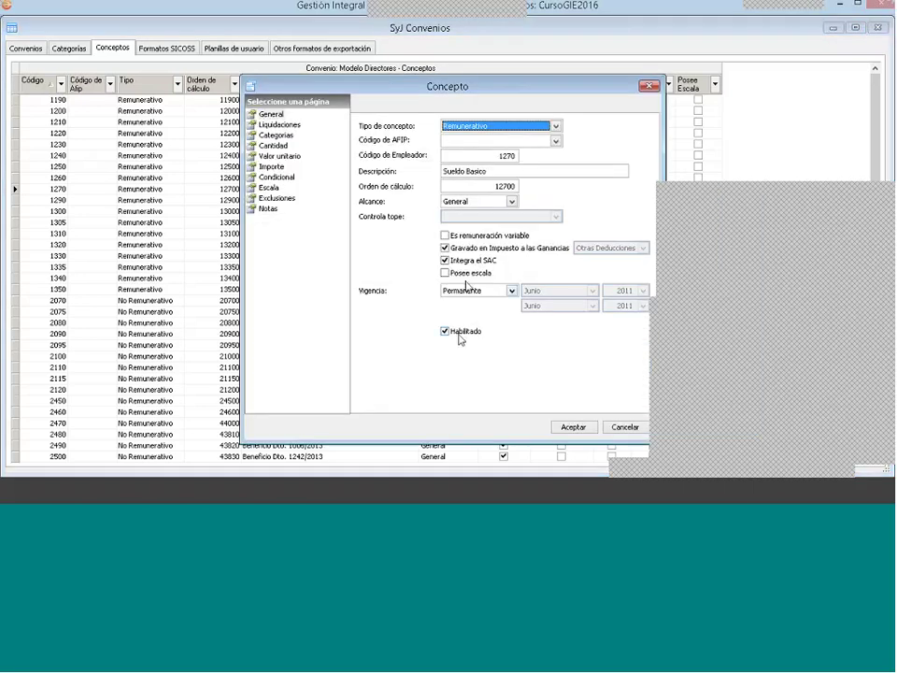
click(465, 262)
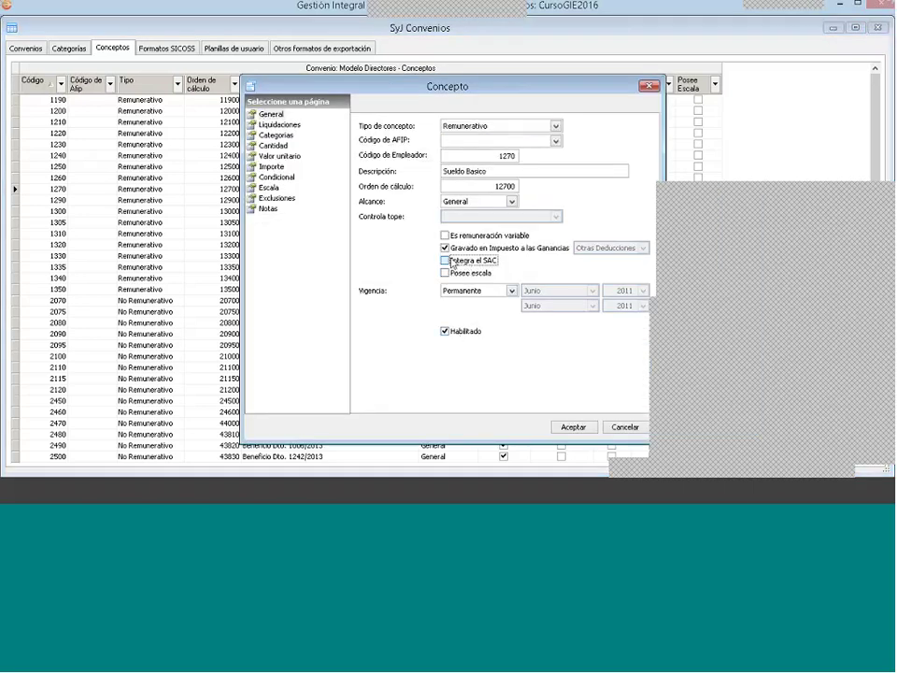
click(445, 261)
click(448, 248)
click(446, 248)
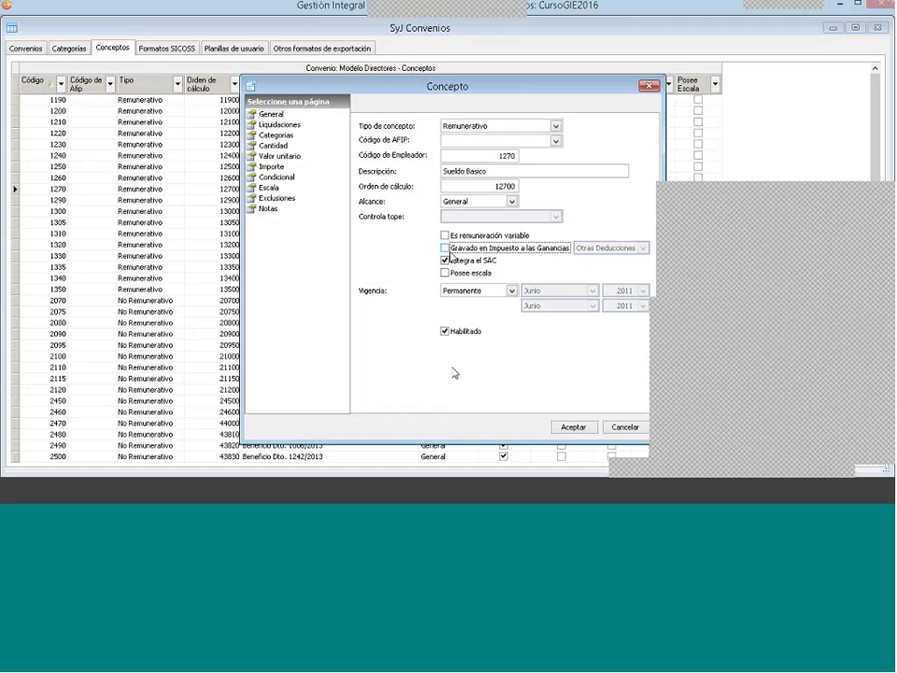
click(633, 428)
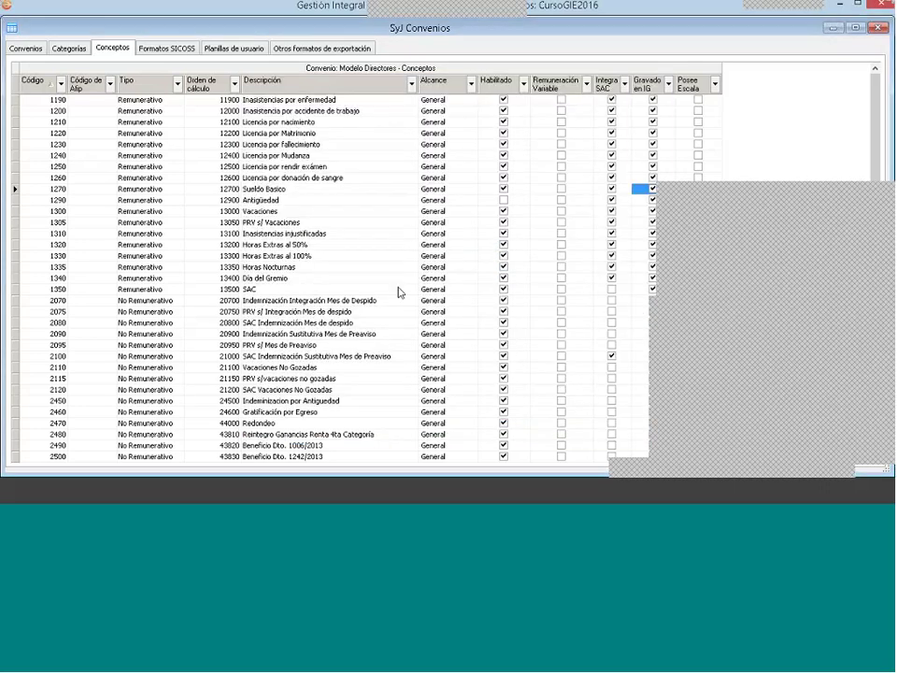
Step: Check the income-tax taxable flags of the INSSJP (Ley 19.032) and Obra Social concepts
scroll(399, 292, down, 4)
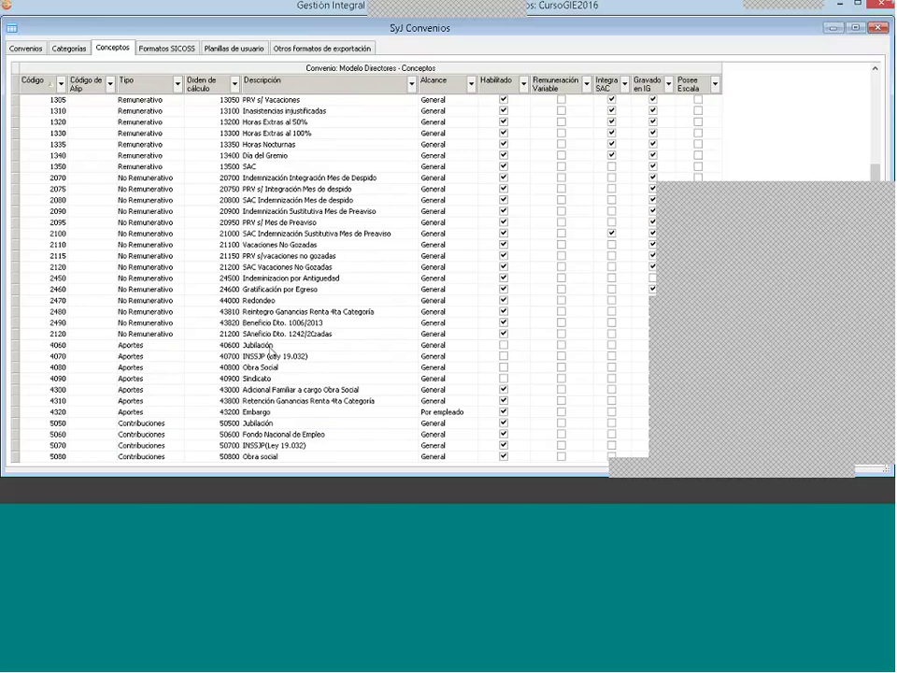
click(269, 363)
click(272, 367)
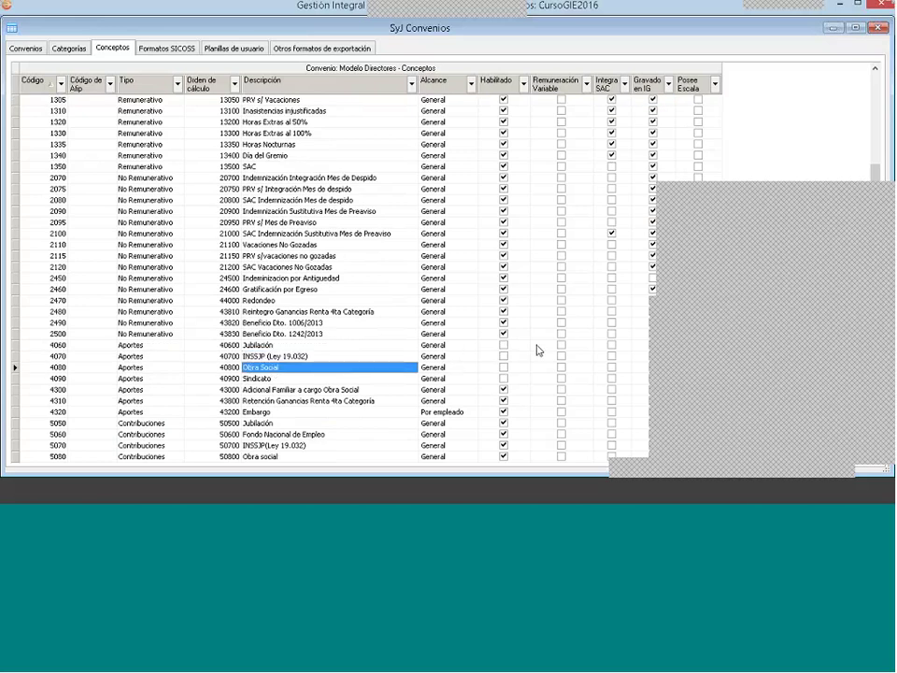
click(640, 356)
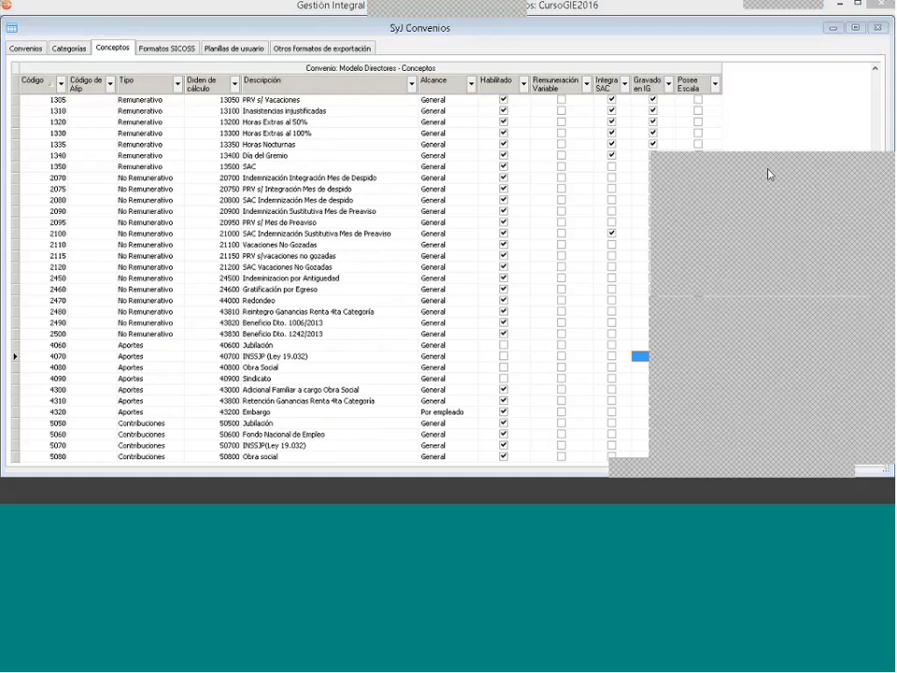
Step: Close the agreements window and open the accumulated prior balances for income tax
click(878, 29)
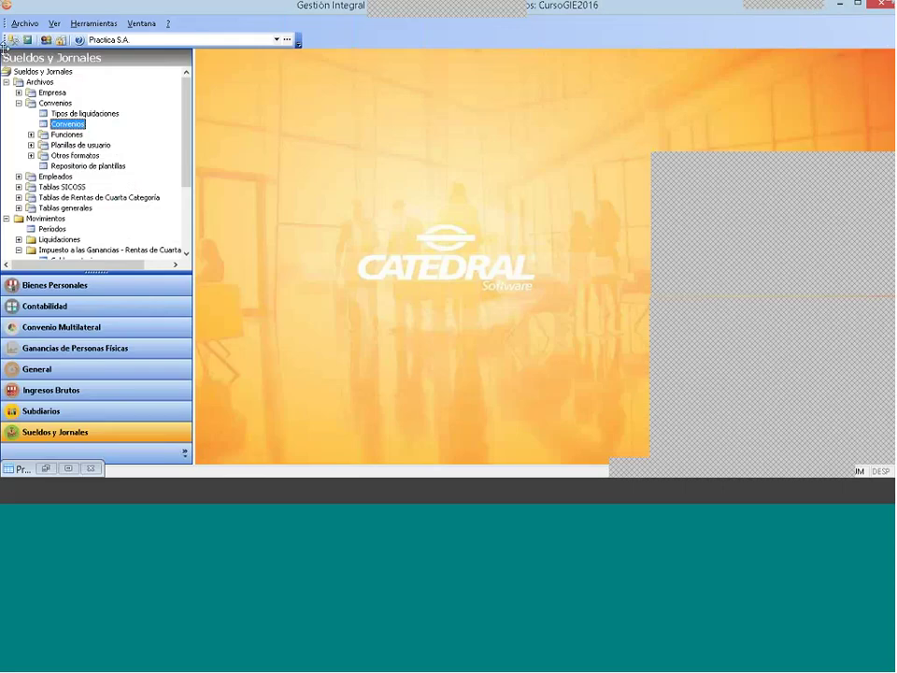
click(6, 83)
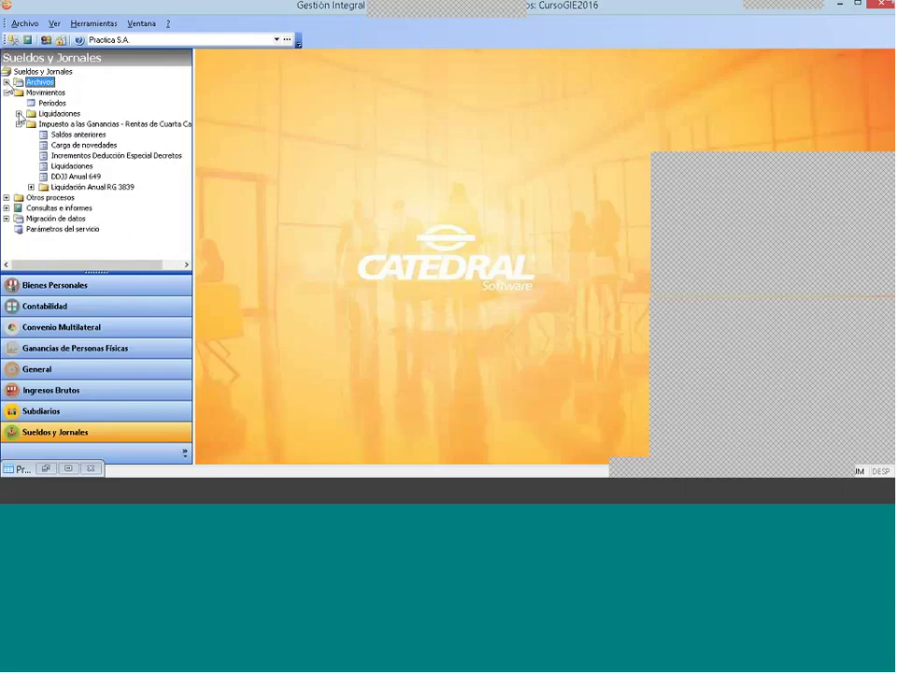
click(86, 139)
double_click(86, 138)
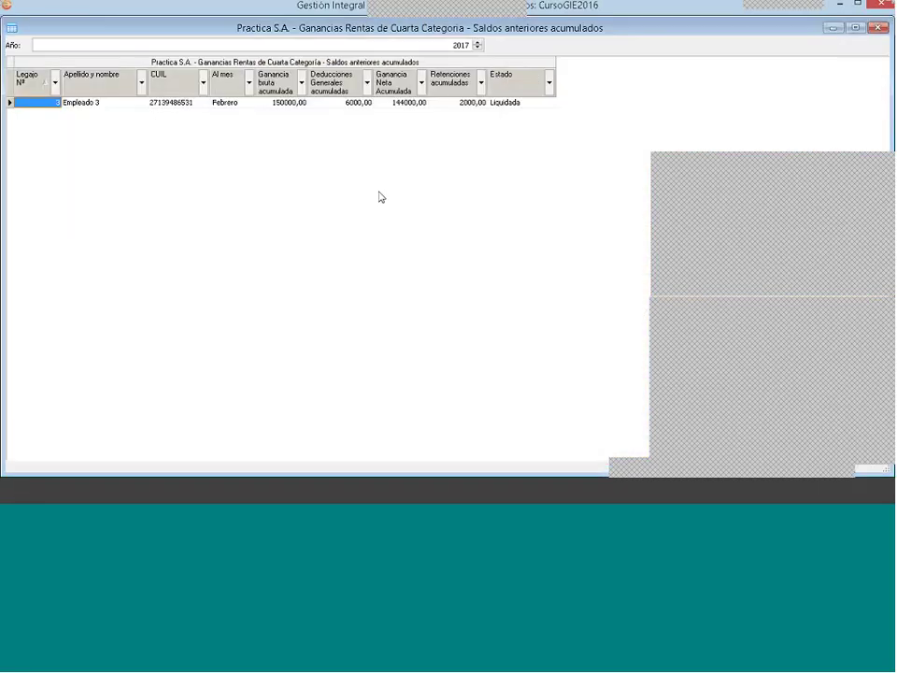
Step: Review Empleado 3's February balances and Vacaciones concept, then accept them
double_click(326, 104)
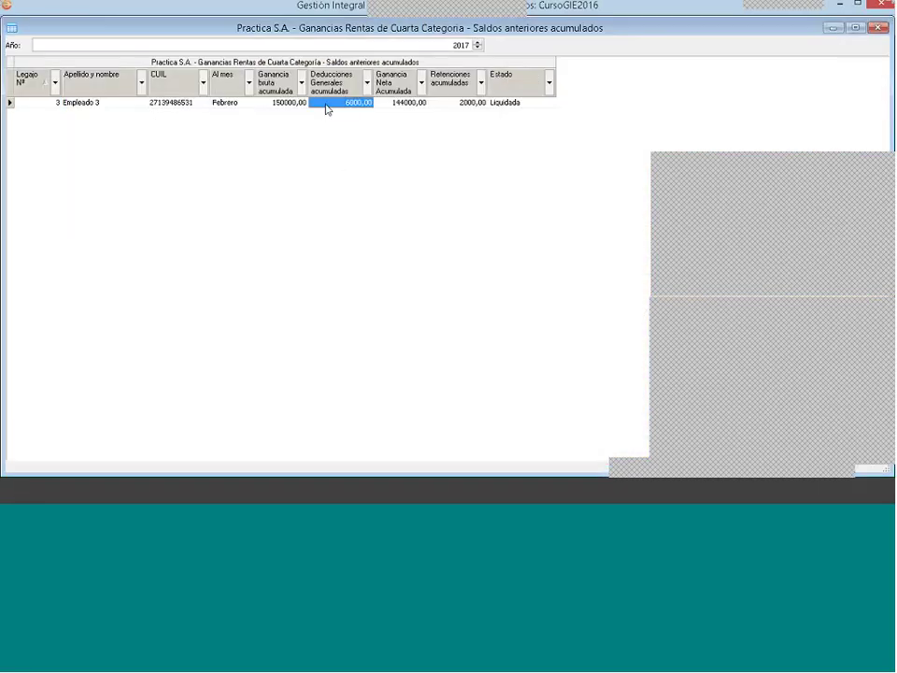
double_click(399, 187)
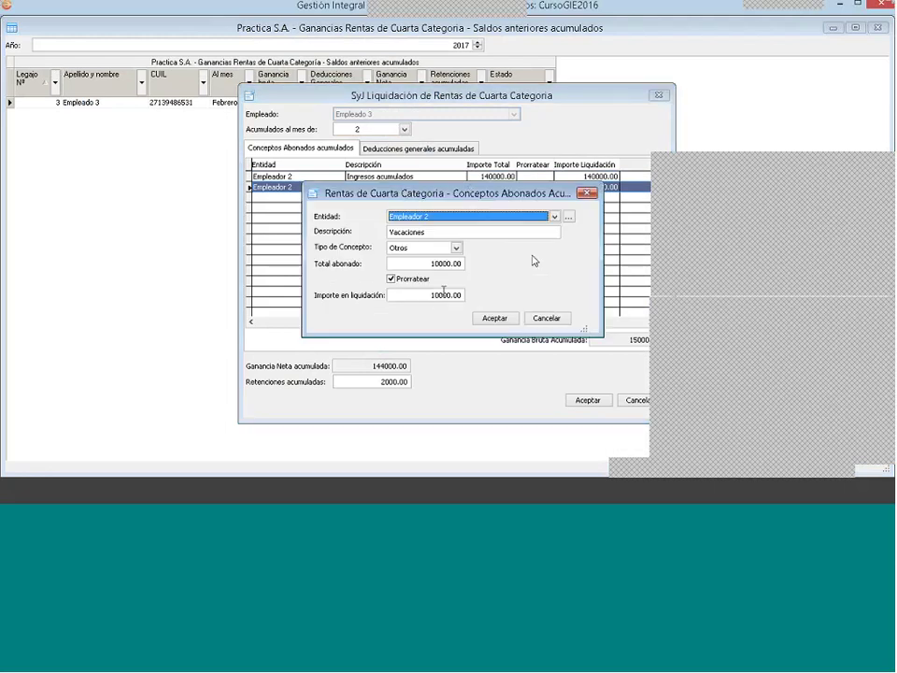
click(552, 317)
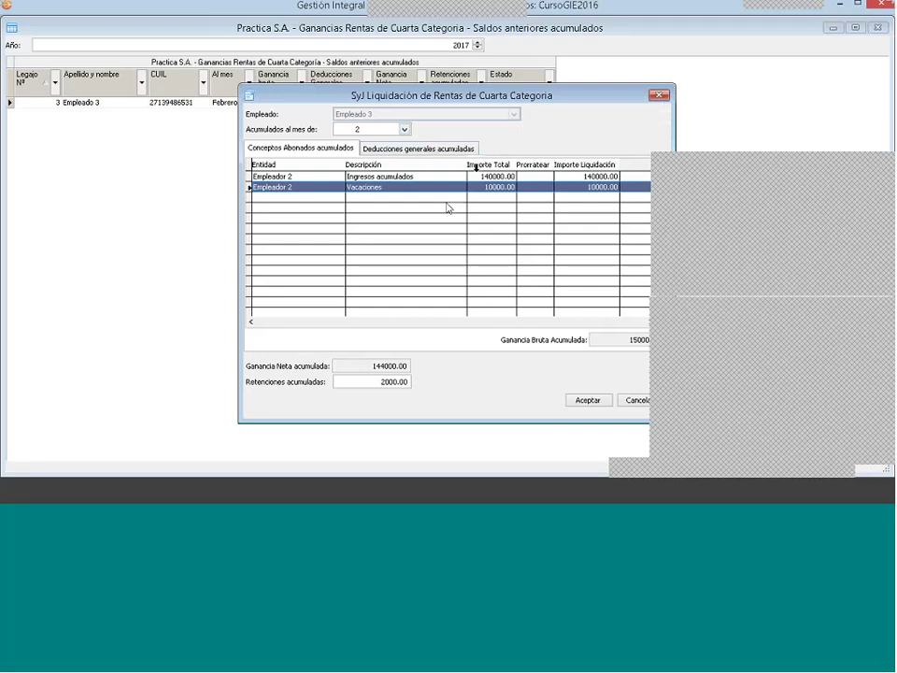
click(659, 94)
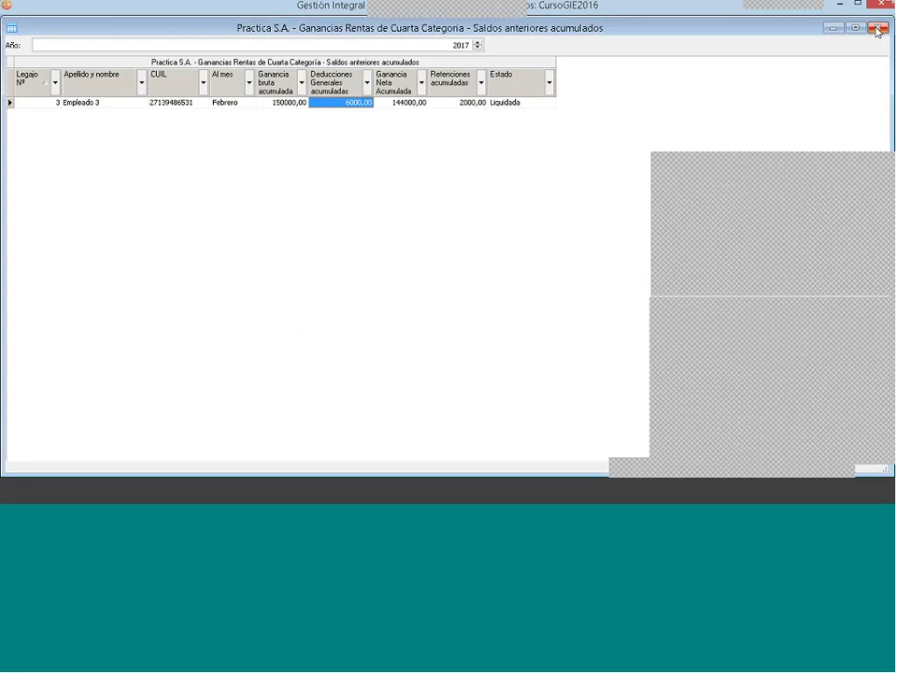
Step: Change Empleado 3's Vacaciones Importe en liquidación to 1000 and accept the recalculated balances
right_click(353, 110)
click(373, 126)
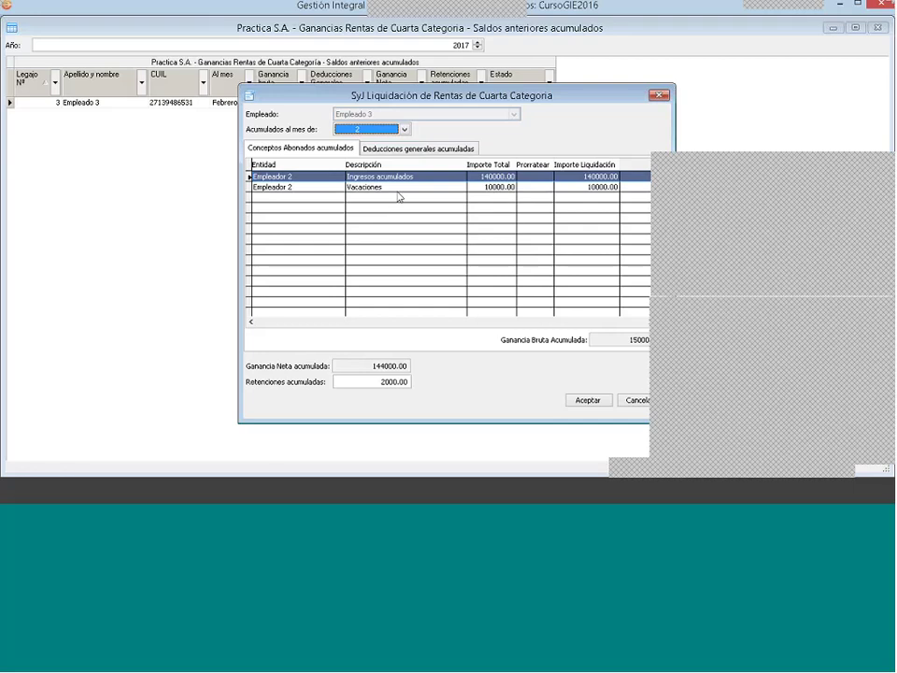
click(393, 189)
right_click(393, 190)
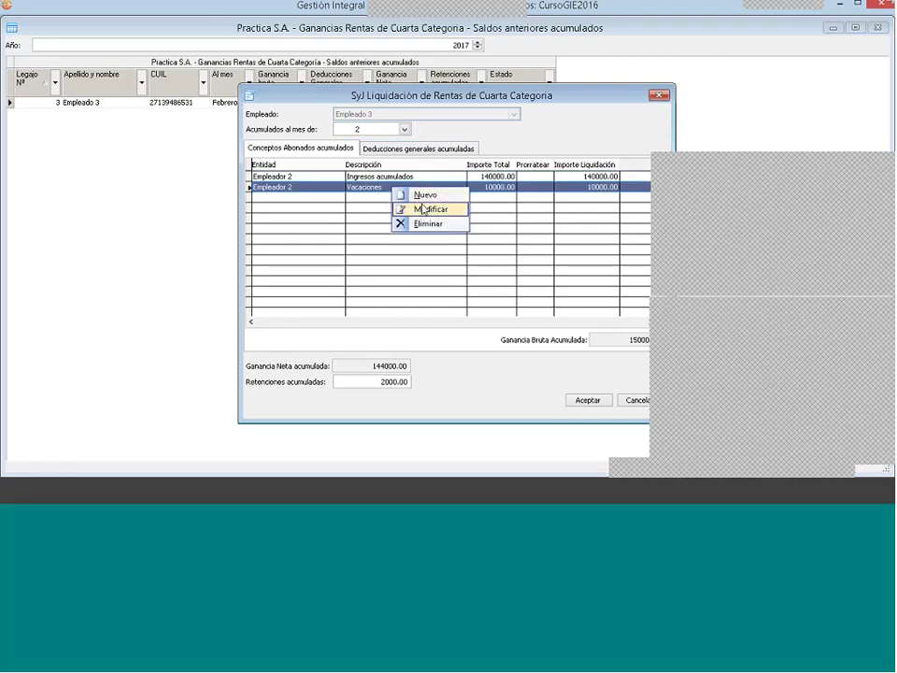
click(424, 209)
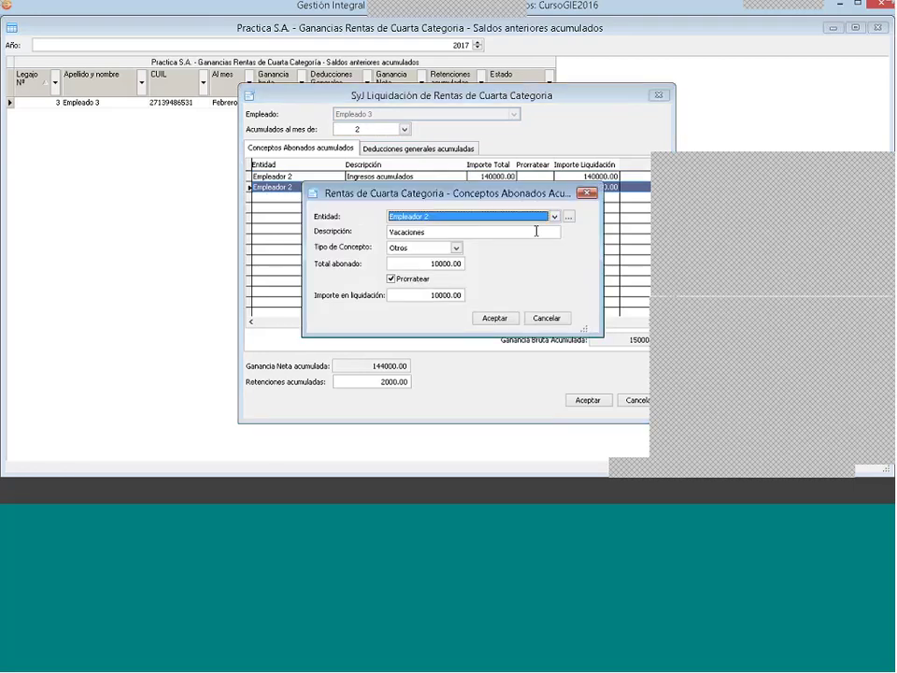
click(415, 292)
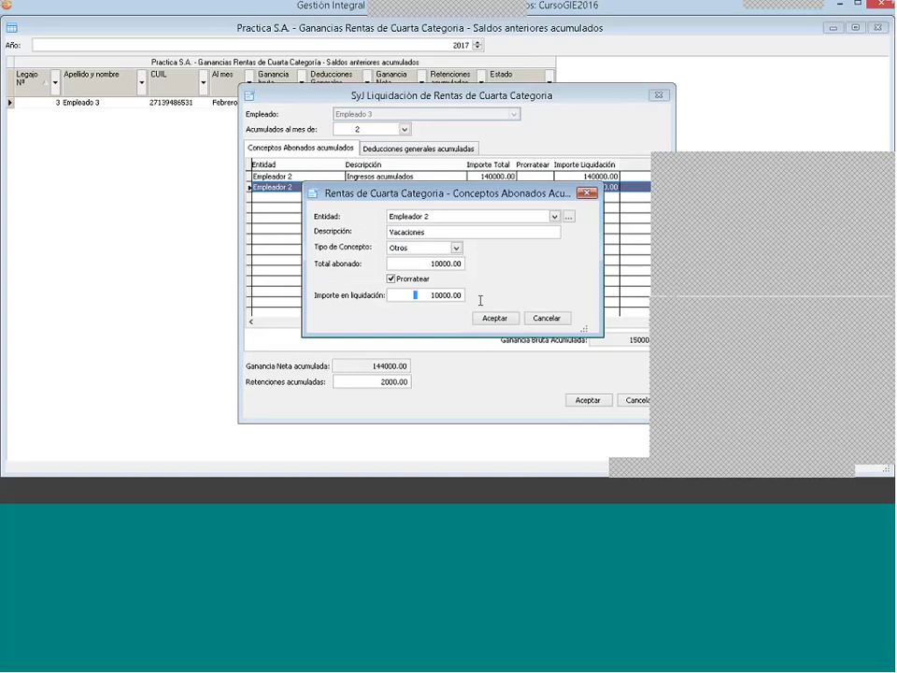
double_click(415, 292)
text(1000)
click(495, 319)
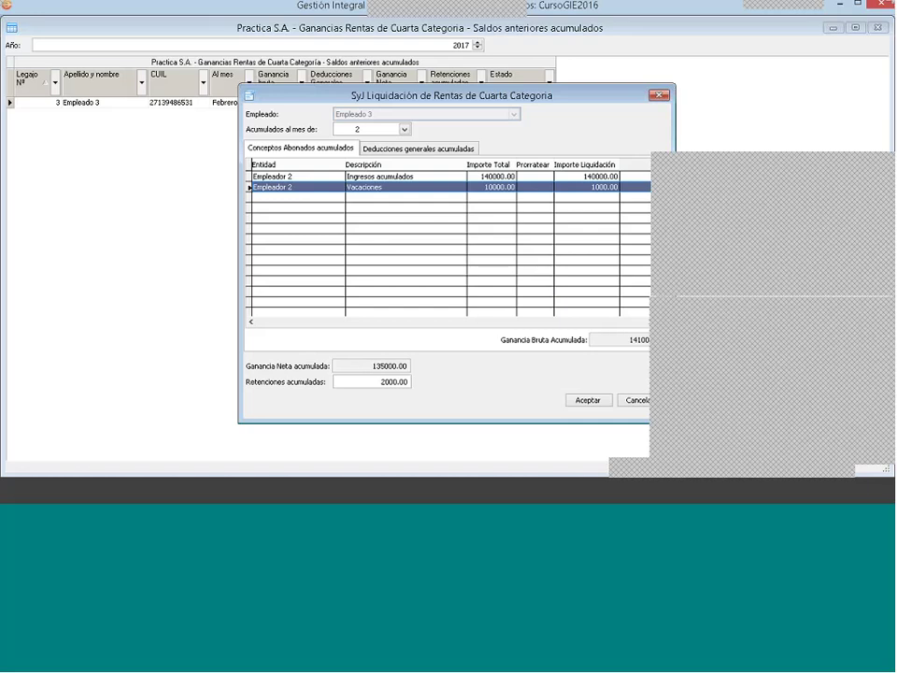
click(592, 403)
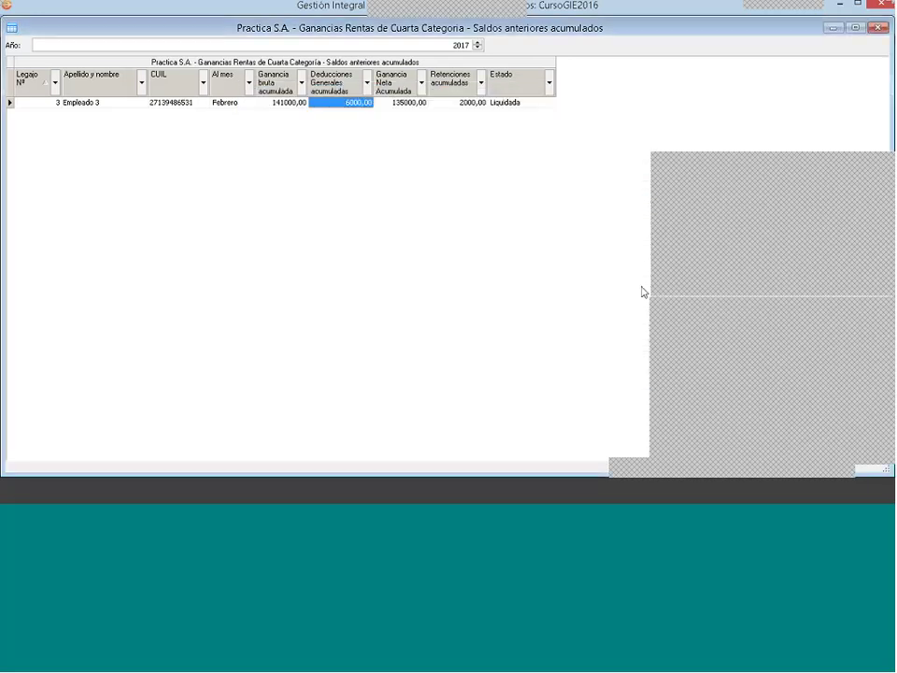
Step: Minimize the prior-balances window and open the Archivos > Empresa configuration
click(833, 28)
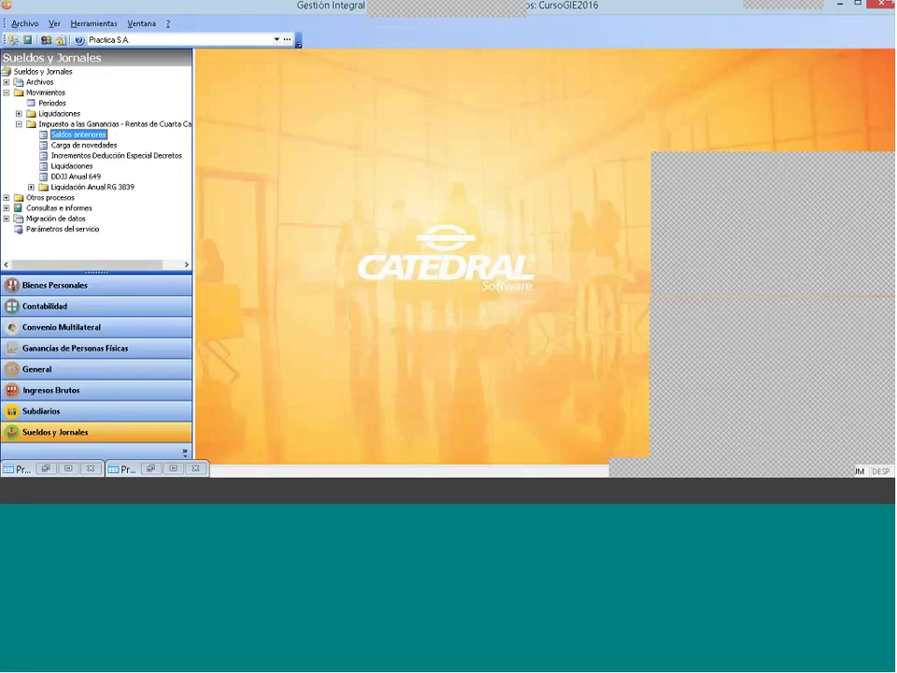
click(7, 82)
click(19, 92)
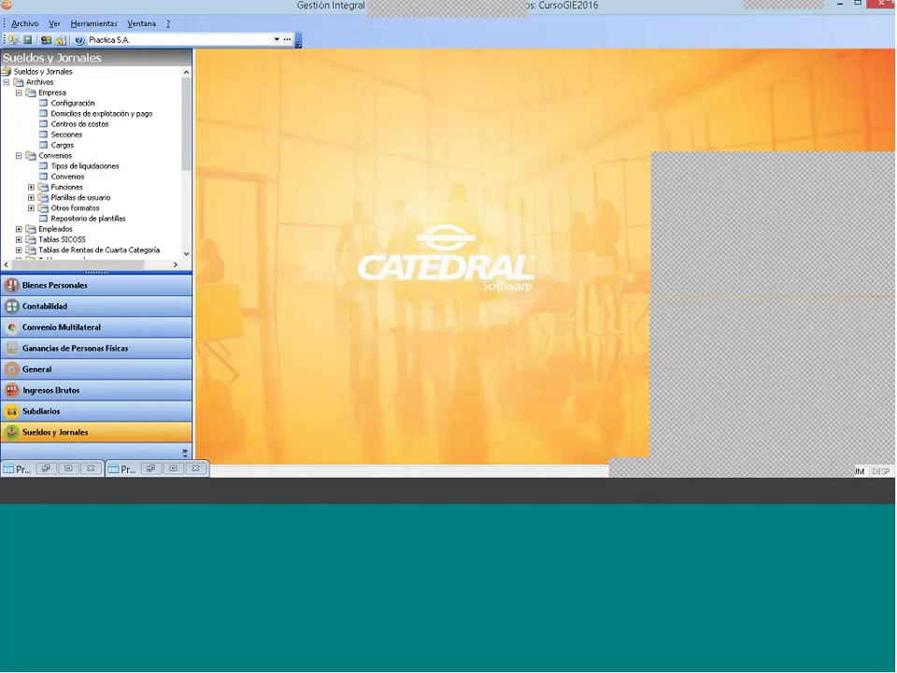
click(68, 104)
double_click(67, 105)
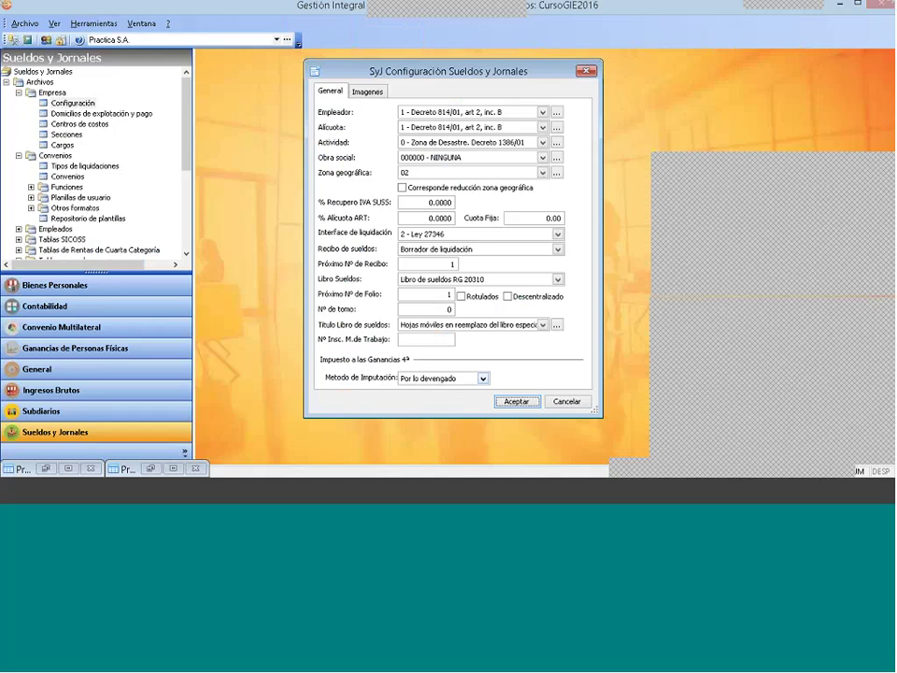
Step: Confirm the imputation method is Por lo devengado and cancel the configuration unchanged
click(411, 376)
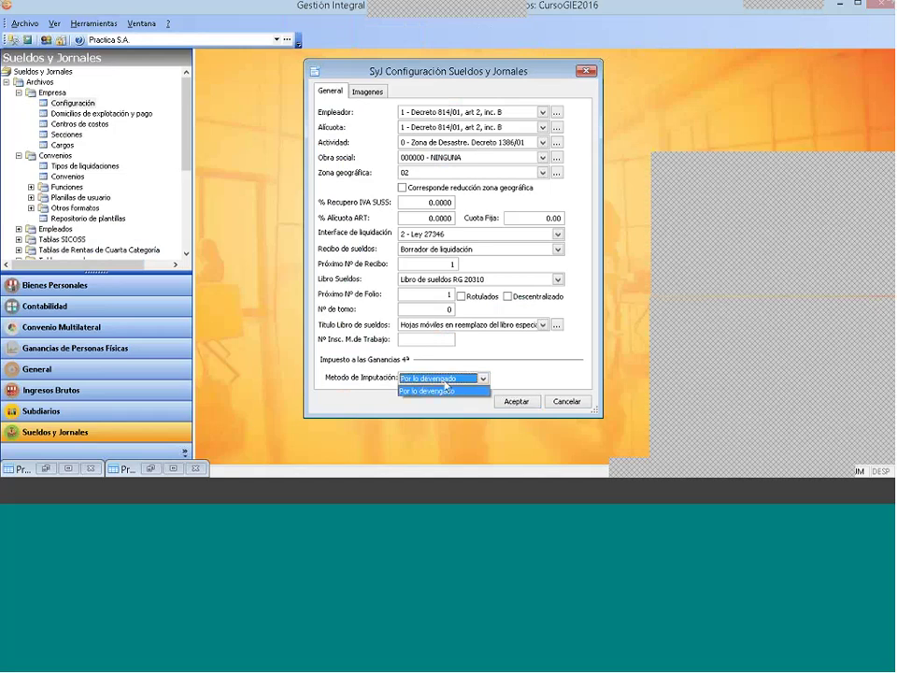
click(441, 389)
click(432, 381)
click(443, 391)
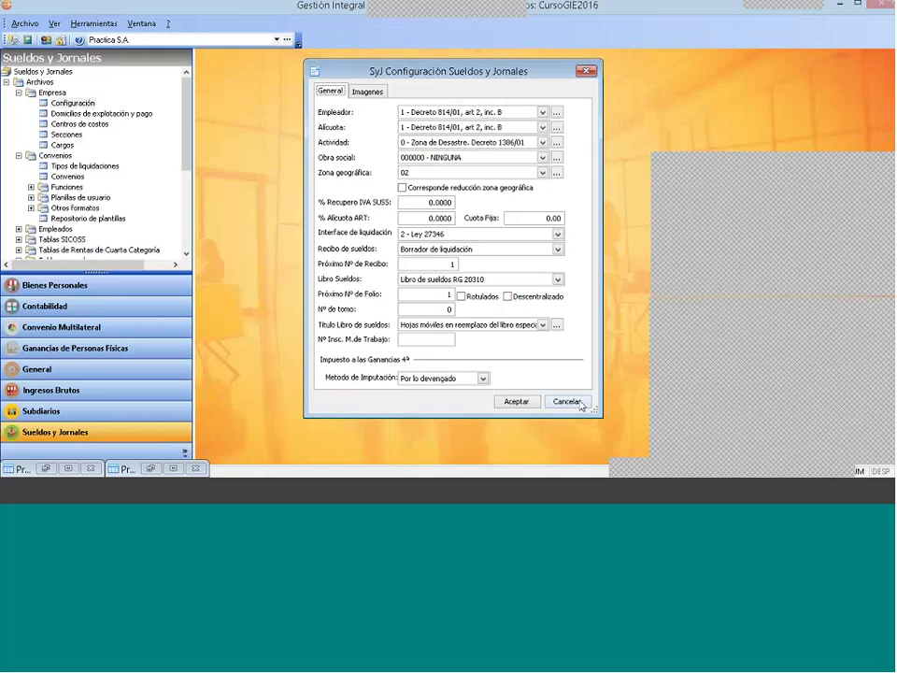
click(567, 402)
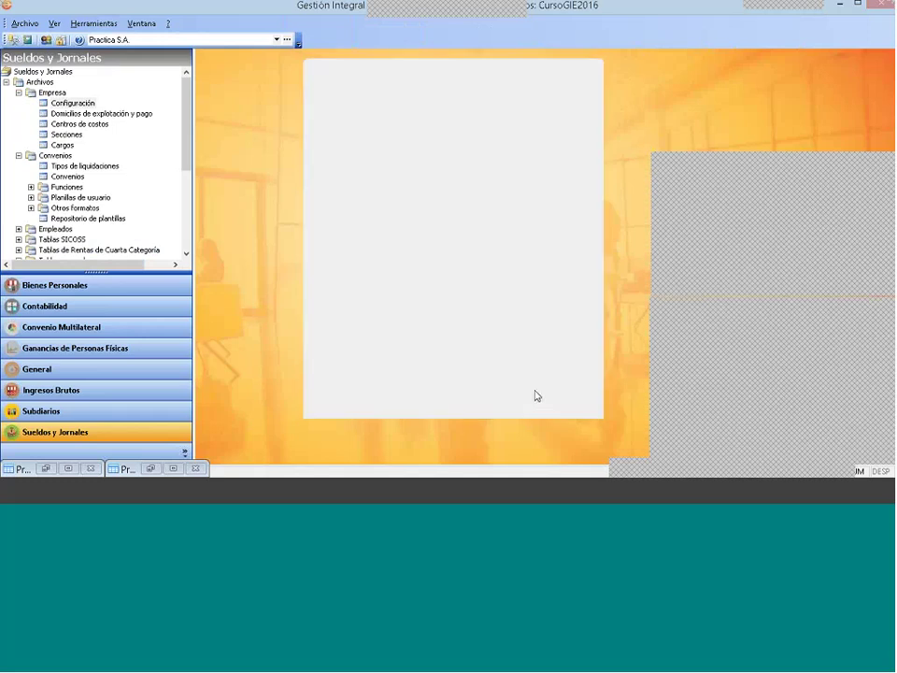
Step: Collapse Empresa, Convenios and Archivos, then select Incrementos Deducción Especial Decretos
click(17, 92)
click(18, 103)
click(6, 82)
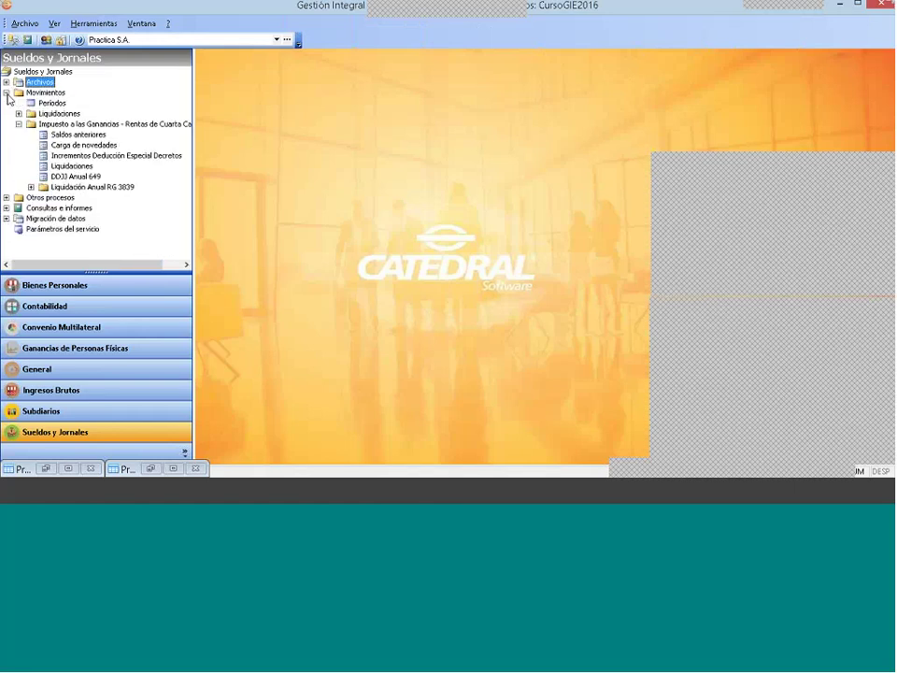
click(125, 155)
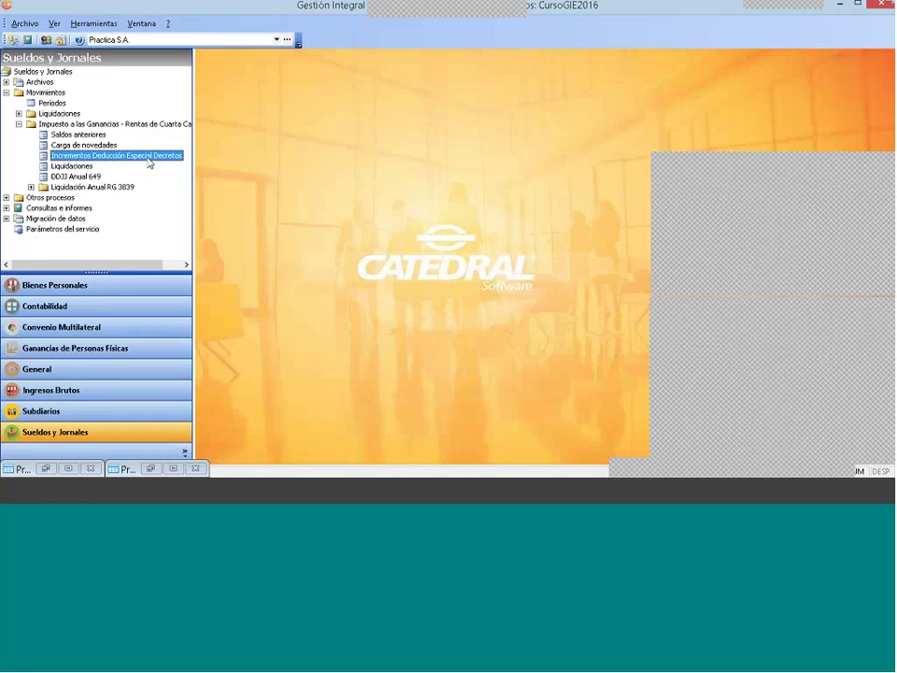
double_click(150, 157)
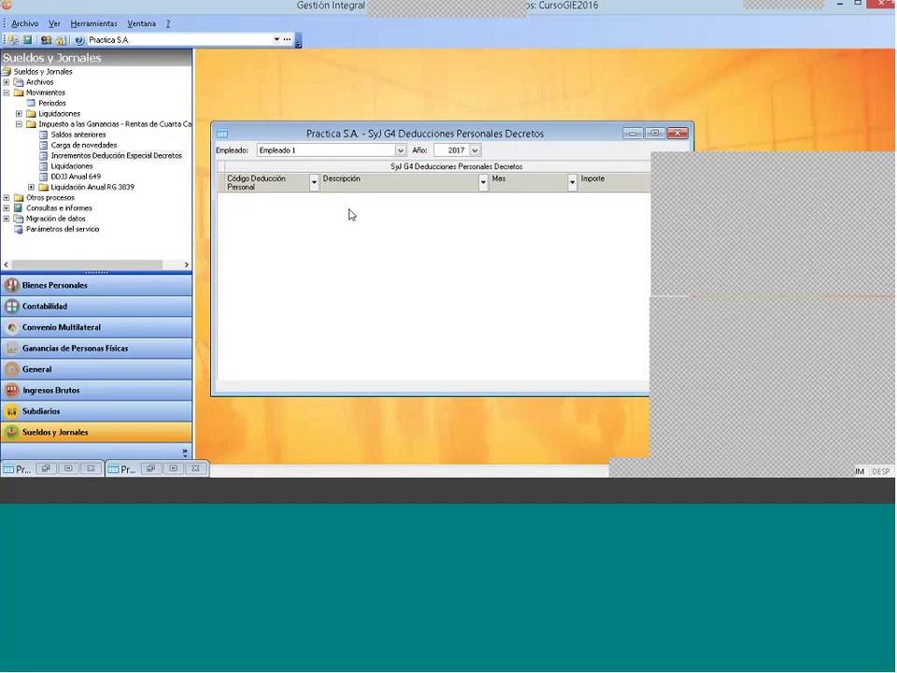
click(314, 150)
click(315, 182)
right_click(357, 223)
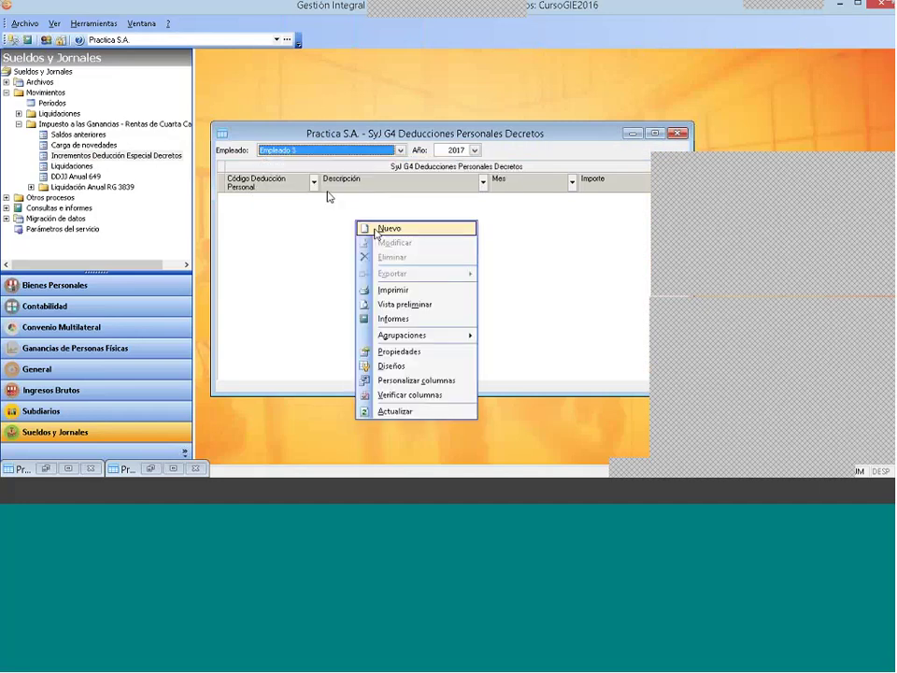
click(389, 229)
click(448, 246)
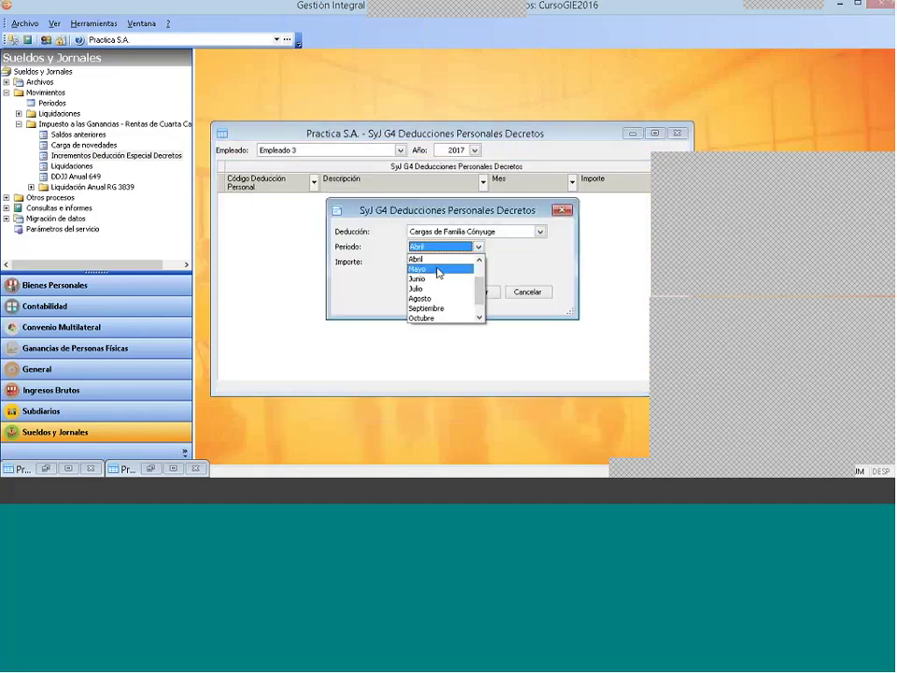
scroll(437, 272, up, 2)
click(439, 268)
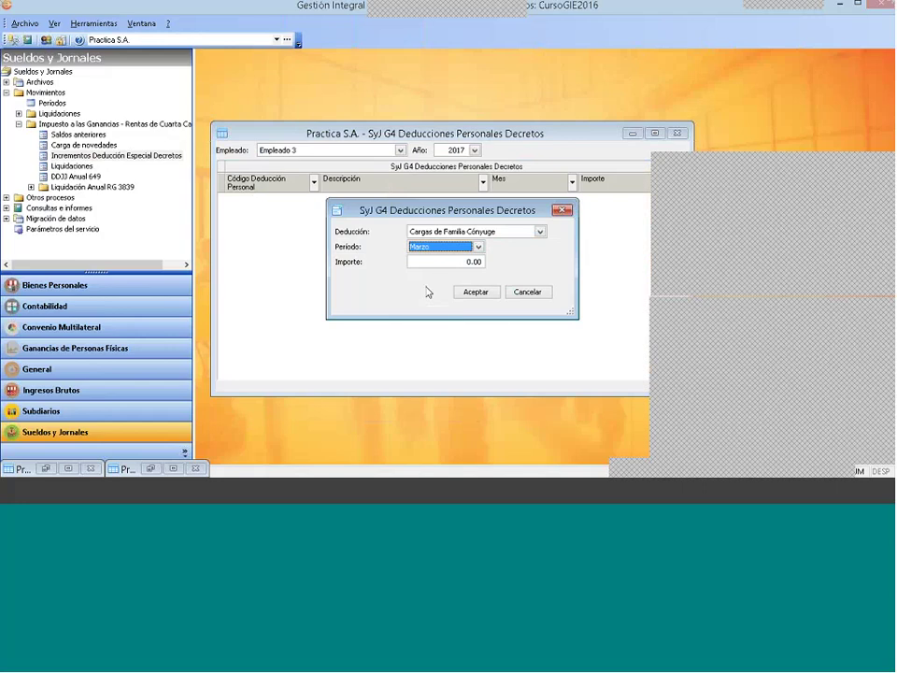
click(456, 233)
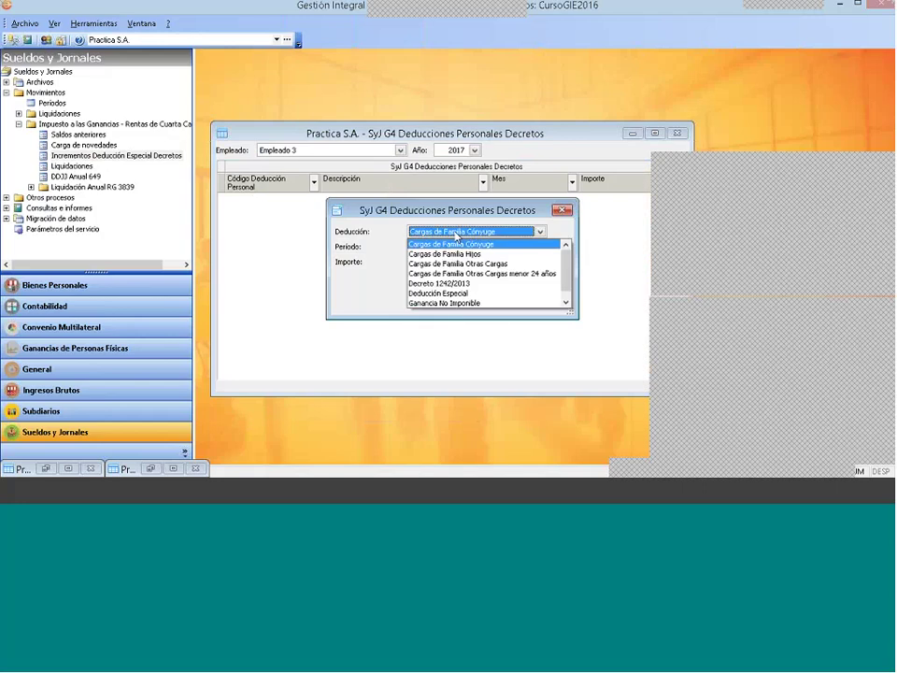
click(542, 284)
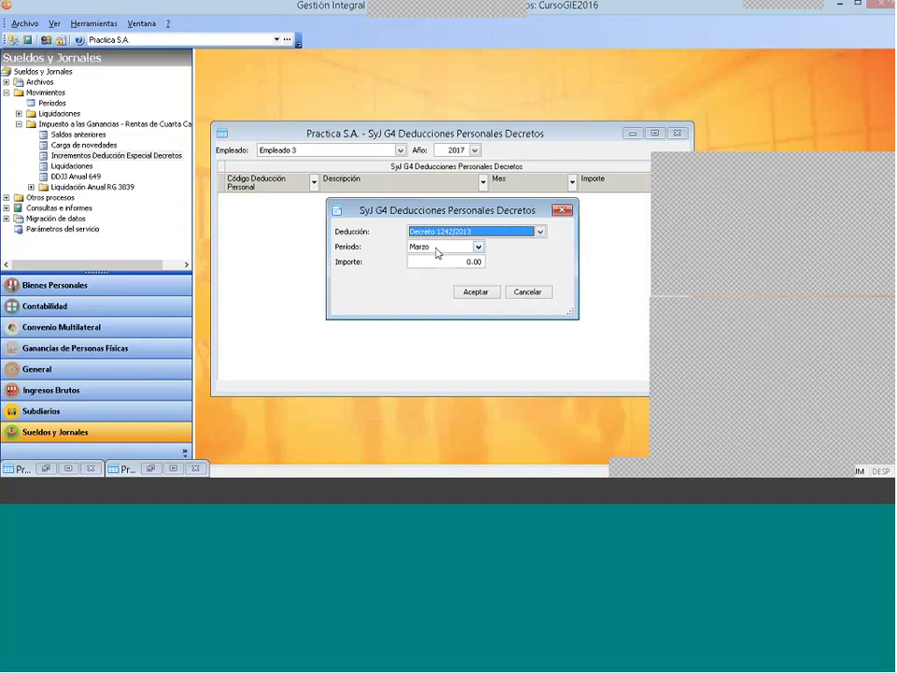
click(477, 246)
click(438, 287)
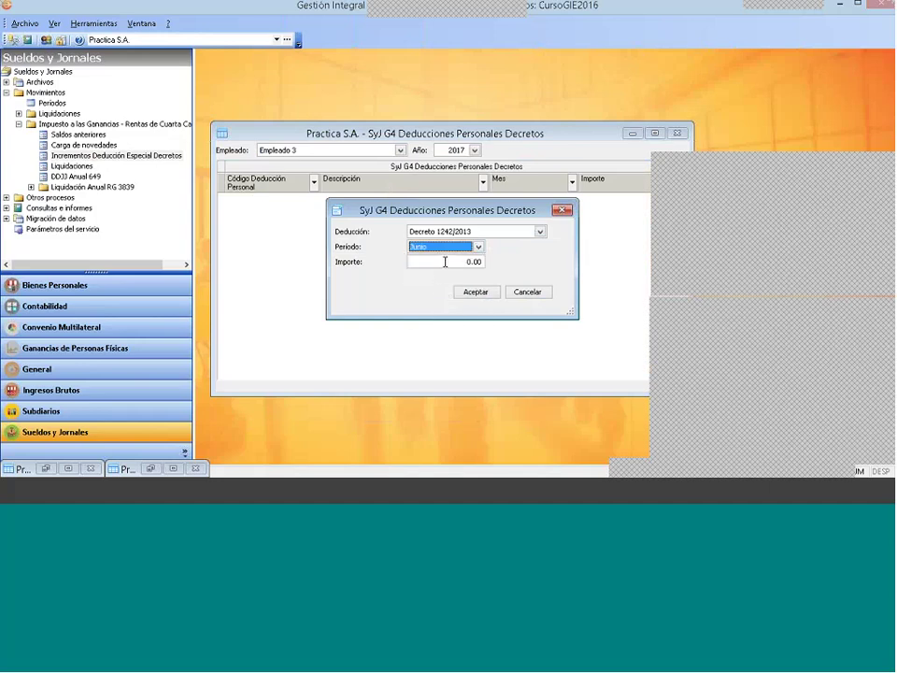
click(446, 262)
double_click(445, 263)
text(5000)
double_click(438, 262)
click(522, 296)
click(542, 292)
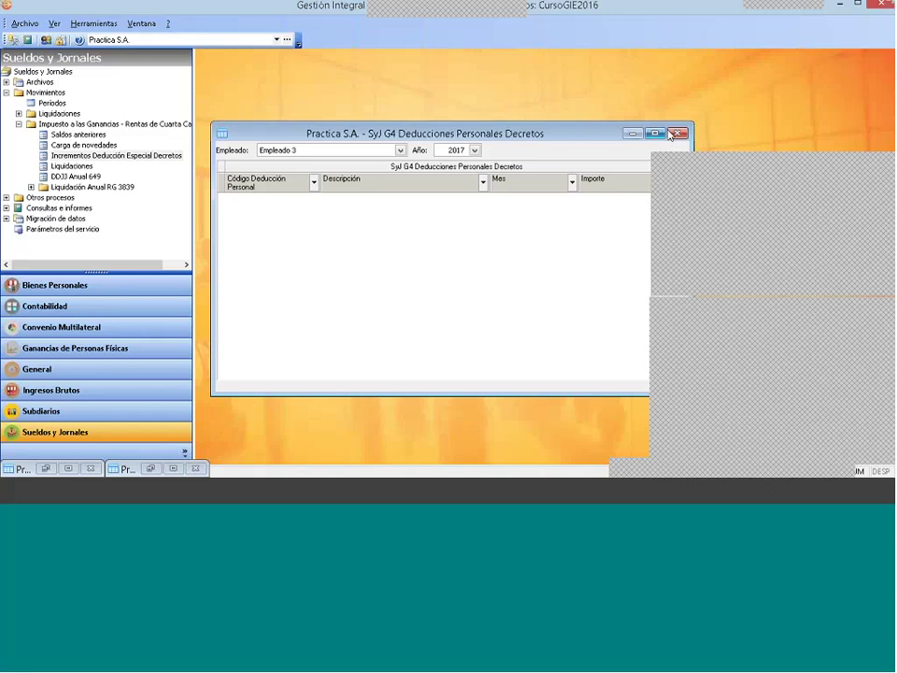
click(677, 133)
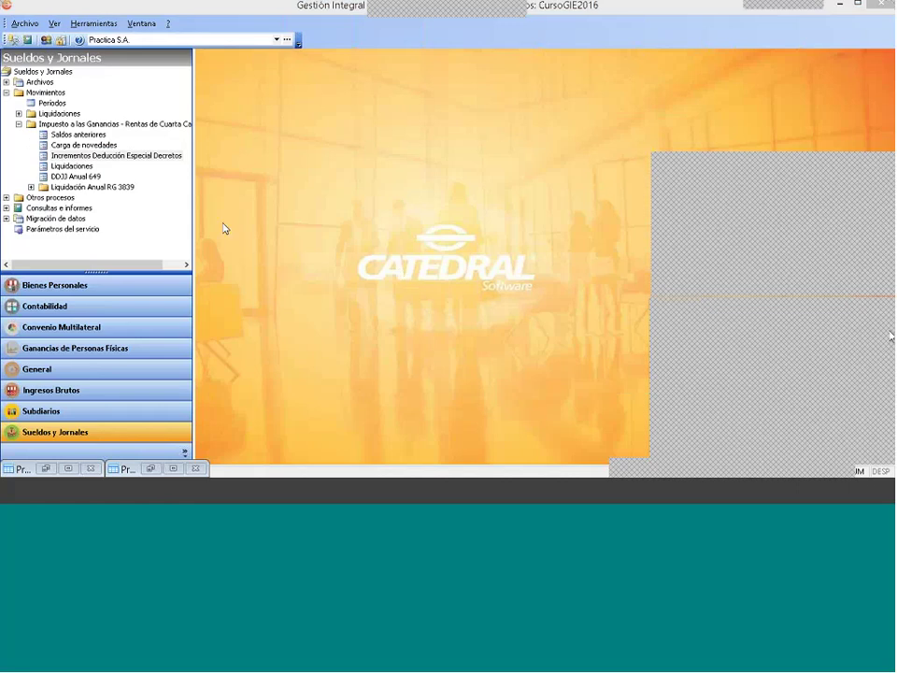
Step: Collapse the income-tax branch, expand Movimientos > Liquidaciones and select Calcular
click(19, 125)
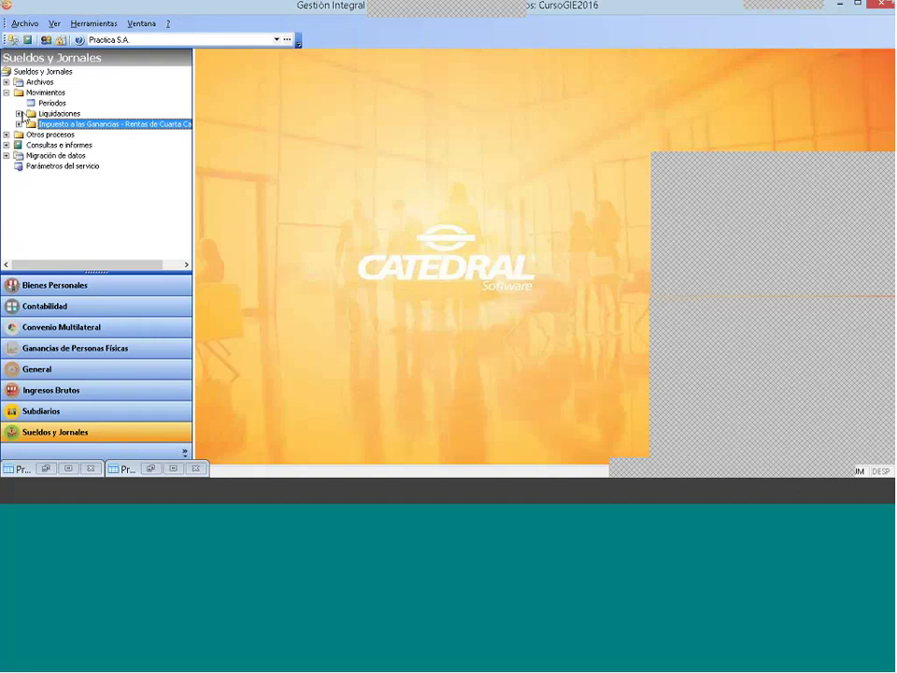
click(19, 113)
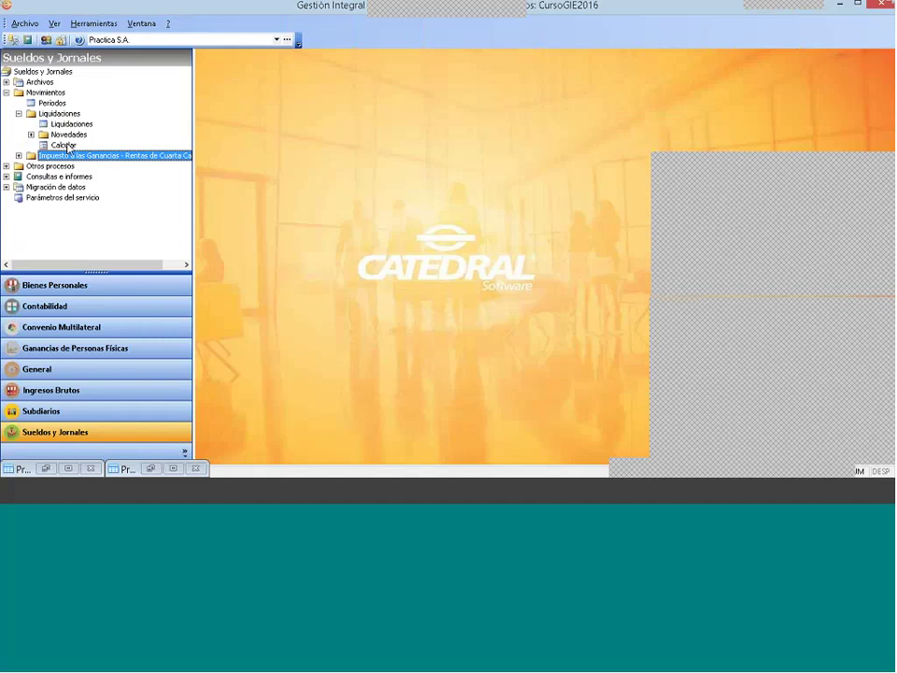
click(66, 146)
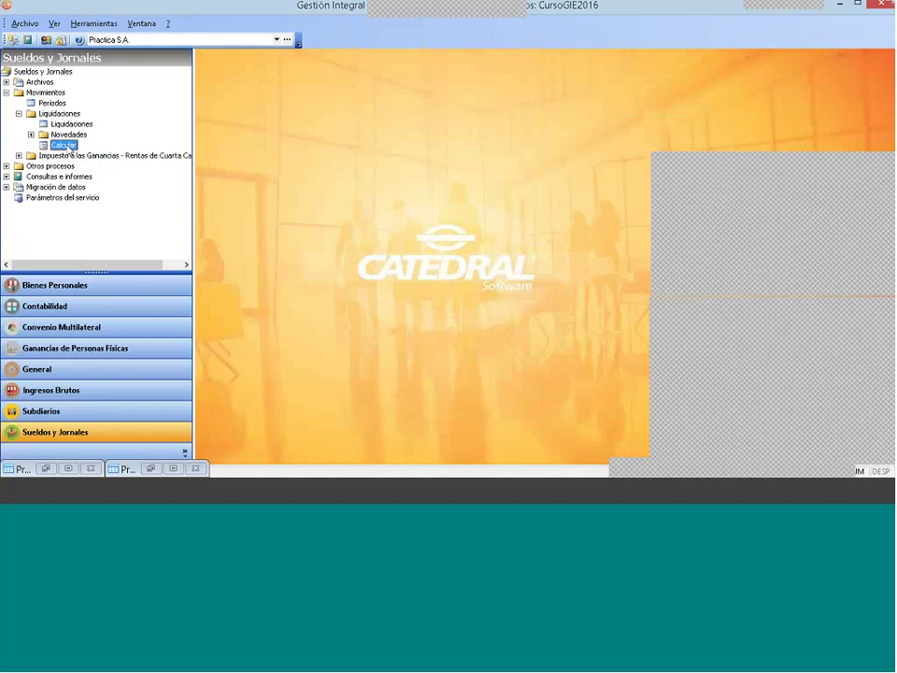
Step: Select liquidation '3 - 2017 Haberes normales' in the Calcular window and mark Empleado 3
double_click(70, 147)
click(521, 155)
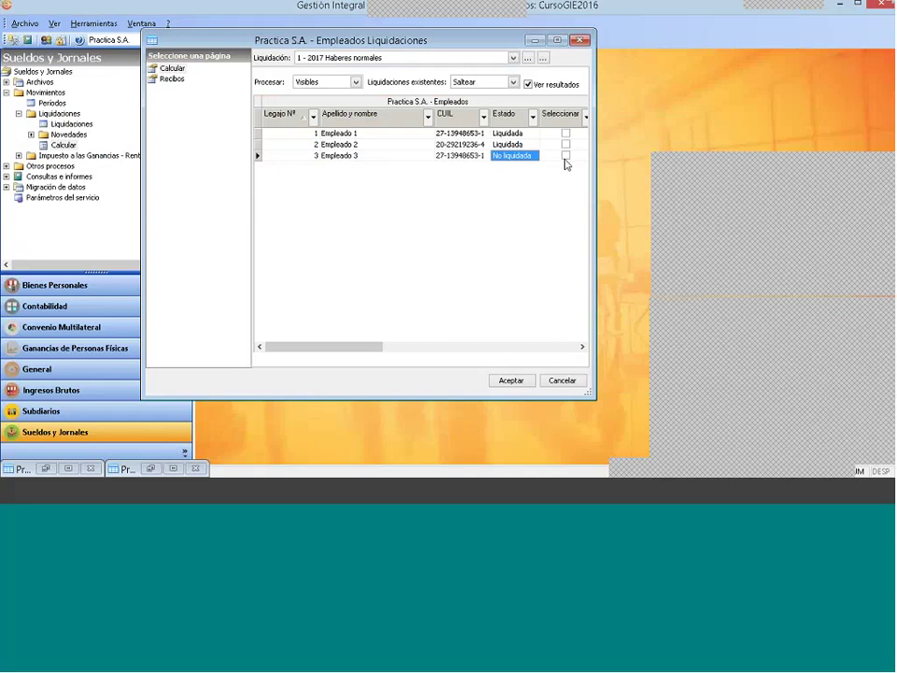
click(416, 60)
click(416, 61)
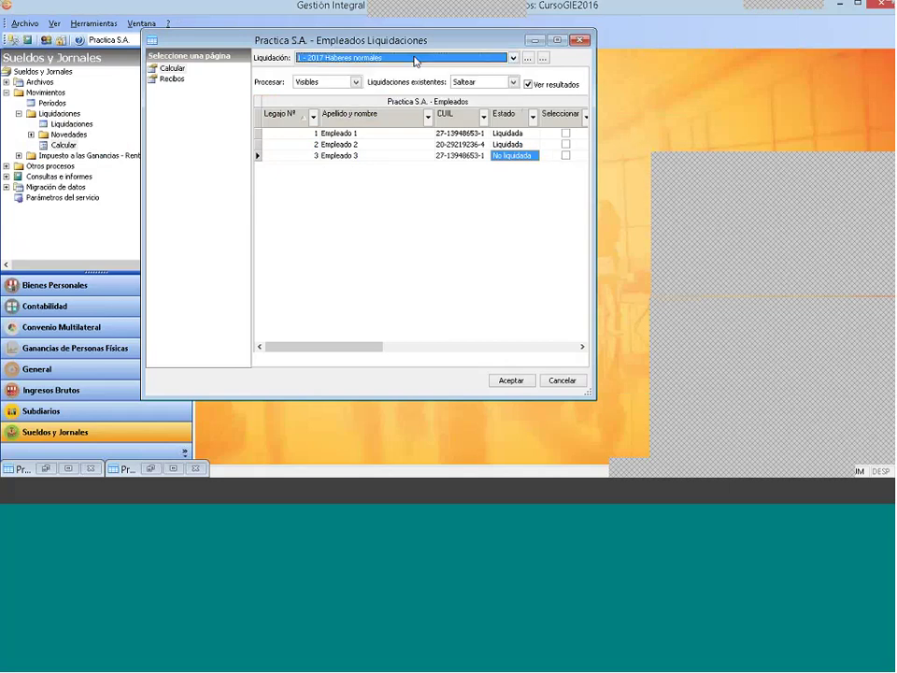
click(366, 156)
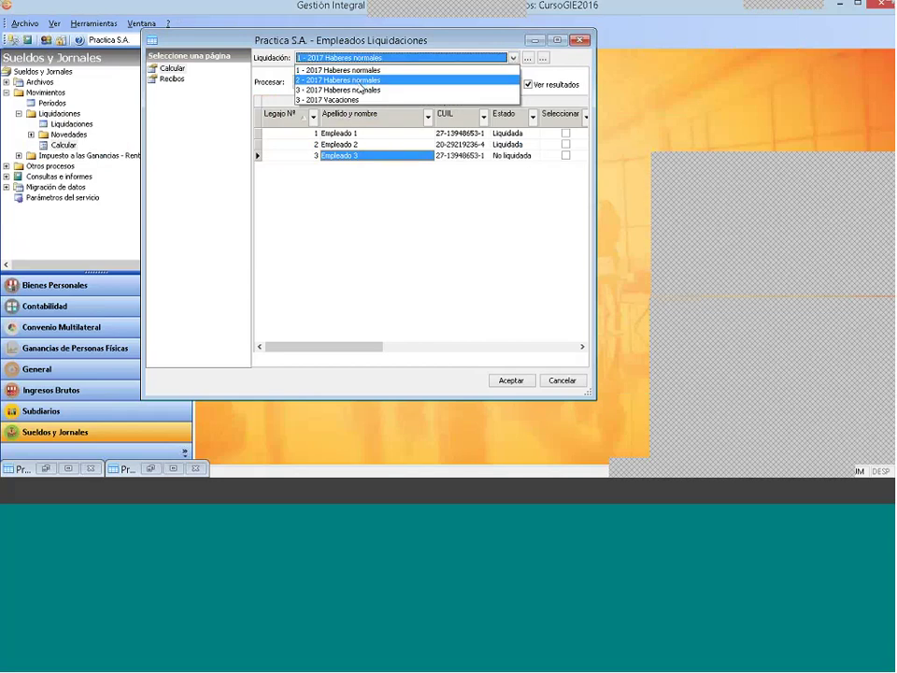
key(Return)
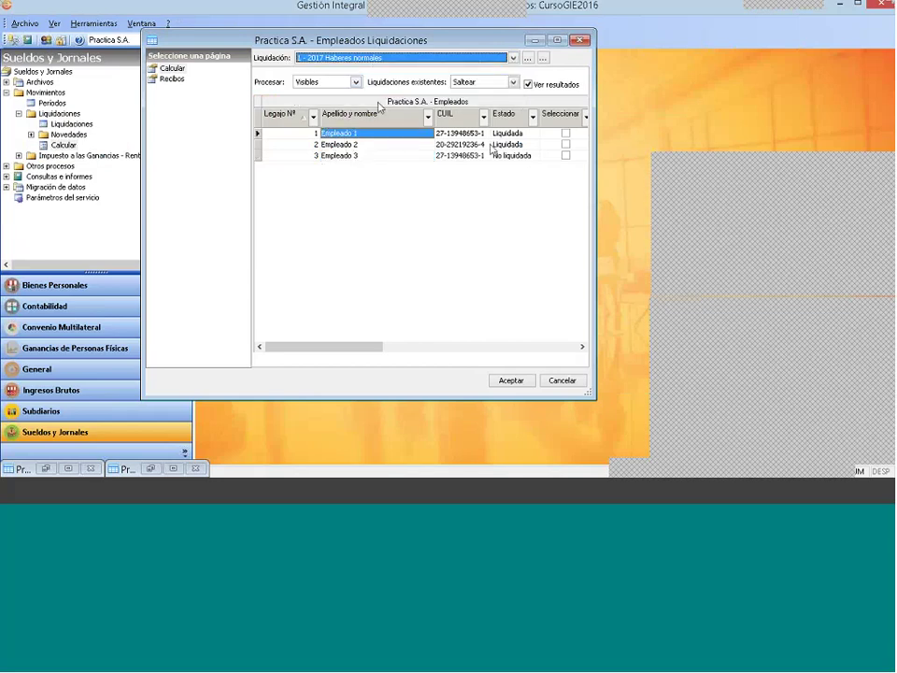
click(368, 59)
click(369, 90)
click(565, 156)
click(565, 155)
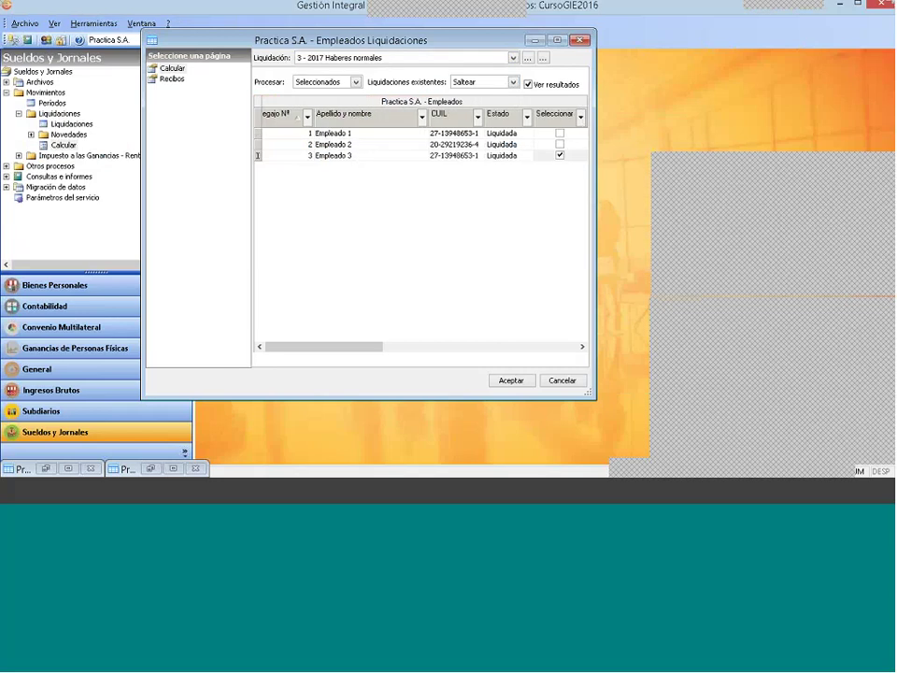
Step: Recalculate with Reliquidar, save Empleado 3's payroll, and close the liquidations window
click(462, 84)
click(467, 105)
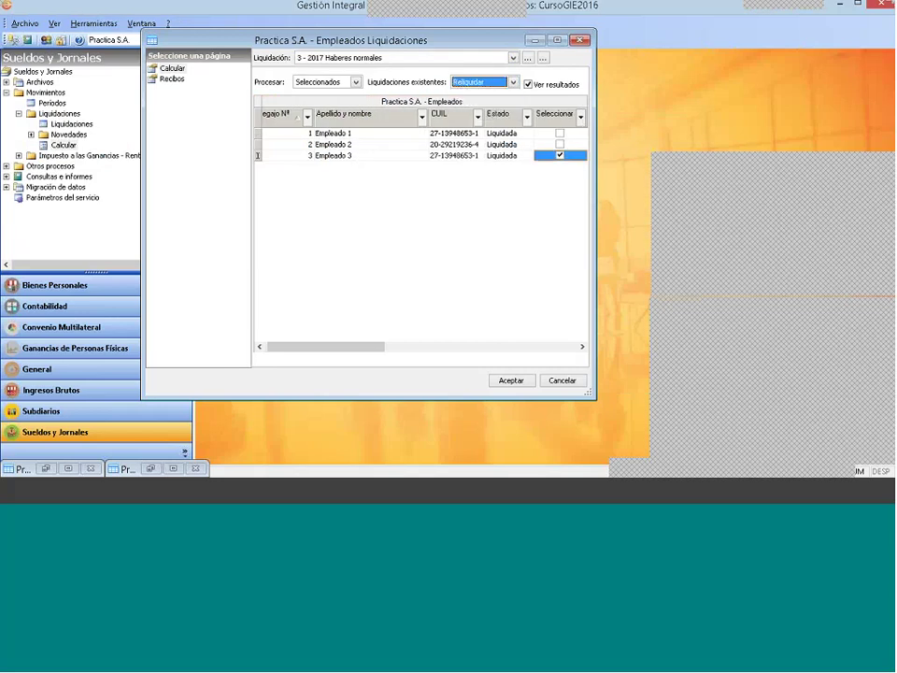
click(510, 381)
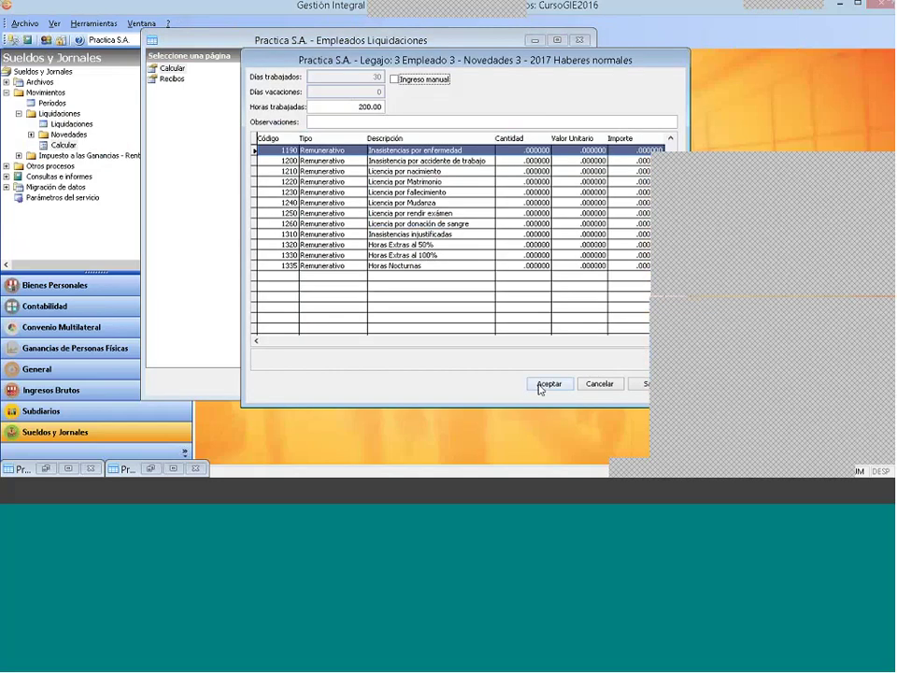
click(540, 385)
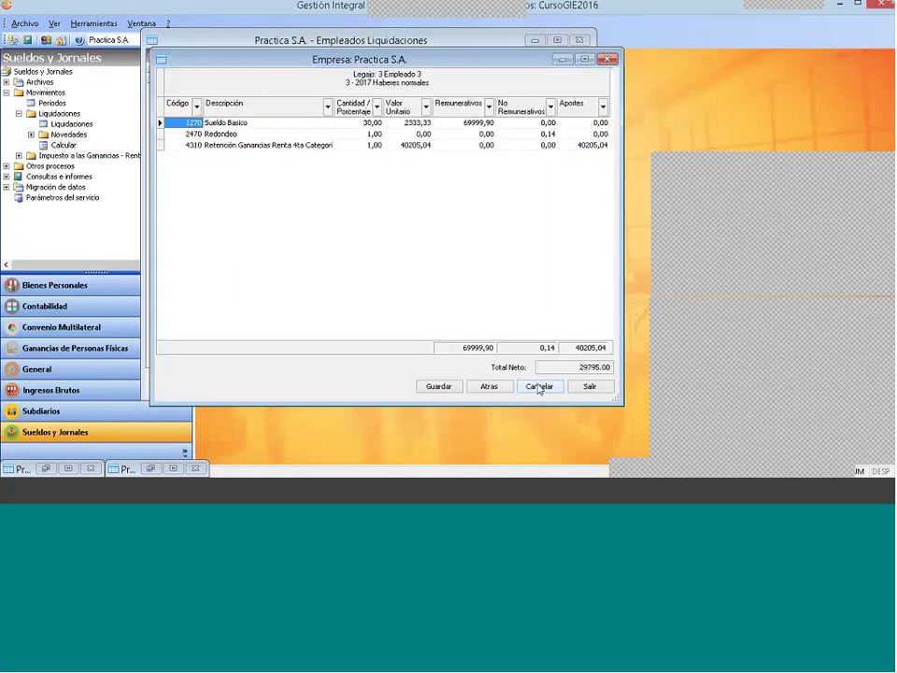
click(443, 386)
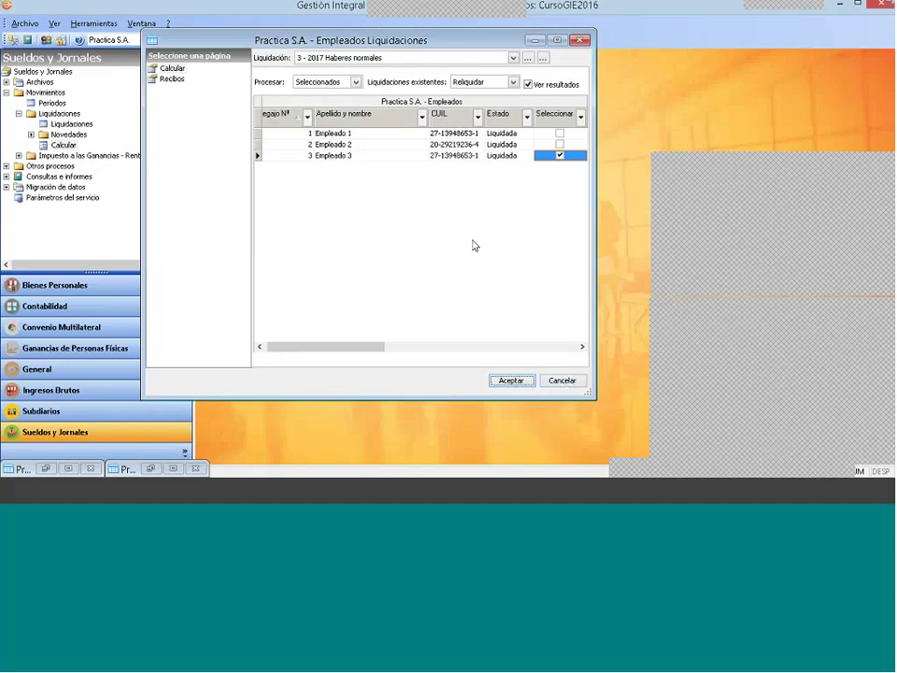
click(559, 381)
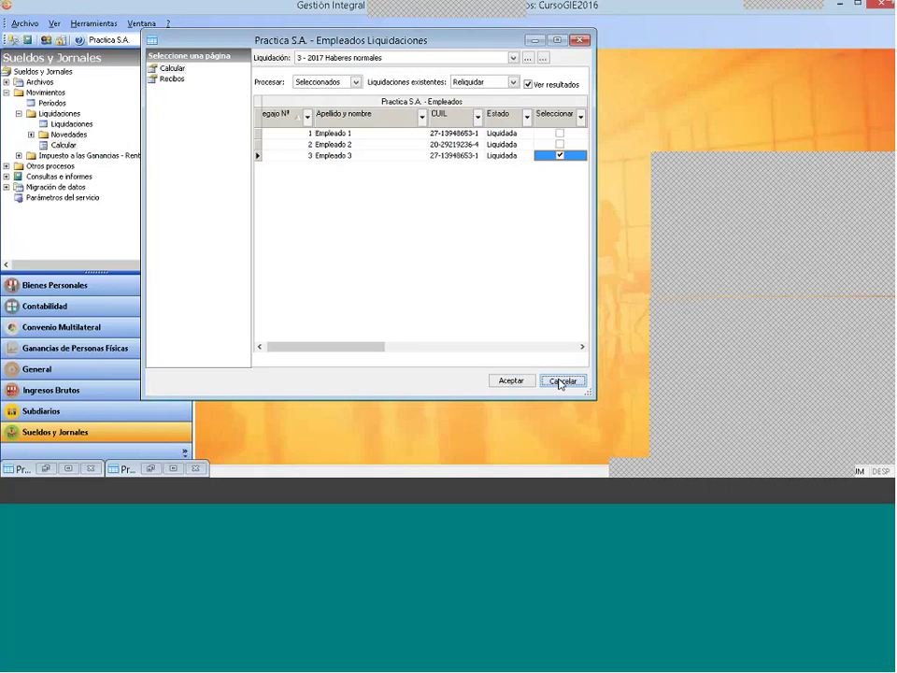
Step: Expand Impuesto a las Ganancias, select its Liquidaciones entry, and close both minimized windows
click(63, 145)
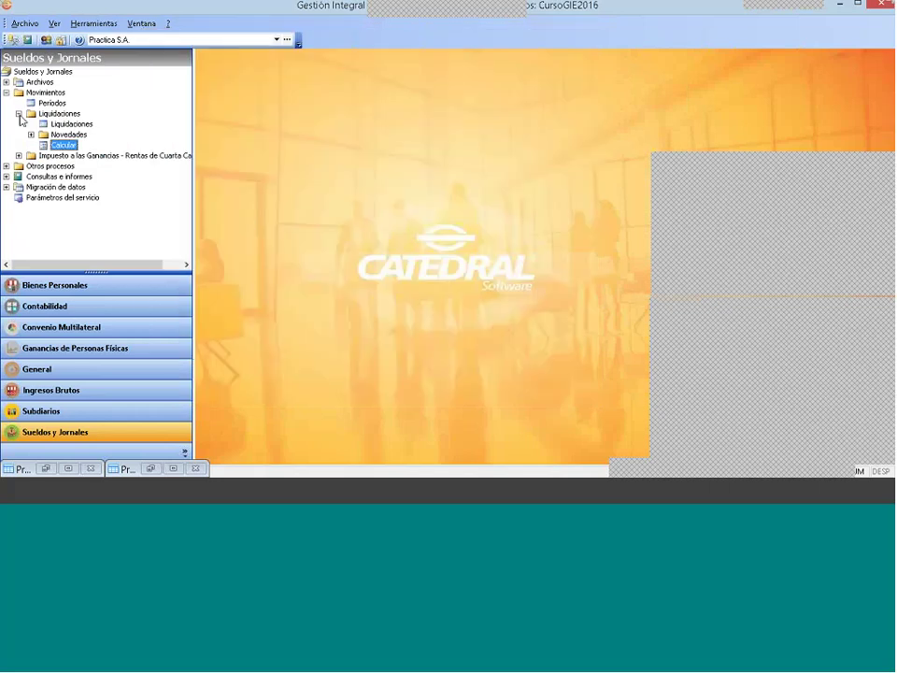
click(19, 155)
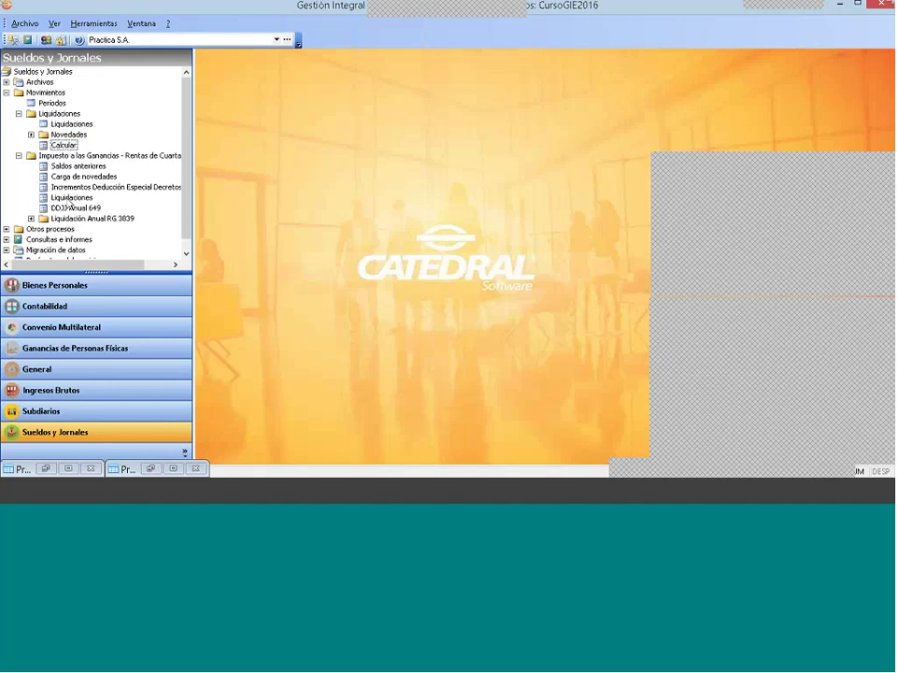
click(71, 197)
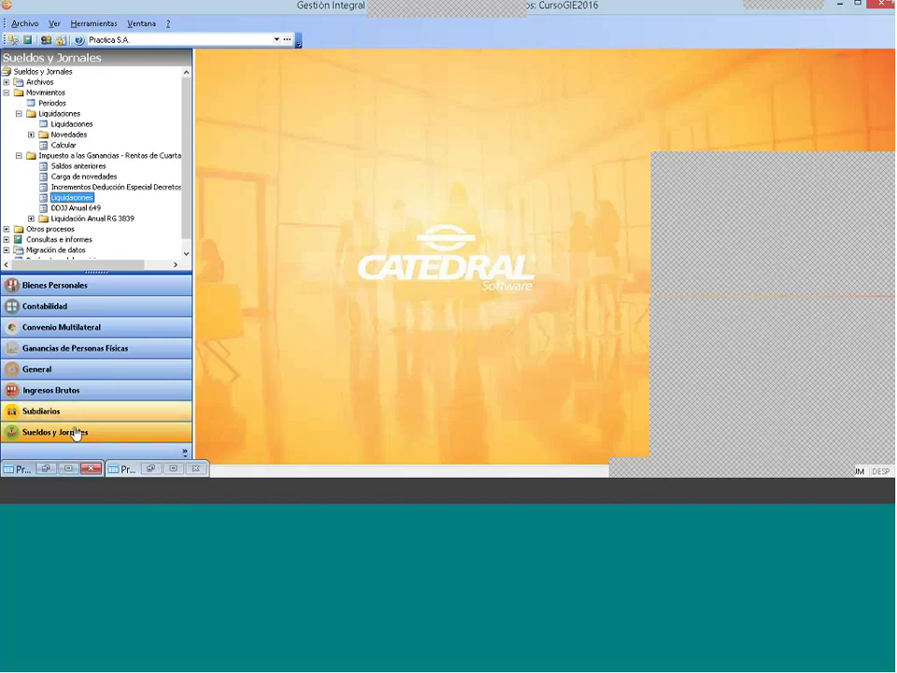
click(91, 468)
click(196, 469)
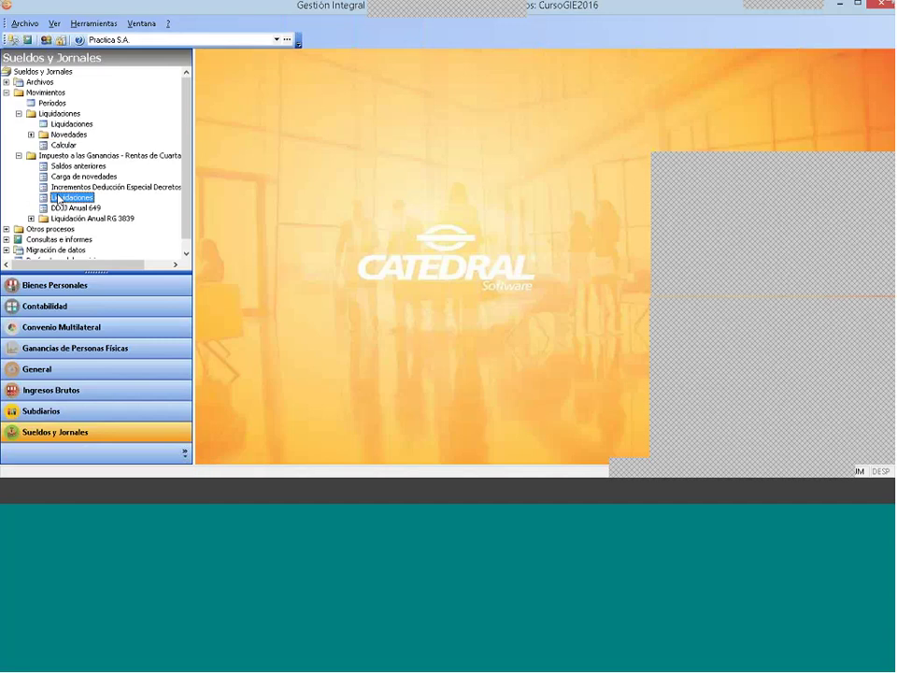
double_click(58, 198)
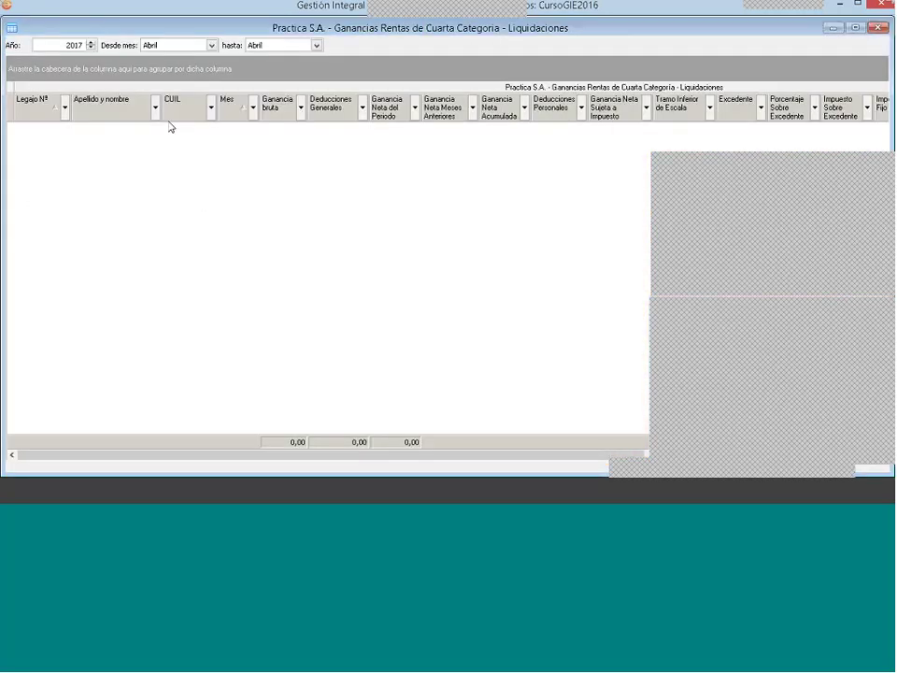
click(211, 45)
scroll(187, 80, up, 3)
click(173, 57)
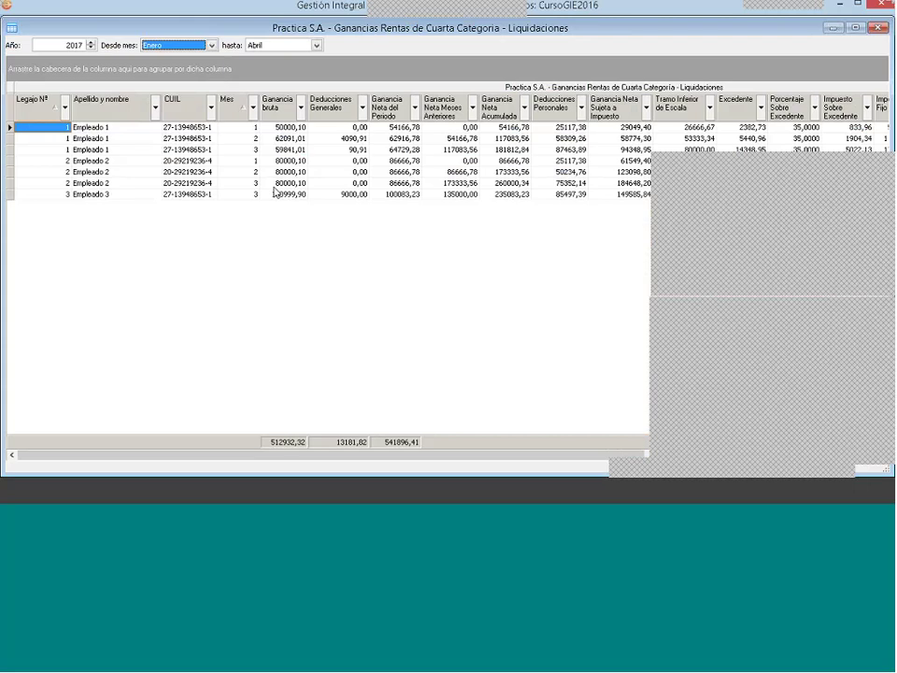
click(67, 109)
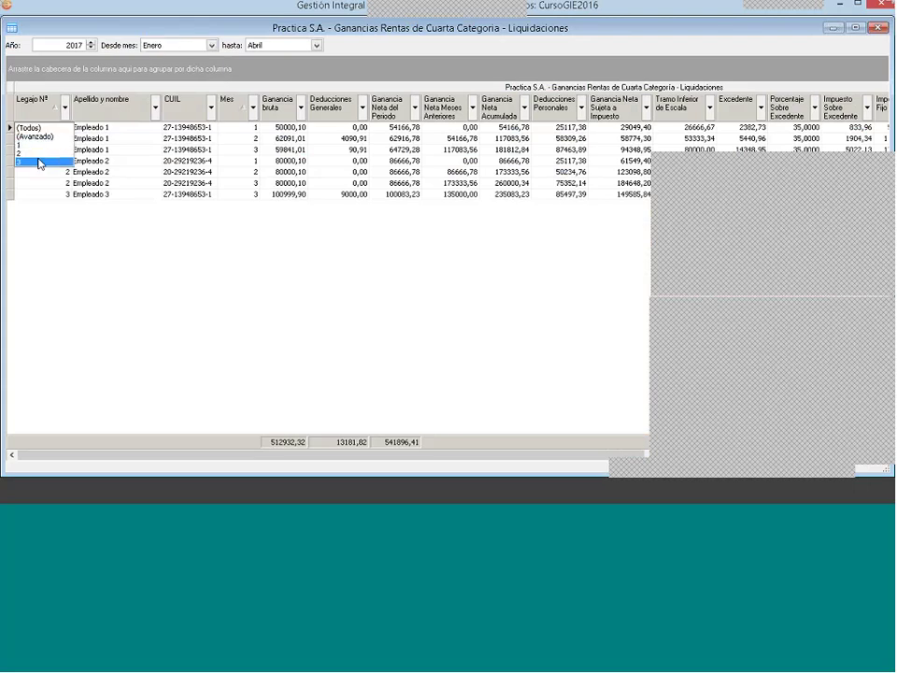
click(40, 162)
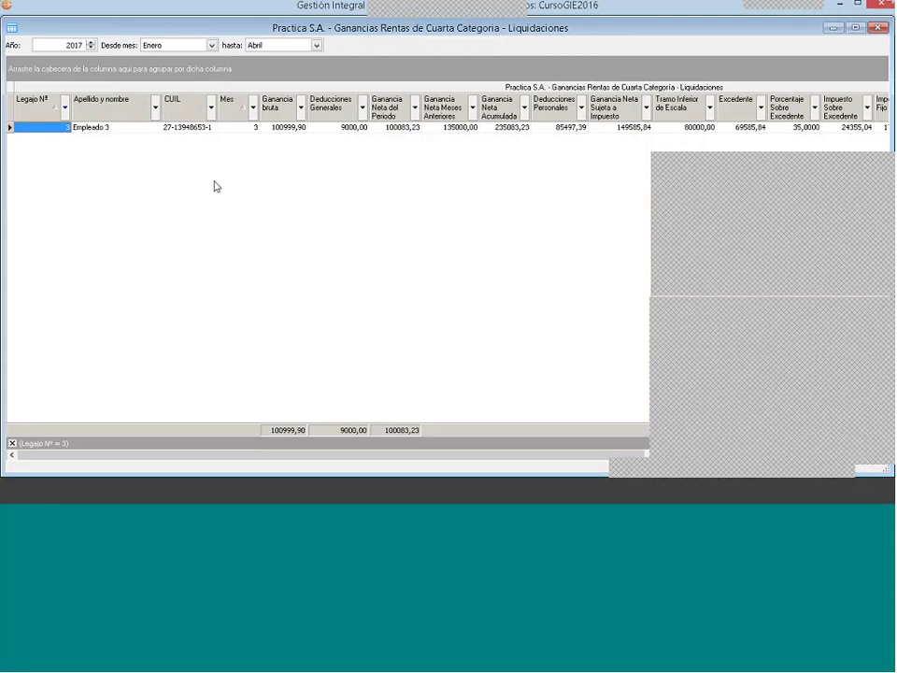
click(240, 129)
double_click(240, 131)
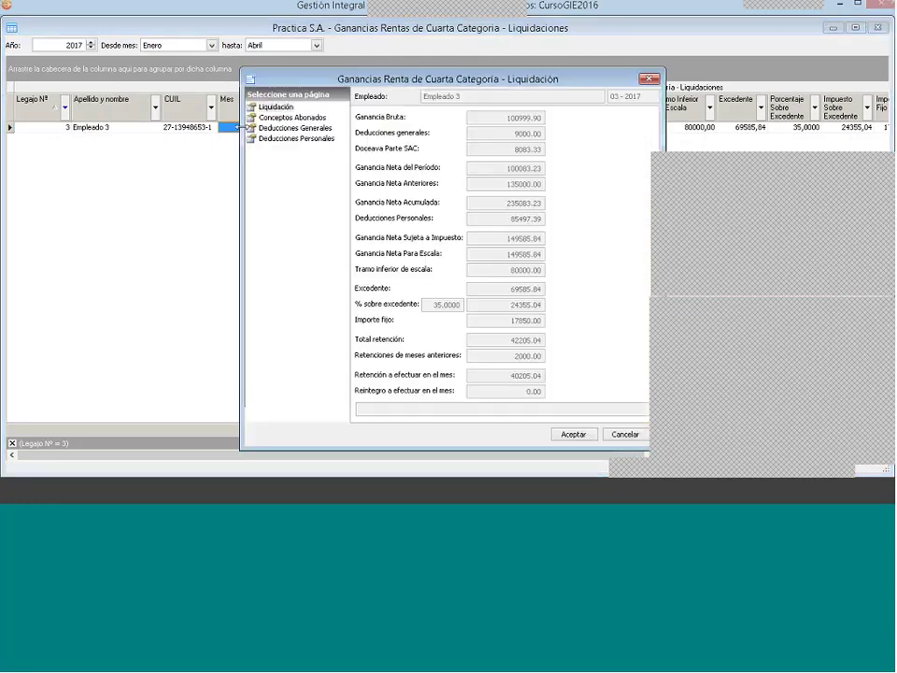
click(285, 117)
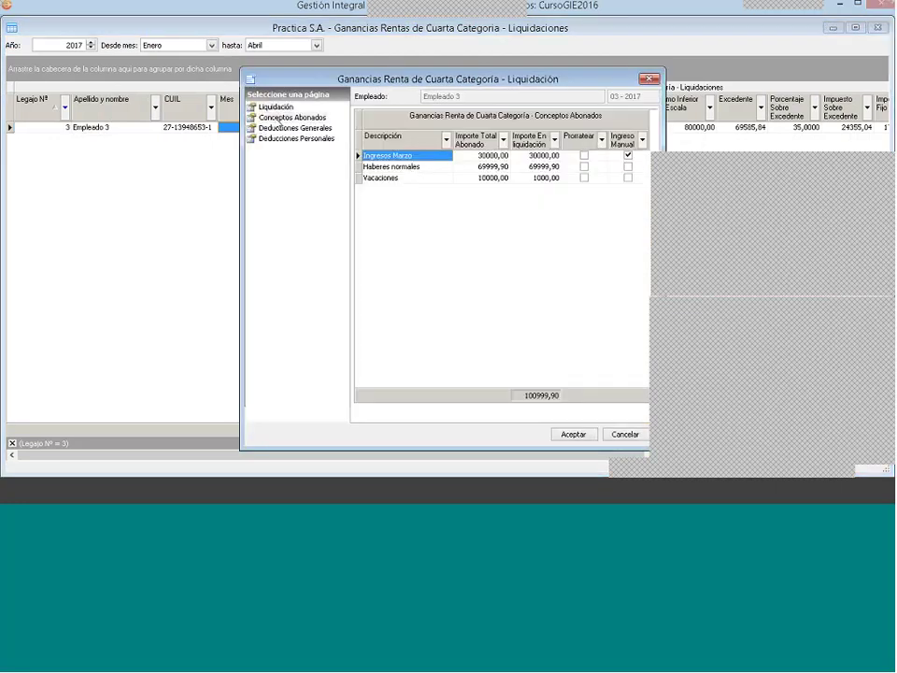
click(279, 128)
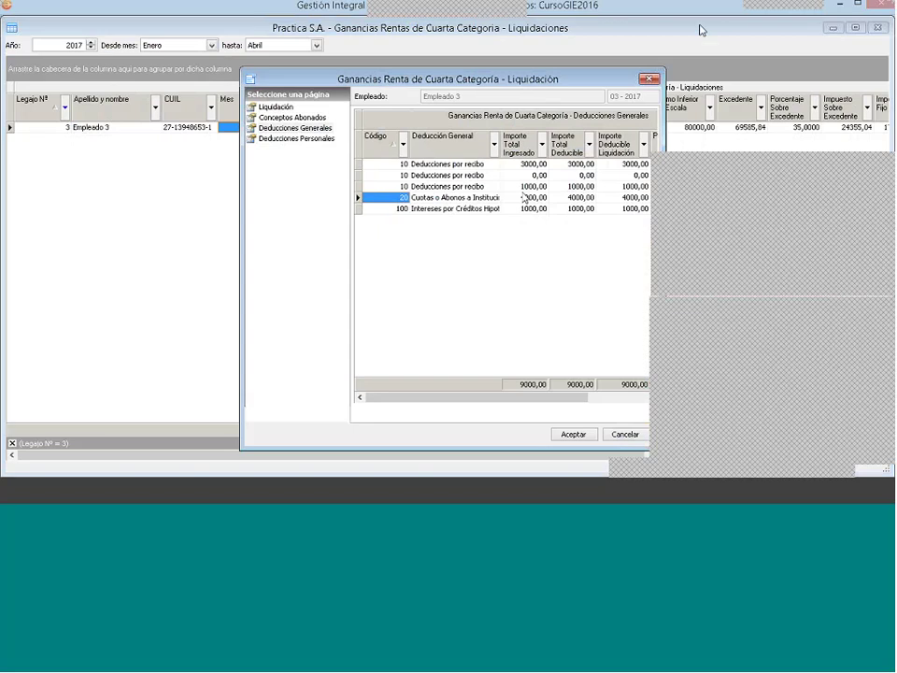
click(649, 78)
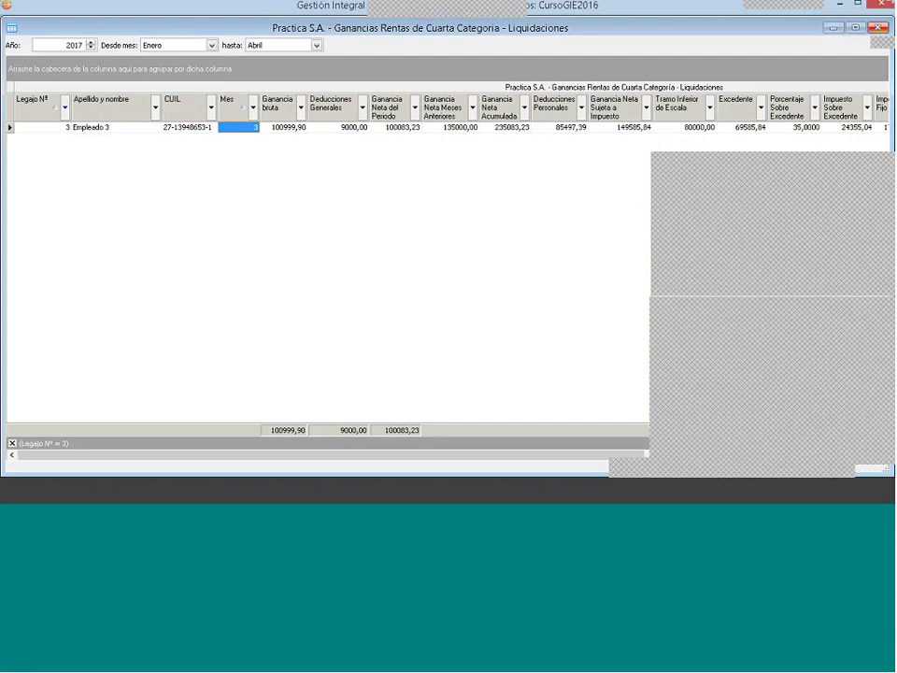
click(881, 28)
Step: Switch the company's Interface de liquidación from 2 - Ley 27346 to 1 - Standard and save it
click(7, 82)
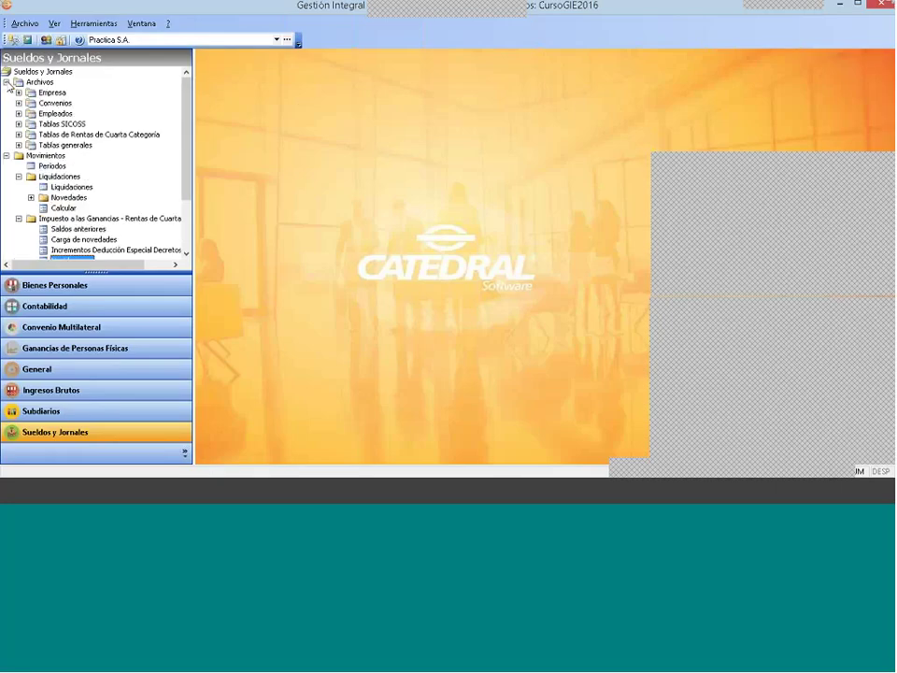
click(18, 93)
double_click(72, 103)
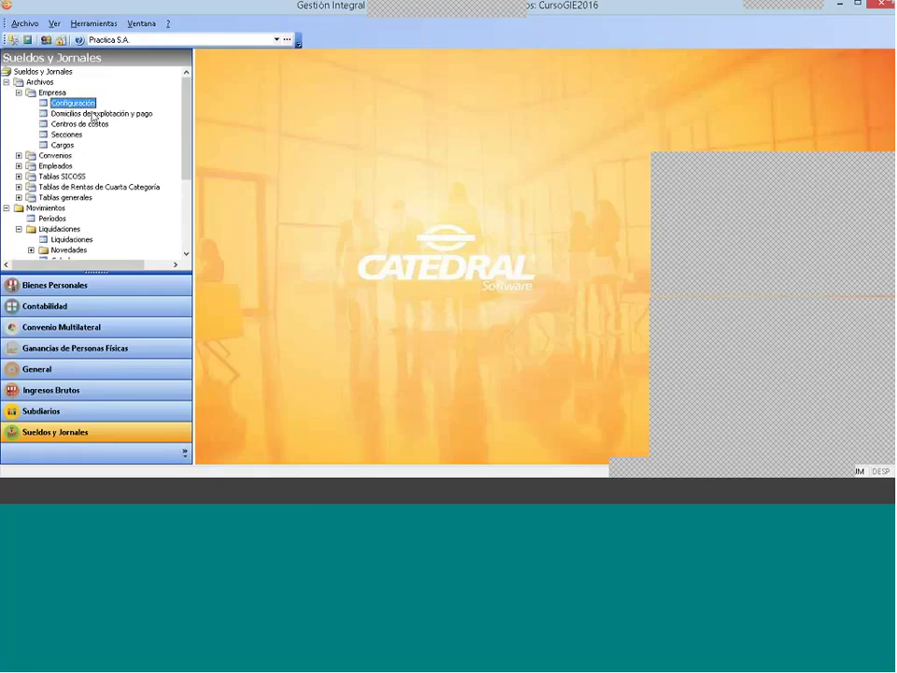
click(483, 234)
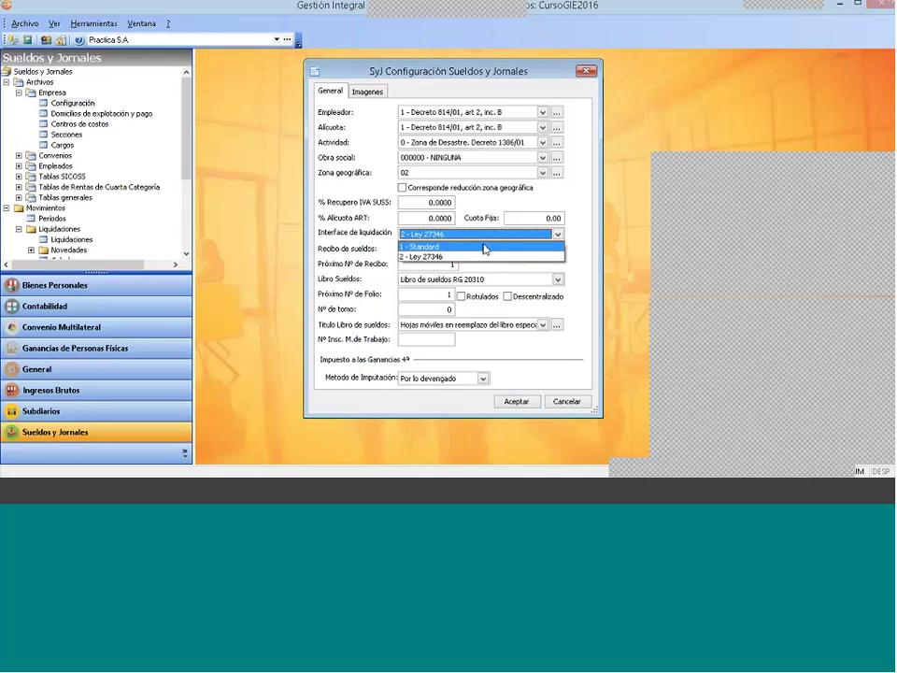
click(485, 247)
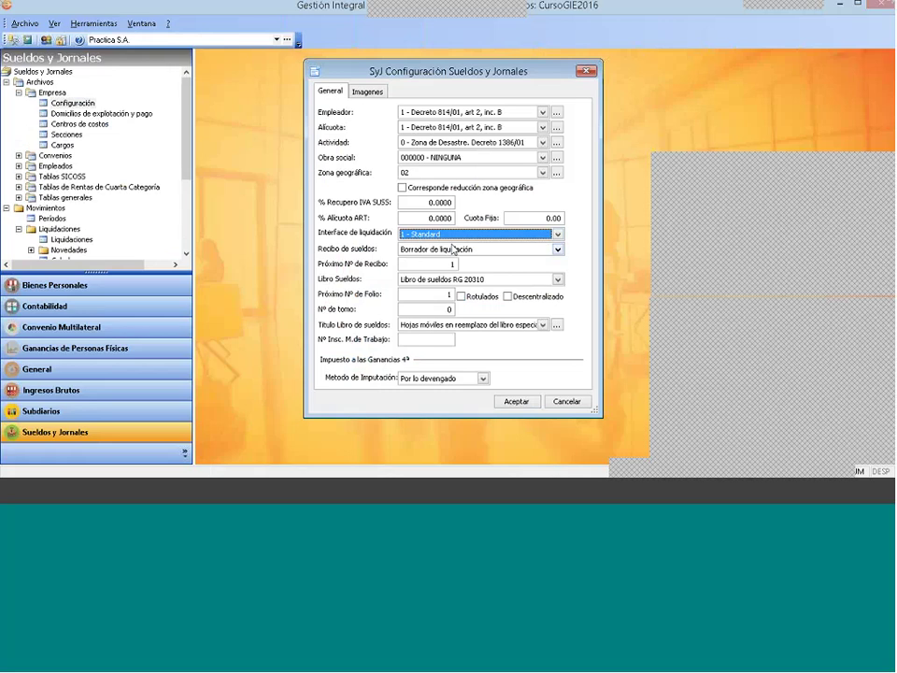
click(516, 401)
click(18, 93)
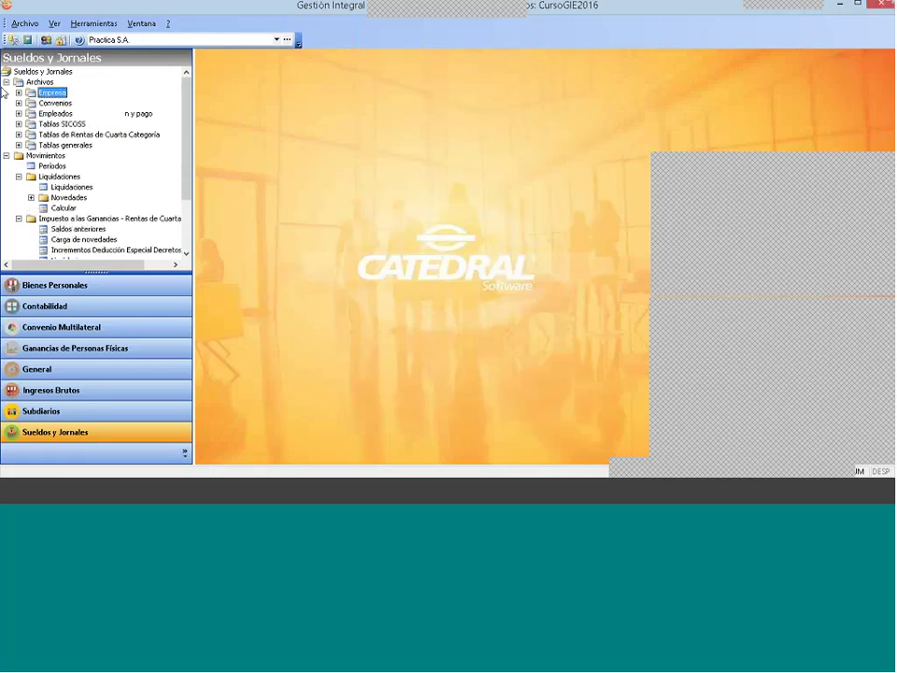
Step: In the payroll calculation window, select liquidation 3 - 2017 Haberes normales and mark Empleado 3
double_click(63, 208)
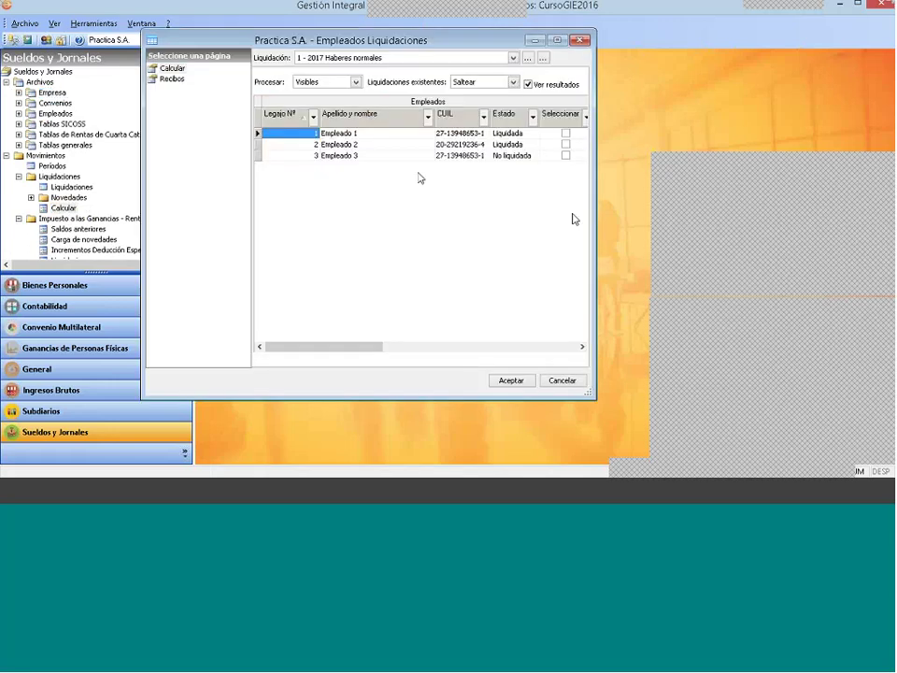
click(512, 58)
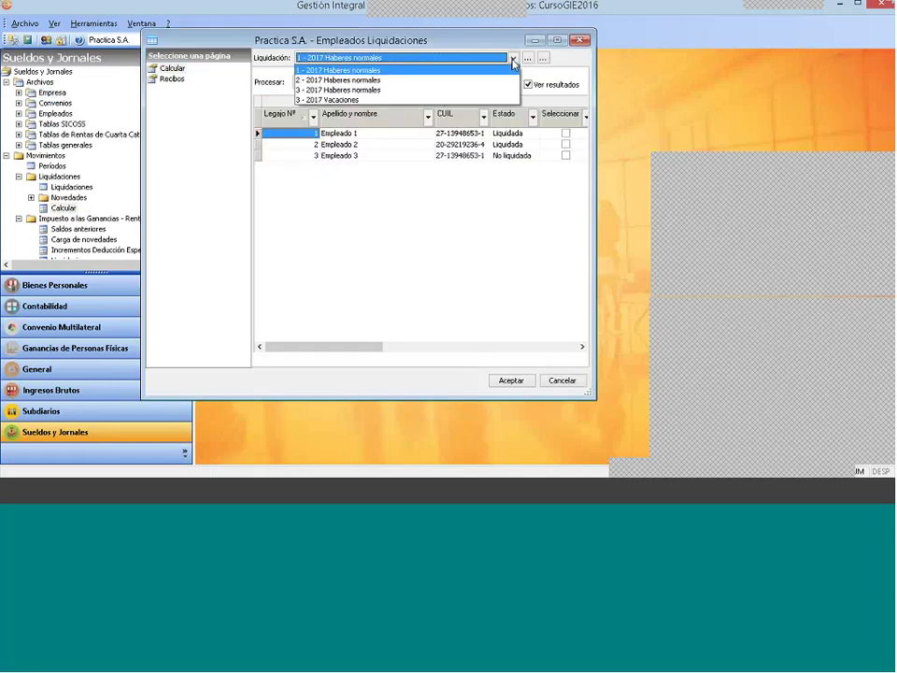
click(513, 64)
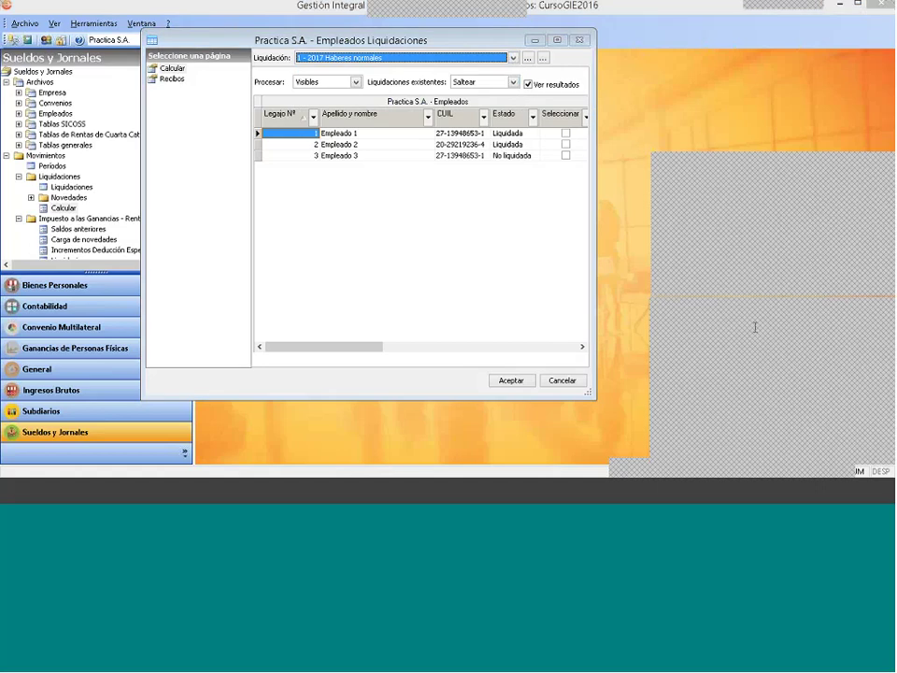
click(350, 58)
click(350, 89)
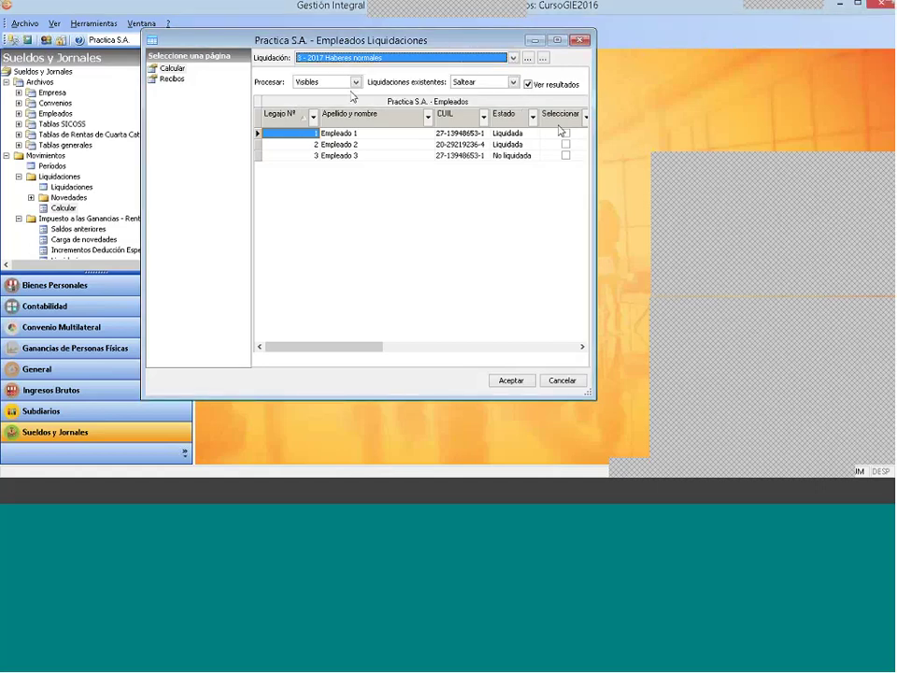
click(565, 155)
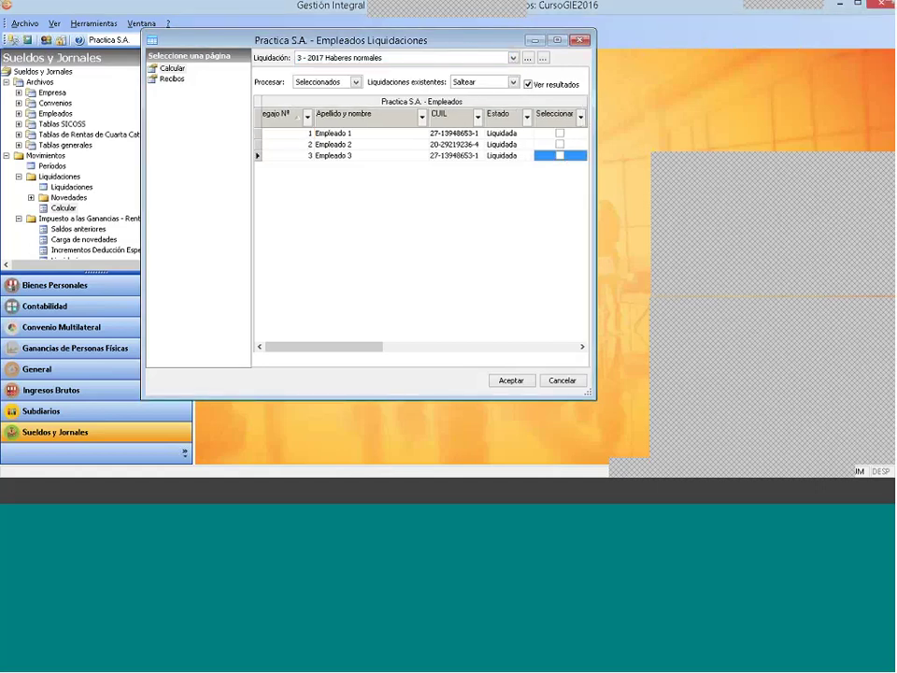
click(511, 380)
Step: Reliquidate Empleado 3, check the 37375,88 income-tax withholding, save, and close the window
click(513, 82)
click(481, 101)
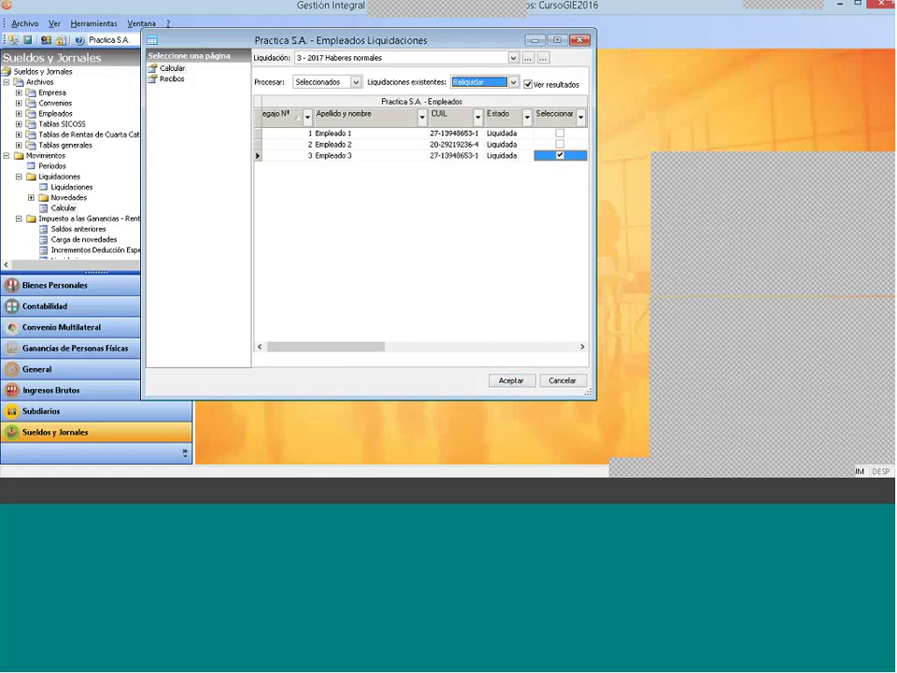
click(511, 381)
click(540, 379)
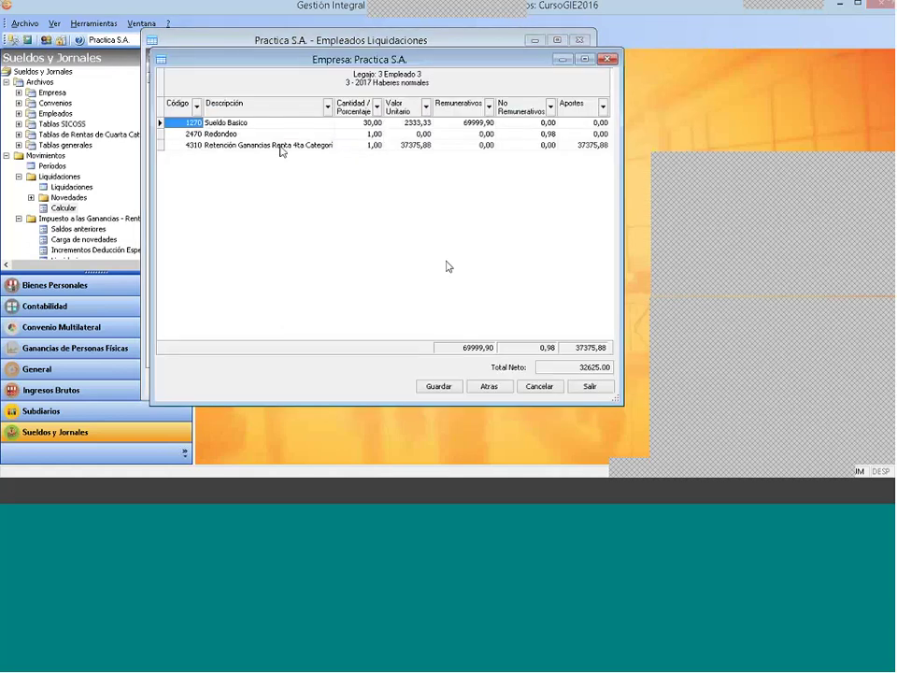
click(281, 151)
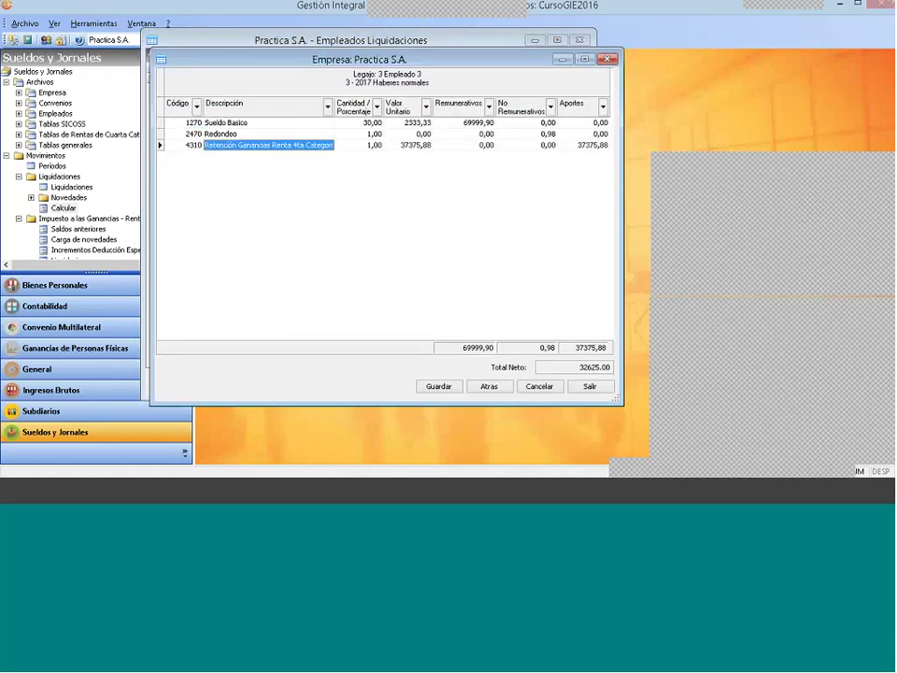
click(432, 389)
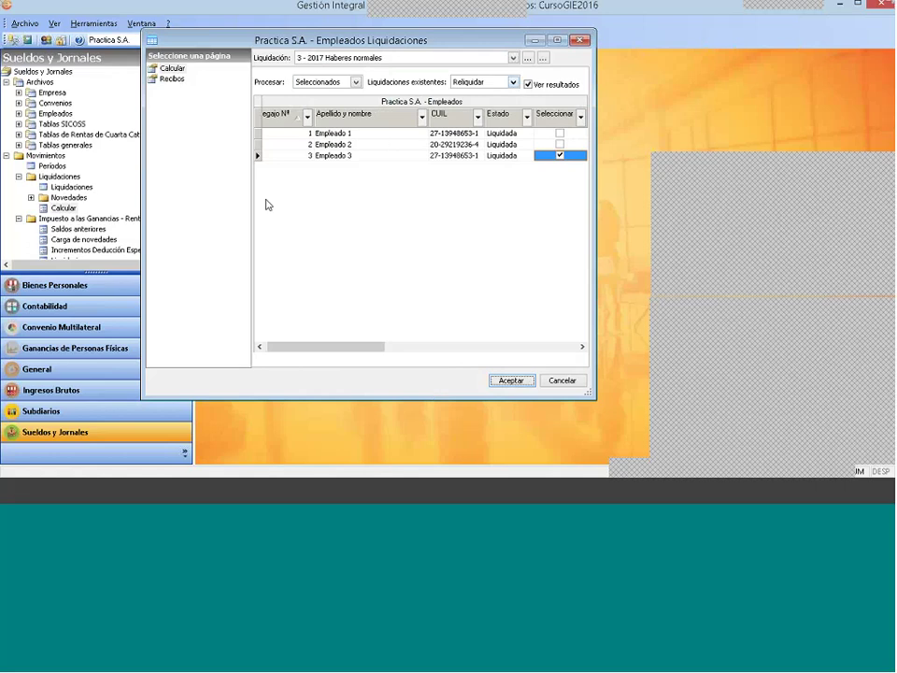
click(578, 41)
scroll(186, 210, down, 1)
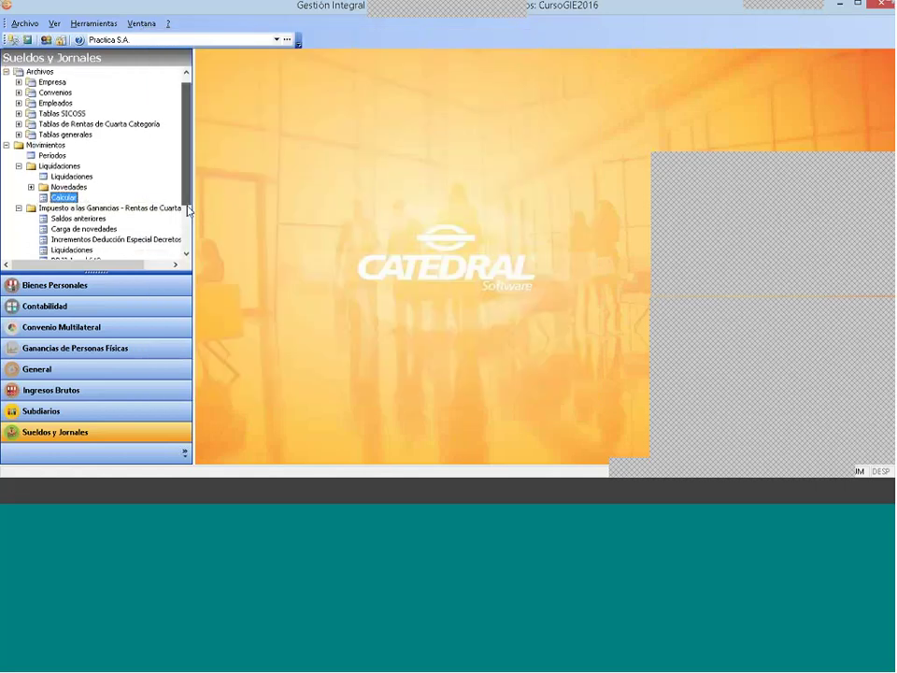
scroll(187, 211, down, 3)
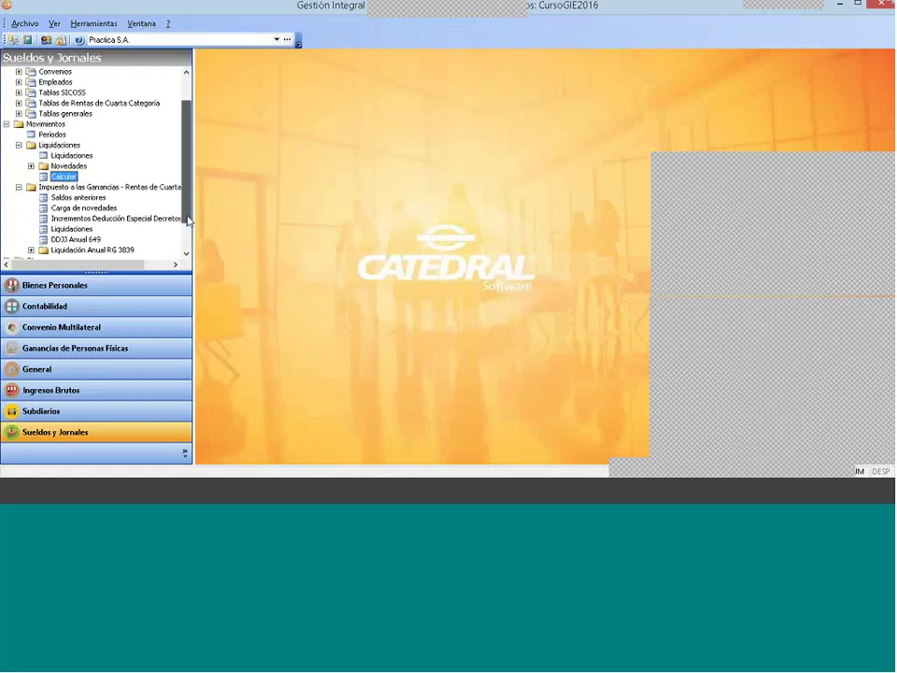
click(71, 218)
double_click(88, 219)
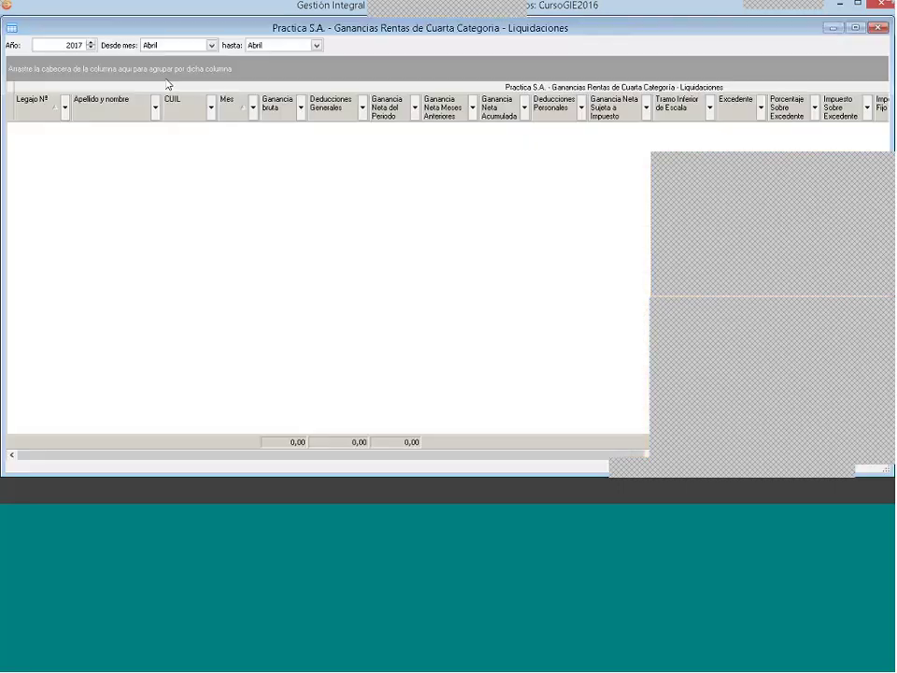
click(211, 45)
click(170, 53)
click(285, 150)
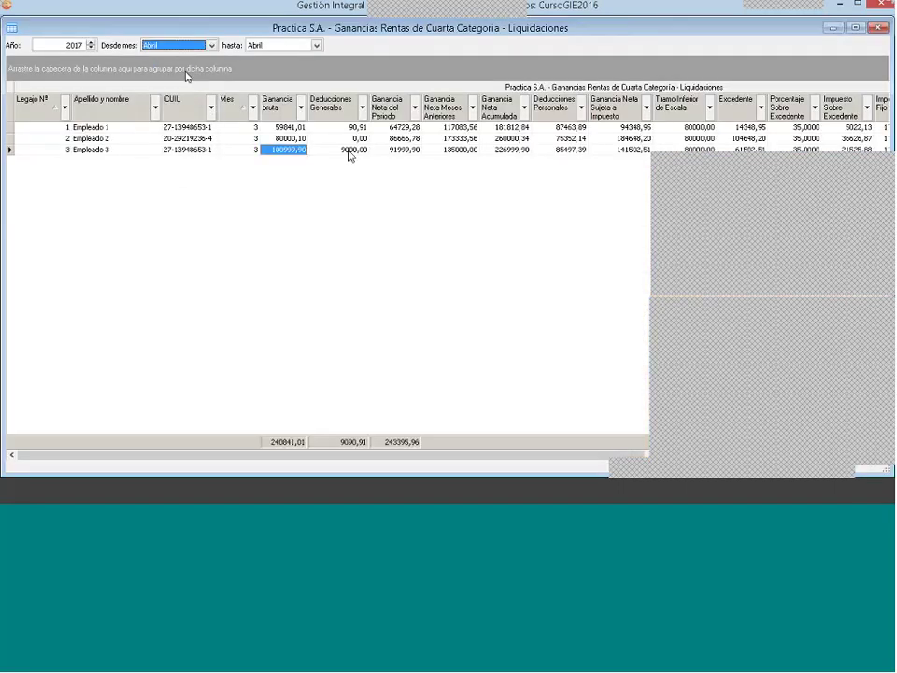
right_click(347, 150)
click(377, 174)
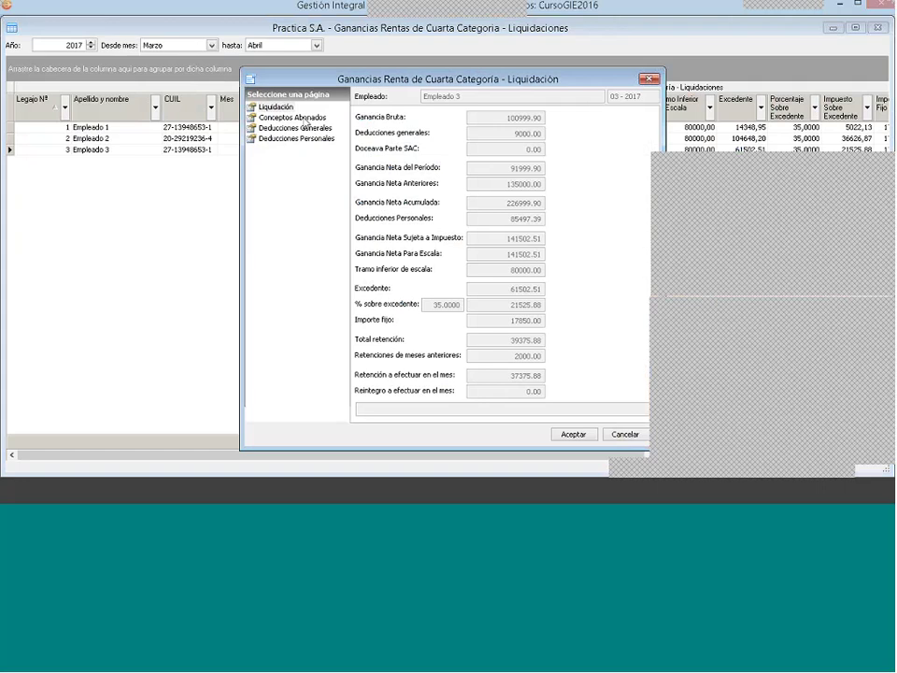
click(304, 120)
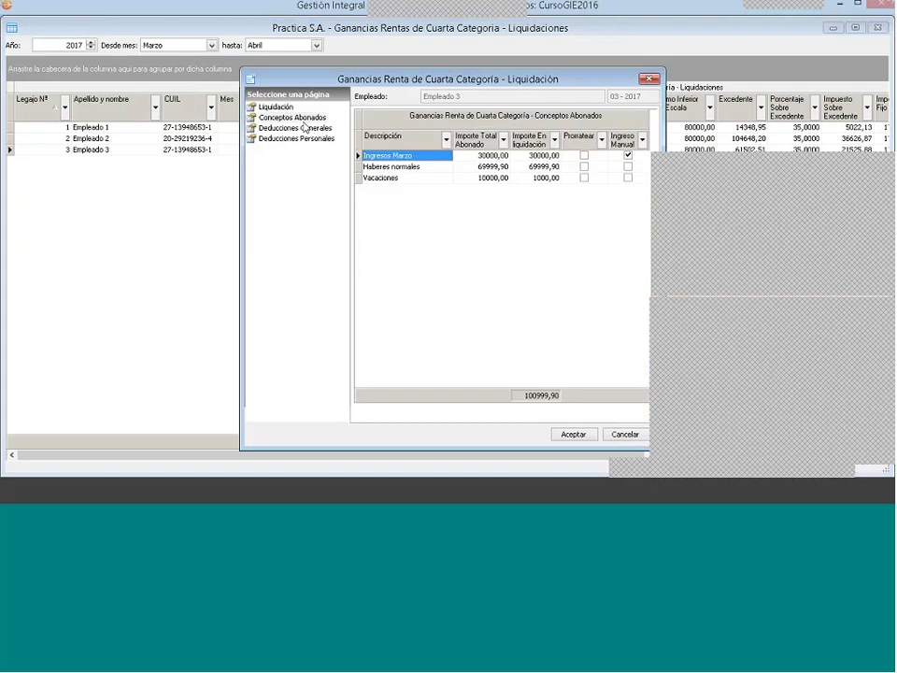
click(296, 128)
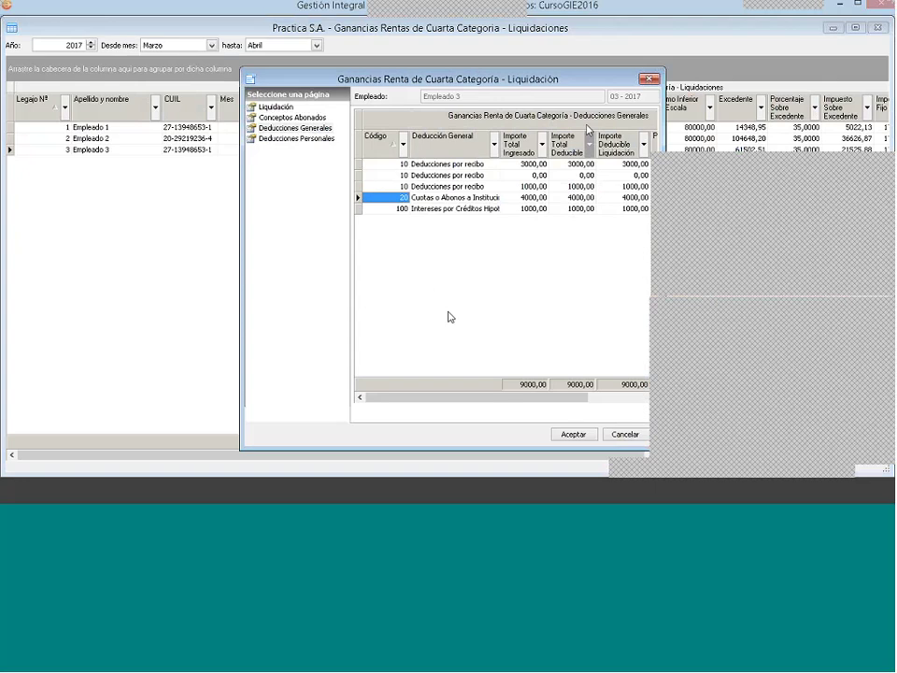
click(809, 49)
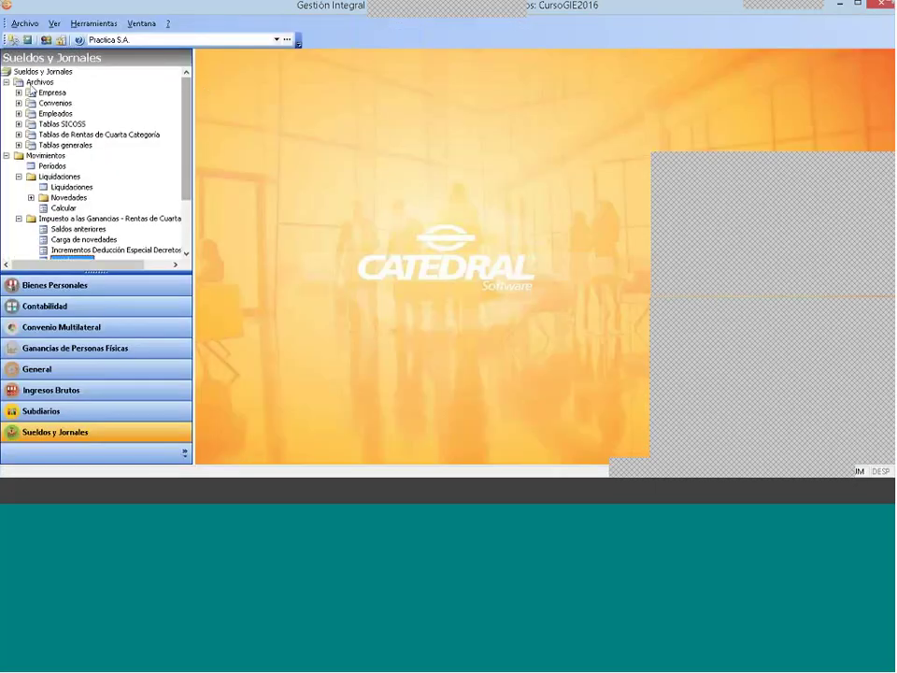
Step: Change the company configuration's Interface de liquidación back to 2 - Ley 27346 and save
click(18, 93)
double_click(74, 104)
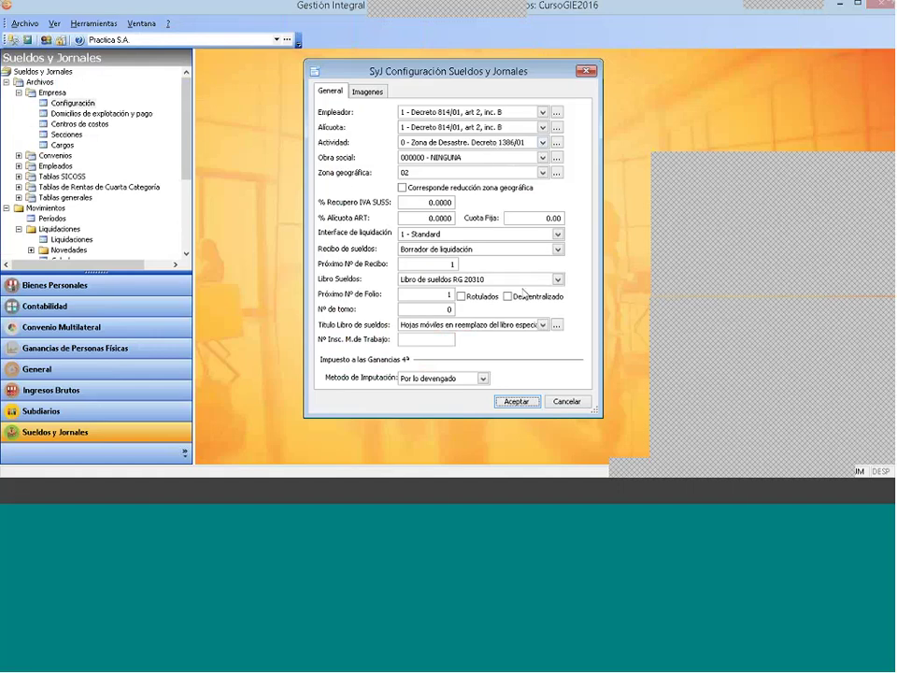
click(454, 234)
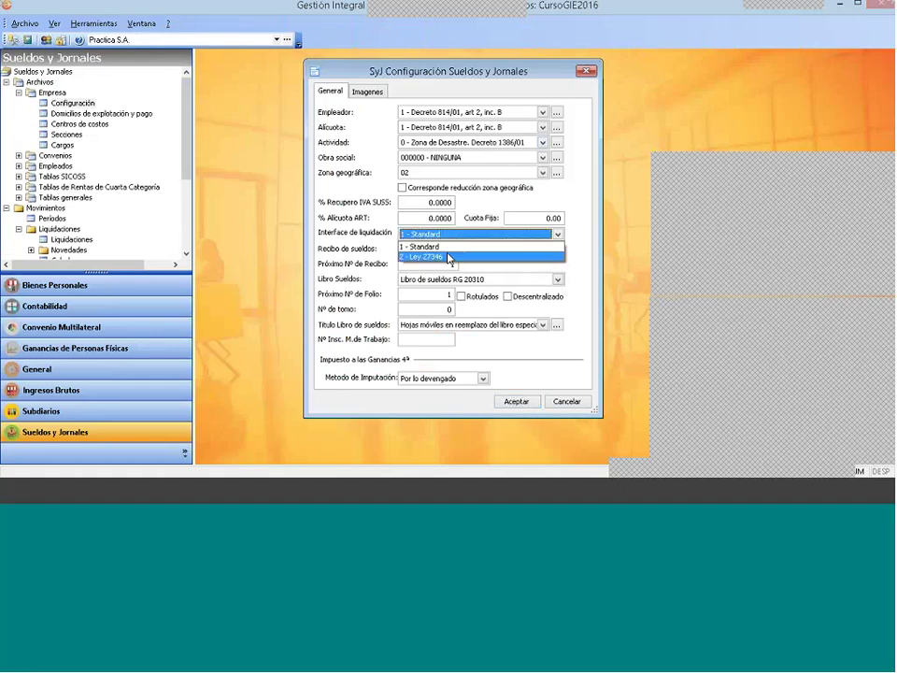
click(453, 255)
click(514, 401)
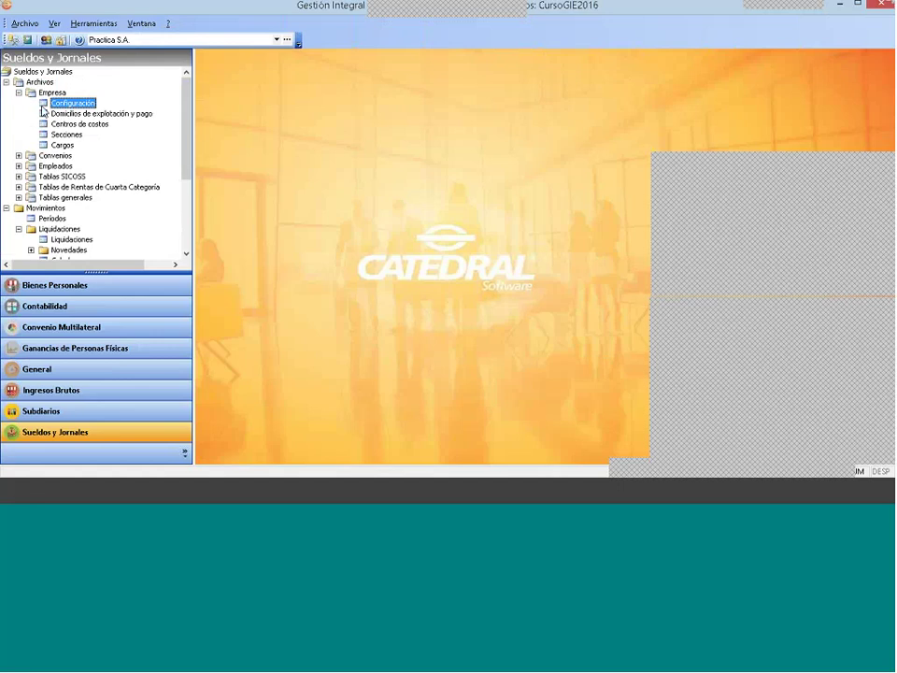
click(19, 93)
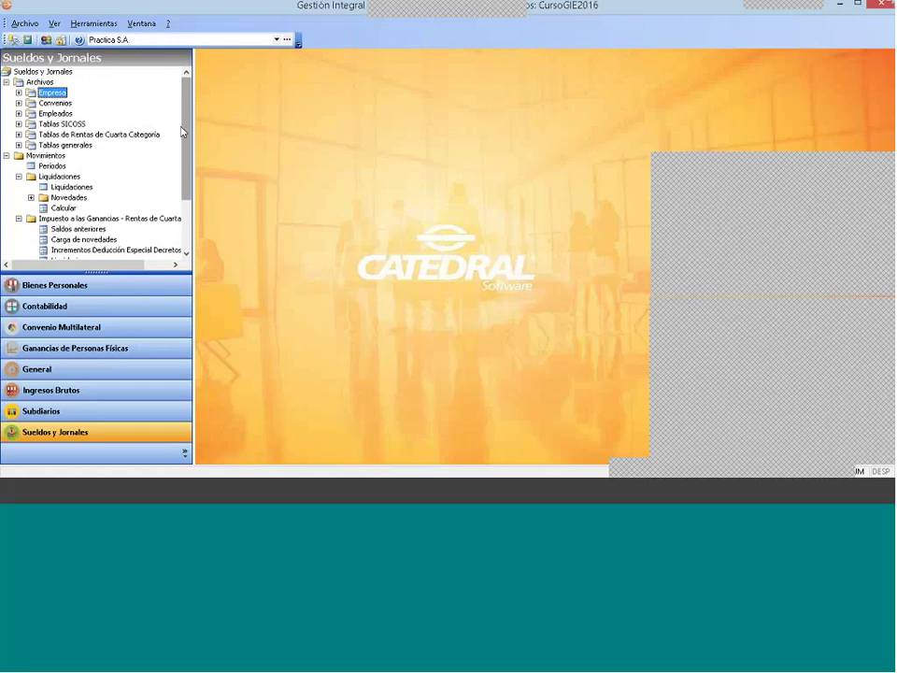
double_click(64, 208)
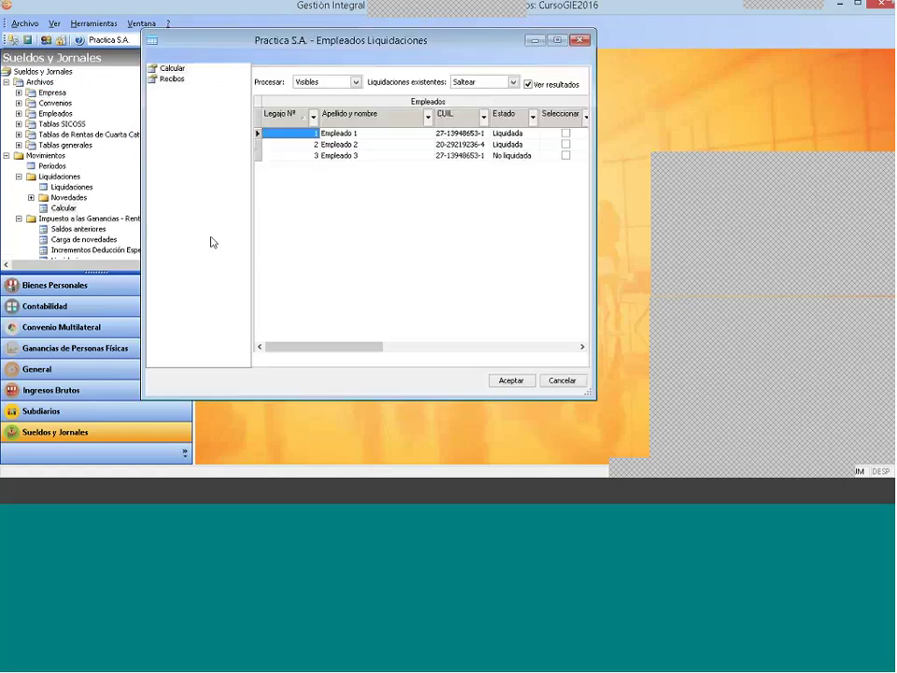
click(172, 78)
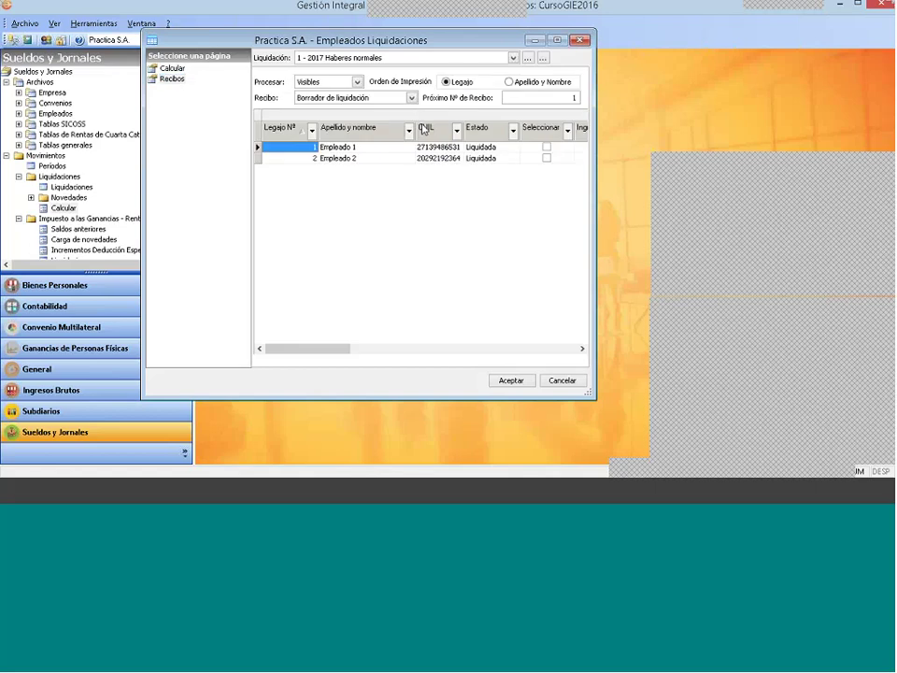
click(308, 57)
click(327, 80)
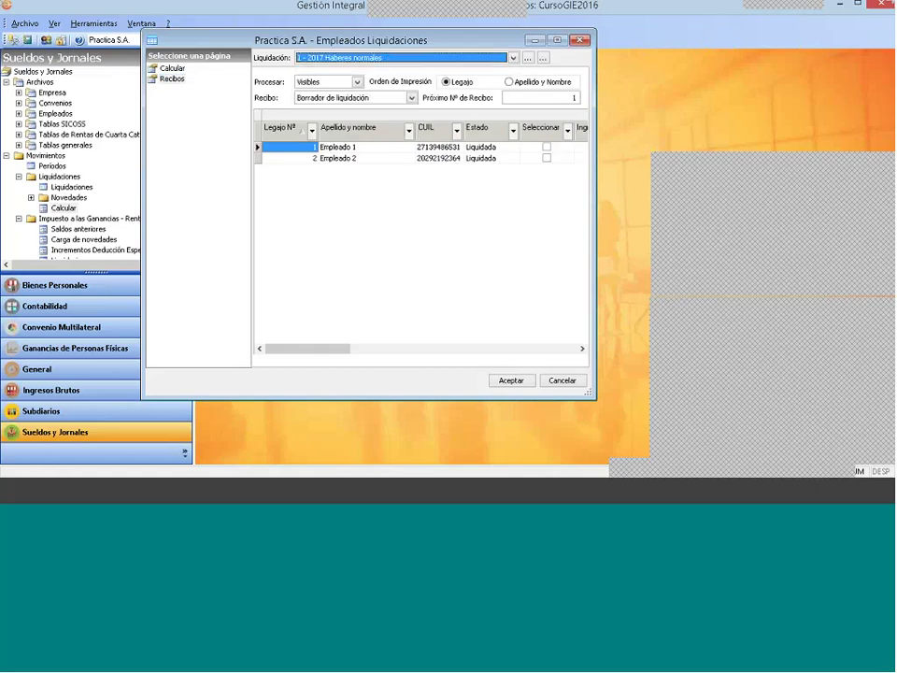
click(411, 60)
click(402, 81)
right_click(344, 146)
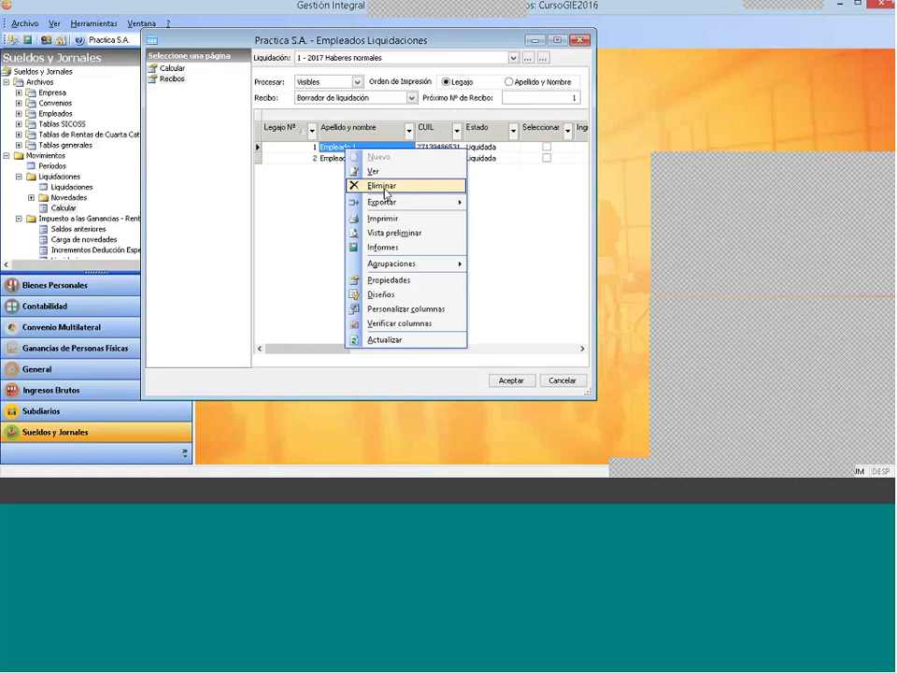
key(Escape)
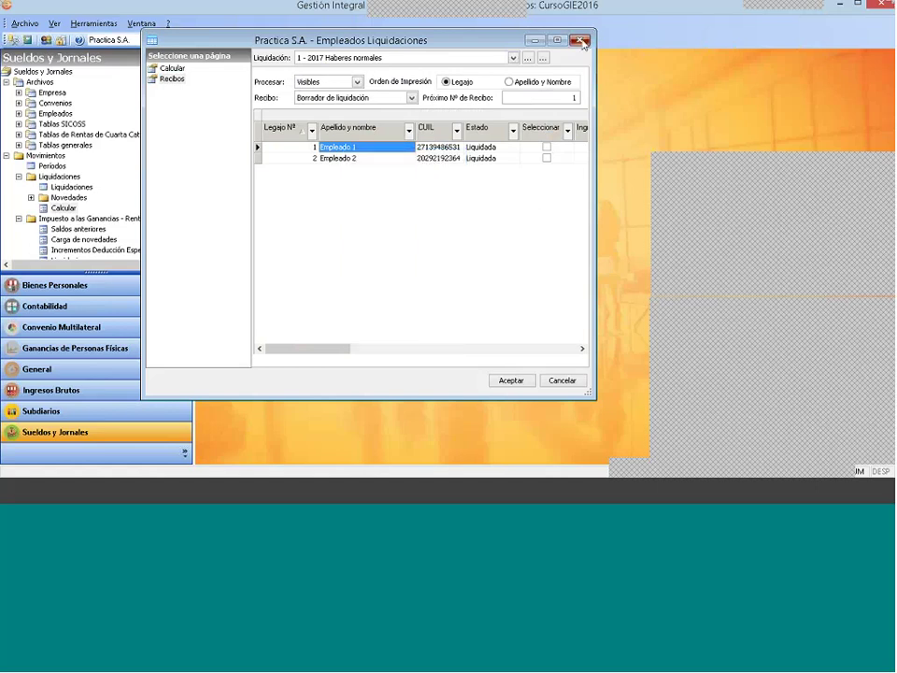
key(Escape)
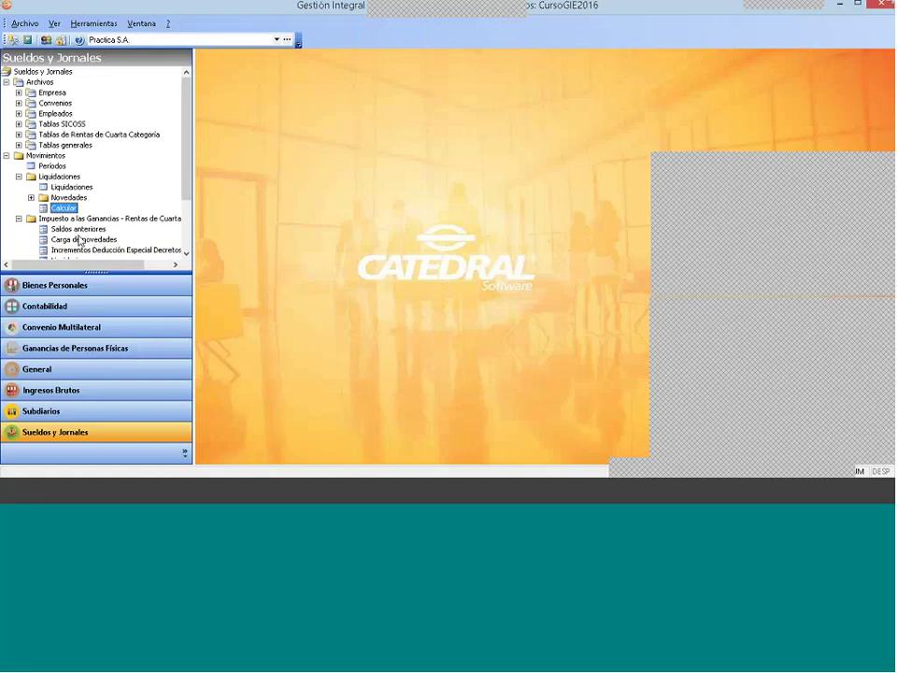
Step: Open the fourth-category income-tax calculation and select Empleado 1 for processing
click(80, 240)
double_click(81, 240)
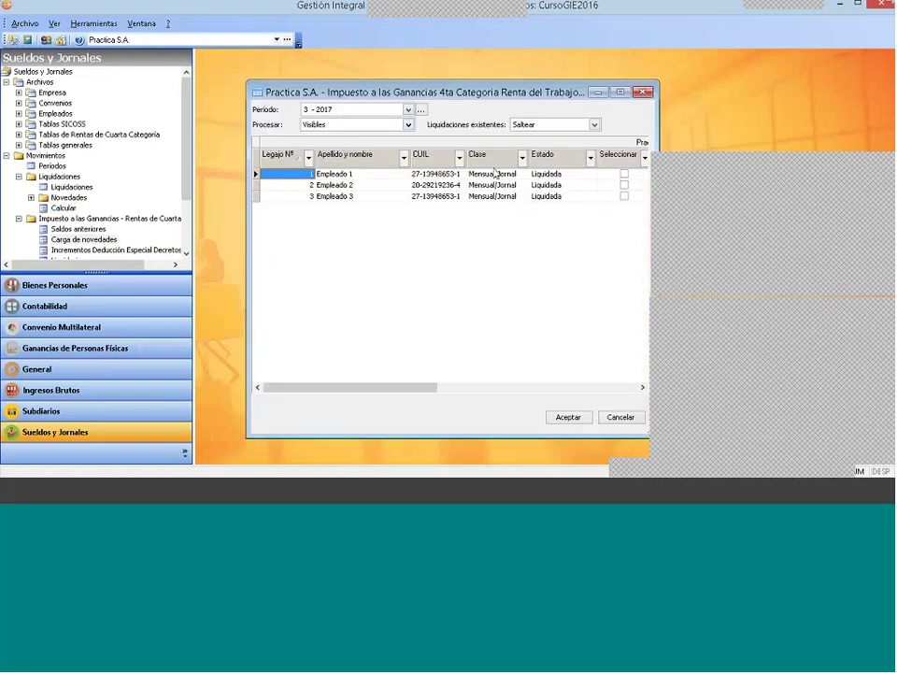
double_click(435, 173)
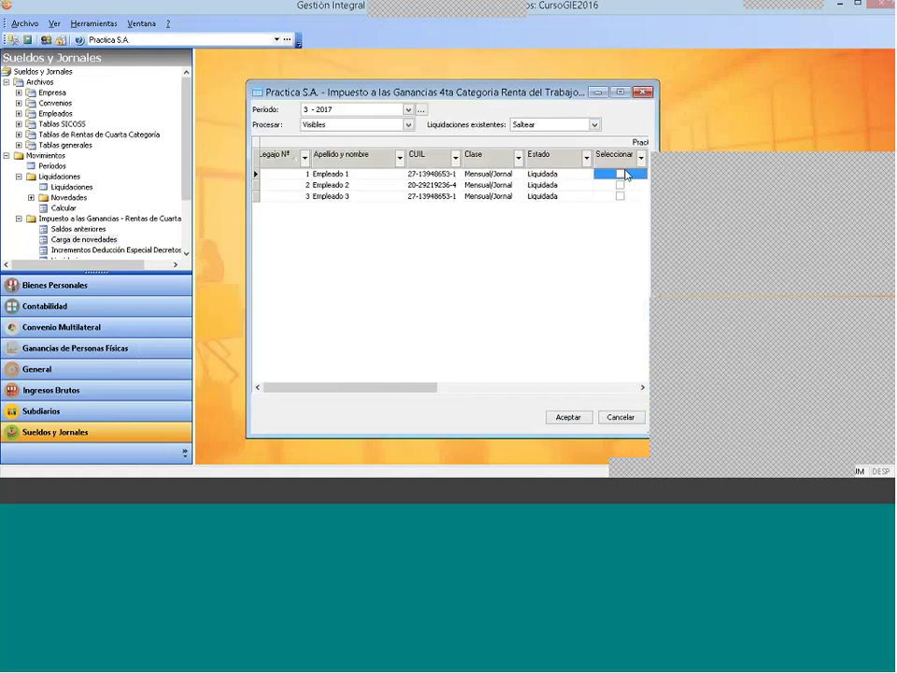
click(619, 173)
click(573, 421)
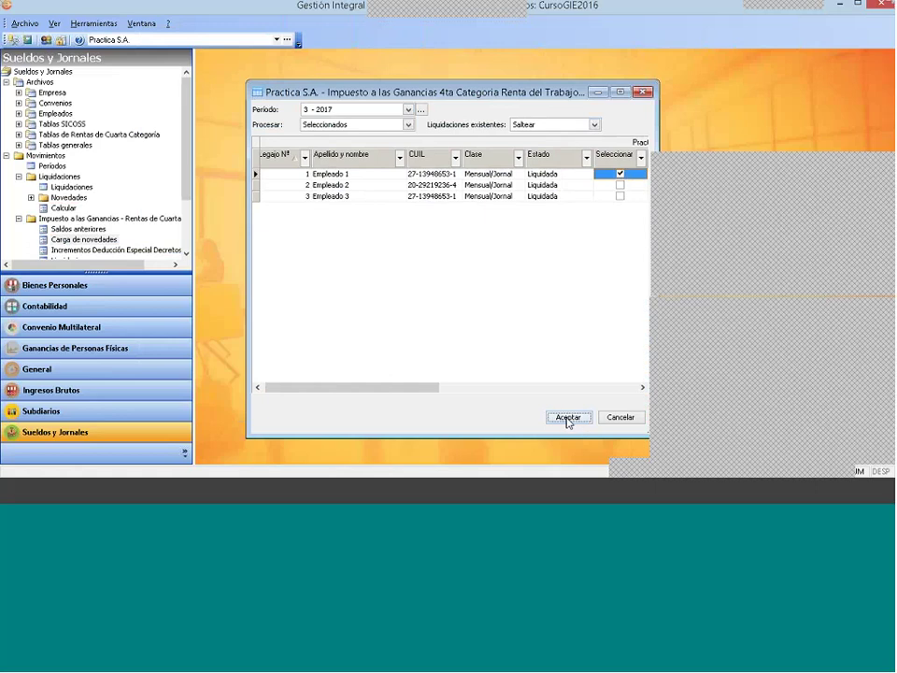
click(568, 418)
Step: Set Liquidaciones existentes to Reliquidar and open Empleado 1's 3 - 2017 income-tax novedades
click(517, 124)
click(561, 153)
click(571, 177)
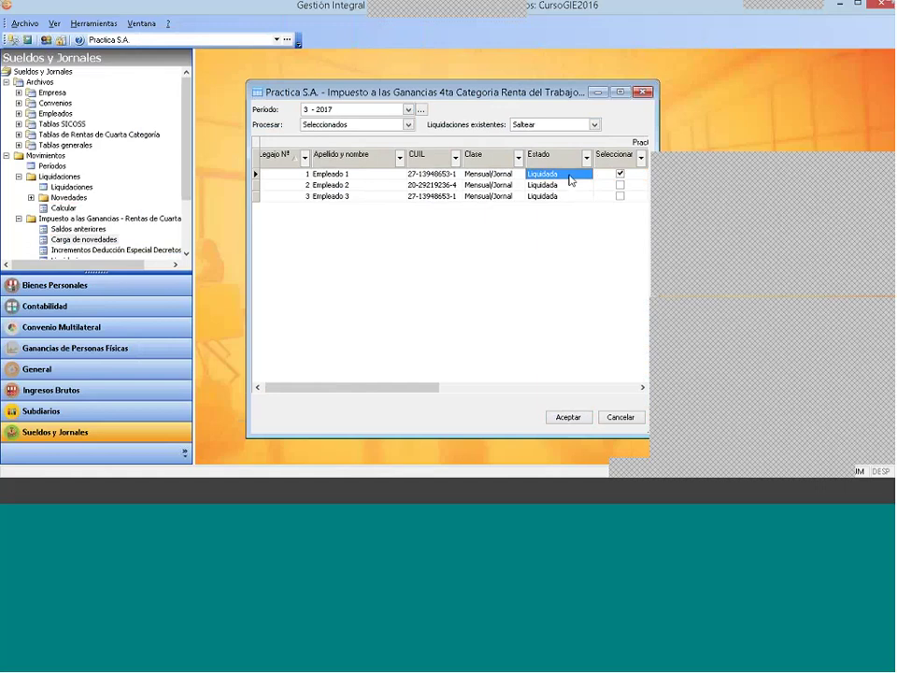
click(556, 124)
click(543, 147)
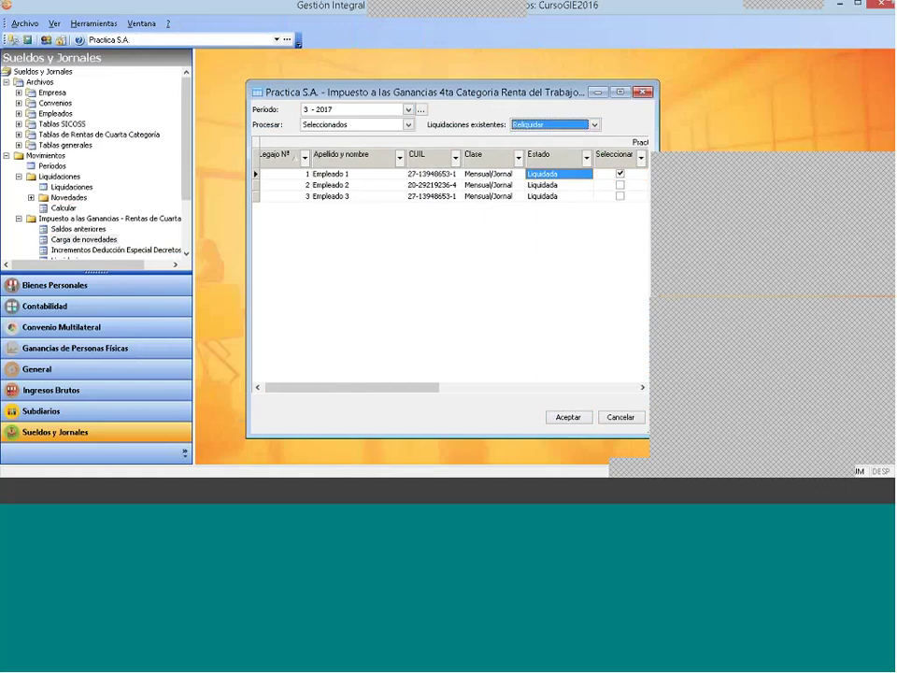
click(568, 417)
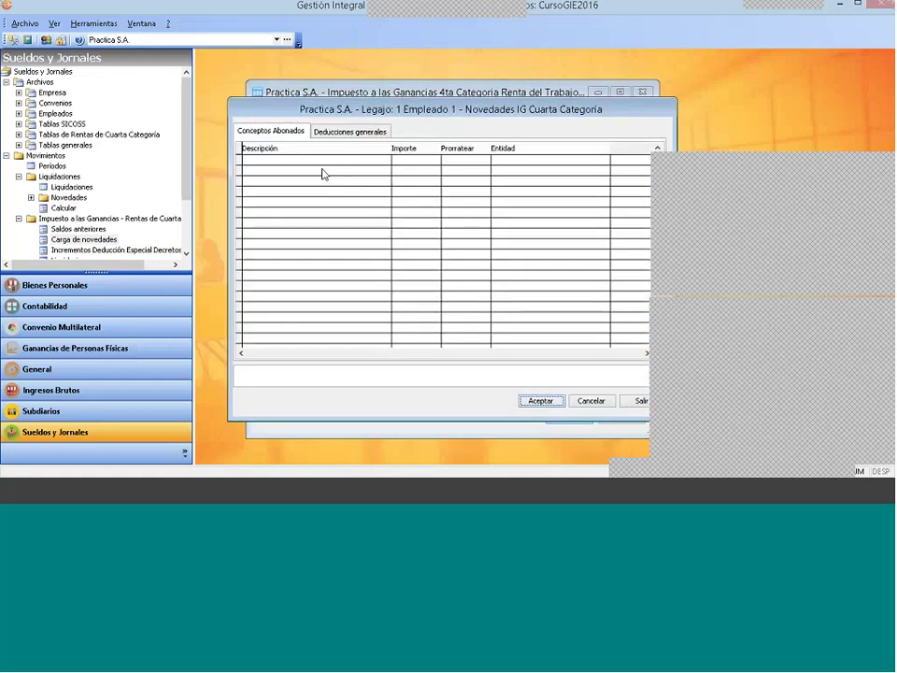
Step: Add a general deduction of type Servicio Doméstico and choose its receiving entity
click(350, 130)
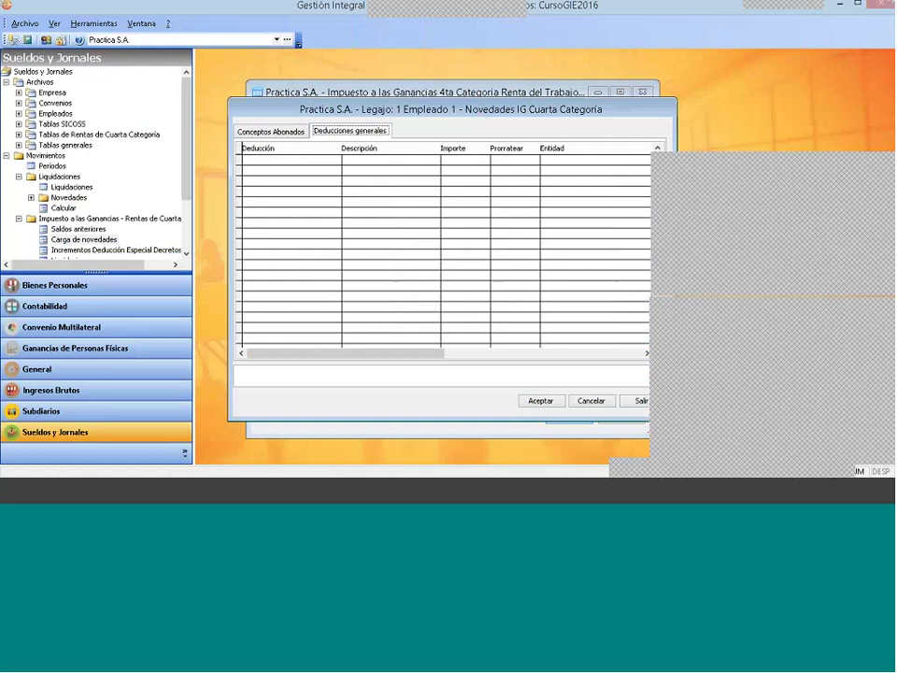
double_click(387, 225)
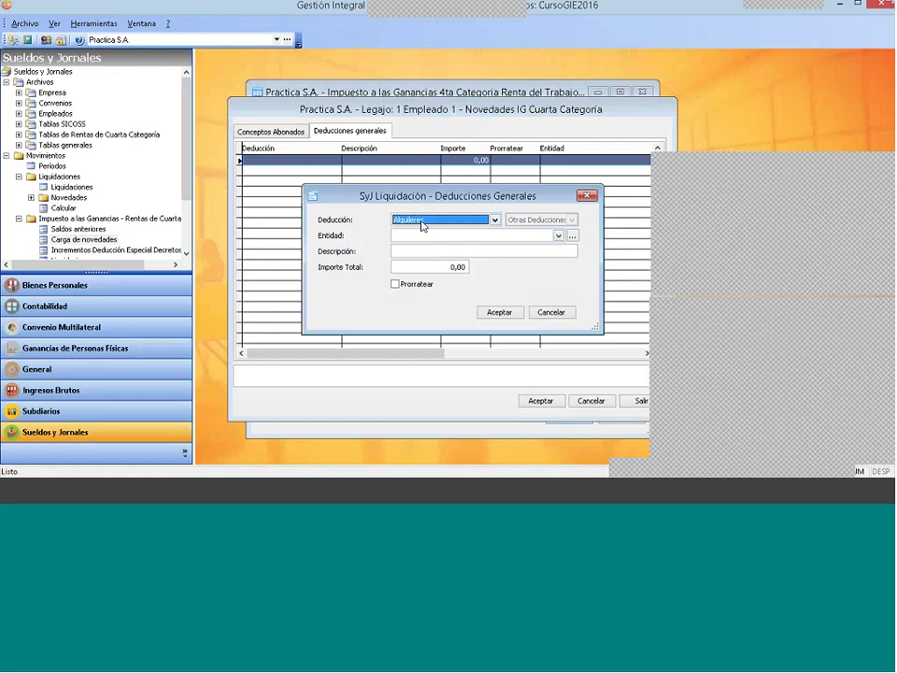
click(423, 222)
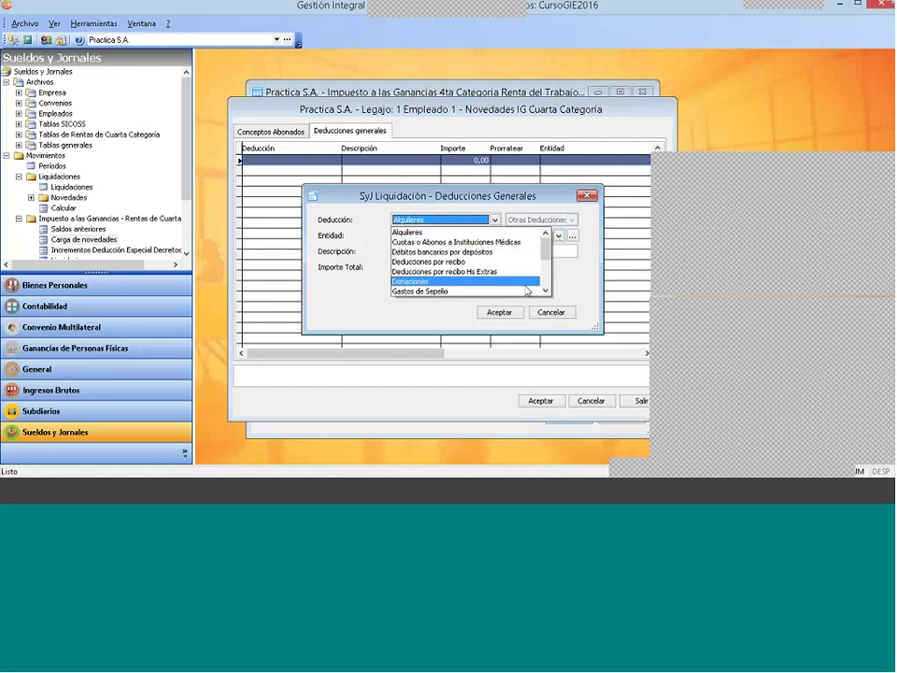
click(545, 290)
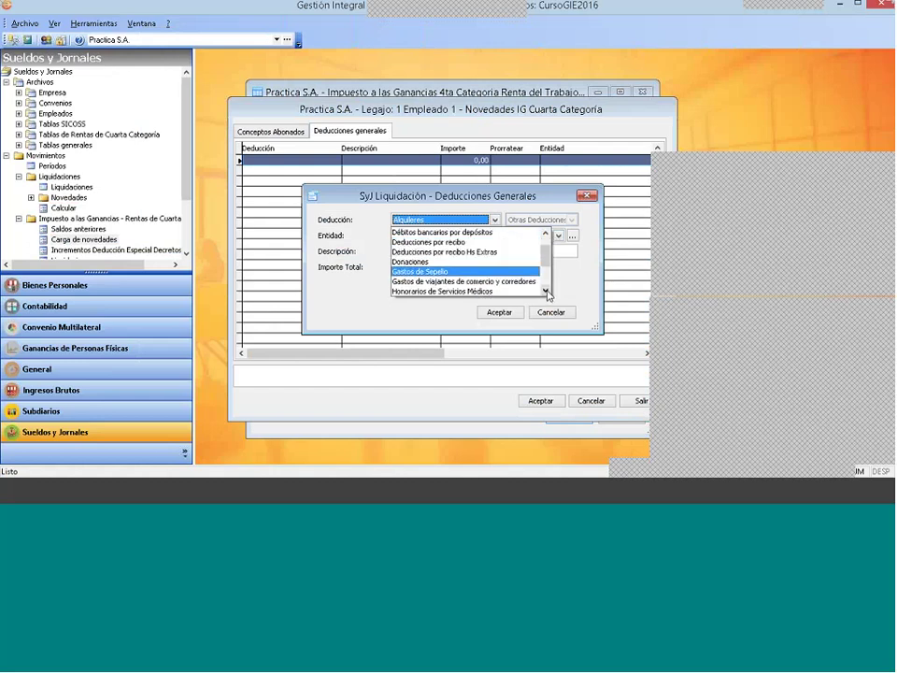
click(545, 291)
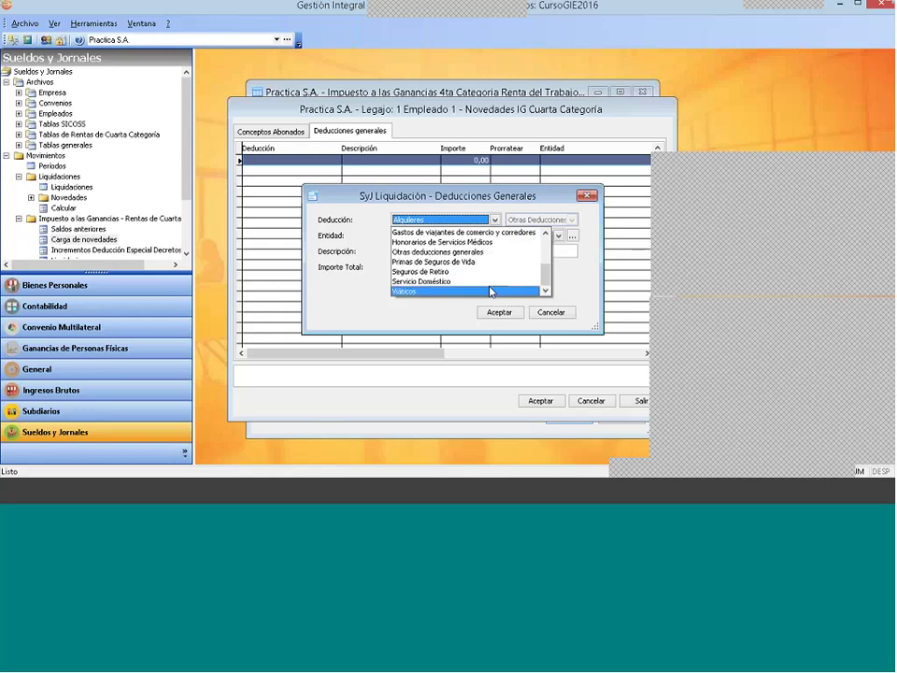
click(420, 281)
click(411, 237)
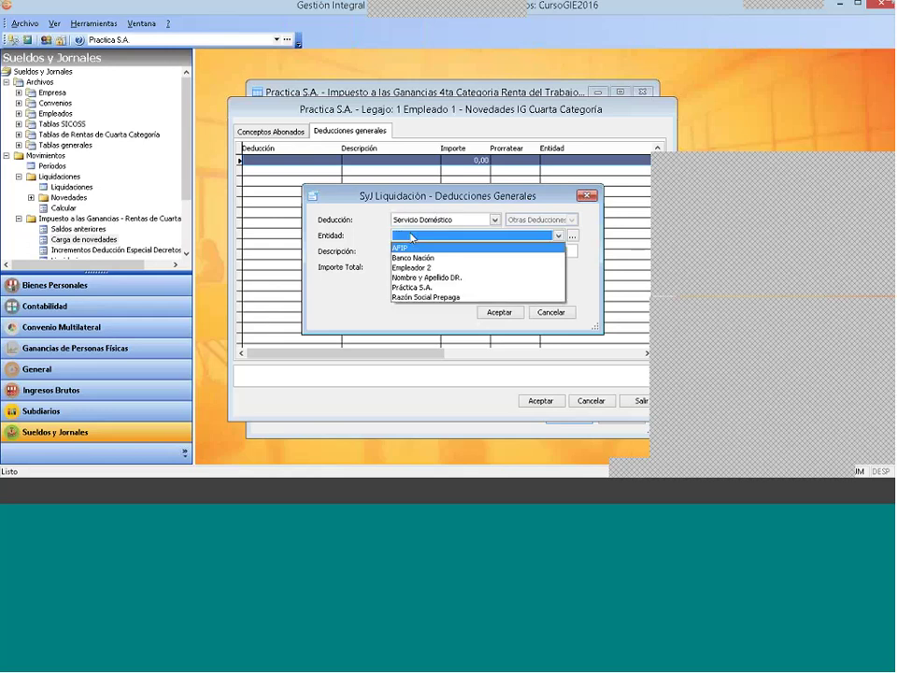
click(446, 279)
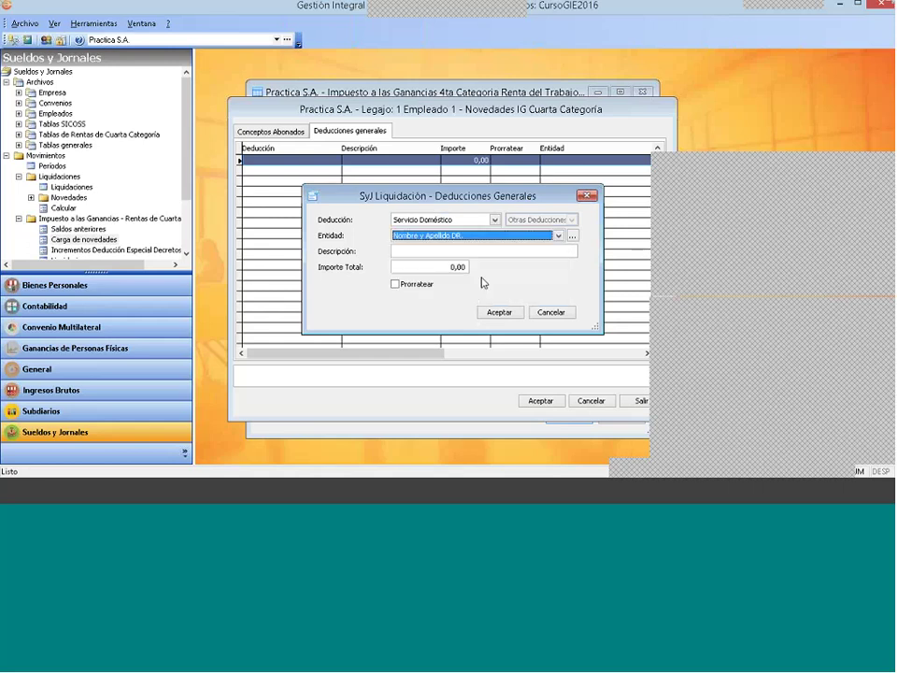
Step: Enter description 'Serv. Dom. Marzo' with total 6000,00, then confirm and save the deduction
click(462, 266)
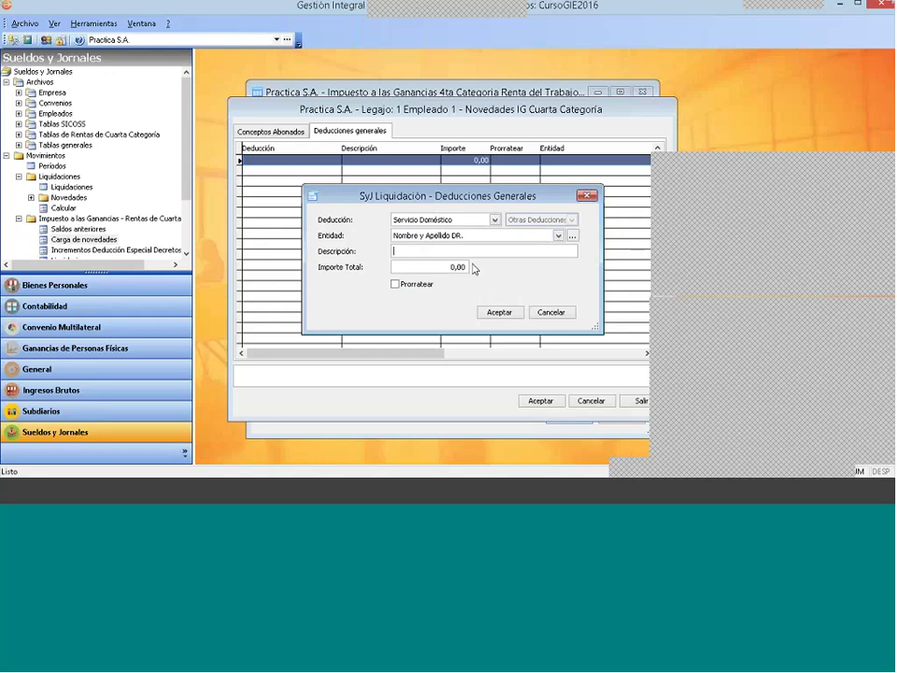
text(Serv. Dom. Marzo)
key(shift+Home)
key(Tab)
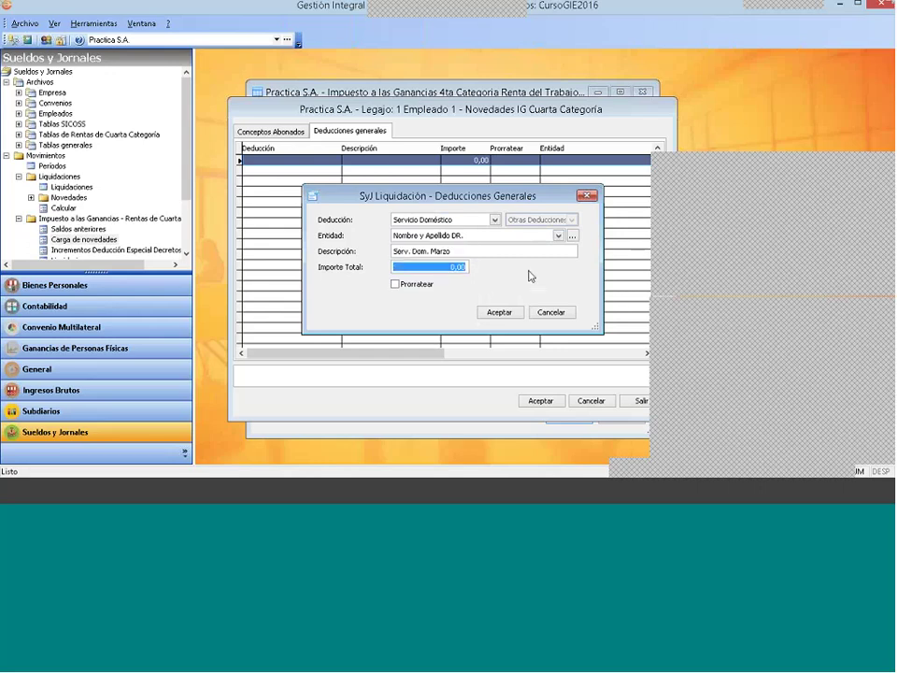
text(6)
text(000 ,)
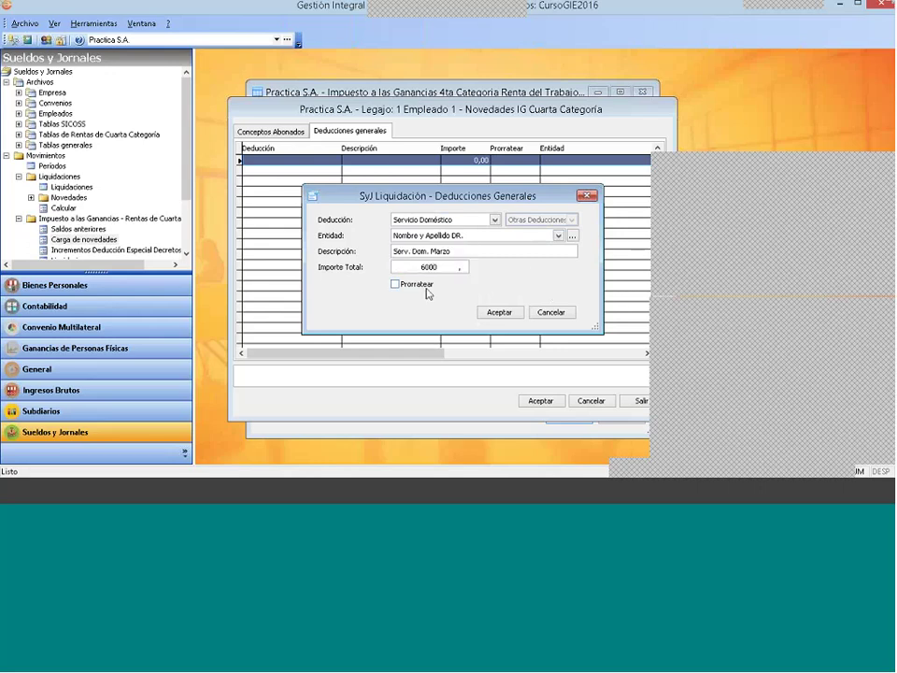
click(395, 283)
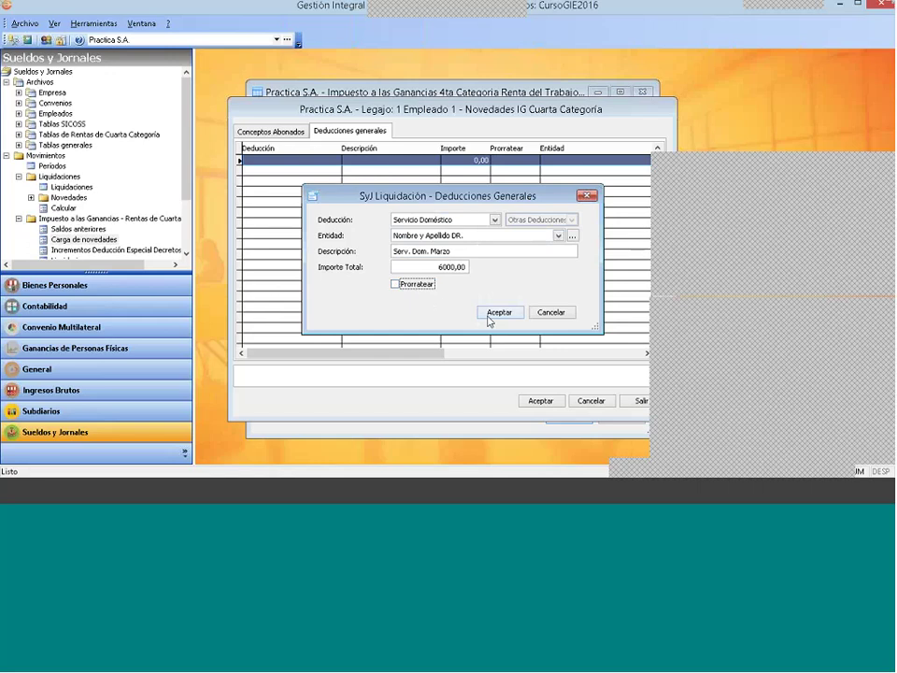
click(500, 313)
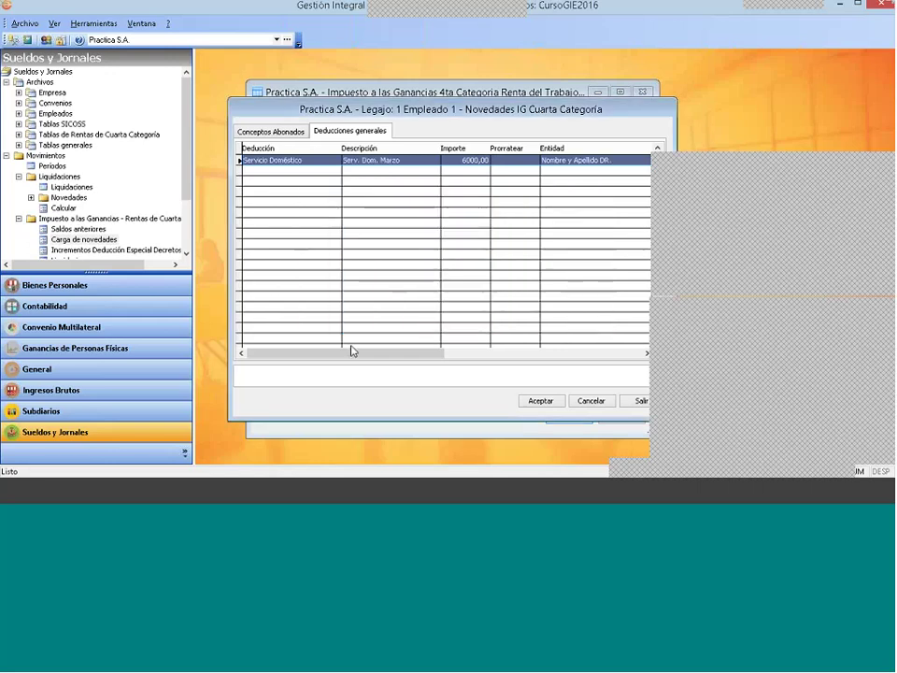
click(539, 400)
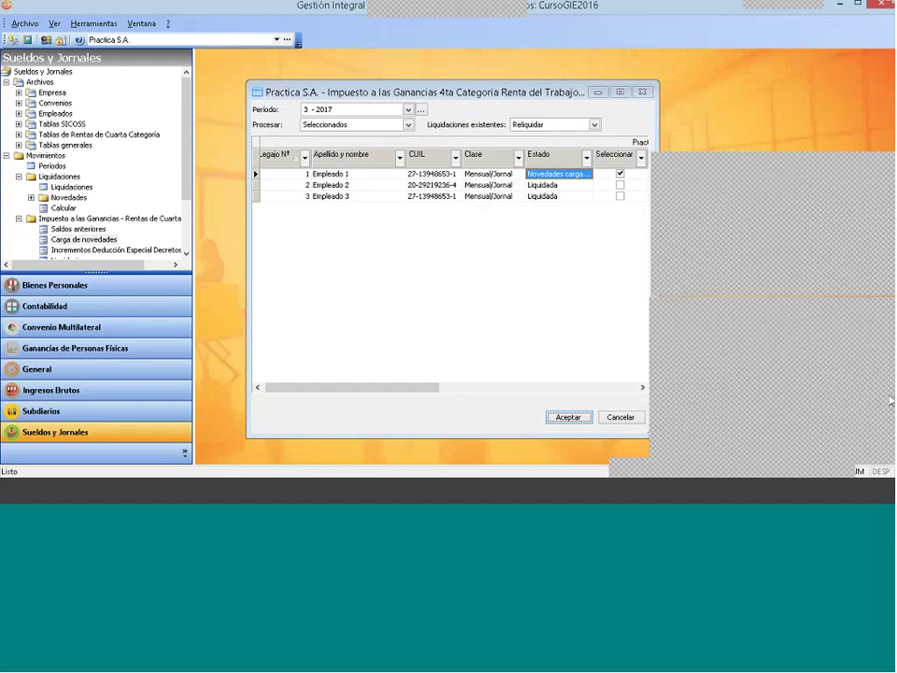
Step: Accept Empleado 1's novedades and cancel the income-tax liquidation without processing it
click(890, 400)
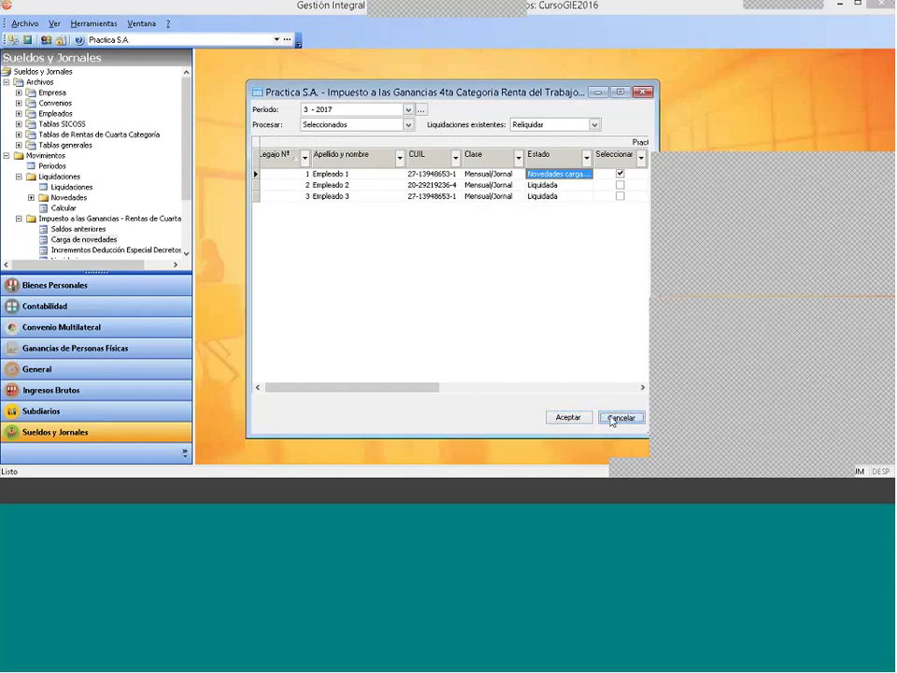
click(619, 417)
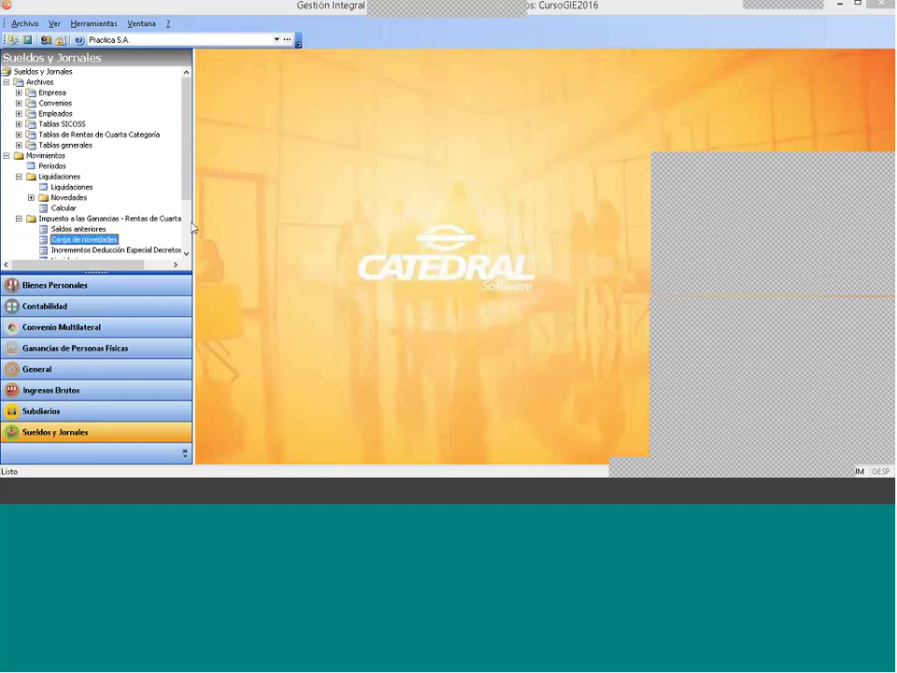
click(64, 208)
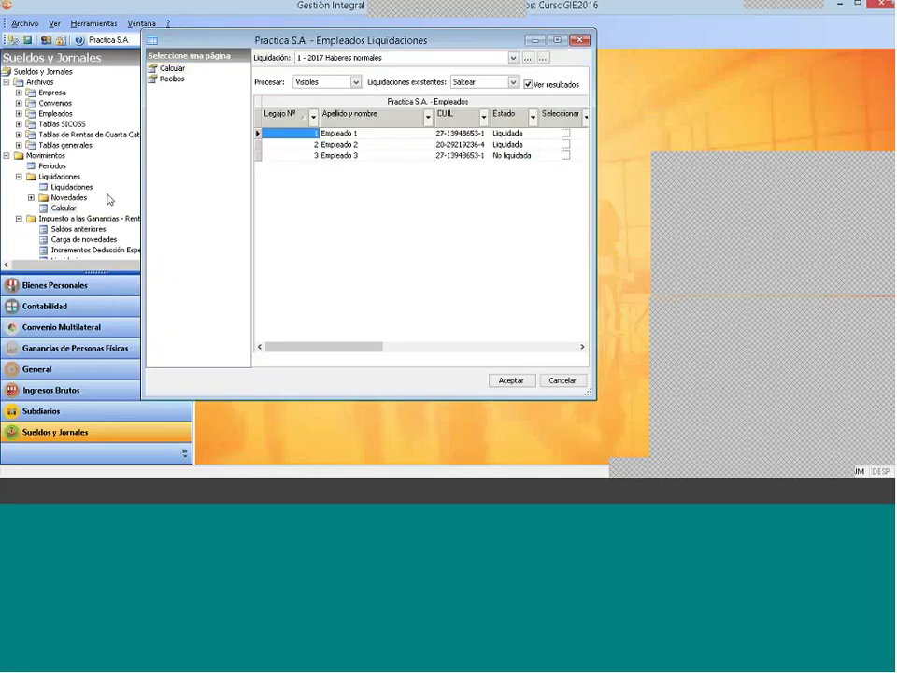
Step: Run liquidation 3 - 2017 Haberes normales with Liquidaciones existentes set to Reliquidar
click(380, 58)
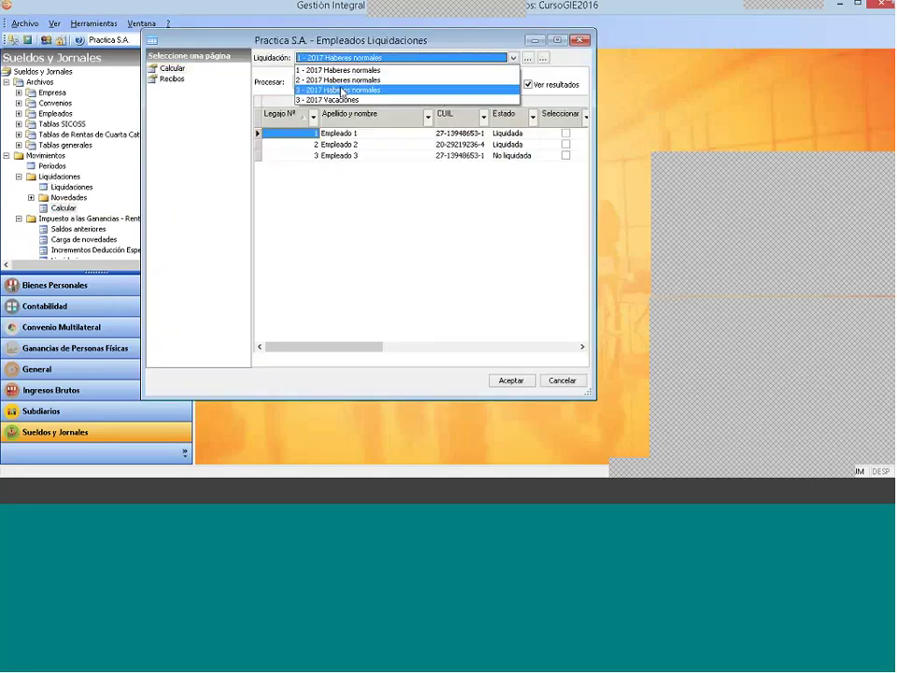
click(369, 89)
click(514, 135)
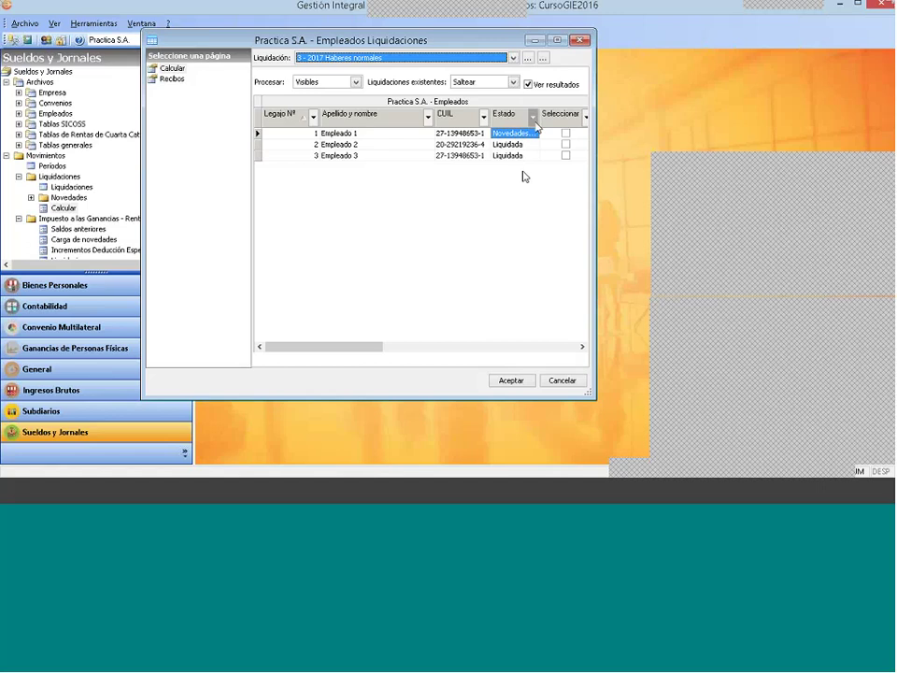
drag(538, 116, 563, 118)
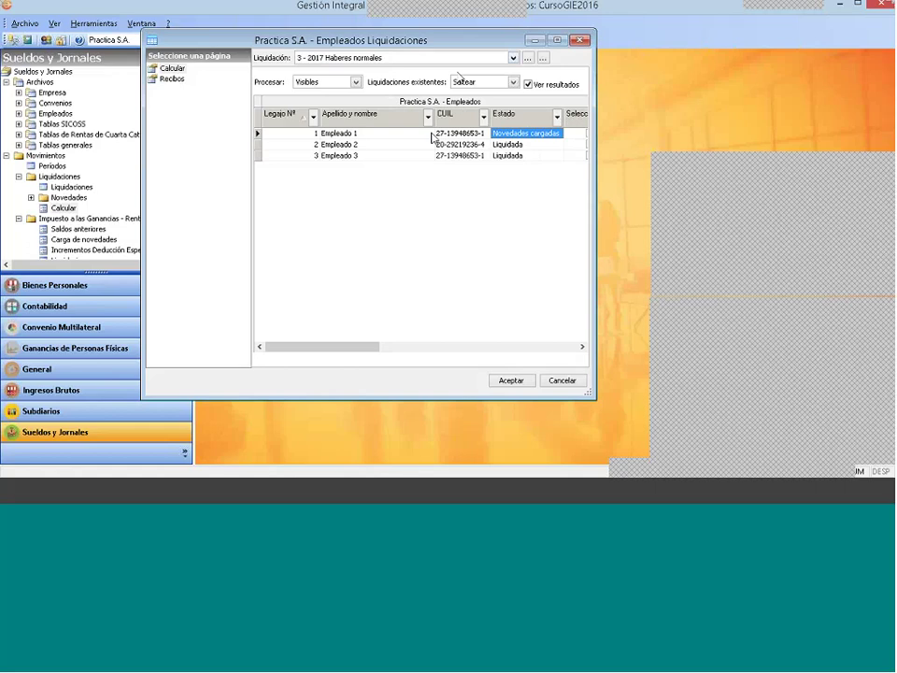
click(478, 83)
click(472, 104)
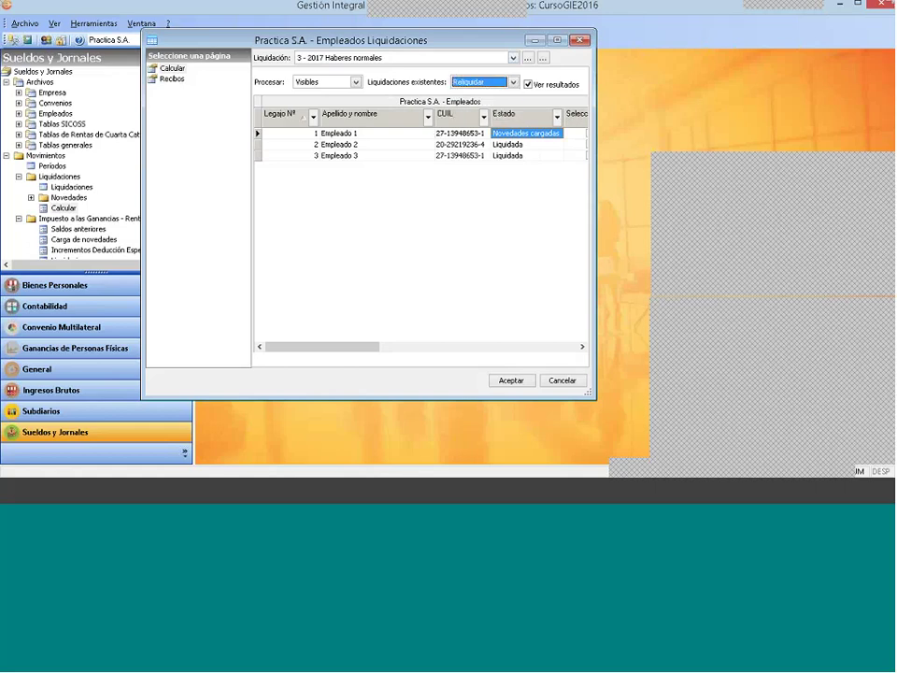
key(Return)
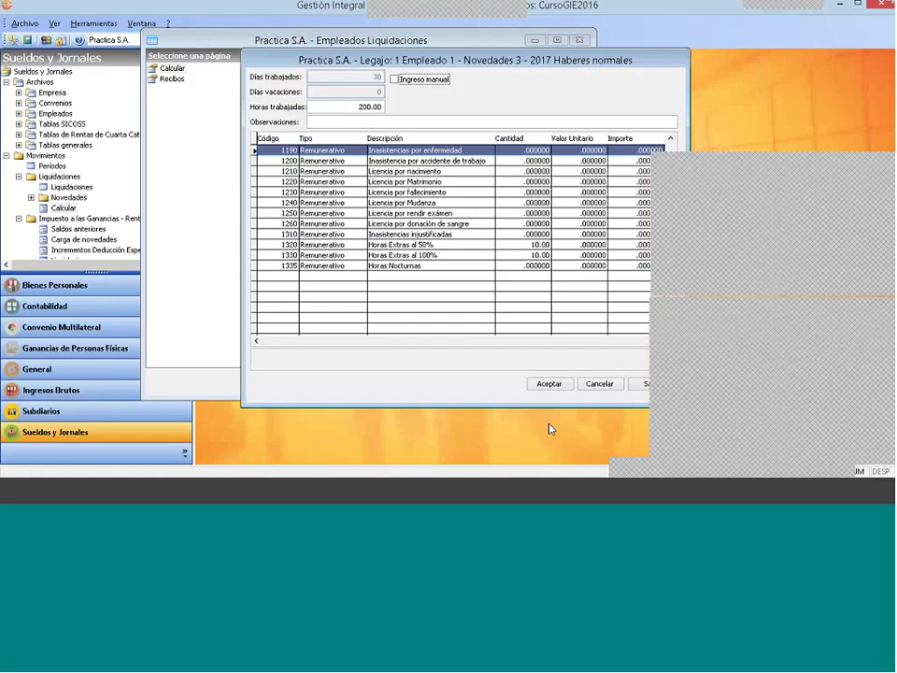
Step: Accept the novedades and results for Empleados 1, 2 and 3 until each shows Liquidada
click(549, 384)
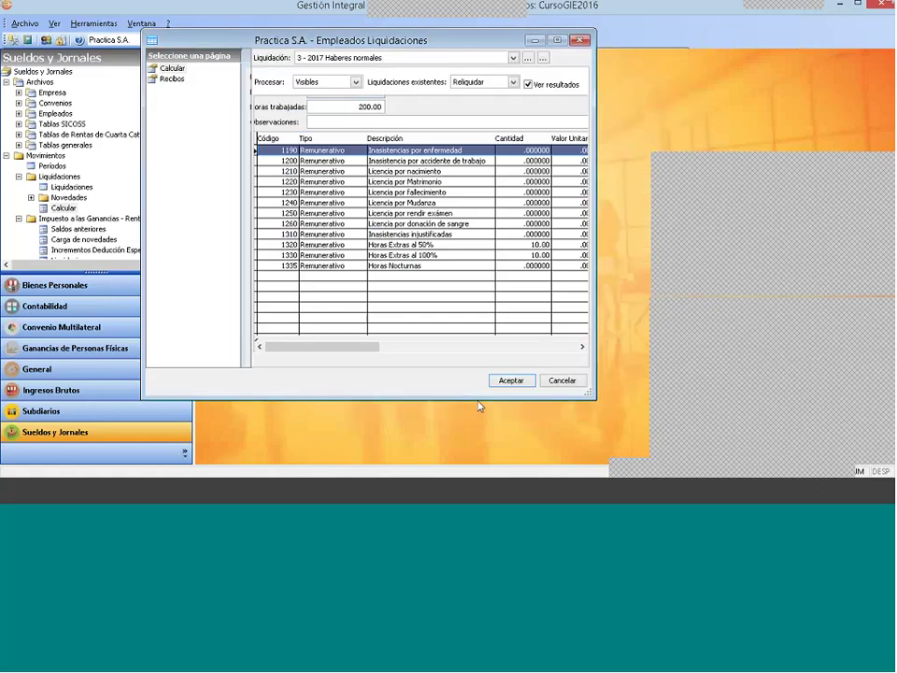
click(438, 386)
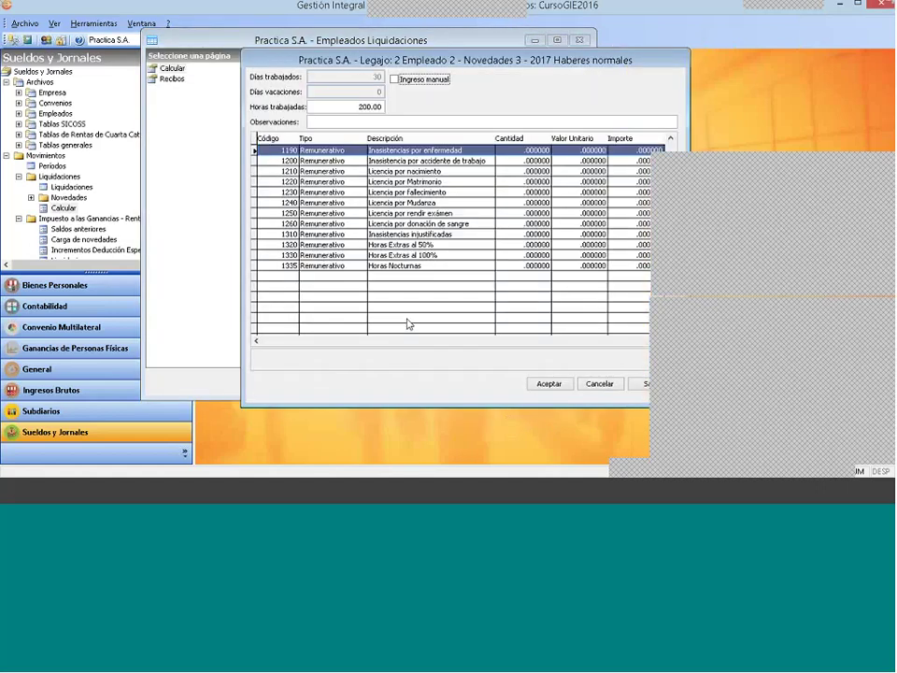
click(547, 384)
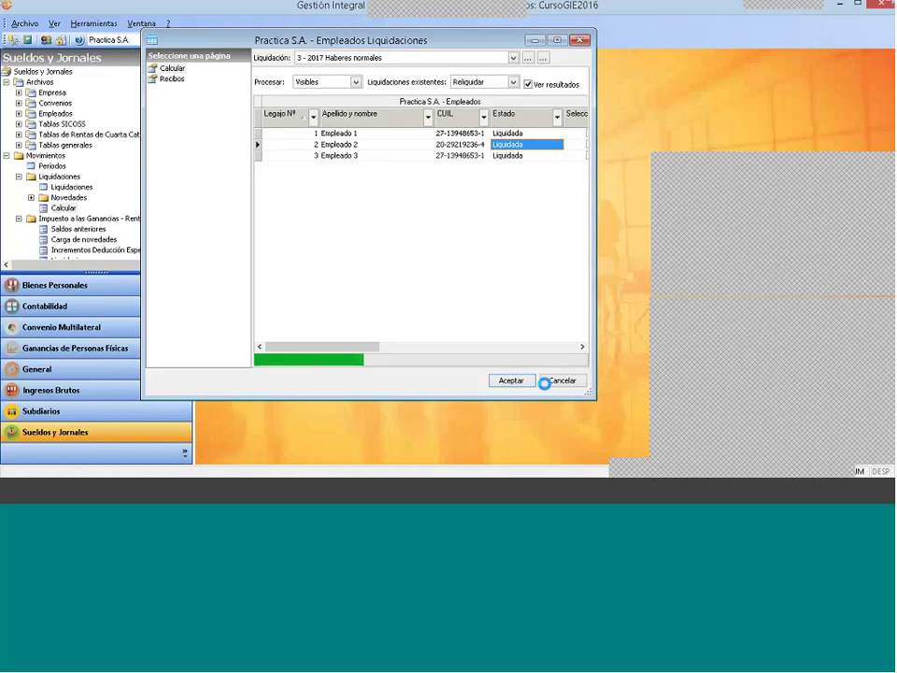
click(441, 386)
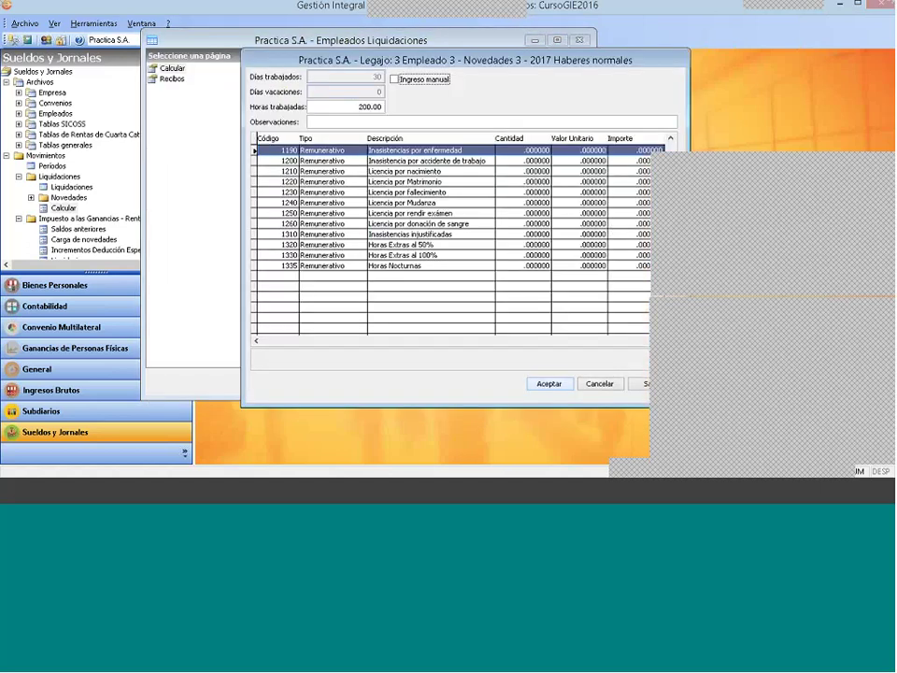
click(511, 380)
click(463, 388)
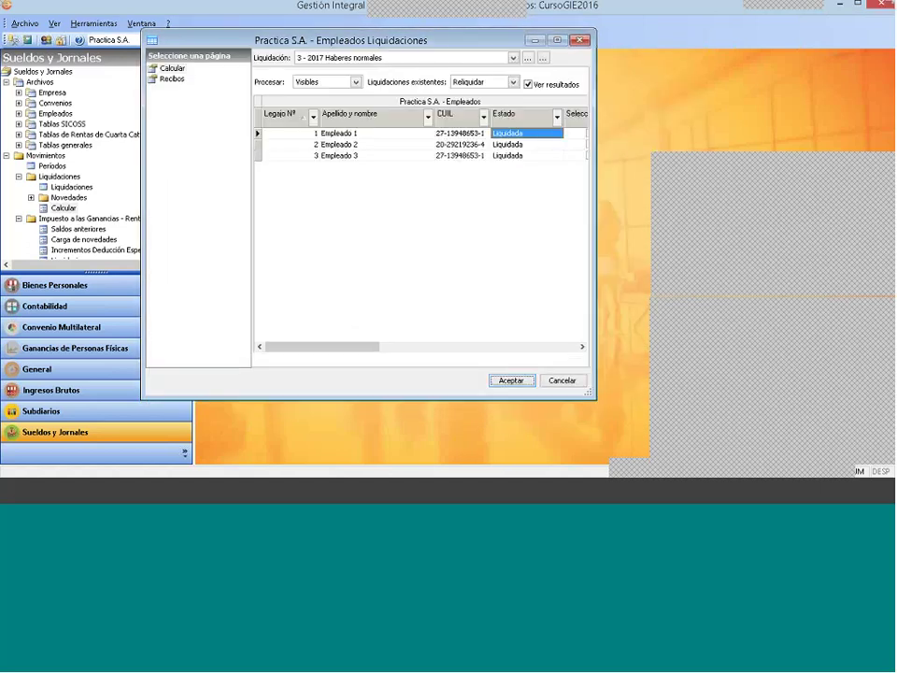
click(380, 347)
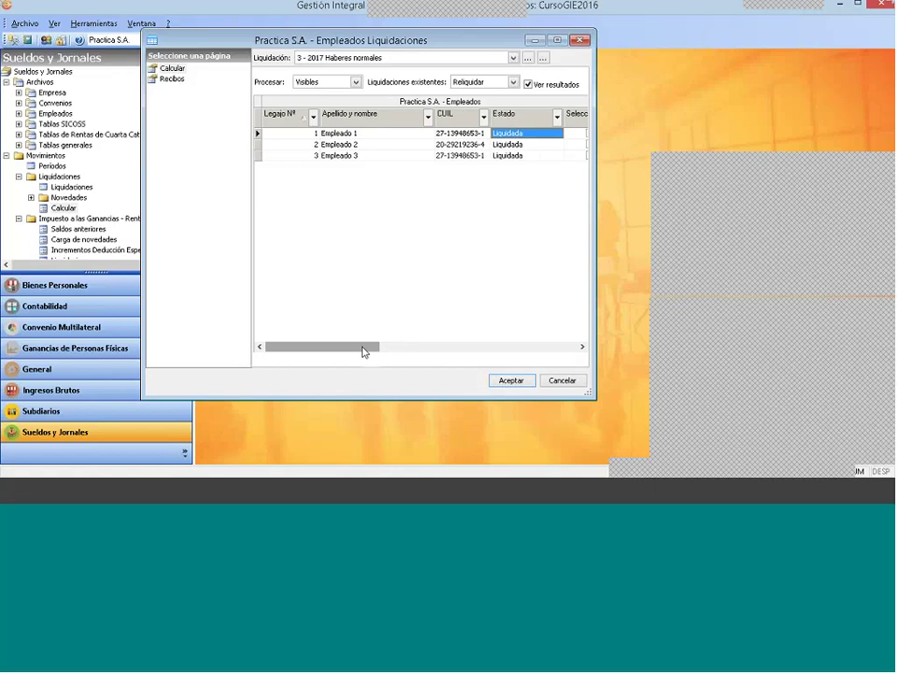
drag(364, 350, 424, 349)
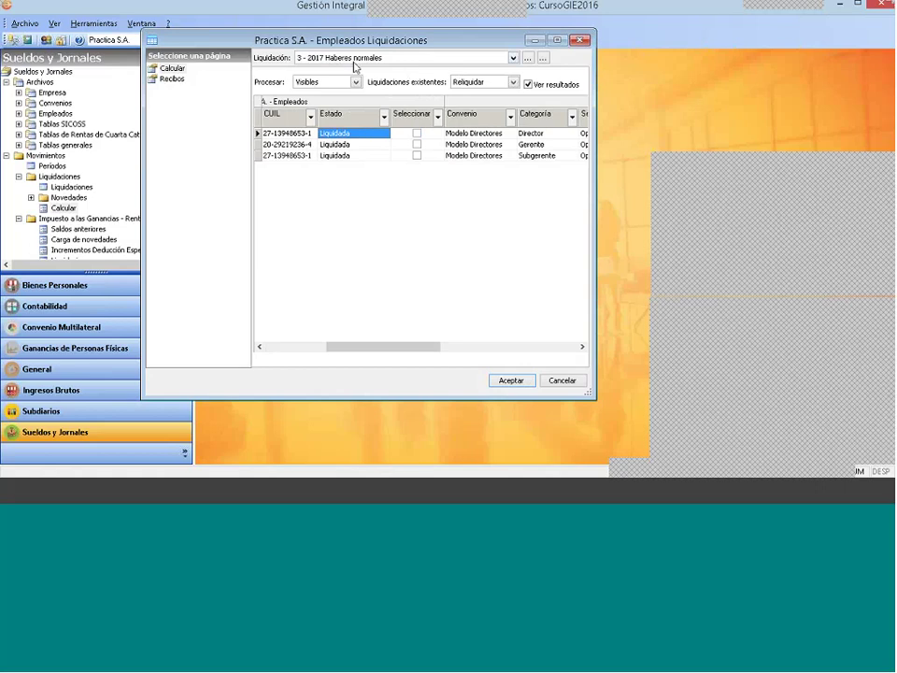
click(404, 59)
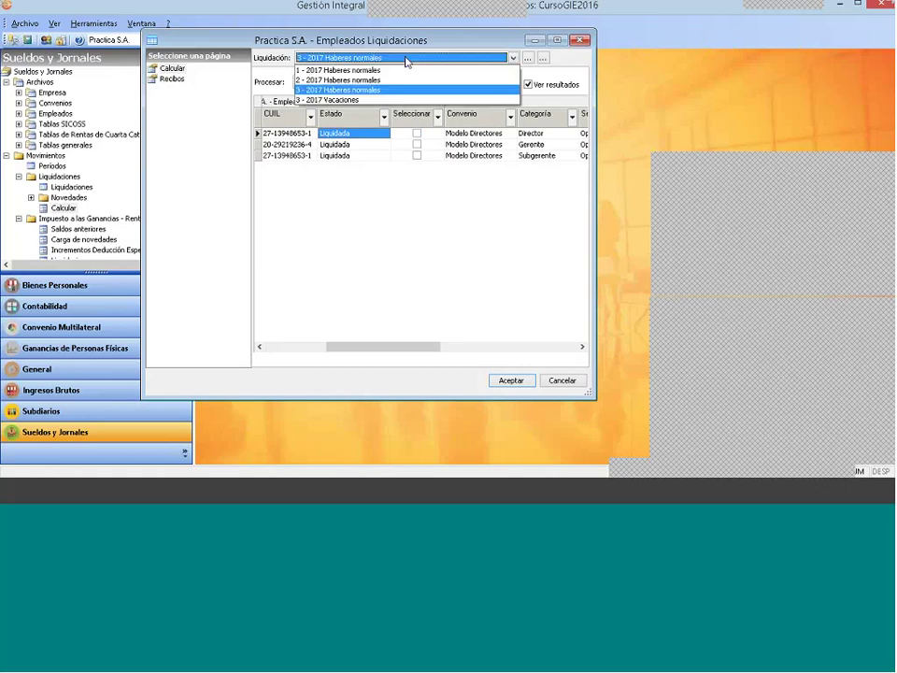
click(405, 59)
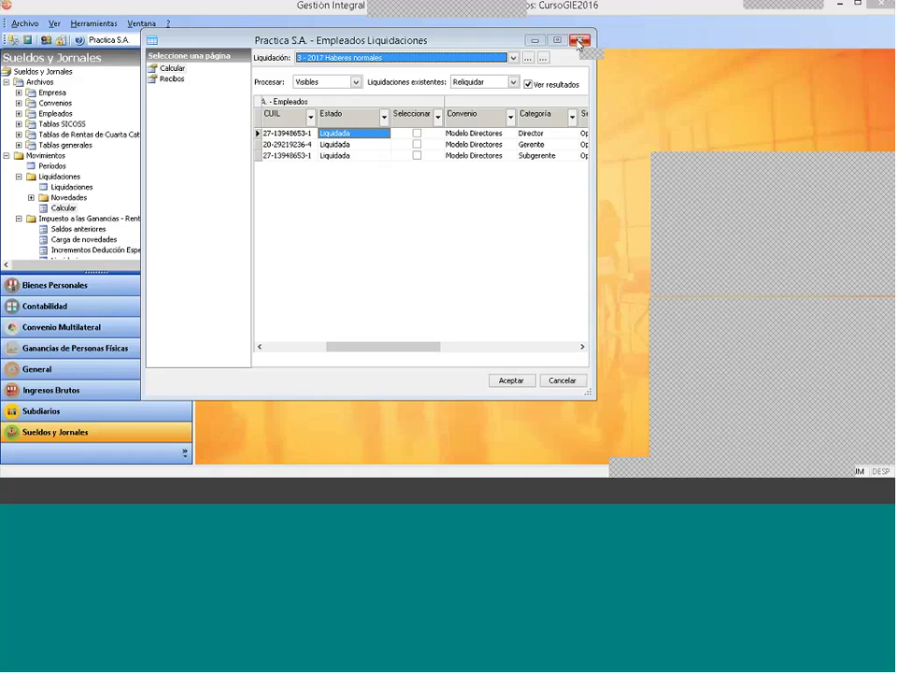
Step: Close Empleados Liquidaciones, fold the Liquidaciones branches, and select Otros procesos > Cierre de períodos
click(578, 41)
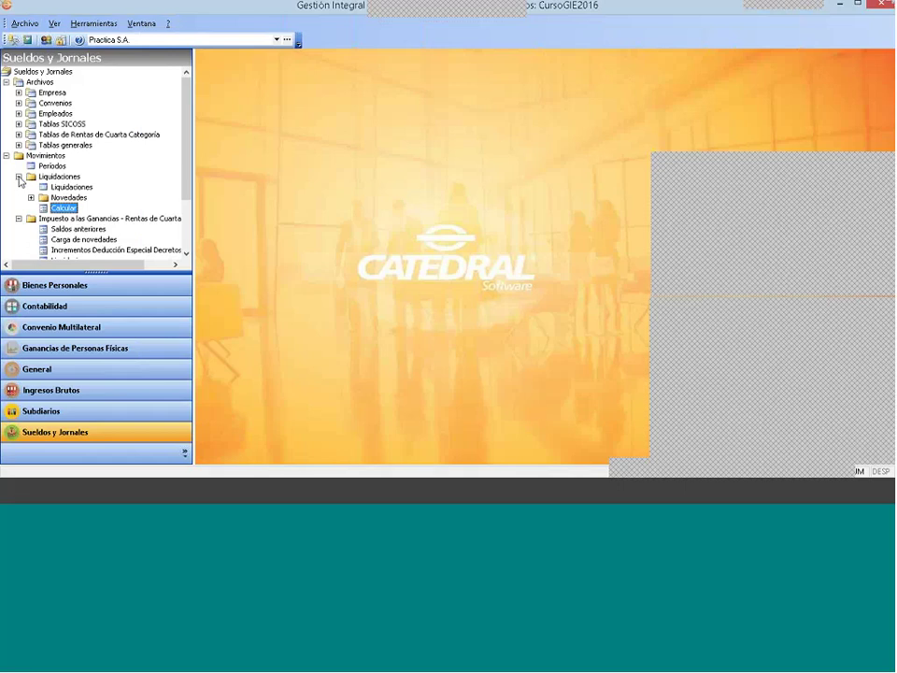
click(19, 176)
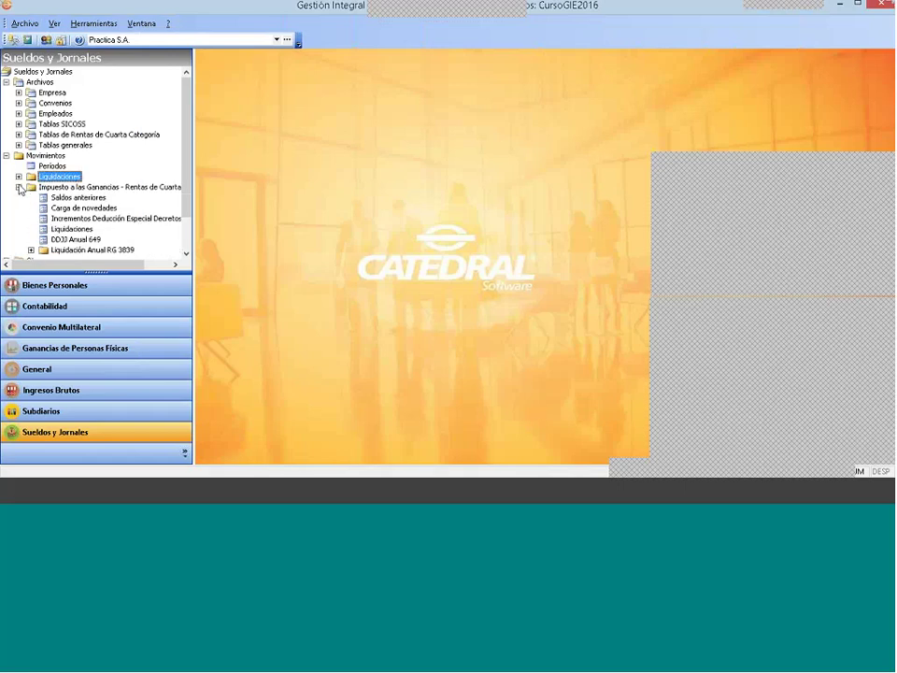
click(19, 187)
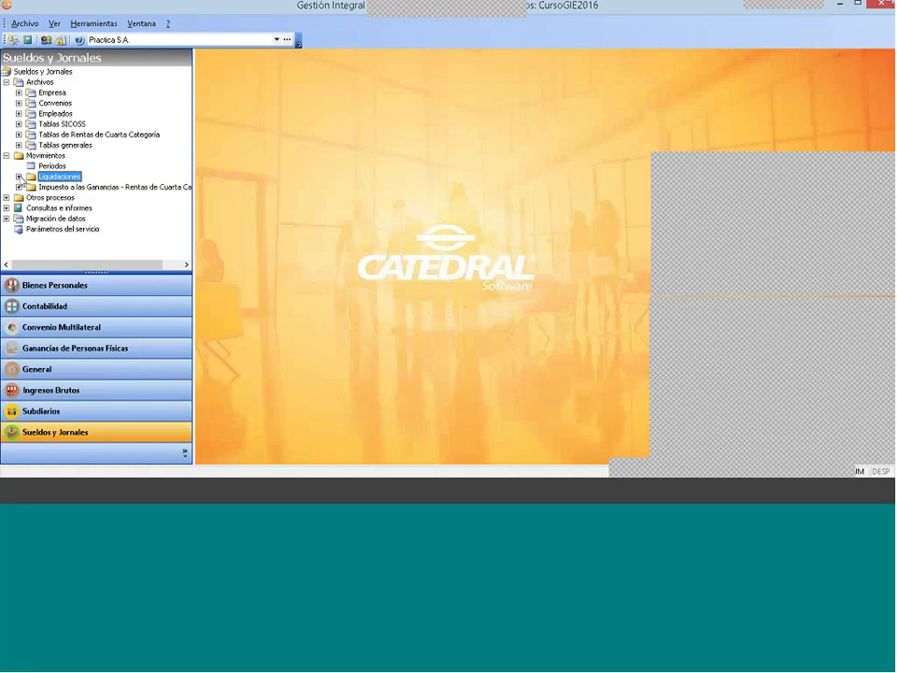
click(18, 176)
click(19, 177)
click(6, 198)
click(48, 198)
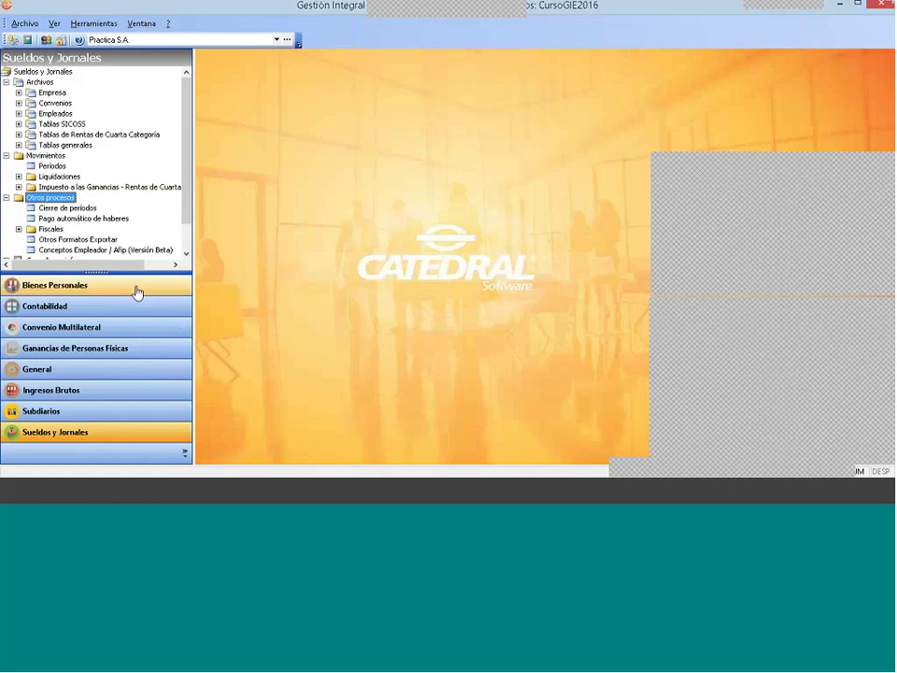
click(68, 208)
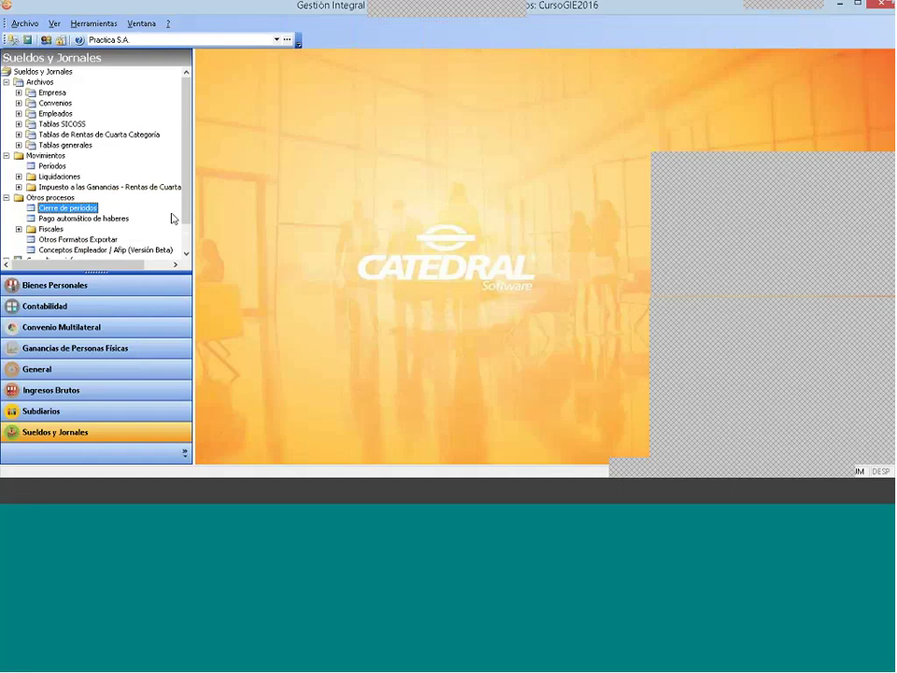
Step: Create a new period closure for 3 - 2017
right_click(392, 207)
click(411, 211)
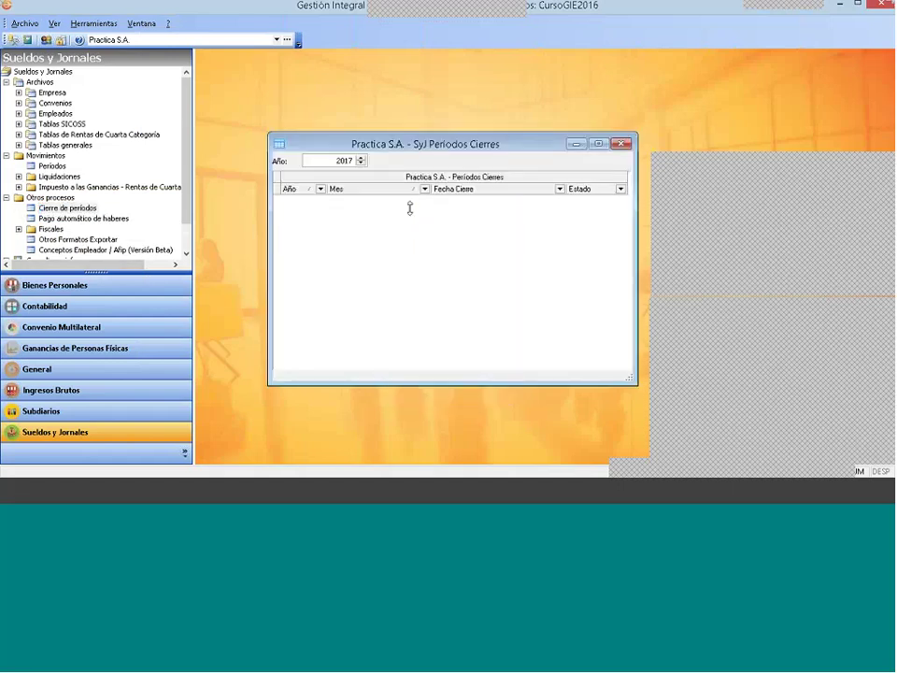
click(439, 246)
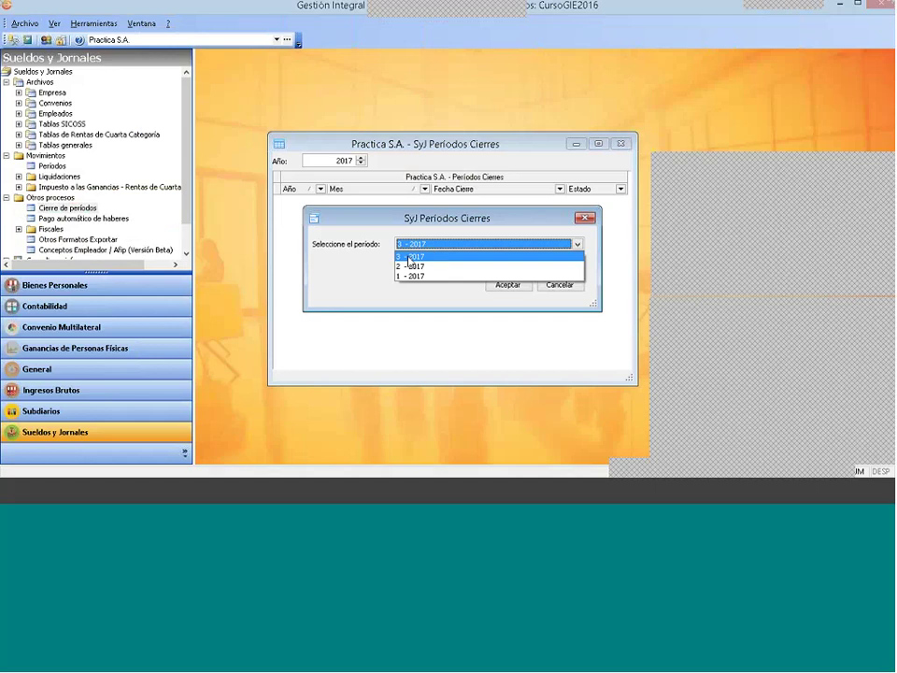
click(402, 257)
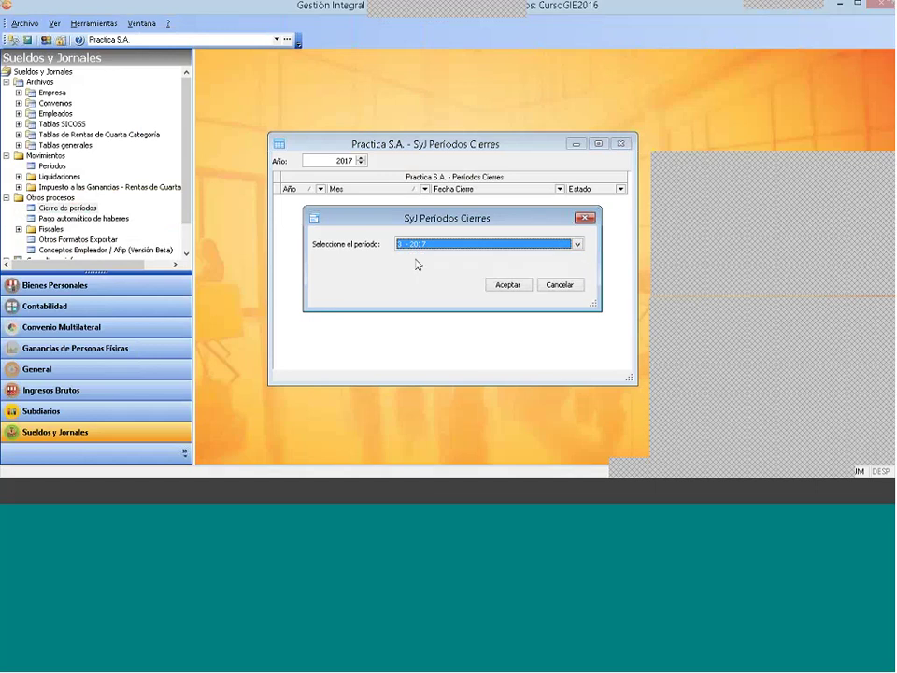
click(501, 285)
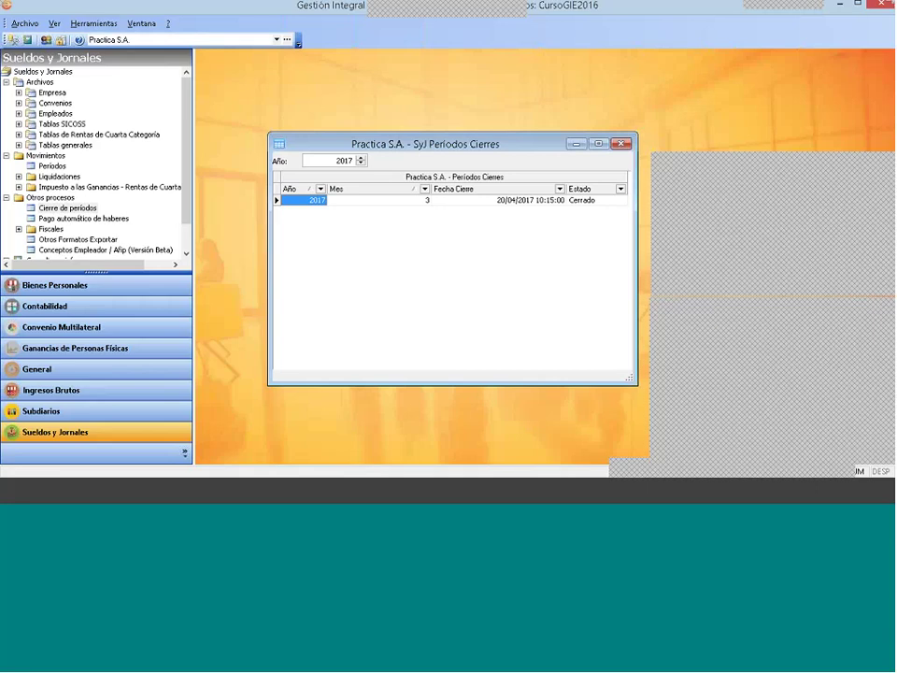
Step: Reopen the period closures list and check the 3 - 2017 closure's Cerrado status
key(Escape)
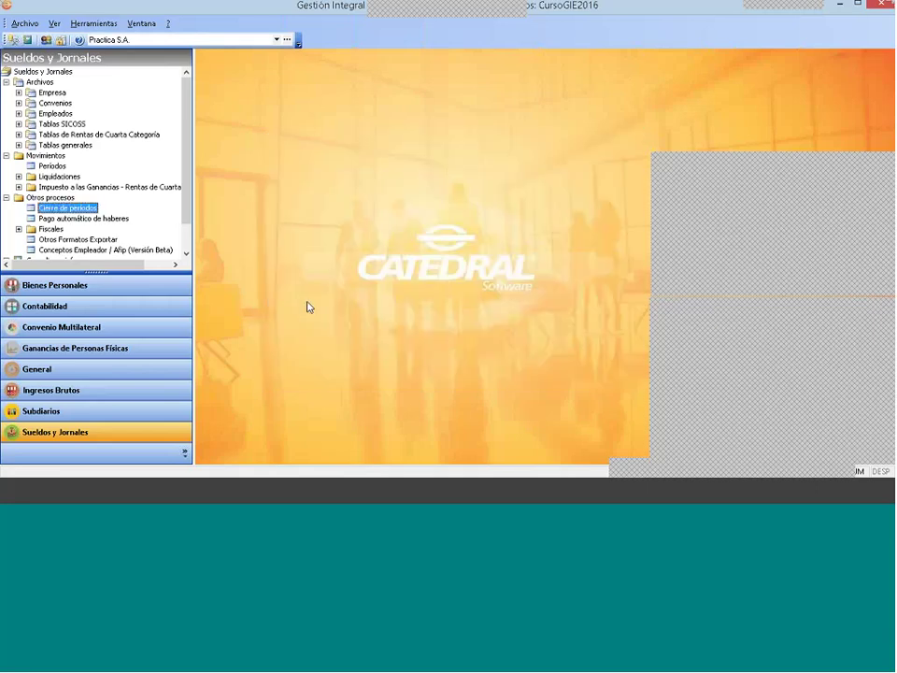
key(Up)
key(Down)
key(Return)
click(588, 203)
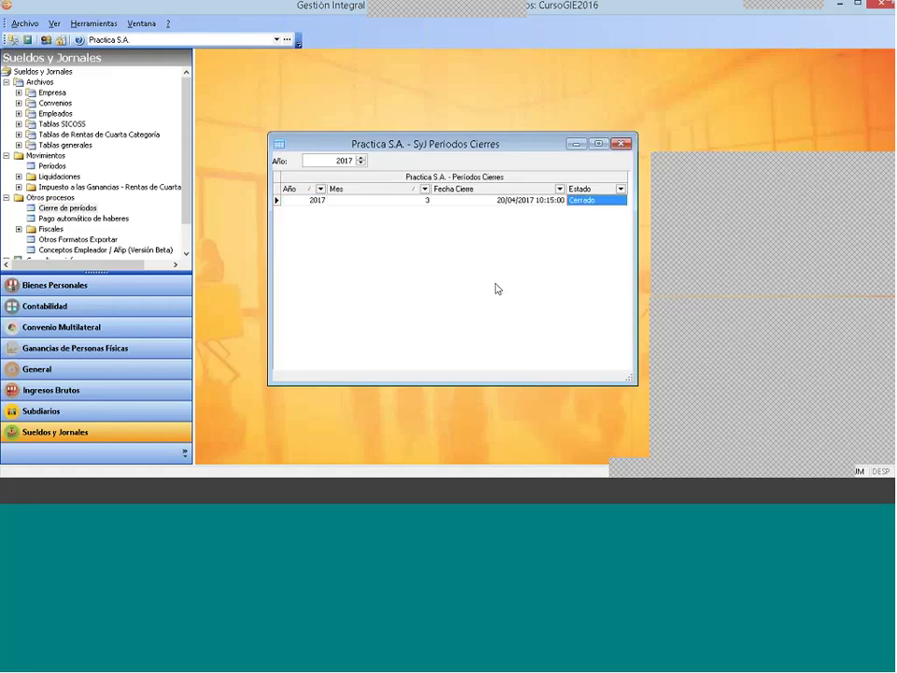
Step: Annul the existing March 2017 period closure
key(Left)
key(Left)
click(581, 203)
right_click(581, 203)
click(617, 239)
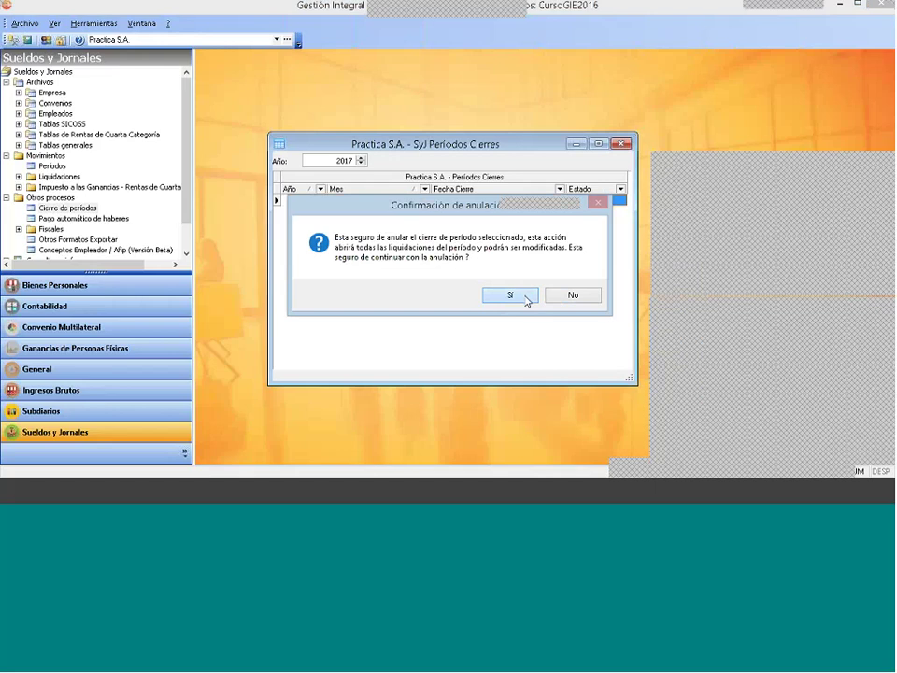
click(527, 301)
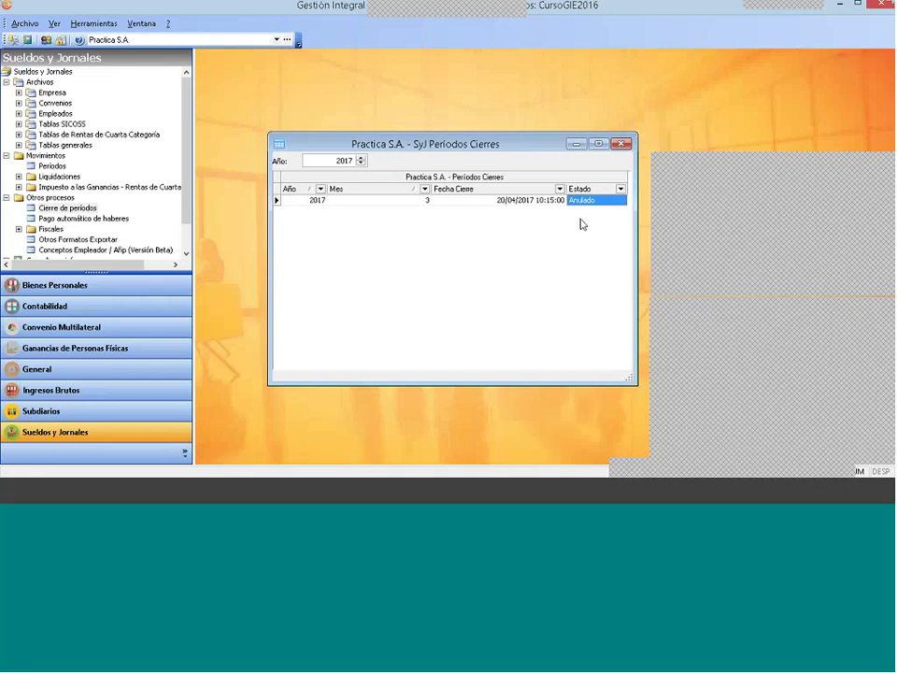
Step: Create a fresh closure for period 3 - 2017
click(536, 201)
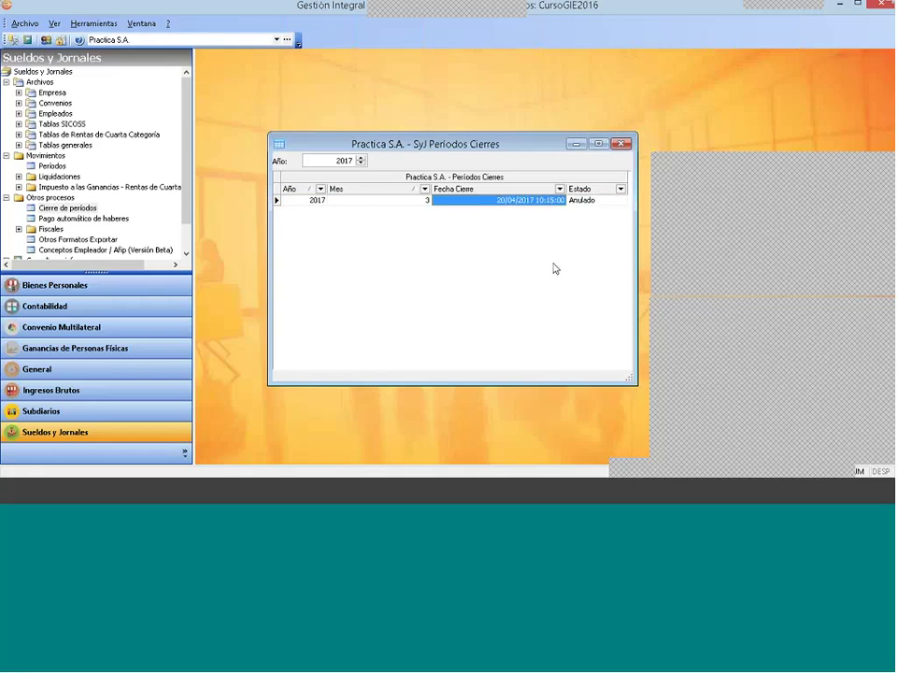
right_click(426, 219)
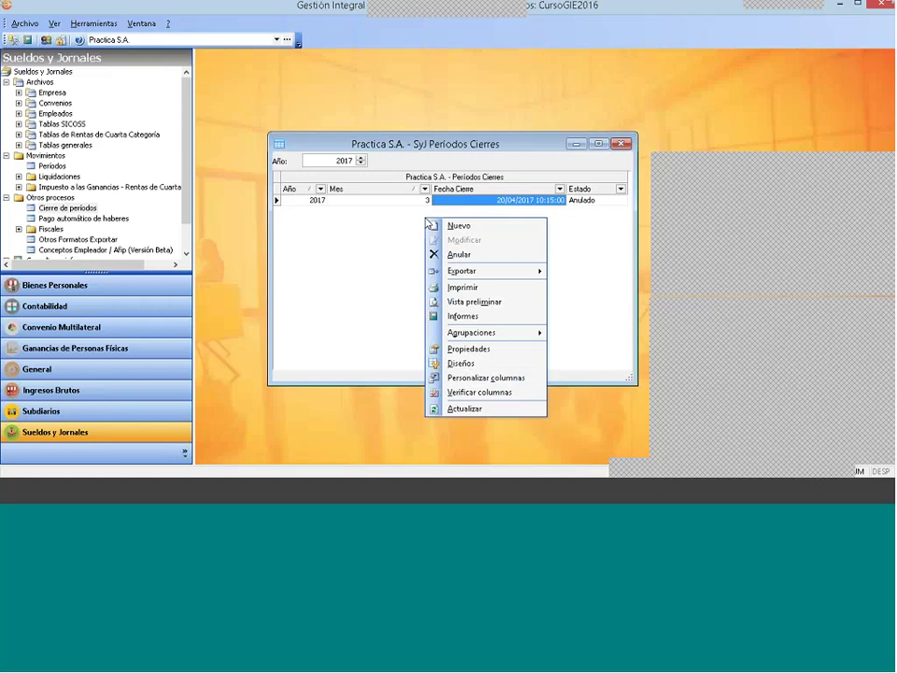
click(439, 226)
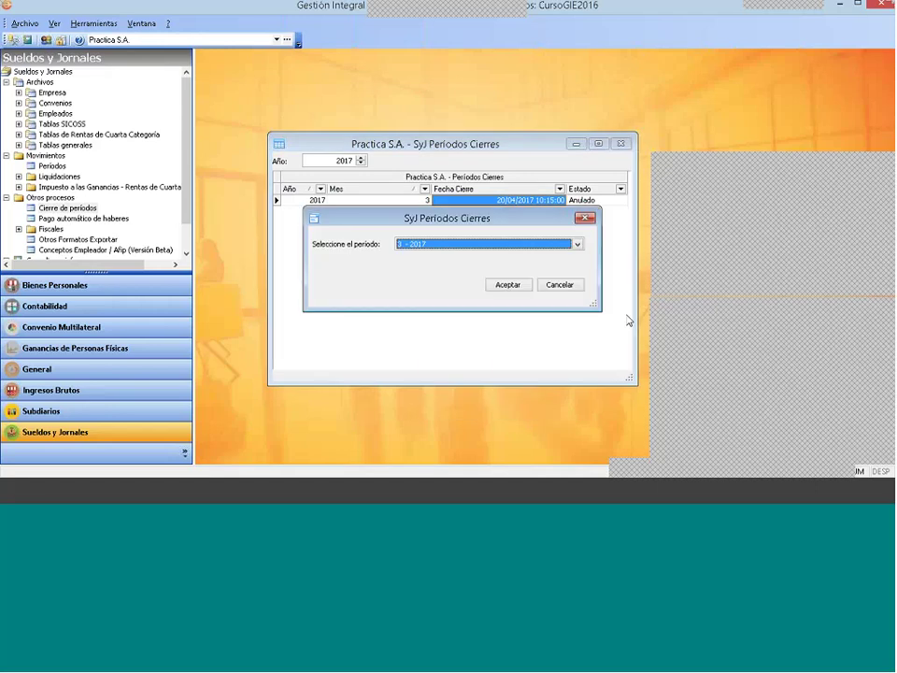
click(506, 284)
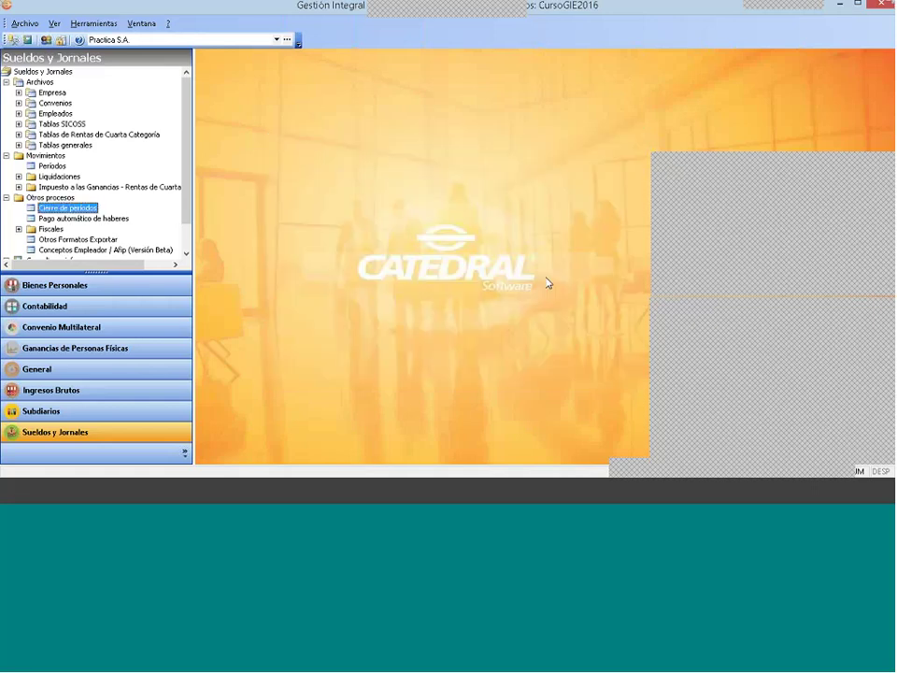
Step: Close the Períodos Cierres window and pick SI.CO.RE. under Otros procesos > Fiscales
key(Escape)
click(7, 156)
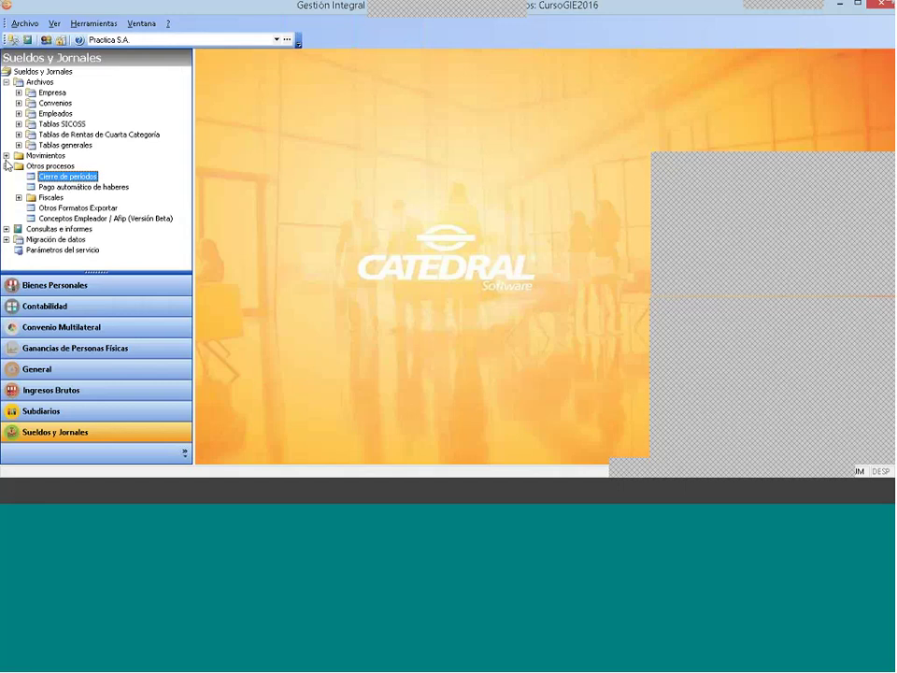
click(7, 165)
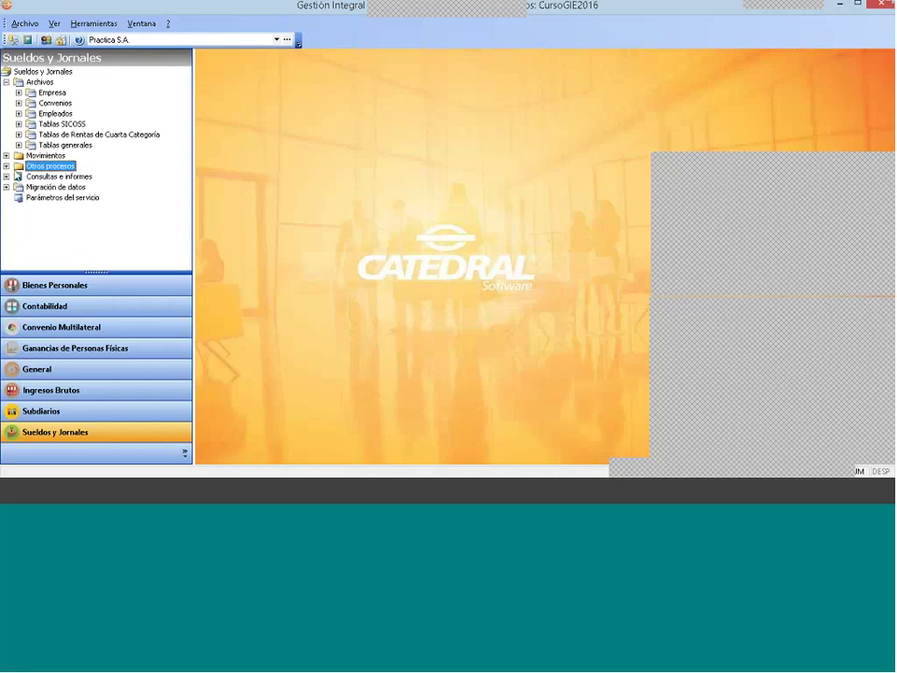
click(7, 167)
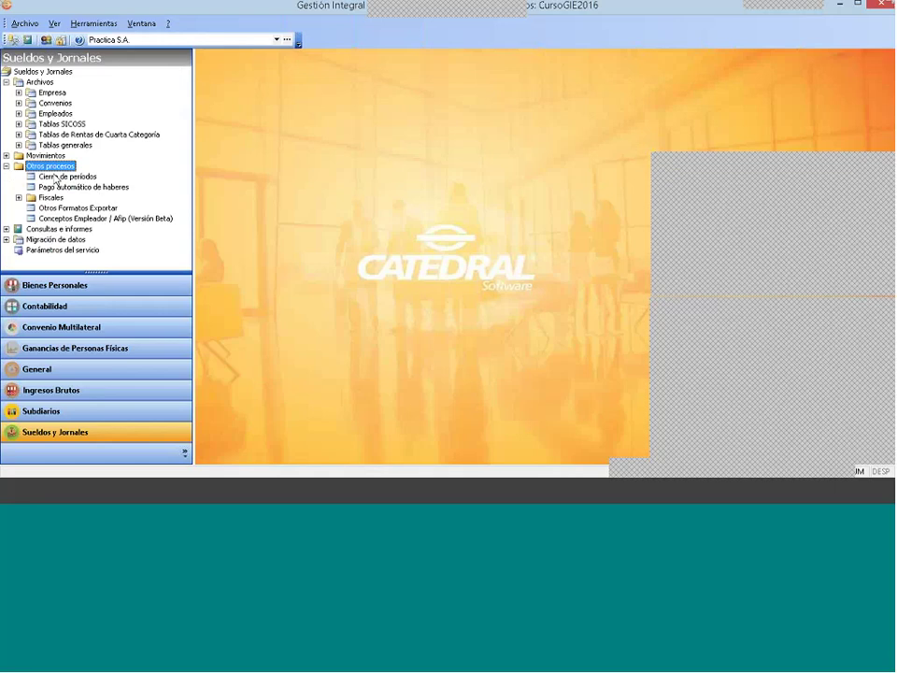
key(Down)
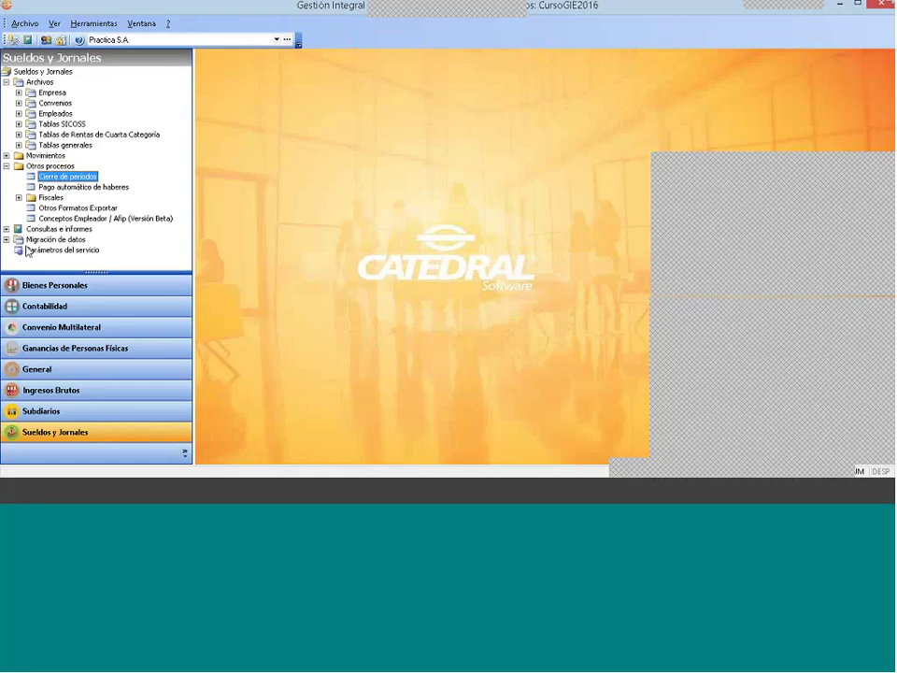
key(Down)
key(Down)
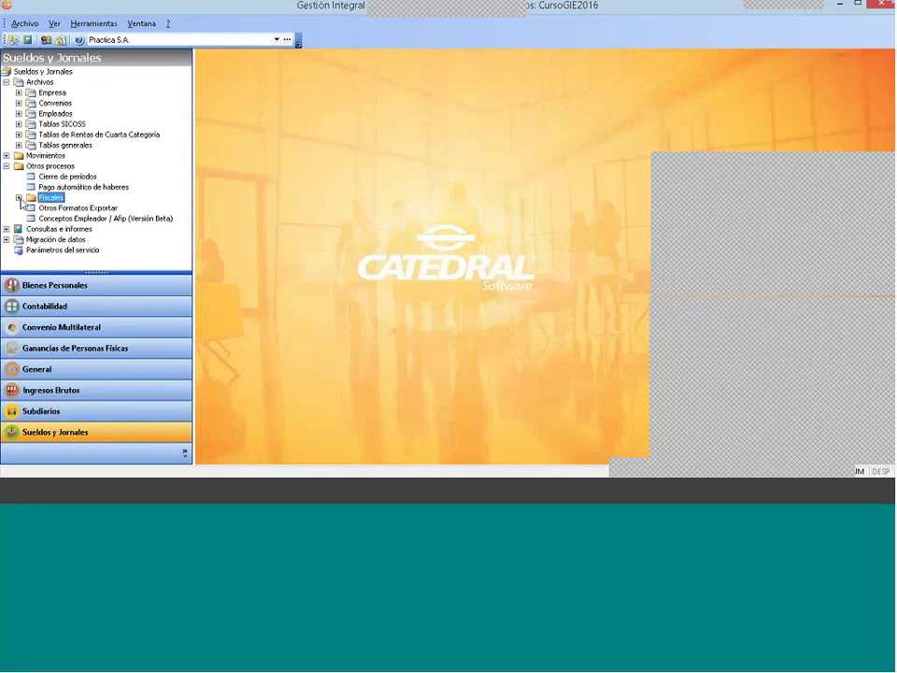
click(19, 197)
click(67, 218)
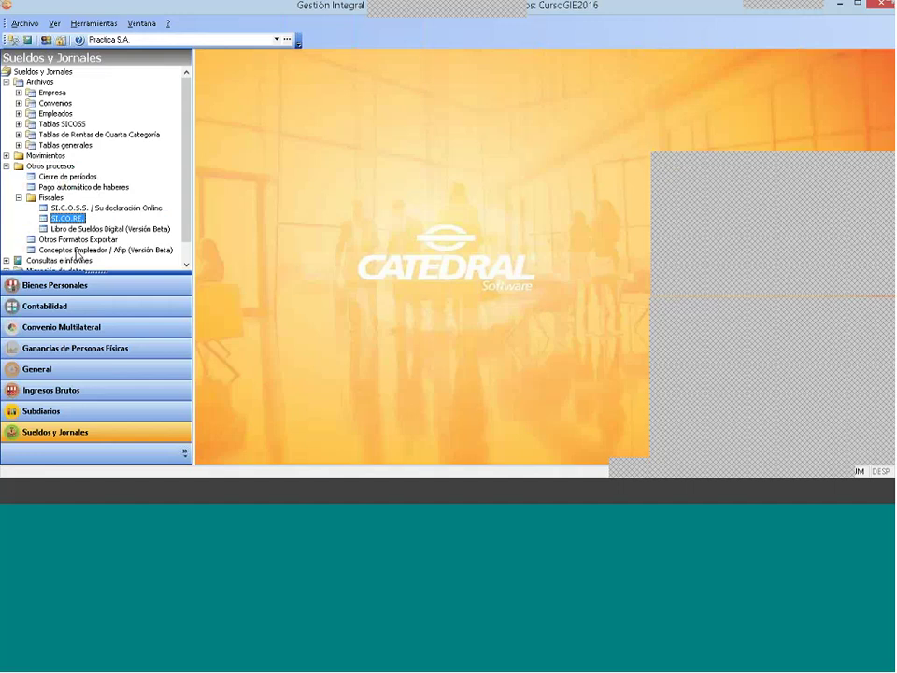
Step: Open the SI.CO.RE. export and keep period 3 - 2017
double_click(73, 219)
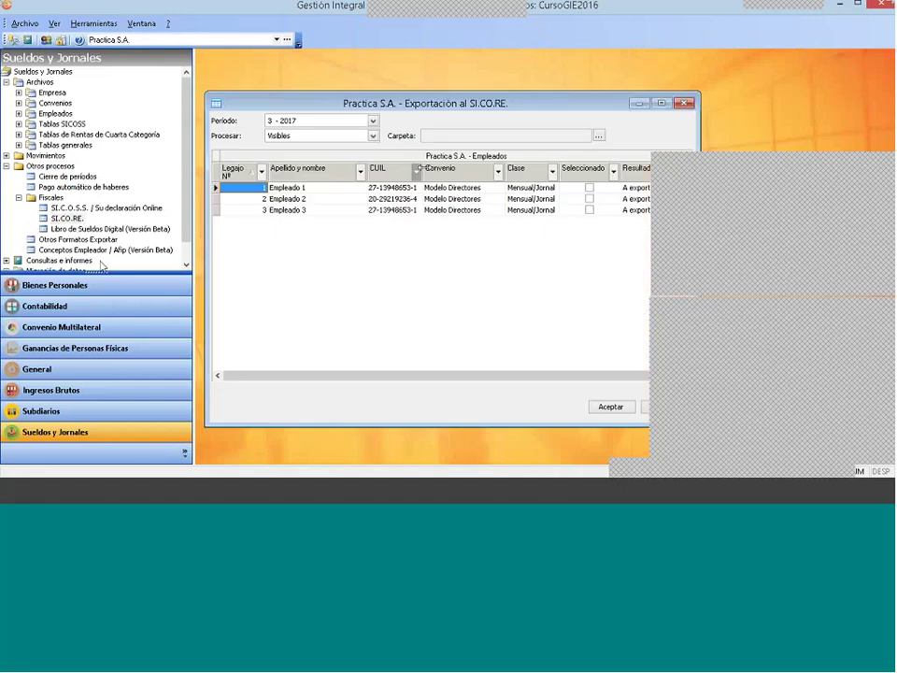
click(311, 122)
click(314, 133)
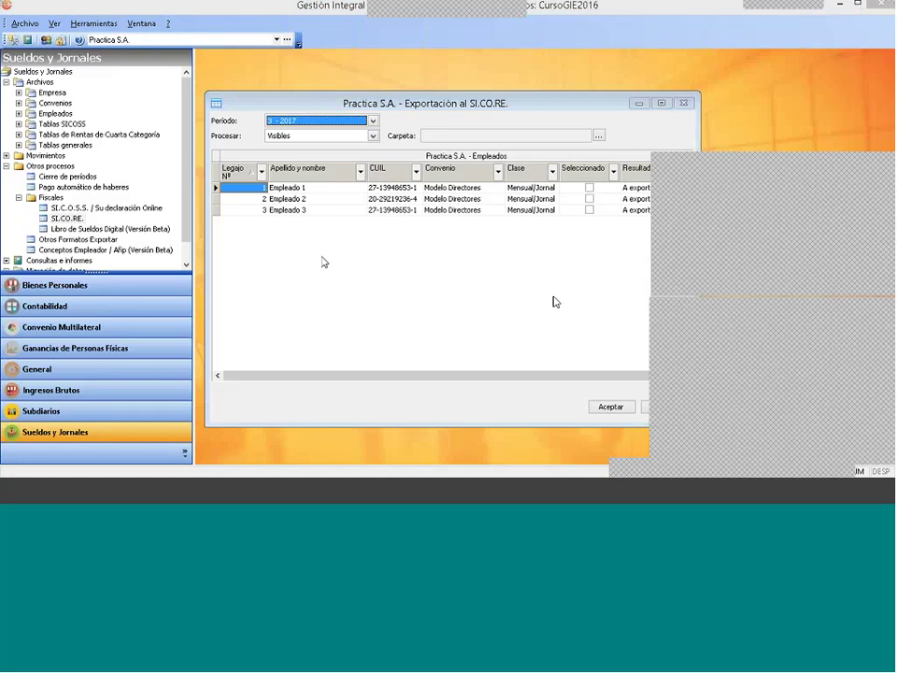
Step: Clear the employees' export ticks, including Empleado 3, and move the export window left
click(418, 258)
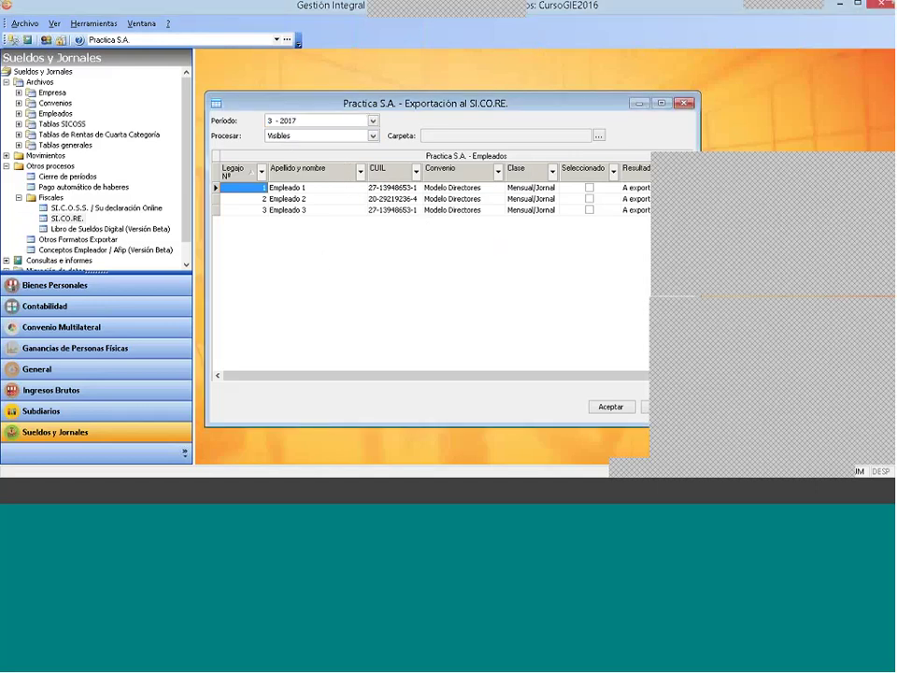
click(590, 187)
click(590, 209)
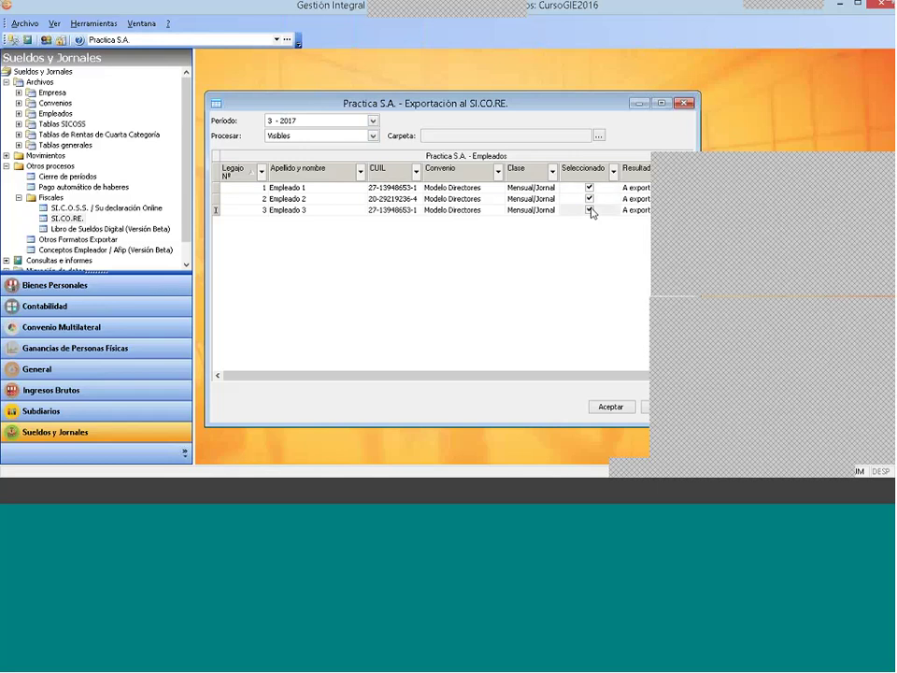
click(589, 209)
drag(587, 109, 511, 95)
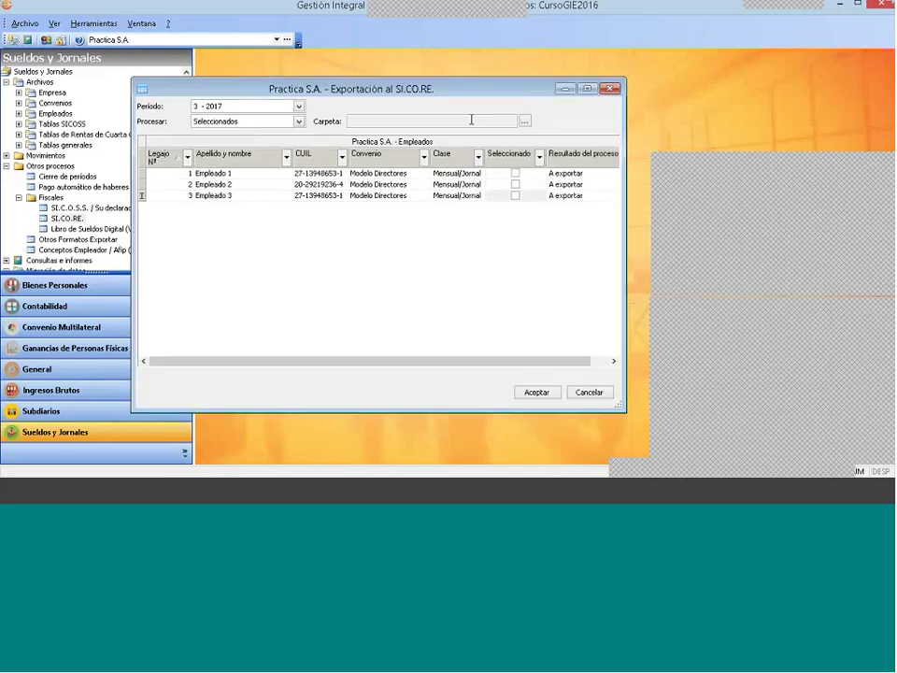
Step: Set the export destination folder to the desktop, c:\users\desarrollo\desktop\
click(524, 124)
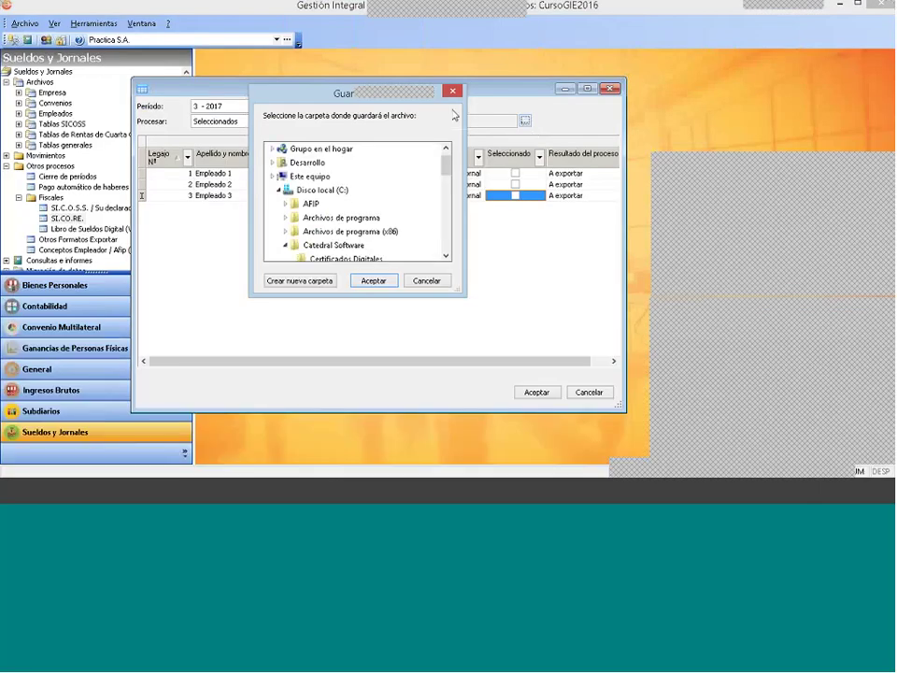
click(297, 149)
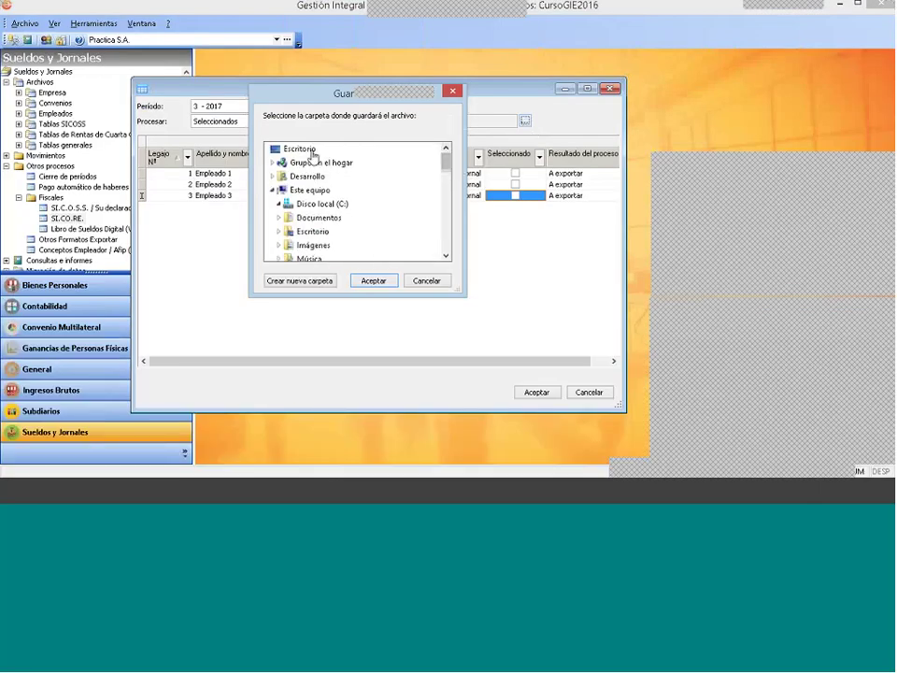
click(374, 280)
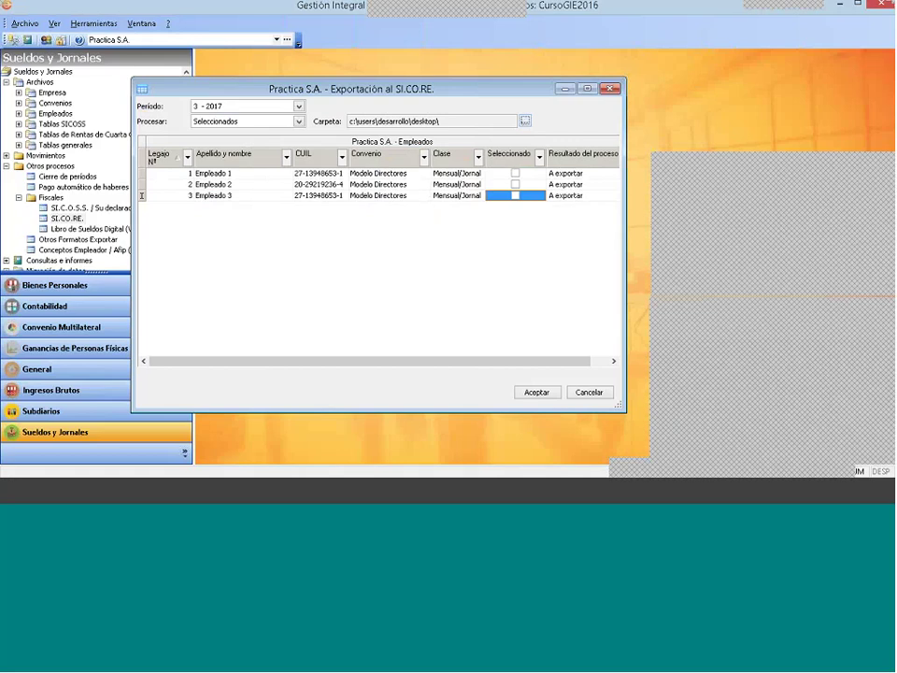
Step: Run the 3 - 2017 SICORE export for Visibles employees and confirm each row reads Exportado
click(239, 123)
click(217, 142)
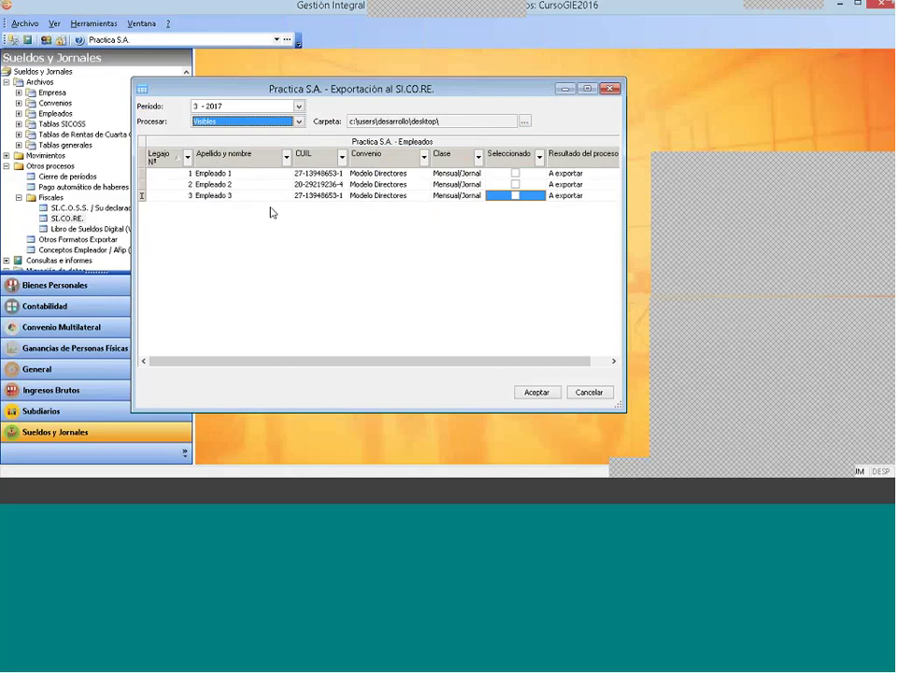
click(542, 393)
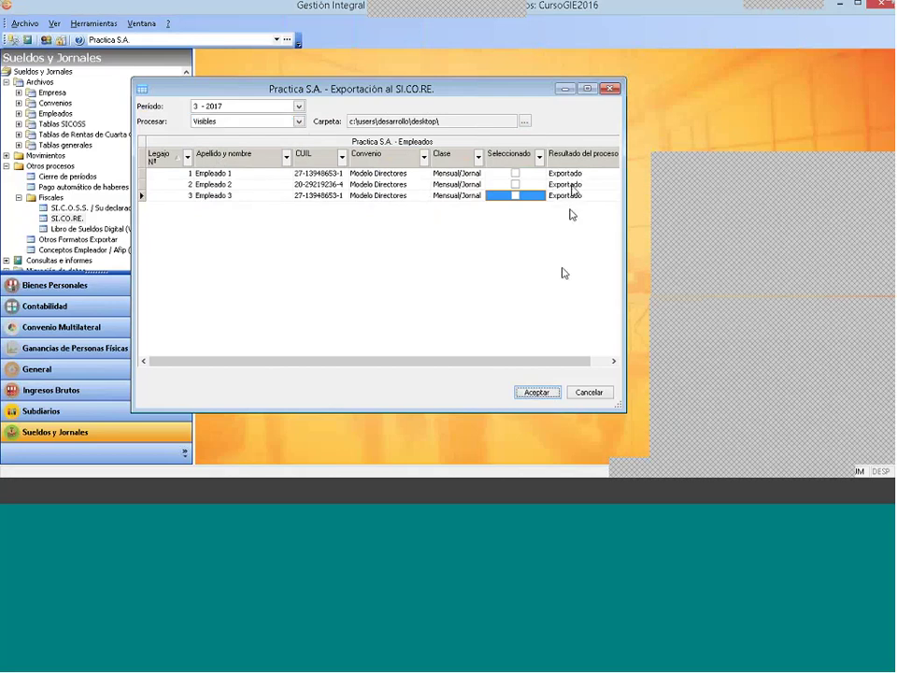
click(575, 174)
click(566, 196)
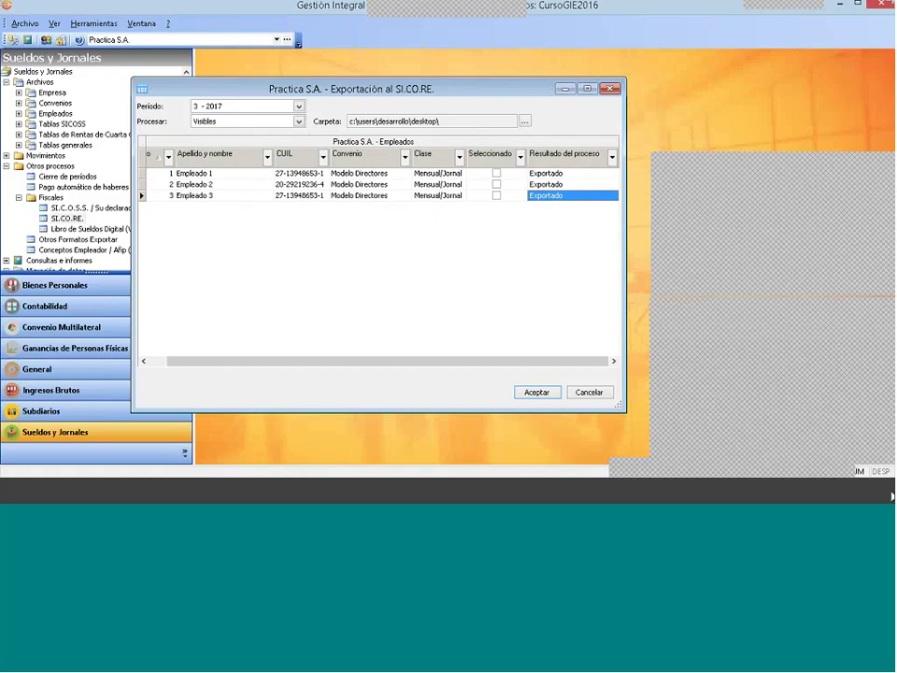
click(550, 498)
drag(236, 361, 174, 359)
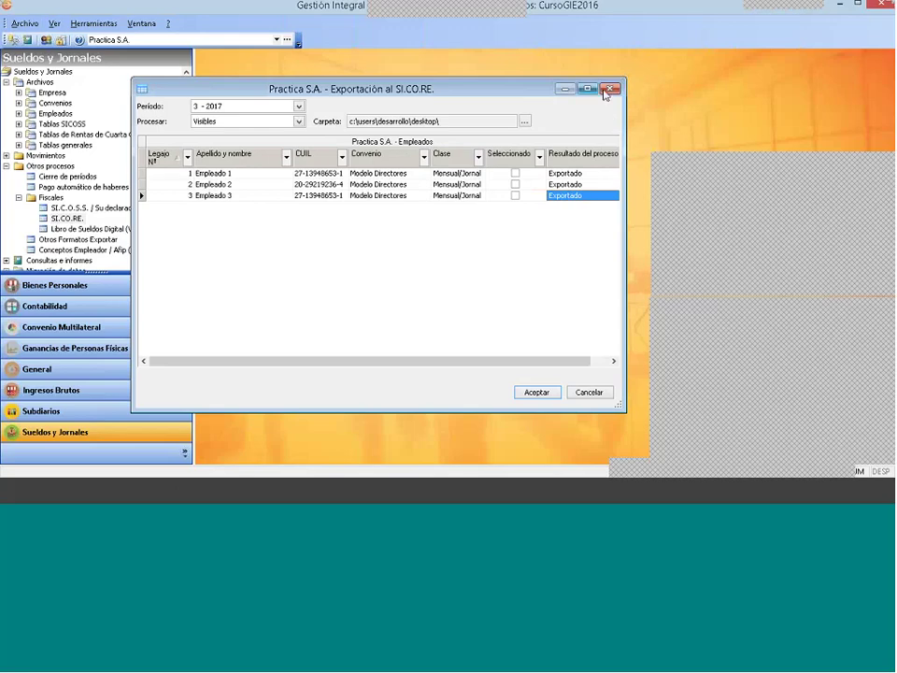
Step: Close the SICORE export and open DDJJ Anual 649 under Impuesto a las Ganancias > Liquidación Anual RG 3839
click(608, 89)
click(6, 166)
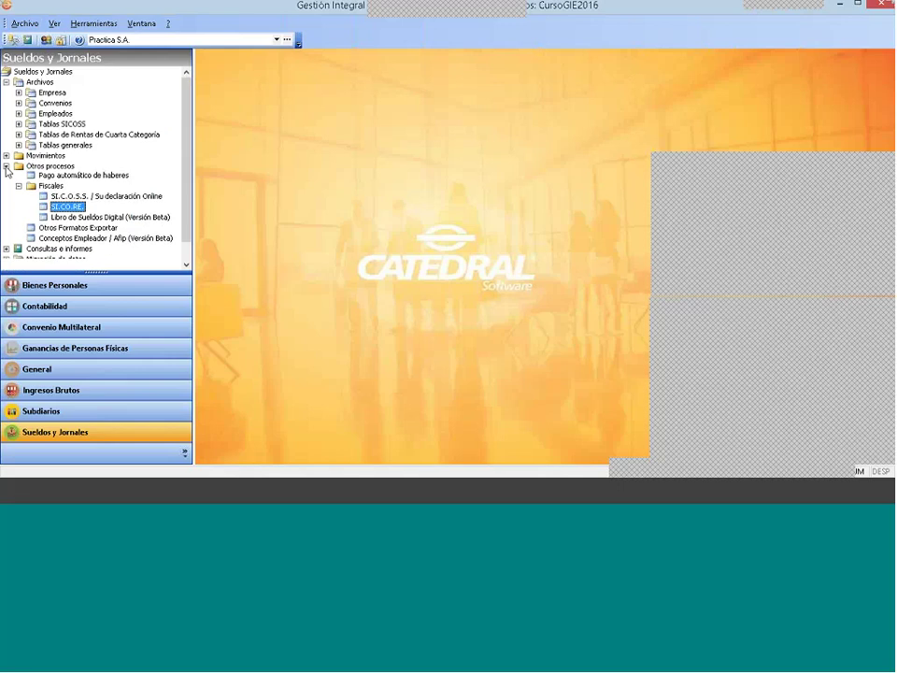
click(6, 155)
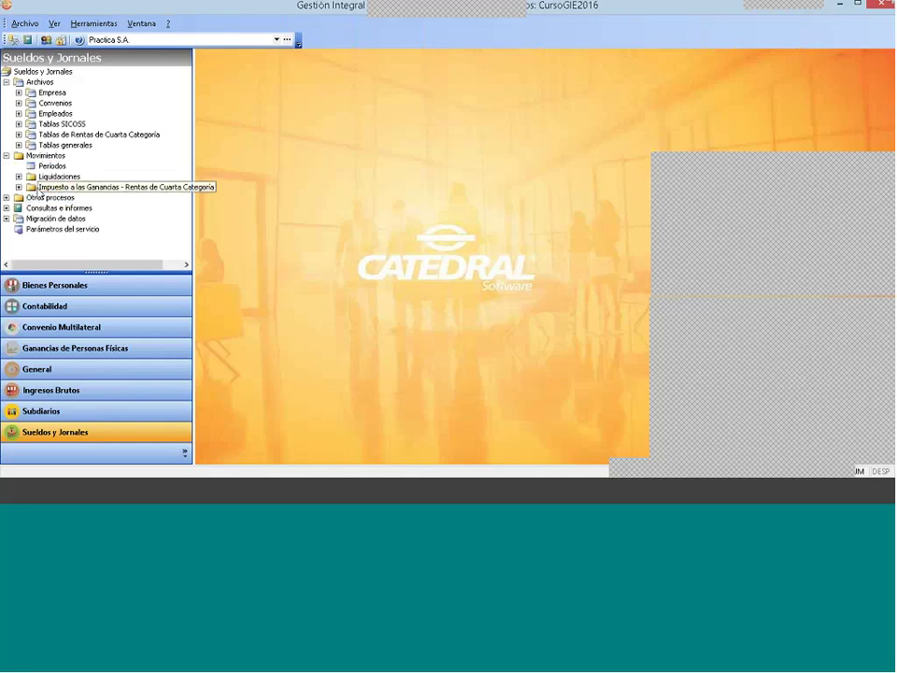
double_click(67, 187)
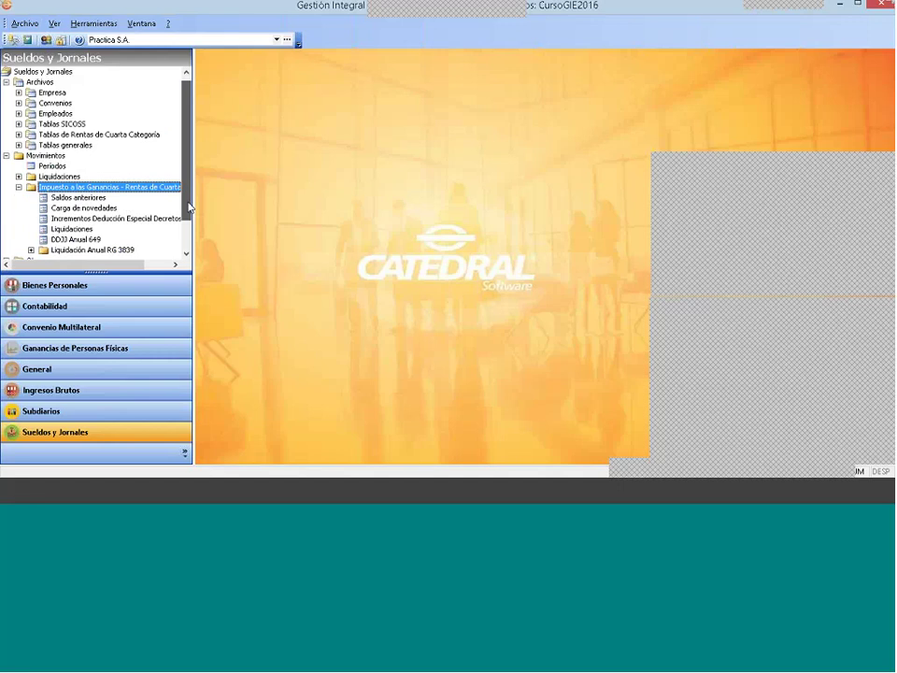
drag(187, 202, 187, 226)
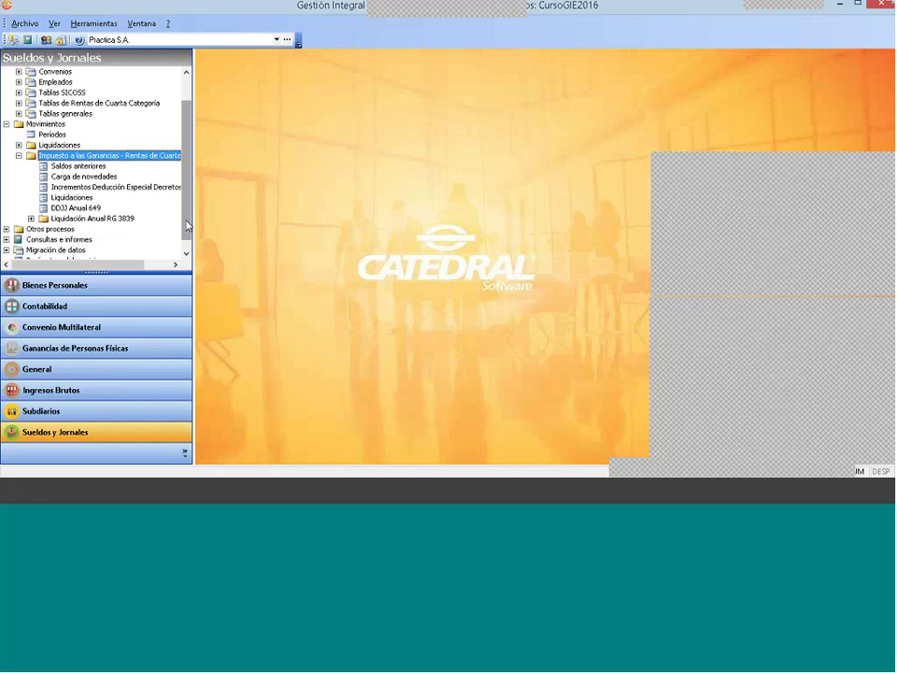
double_click(128, 218)
click(75, 207)
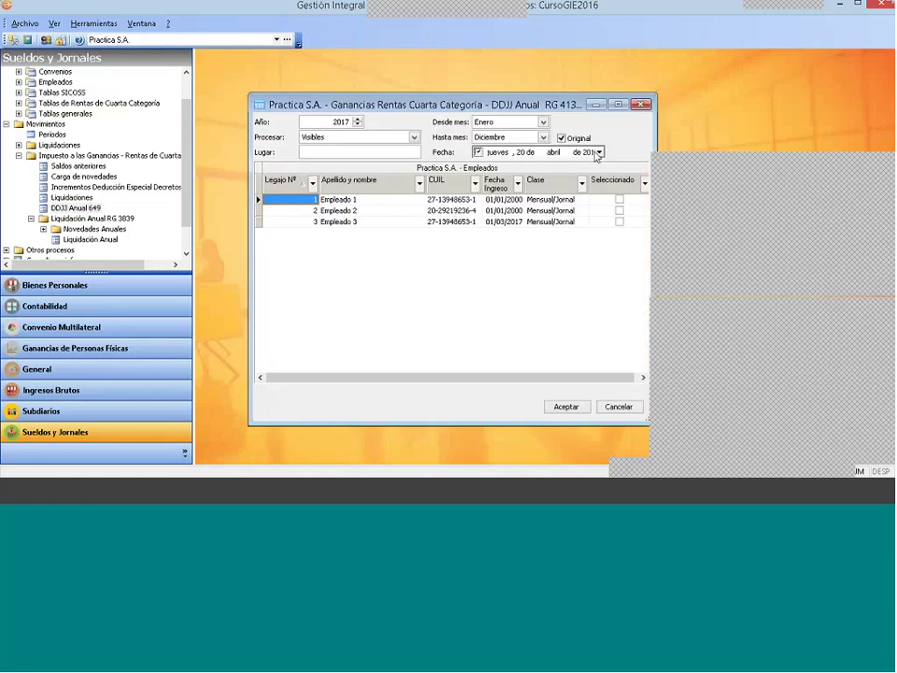
Step: Keep the declaration year at 2017 and set the Procesar employee option
click(357, 125)
click(357, 120)
click(312, 138)
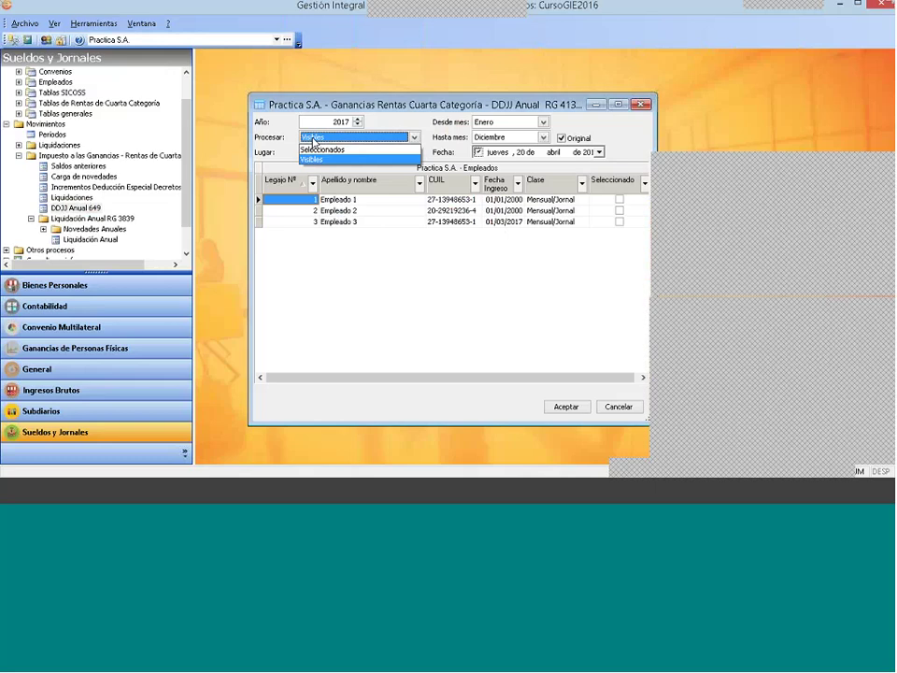
click(320, 142)
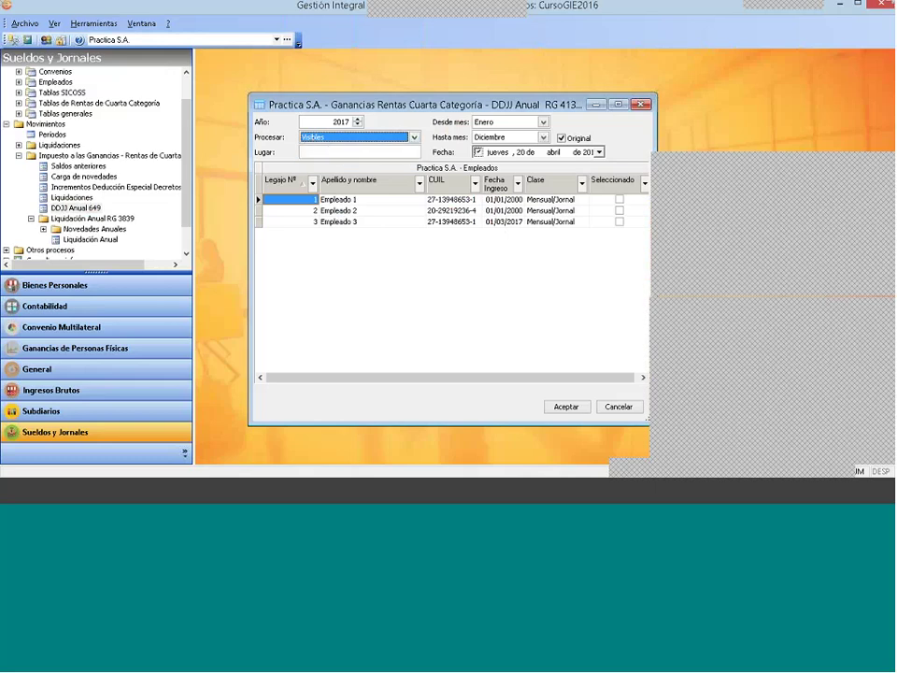
Step: Tick only Empleado 1 and generate the declaration to bring up Destino de impresión
click(618, 199)
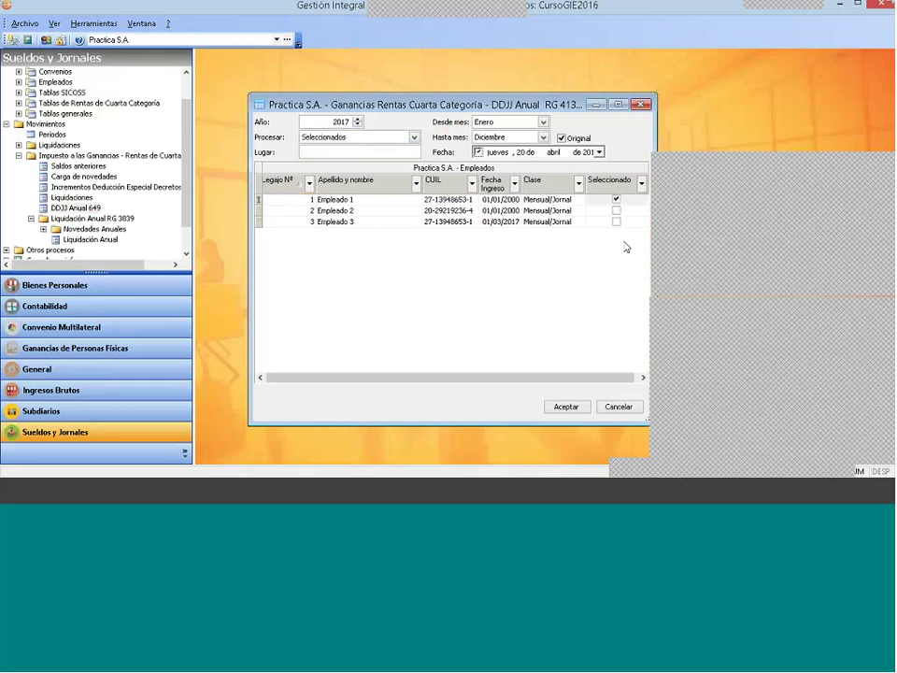
click(616, 200)
click(615, 201)
click(553, 151)
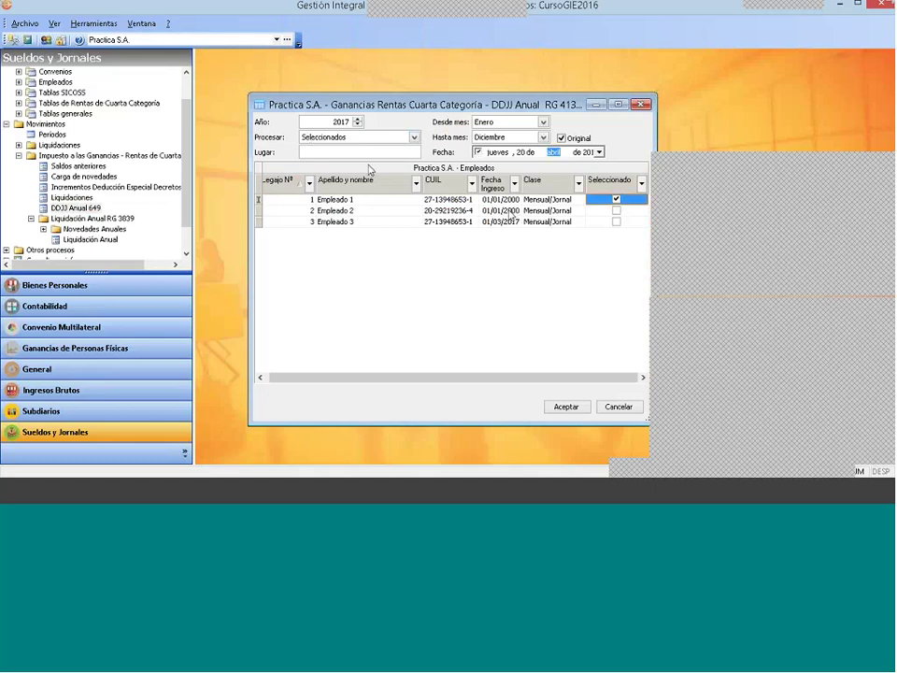
key(Tab)
click(570, 409)
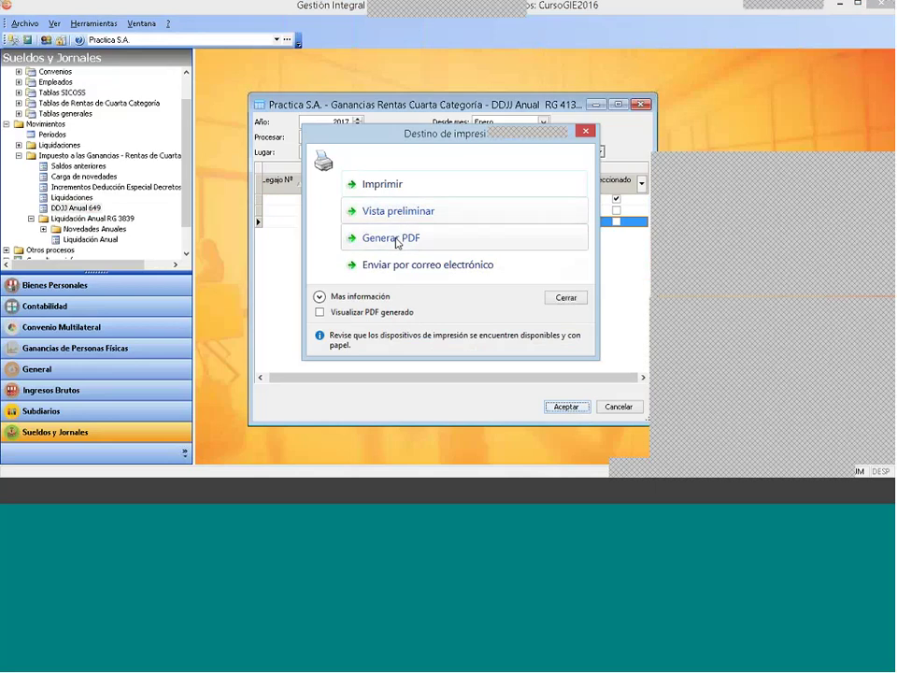
Step: Preview the F.649 front page full screen, showing tax determined 6967,79, then close it
click(396, 210)
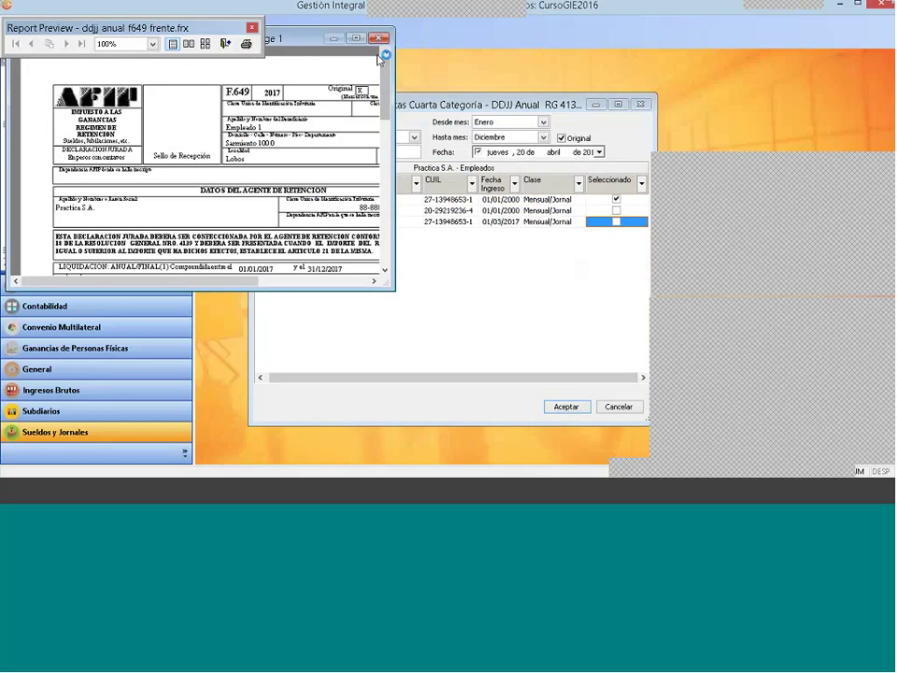
drag(386, 82, 391, 131)
click(355, 38)
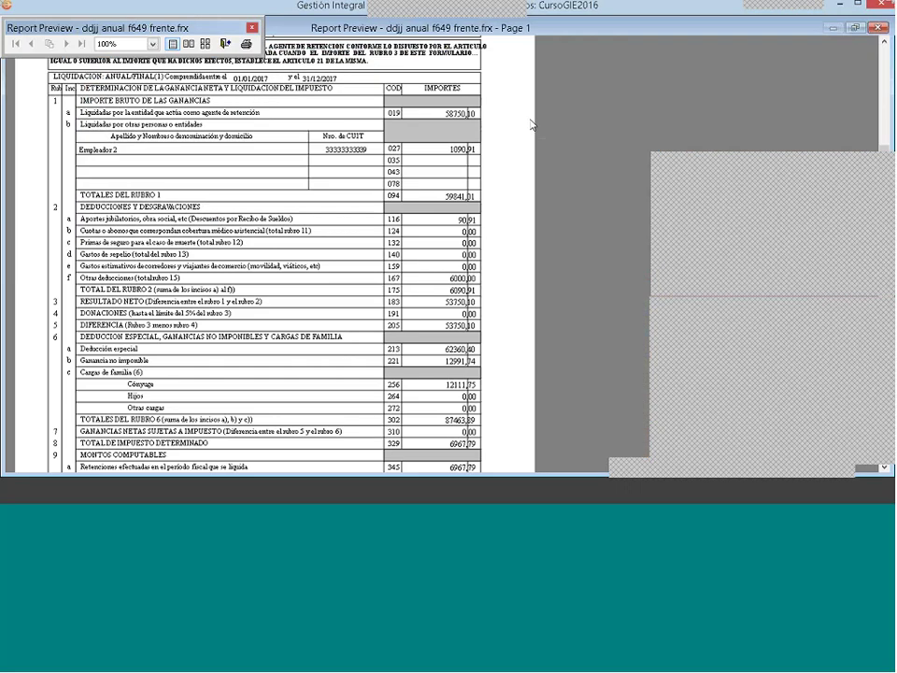
scroll(230, 91, up, 1)
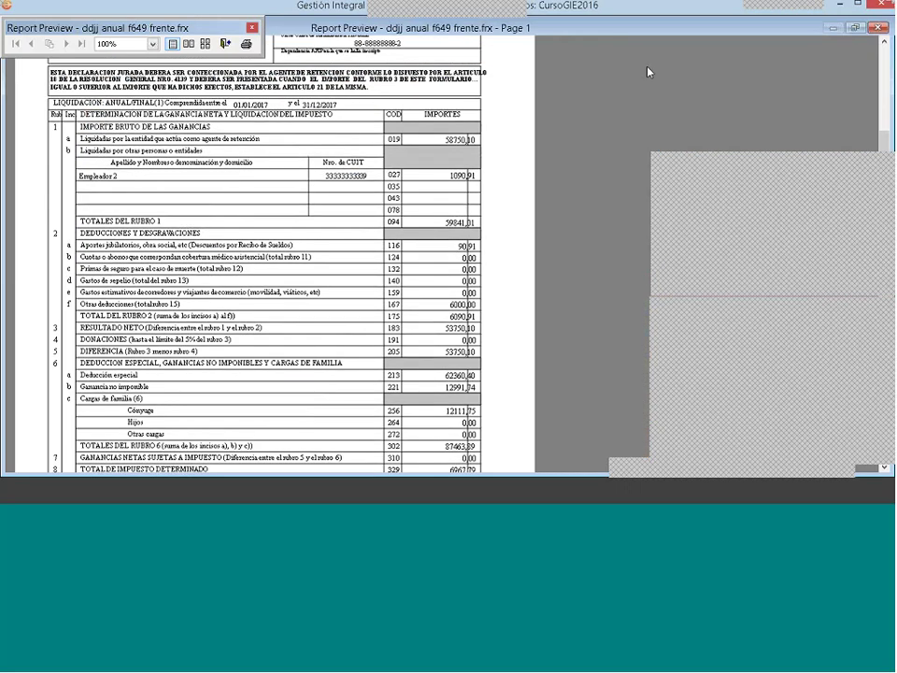
scroll(646, 76, up, 3)
scroll(646, 75, up, 2)
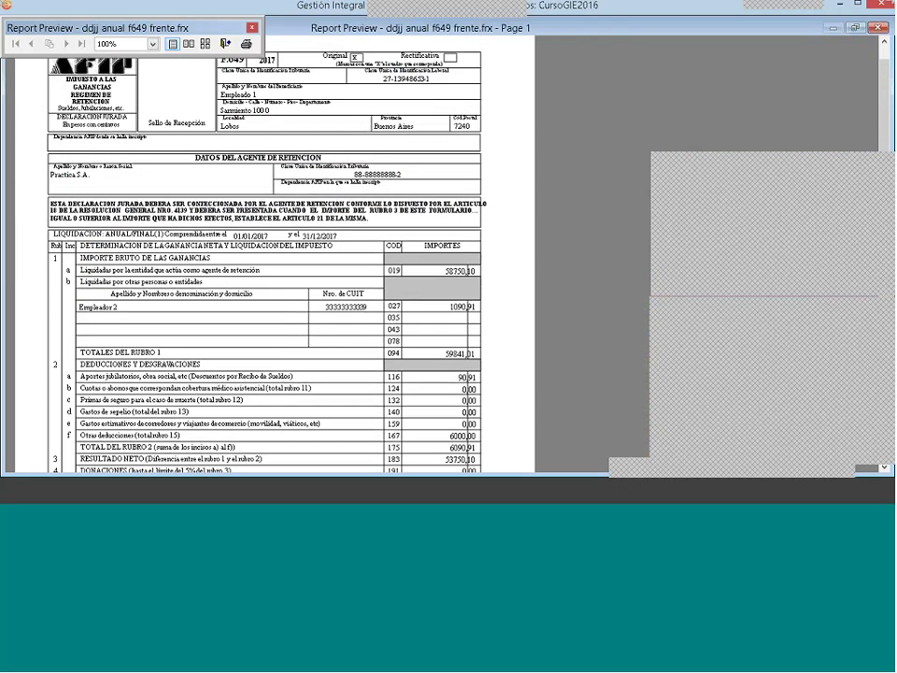
key(Escape)
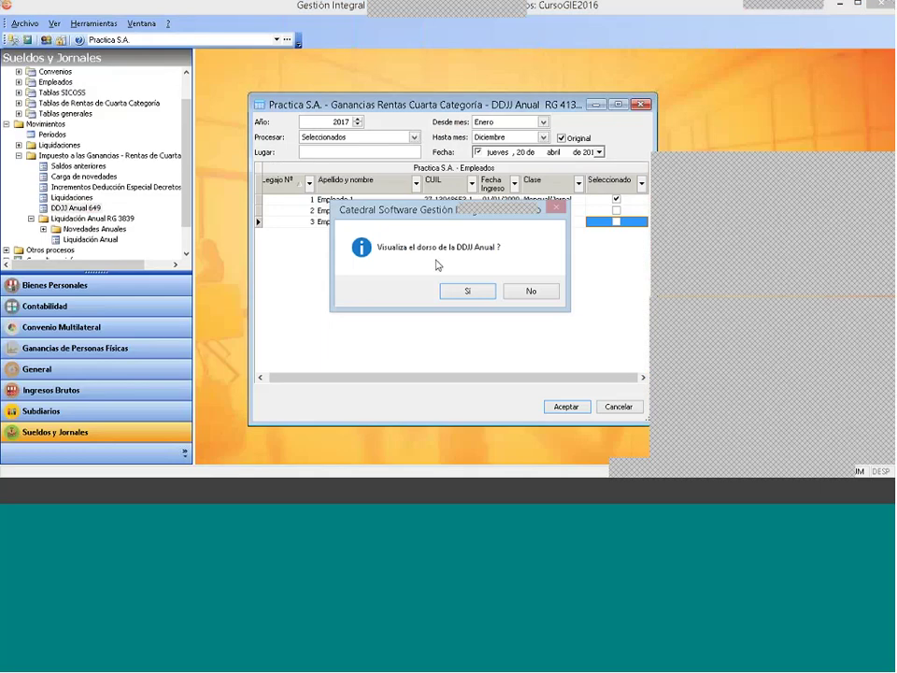
Step: View the back page with Servicio Doméstico deductions of 6000,00, then close preview and output dialog
click(468, 292)
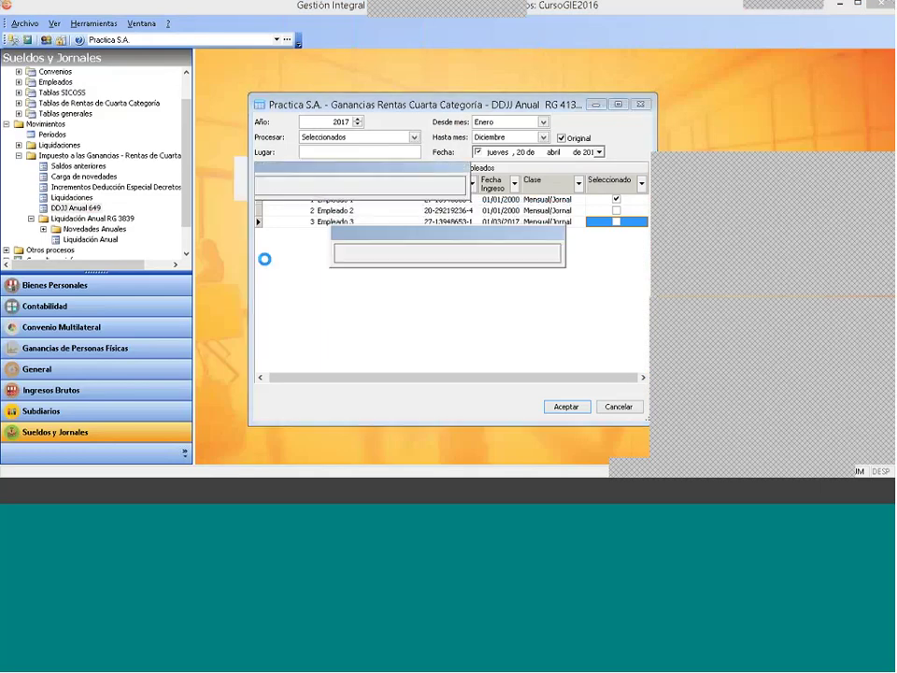
click(355, 39)
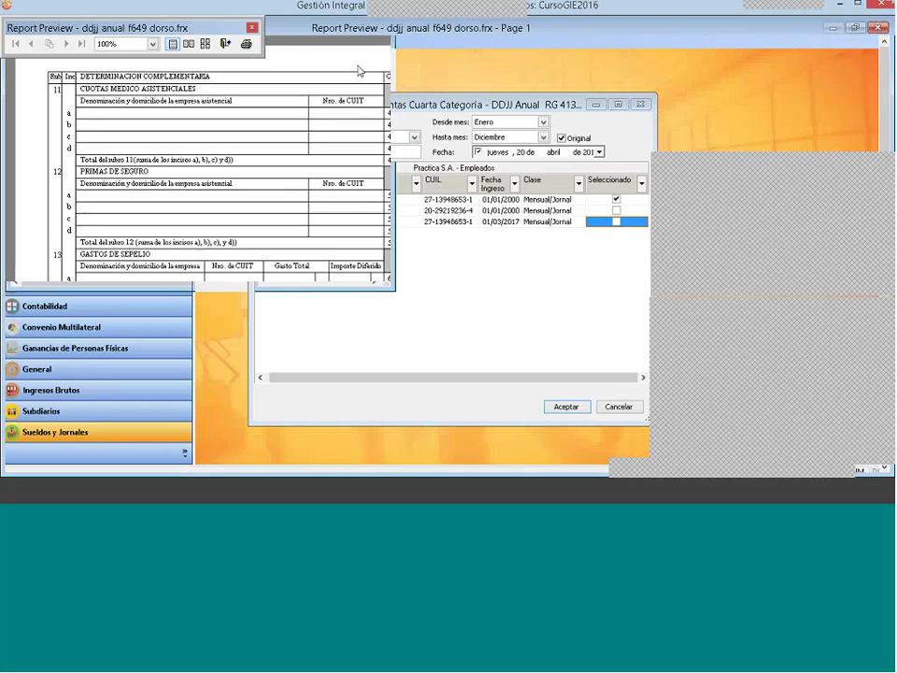
click(879, 28)
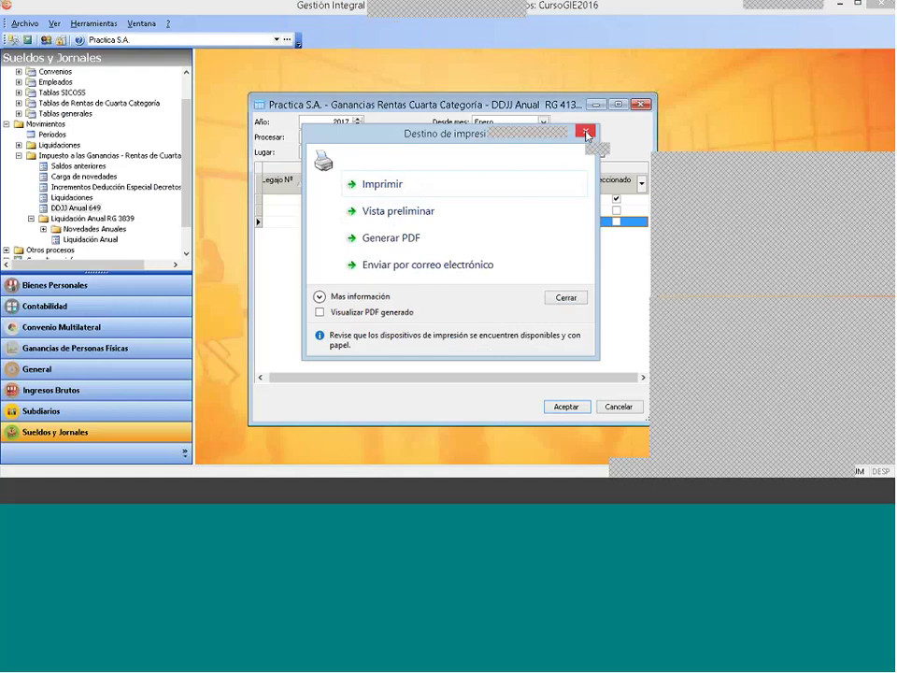
click(585, 135)
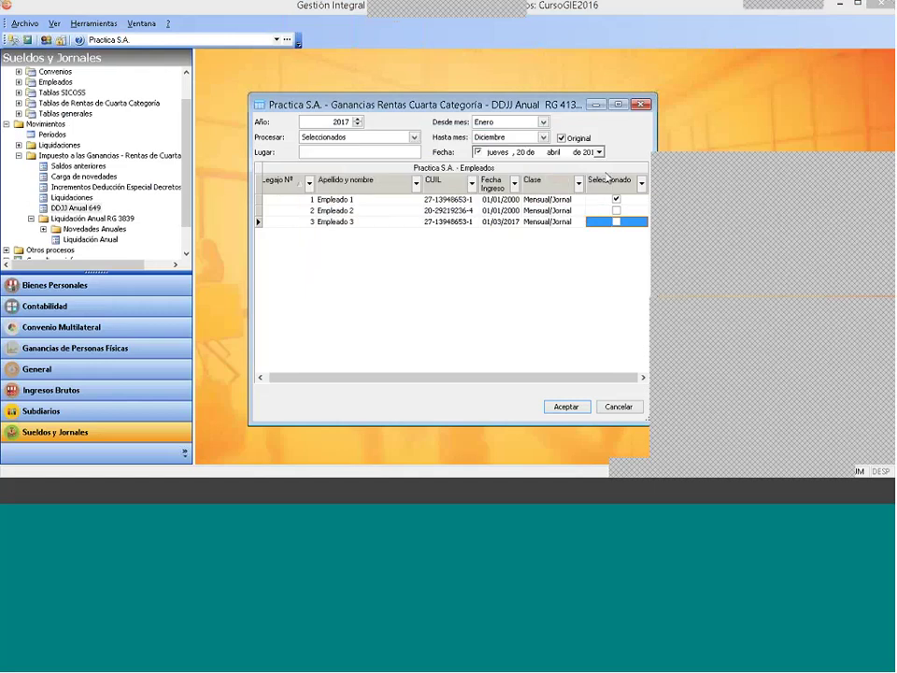
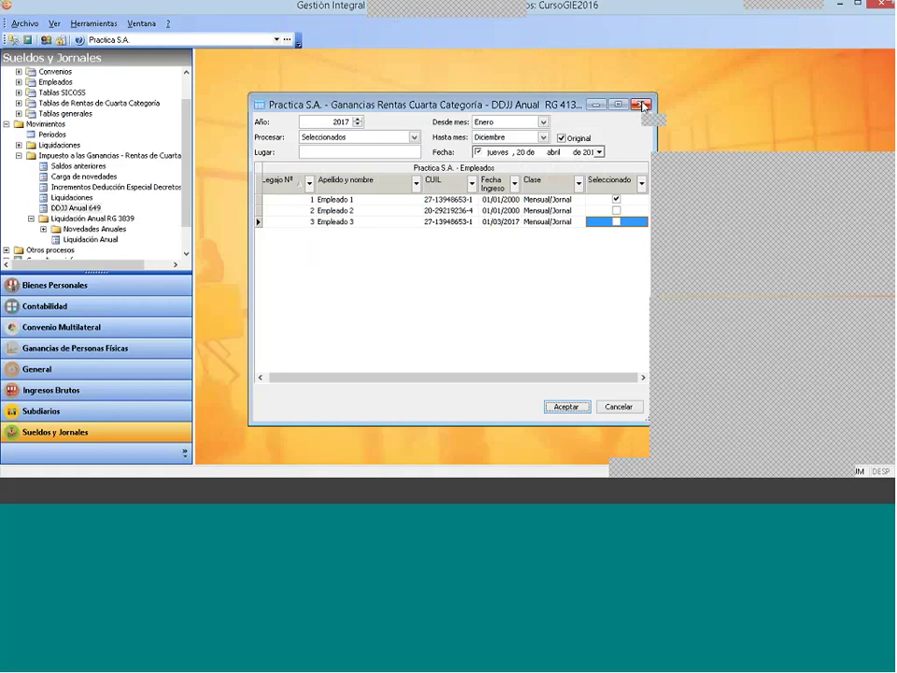
Step: Close the DDJJ Anual window and return to the Movimientos branch of the tree
click(642, 105)
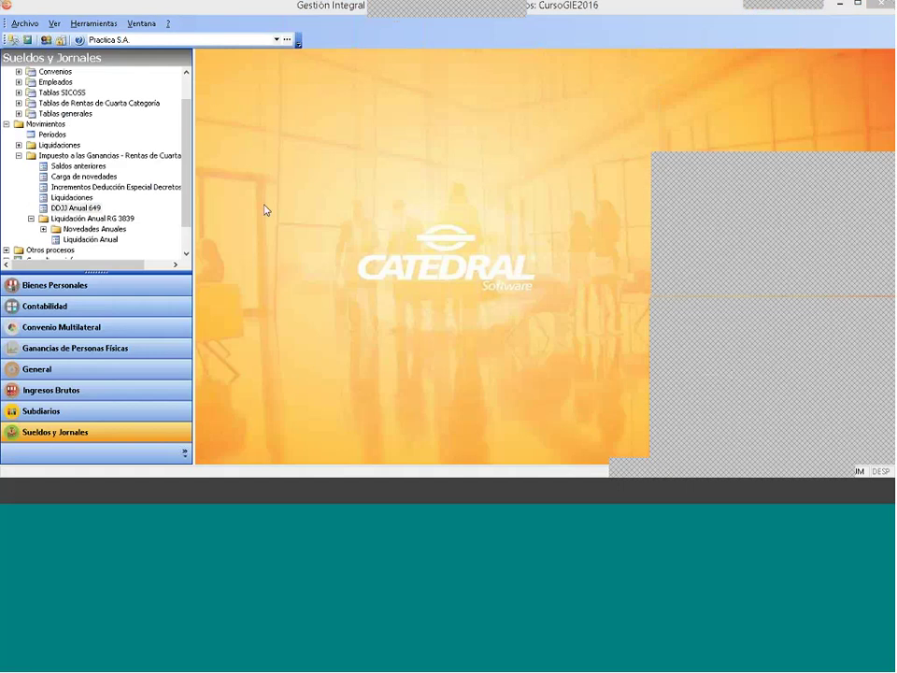
click(75, 207)
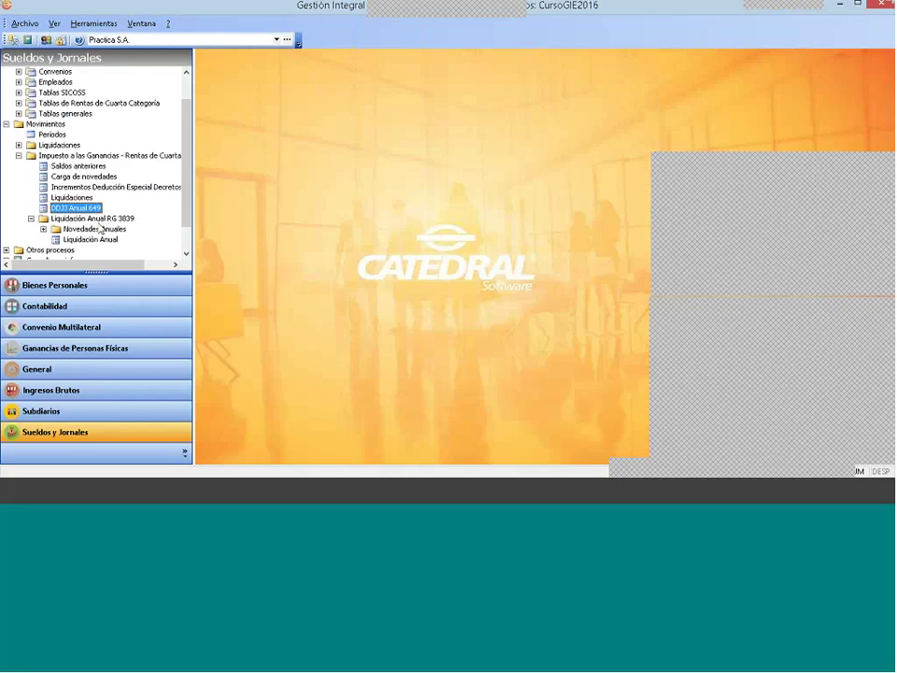
key(Down)
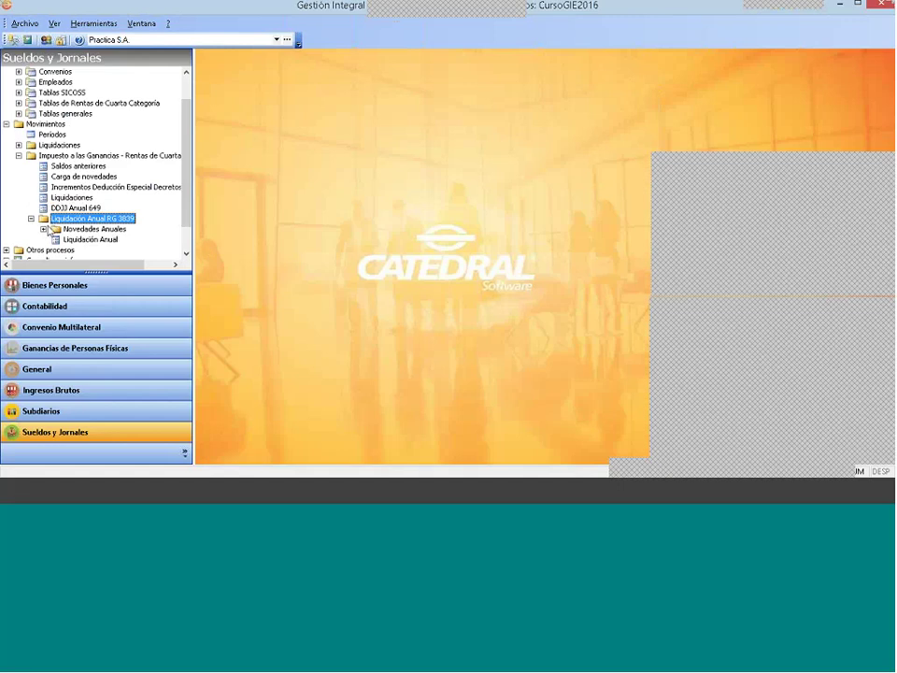
click(19, 124)
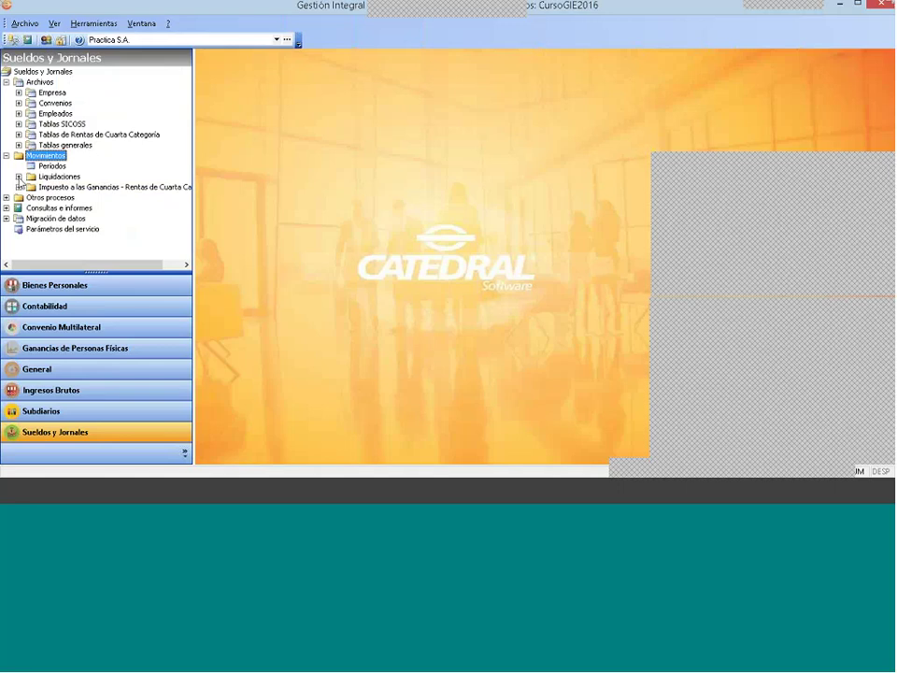
click(59, 176)
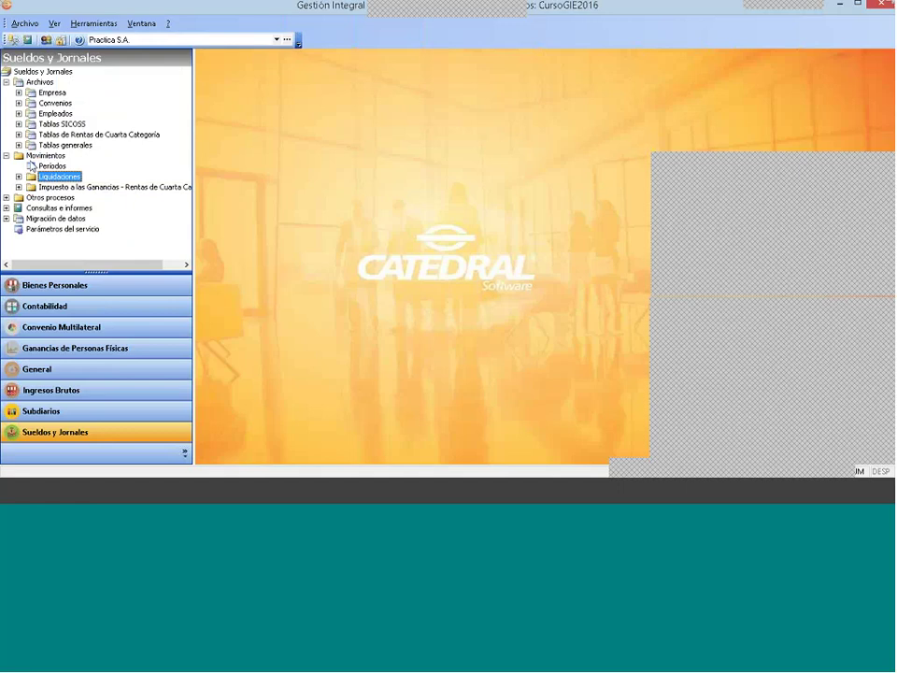
key(Left)
Step: Expand Impuesto a las Ganancias > Liquidación Anual RG 3839 > Novedades Anuales
click(56, 187)
click(19, 186)
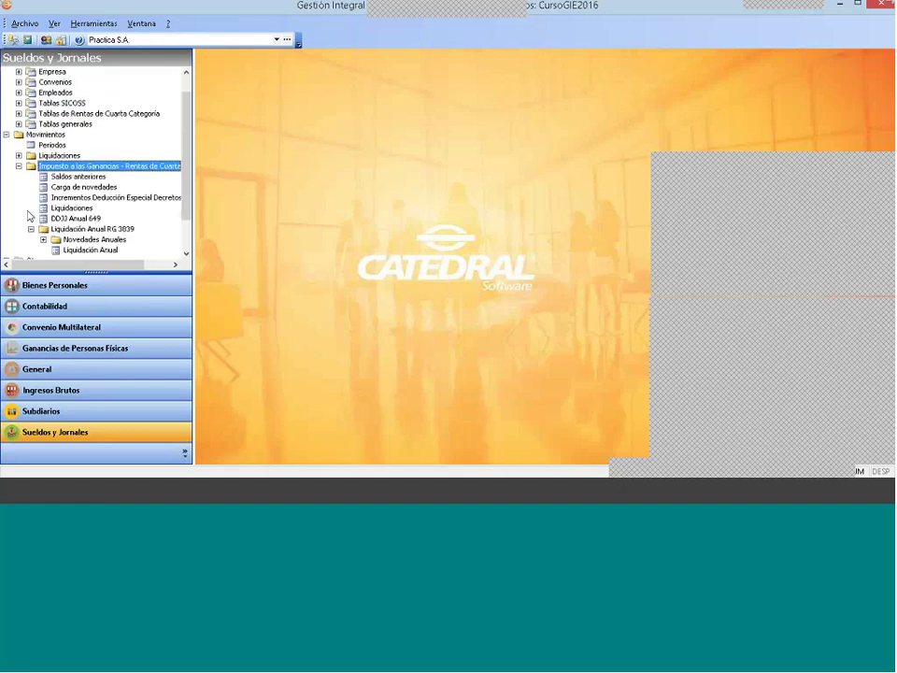
click(90, 230)
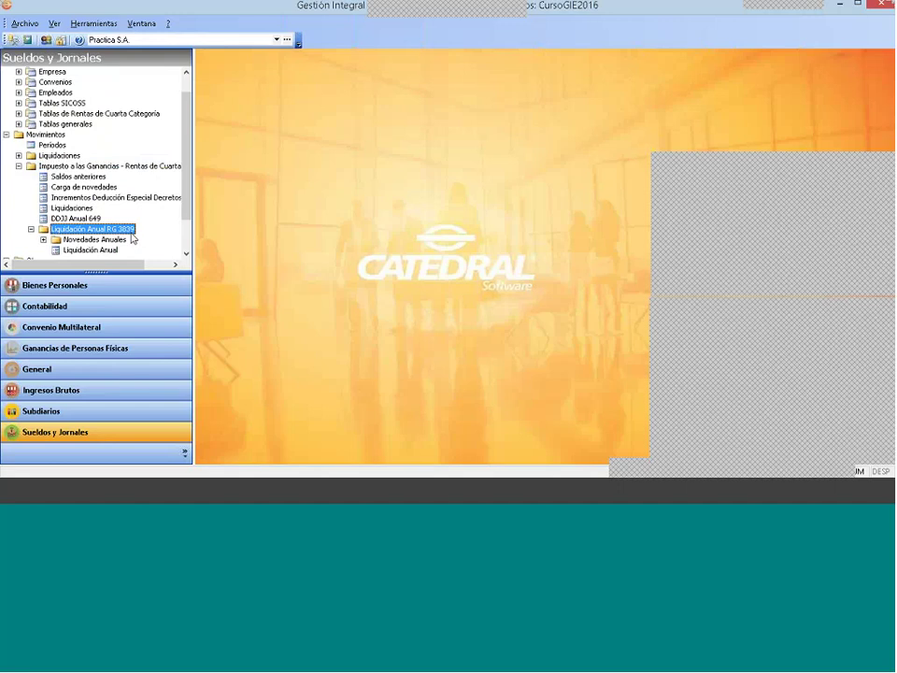
click(91, 240)
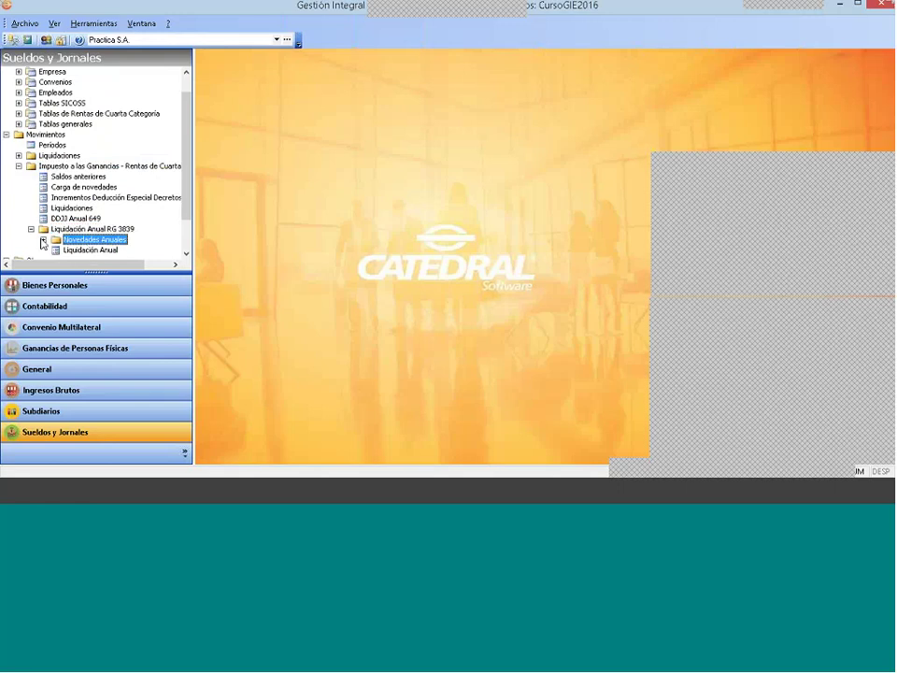
click(42, 241)
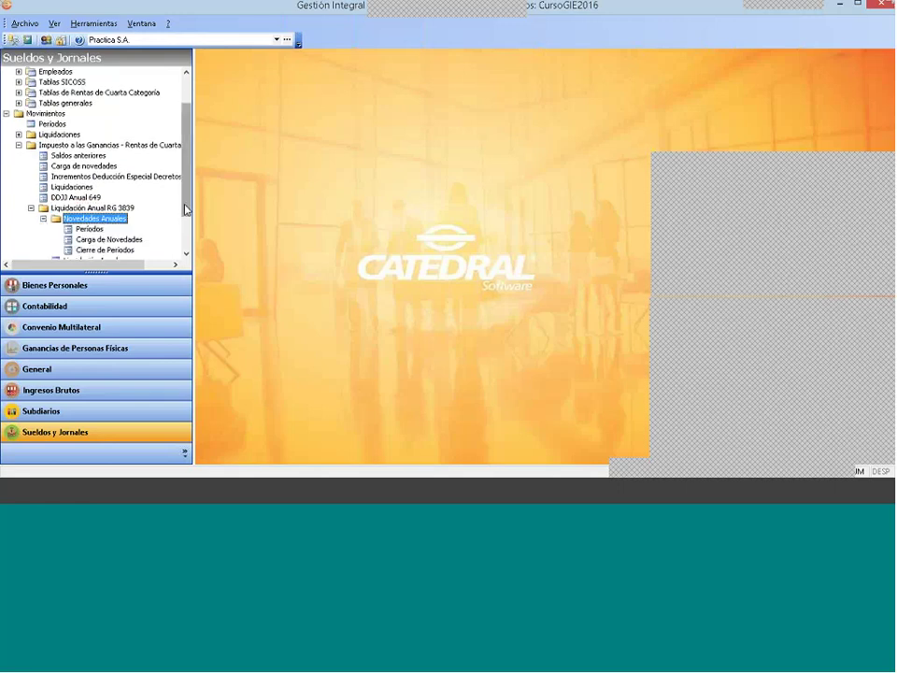
scroll(185, 219, down, 1)
scroll(185, 219, down, 2)
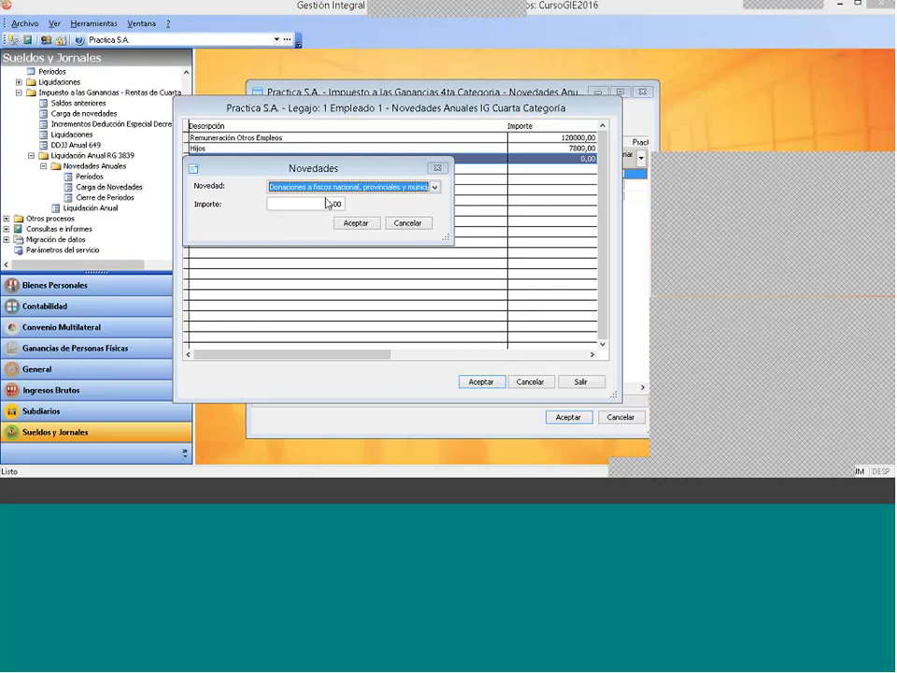
Step: Enter 1000 as the Donaciones novelty amount, accept it, and save Empleado 1's novelties
click(303, 203)
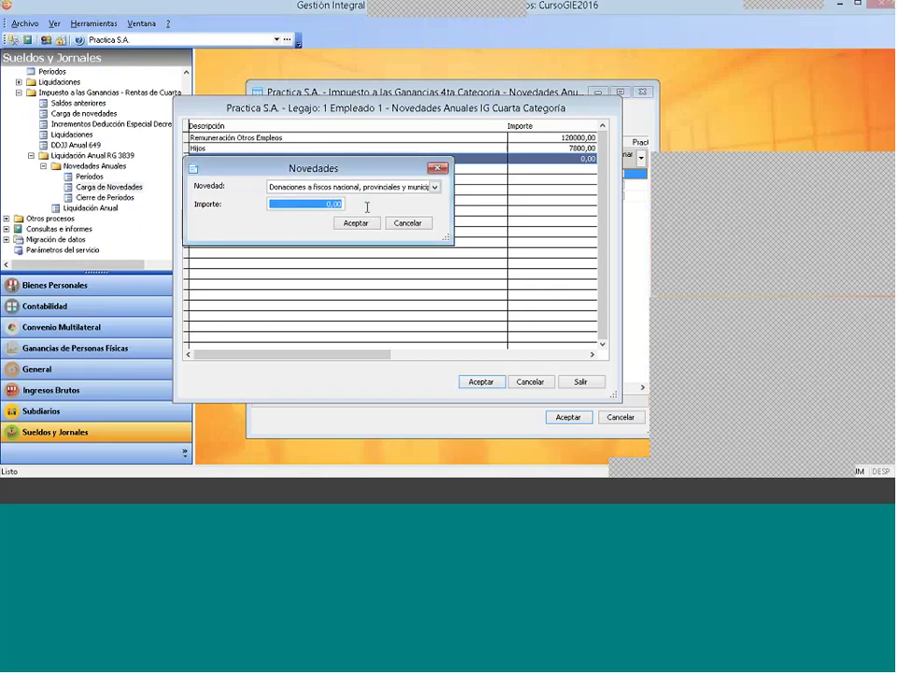
text(1)
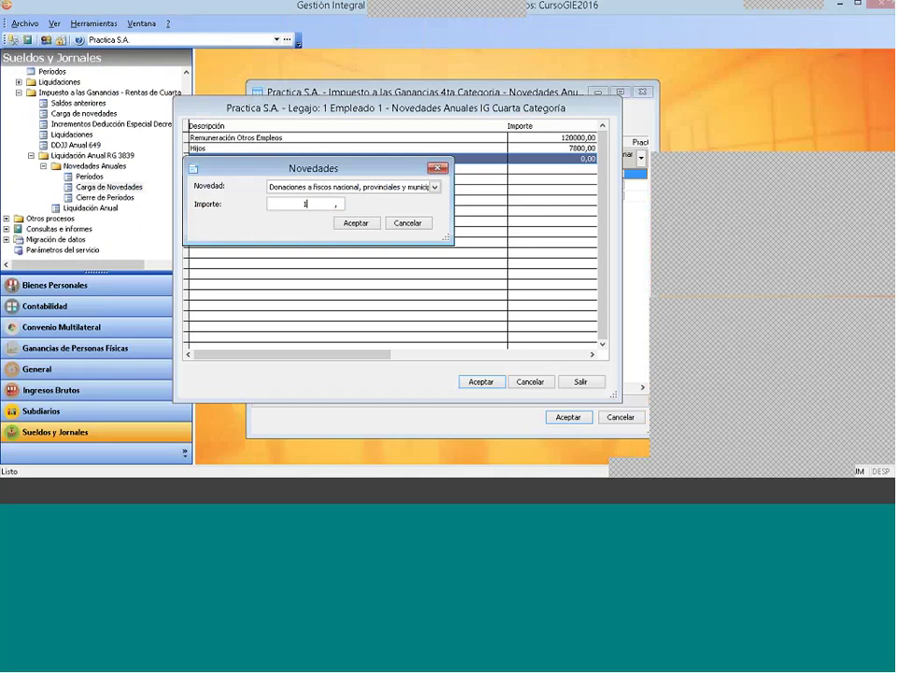
text(000)
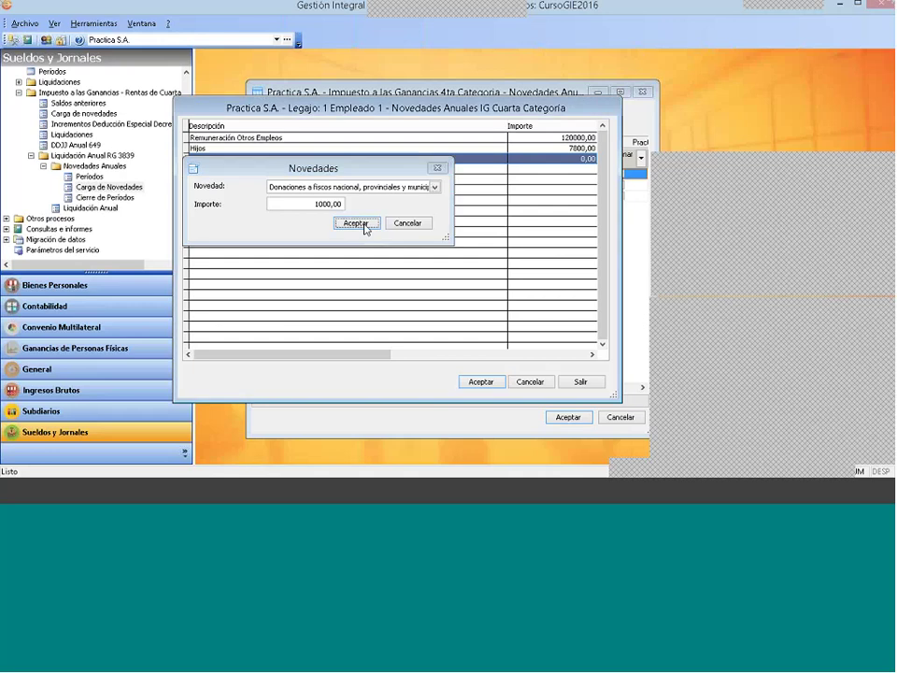
click(365, 224)
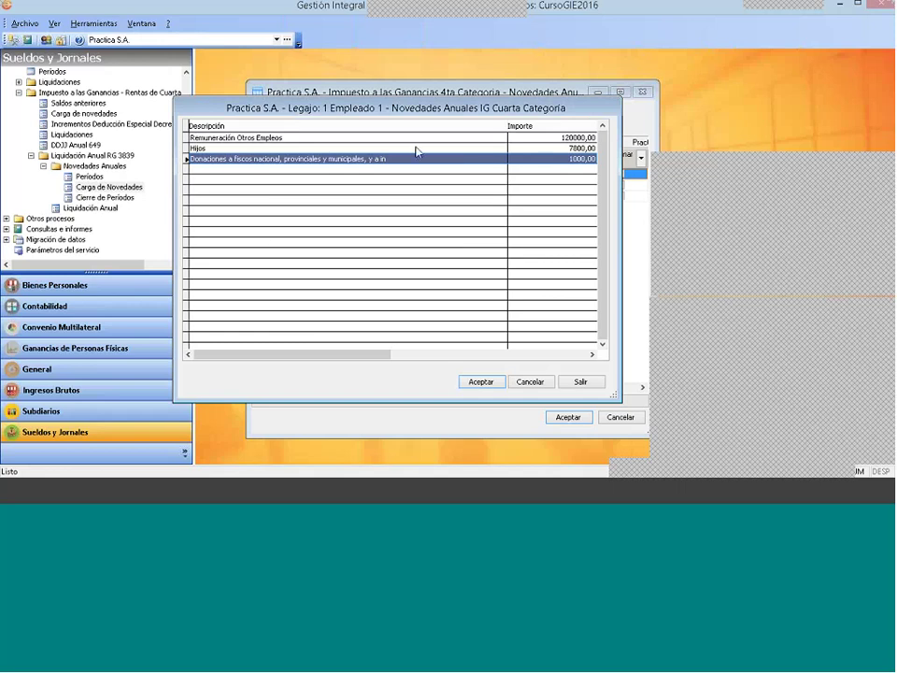
click(481, 383)
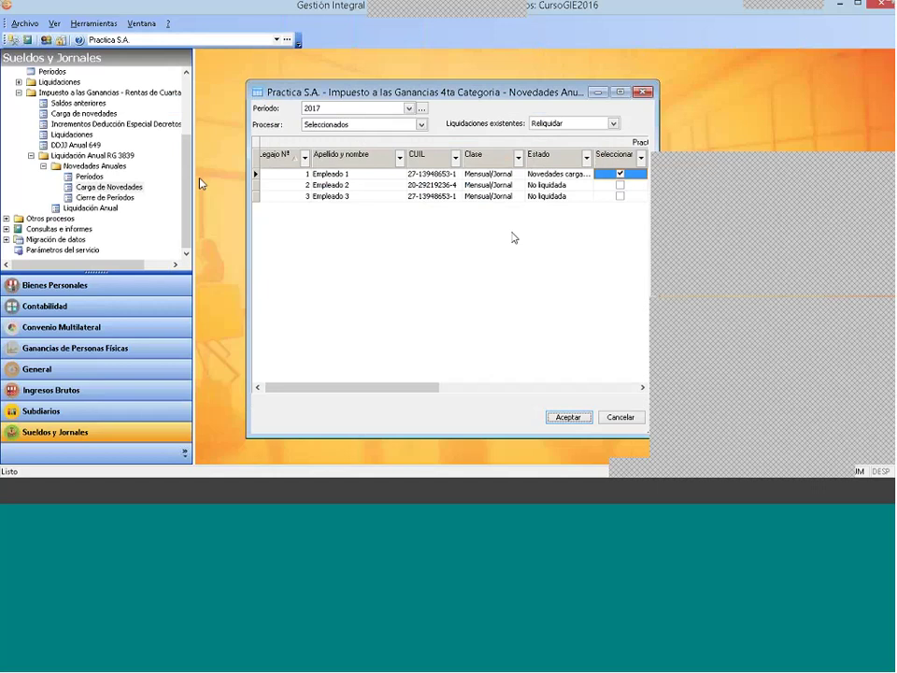
Step: Navigate to Movimientos > Ganancias > Liquidación Anual RG 3839 in the tree
click(541, 175)
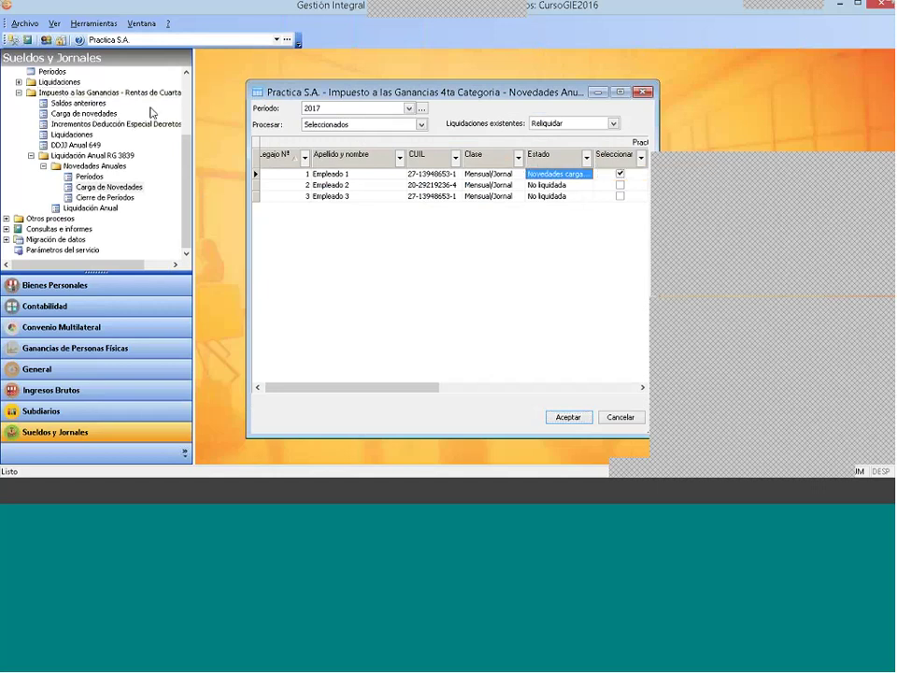
scroll(137, 69, up, 3)
click(44, 155)
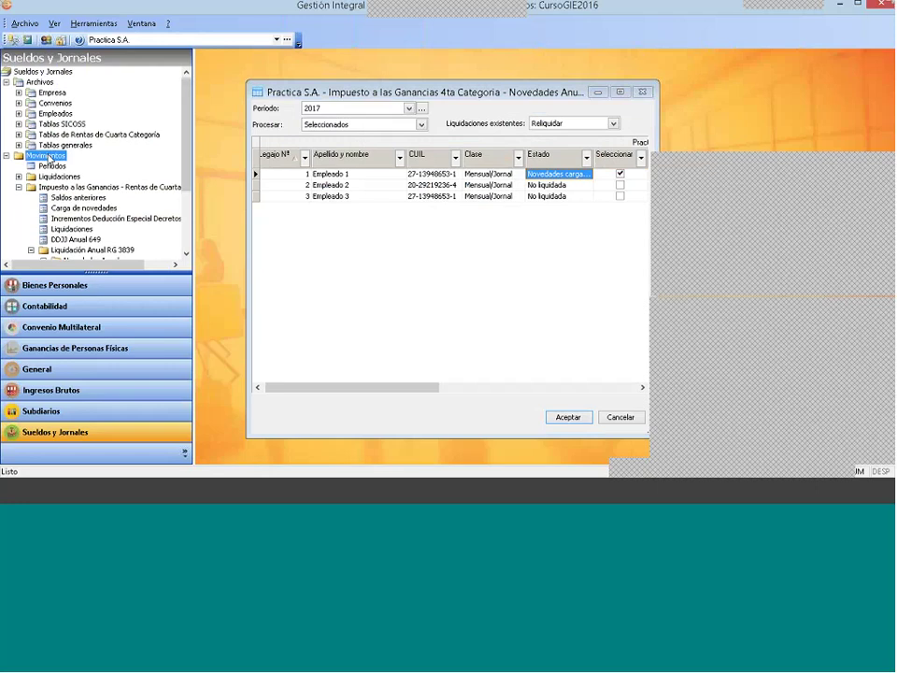
click(62, 189)
scroll(188, 219, down, 2)
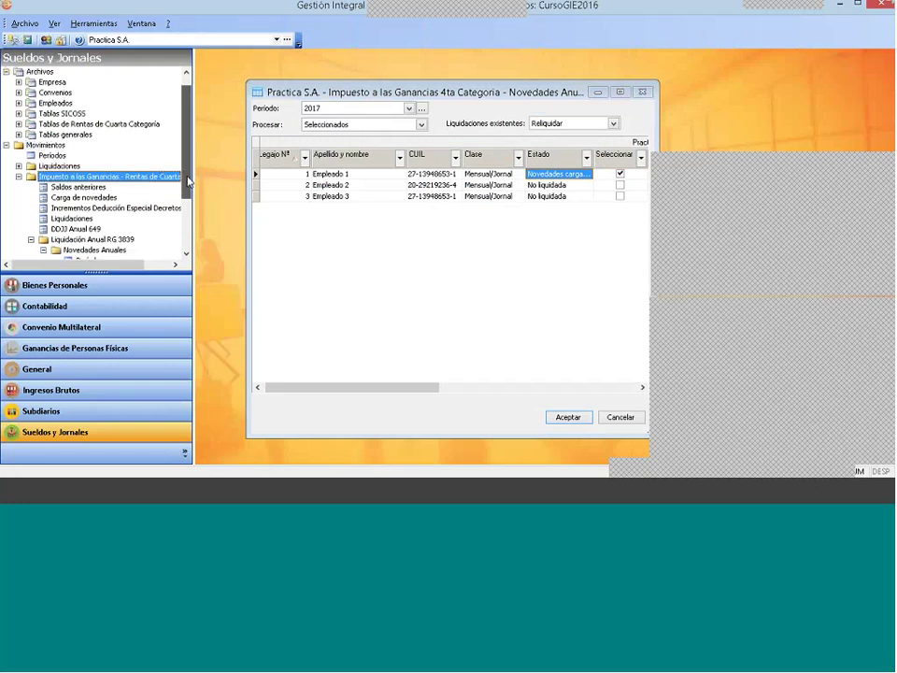
scroll(188, 218, down, 2)
click(92, 166)
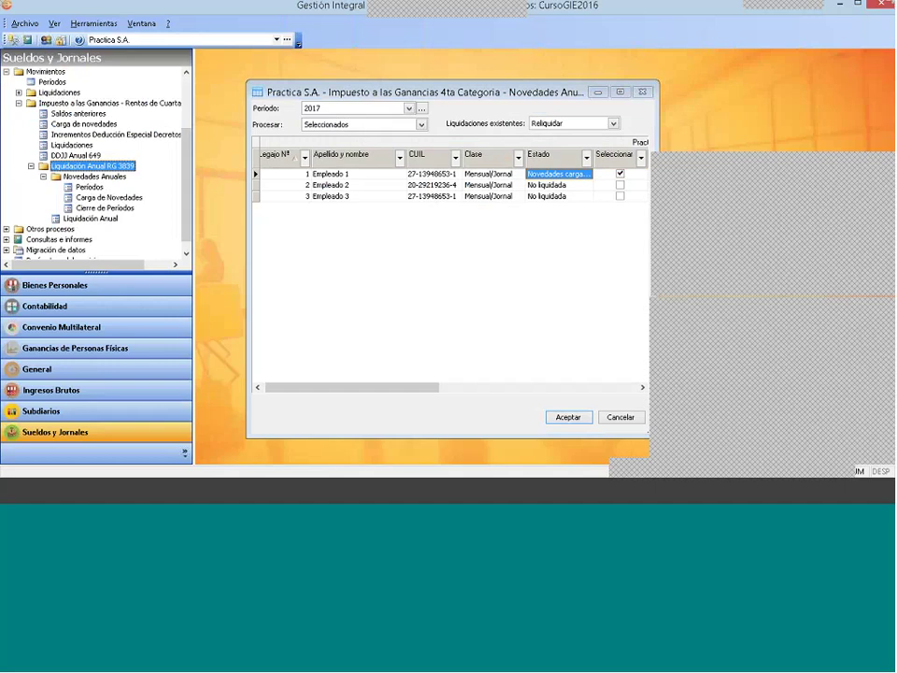
click(98, 197)
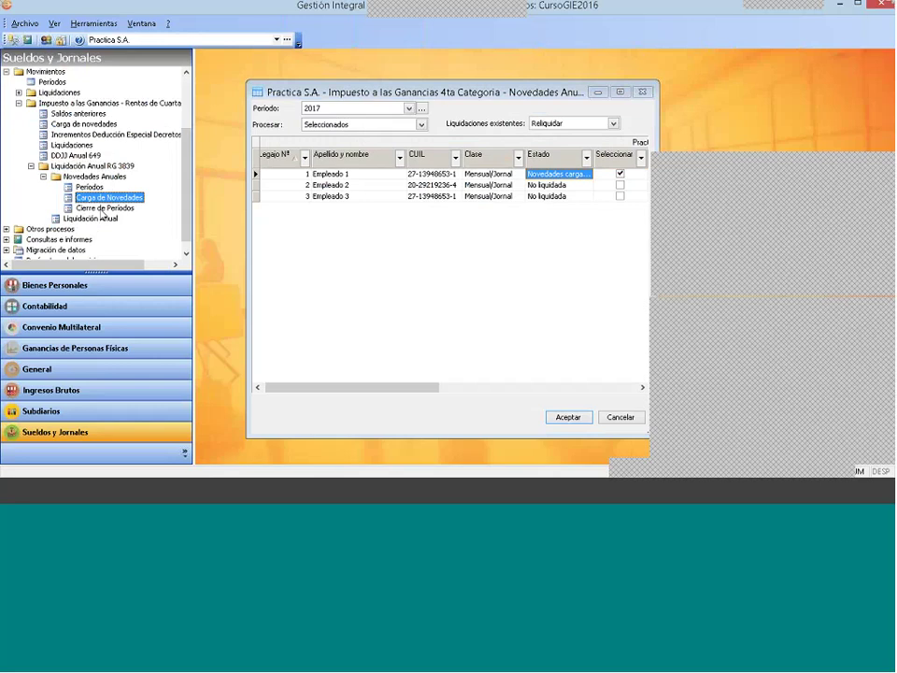
Step: Add a new 2017 annual period closure, then close the Cierres and Novedades Anuales windows
click(99, 207)
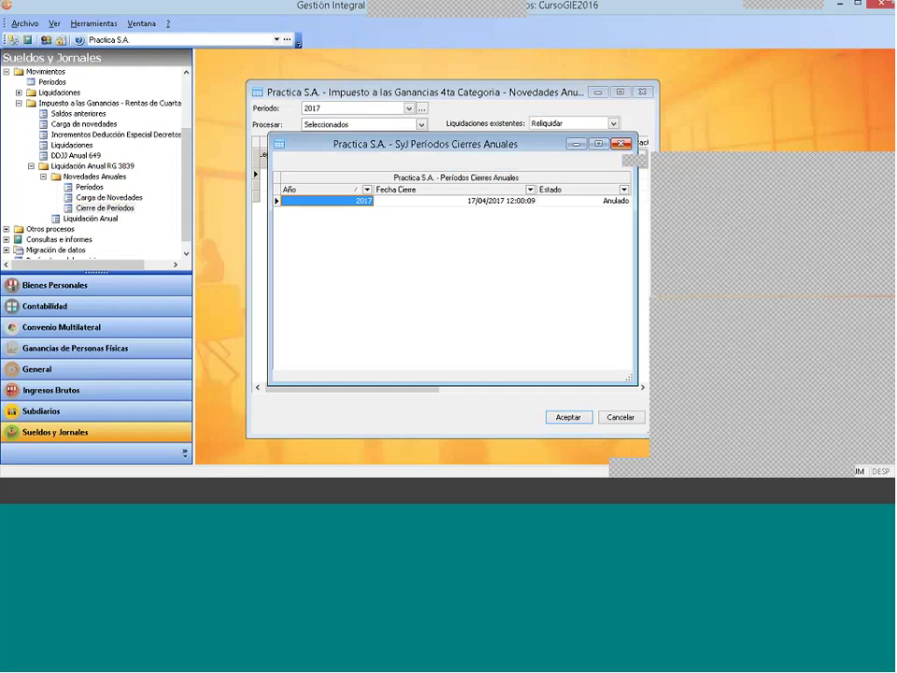
right_click(411, 235)
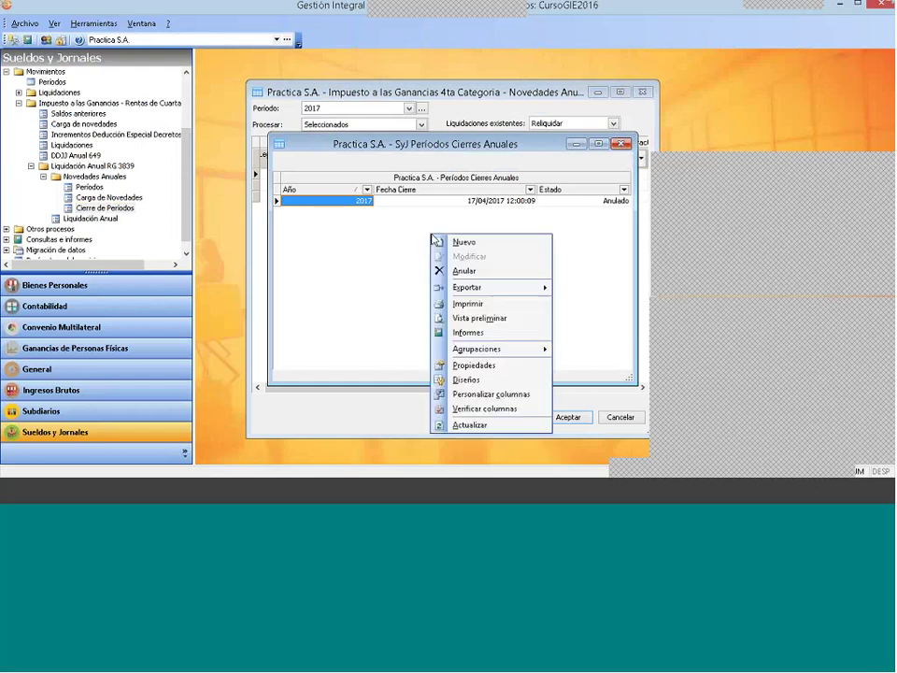
click(484, 243)
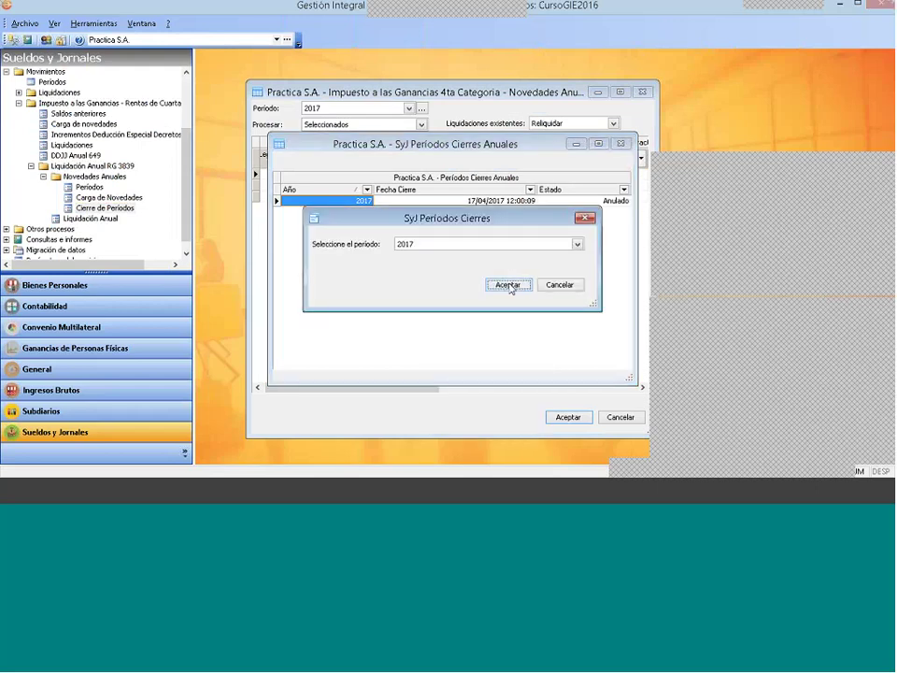
click(508, 285)
click(622, 144)
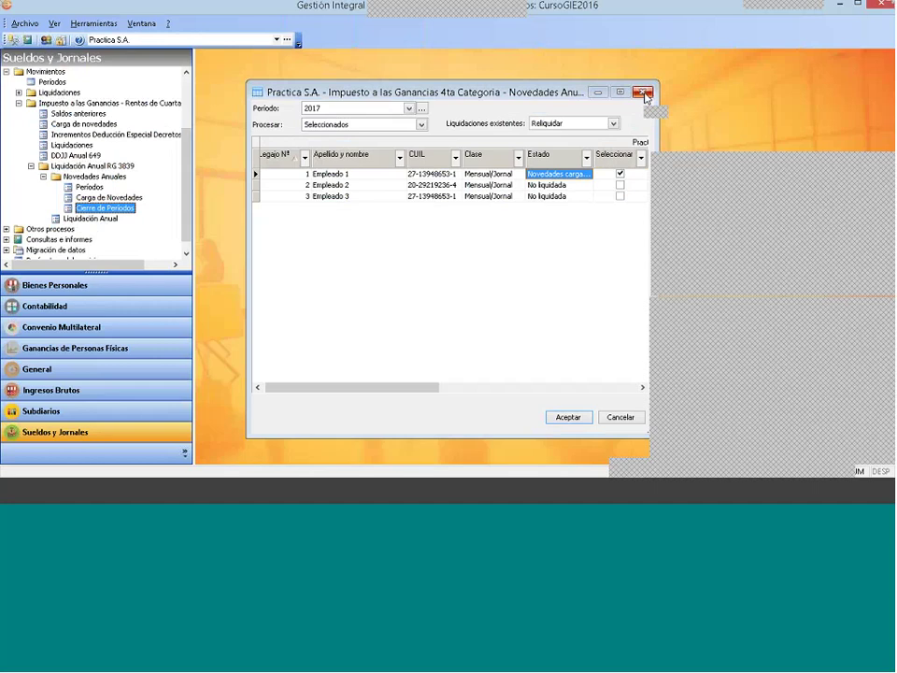
click(643, 93)
Step: Open the Liquidación Anual declaration window and move it up and left
click(91, 218)
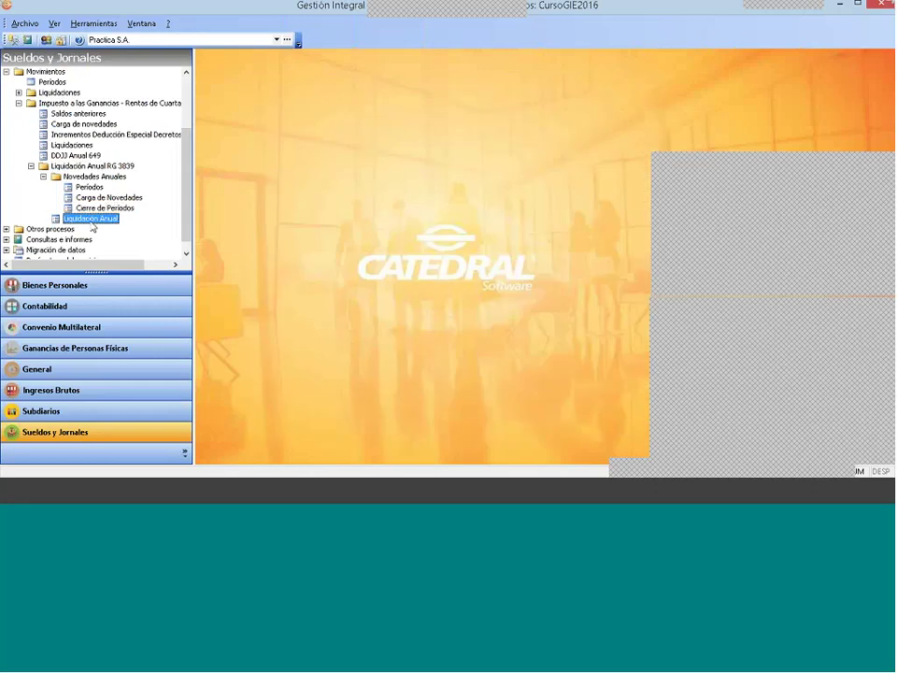
double_click(91, 221)
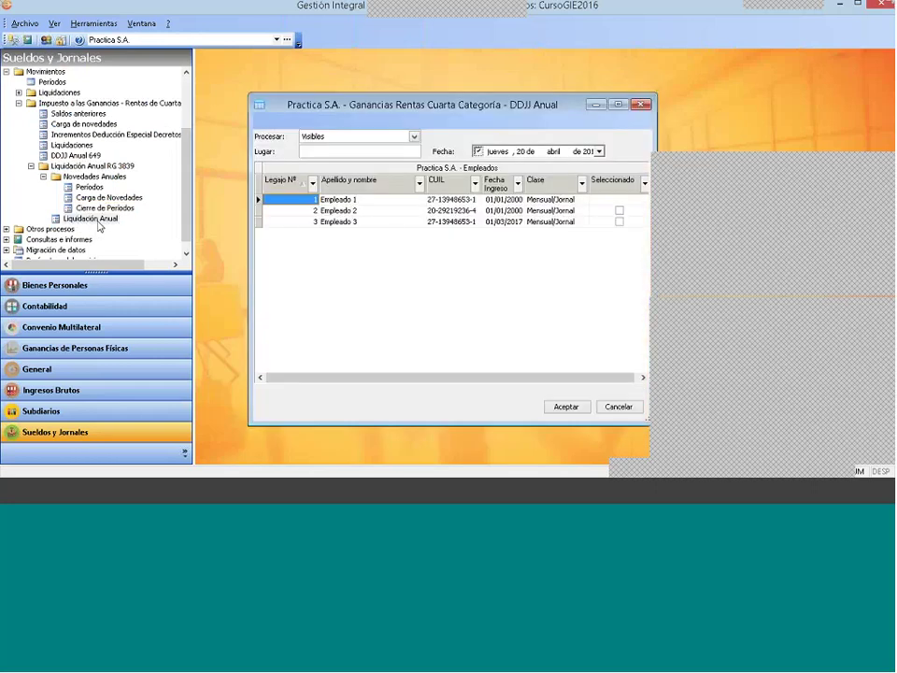
drag(349, 104, 262, 63)
click(464, 113)
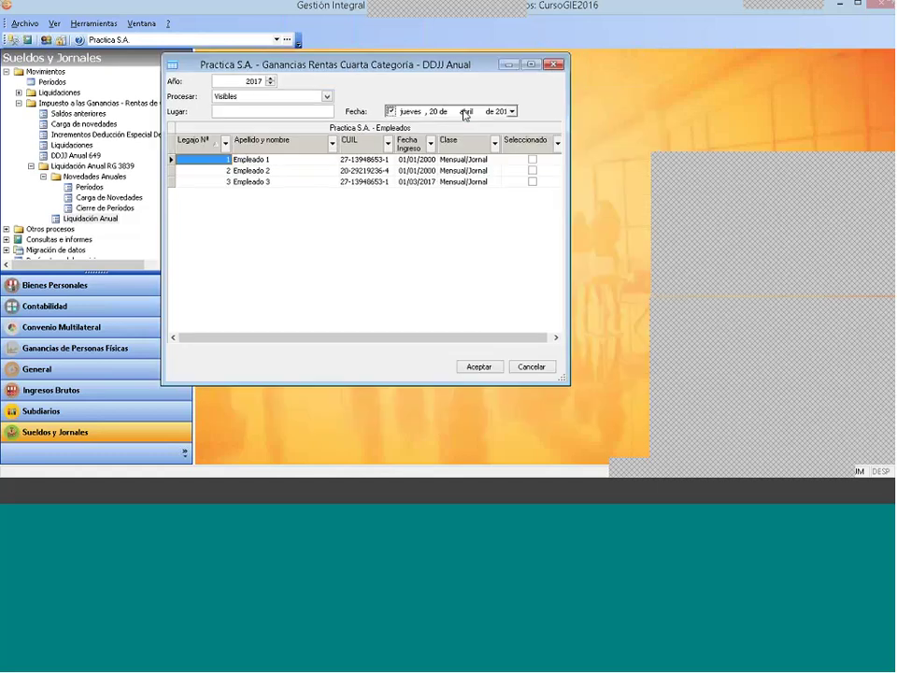
Step: Set Procesar to Seleccionados, mark Empleado 1, and accept the 2017 annual DDJJ
click(230, 96)
click(239, 112)
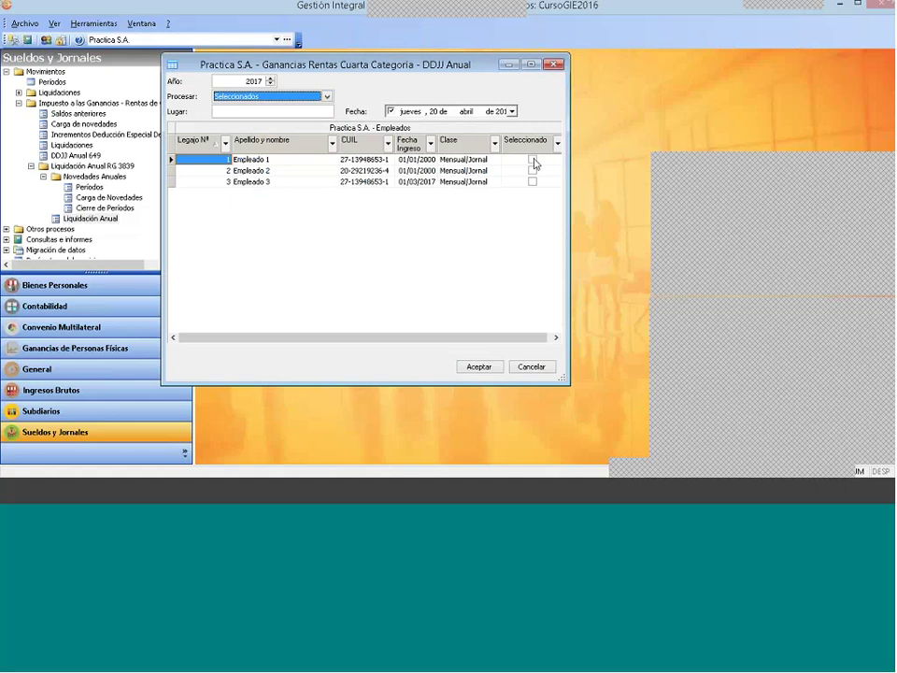
key(space)
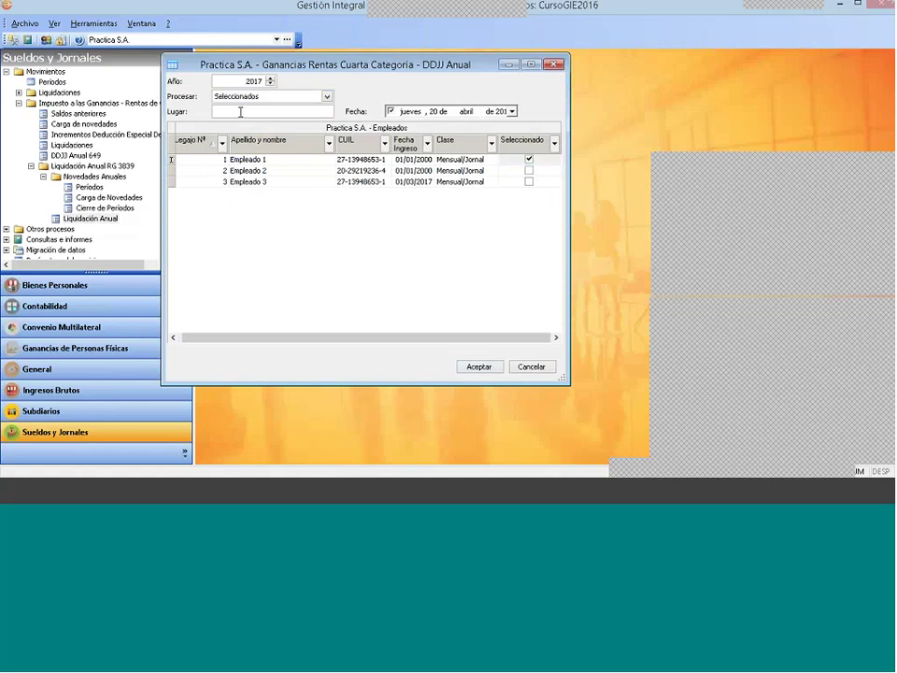
click(332, 200)
click(222, 97)
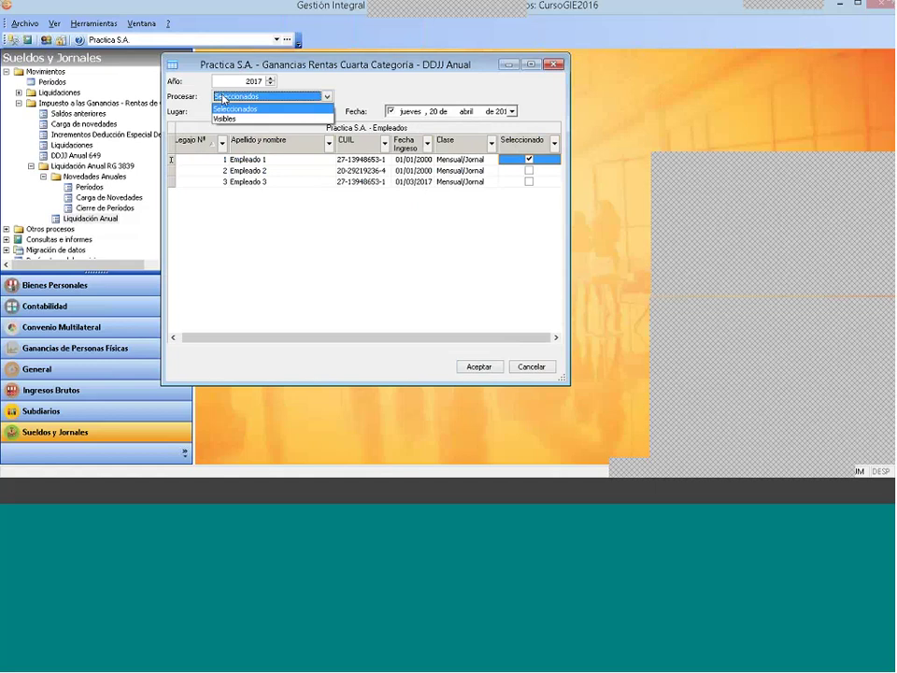
click(238, 109)
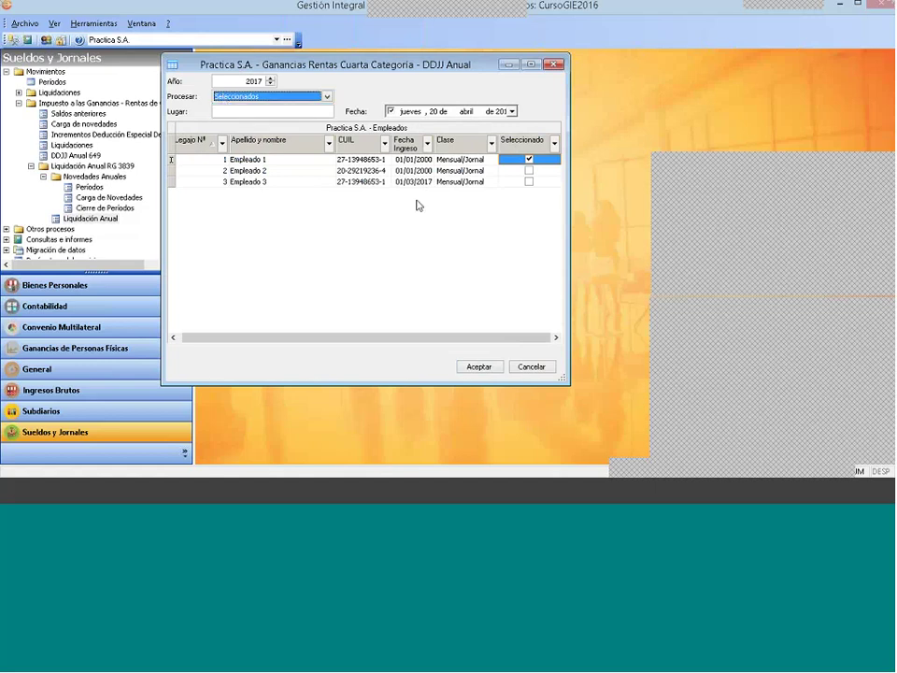
click(489, 367)
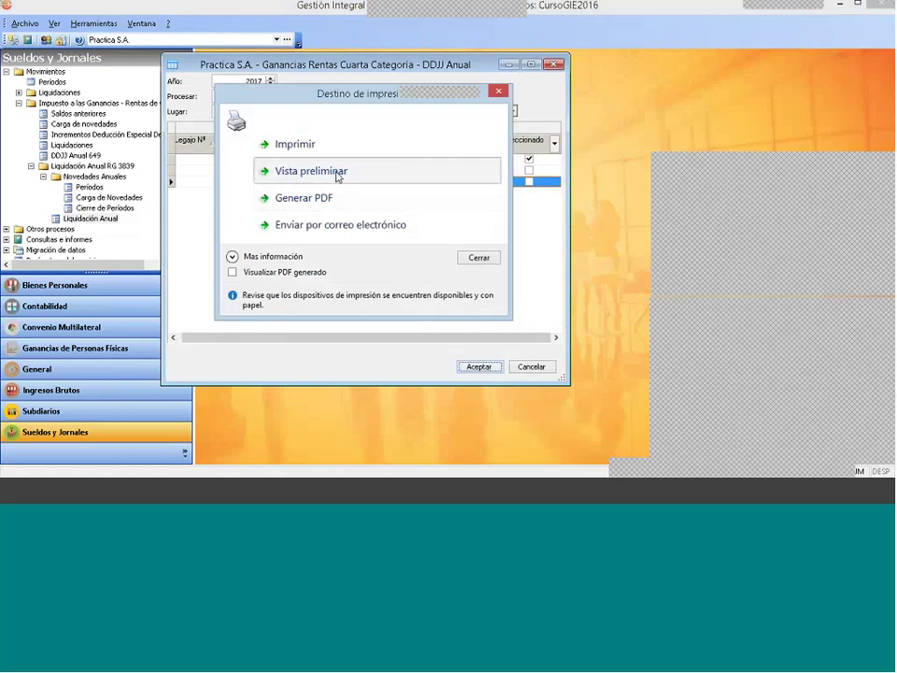
Step: Preview informe_anual.frx maximized, scrolling down to the 705,14 saldo a favor and back up
click(337, 176)
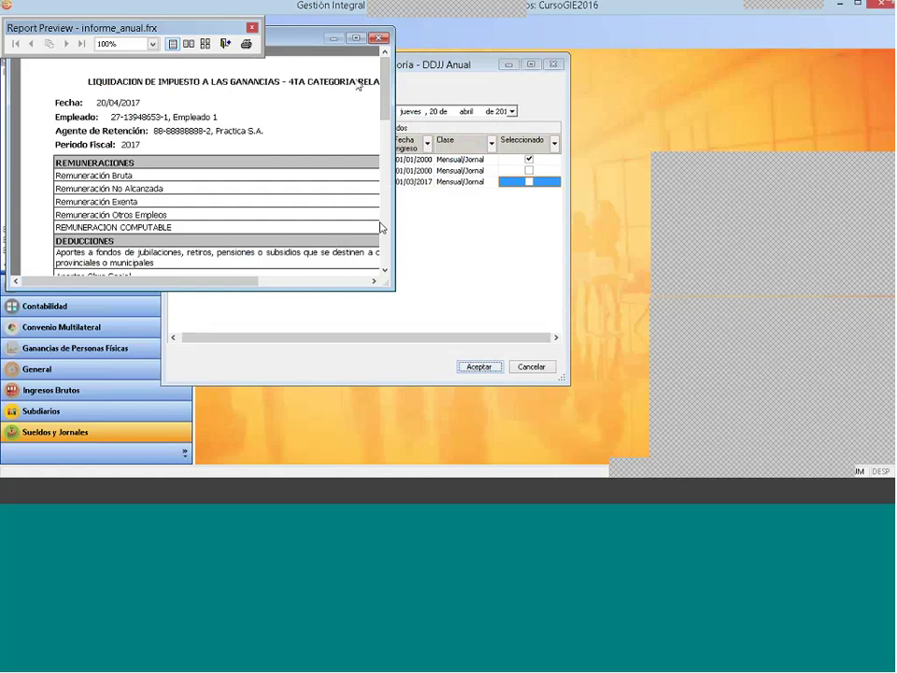
double_click(271, 34)
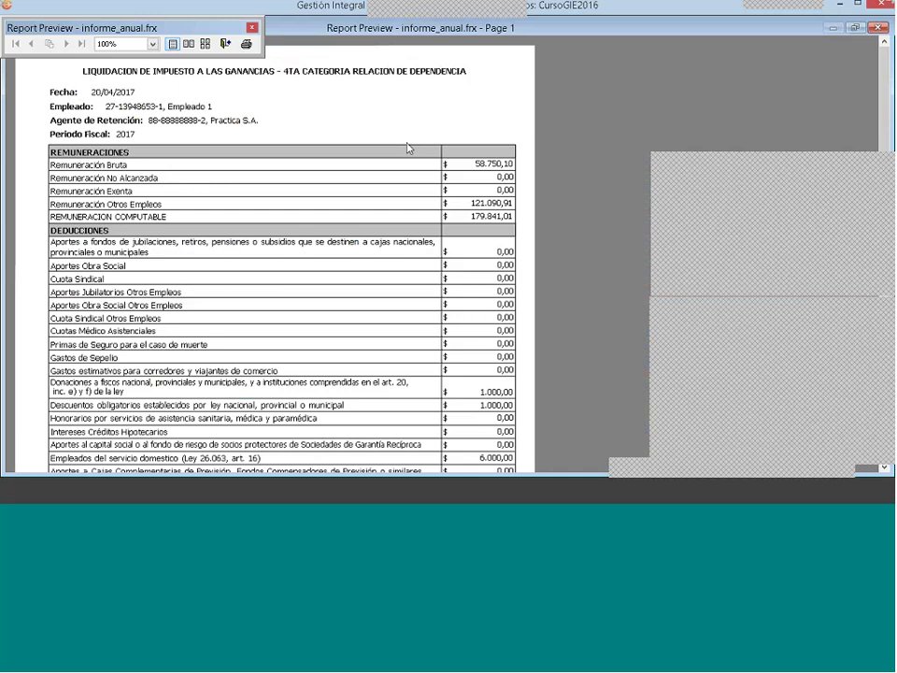
scroll(408, 148, down, 3)
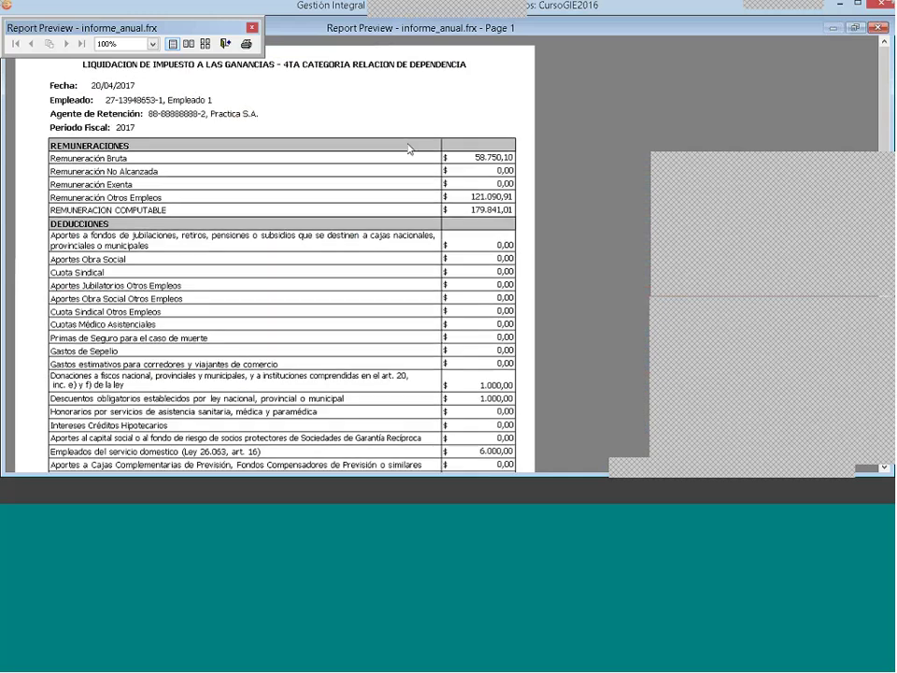
scroll(408, 148, down, 6)
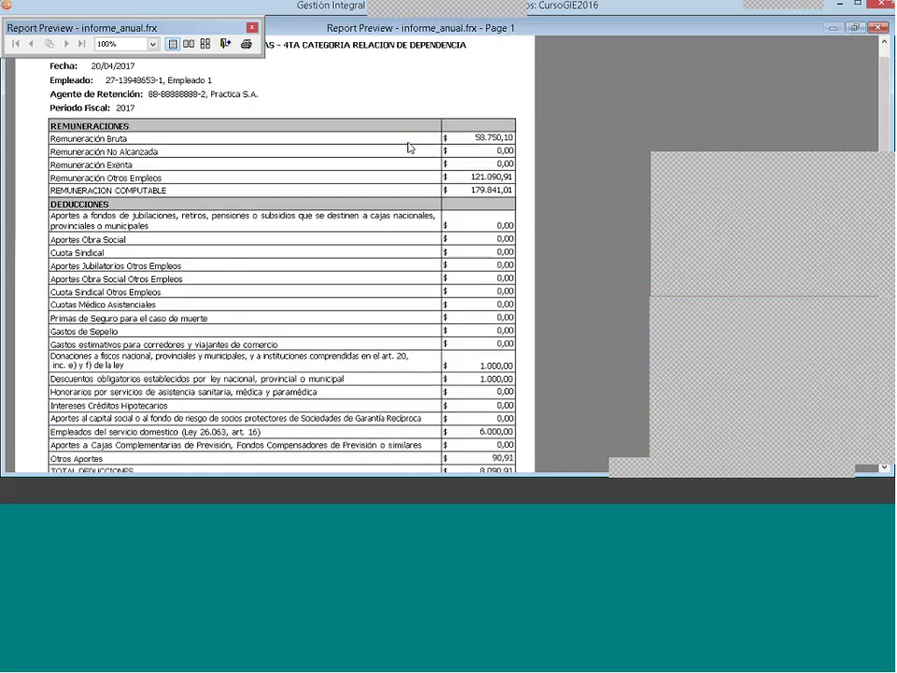
scroll(412, 150, down, 3)
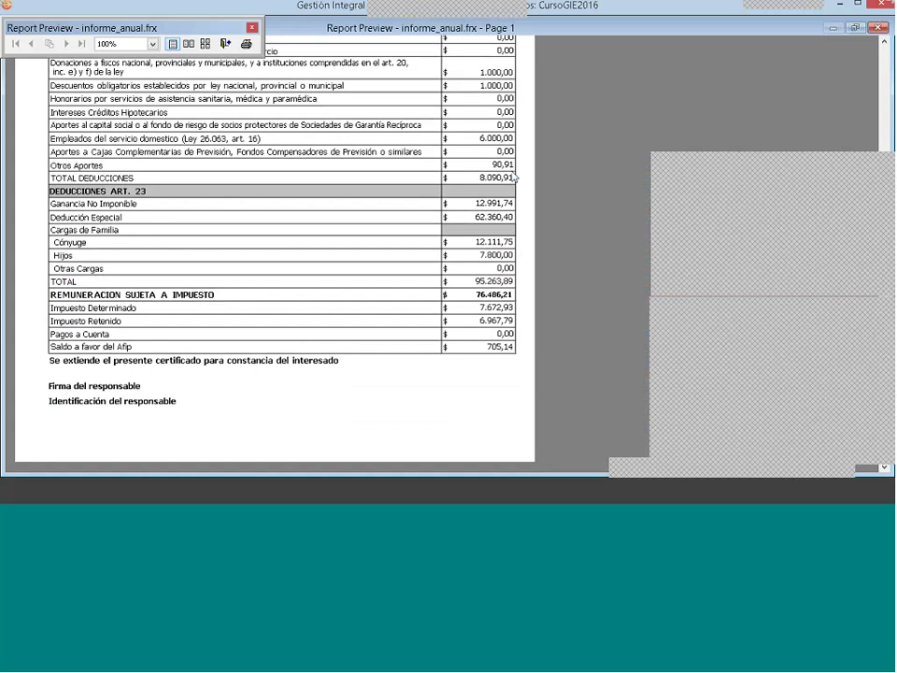
scroll(383, 132, up, 2)
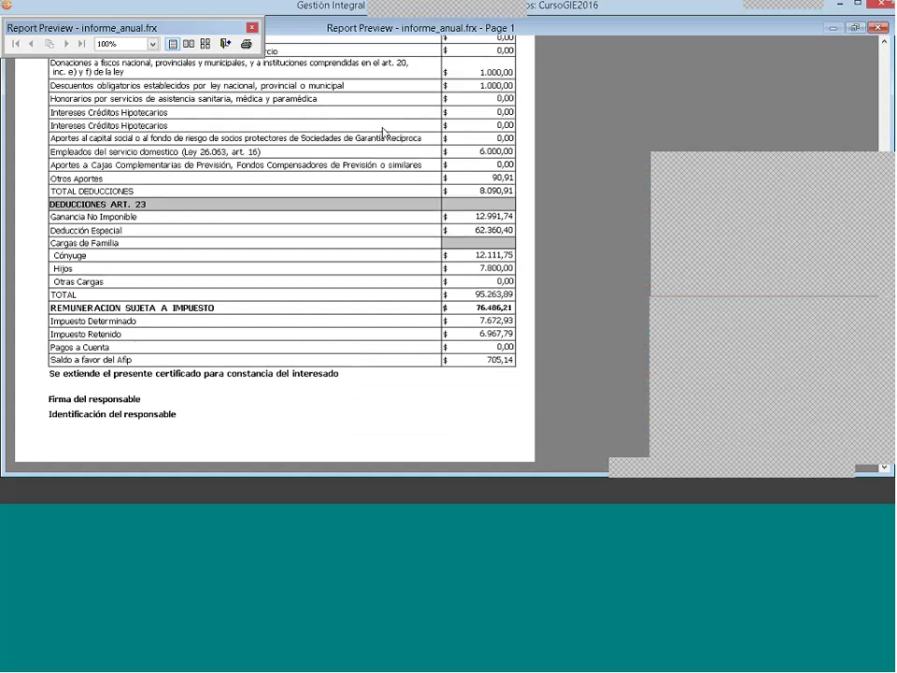
scroll(383, 133, up, 6)
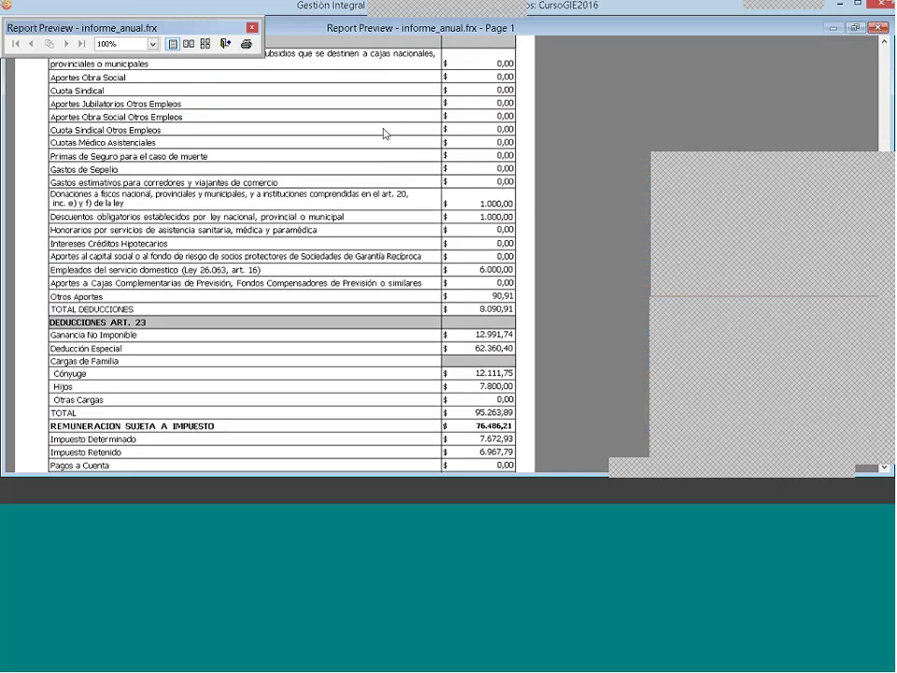
scroll(383, 132, up, 8)
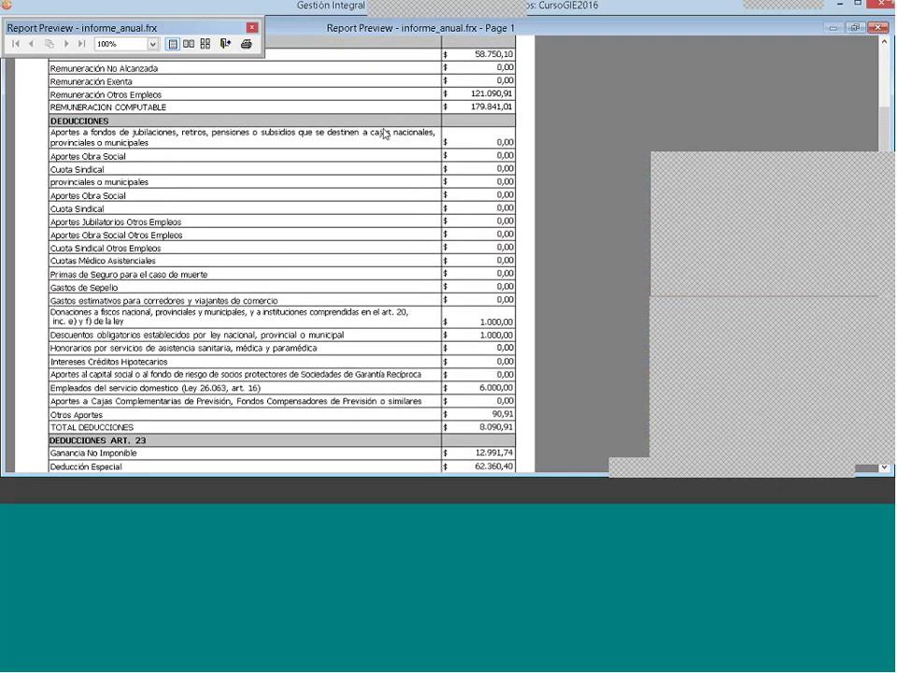
Step: Close the report preview, the print destination choices, and the DDJJ window
key(Escape)
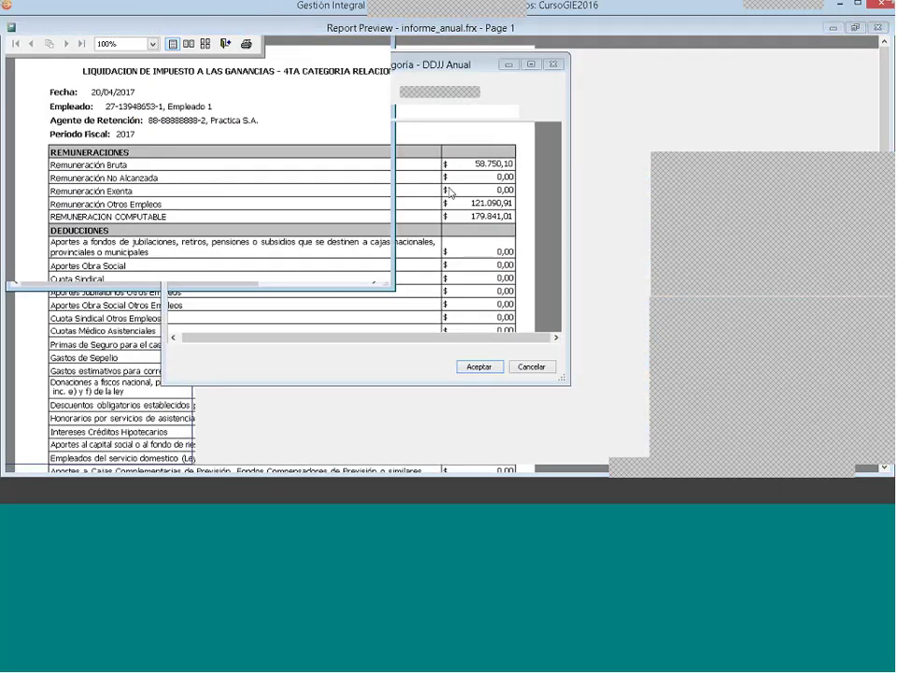
key(Escape)
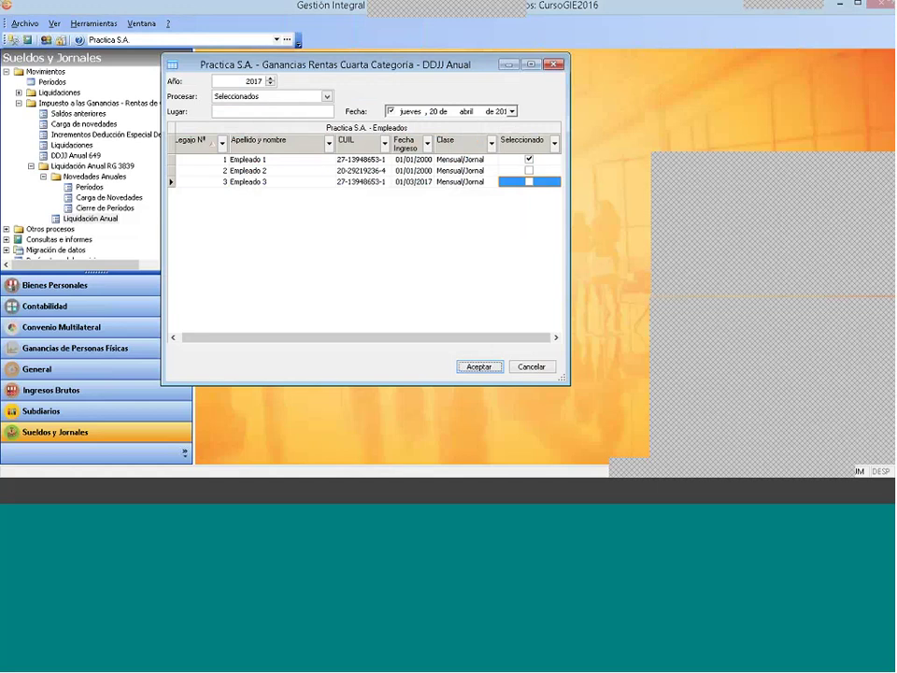
key(Escape)
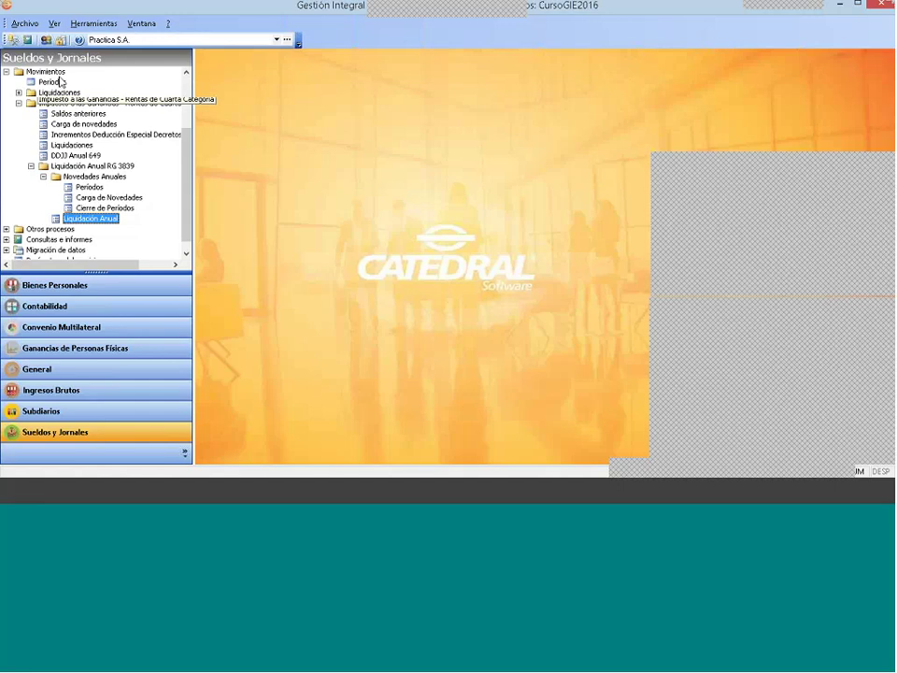
Step: Expand Movimientos > Impuesto a las Ganancias > Liquidación Anual RG 3839 > Novedades Anuales
click(45, 71)
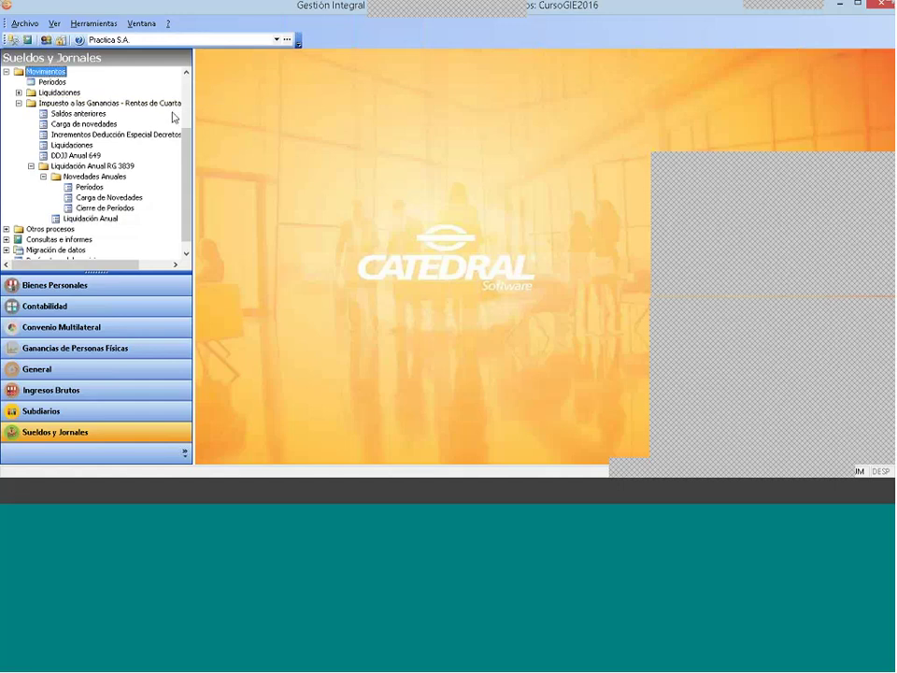
click(18, 103)
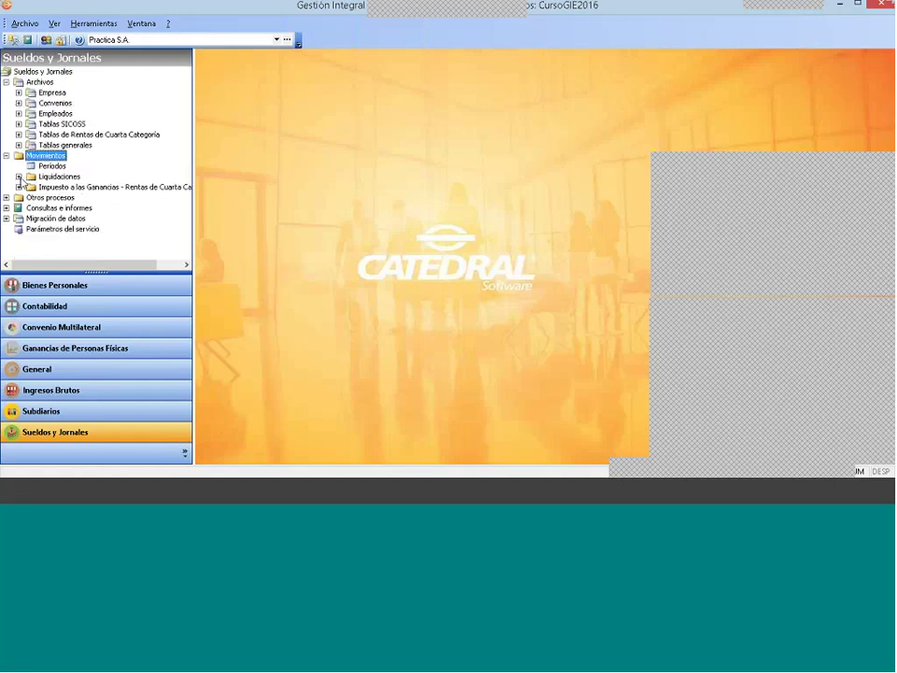
click(19, 175)
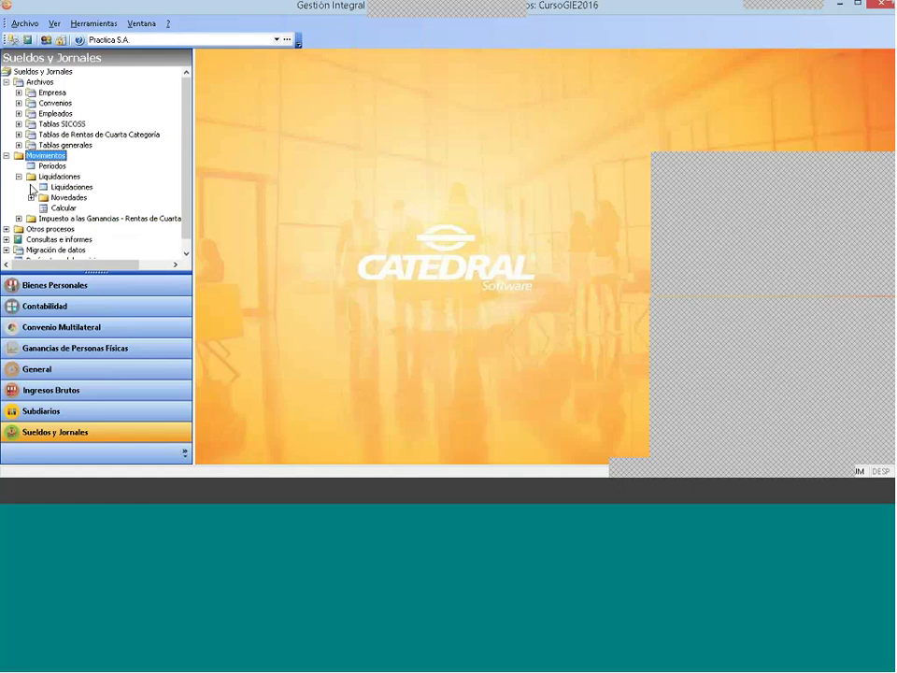
click(31, 217)
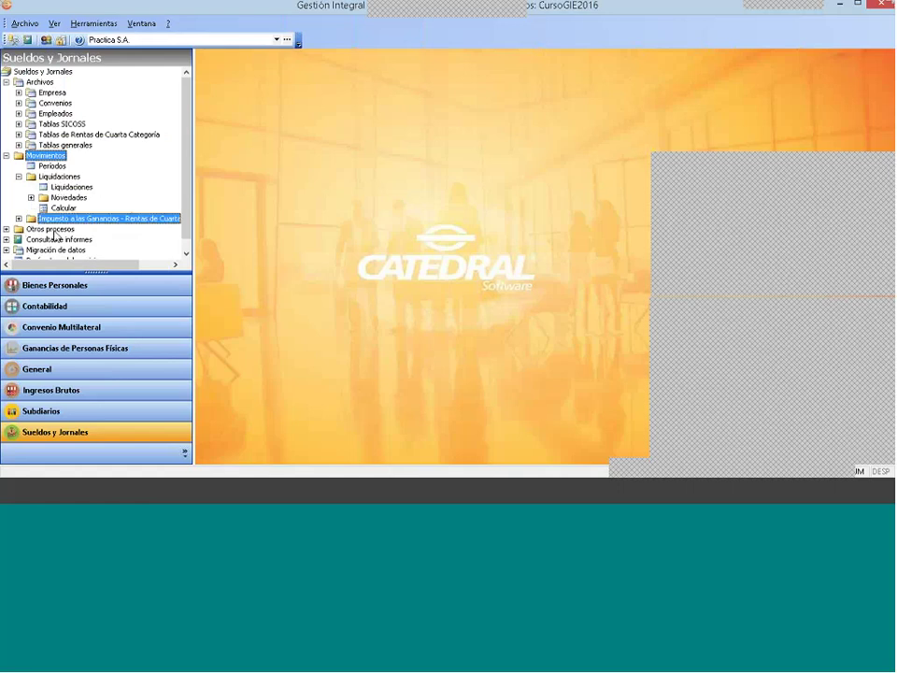
click(19, 217)
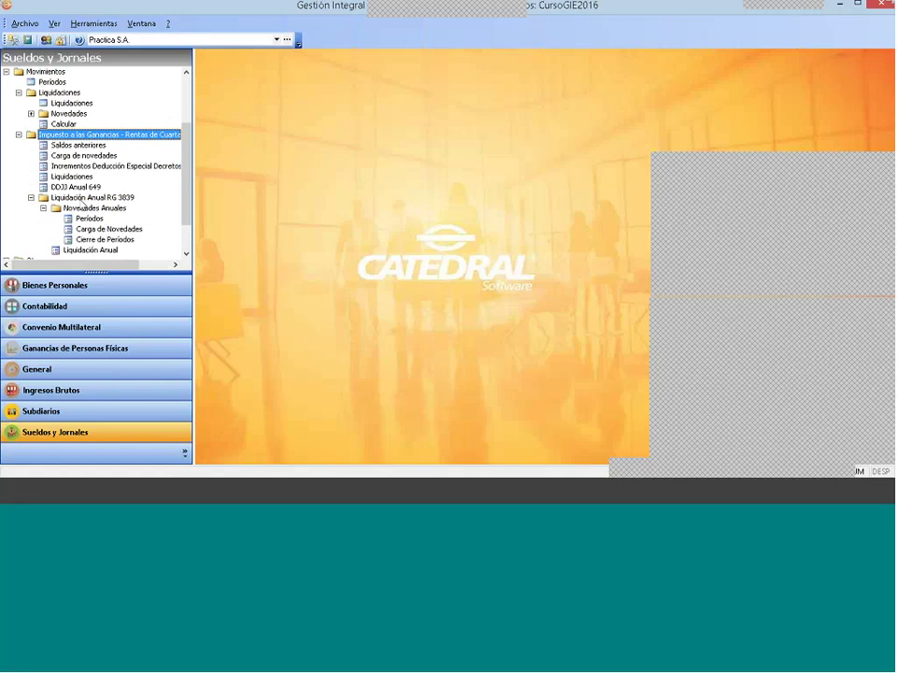
click(92, 198)
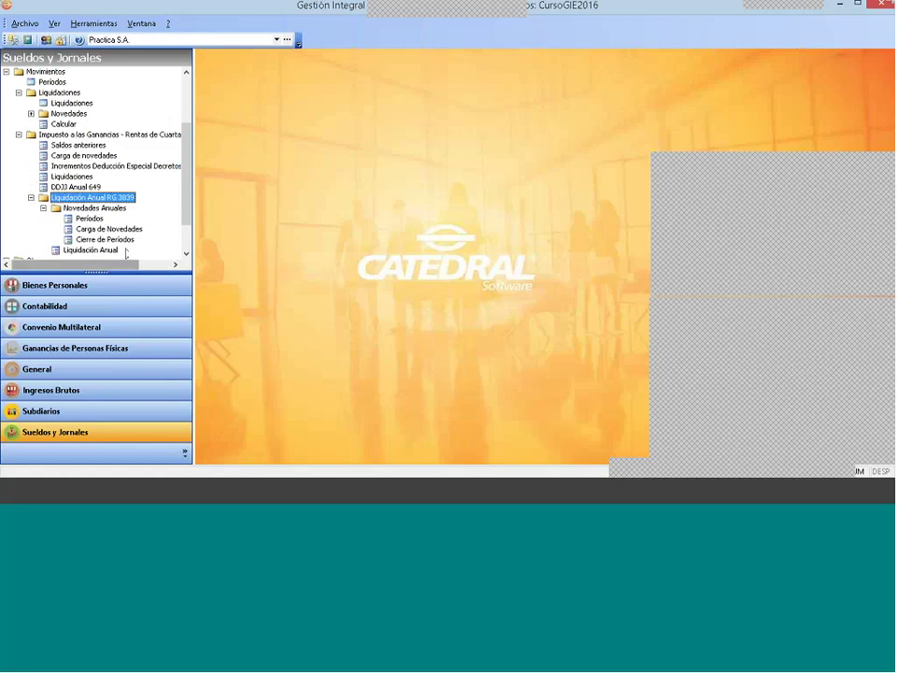
click(93, 207)
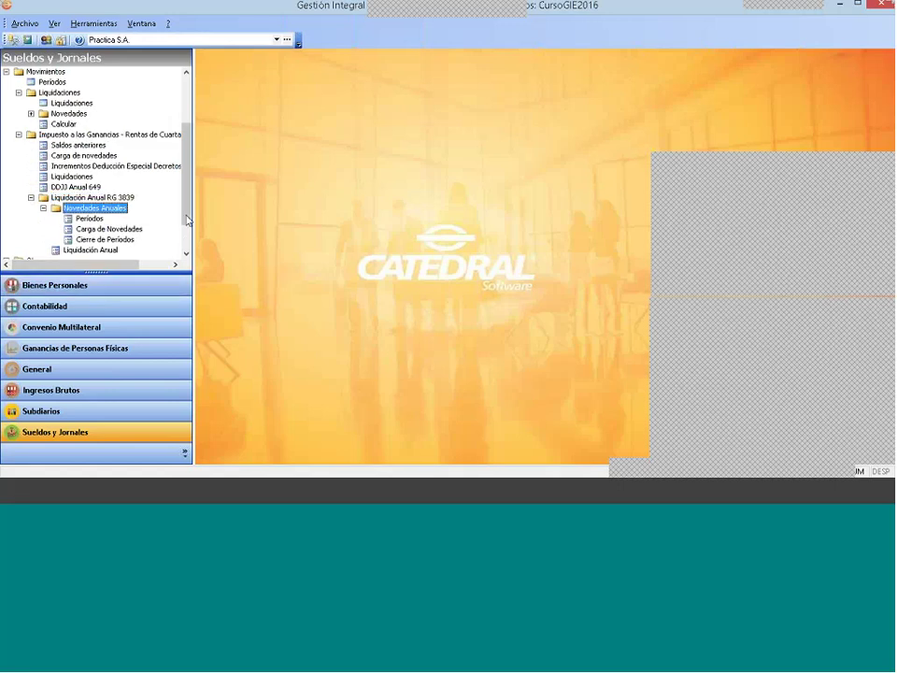
scroll(83, 185, down, 2)
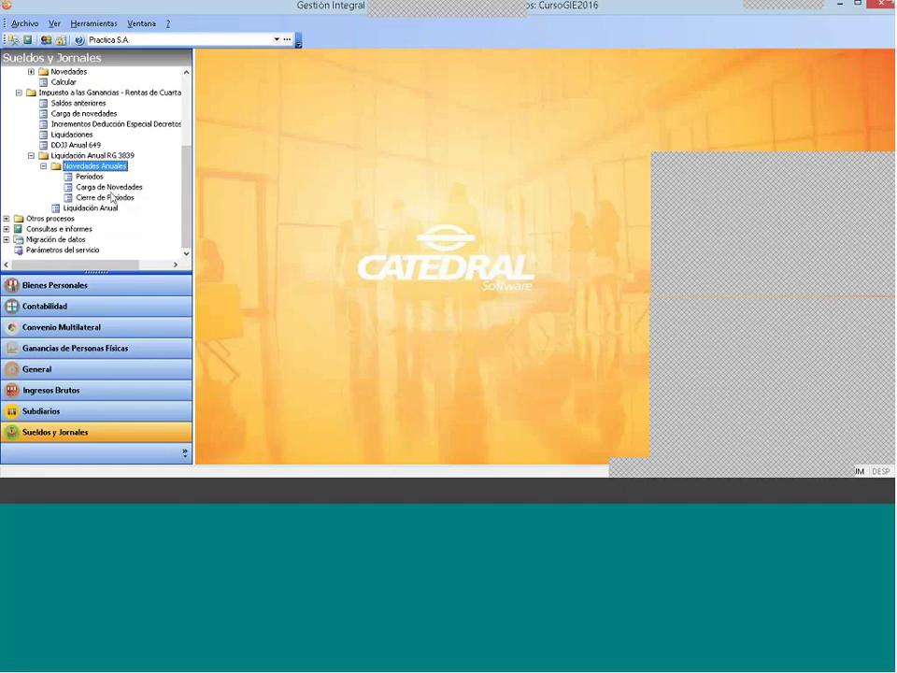
Step: Anul the 20/04/2017 closing in the annual period closings list and close it
double_click(106, 197)
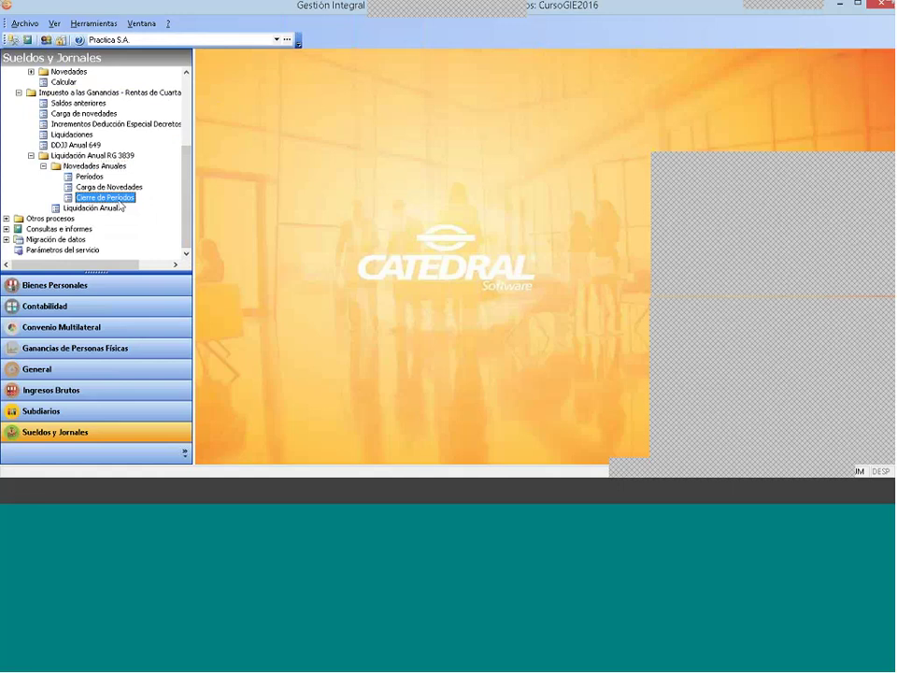
click(553, 213)
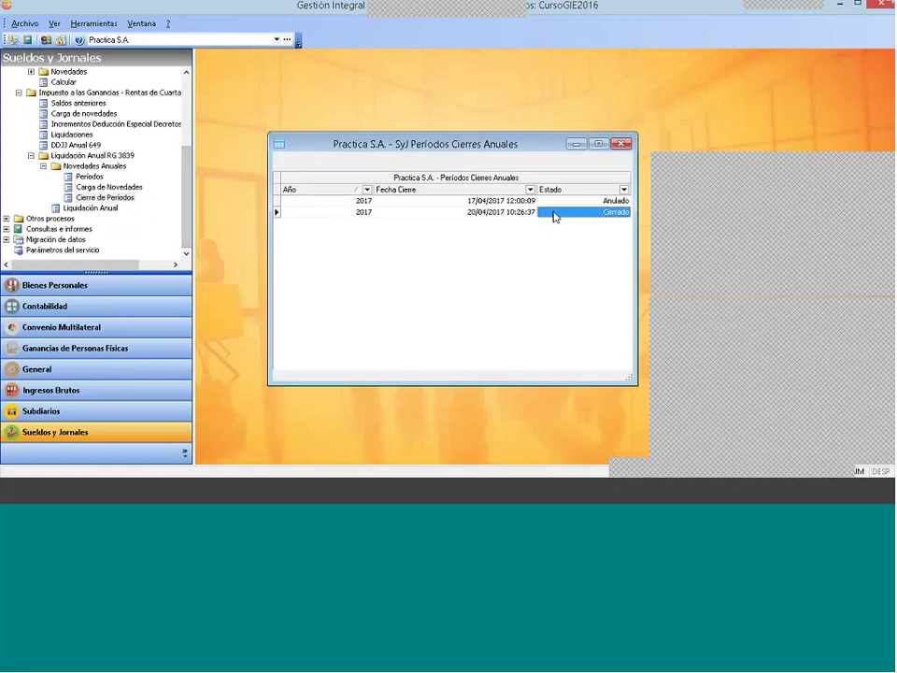
right_click(571, 215)
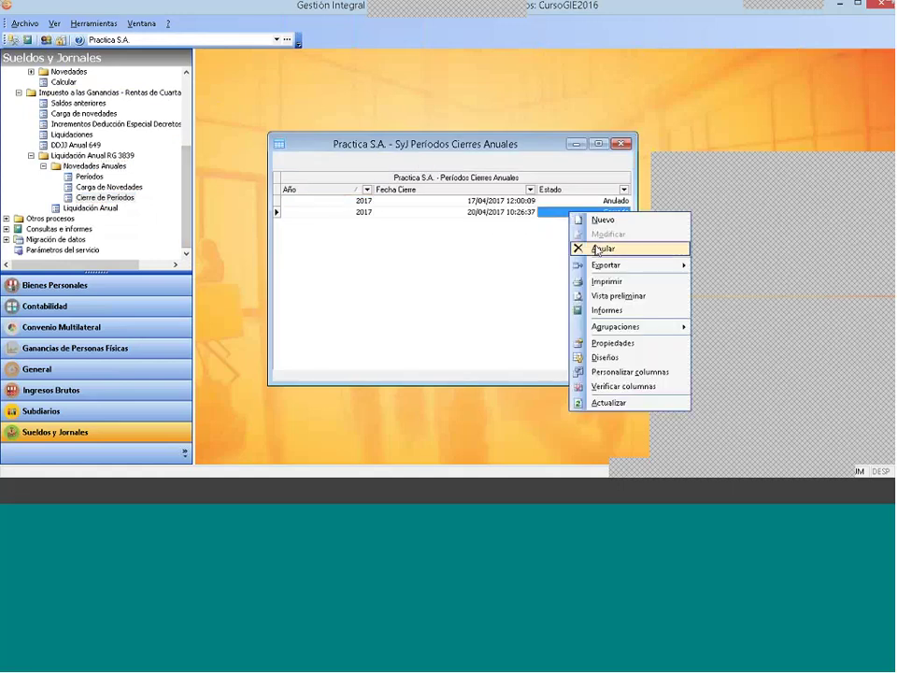
click(598, 248)
key(Escape)
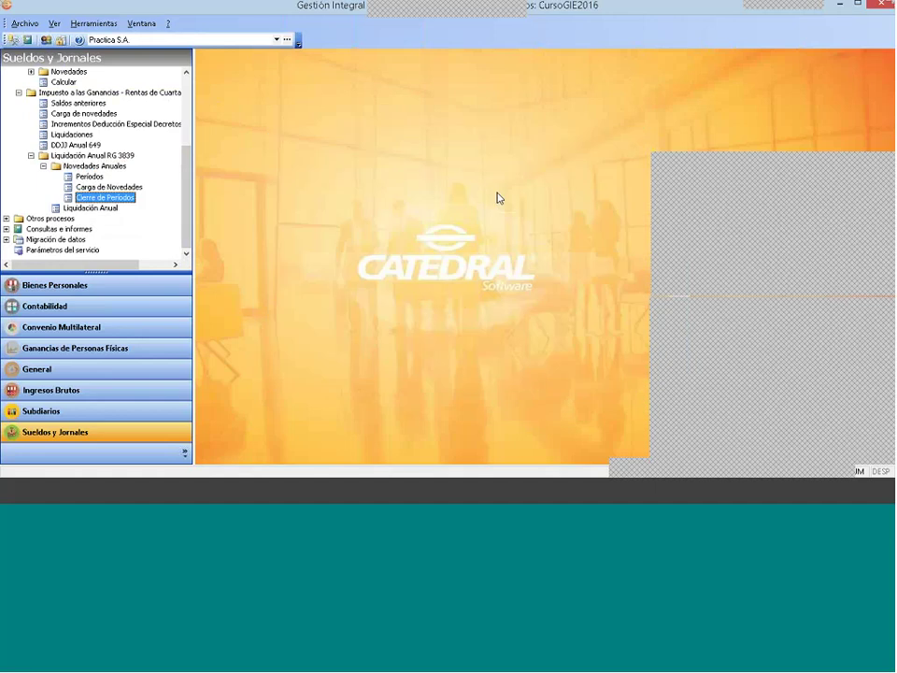
Step: In Carga de Novedades, select Empleado 1, choose Reliquidar for existing liquidations, and accept
double_click(108, 187)
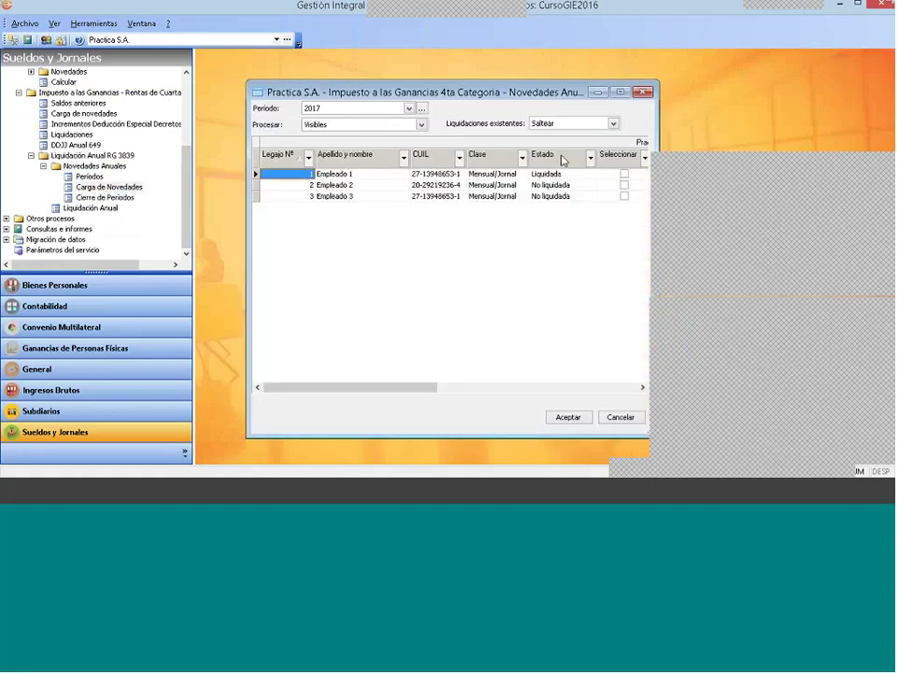
click(624, 174)
click(579, 122)
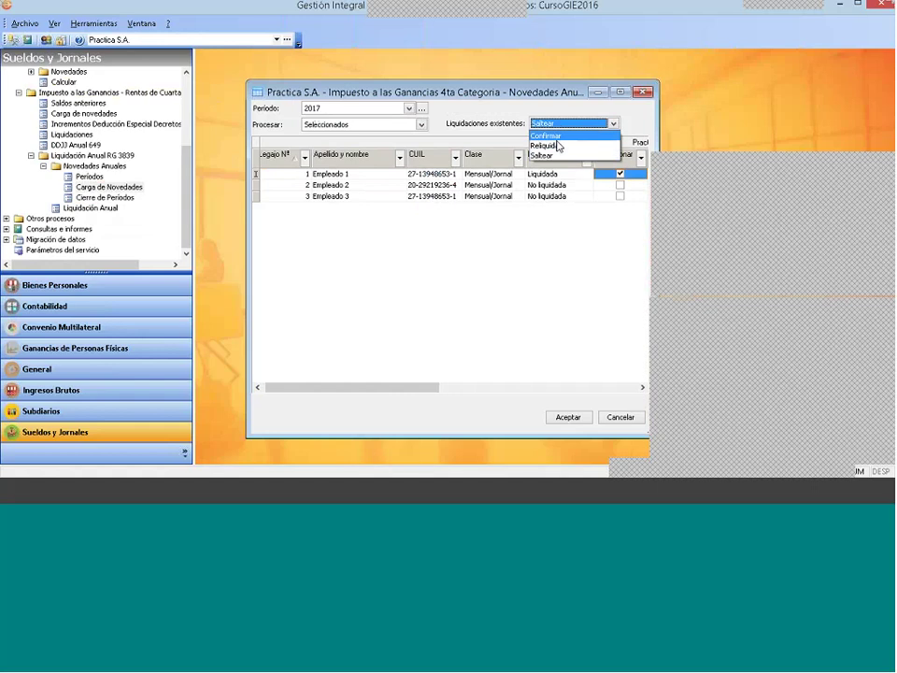
click(559, 144)
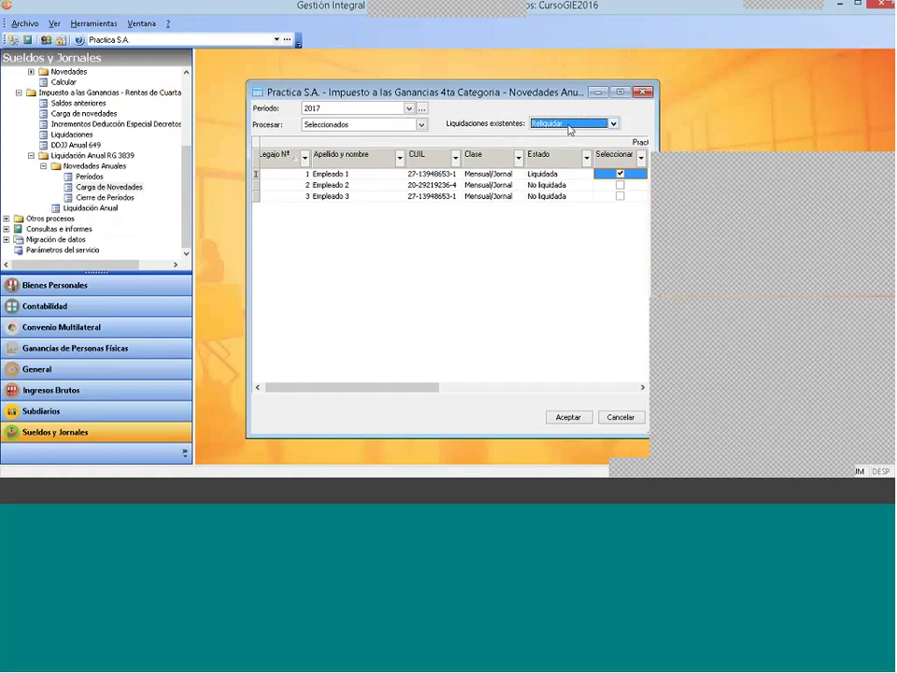
click(571, 417)
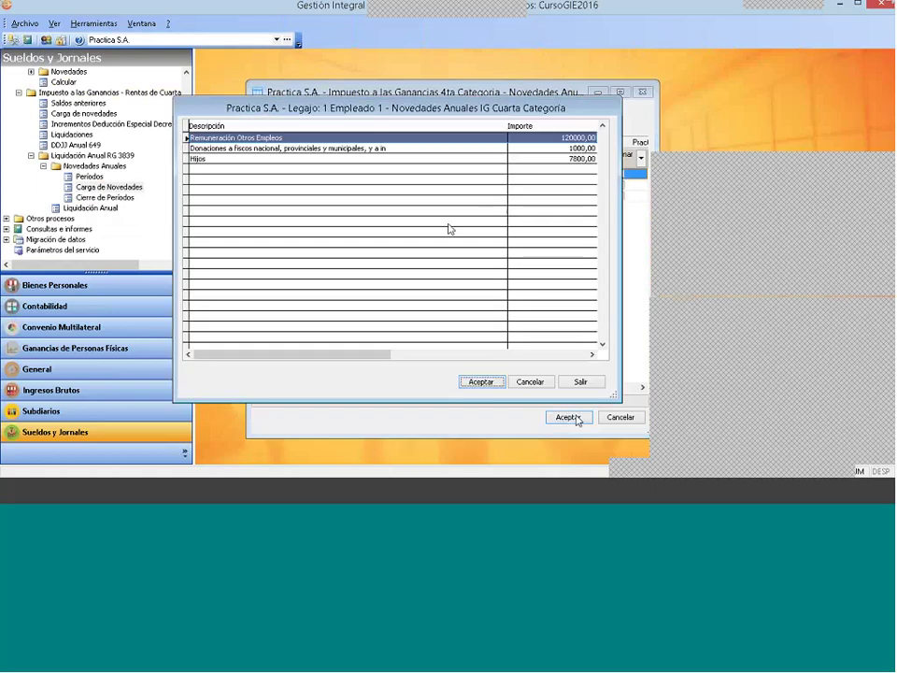
Step: Try Nuevo and Modificar on Hijos, cancel both, then add a new row and list novelty types
right_click(258, 177)
click(288, 184)
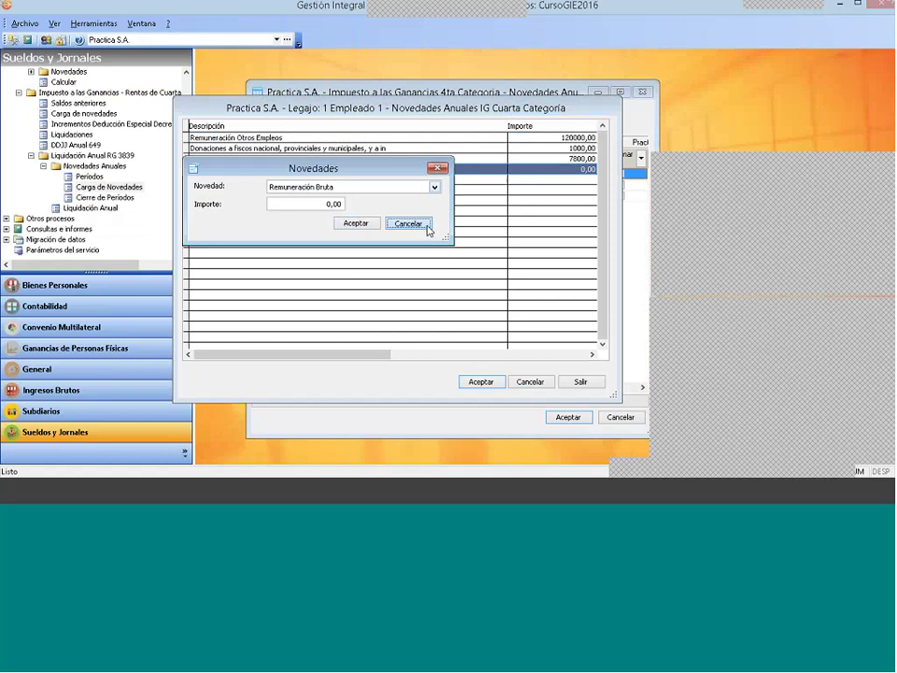
click(422, 224)
right_click(423, 159)
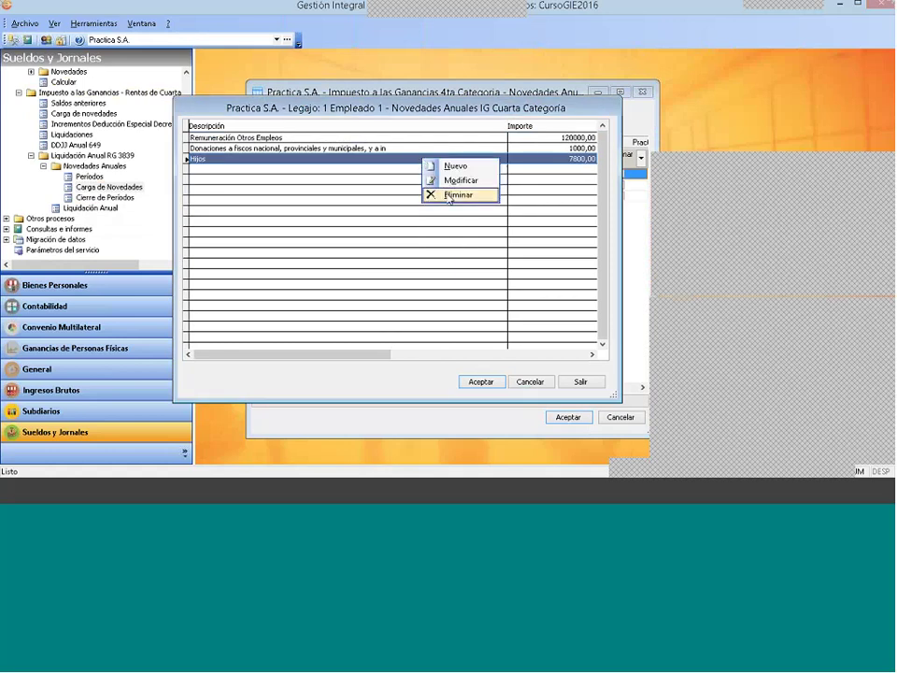
right_click(358, 192)
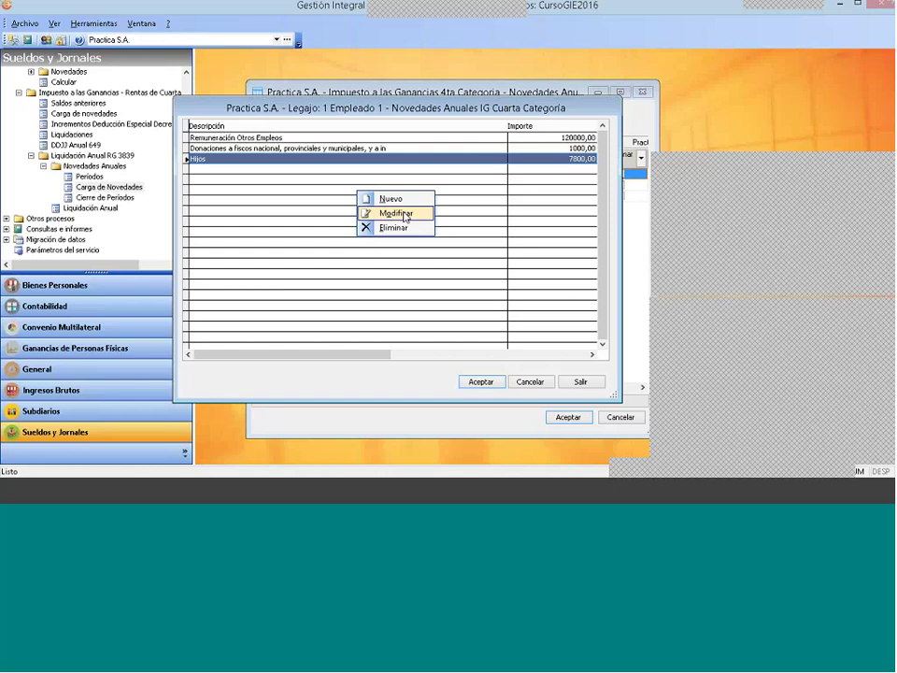
click(396, 213)
click(407, 221)
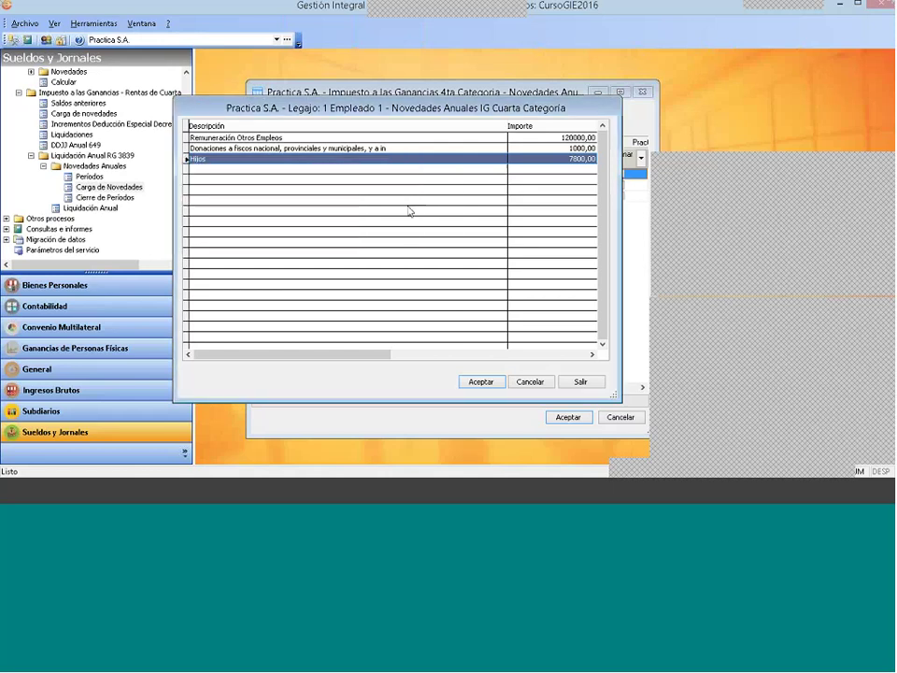
double_click(407, 211)
click(435, 187)
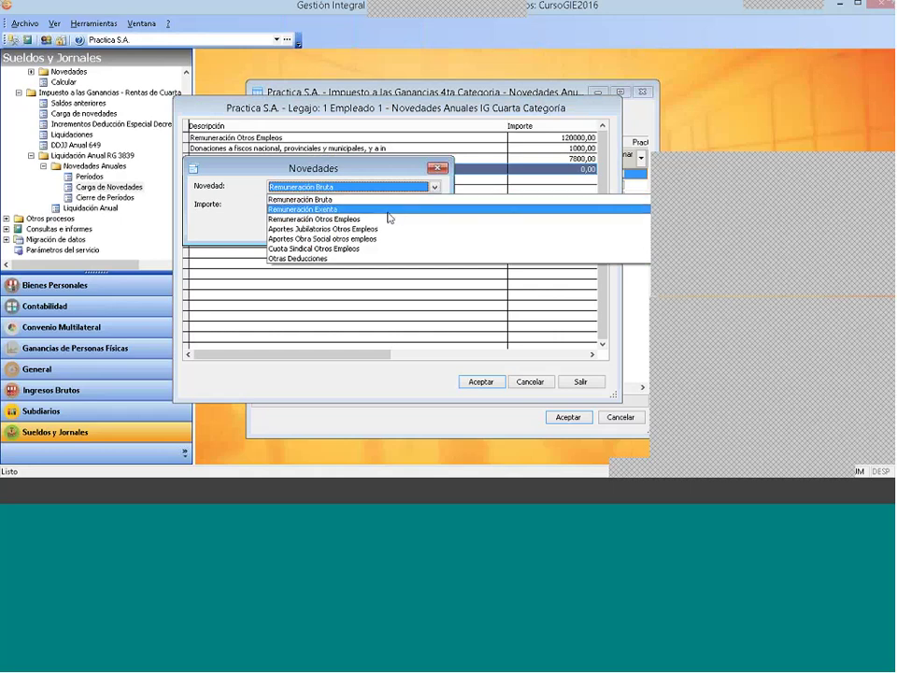
Step: Add a Pagos a Cuenta novelty with amount 500 for Empleado 1
click(374, 259)
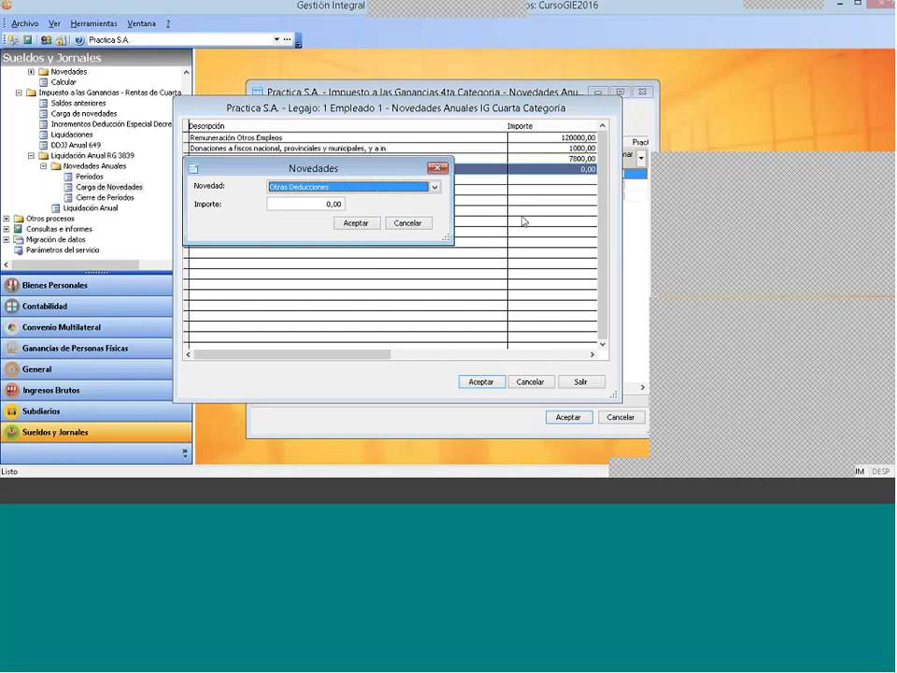
key(Down)
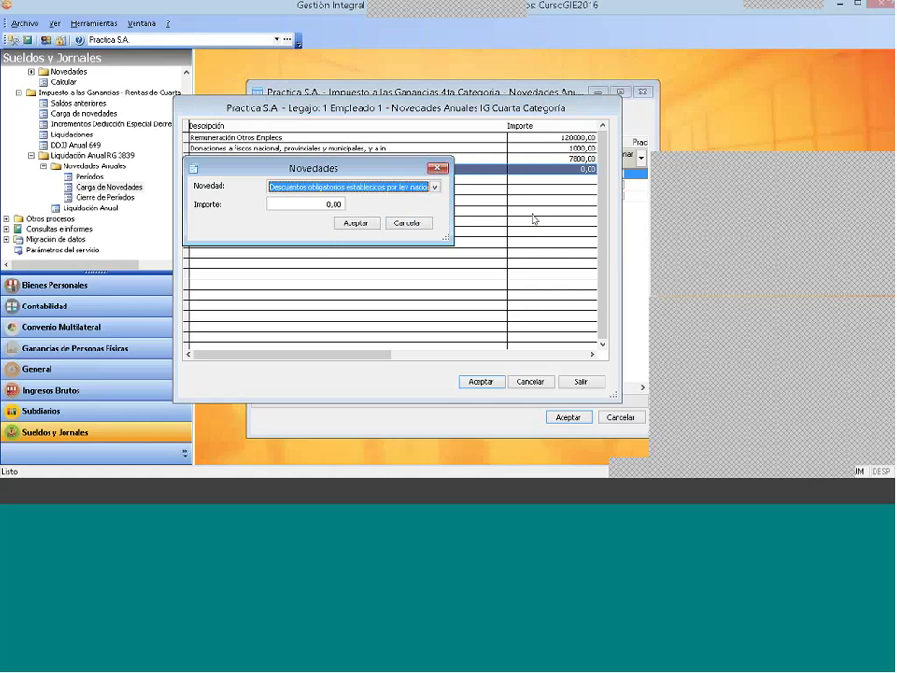
key(Down)
key(Down)
key(Down)
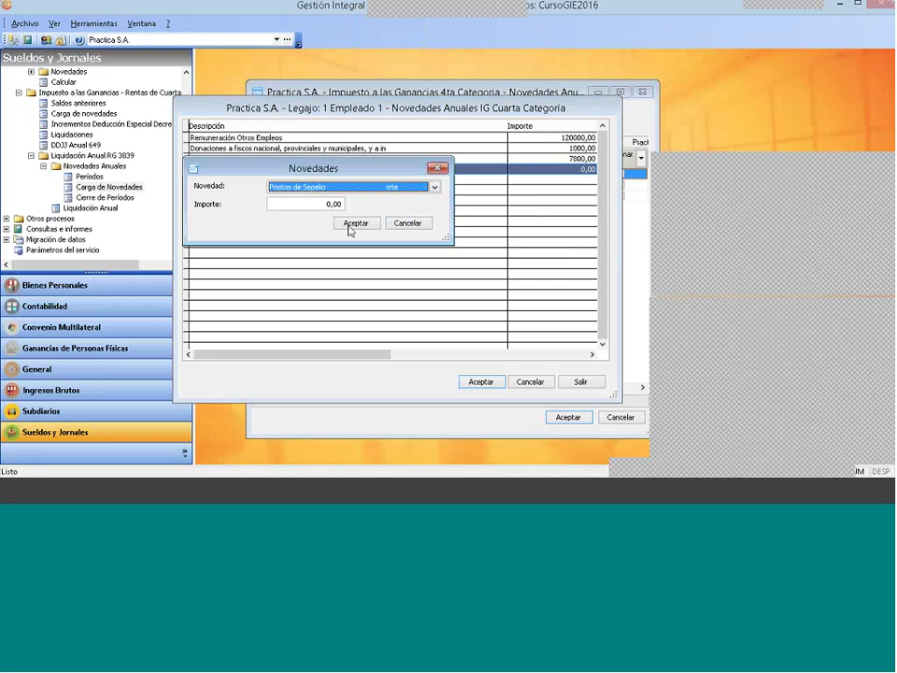
key(Down)
key(Down)
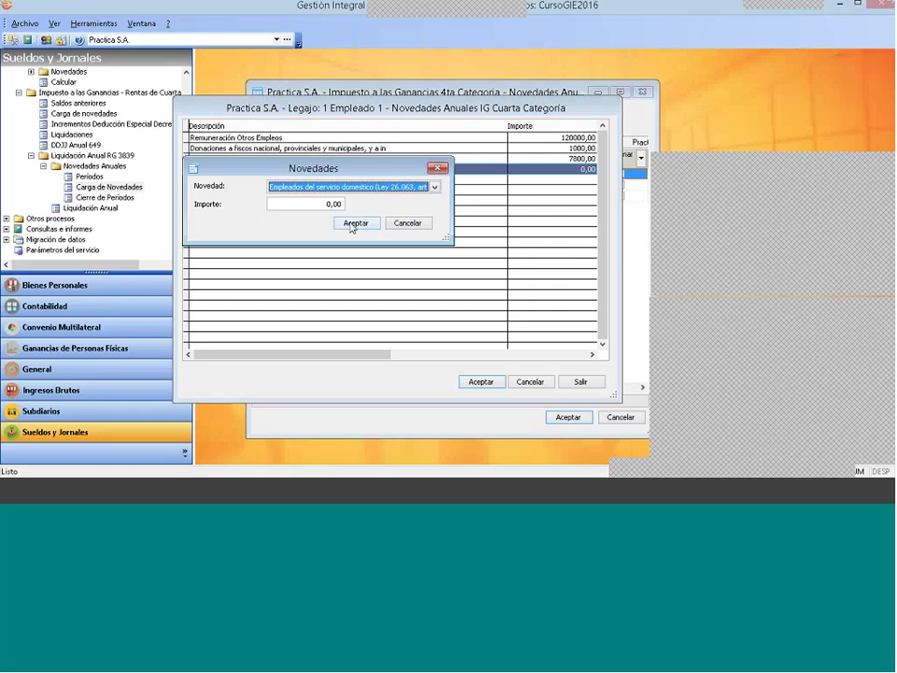
key(Down)
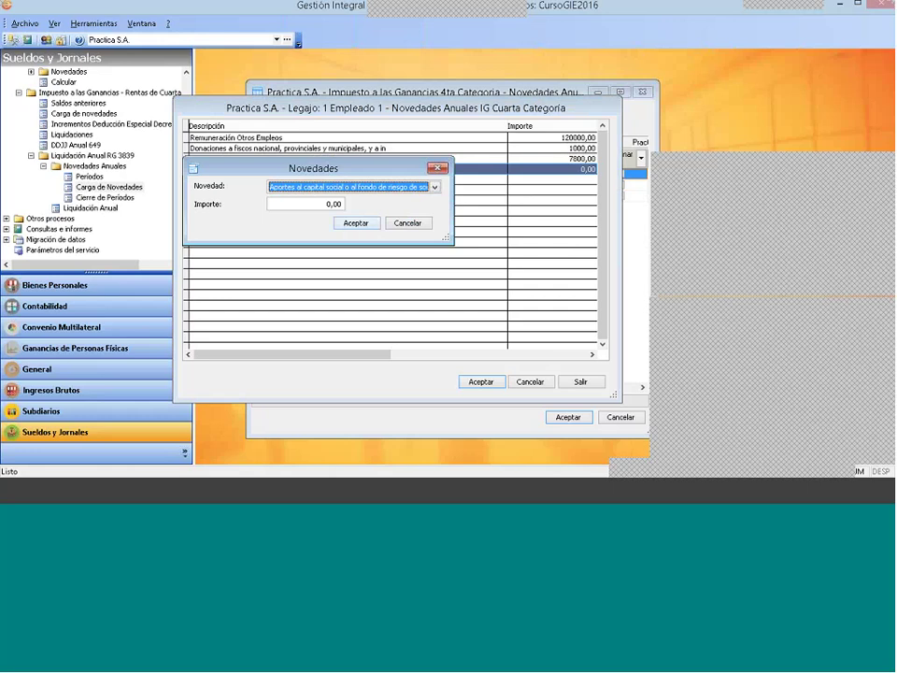
key(Down)
key(Down)
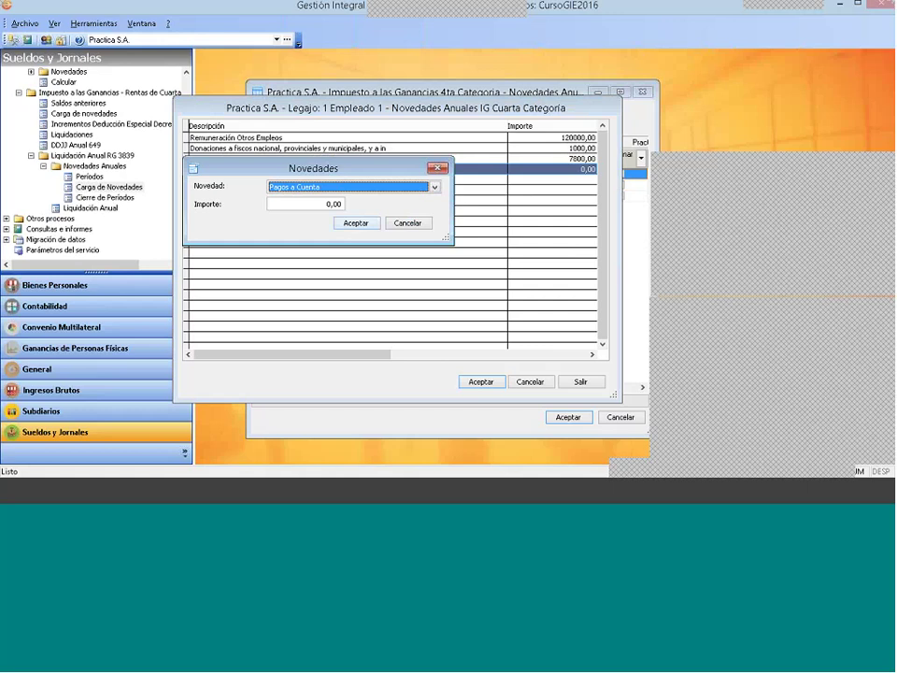
key(Tab)
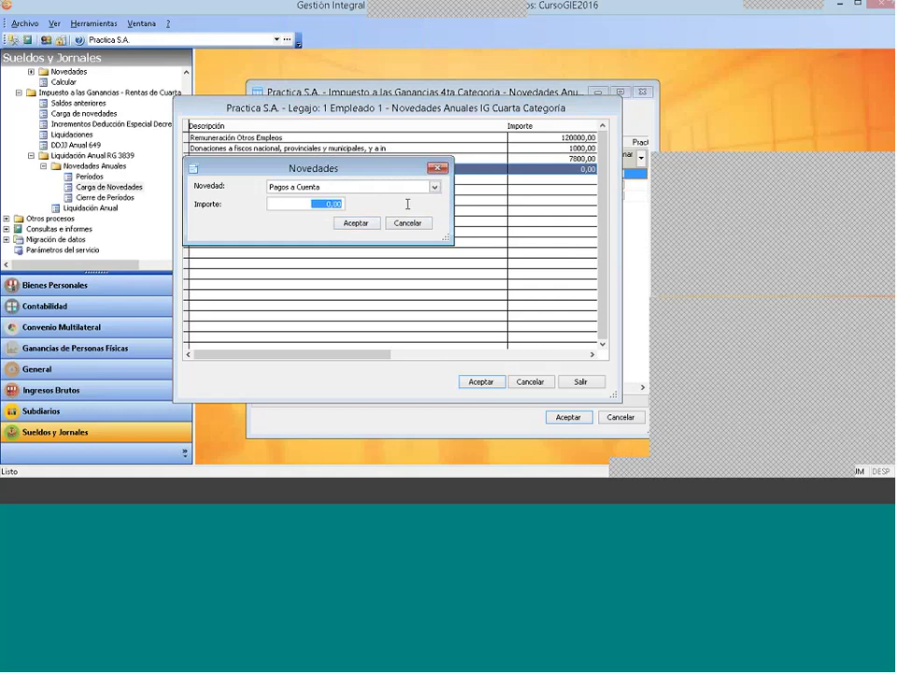
text(500 ,)
key(Return)
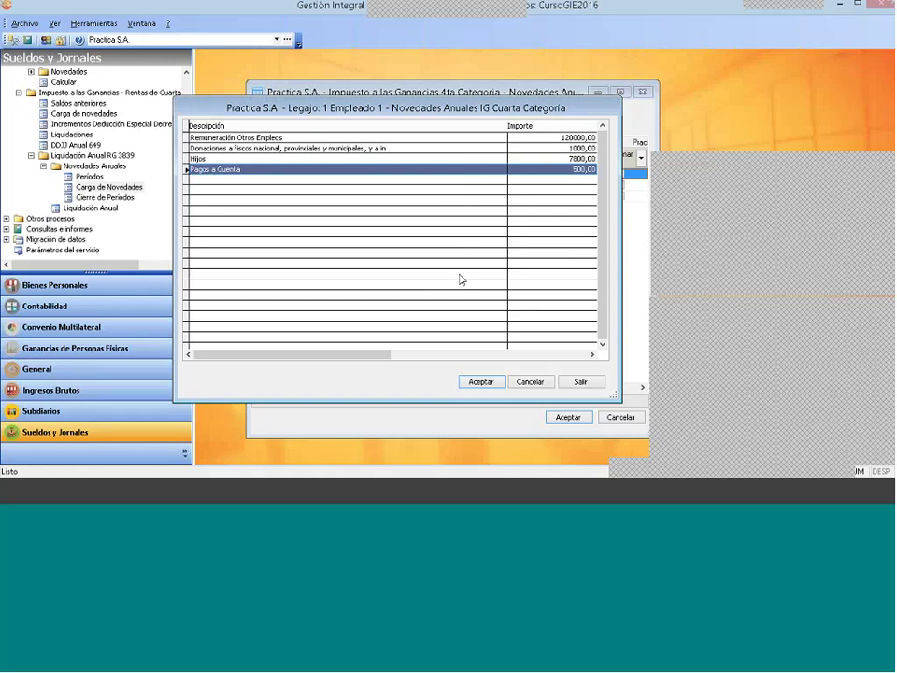
Step: Save the annual novelties and check the closings list shows both 2017 closings annulled
click(480, 381)
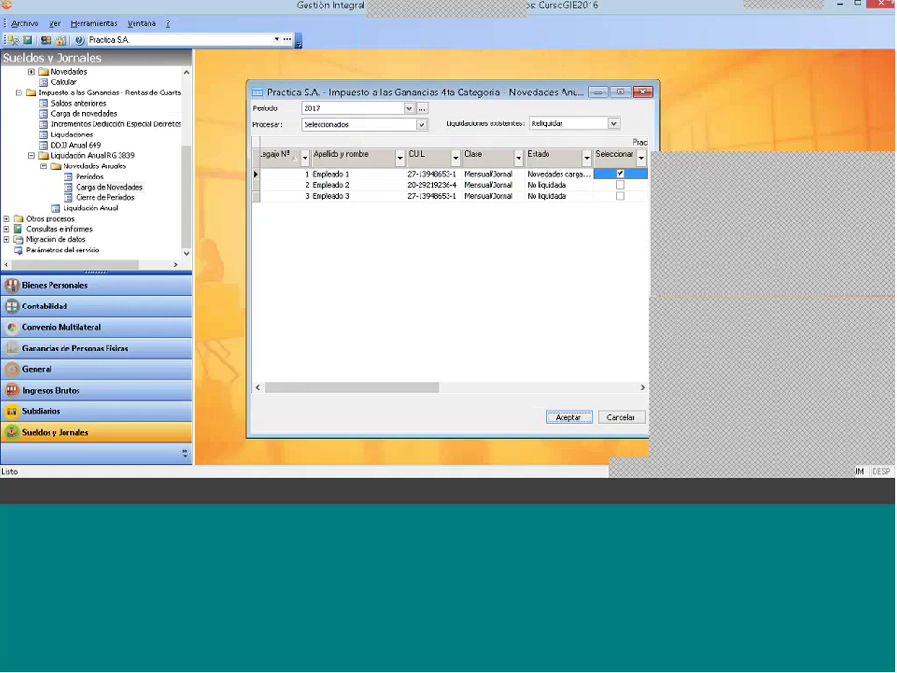
click(558, 174)
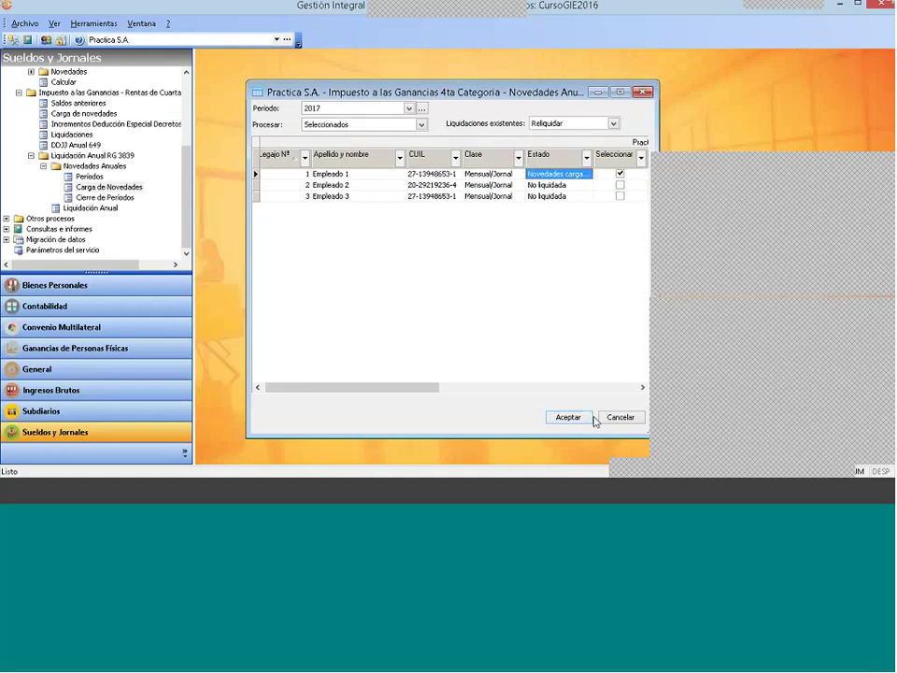
click(622, 418)
double_click(121, 199)
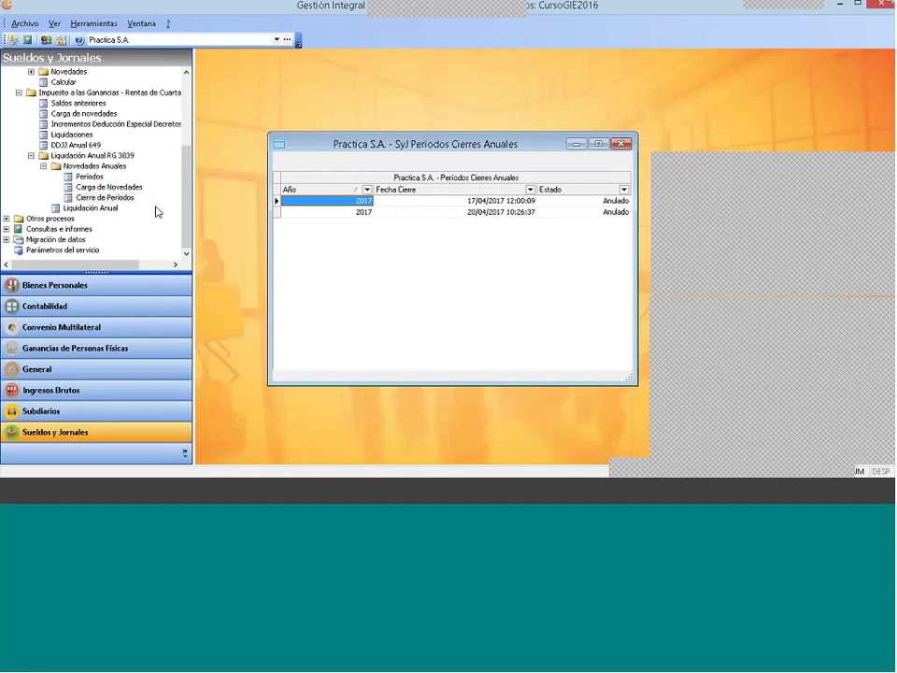
click(622, 143)
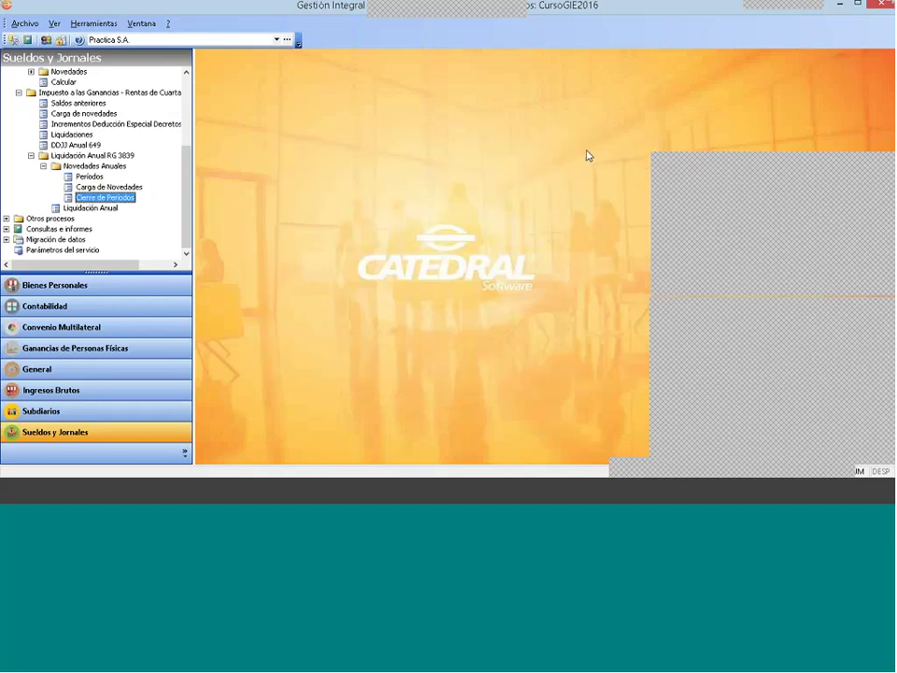
Step: Run the 2017 annual liquidation for Empleado 1, preview its annual report, then close the preview
double_click(99, 208)
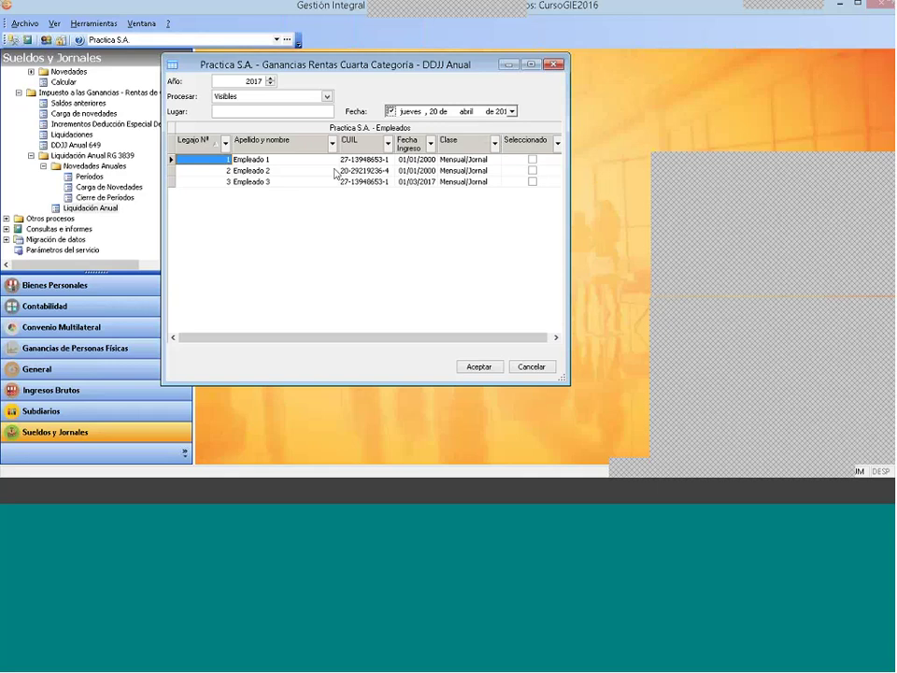
click(530, 160)
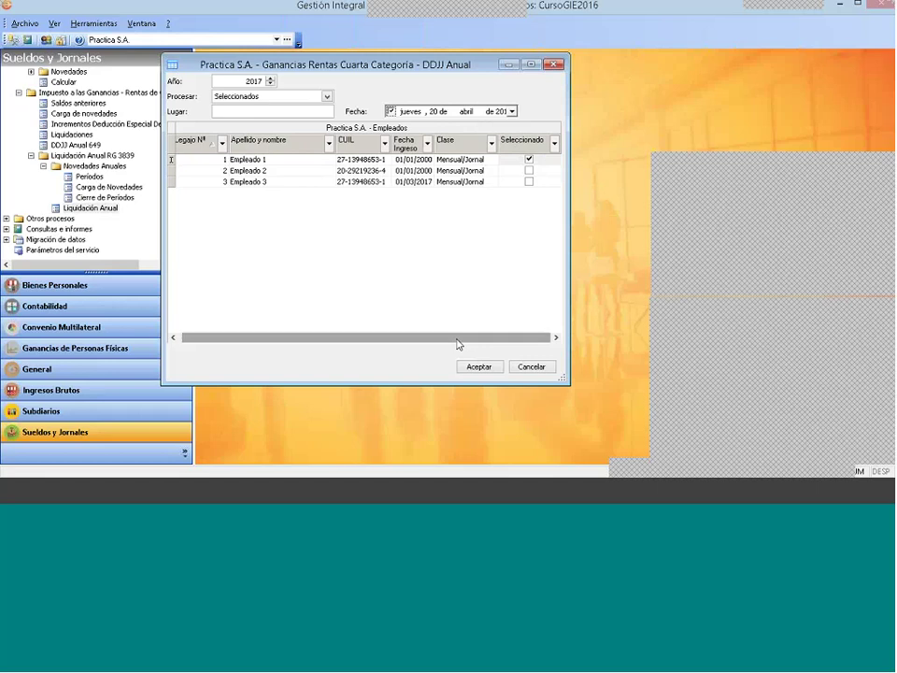
click(485, 369)
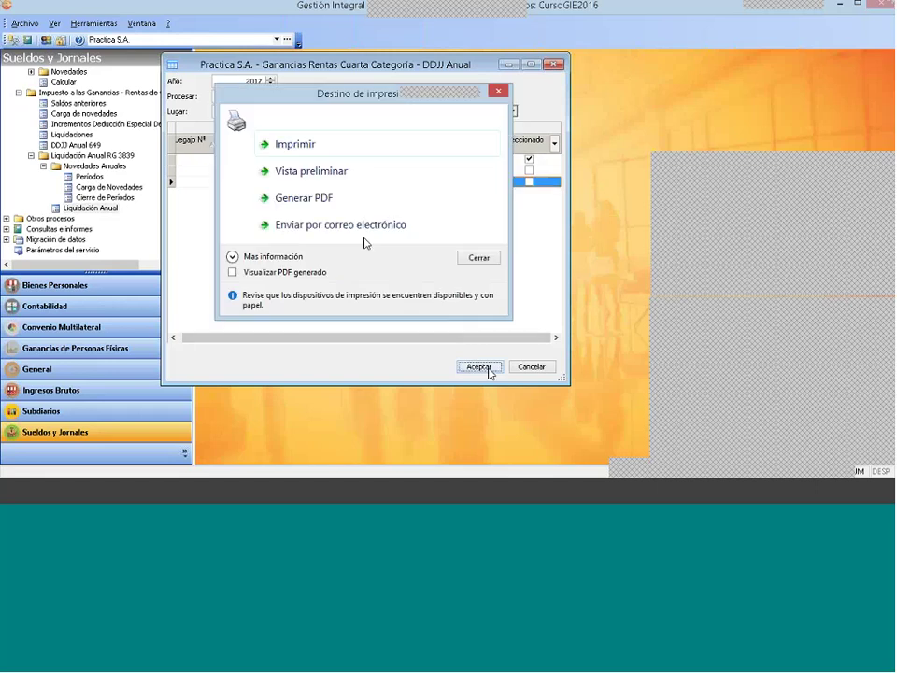
click(328, 176)
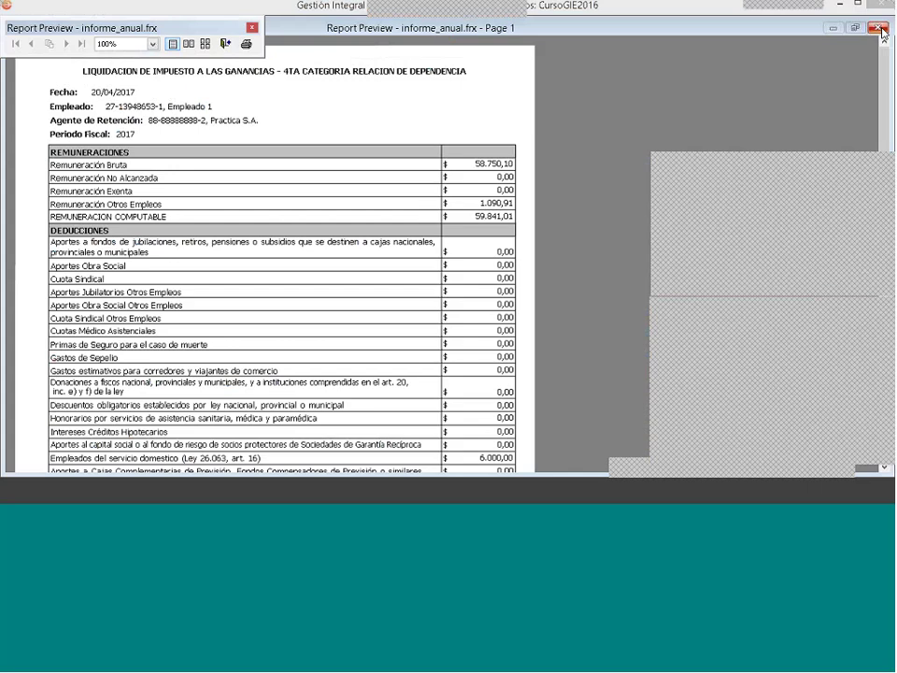
click(881, 28)
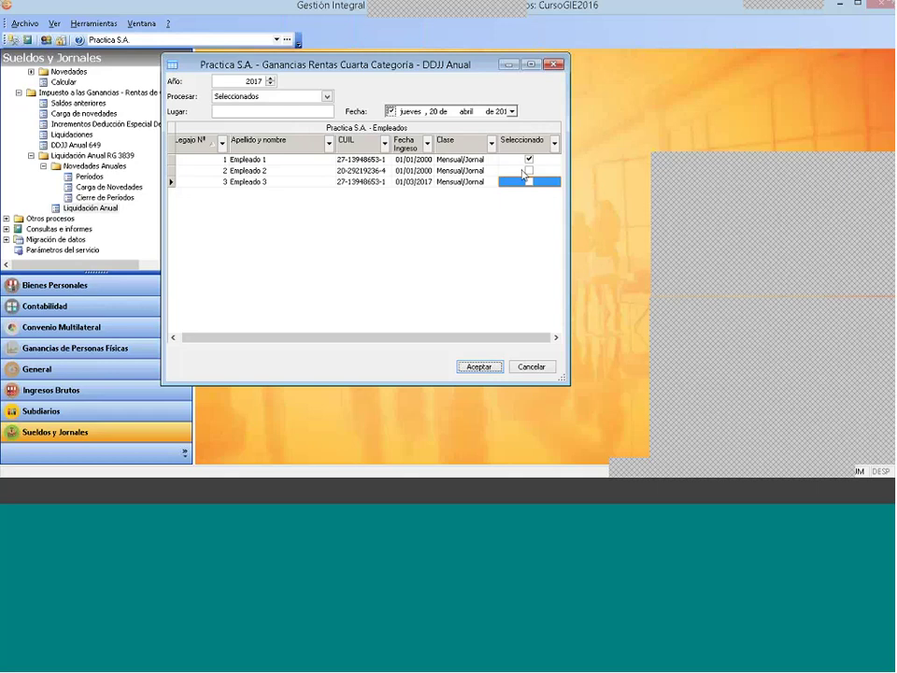
Step: Close the 2017 DDJJ Anual window and review the annual novelties loading list
click(554, 64)
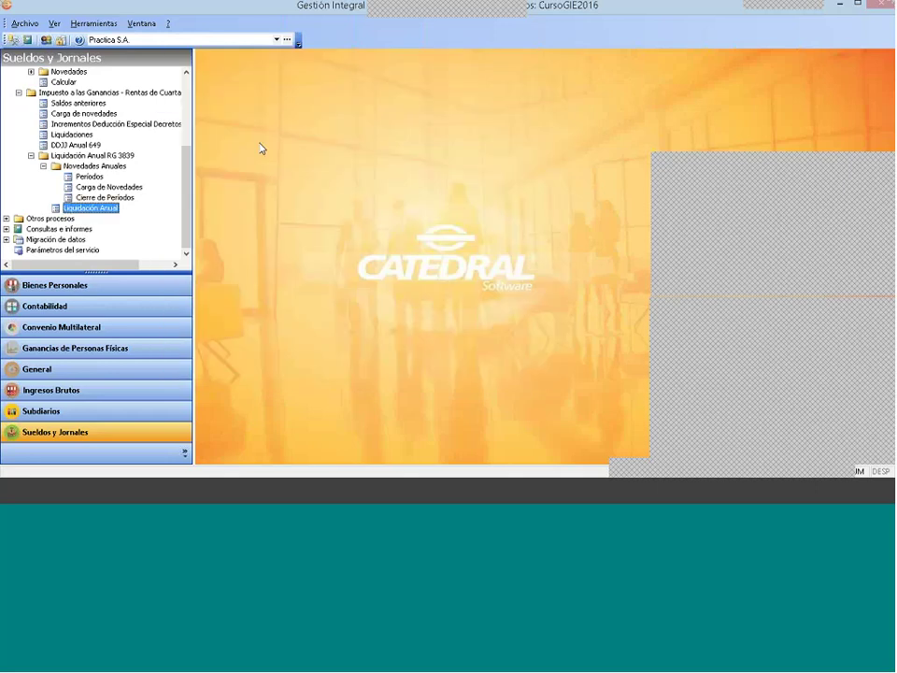
click(103, 187)
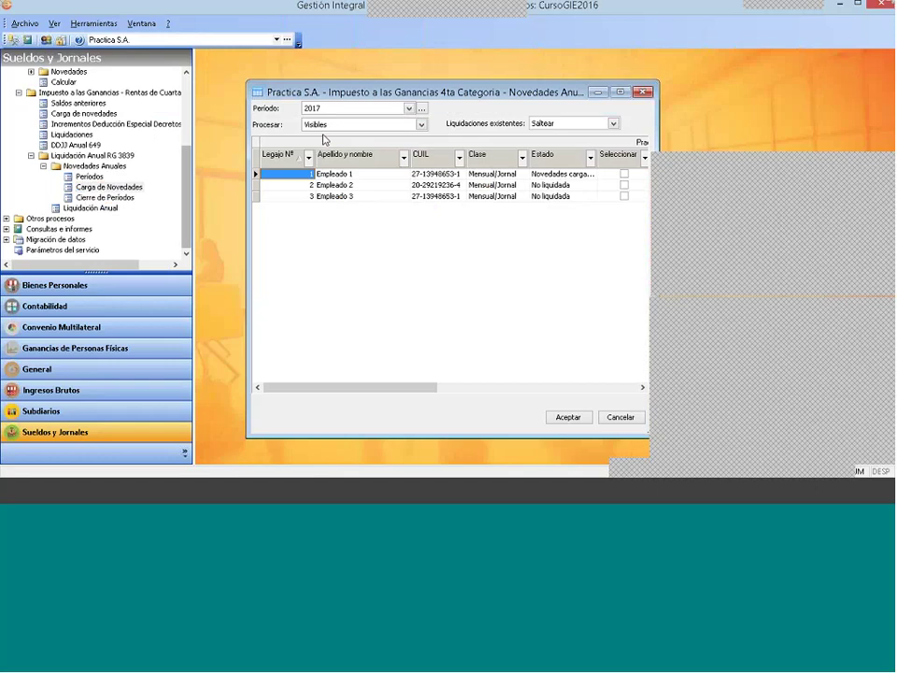
click(642, 91)
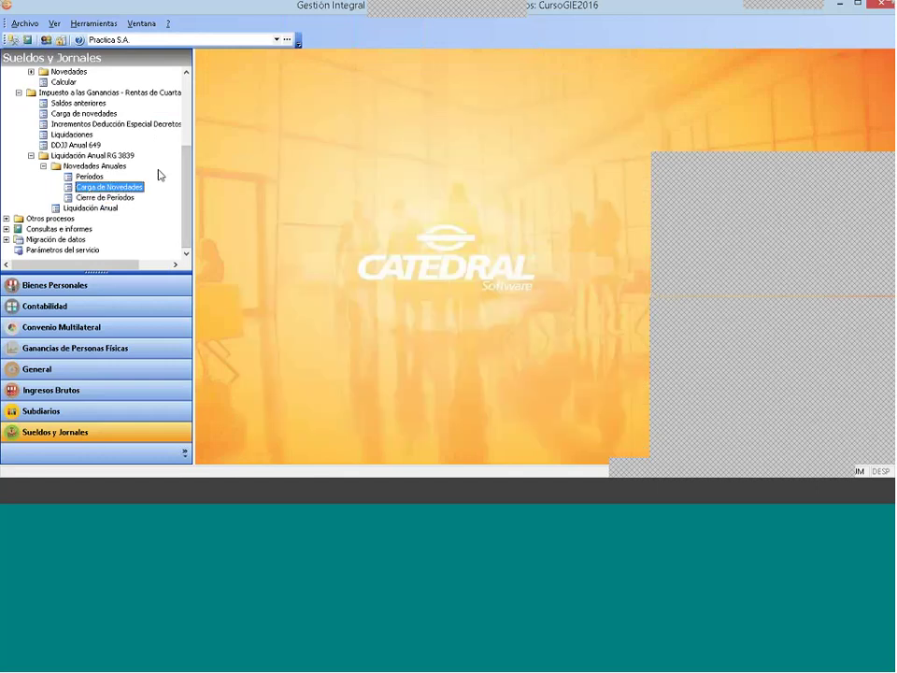
Step: Collapse the Liquidaciones, Impuesto a las Ganancias and Movimientos branches of the navigation tree
scroll(160, 171, up, 4)
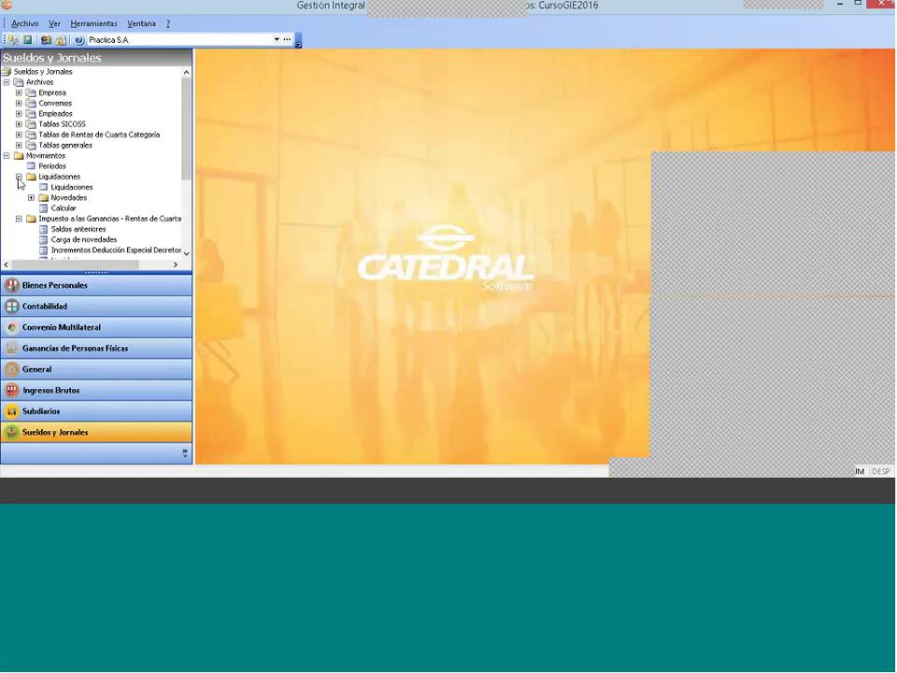
click(18, 177)
click(18, 187)
click(6, 155)
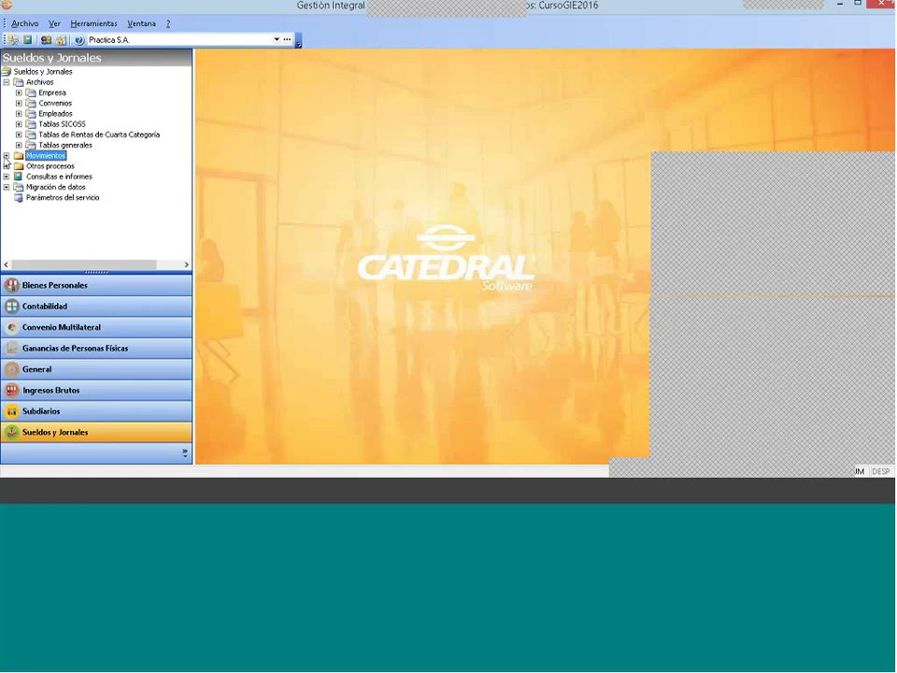
Step: Re-expand Movimientos and Impuesto a las Ganancias, select Carga de novedades, and expand Archivos > Empleados
click(6, 156)
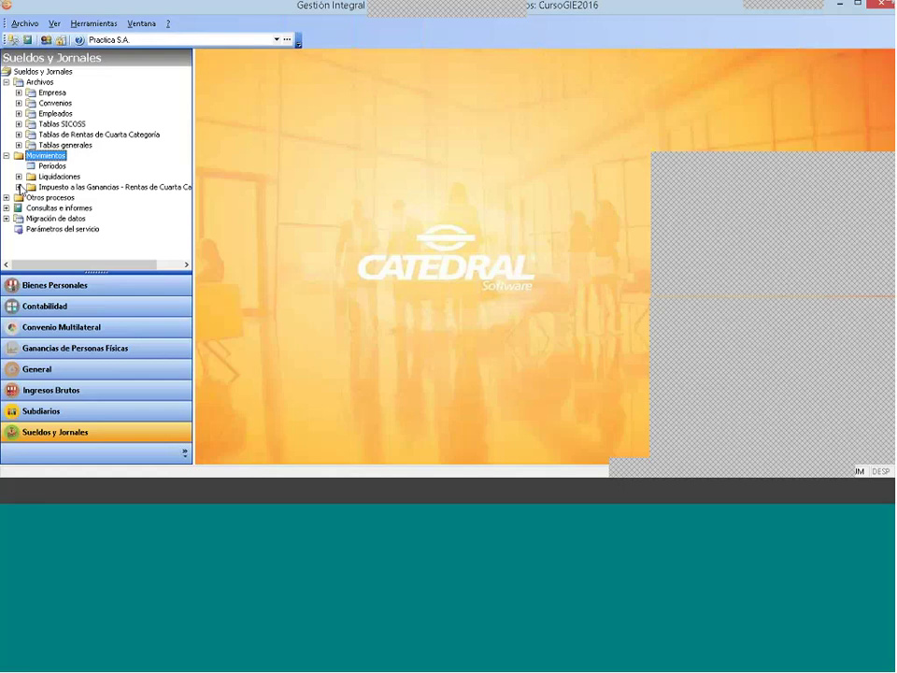
click(47, 187)
click(19, 187)
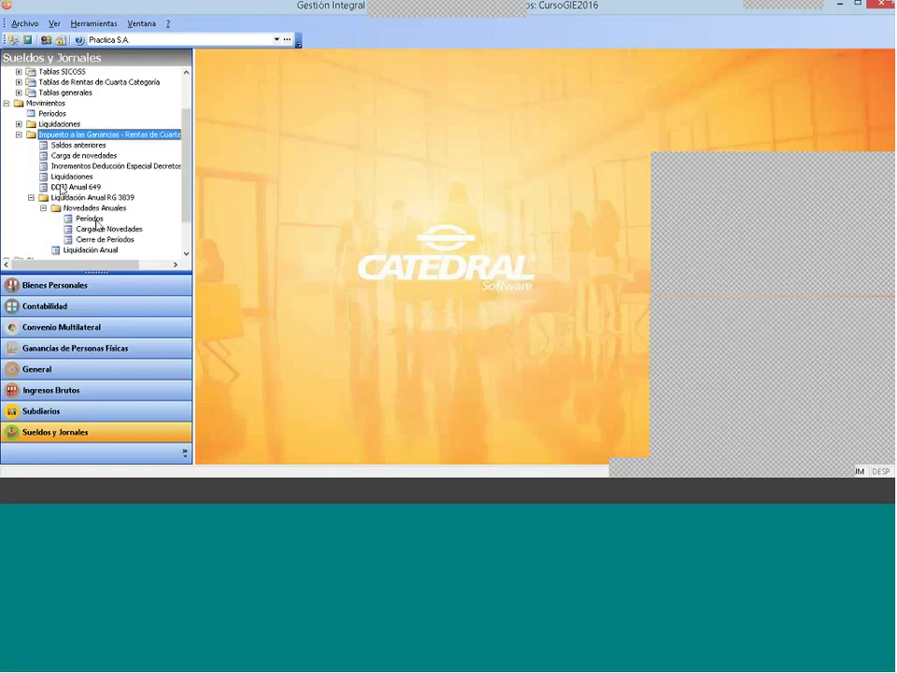
click(84, 155)
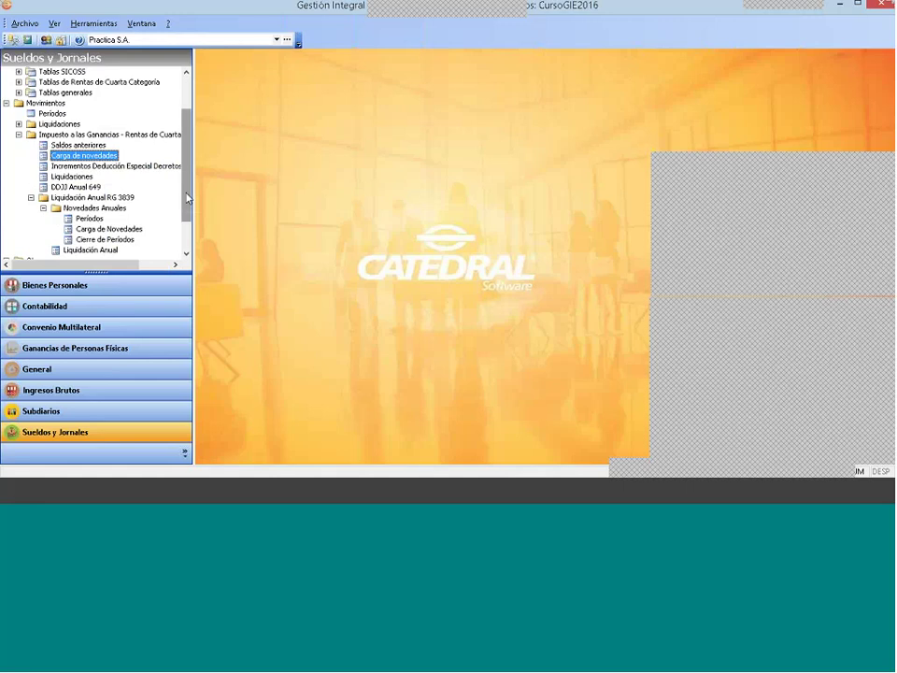
scroll(19, 108, up, 2)
click(19, 113)
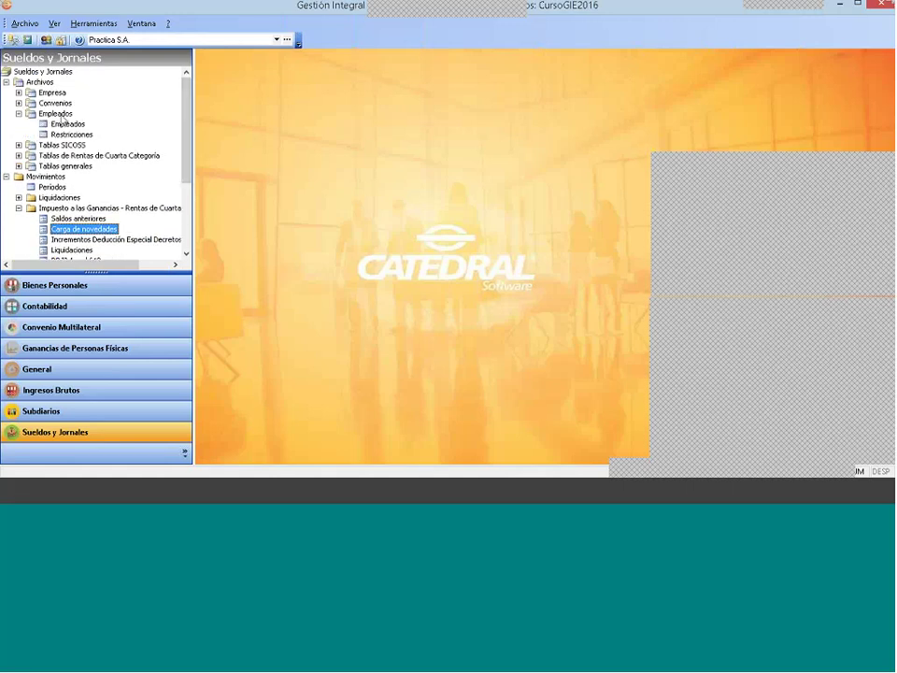
double_click(67, 124)
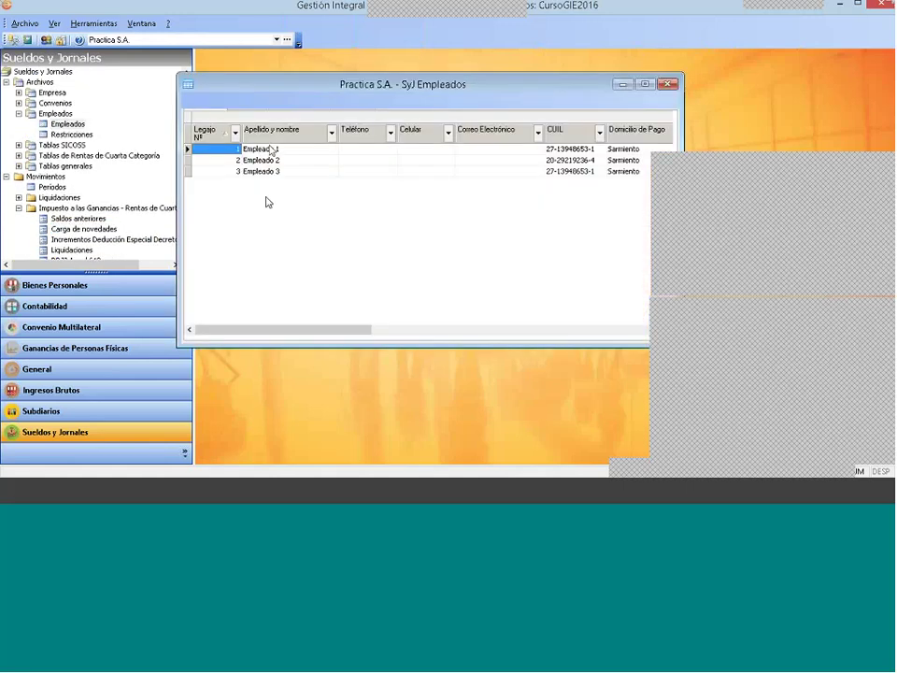
right_click(335, 186)
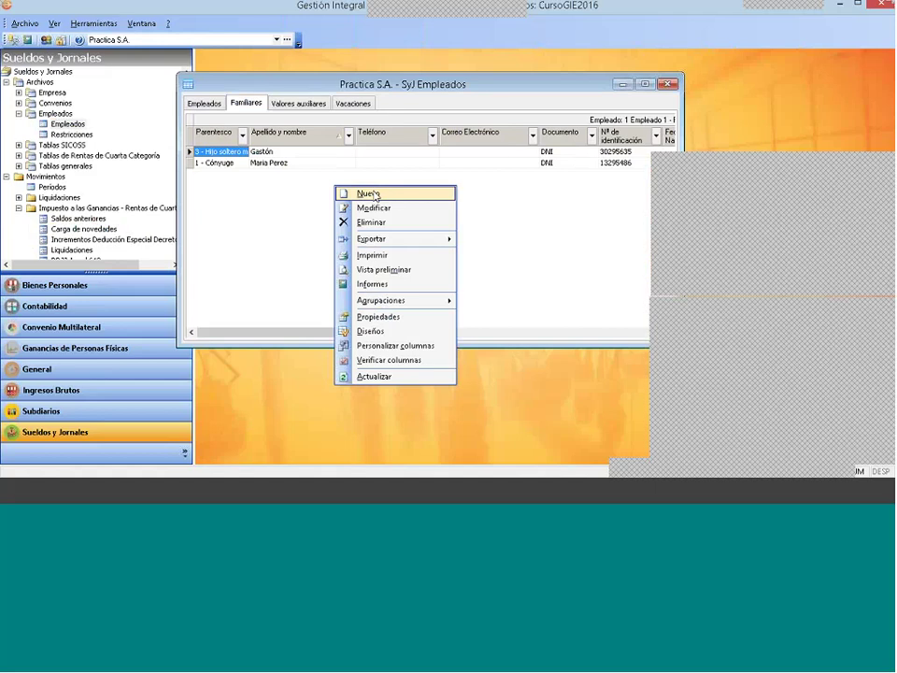
click(515, 204)
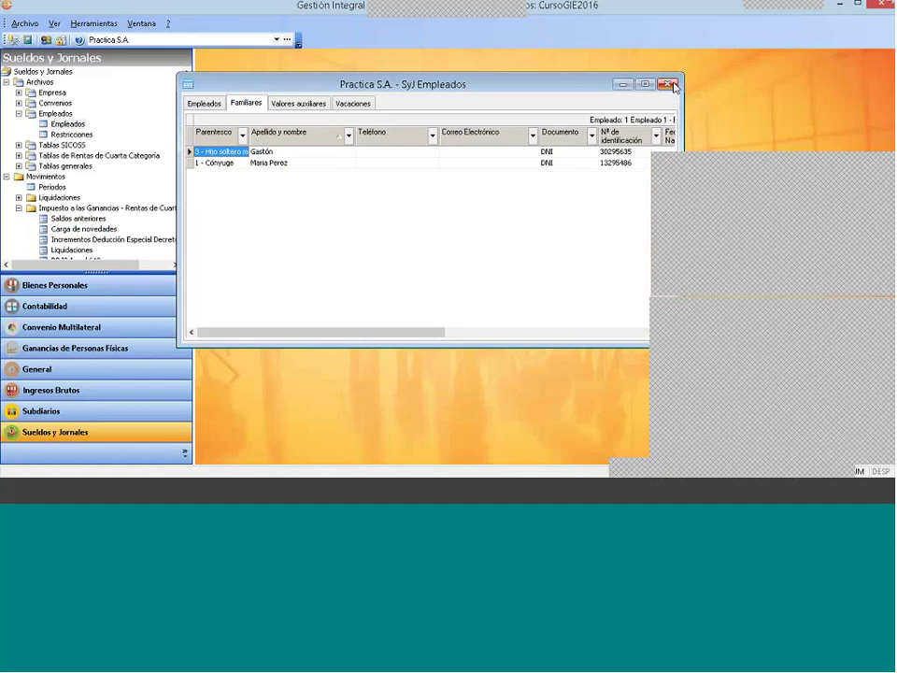
click(669, 85)
click(19, 113)
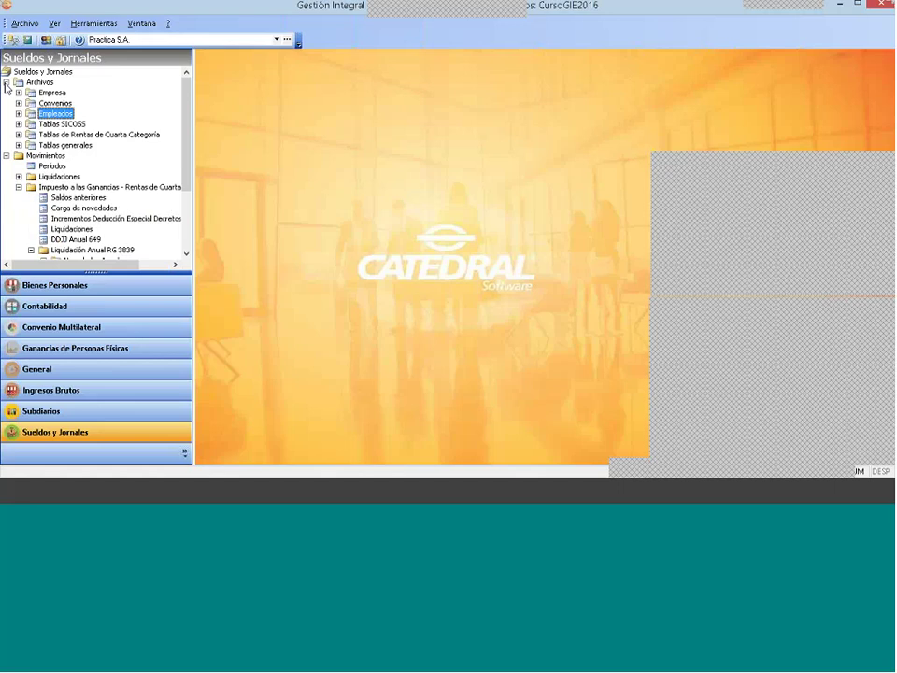
click(7, 81)
click(18, 123)
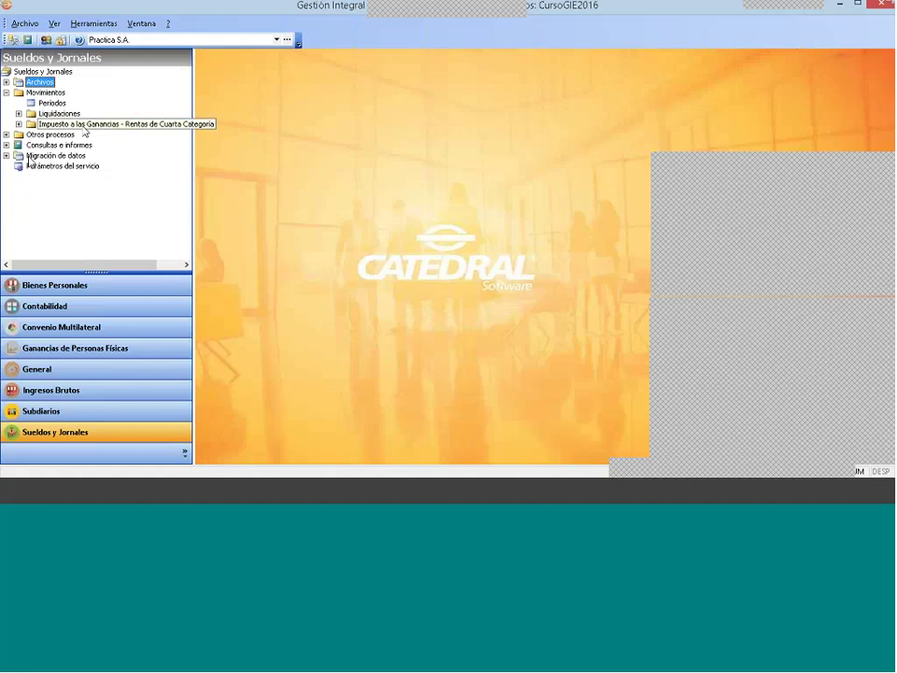
double_click(66, 123)
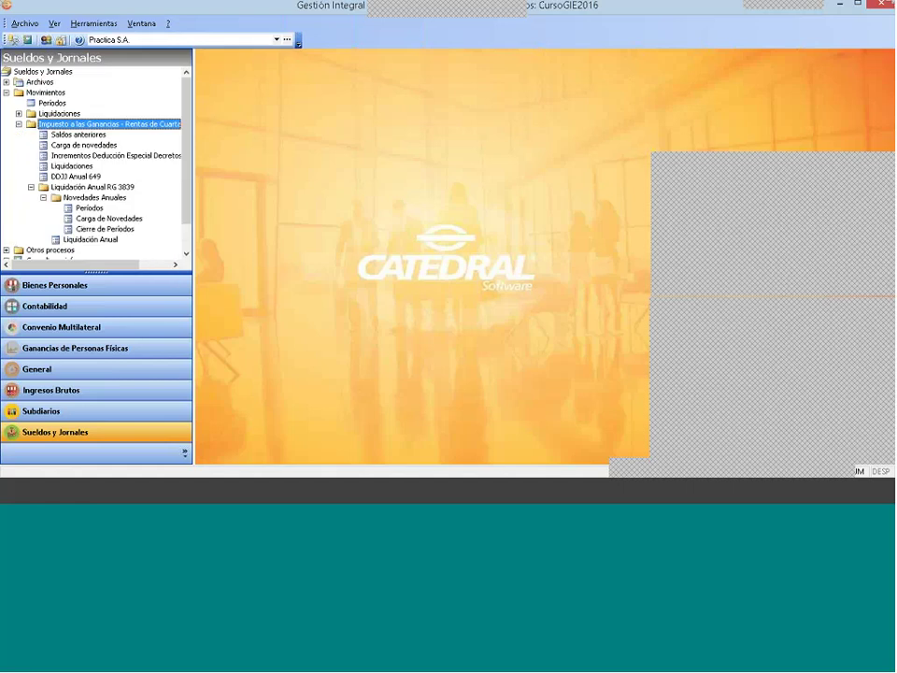
click(76, 197)
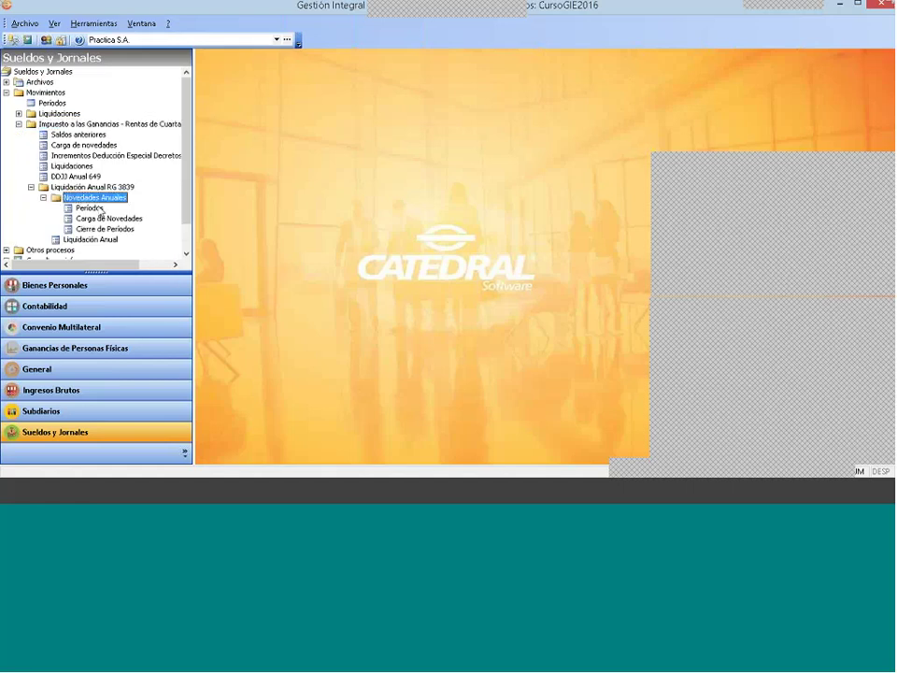
click(84, 187)
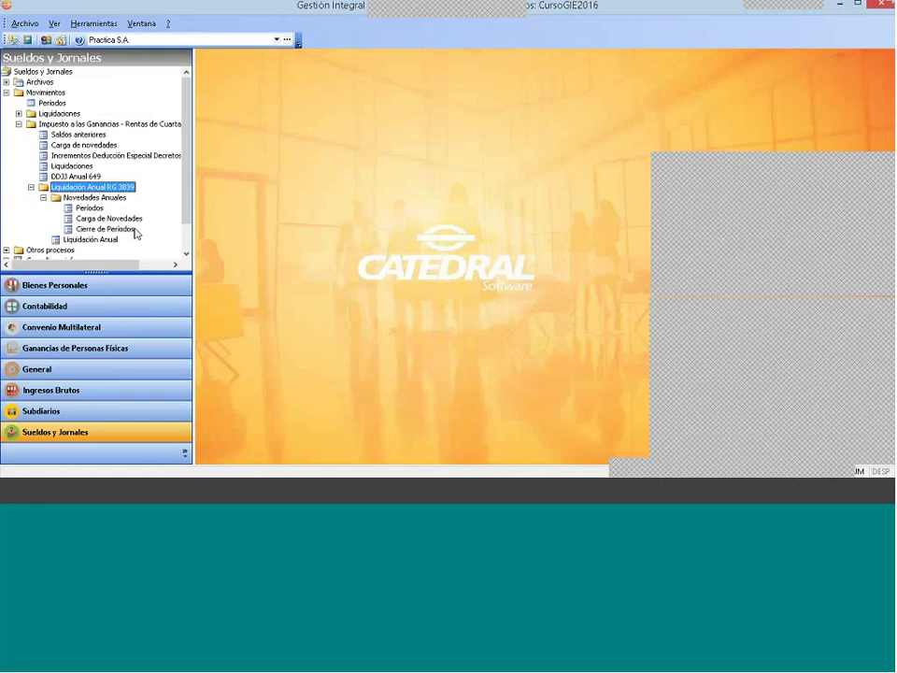
click(97, 218)
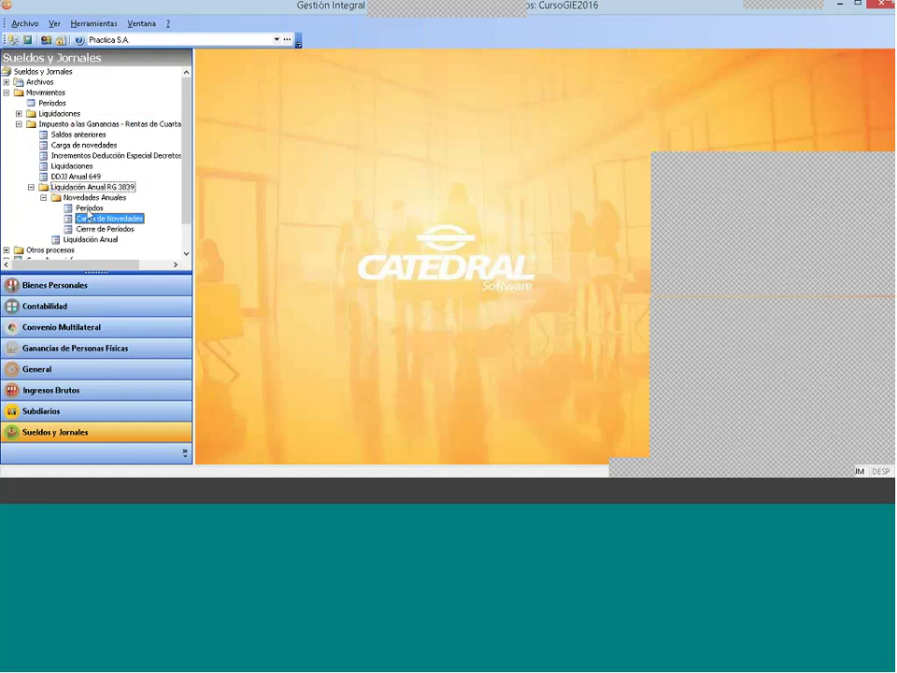
click(103, 229)
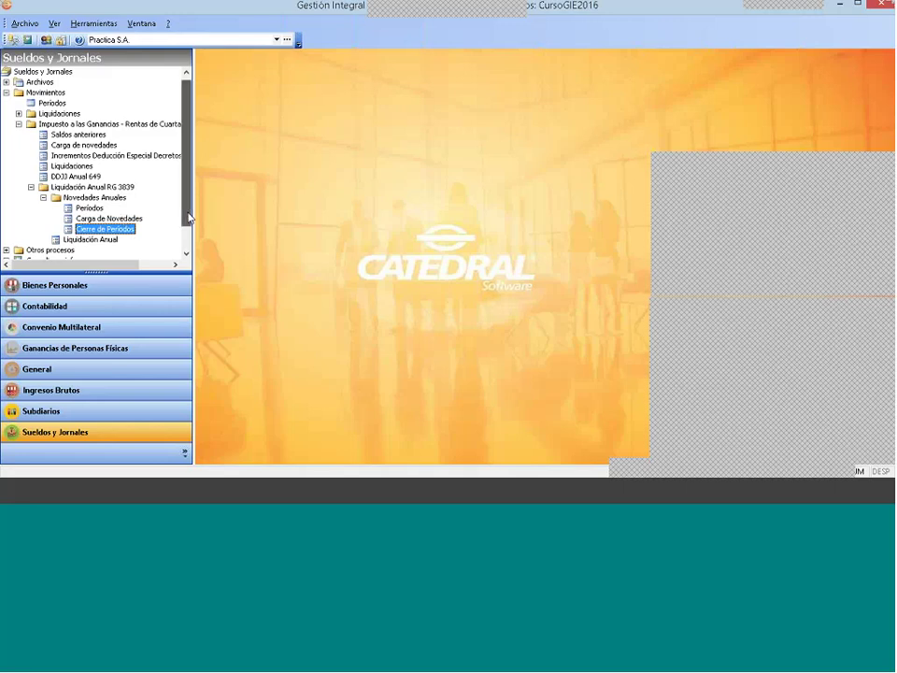
scroll(188, 233, down, 1)
scroll(187, 233, down, 1)
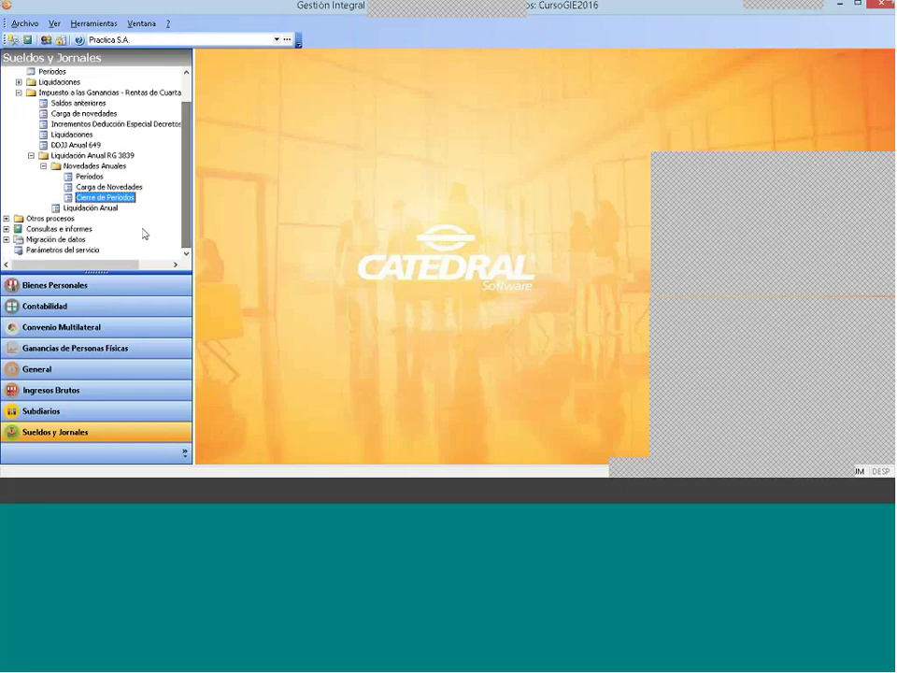
Step: Liquidate 2017 DDJJ Anual for Empleado 1 only and preview the report maximized, showing 59.841,01 computable remuneration
double_click(83, 209)
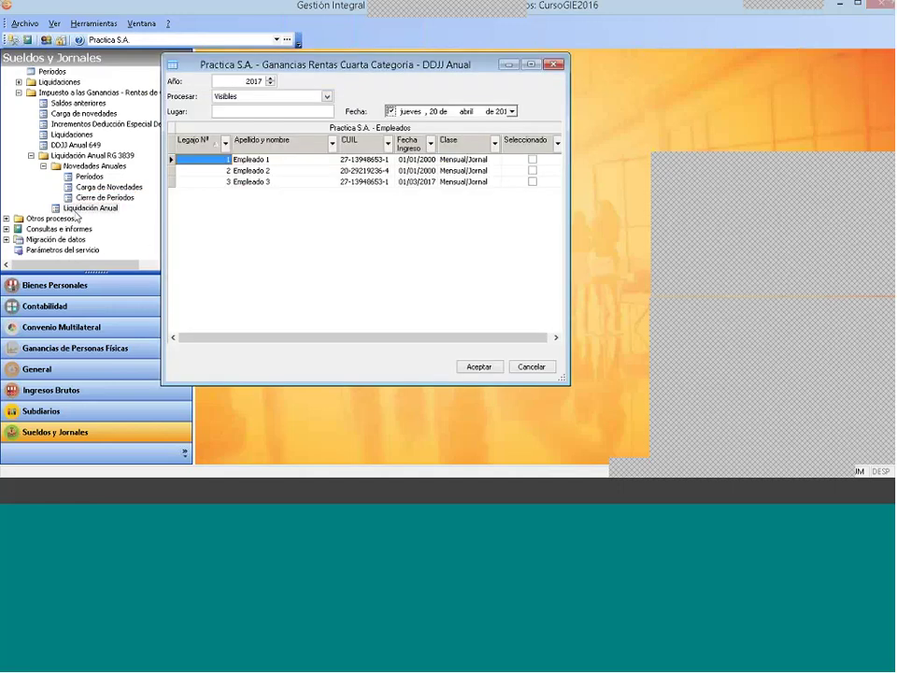
key(Tab)
key(Tab)
key(Tab)
key(Tab)
key(Tab)
key(space)
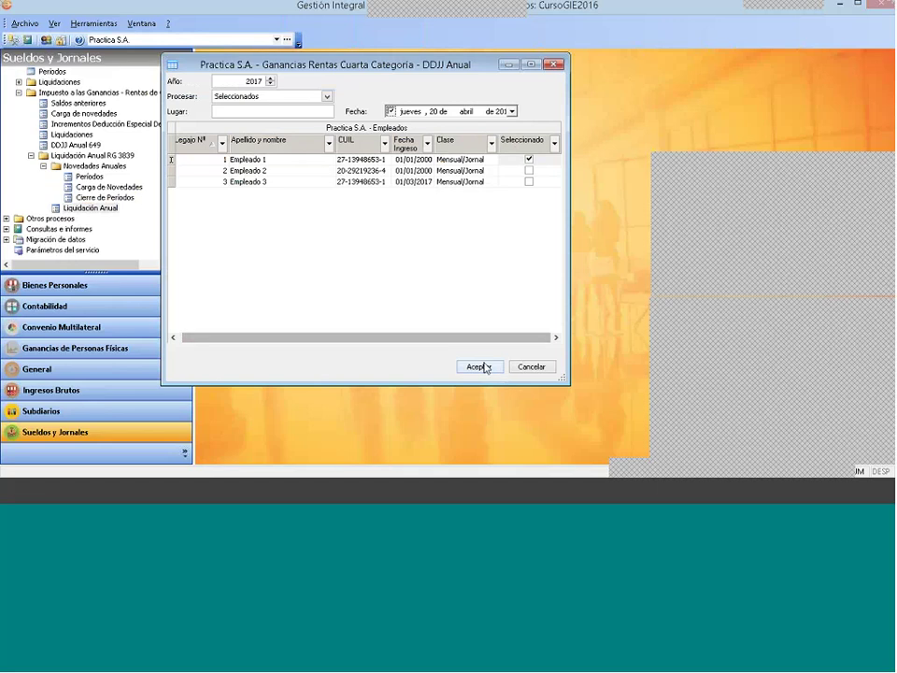
click(480, 366)
click(338, 178)
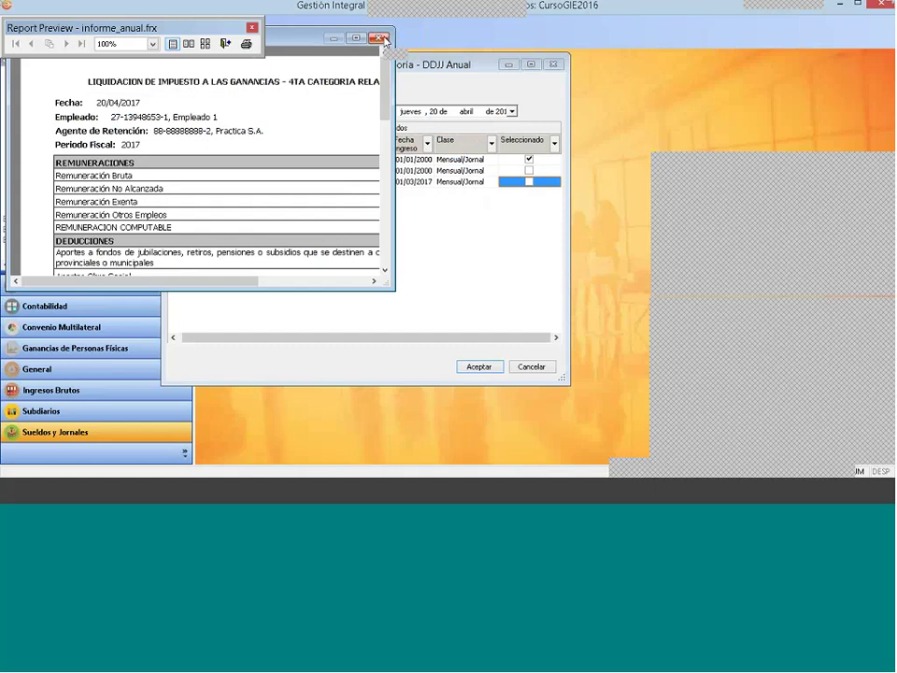
click(357, 39)
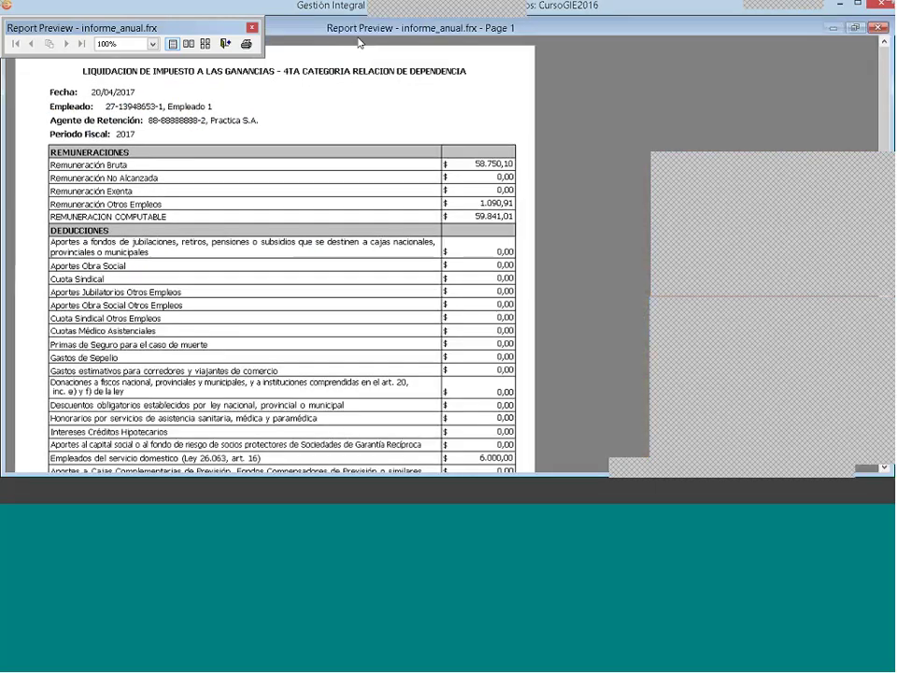